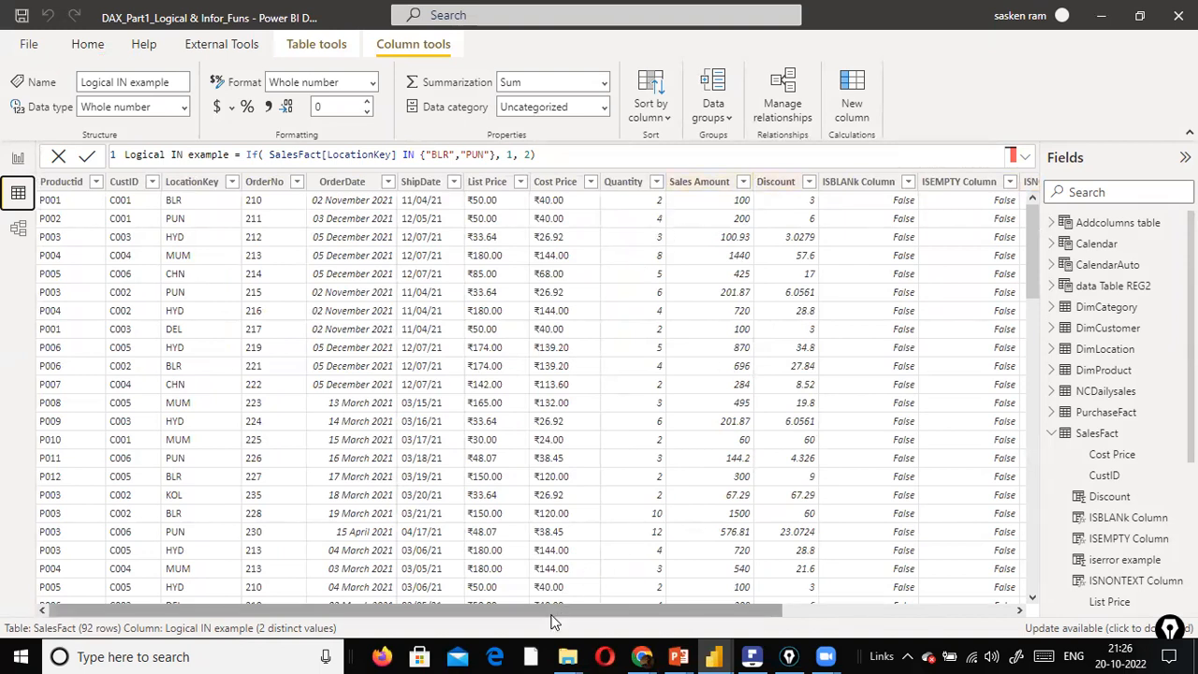
Open the formula of the Discount column in the SalesFact table for review.
{"action": "scroll", "coordinate": [700, 599], "scroll_direction": "right", "scroll_amount": 5}
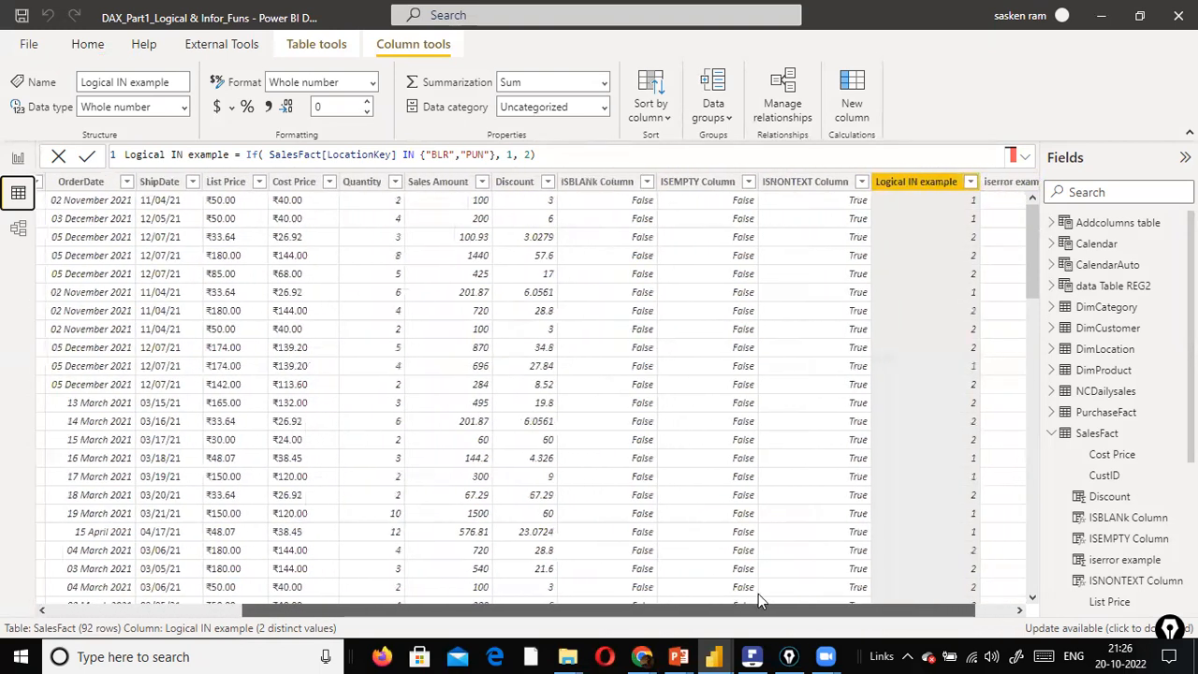
{"action": "scroll", "coordinate": [758, 593], "scroll_direction": "right", "scroll_amount": 3}
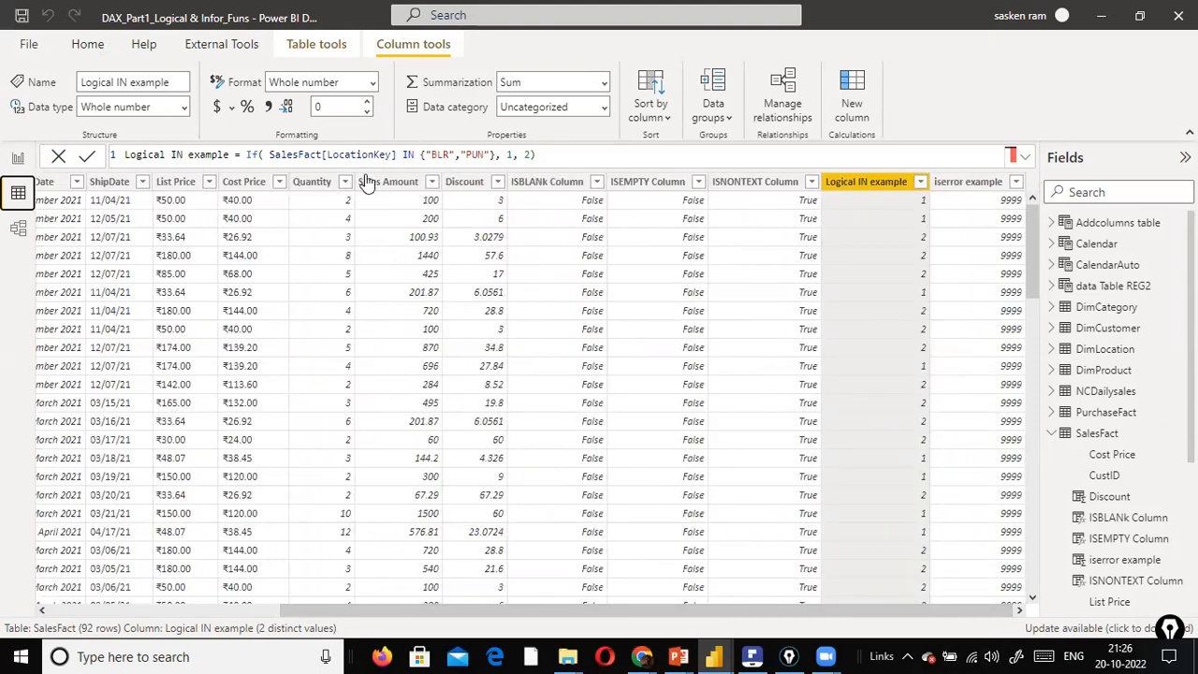
{"action": "left_click", "coordinate": [619, 182]}
{"action": "left_click", "coordinate": [556, 185]}
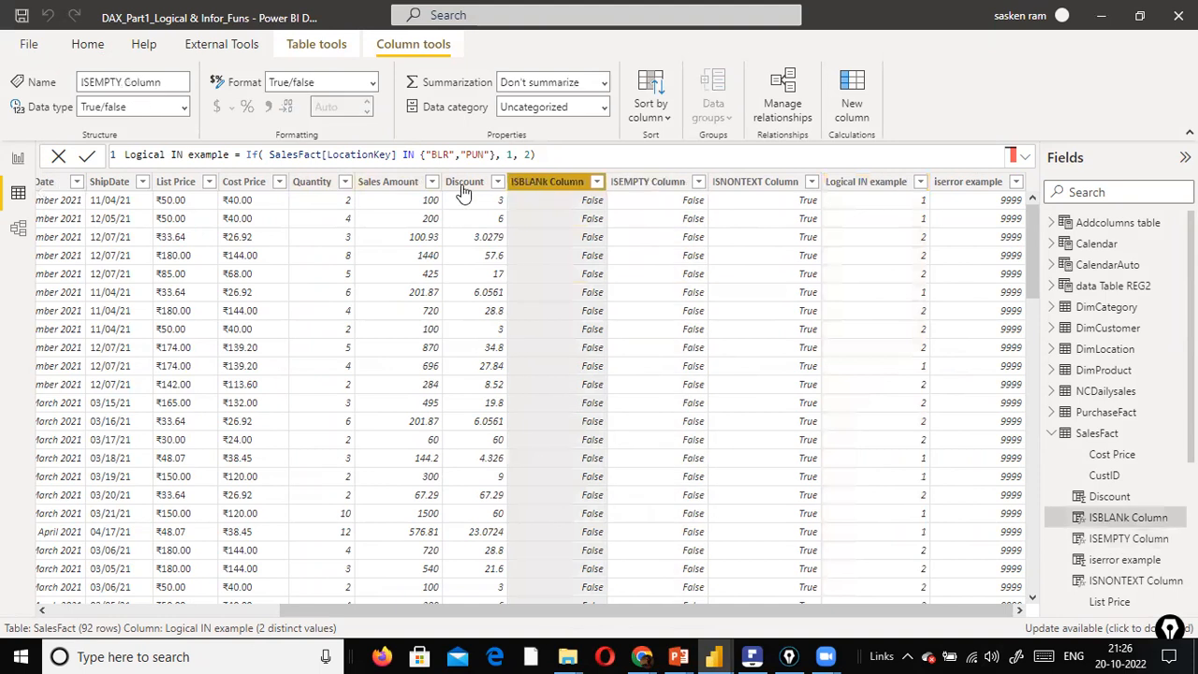
{"action": "left_click", "coordinate": [465, 183]}
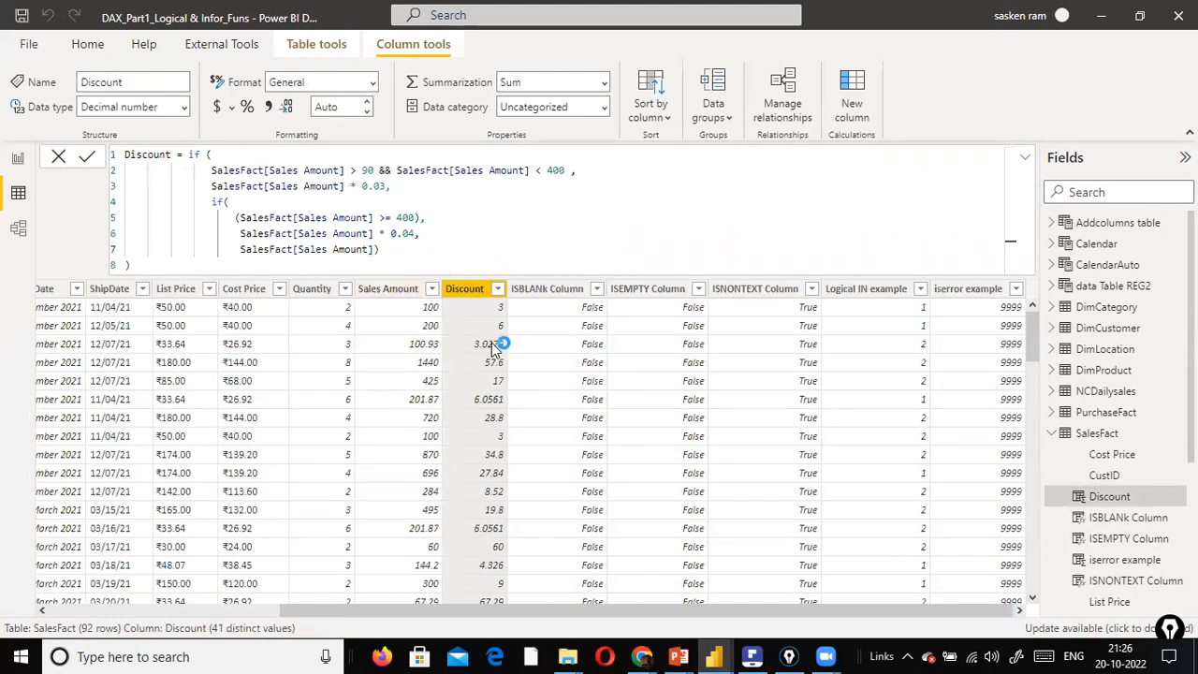
Rename the SalesFact table's Discount column as Disc and collapse its formula.
{"action": "double_click", "coordinate": [476, 291]}
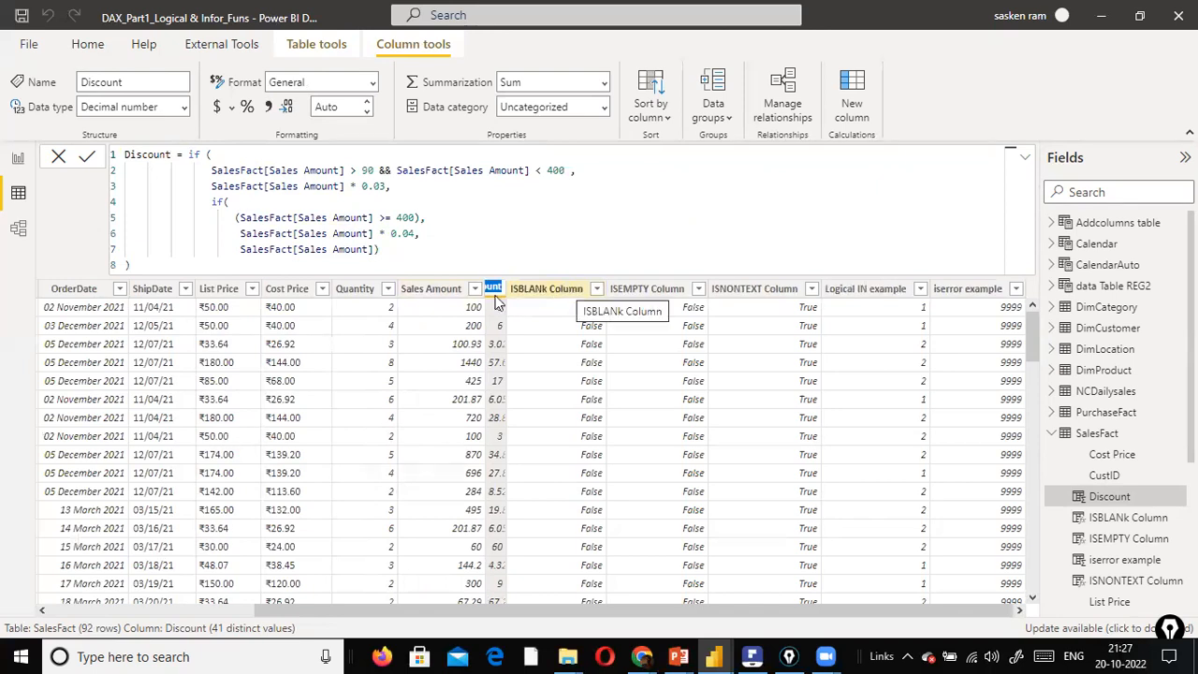
{"action": "left_click", "coordinate": [548, 322]}
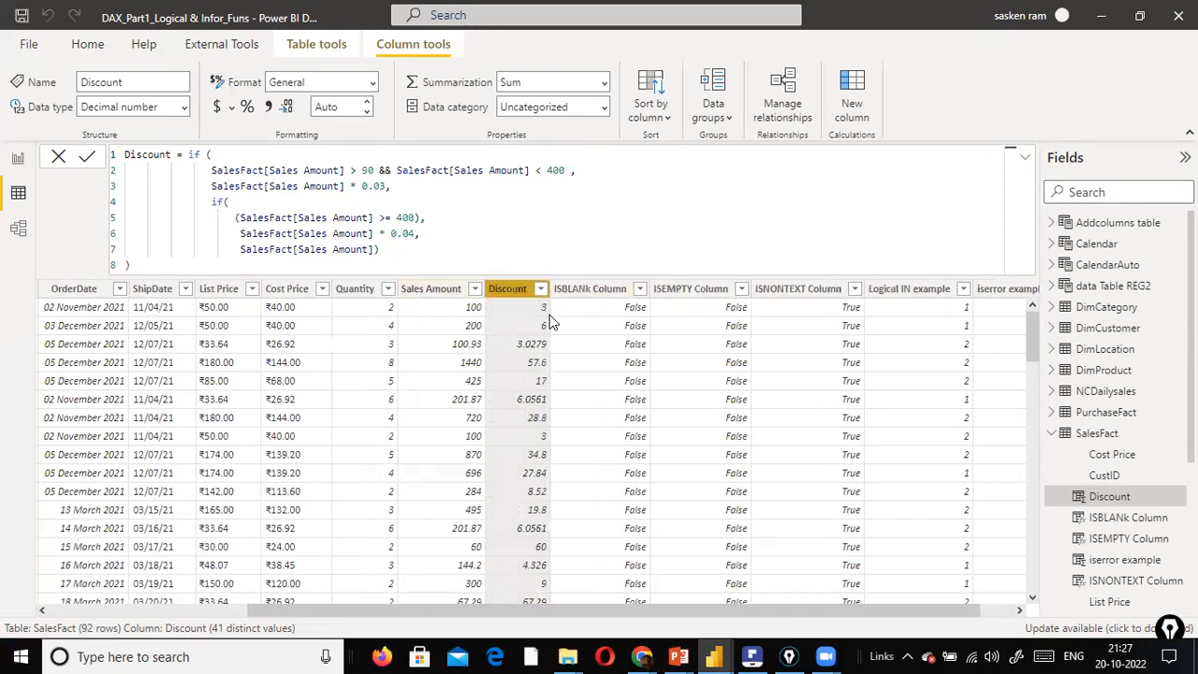
{"action": "double_click", "coordinate": [510, 288]}
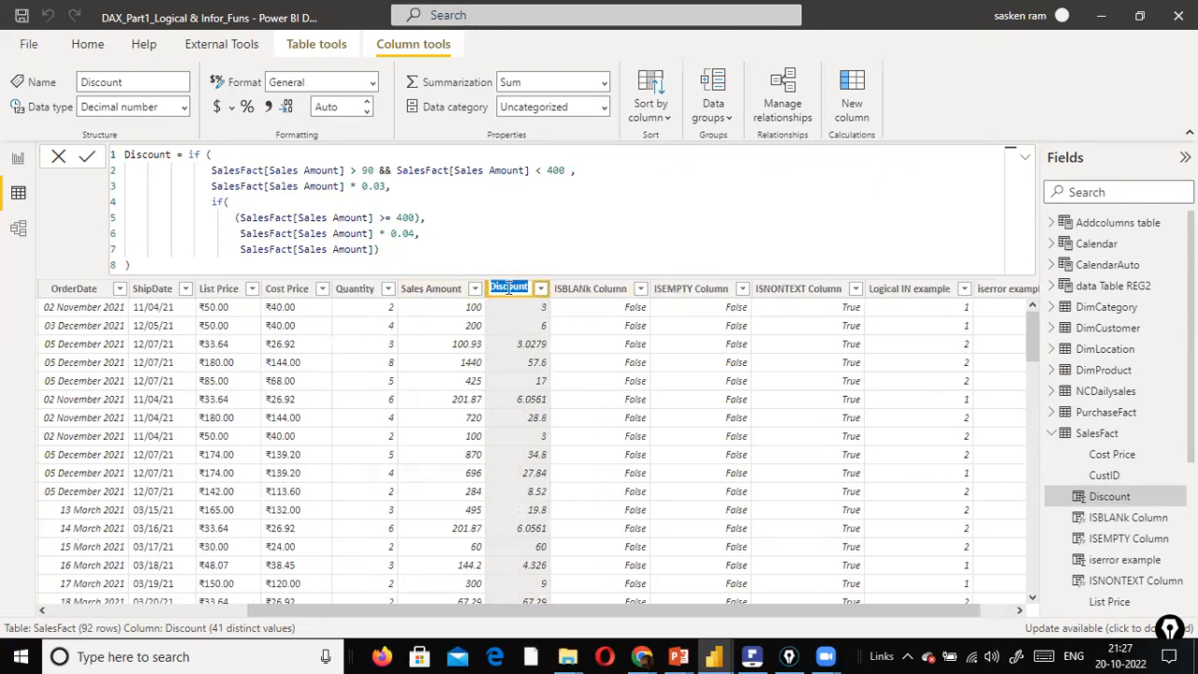
{"action": "type", "text": "Discount"}
{"action": "key", "text": "Return"}
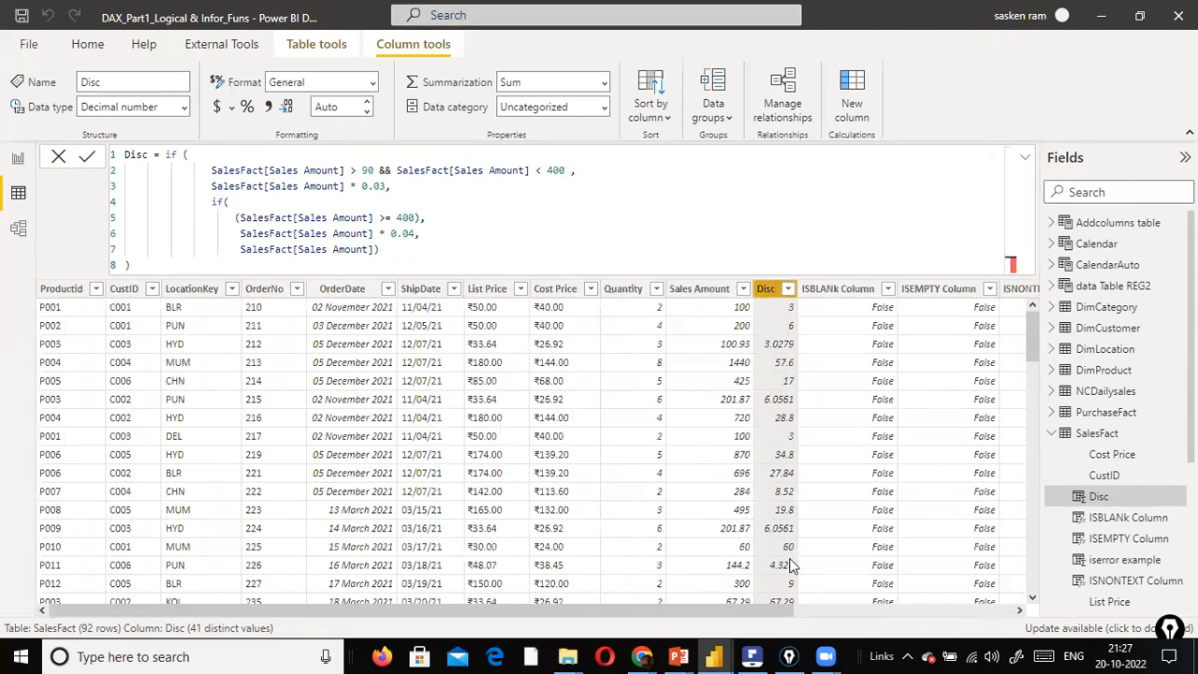
{"action": "left_click", "coordinate": [1024, 156]}
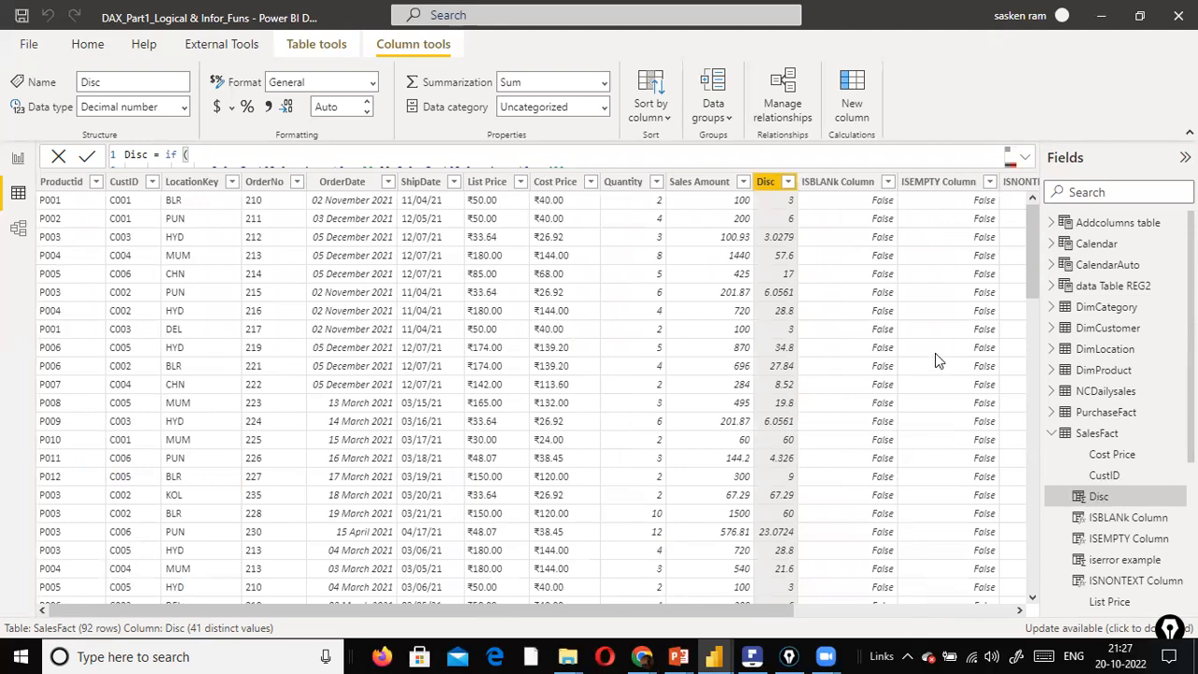
Add a calculated column named Discount to SalesFact, start its formula with an IF function, and enlarge the formula editor.
{"action": "left_click_drag", "start_coordinate": [706, 608], "coordinate": [1015, 604]}
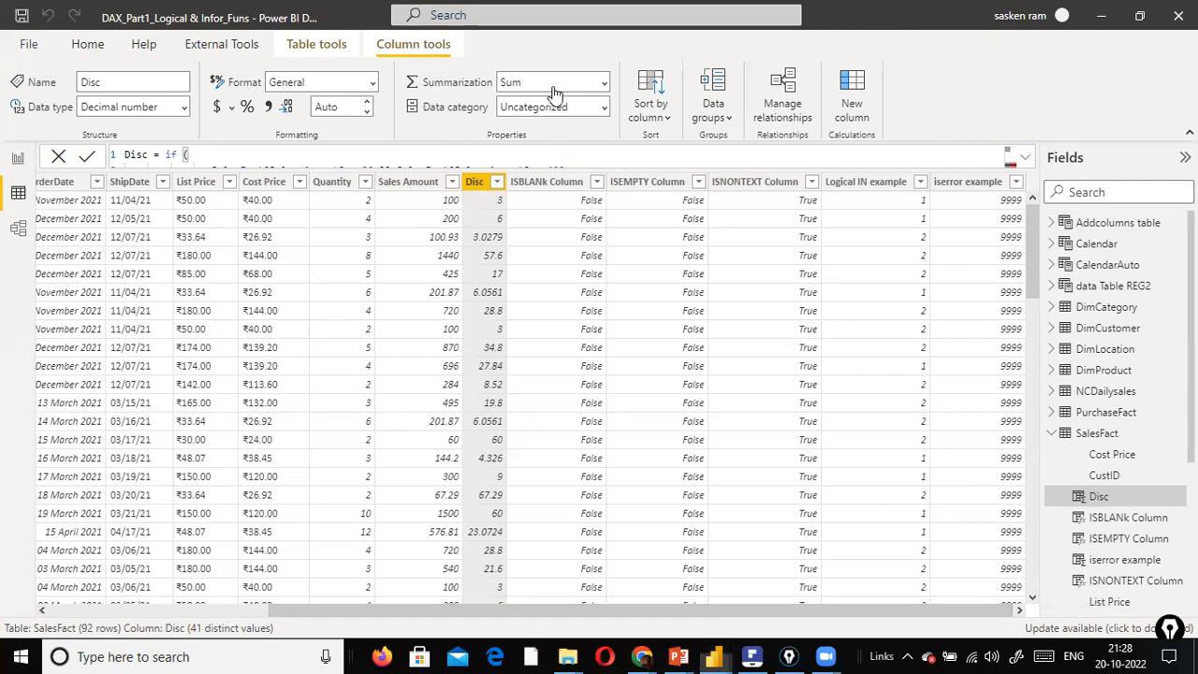
{"action": "left_click", "coordinate": [849, 93]}
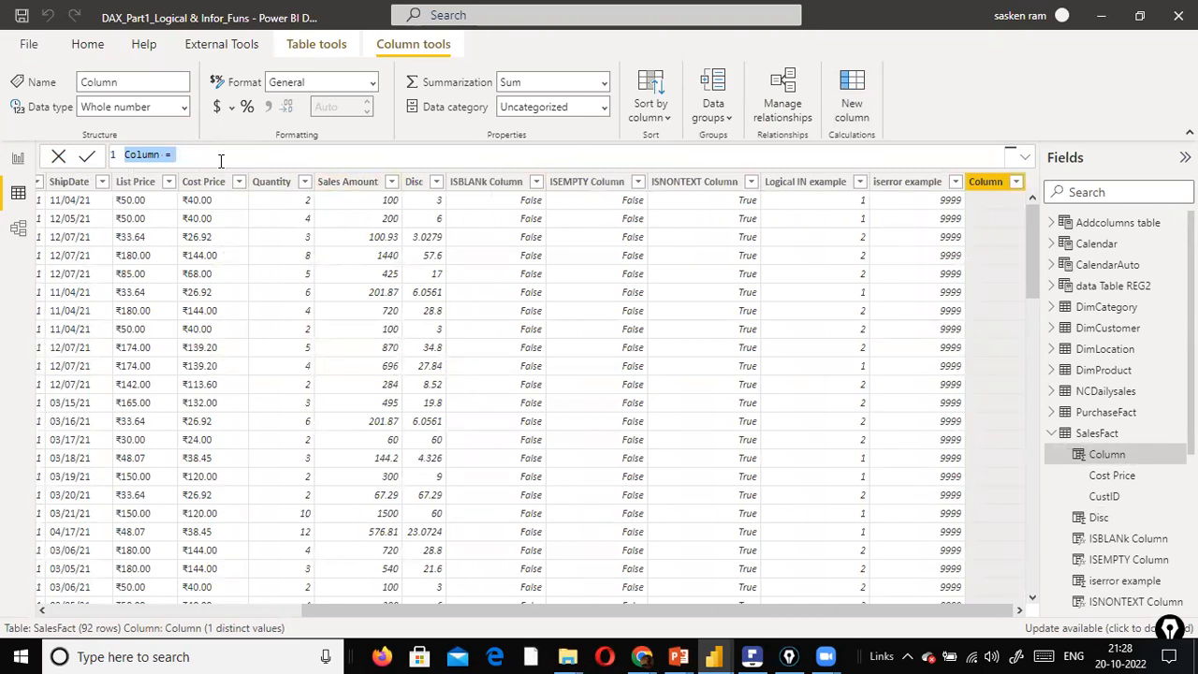
{"action": "type", "text": "Discount"}
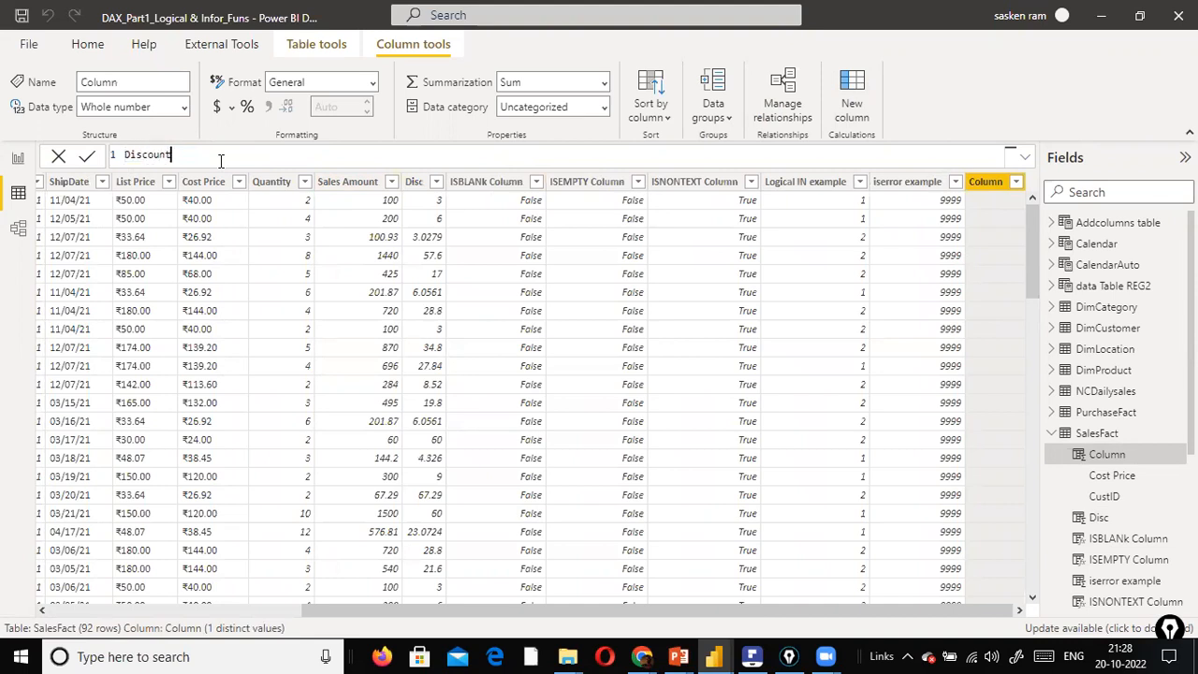
{"action": "type", "text": " = IF"}
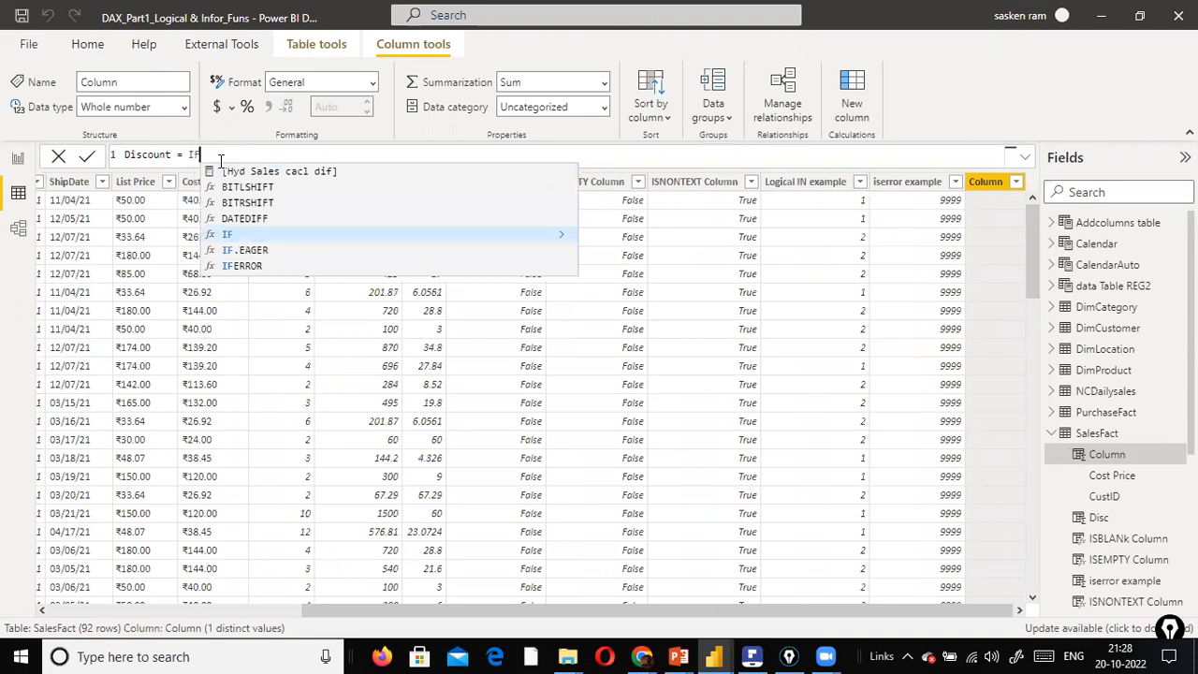
{"action": "type", "text": "("}
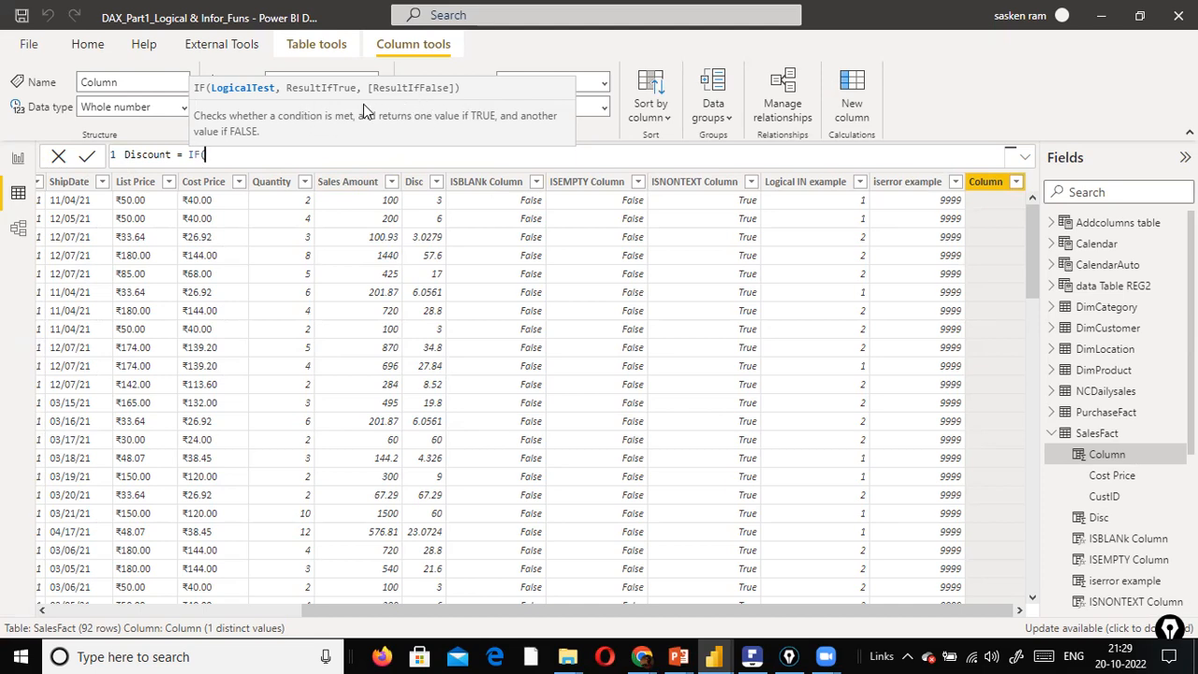
{"action": "left_click", "coordinate": [1024, 157]}
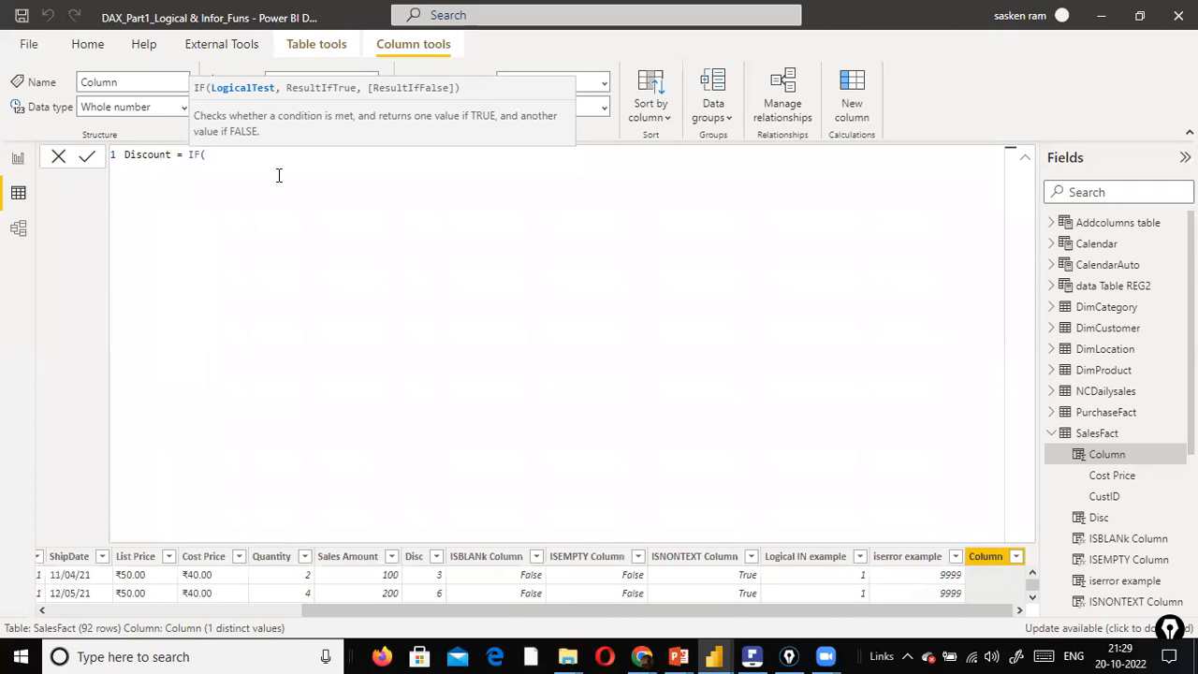
On a new formula line, enter the logical test SalesFact[Sales Amount] > 90 && SalesFact[Sales Amount] < 400.
{"action": "key", "text": "shift+Return"}
{"action": "key", "text": "Tab"}
{"action": "type", "text": "salesfac"}
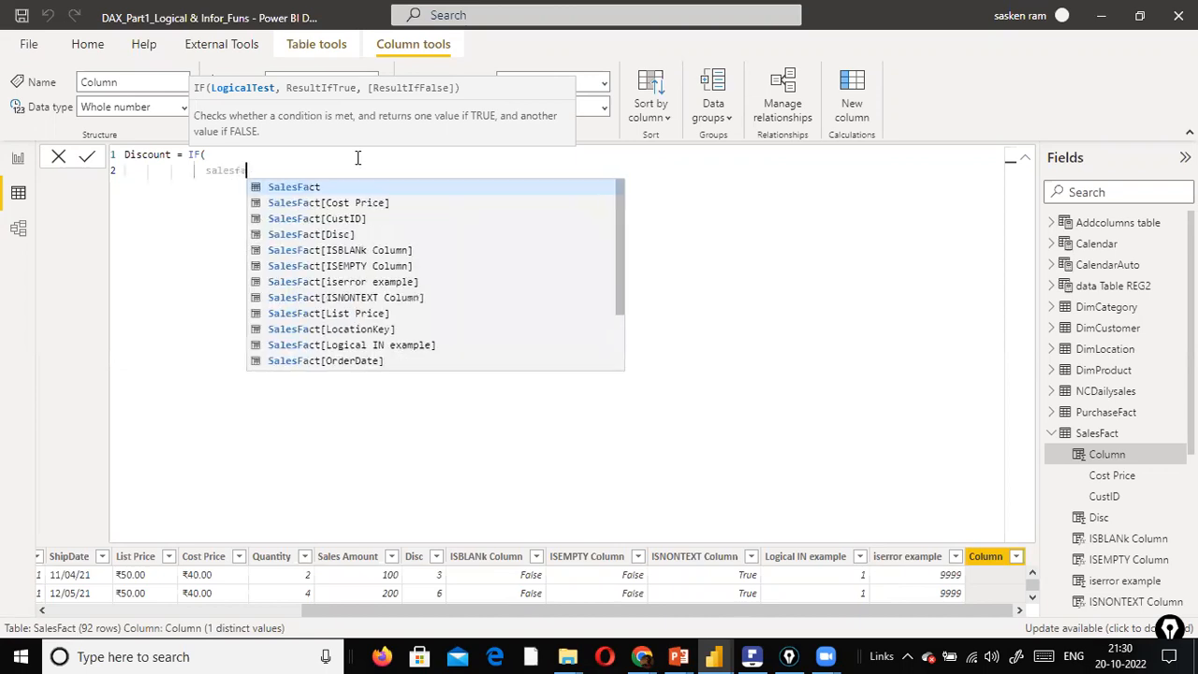
{"action": "type", "text": "t"}
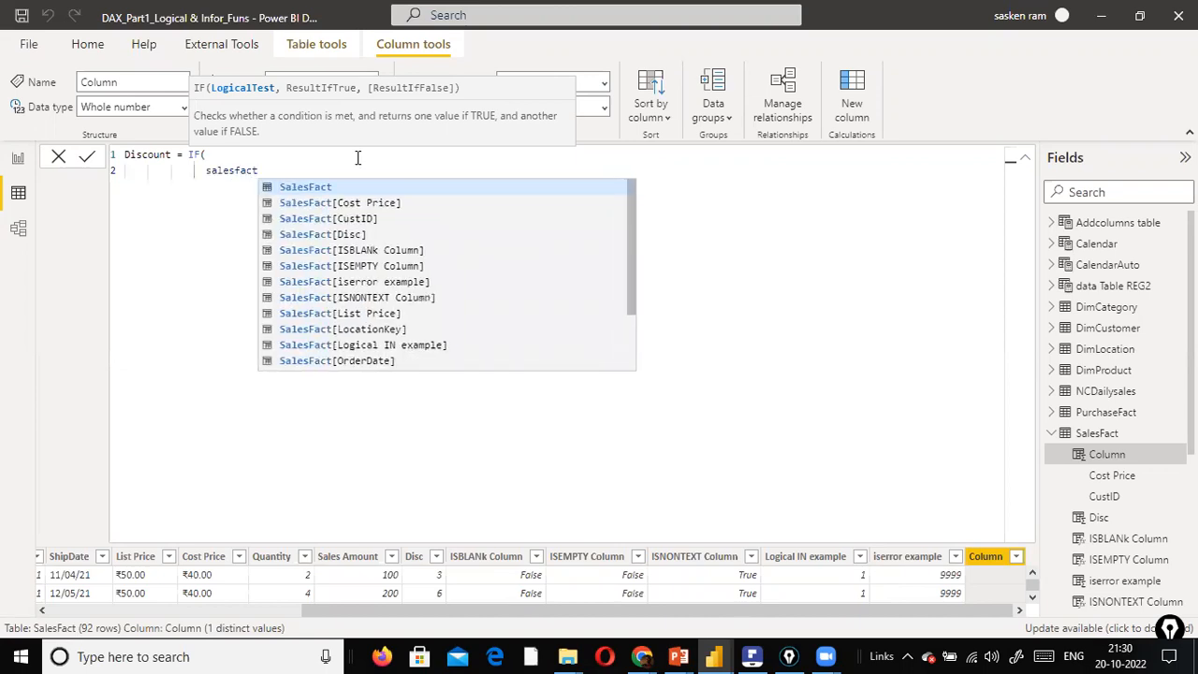
{"action": "type", "text": "[sales"}
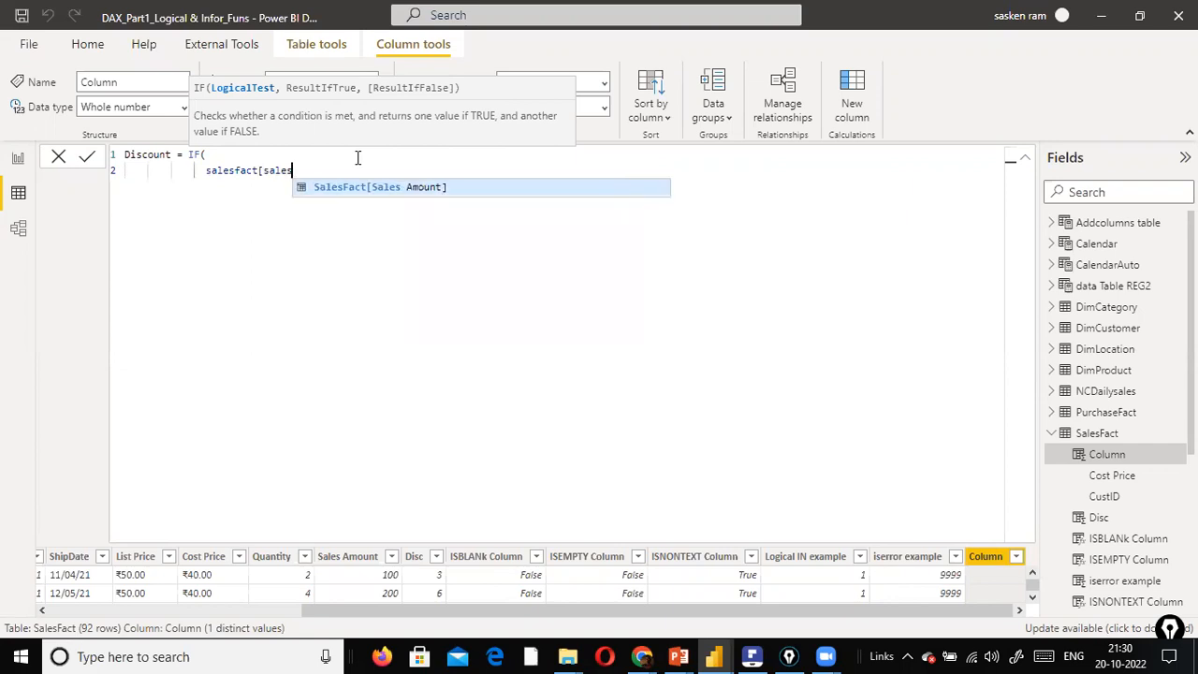
{"action": "key", "text": "Tab"}
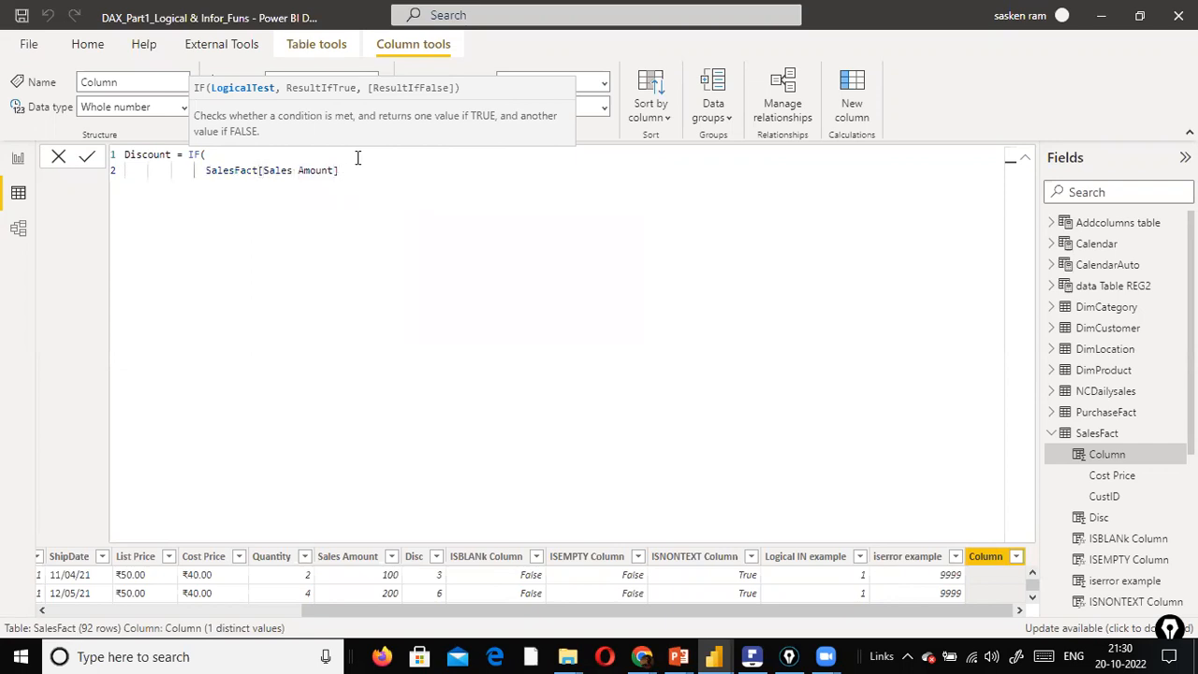
{"action": "type", "text": "> 90 && sales"}
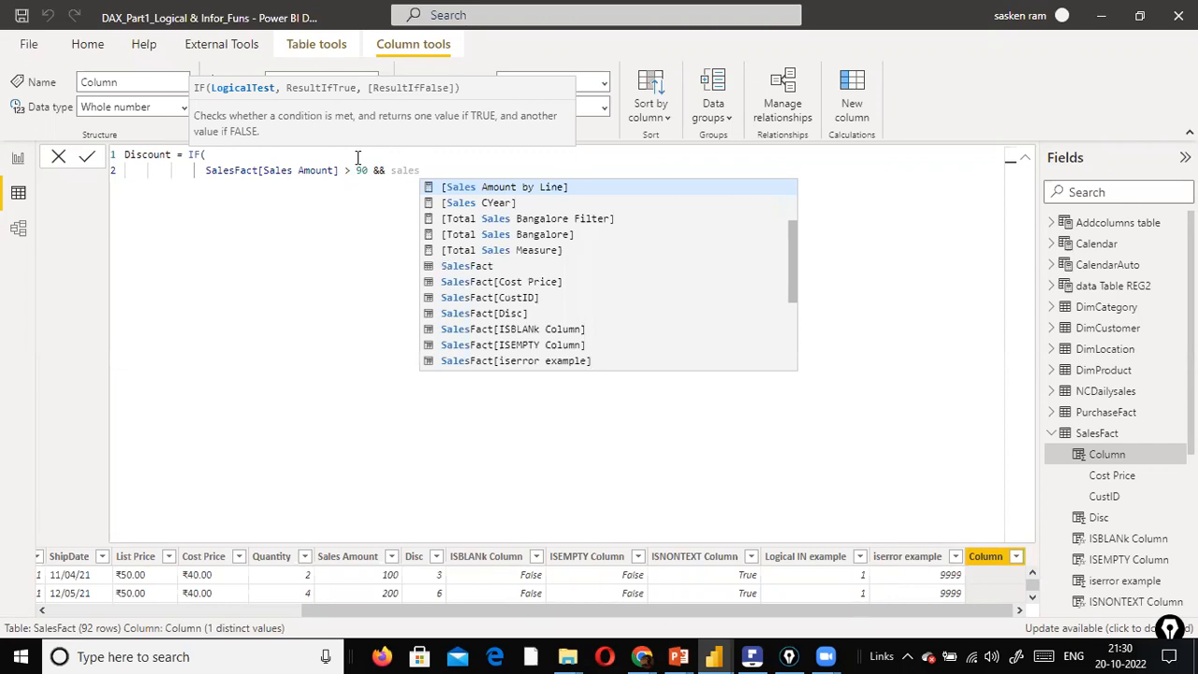
{"action": "type", "text": "fac"}
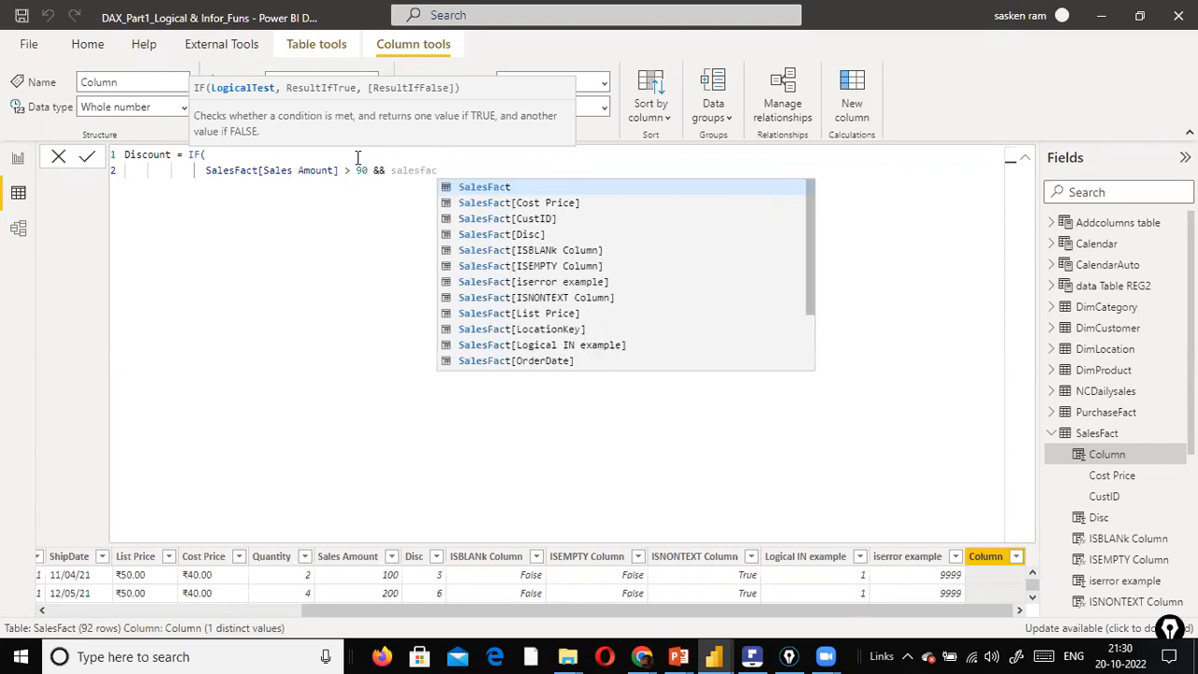
{"action": "type", "text": "t[sal"}
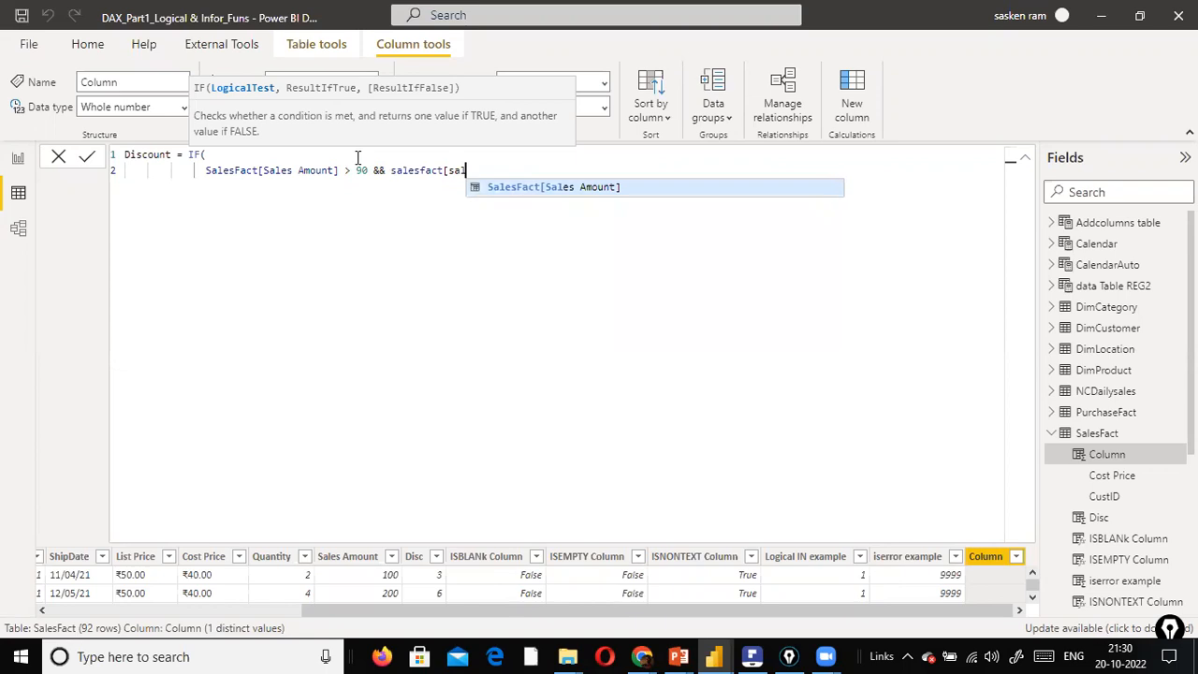
{"action": "key", "text": "Tab"}
{"action": "type", "text": "<"}
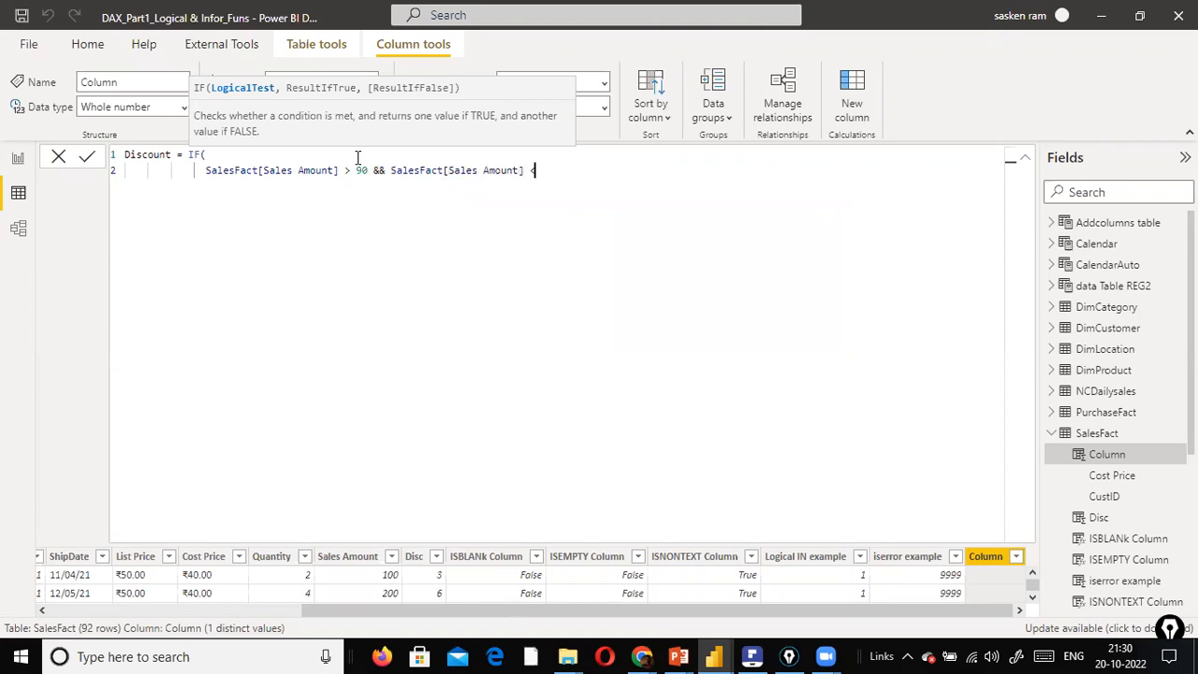
{"action": "type", "text": " 400,"}
On the third formula line, enter SalesFact[Sales Amount] * 0.03 as the result when the condition is true.
{"action": "key", "text": "shift+Return"}
{"action": "type", "text": "also"}
{"action": "key", "text": "BackSpace"}
{"action": "key", "text": "BackSpace"}
{"action": "key", "text": "BackSpace"}
{"action": "key", "text": "BackSpace"}
{"action": "type", "text": "saless"}
{"action": "key", "text": "BackSpace"}
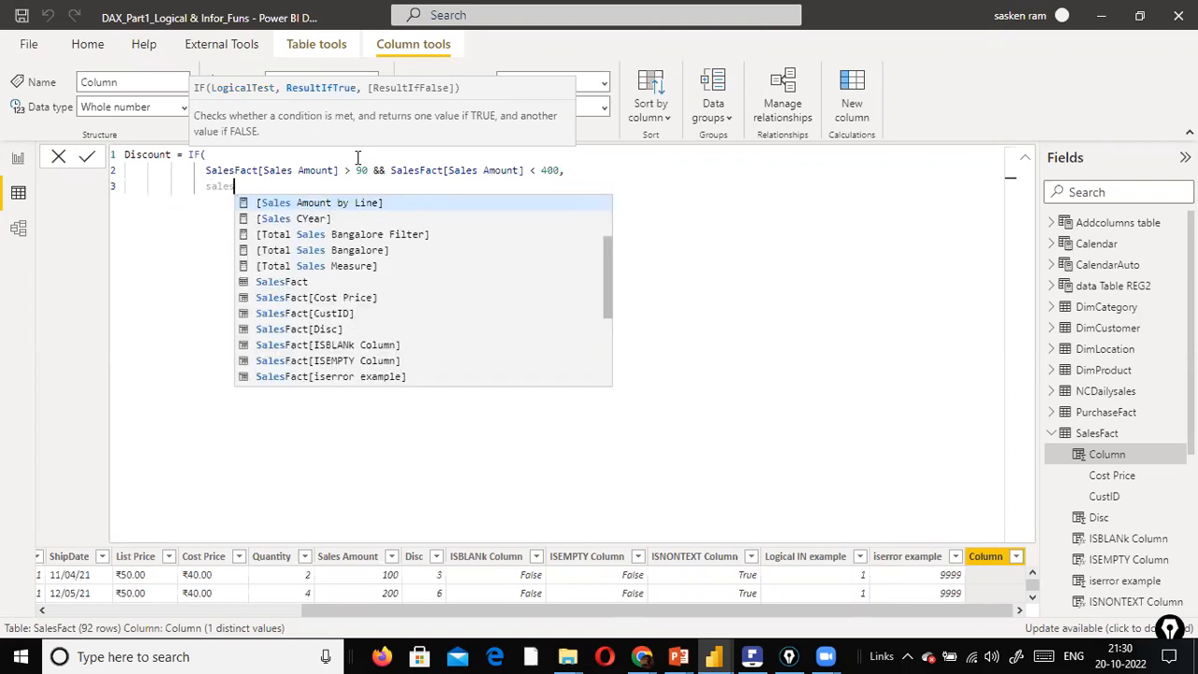
{"action": "type", "text": "fact"}
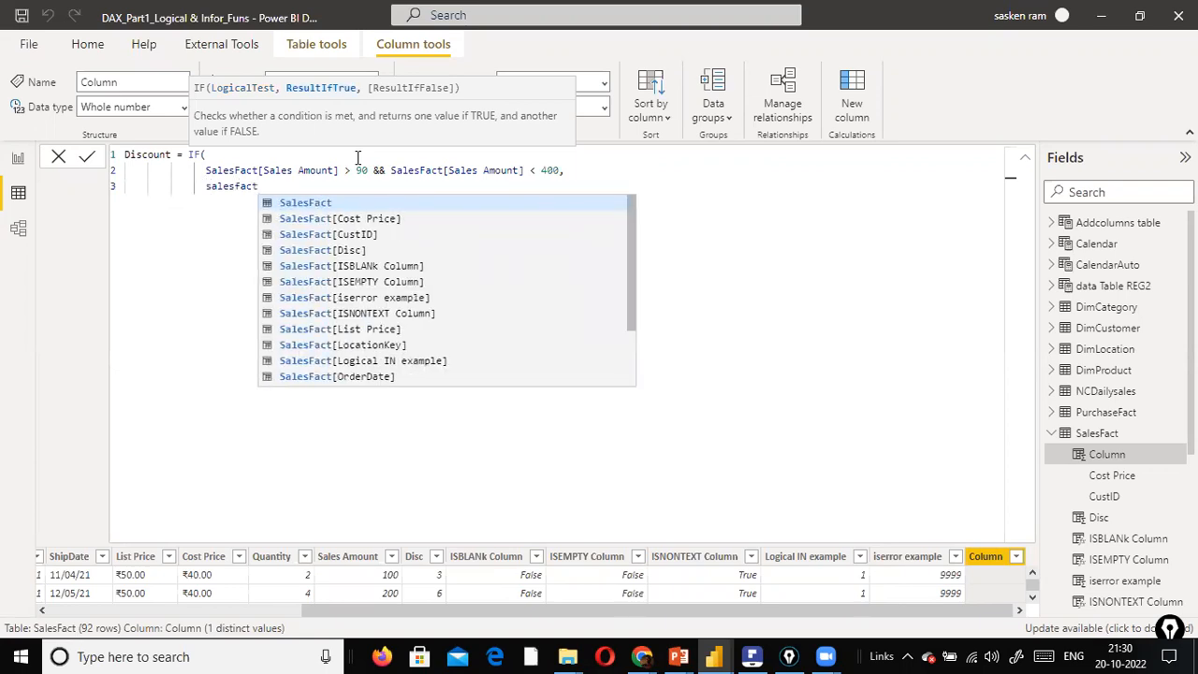
{"action": "type", "text": "[Sales Amount] "}
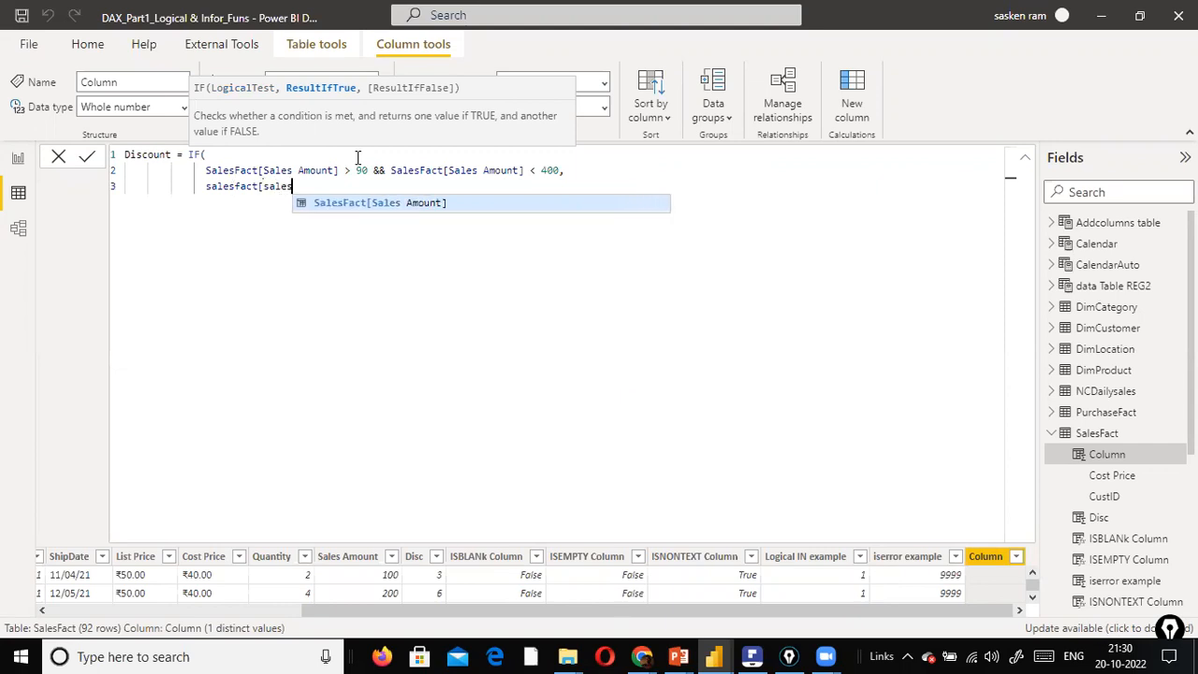
{"action": "type", "text": "* "}
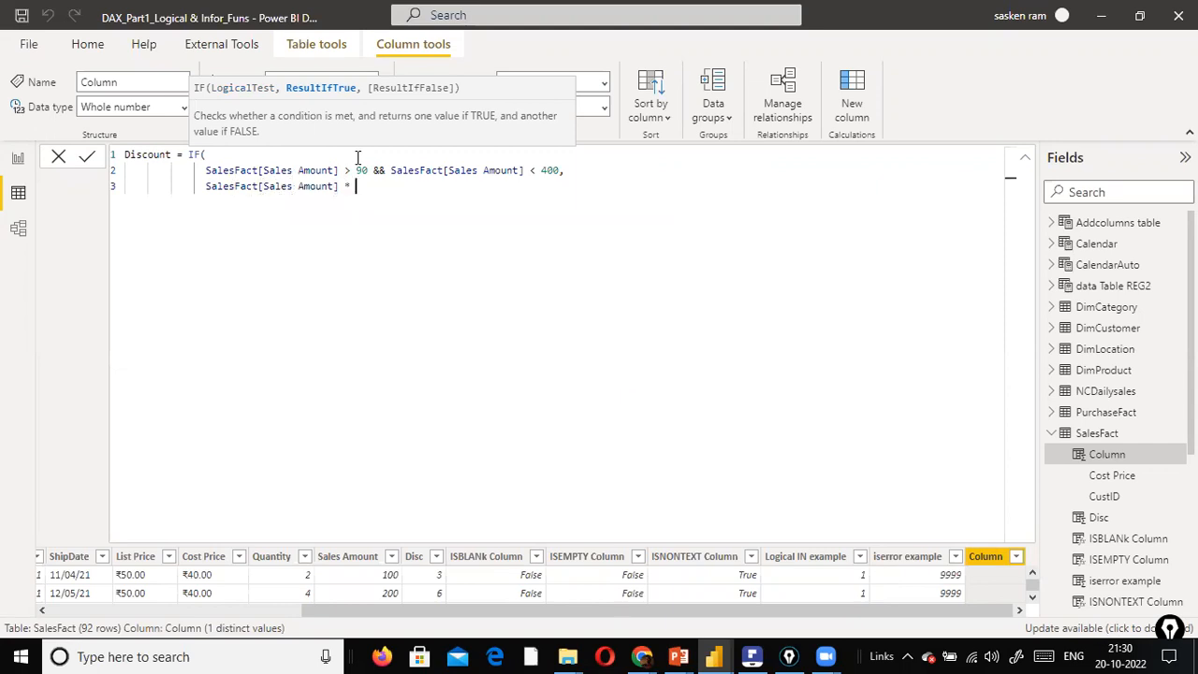
{"action": "type", "text": "0.03"}
{"action": "type", "text": ","}
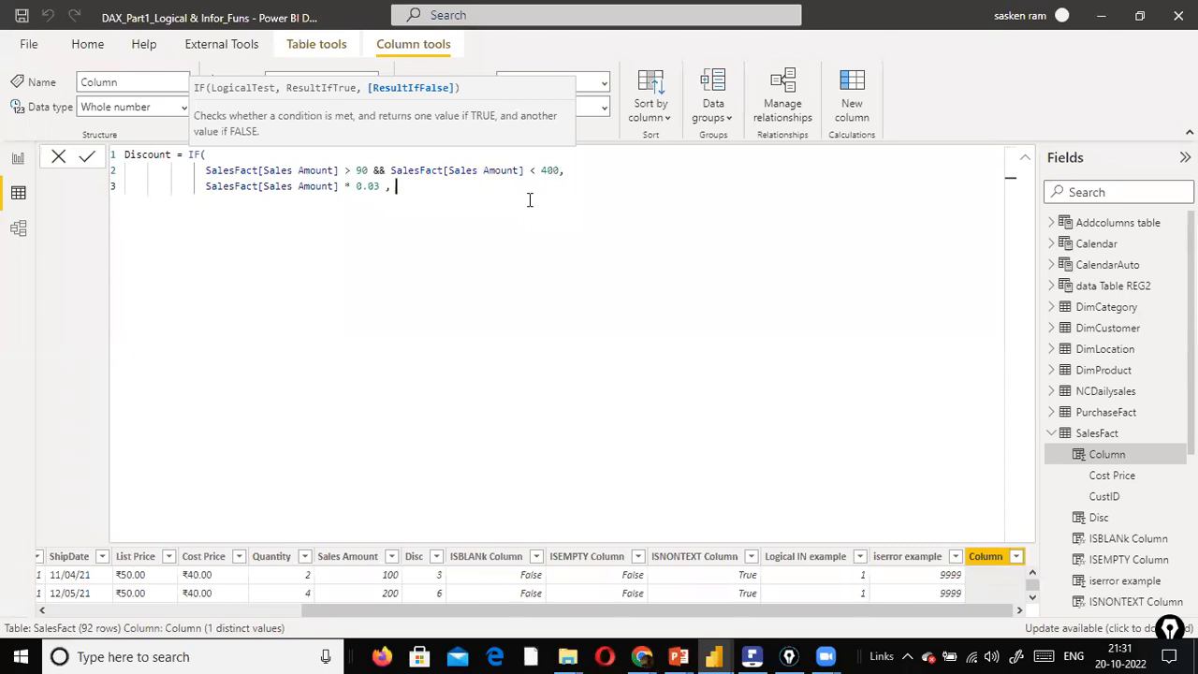
Enter SalesFact[Sales Amount] as the IF function's false result and close the parenthesis.
{"action": "type", "text": "Sales"}
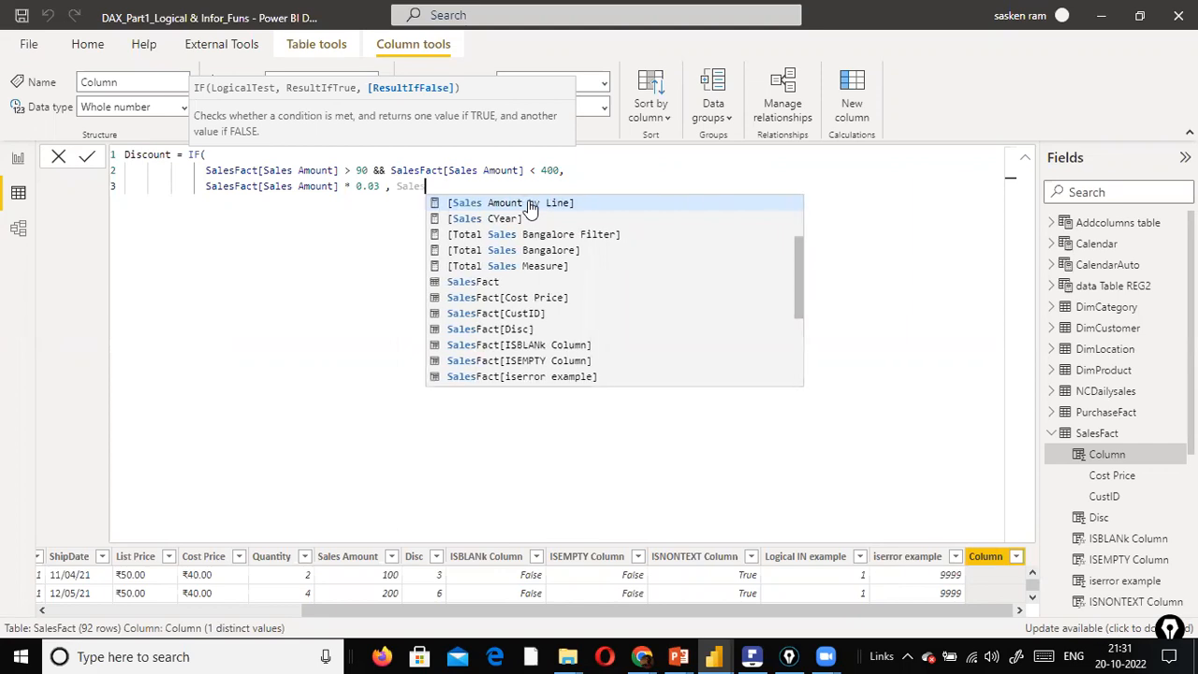
{"action": "type", "text": "fac"}
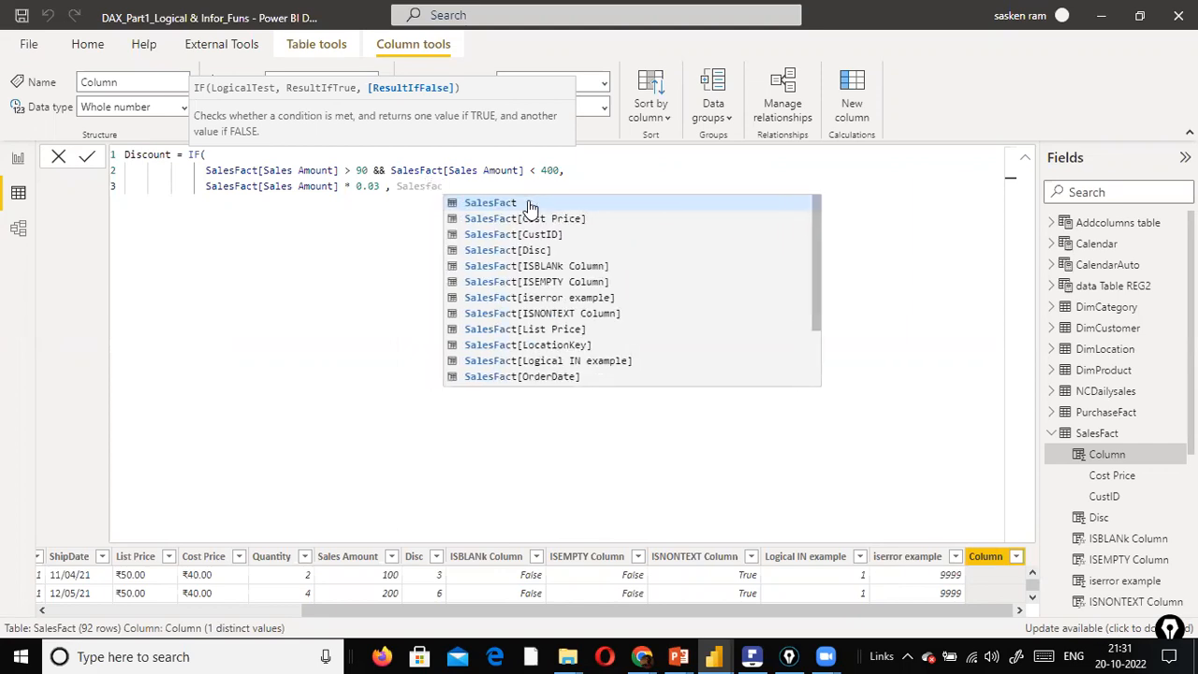
{"action": "type", "text": "t["}
{"action": "key", "text": "BackSpace"}
{"action": "type", "text": "t"}
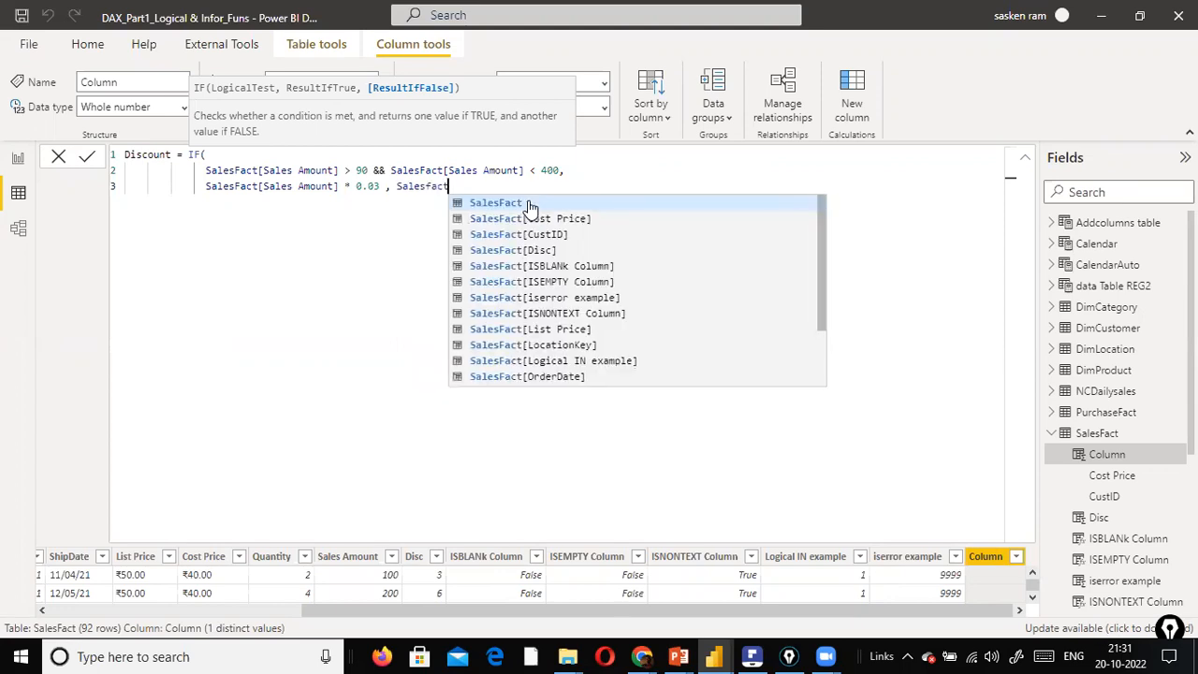
{"action": "type", "text": "[Sales Amount]"}
{"action": "key", "text": "Tab"}
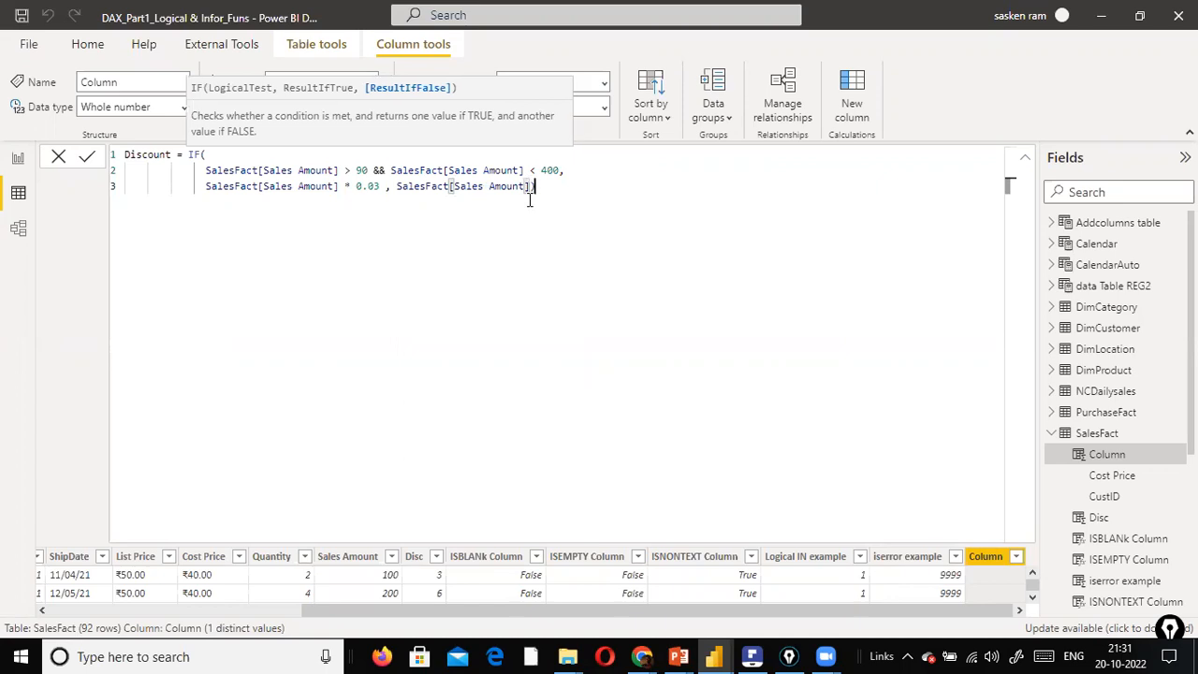
{"action": "type", "text": ")"}
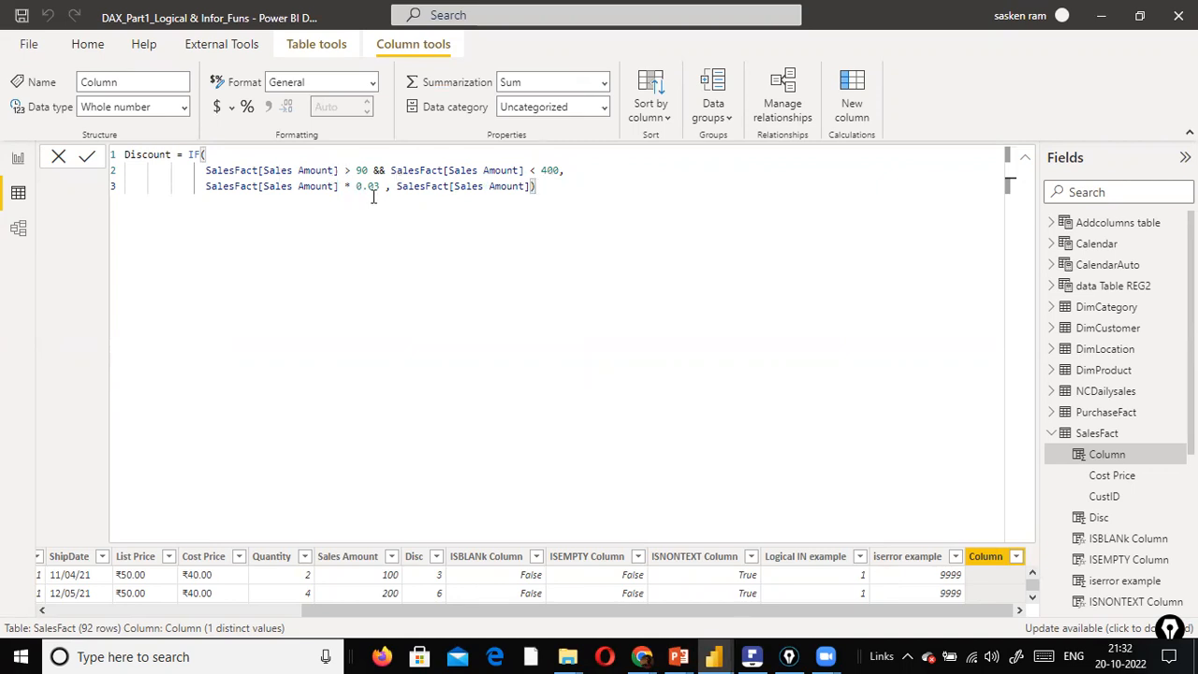
Replace the IF function's false result with 0.
{"action": "left_click_drag", "start_coordinate": [396, 187], "coordinate": [529, 190]}
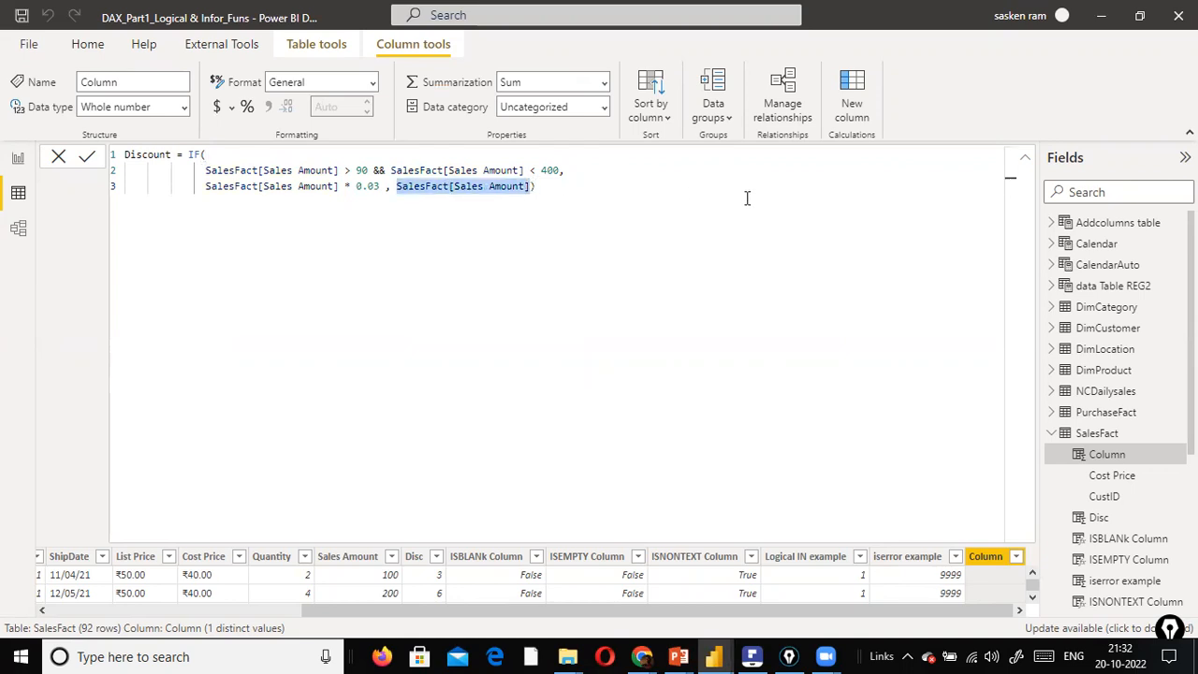
{"action": "type", "text": "0"}
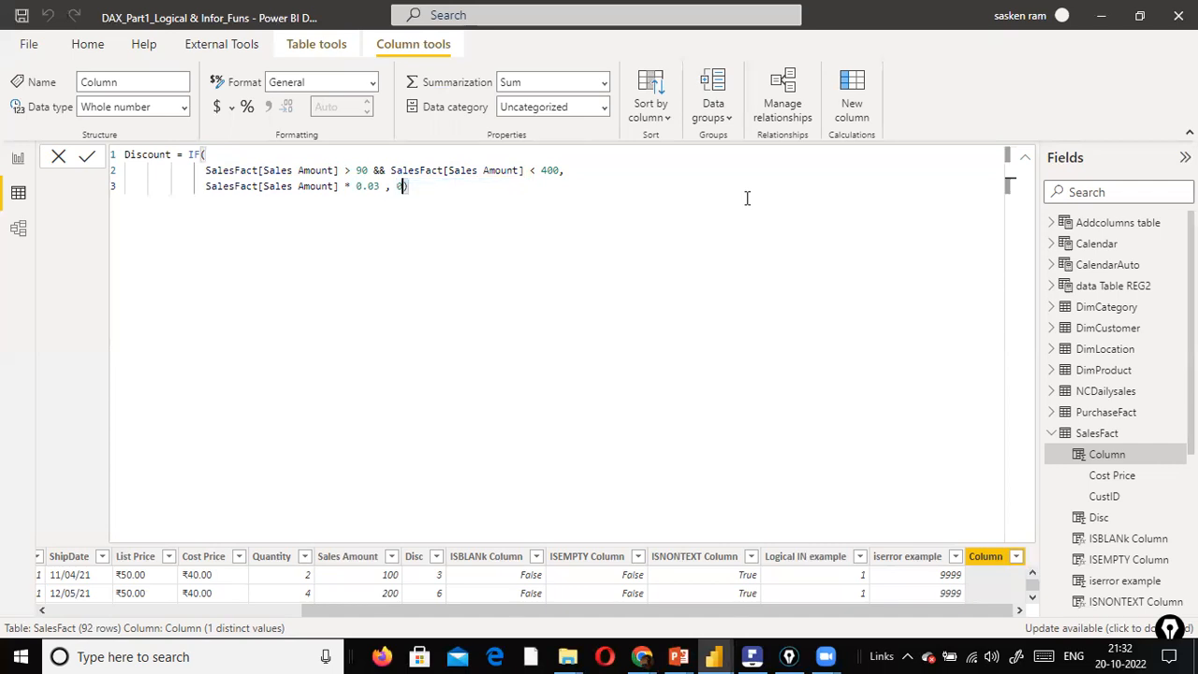
Review the IF formula's condition and results, and commit it as the Discount column of the SalesFact table.
{"action": "key", "text": "Home"}
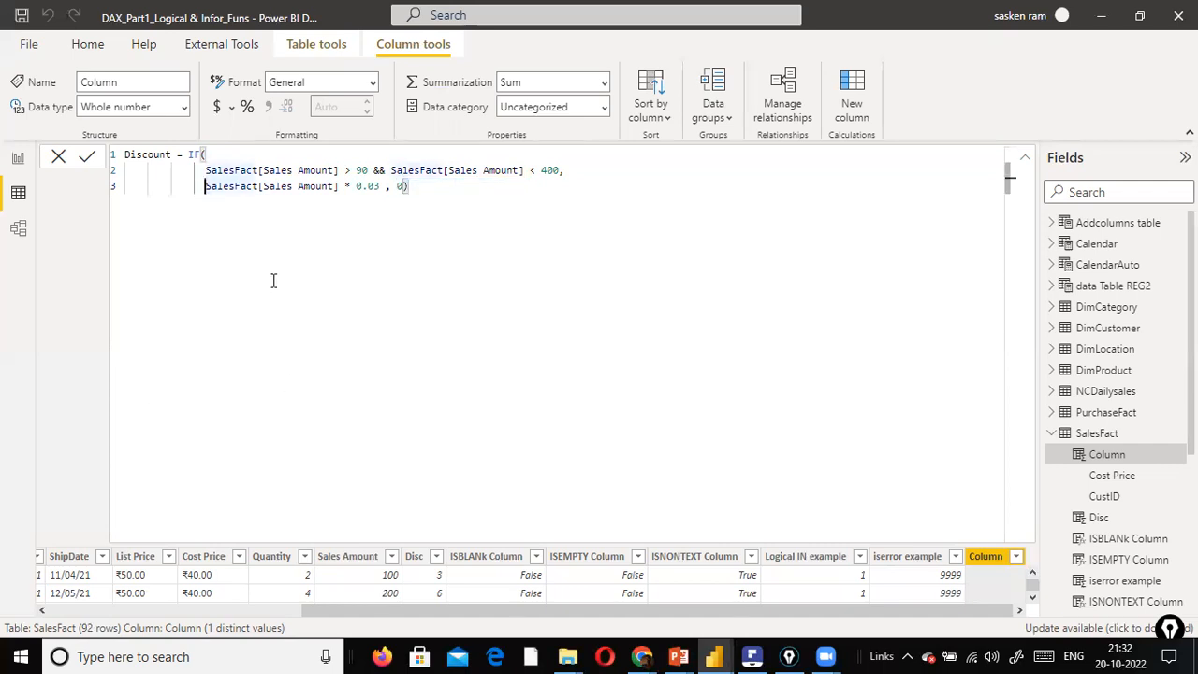
{"action": "left_click_drag", "start_coordinate": [268, 169], "coordinate": [483, 169]}
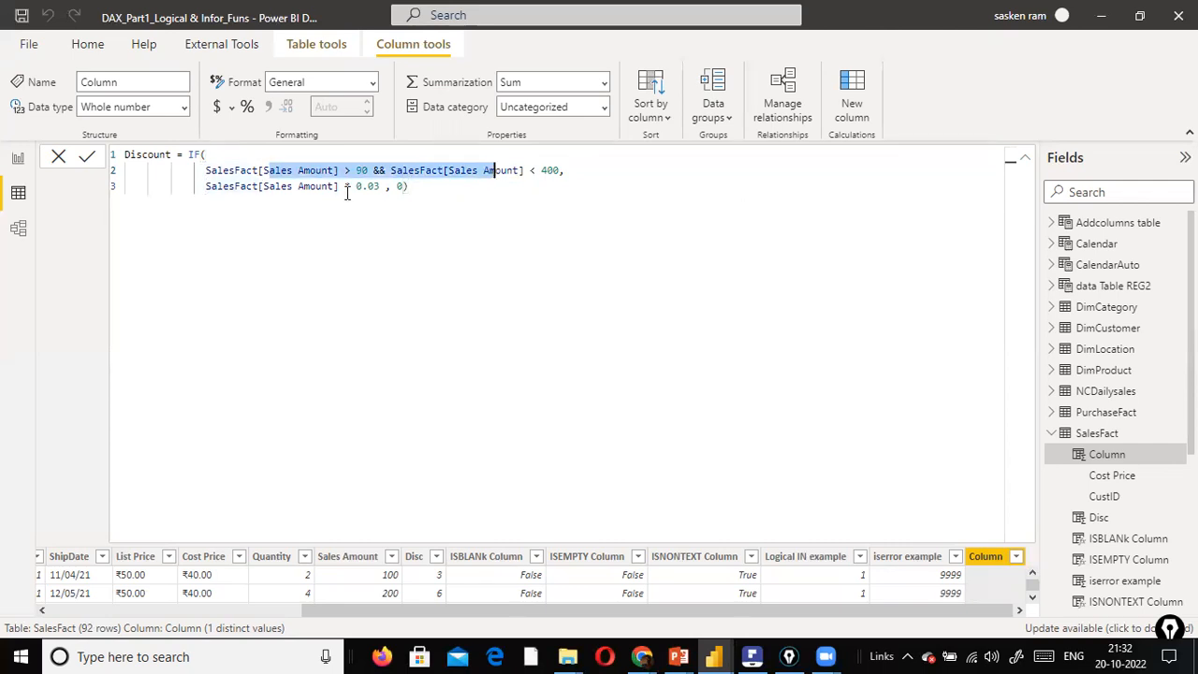
{"action": "left_click_drag", "start_coordinate": [297, 185], "coordinate": [461, 169]}
{"action": "left_click", "coordinate": [402, 186]}
{"action": "left_click_drag", "start_coordinate": [211, 174], "coordinate": [345, 186]}
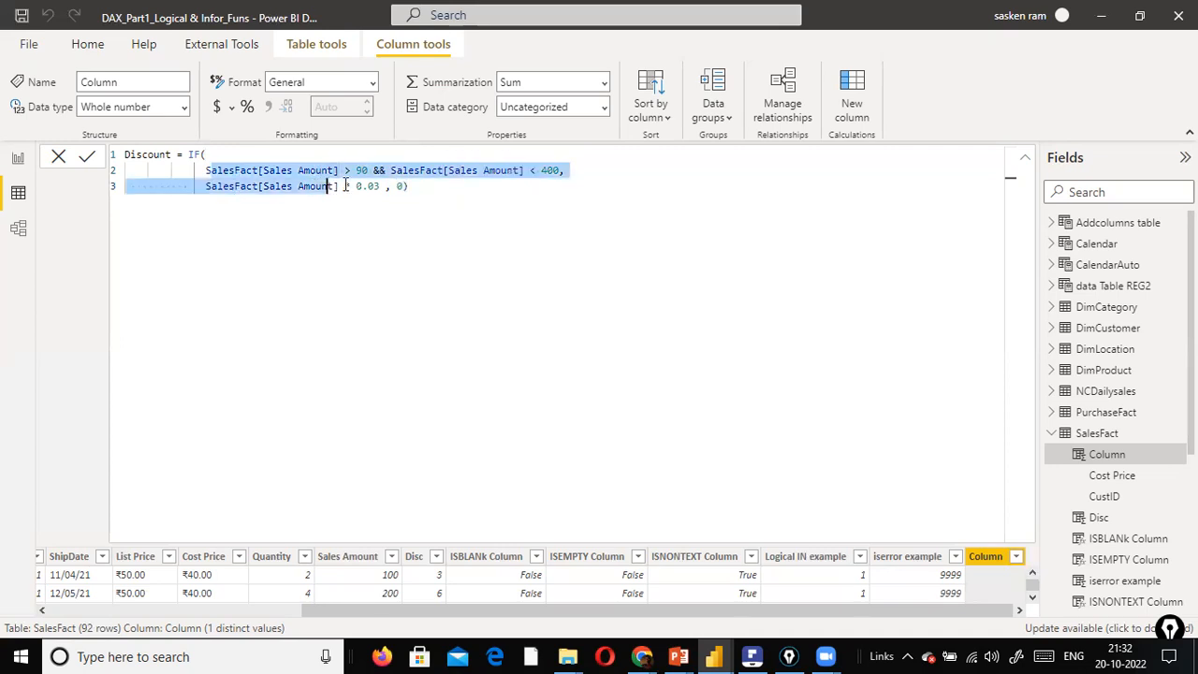
{"action": "left_click", "coordinate": [405, 186]}
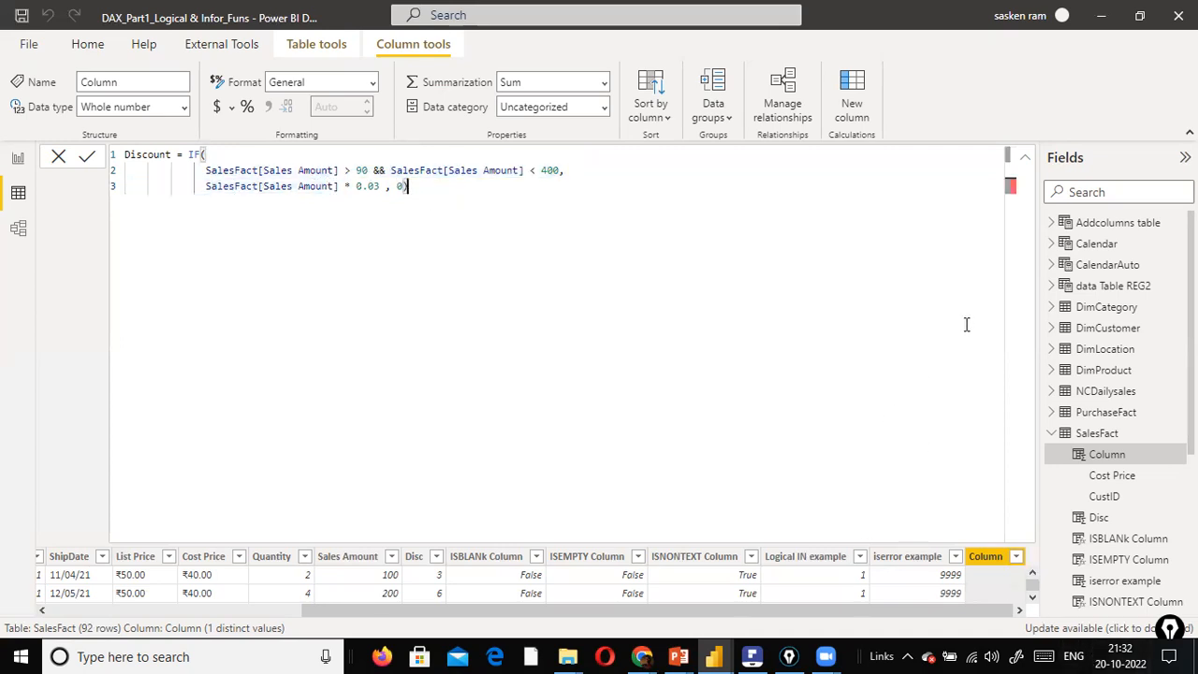
{"action": "left_click", "coordinate": [87, 157]}
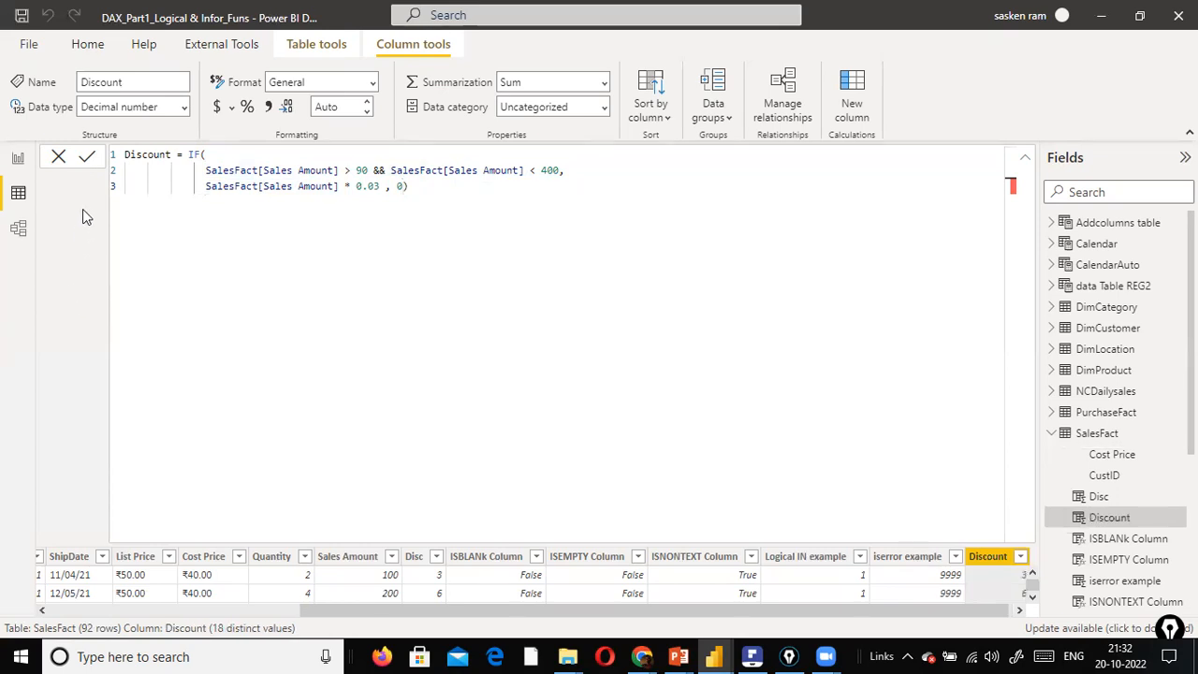
Compare the Discount column's values with the Sales Amount values and the conditions in the IF formula.
{"action": "left_click", "coordinate": [1025, 164]}
{"action": "left_click_drag", "start_coordinate": [342, 612], "coordinate": [902, 634]}
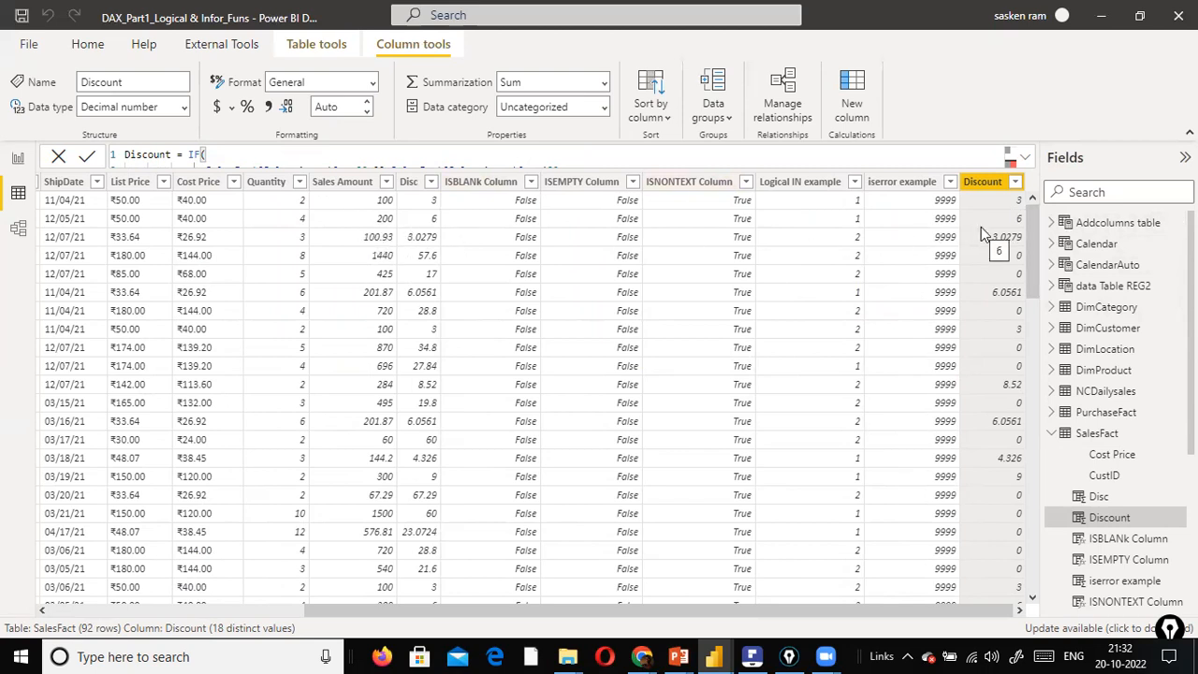
{"action": "left_click", "coordinate": [1026, 161]}
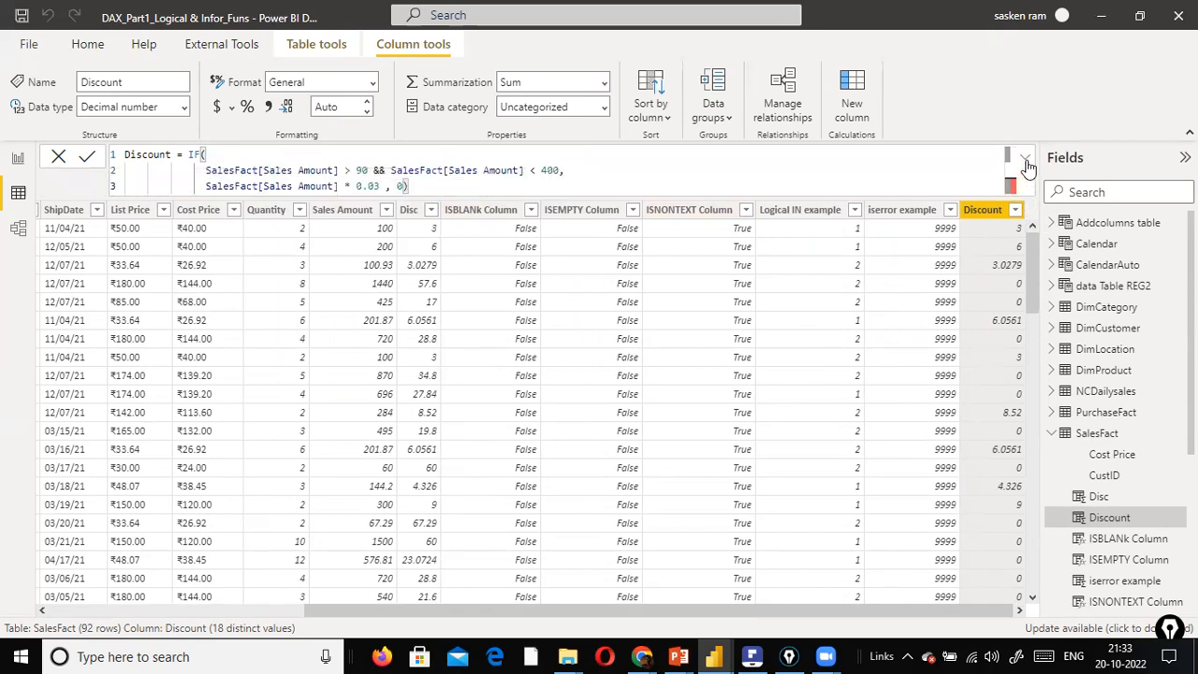
{"action": "left_click", "coordinate": [1025, 160]}
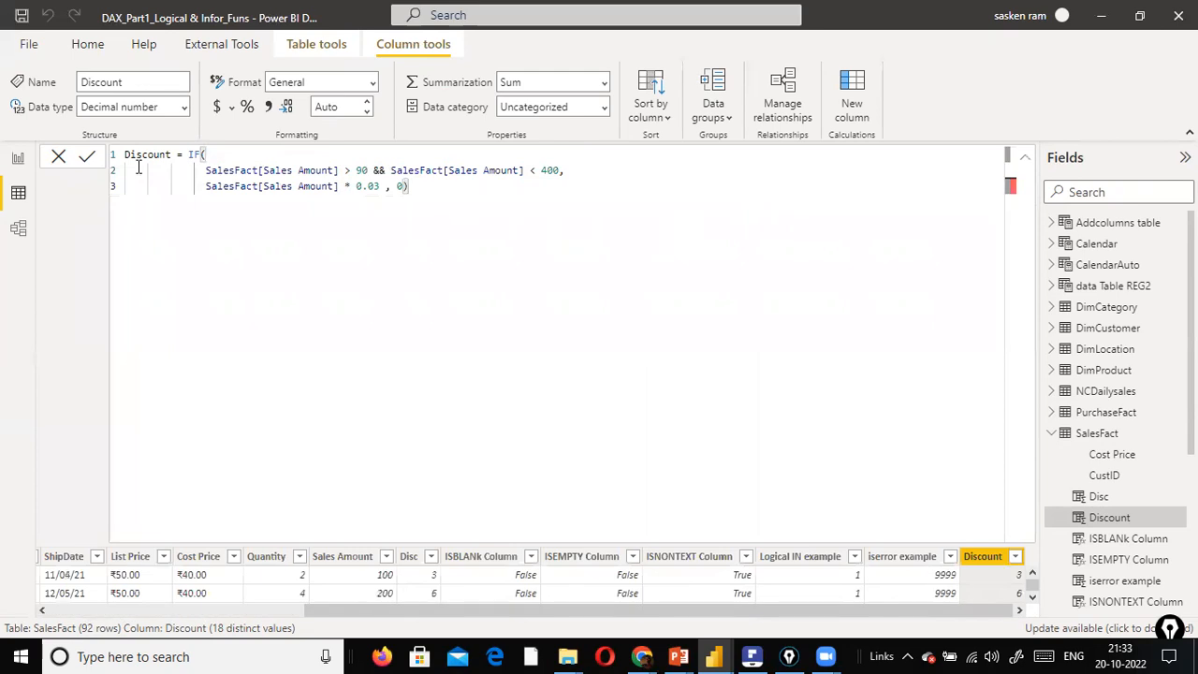
{"action": "left_click", "coordinate": [1025, 160]}
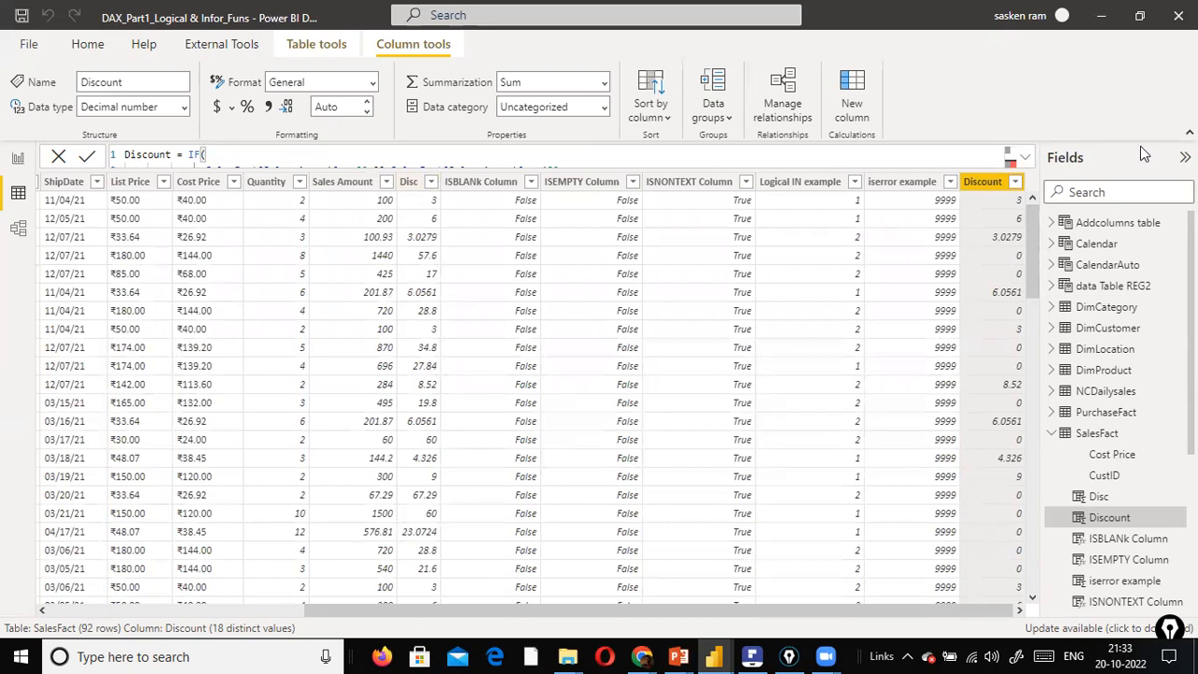
{"action": "left_click", "coordinate": [1026, 160]}
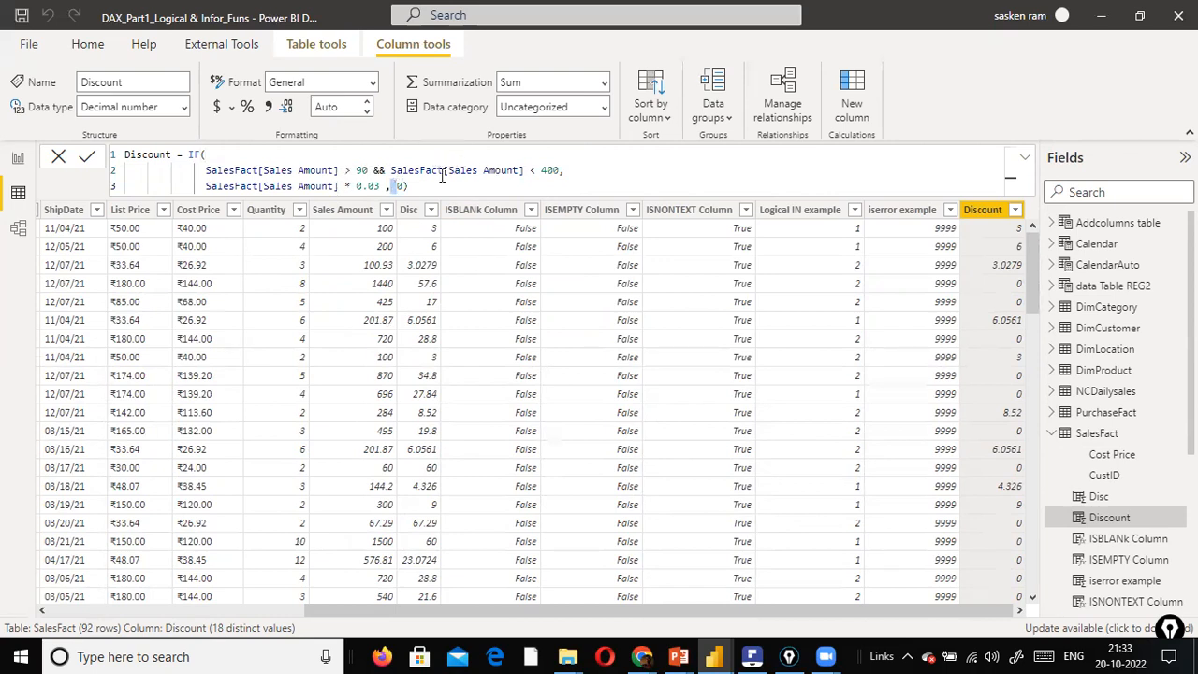
{"action": "type", "text": ")"}
{"action": "left_click", "coordinate": [1026, 159]}
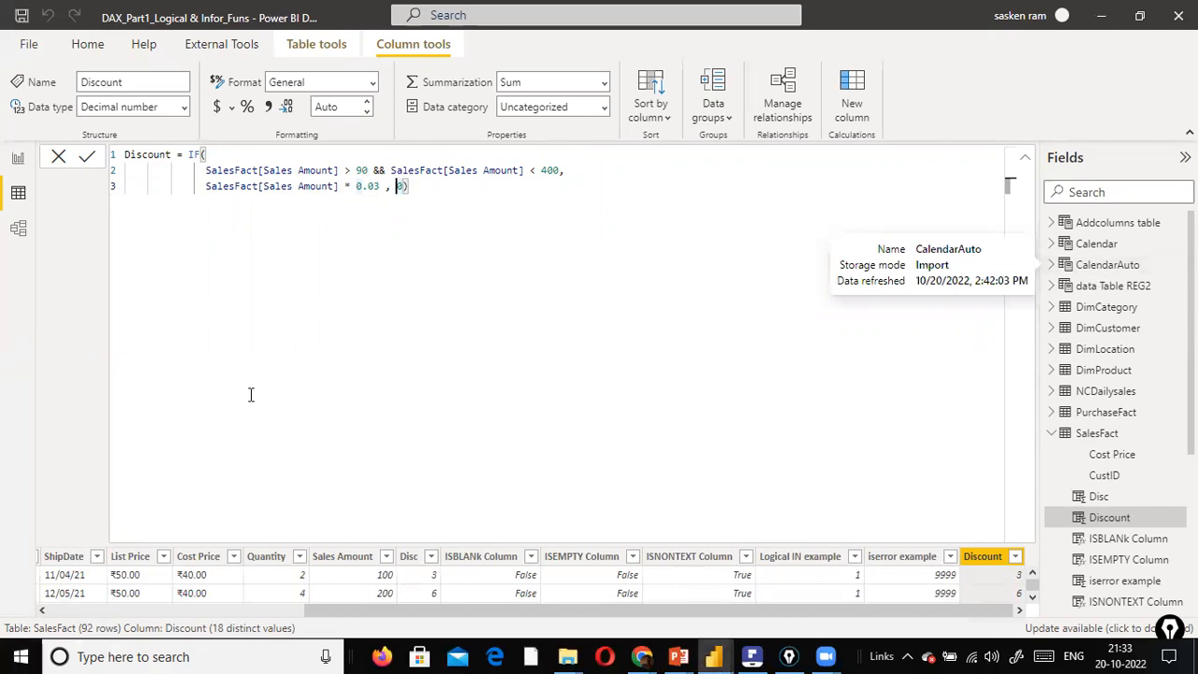
{"action": "left_click_drag", "start_coordinate": [243, 169], "coordinate": [586, 177]}
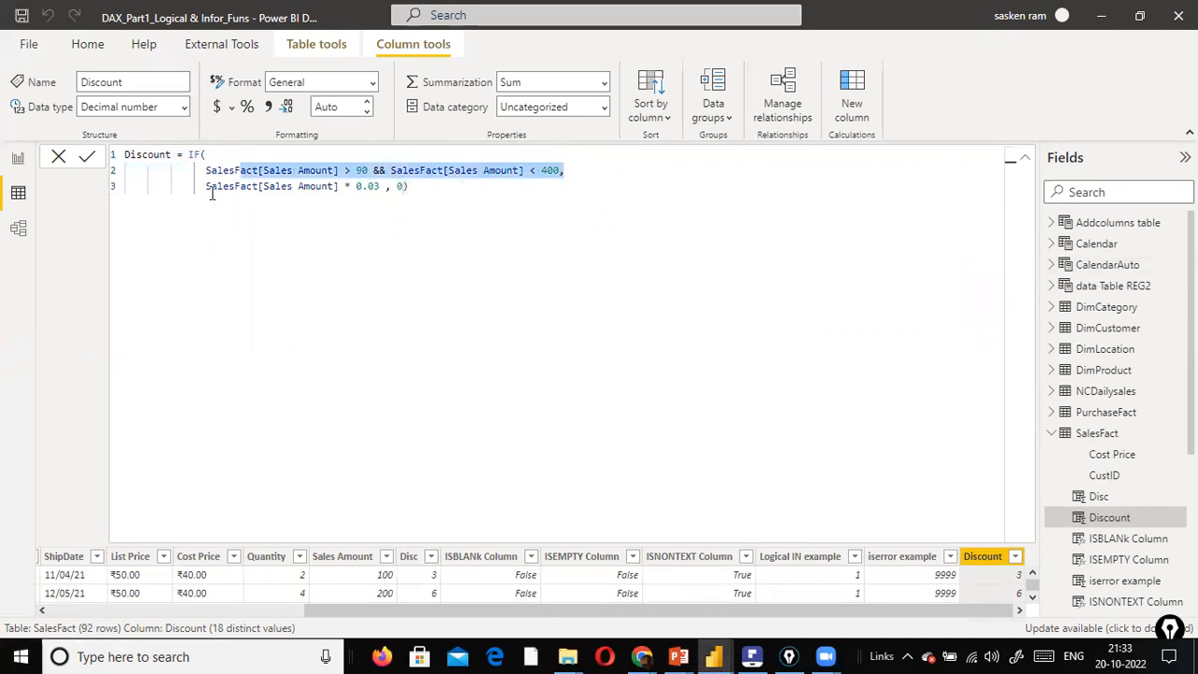
{"action": "left_click_drag", "start_coordinate": [224, 187], "coordinate": [398, 188]}
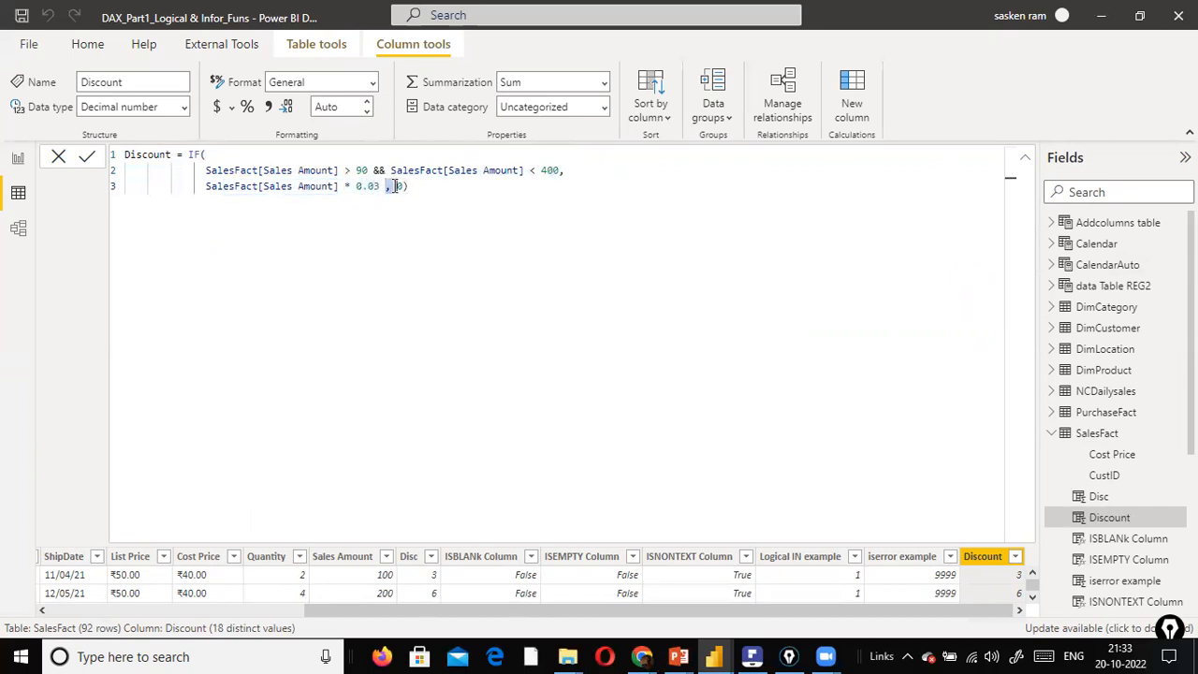
Replace the false result 0 with a nested IF function placed on a new fourth formula line.
{"action": "left_click", "coordinate": [382, 187]}
{"action": "key", "text": "Delete"}
{"action": "type", "text": "IF("}
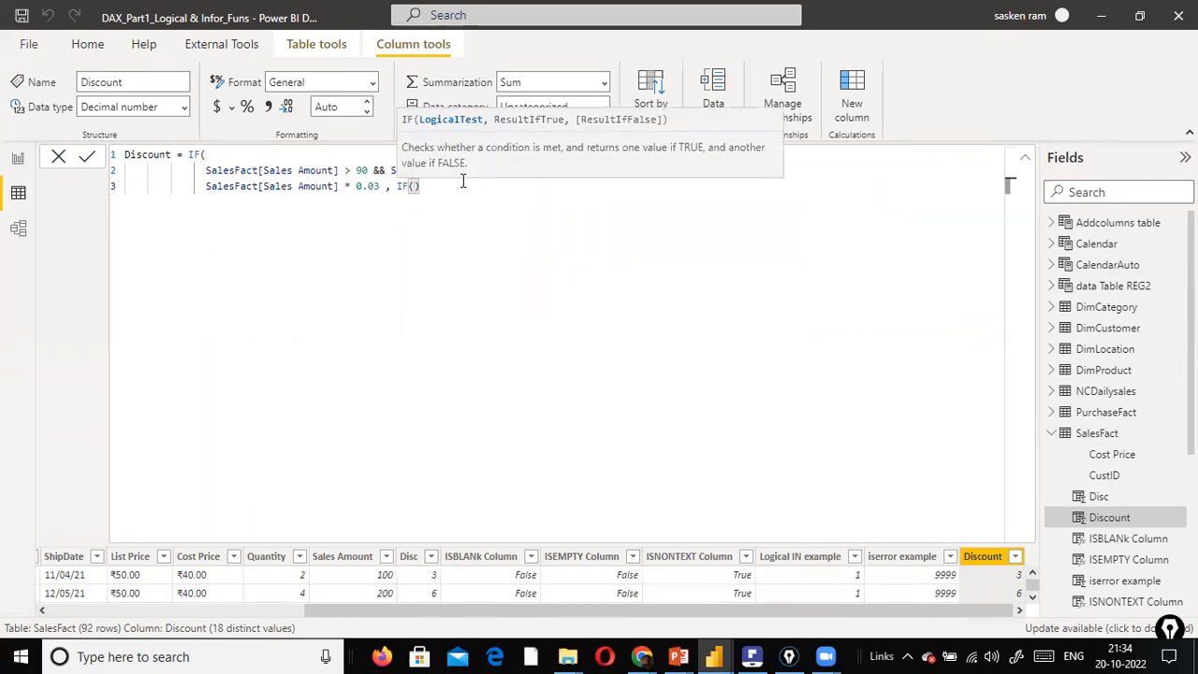
{"action": "key", "text": "Left"}
{"action": "key", "text": "Left"}
{"action": "key", "text": "Left"}
{"action": "key", "text": "shift+Return"}
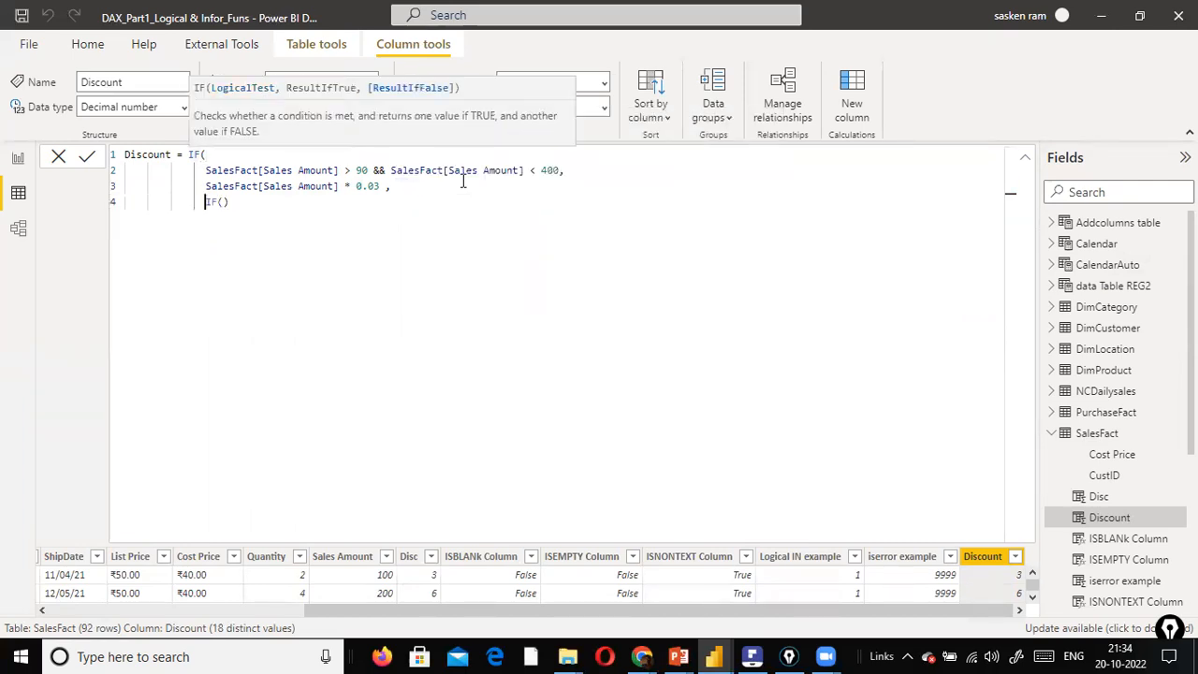
Enter SalesFact[Sales Amount] >= 400 as the logical test of the nested IF function.
{"action": "key", "text": "Right"}
{"action": "key", "text": "Right"}
{"action": "key", "text": "Right"}
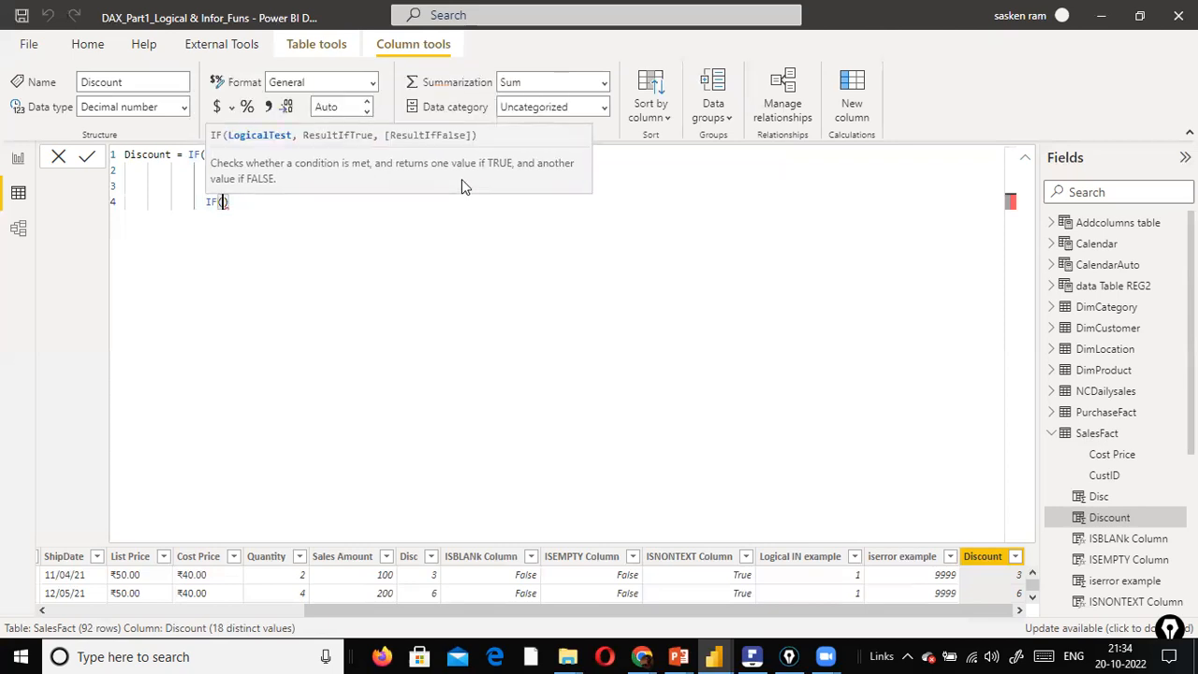
{"action": "type", "text": "salesfac"}
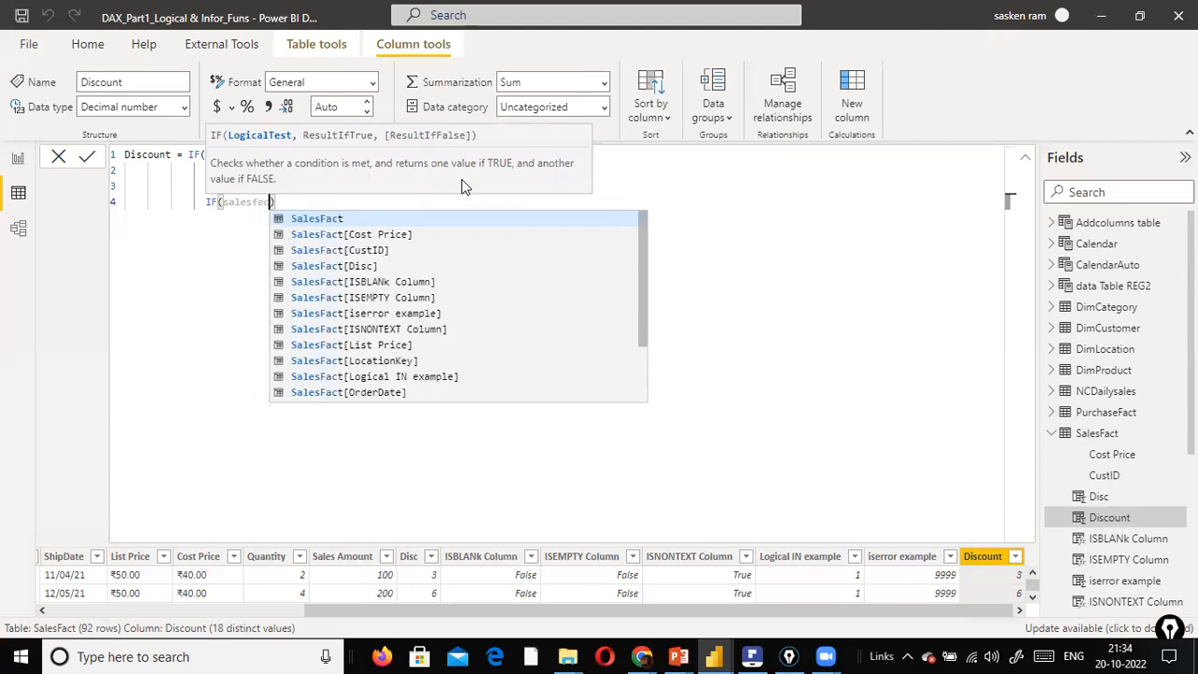
{"action": "key", "text": "Tab"}
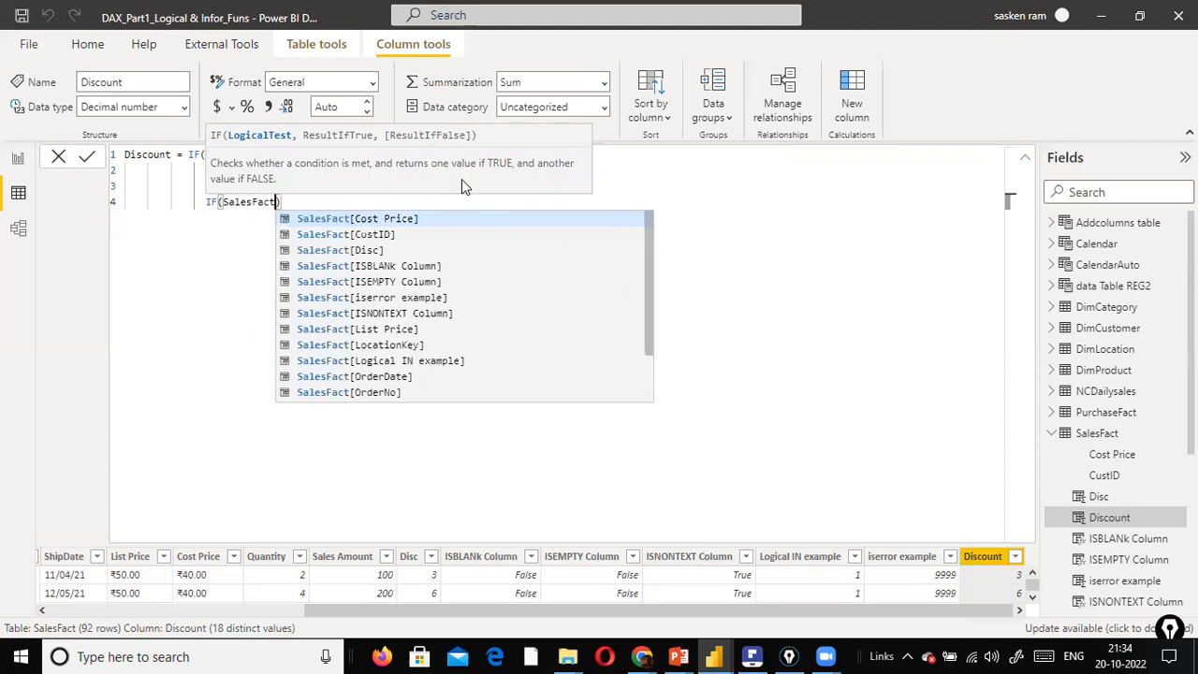
{"action": "type", "text": "[sales"}
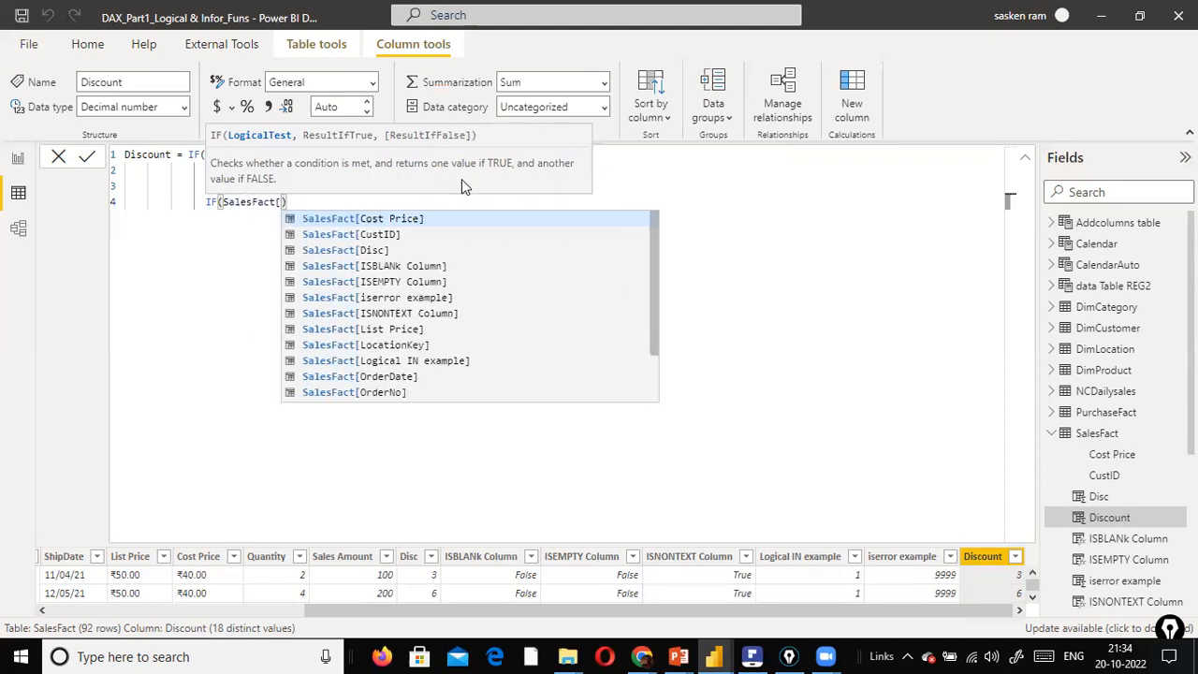
{"action": "key", "text": "Tab"}
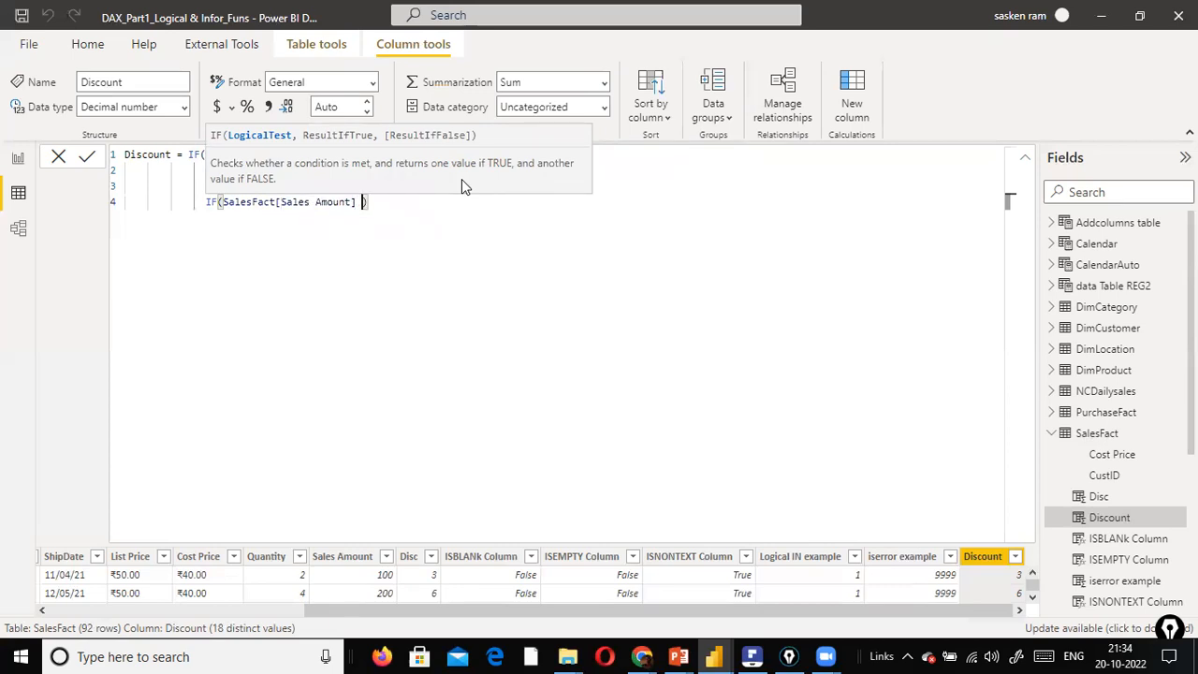
{"action": "type", "text": ">= 400"}
{"action": "key", "text": "Right"}
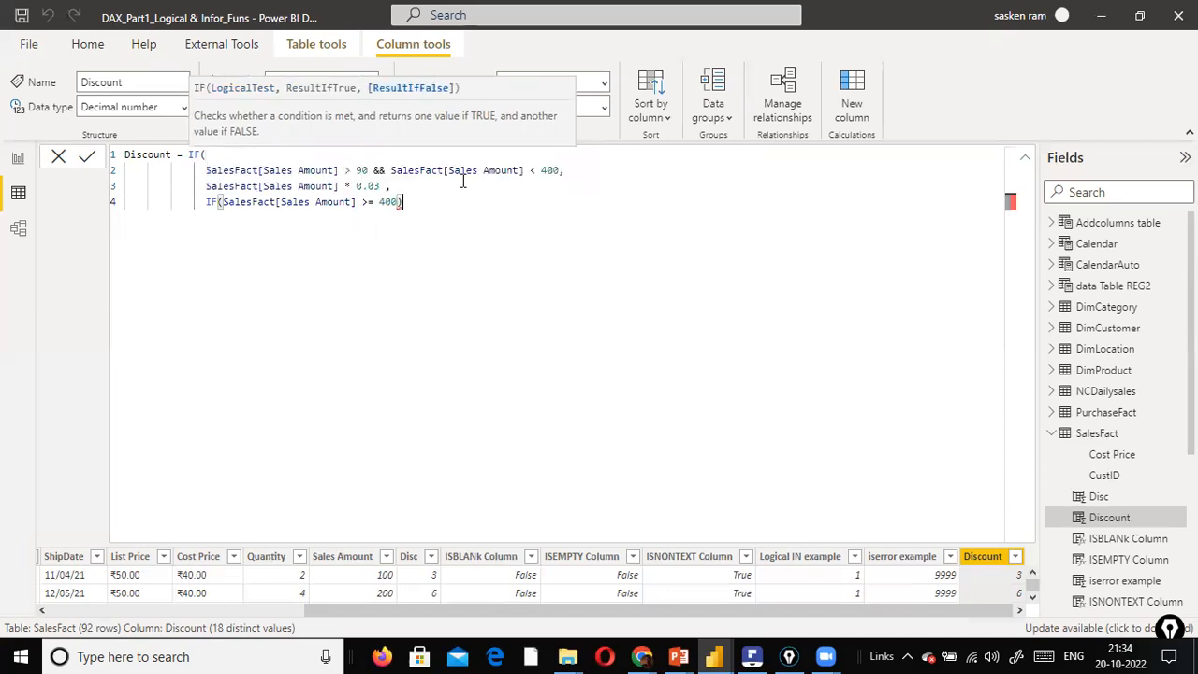
Add a comma after the nested IF's closing parenthesis and move its logical test onto a new fifth line.
{"action": "type", "text": ","}
{"action": "key", "text": "BackSpace"}
{"action": "key", "text": "Left"}
{"action": "key", "text": "Left"}
{"action": "key", "text": "Left"}
{"action": "key", "text": "Left"}
{"action": "key", "text": "Left"}
{"action": "key", "text": "Left"}
{"action": "key", "text": "Left"}
{"action": "key", "text": "Left"}
{"action": "key", "text": "Left"}
{"action": "key", "text": "Left"}
{"action": "key", "text": "Left"}
{"action": "key", "text": "Left"}
{"action": "key", "text": "Left"}
{"action": "key", "text": "Left"}
{"action": "key", "text": "Left"}
{"action": "key", "text": "Left"}
{"action": "key", "text": "Left"}
{"action": "key", "text": "Left"}
{"action": "key", "text": "Left"}
{"action": "key", "text": "Left"}
{"action": "key", "text": "Left"}
{"action": "key", "text": "Left"}
{"action": "key", "text": "Left"}
{"action": "key", "text": "Left"}
{"action": "key", "text": "Left"}
{"action": "key", "text": "Left"}
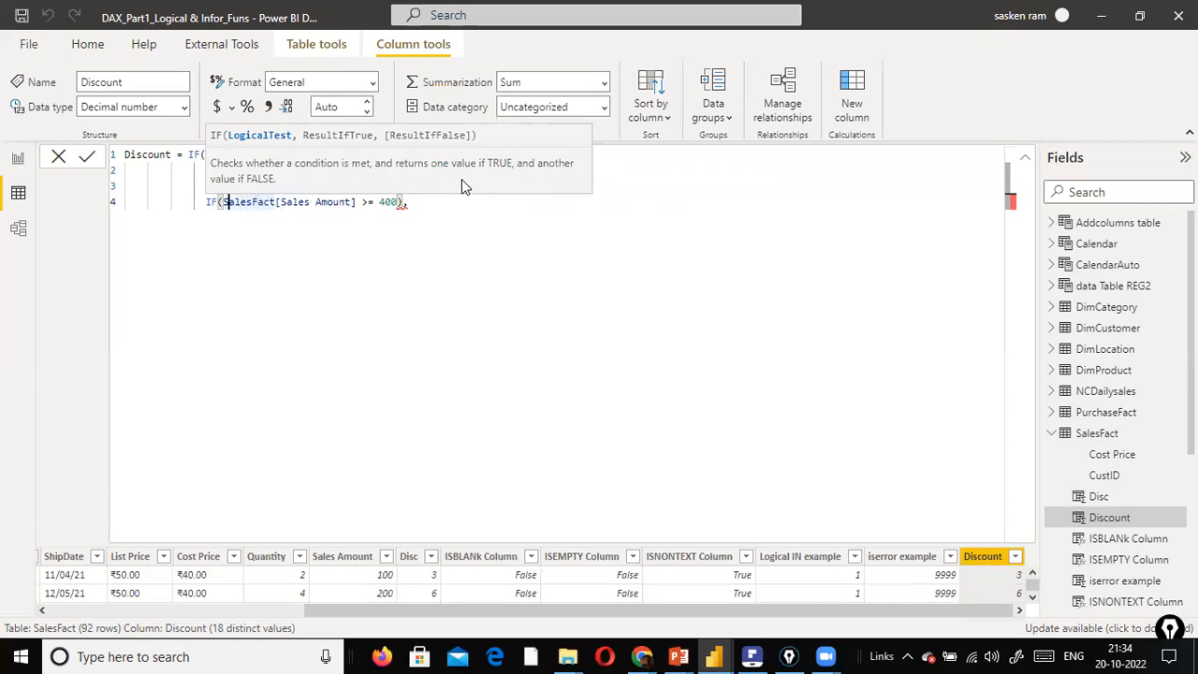
{"action": "key", "text": "Return"}
{"action": "key", "text": "Up"}
{"action": "key", "text": "Down"}
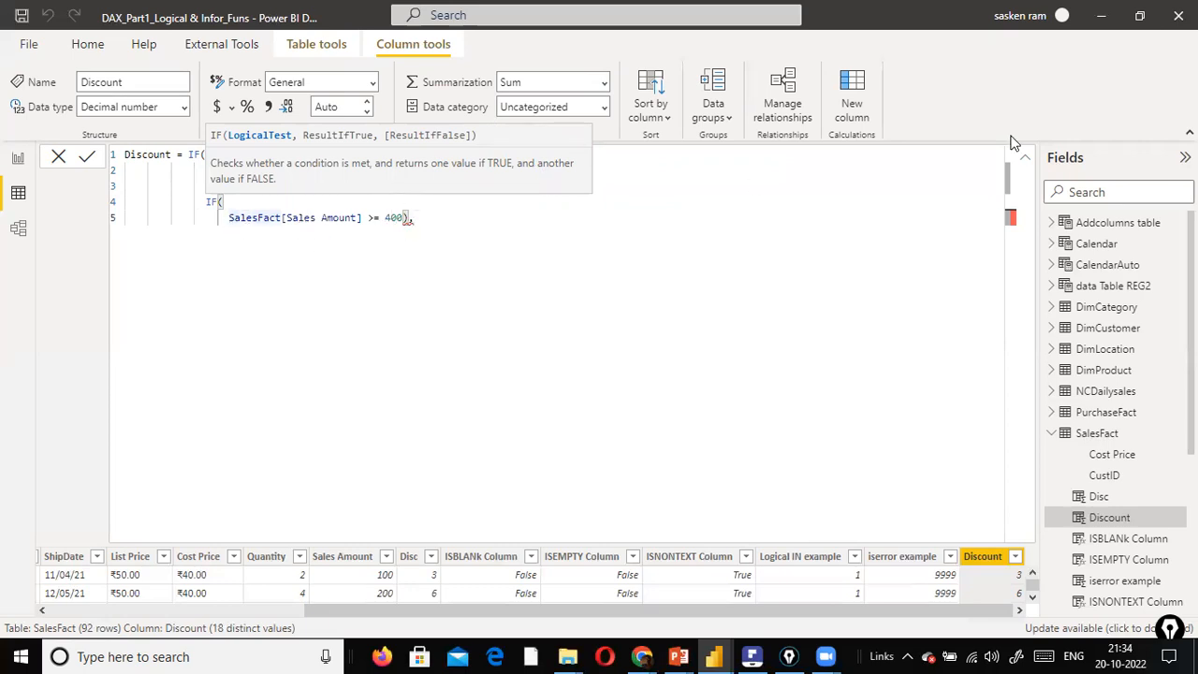
Enclose the nested IF's logical test in its own pair of parentheses, followed by a comma.
{"action": "type", "text": "("}
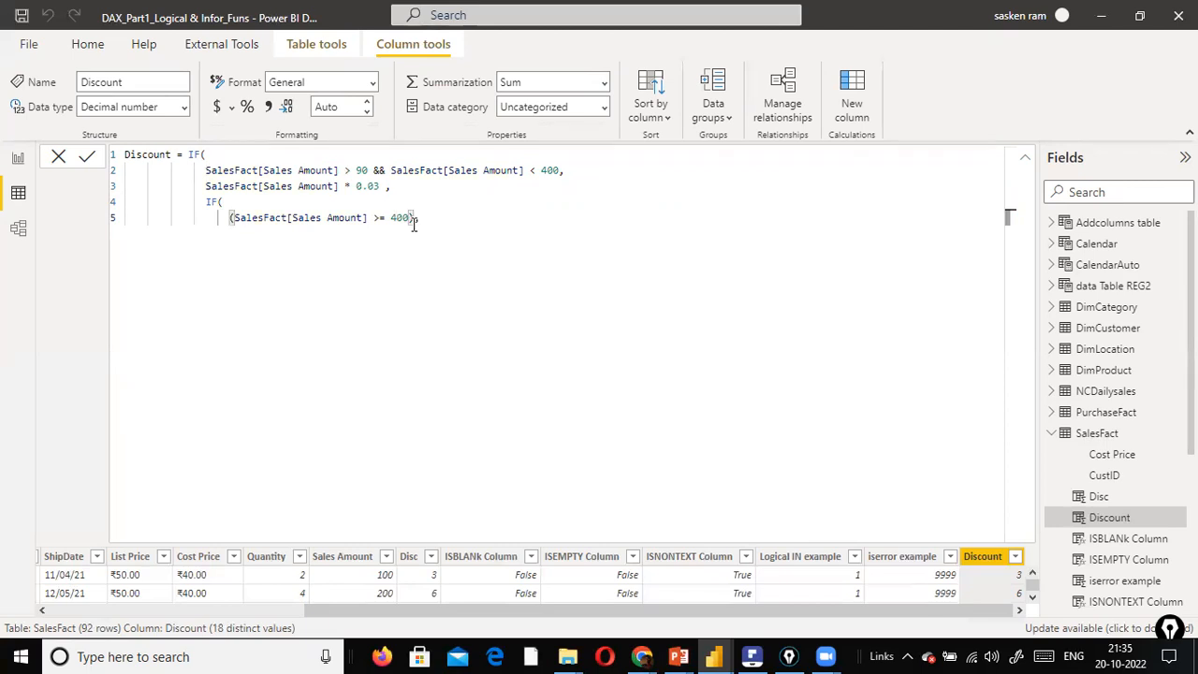
{"action": "type", "text": ","}
{"action": "left_click", "coordinate": [233, 218]}
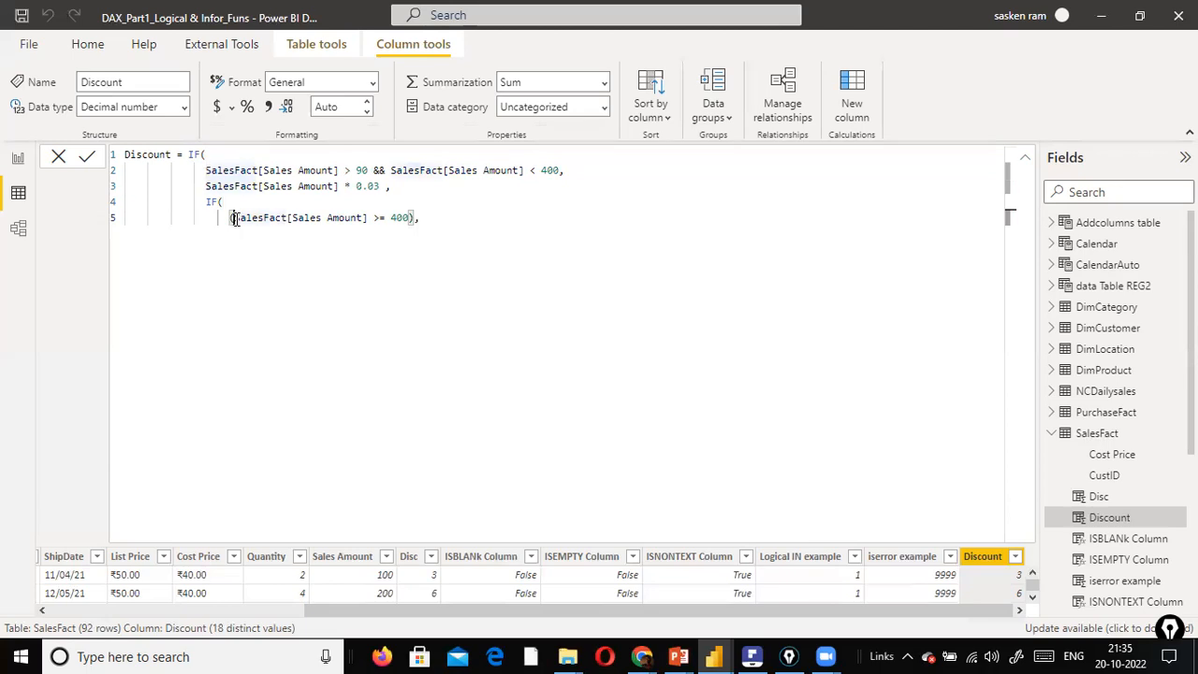
Copy (SalesFact[Sales Amount] from the nested test to a new sixth line and multiply it by 0.04 as the true result.
{"action": "left_click", "coordinate": [448, 220]}
{"action": "key", "text": "shift+Return"}
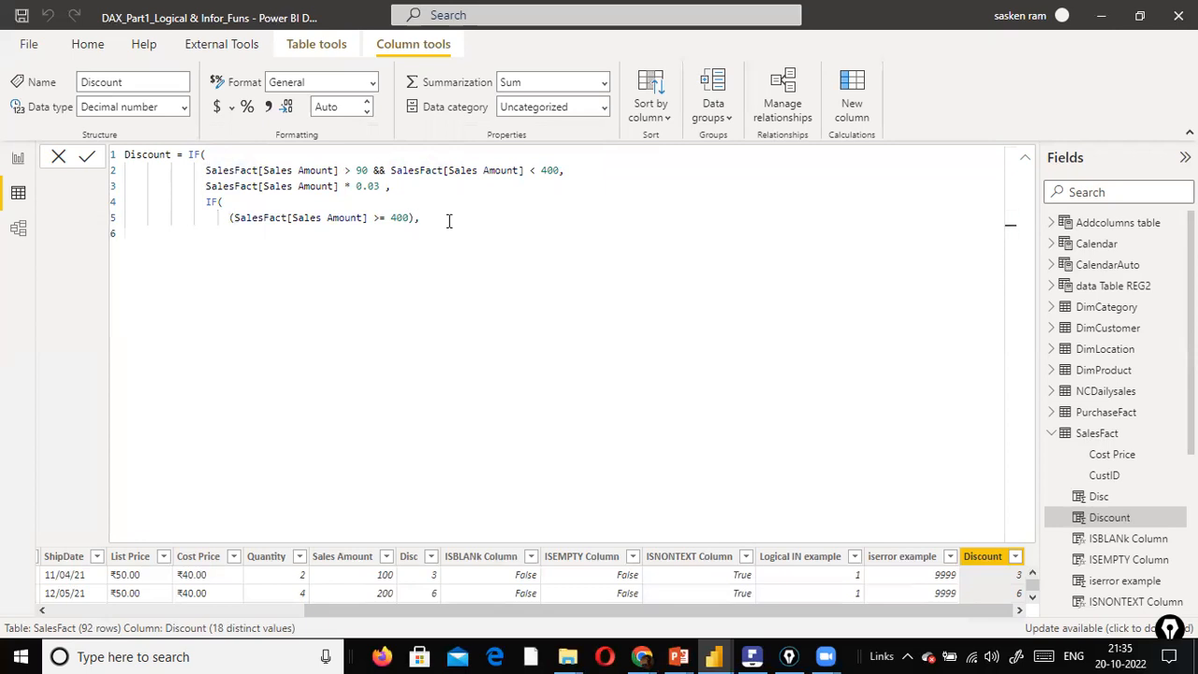
{"action": "key", "text": "Up"}
{"action": "key", "text": "shift+Right"}
{"action": "key", "text": "shift+Right"}
{"action": "key", "text": "shift+Right"}
{"action": "key", "text": "shift+Right"}
{"action": "key", "text": "shift+Right"}
{"action": "key", "text": "shift+Right"}
{"action": "key", "text": "shift+Right"}
{"action": "key", "text": "shift+Right"}
{"action": "key", "text": "shift+Right"}
{"action": "key", "text": "shift+Right"}
{"action": "key", "text": "shift+Right"}
{"action": "key", "text": "shift+Right"}
{"action": "key", "text": "shift+Right"}
{"action": "key", "text": "shift+Right"}
{"action": "key", "text": "shift+Right"}
{"action": "key", "text": "shift+Right"}
{"action": "key", "text": "shift+Right"}
{"action": "key", "text": "shift+Right"}
{"action": "key", "text": "shift+Right"}
{"action": "key", "text": "shift+Right"}
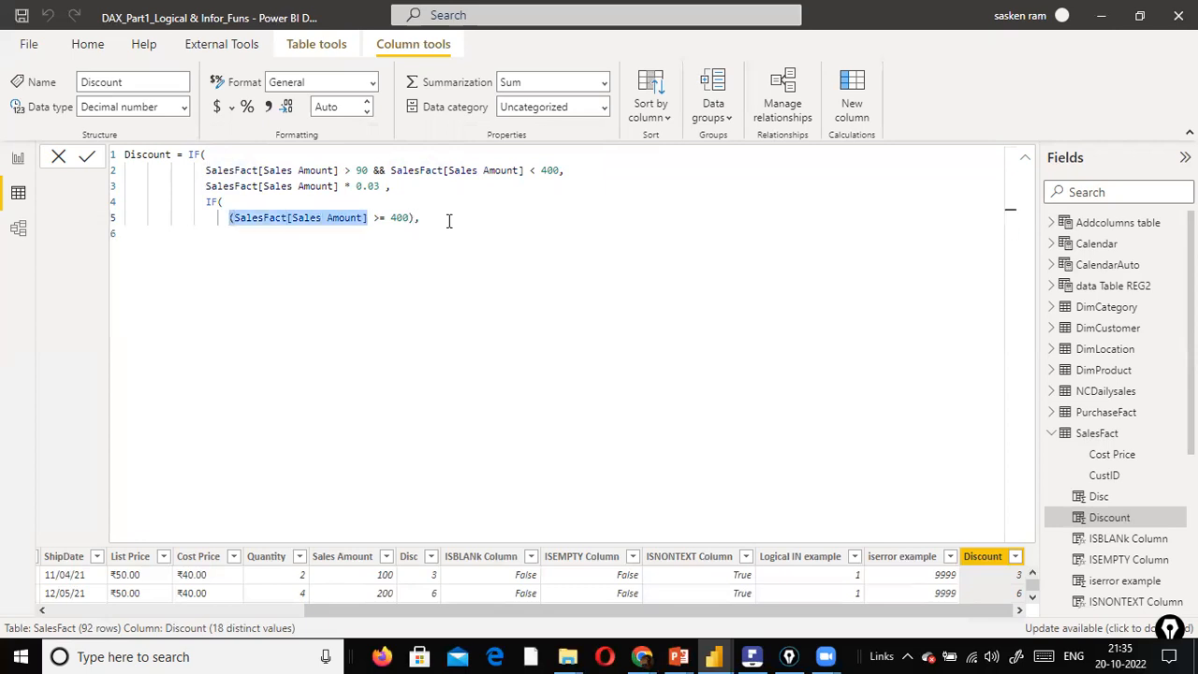
{"action": "key", "text": "ctrl+c"}
{"action": "key", "text": "Down"}
{"action": "key", "text": "ctrl+v"}
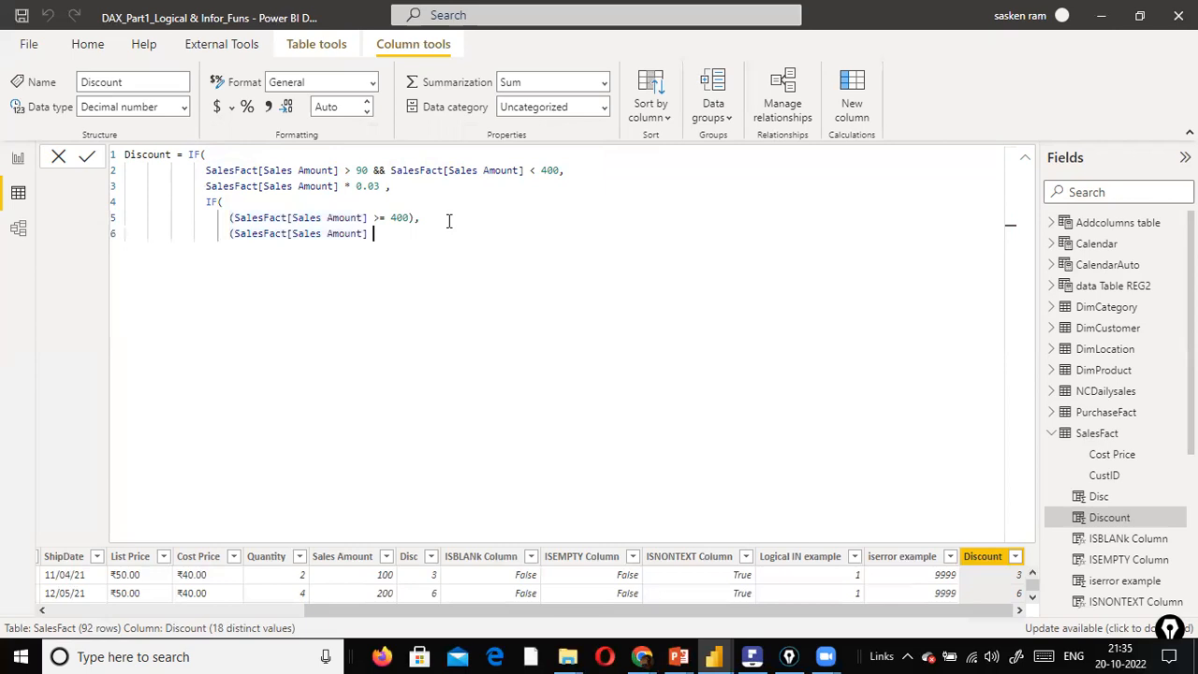
{"action": "type", "text": "* 0.04"}
Paste the copied Sales Amount reference on a seventh line and add a comma after 0.04 on the sixth line.
{"action": "key", "text": "shift+Return"}
{"action": "key", "text": "ctrl+v"}
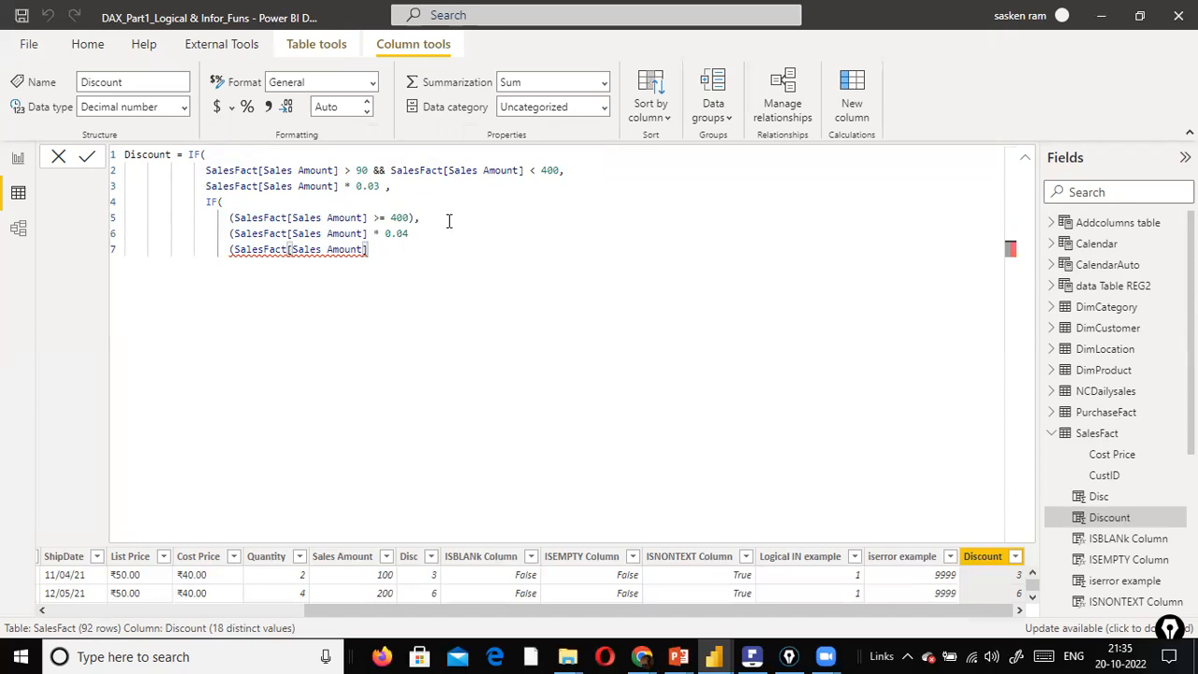
{"action": "key", "text": "Up"}
{"action": "key", "text": "End"}
{"action": "type", "text": ","}
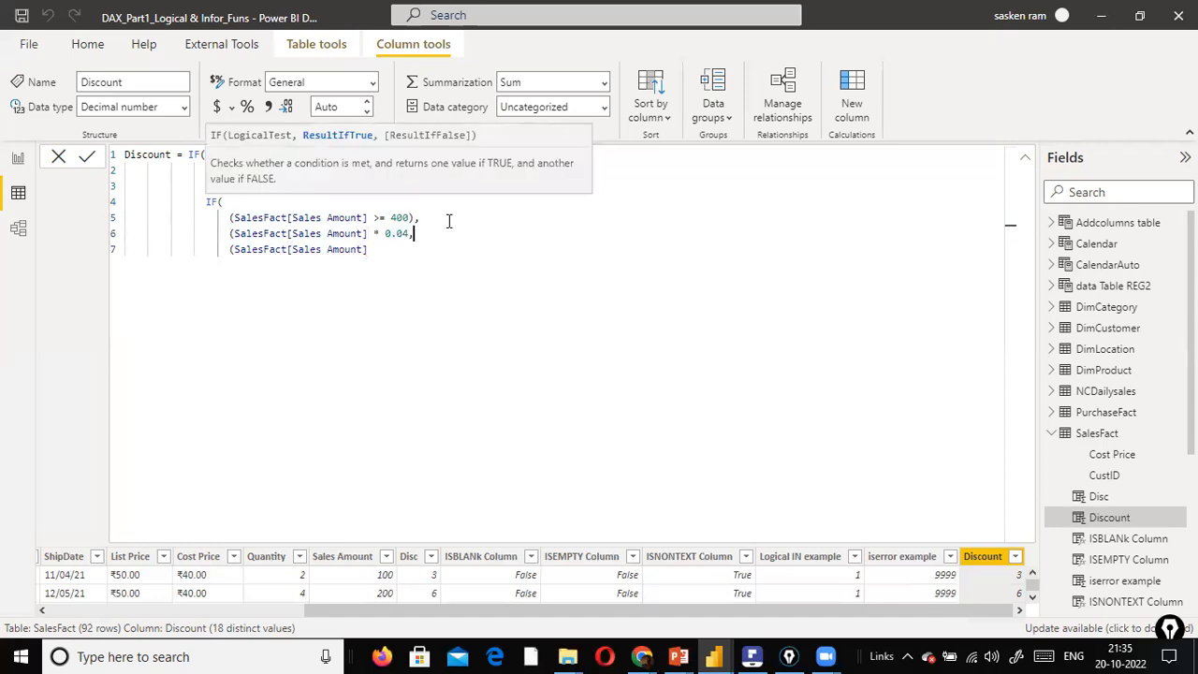
{"action": "key", "text": "BackSpace"}
{"action": "type", "text": ","}
Place a closing parenthesis on a new eighth line and reduce its indentation.
{"action": "left_click", "coordinate": [379, 250]}
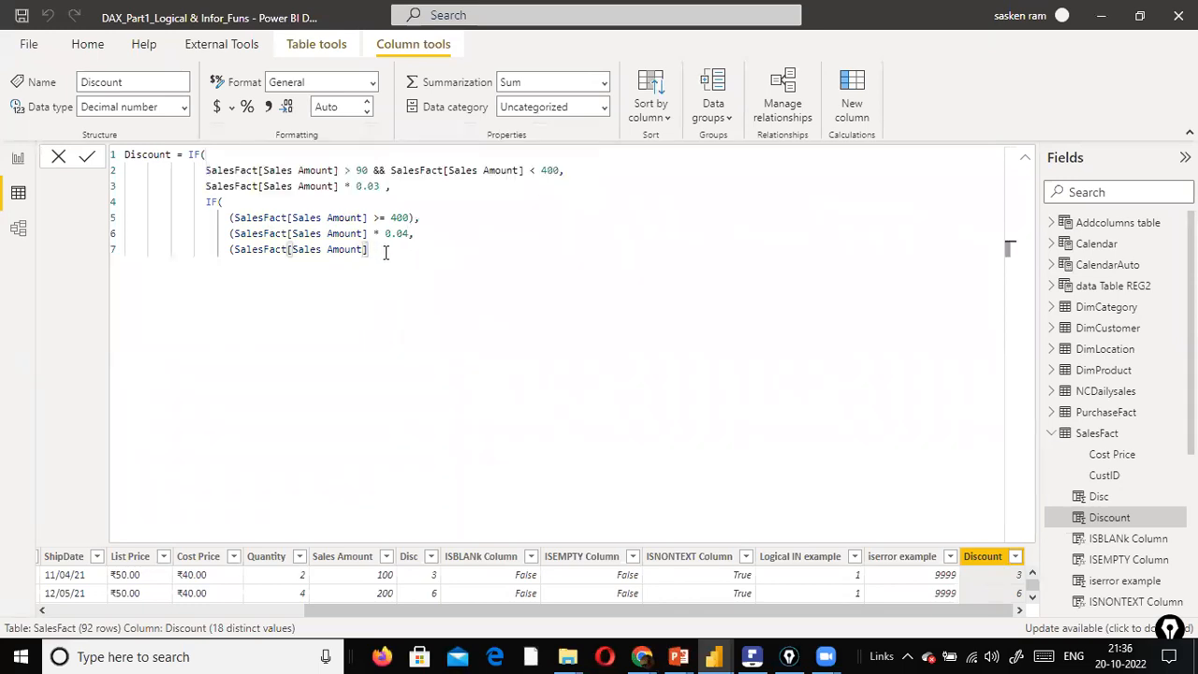
{"action": "key", "text": "shift+Return"}
{"action": "key", "text": "Tab"}
{"action": "type", "text": ")"}
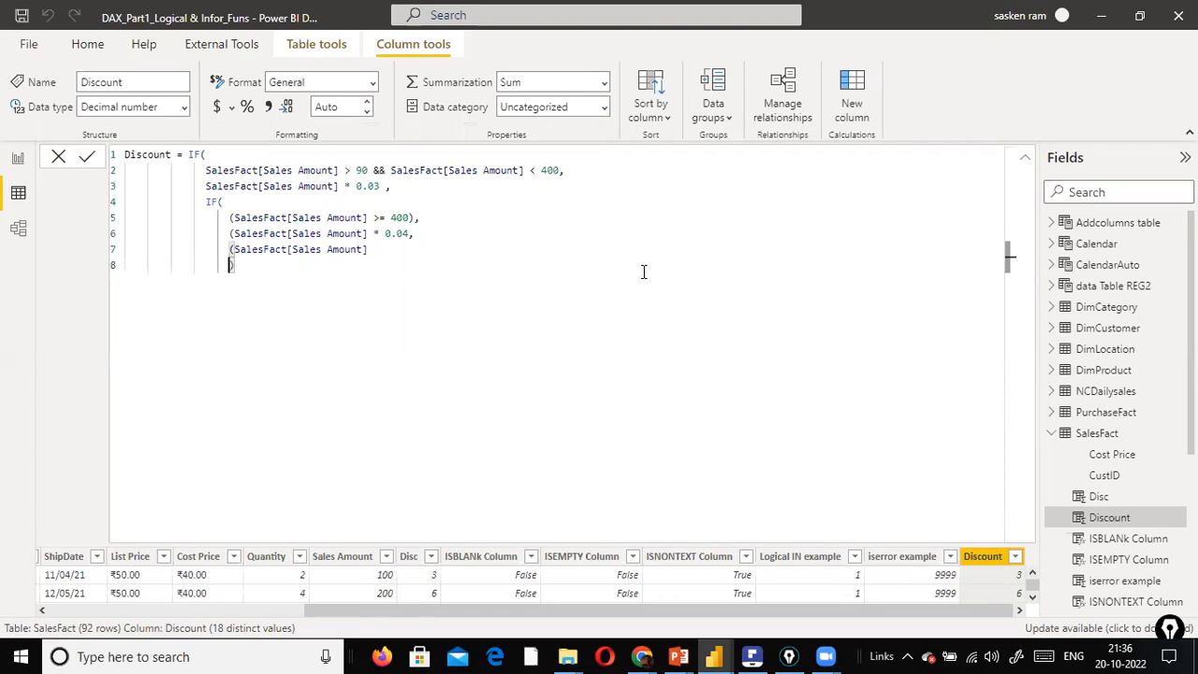
{"action": "key", "text": "BackSpace"}
{"action": "key", "text": "BackSpace"}
{"action": "key", "text": "BackSpace"}
{"action": "key", "text": "BackSpace"}
{"action": "key", "text": "BackSpace"}
{"action": "key", "text": "BackSpace"}
{"action": "key", "text": "BackSpace"}
{"action": "key", "text": "BackSpace"}
{"action": "key", "text": "BackSpace"}
{"action": "key", "text": "BackSpace"}
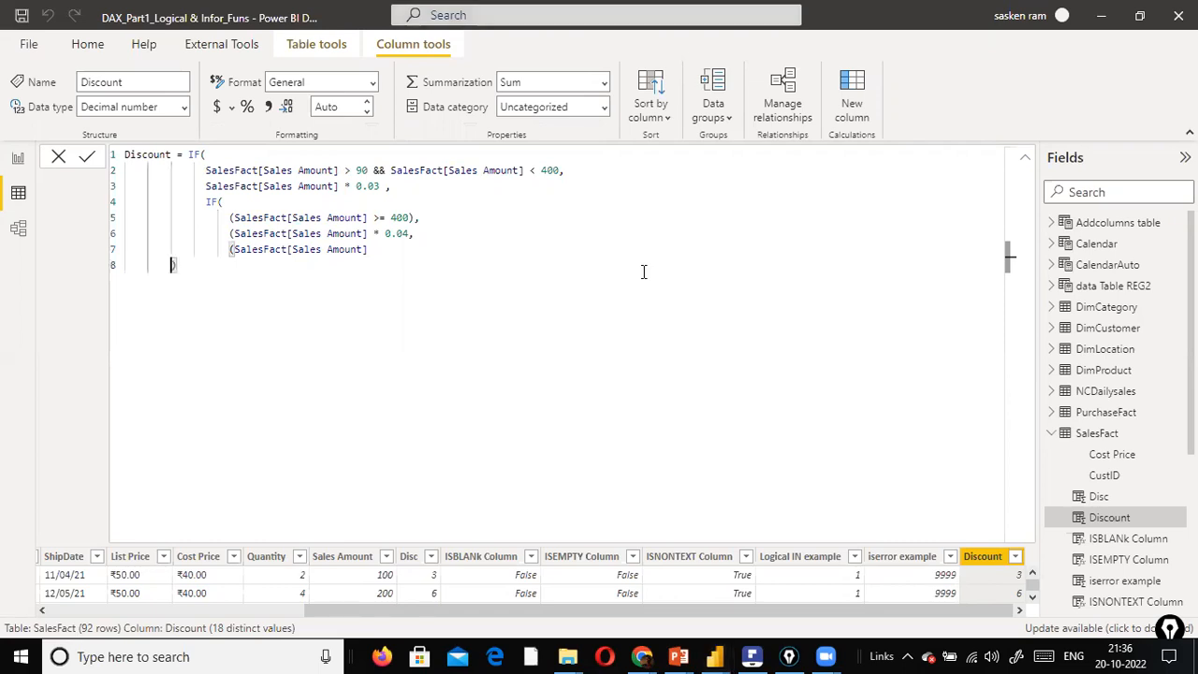
Remove the opening parenthesis before SalesFact[Sales Amount] on the seventh formula line.
{"action": "left_click", "coordinate": [232, 249]}
{"action": "key", "text": "BackSpace"}
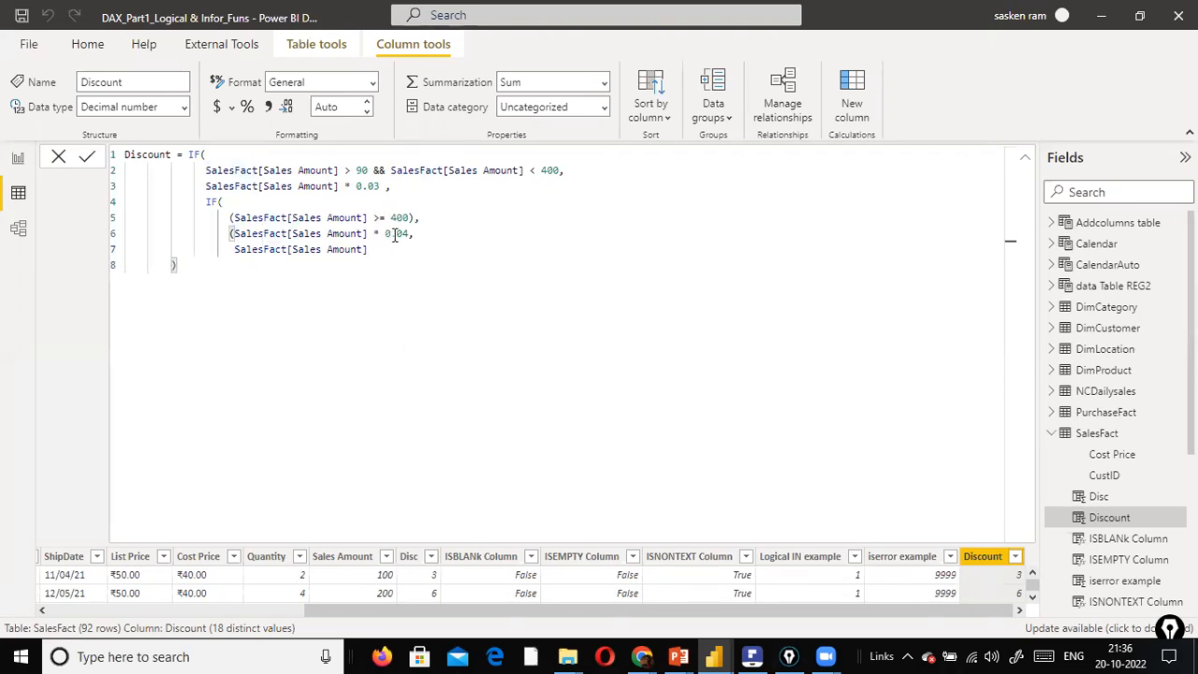
{"action": "left_click", "coordinate": [234, 234]}
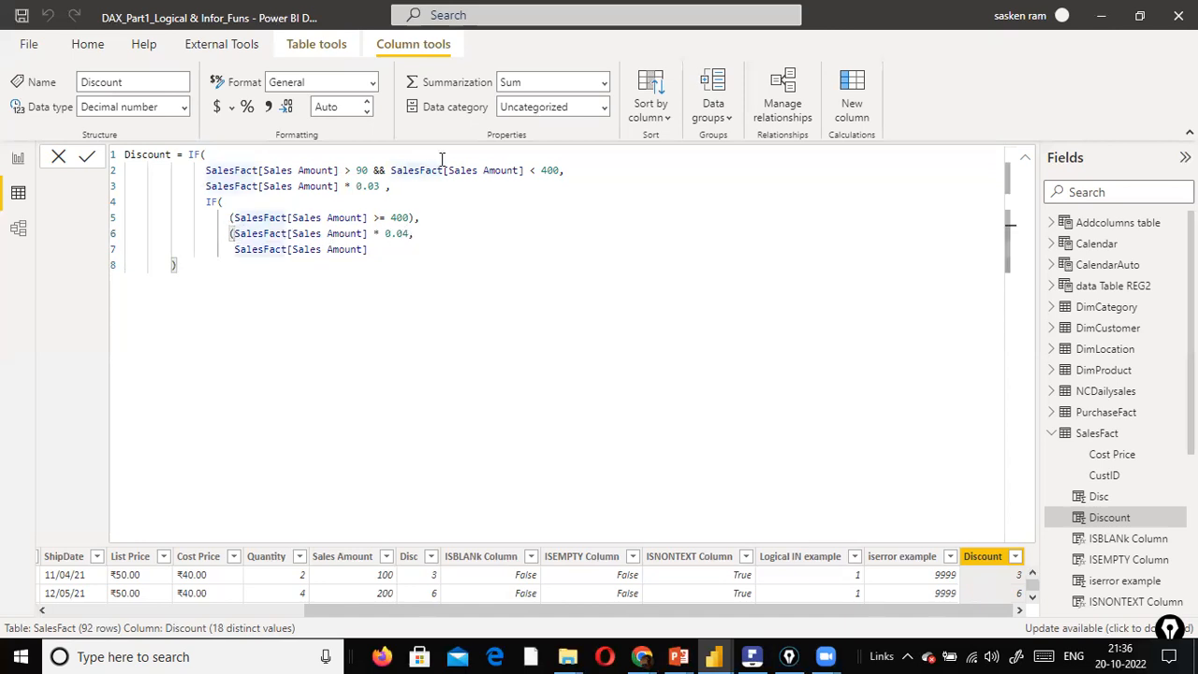
Add the missing closing parenthesis after 0.04 on the sixth formula line.
{"action": "key", "text": "ctrl+Right"}
{"action": "key", "text": "ctrl+Right"}
{"action": "key", "text": "ctrl+Right"}
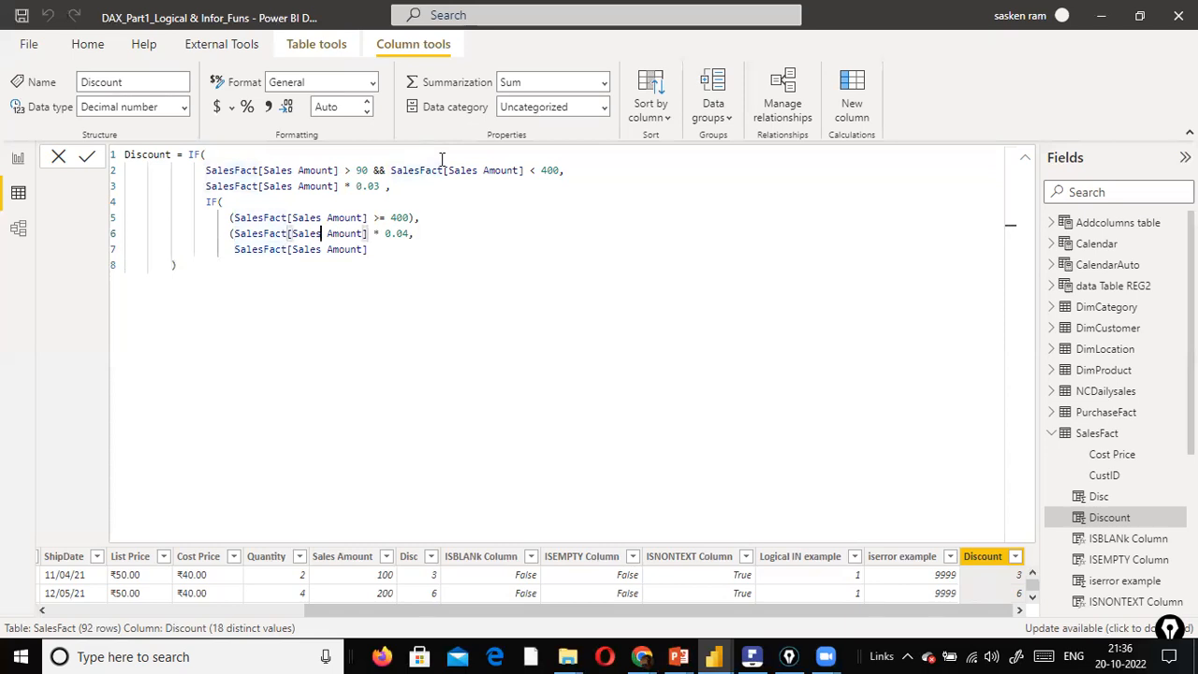
{"action": "key", "text": "ctrl+Right"}
{"action": "key", "text": "ctrl+Right"}
{"action": "key", "text": "ctrl+Right"}
{"action": "key", "text": "ctrl+Right"}
{"action": "type", "text": ")"}
{"action": "left_click", "coordinate": [415, 217]}
Close the outer IF with a parenthesis on a new ninth line and commit the Discount formula.
{"action": "left_click", "coordinate": [182, 267]}
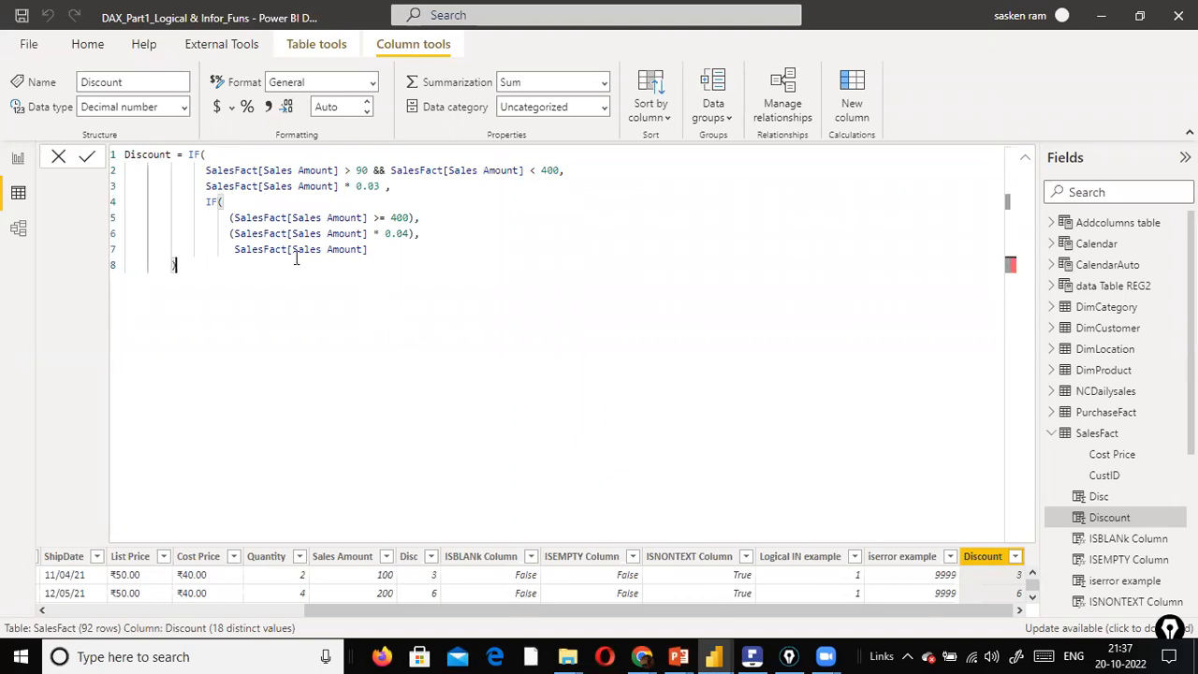
{"action": "key", "text": "Return"}
{"action": "type", "text": ")"}
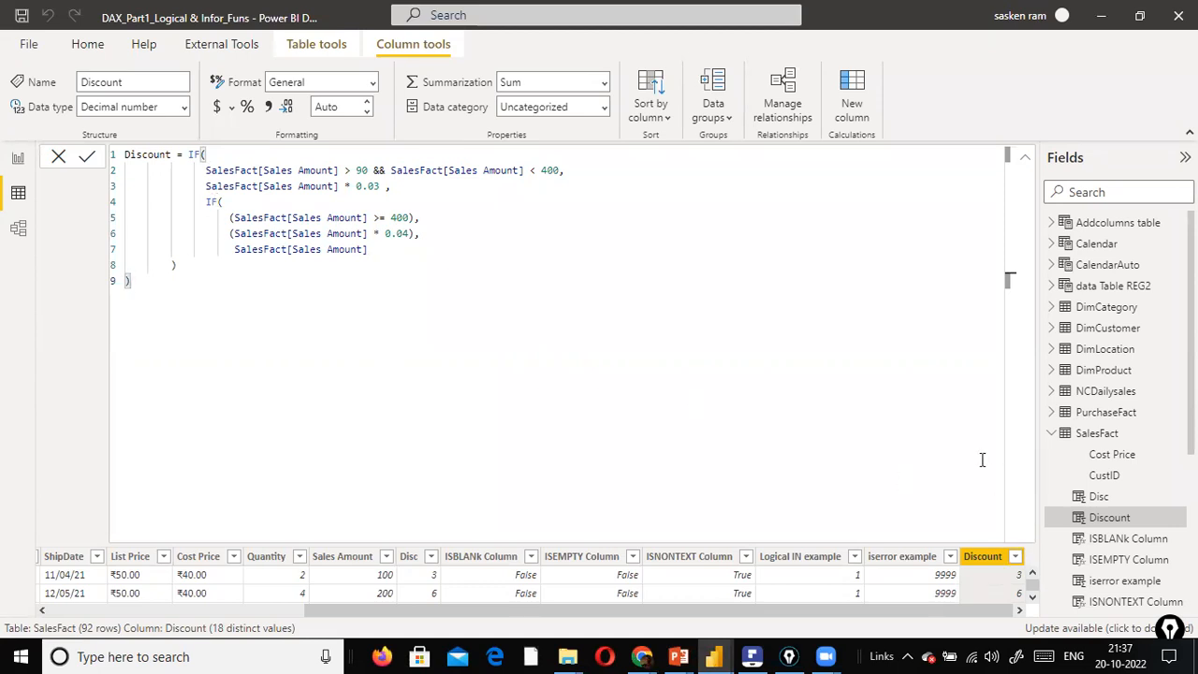
{"action": "left_click", "coordinate": [90, 158]}
{"action": "left_click", "coordinate": [58, 159]}
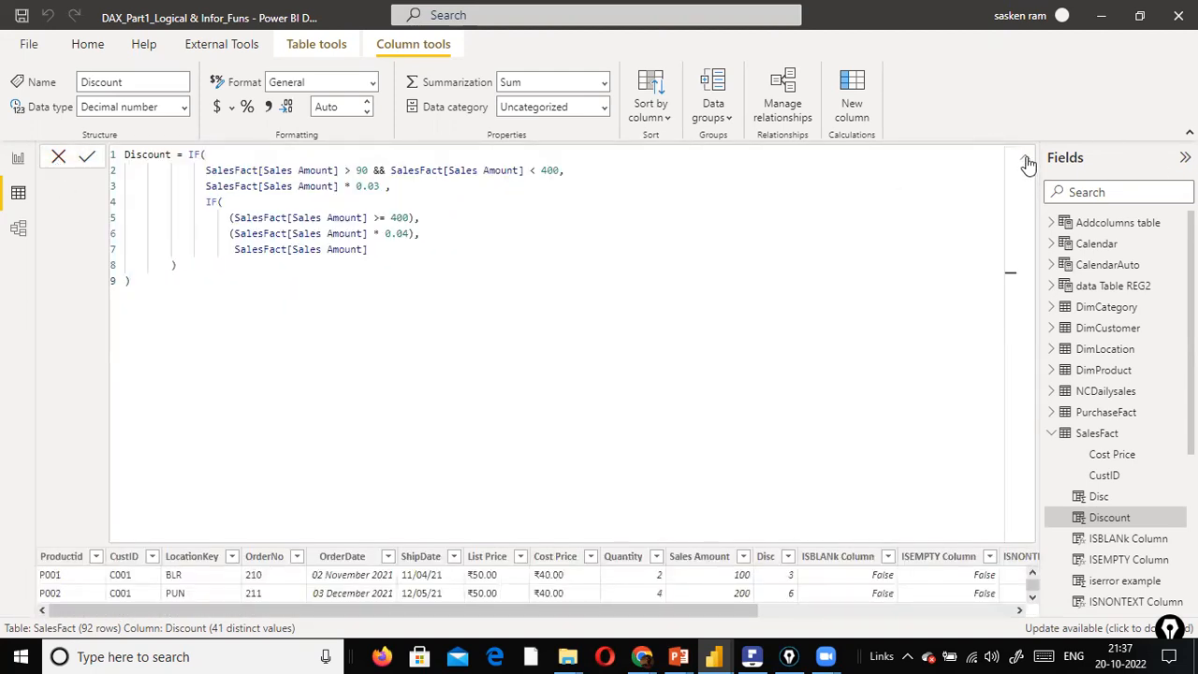
Collapse the formula area and check the Discount column's values against Sales Amount and the nested IF conditions.
{"action": "left_click", "coordinate": [1026, 161]}
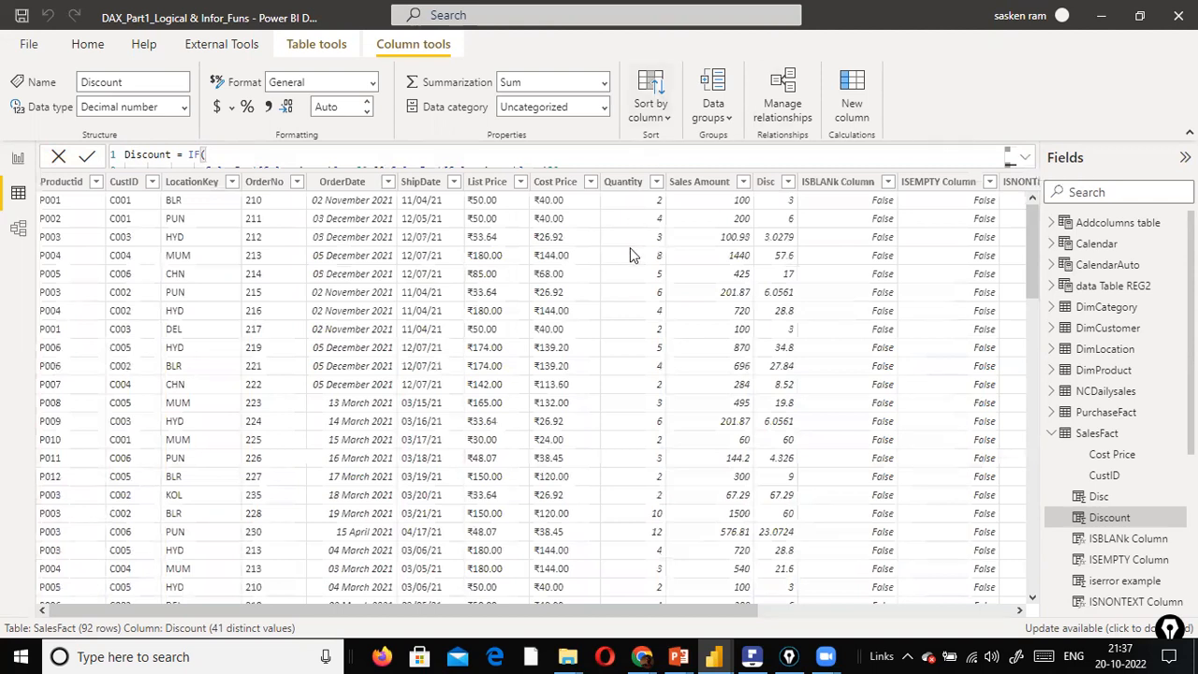
{"action": "left_click_drag", "start_coordinate": [408, 611], "coordinate": [936, 610]}
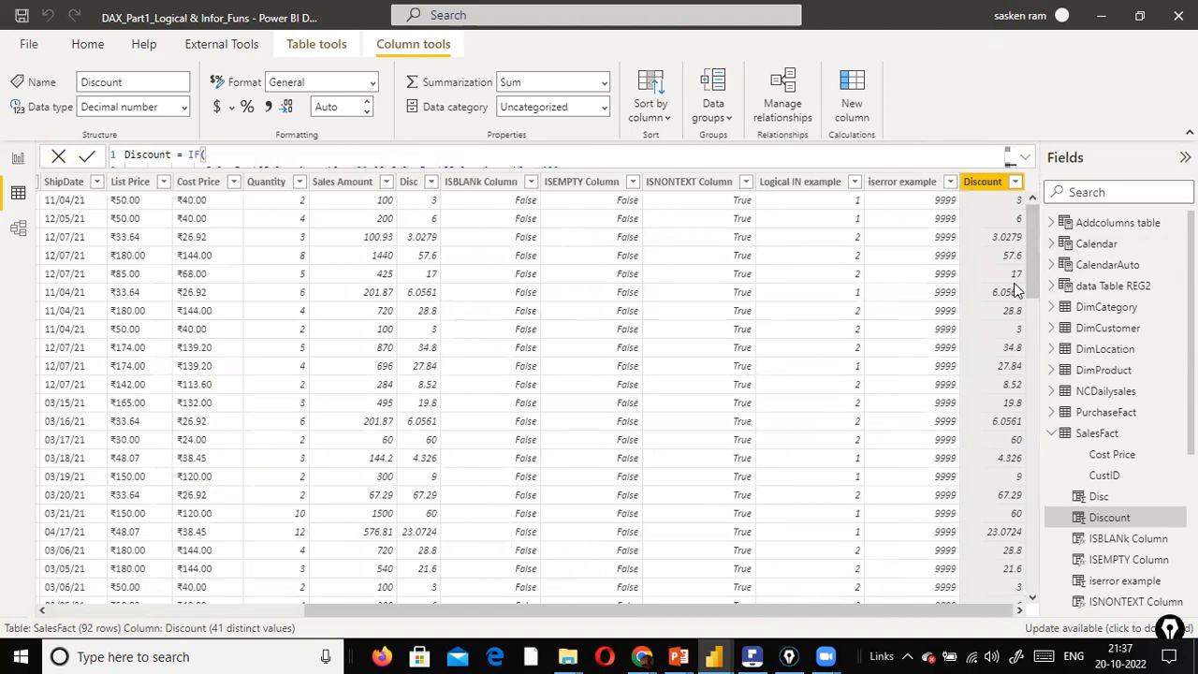
{"action": "scroll", "coordinate": [1005, 285], "scroll_direction": "down", "scroll_amount": 1}
{"action": "scroll", "coordinate": [1005, 285], "scroll_direction": "up", "scroll_amount": 1}
{"action": "left_click", "coordinate": [1025, 156]}
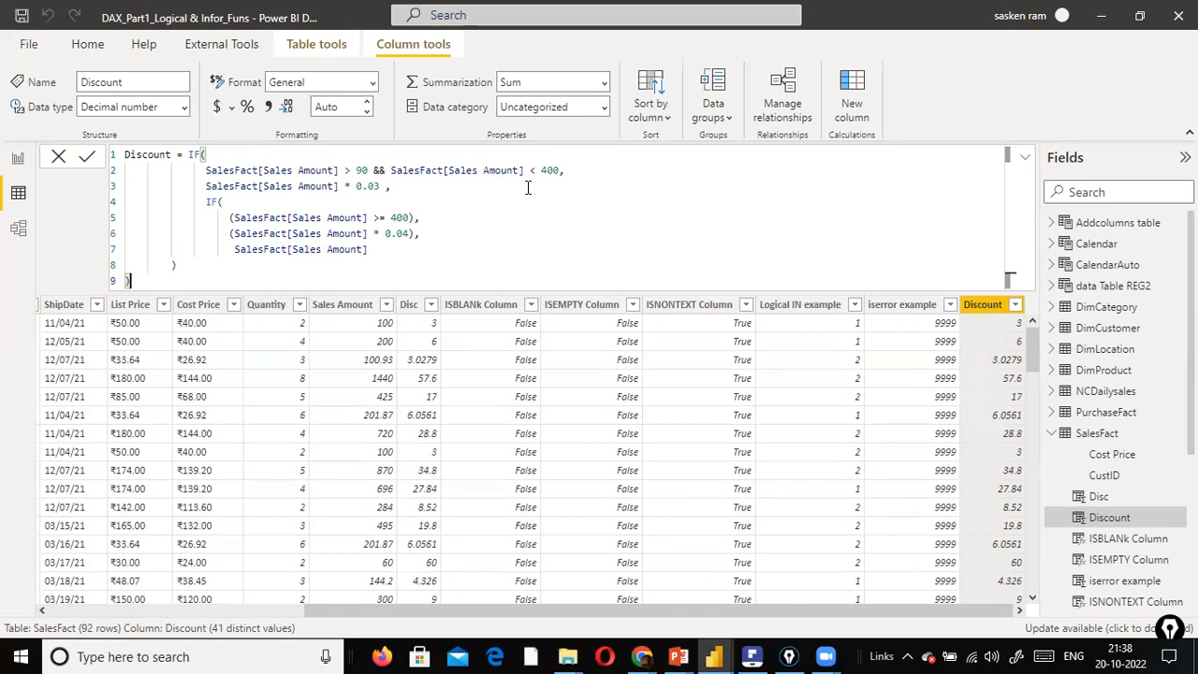
{"action": "left_click", "coordinate": [59, 161]}
{"action": "left_click", "coordinate": [1029, 159]}
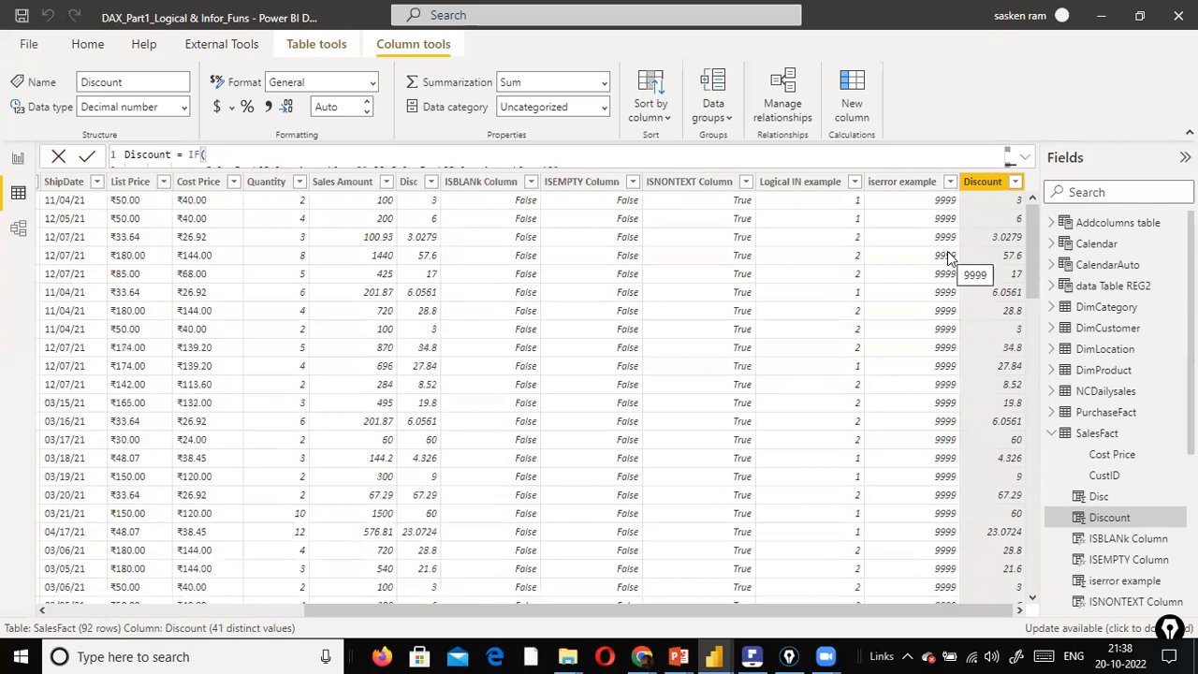
Switch to the PowerPoint slide show to read the calculated column definition, and return to Power BI.
{"action": "key", "text": "alt+Tab"}
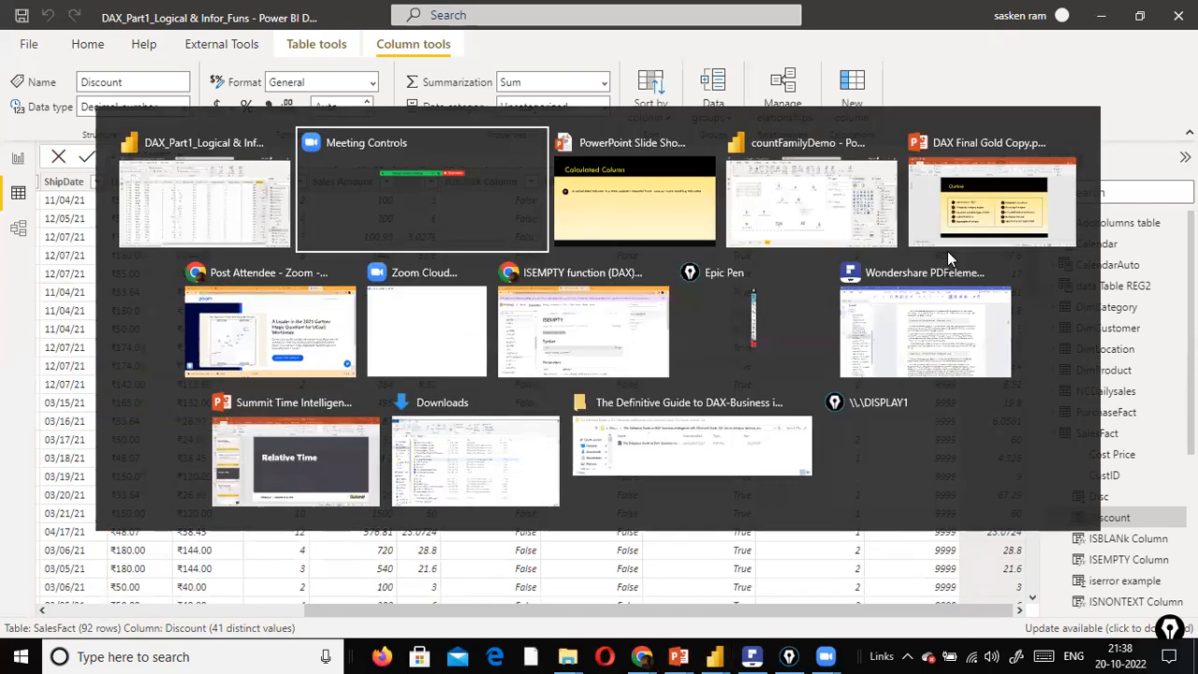
{"action": "key", "text": "Left"}
{"action": "left_click", "coordinate": [430, 287]}
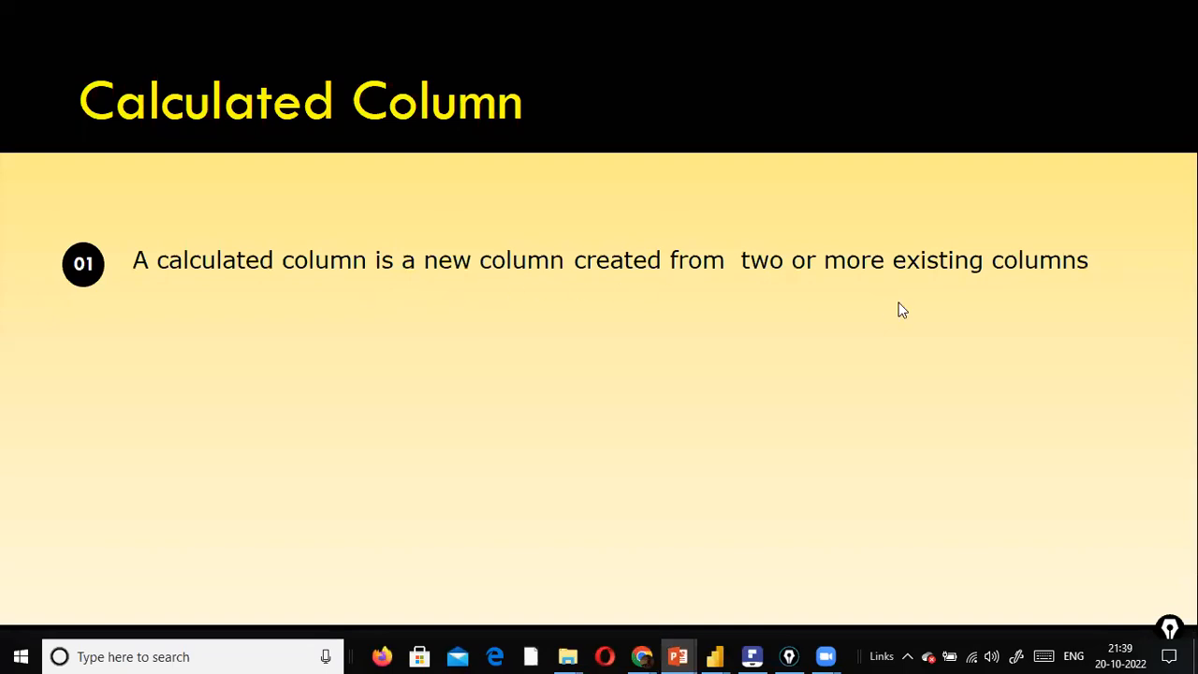
{"action": "key", "text": "alt+Tab"}
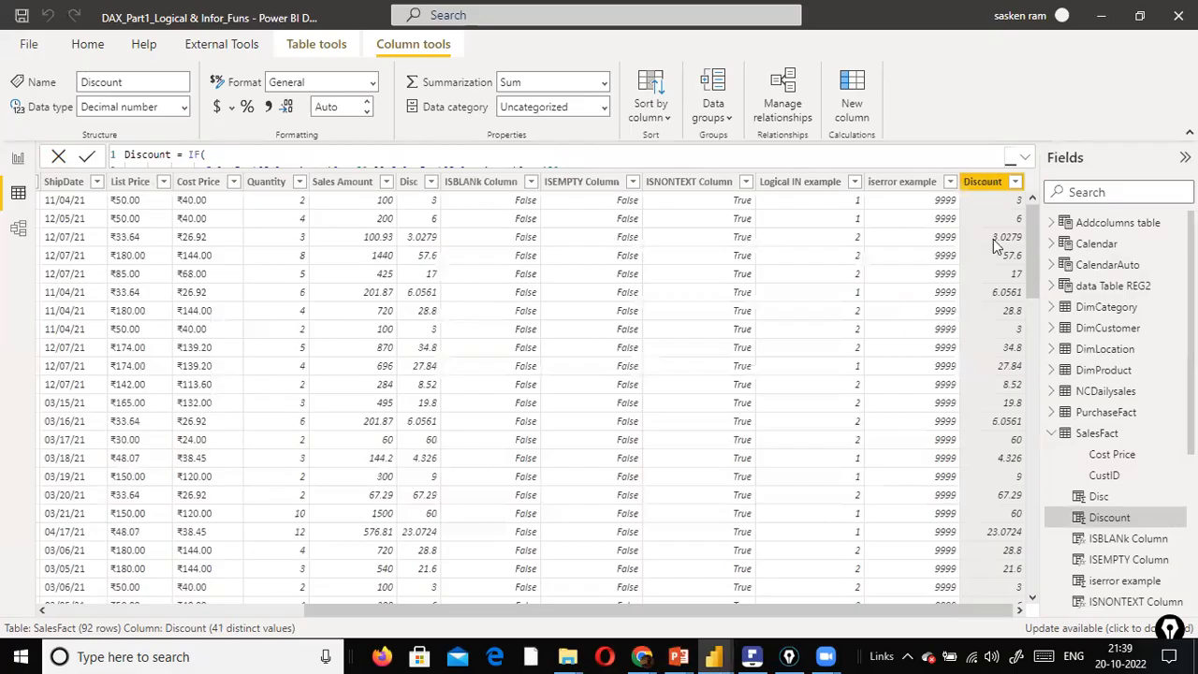
Examine the full formula of the Discount column, leaving it unedited, and collapse the formula area.
{"action": "left_click", "coordinate": [1024, 159]}
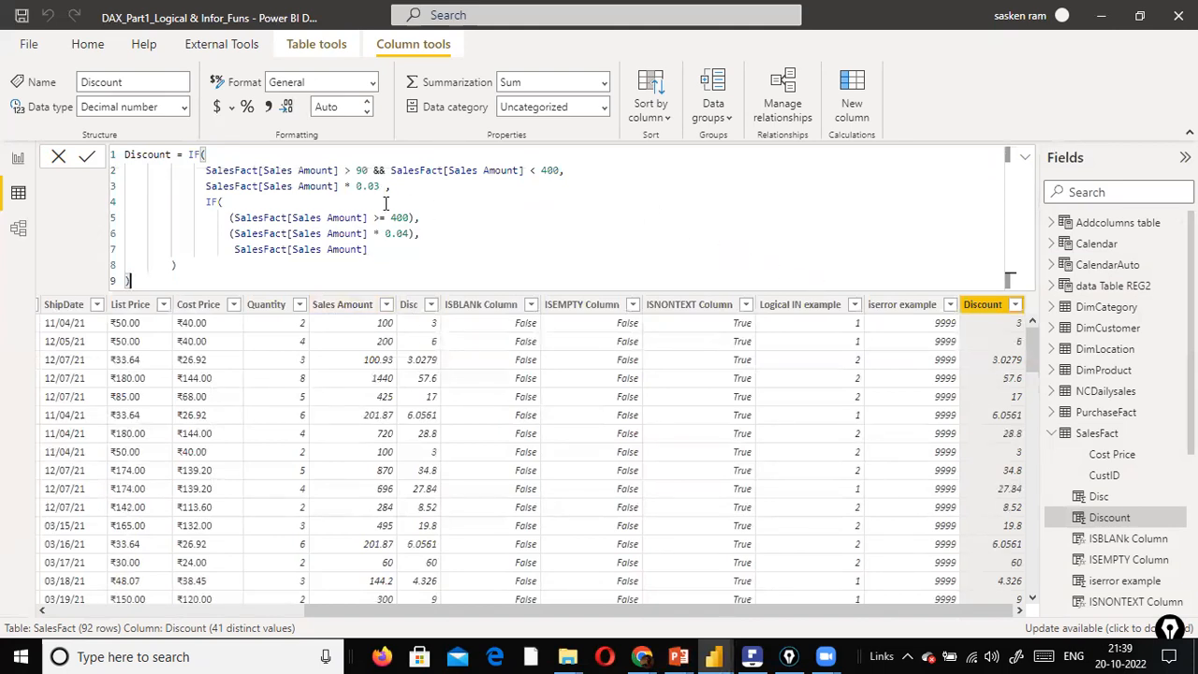
{"action": "left_click", "coordinate": [60, 158]}
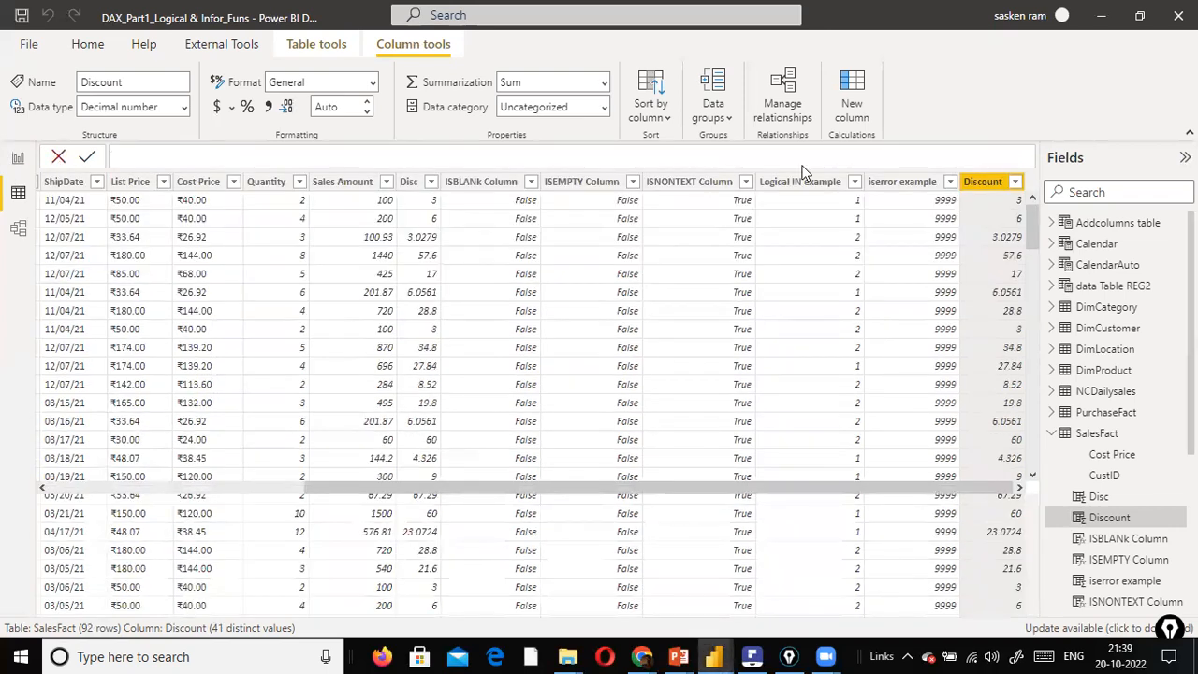
{"action": "left_click", "coordinate": [980, 184]}
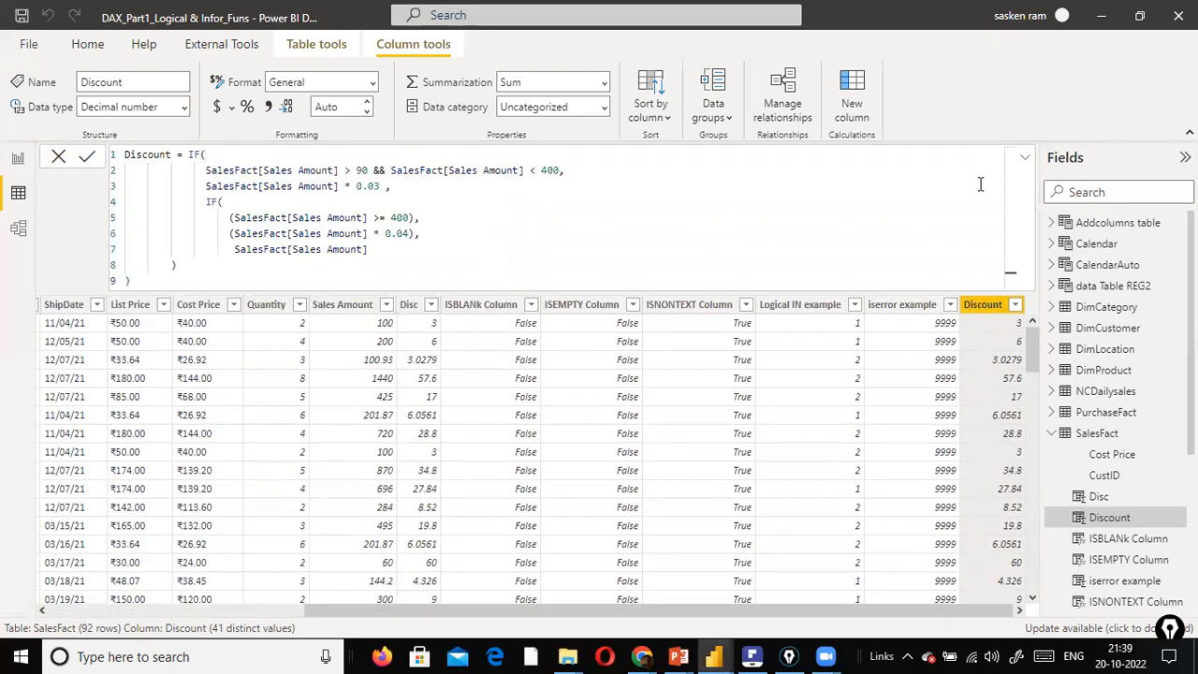
{"action": "left_click", "coordinate": [1025, 158]}
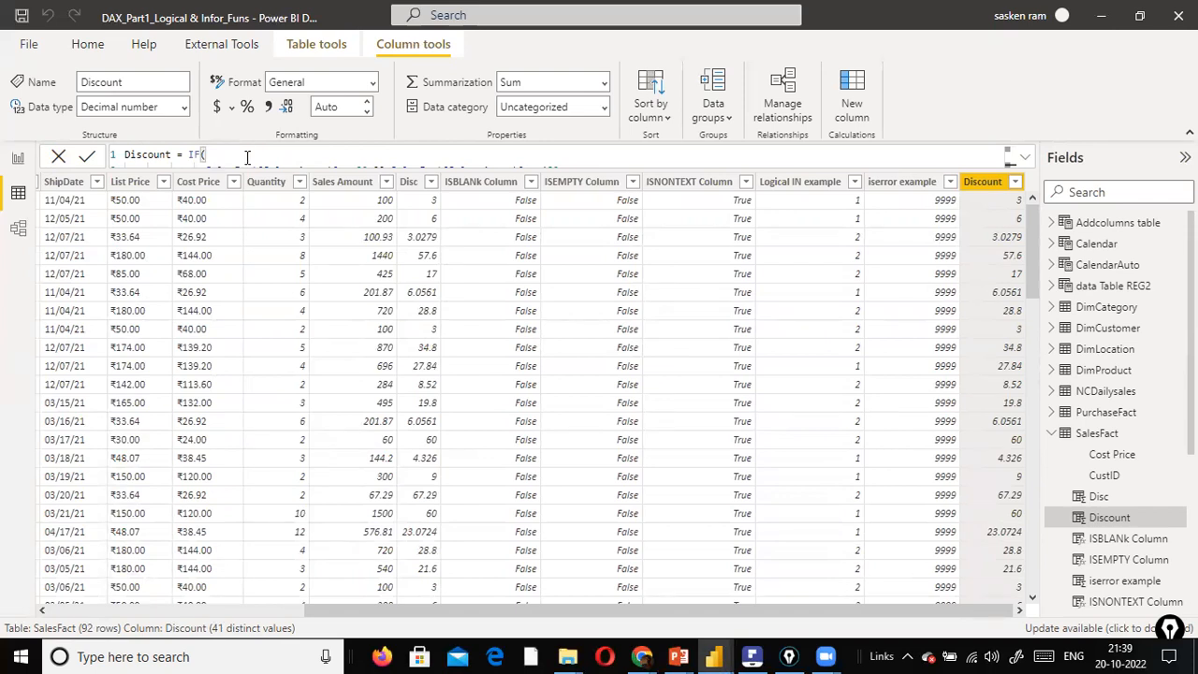
Read the row context point in the PowerPoint slide show and relate it to the Discount formula's first condition in Power BI.
{"action": "key", "text": "alt+Tab"}
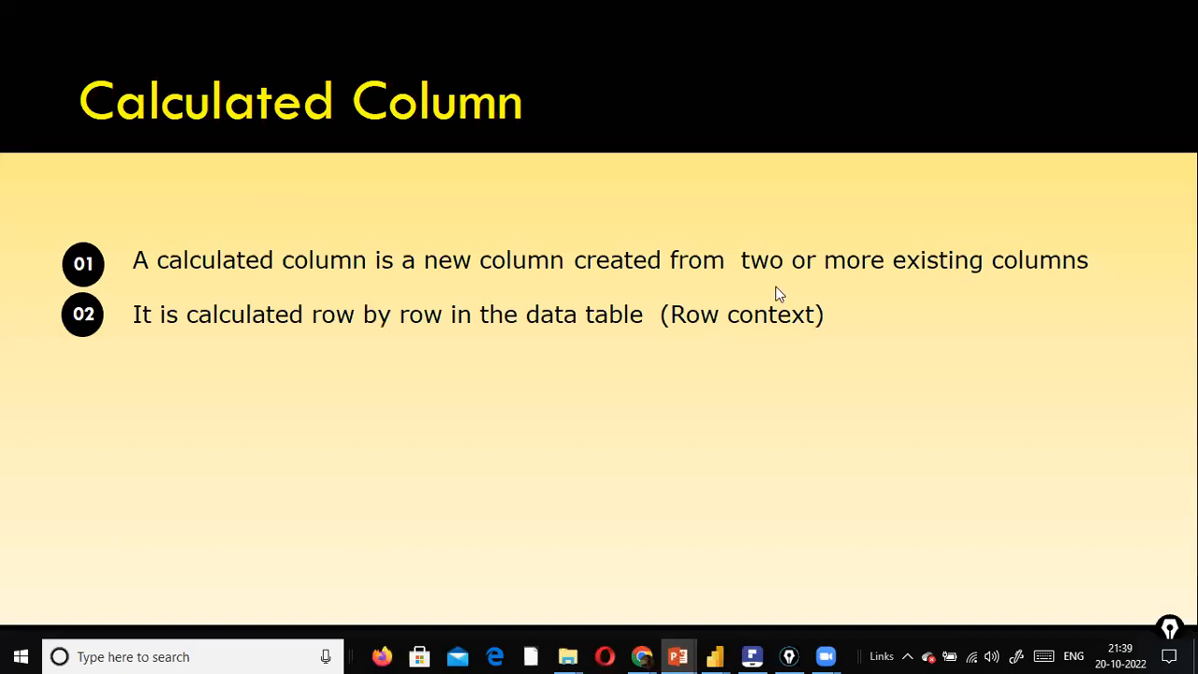
{"action": "key", "text": "alt+Tab"}
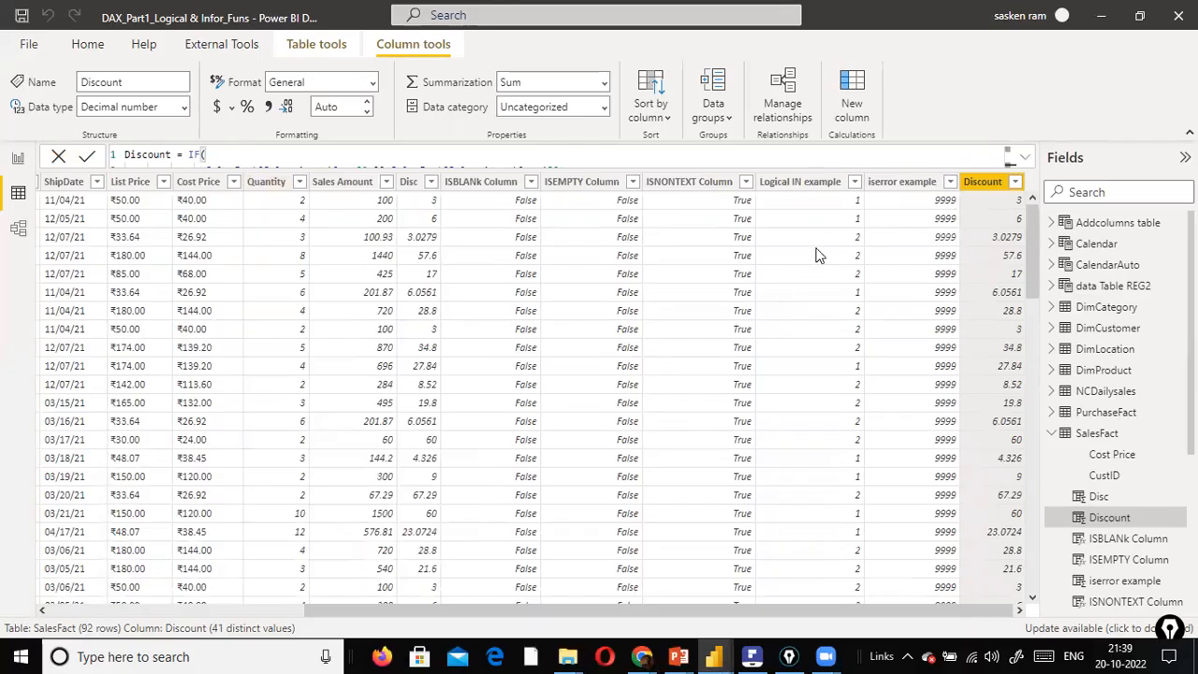
{"action": "left_click", "coordinate": [1020, 168]}
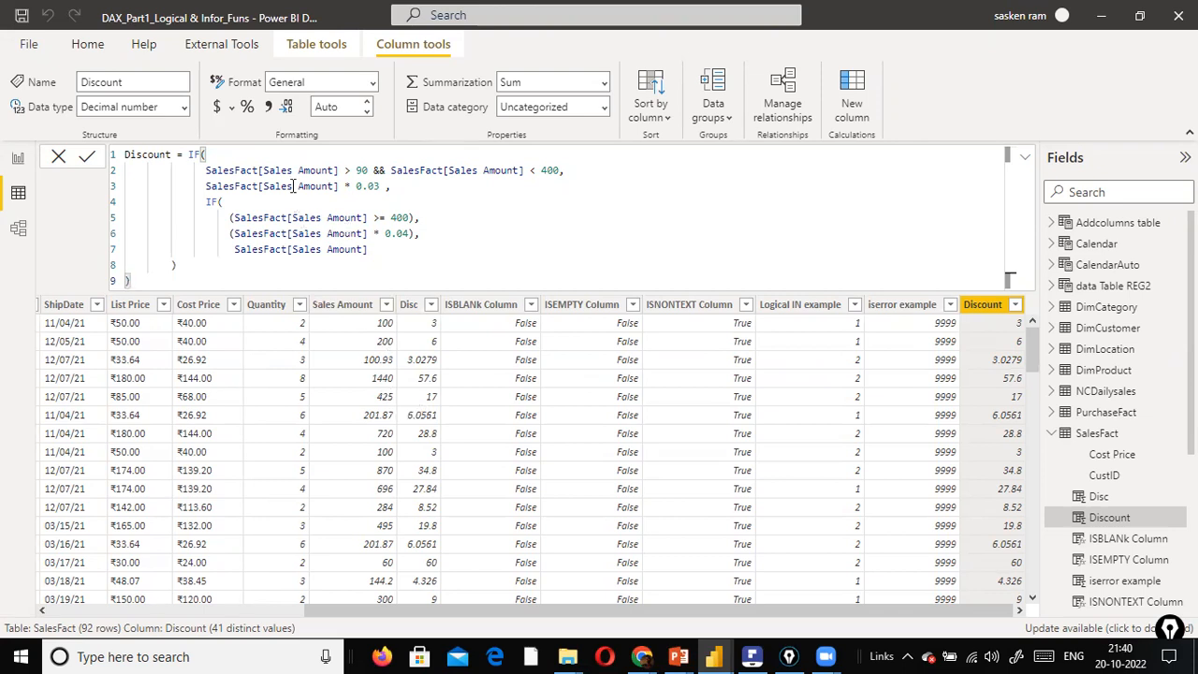
{"action": "left_click_drag", "start_coordinate": [268, 170], "coordinate": [548, 171]}
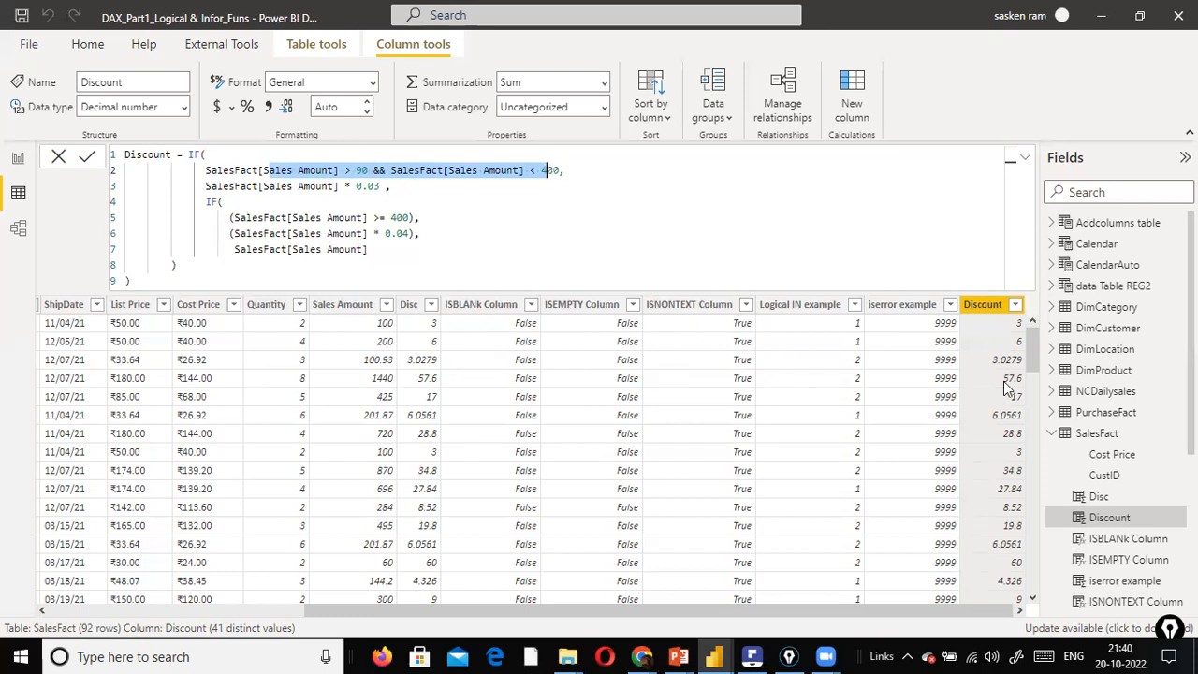
{"action": "left_click", "coordinate": [58, 156]}
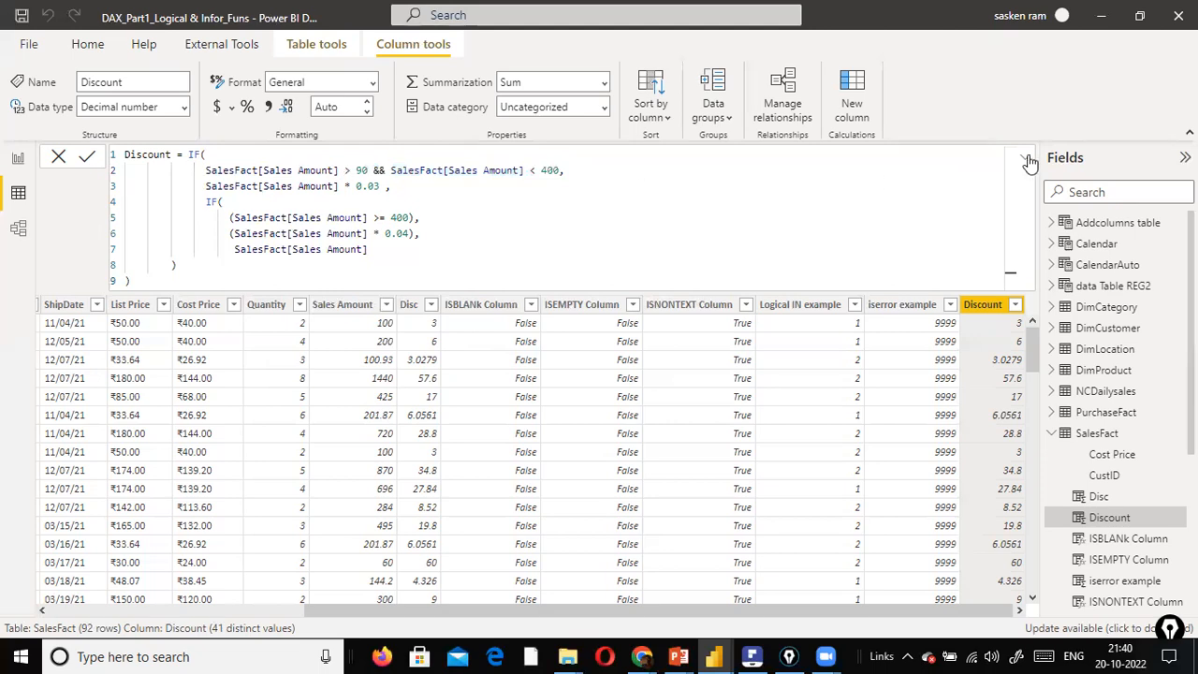
{"action": "left_click", "coordinate": [1028, 162]}
Switch to the PowerPoint slide show, reveal the third calculated column point, and return to Power BI.
{"action": "key", "text": "alt+Tab"}
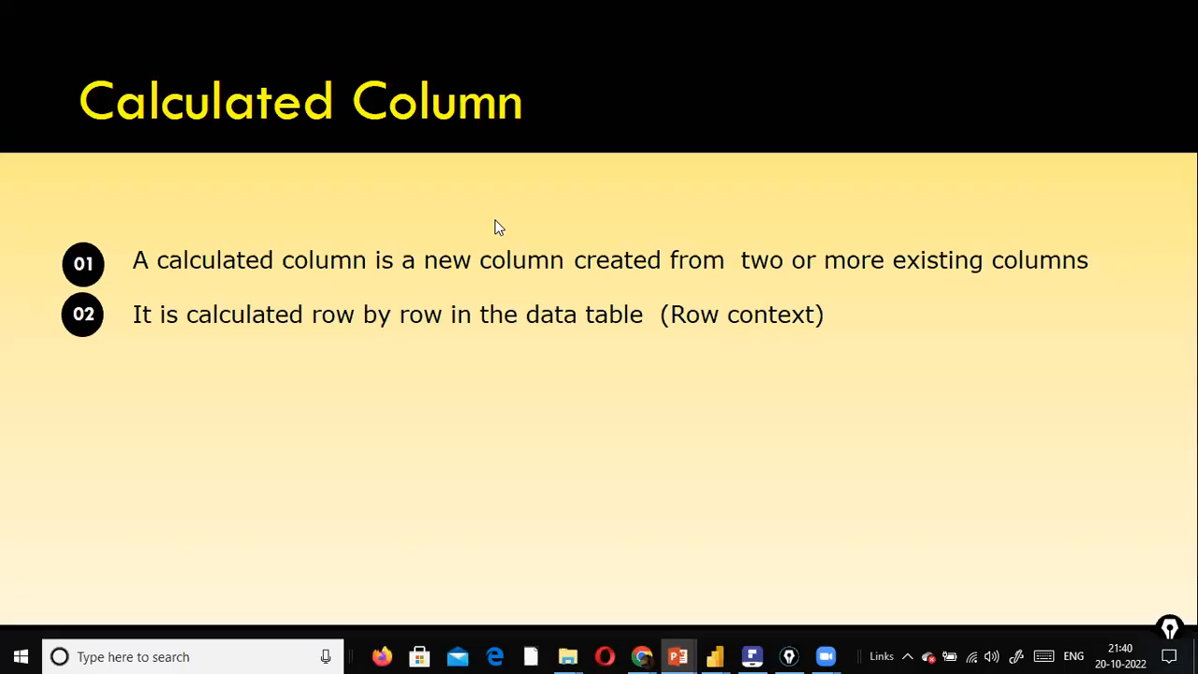
{"action": "key", "text": "Right"}
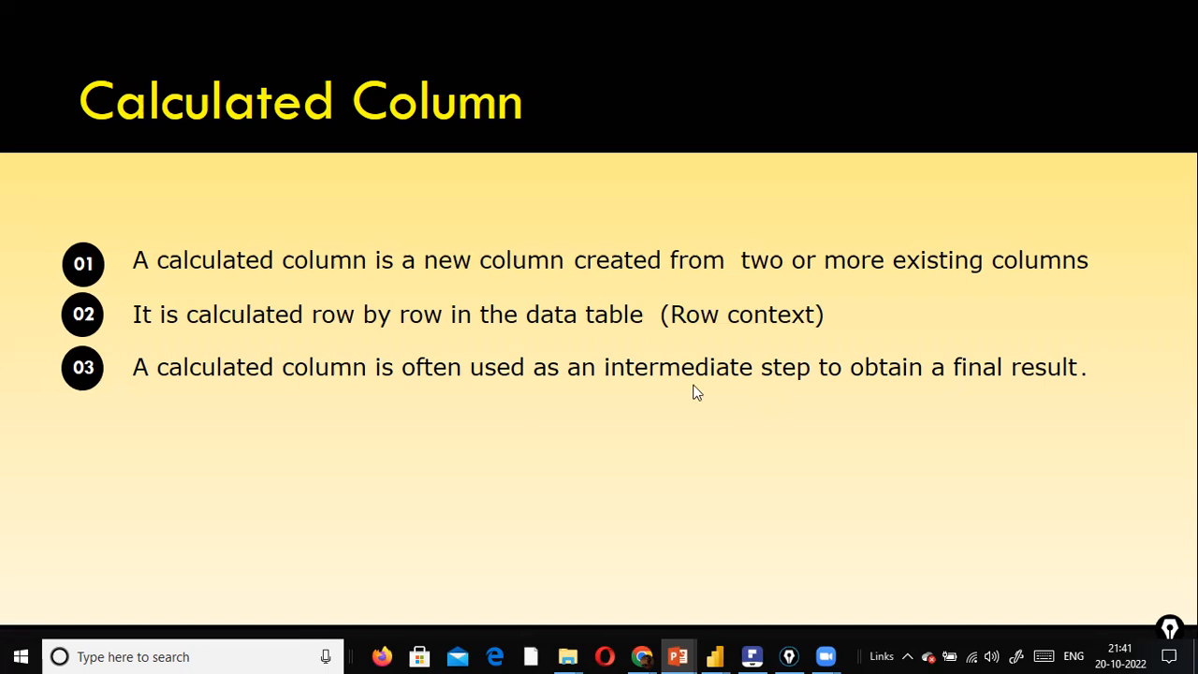
{"action": "key", "text": "alt+Tab"}
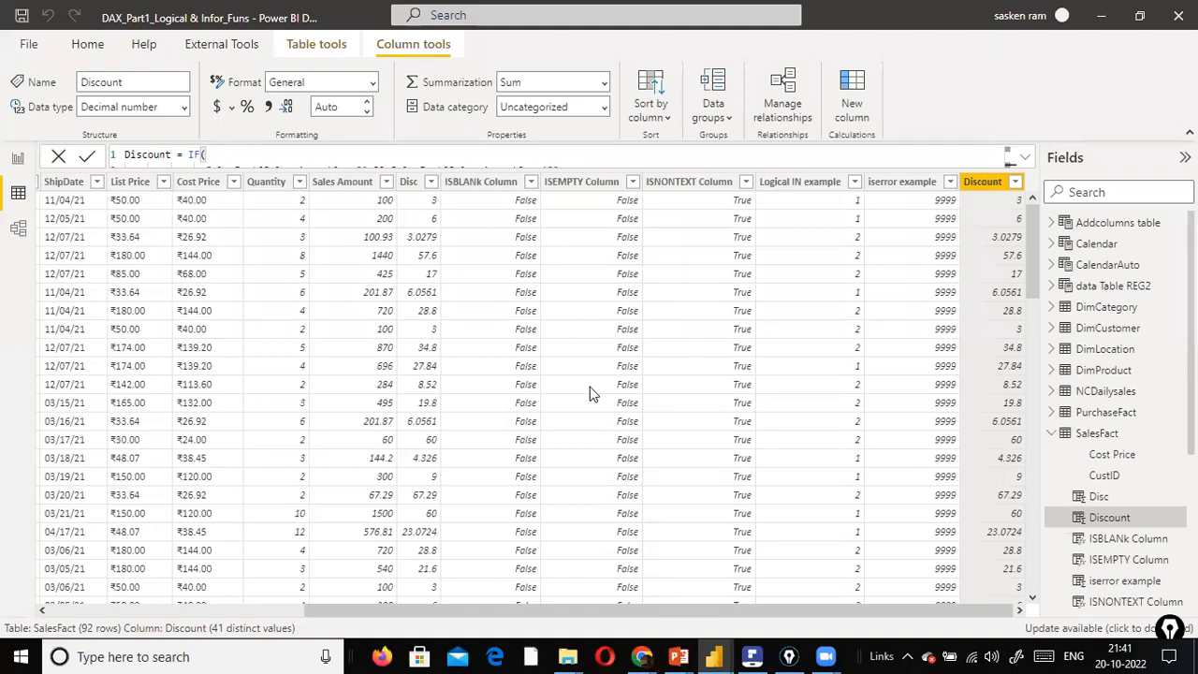
Add a new calculated column to SalesFact with the formula Cogs = SalesFact[Cost Price] * SalesFact[Sales Amount].
{"action": "left_click_drag", "start_coordinate": [423, 610], "coordinate": [316, 604]}
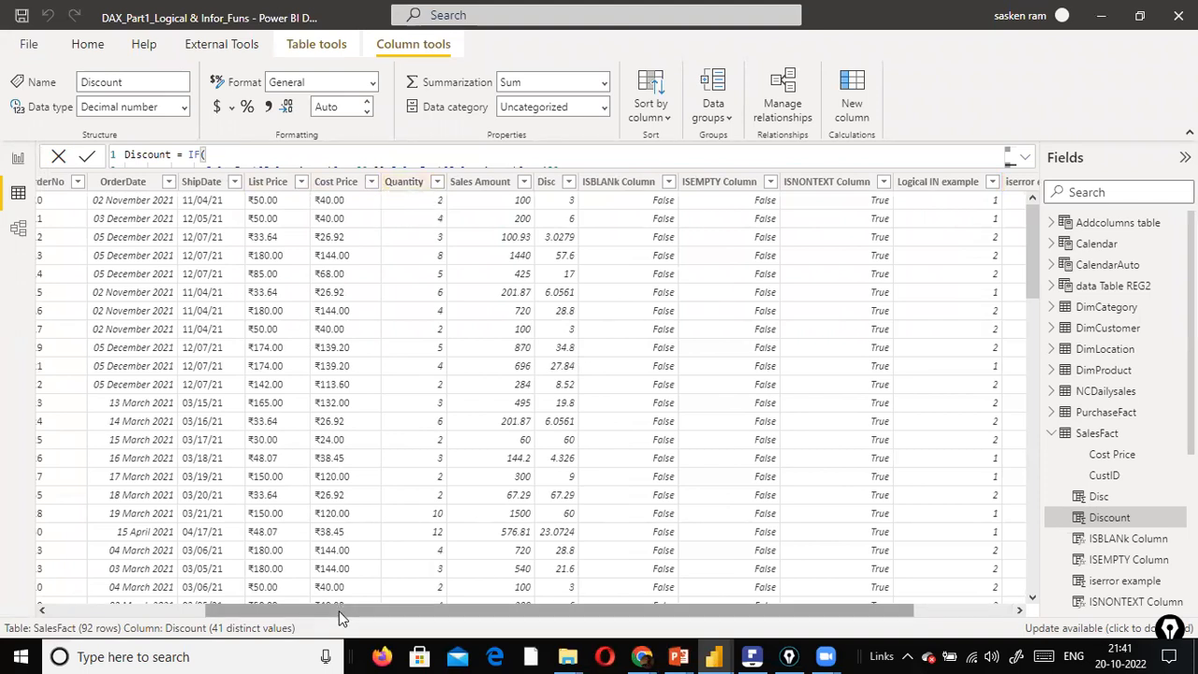
{"action": "left_click_drag", "start_coordinate": [339, 611], "coordinate": [468, 610]}
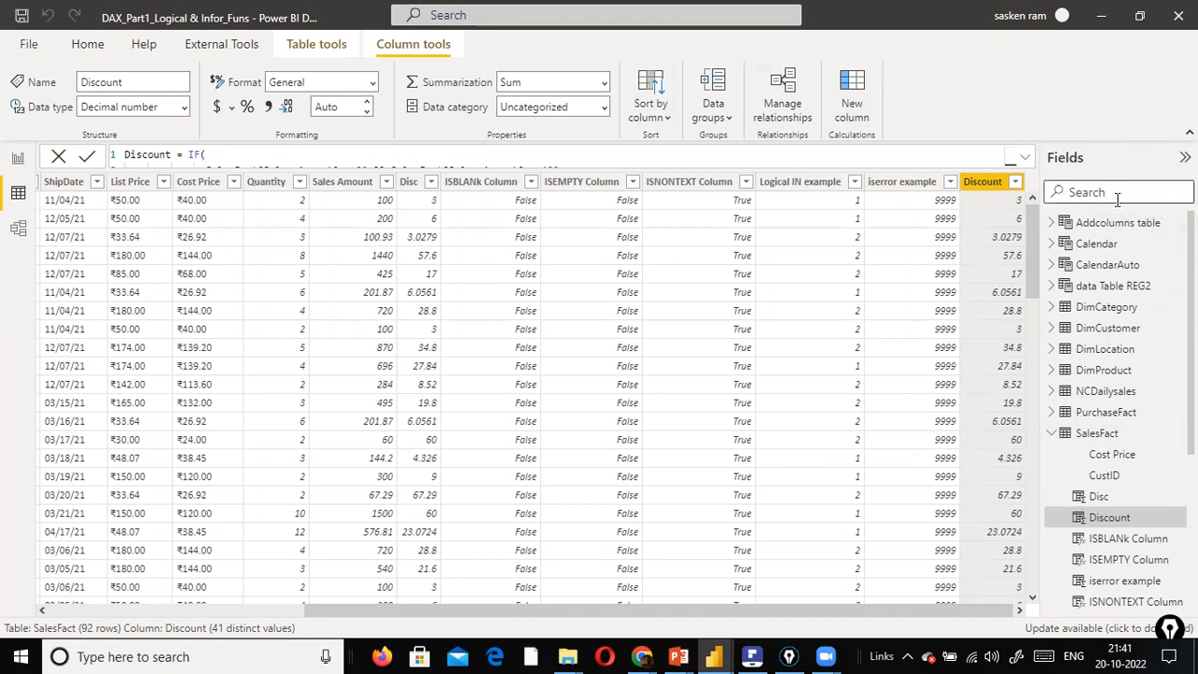
{"action": "left_click", "coordinate": [851, 91]}
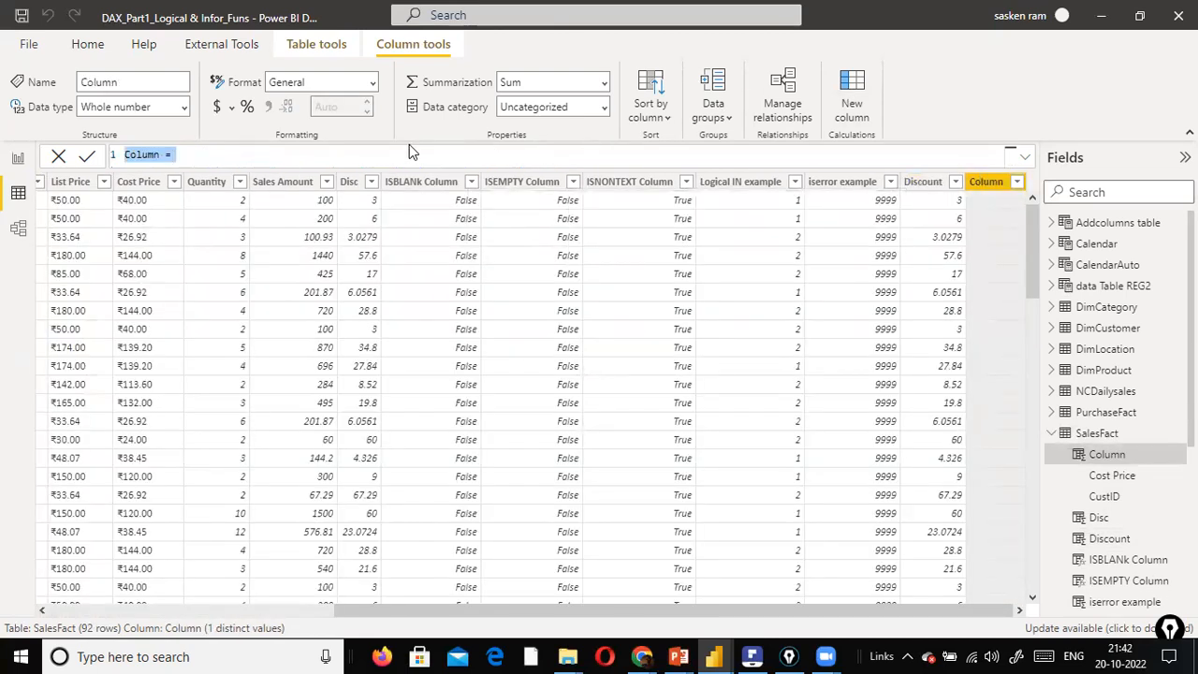
{"action": "type", "text": "Cogs "}
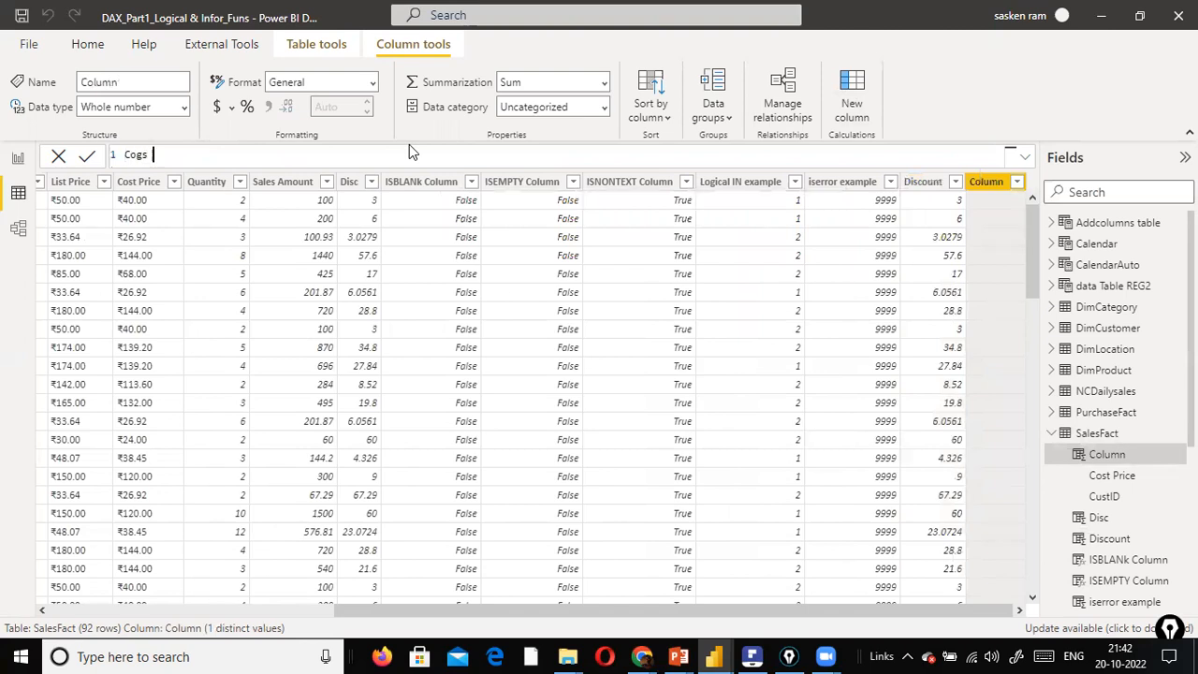
{"action": "type", "text": "= s"}
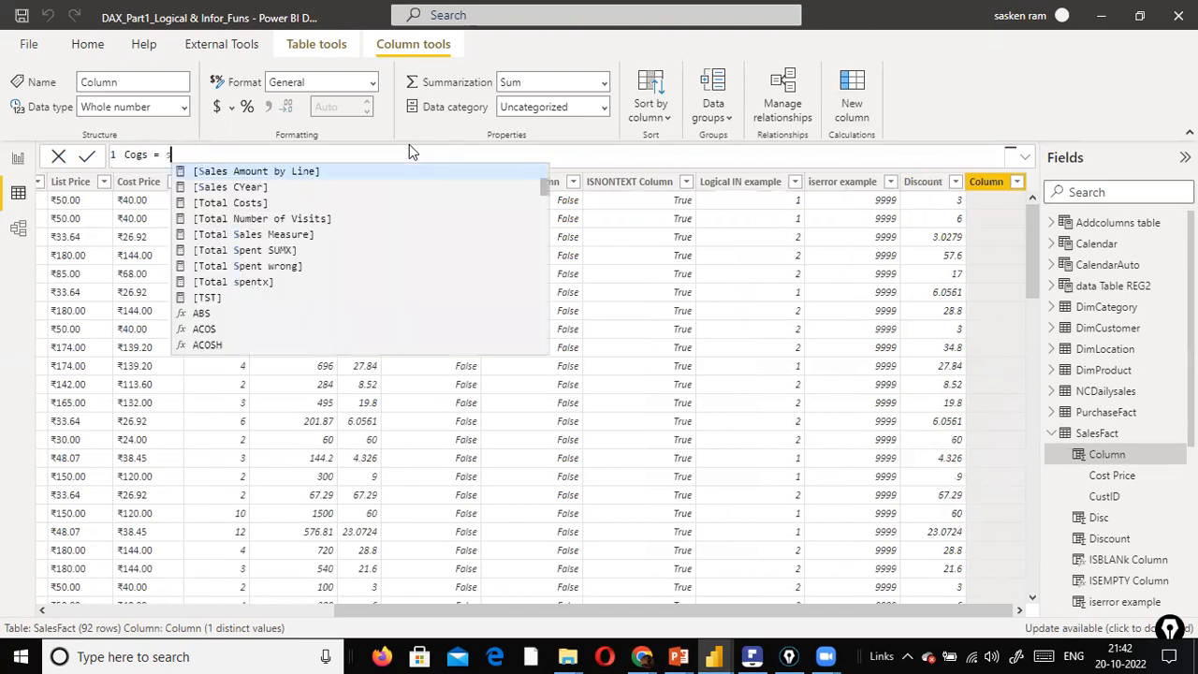
{"action": "type", "text": "a"}
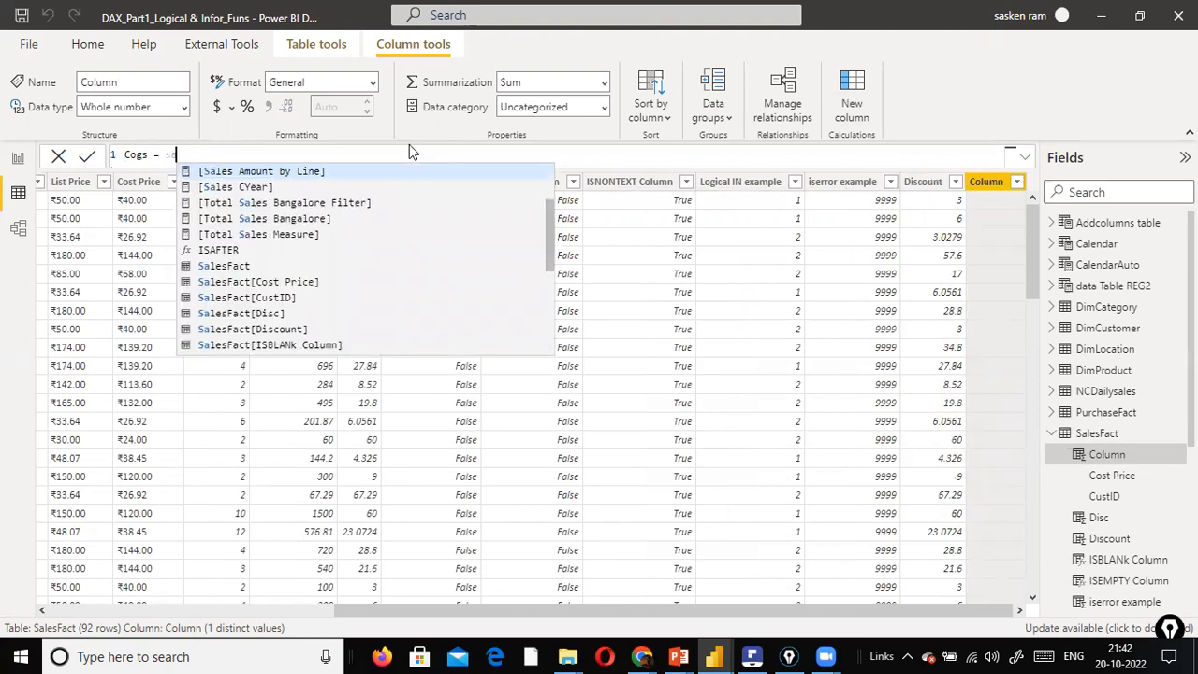
{"action": "type", "text": "lesfact"}
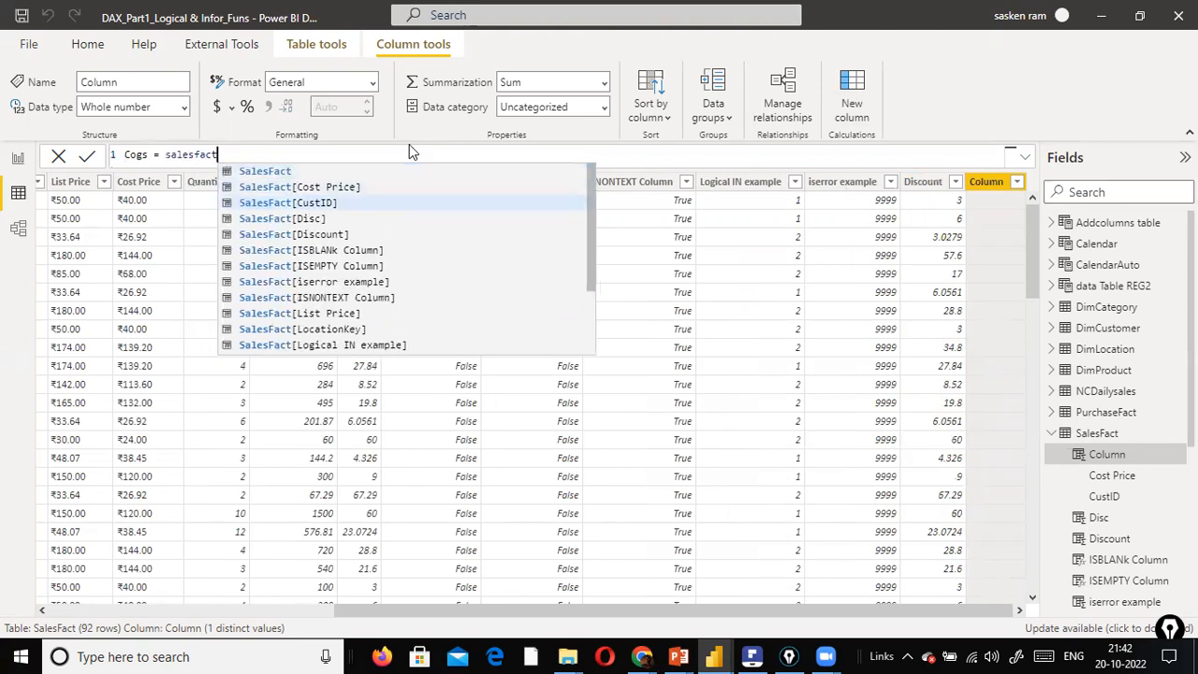
{"action": "key", "text": "Tab"}
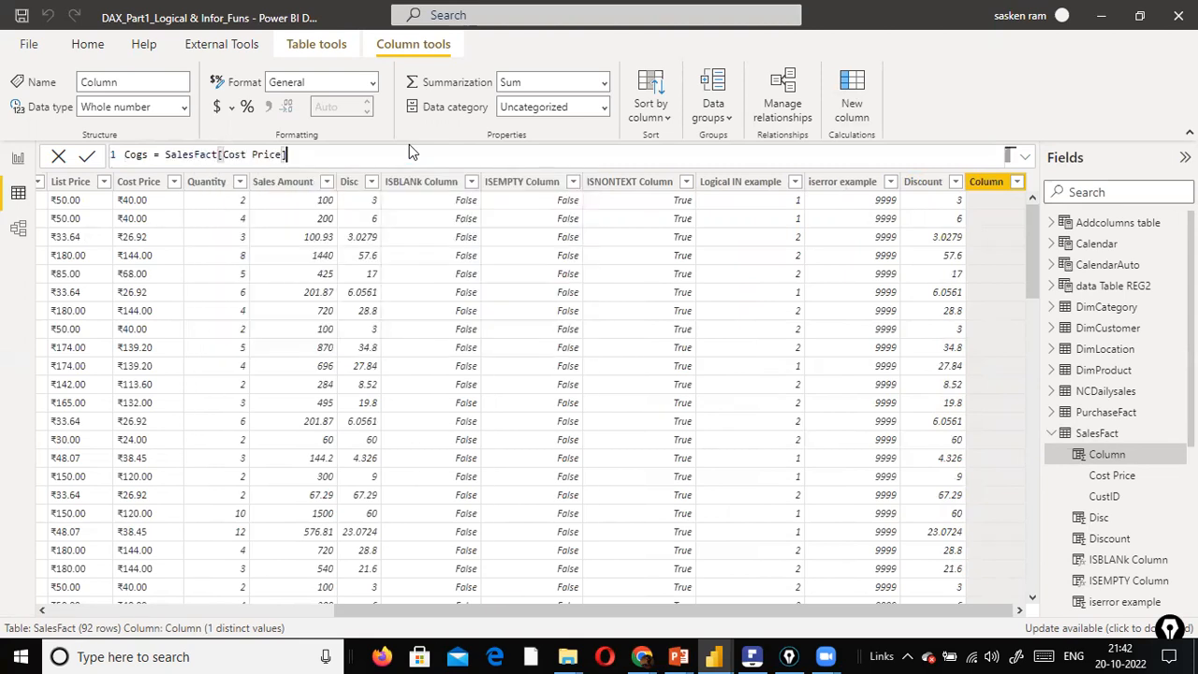
{"action": "type", "text": "* salesfact[sales"}
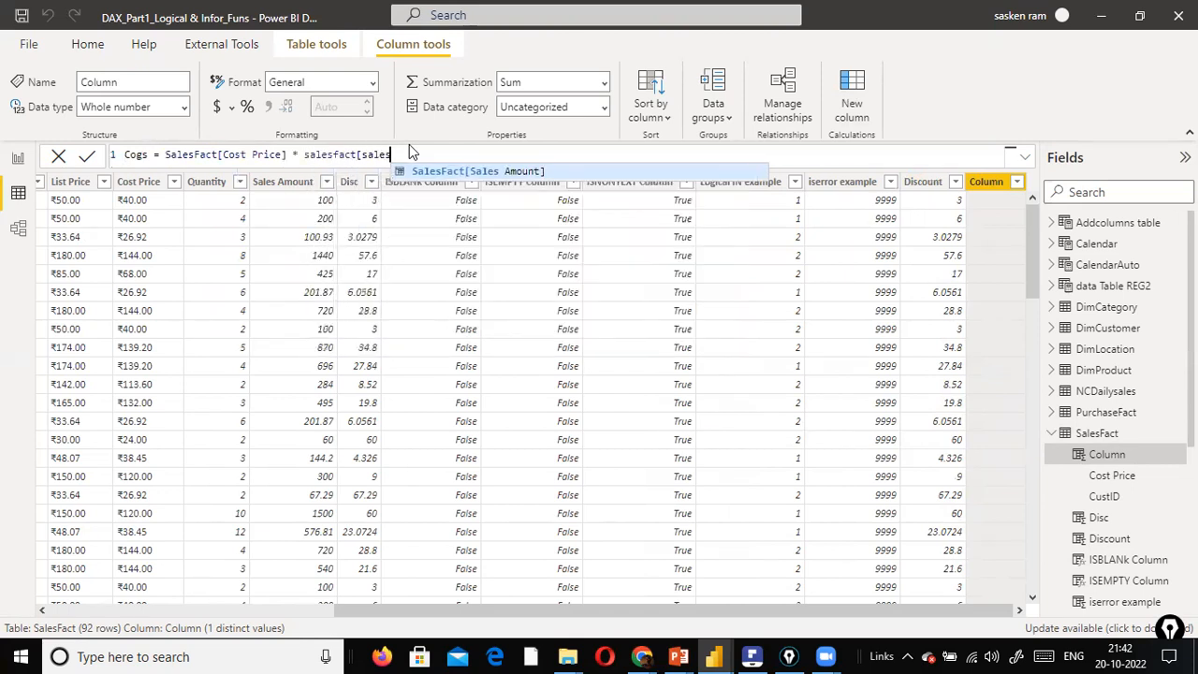
{"action": "key", "text": "Tab"}
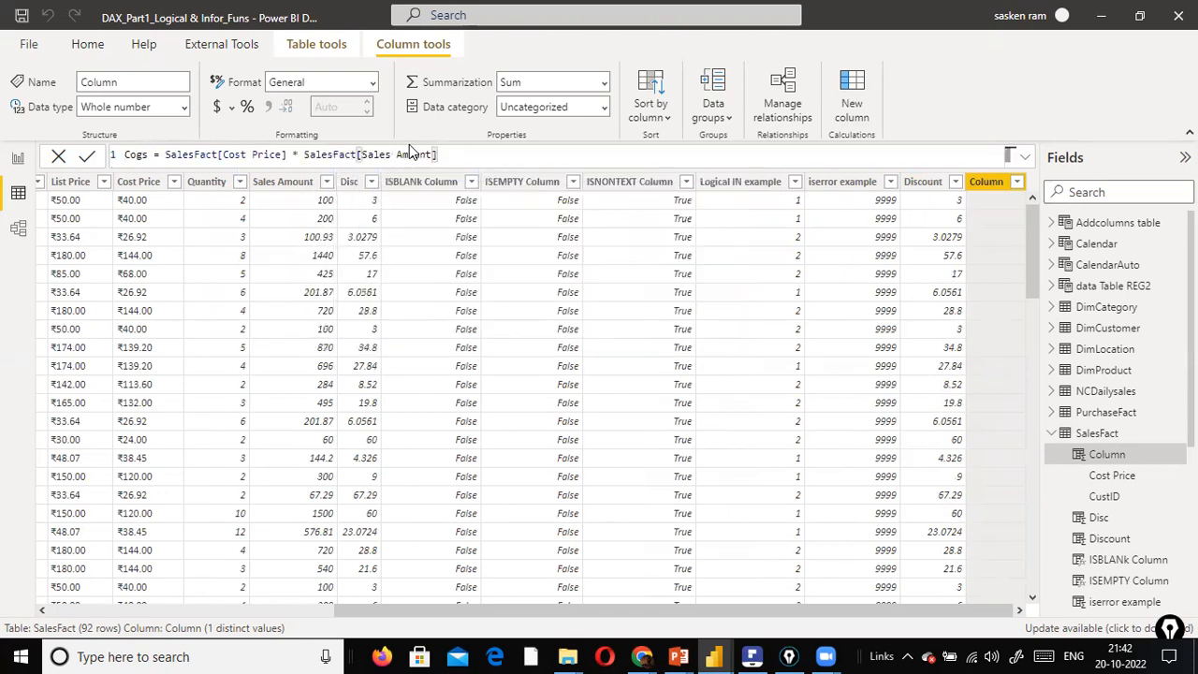
Enclose the whole Cogs multiplication in parentheses and commit the formula.
{"action": "type", "text": ")"}
{"action": "key", "text": "ctrl+Left"}
{"action": "key", "text": "ctrl+Left"}
{"action": "key", "text": "ctrl+Left"}
{"action": "key", "text": "ctrl+Left"}
{"action": "key", "text": "ctrl+Left"}
{"action": "key", "text": "ctrl+Left"}
{"action": "key", "text": "ctrl+Left"}
{"action": "key", "text": "ctrl+Left"}
{"action": "key", "text": "ctrl+Left"}
{"action": "key", "text": "ctrl+Left"}
{"action": "type", "text": "("}
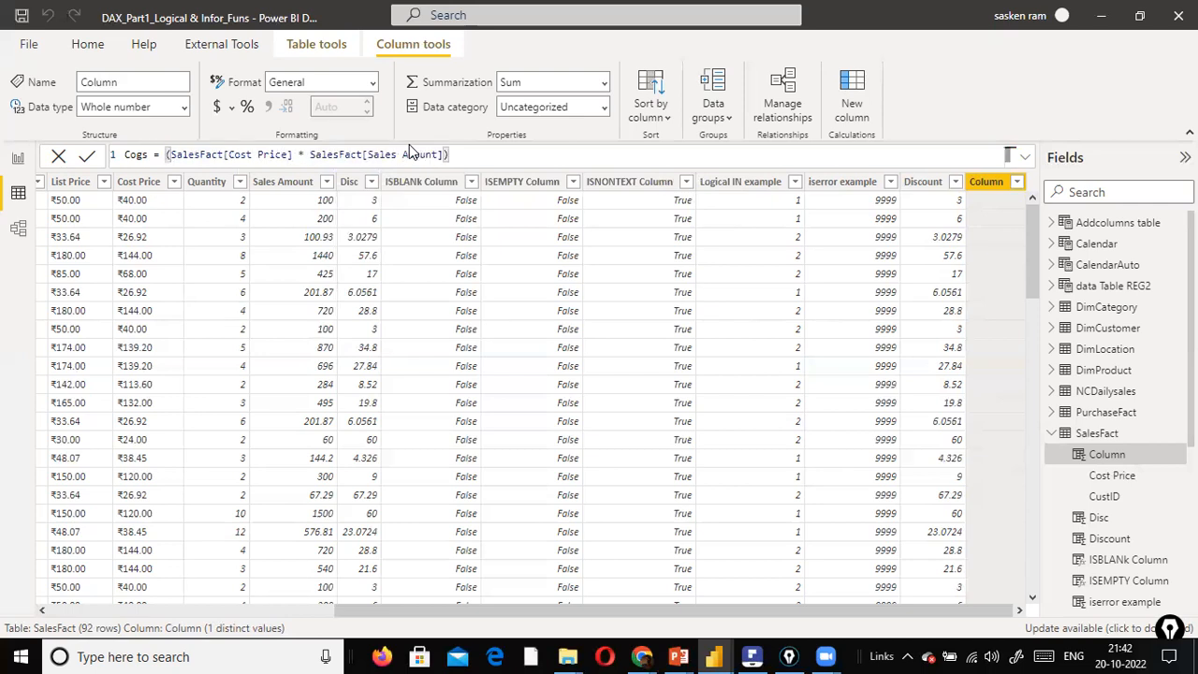
{"action": "key", "text": "End"}
{"action": "key", "text": "Return"}
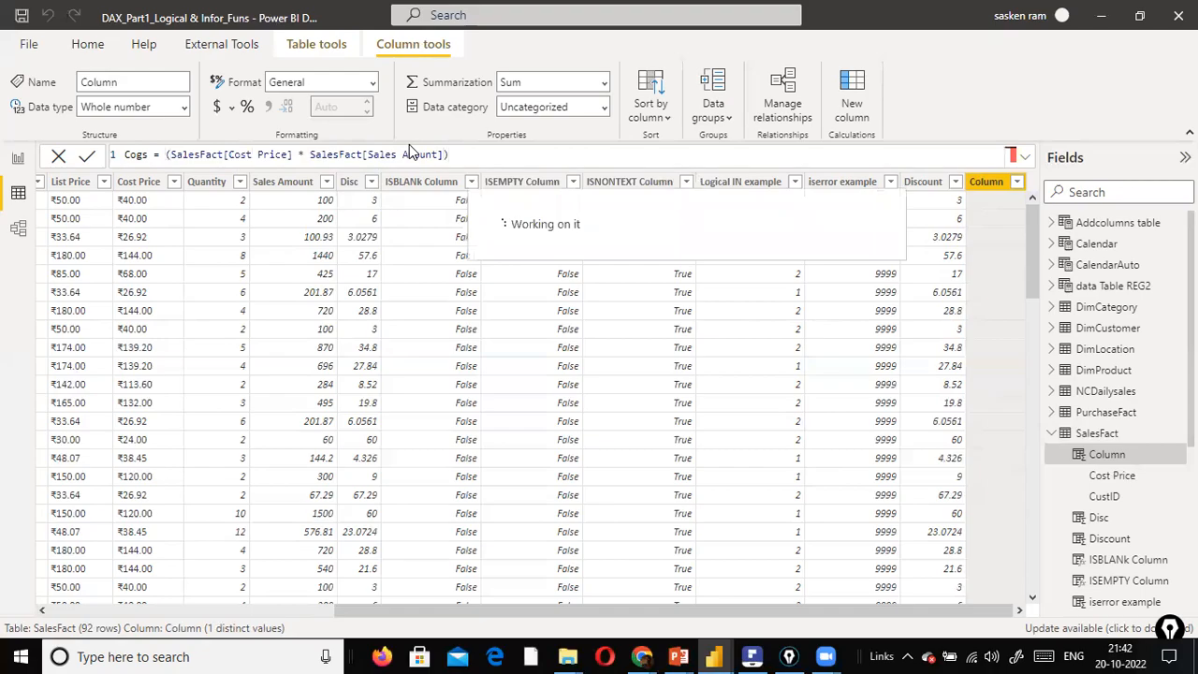
Review the third calculated column point in the PowerPoint slide show, return to Power BI, and examine the Cogs formula and its error.
{"action": "key", "text": "alt+Tab"}
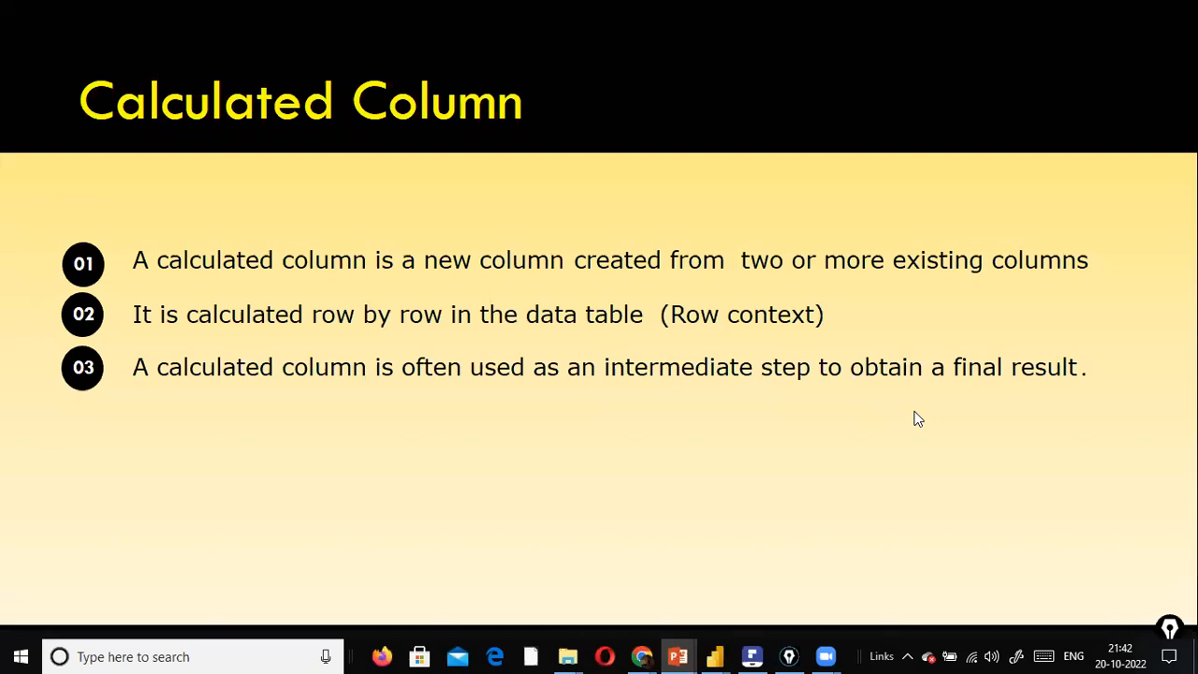
{"action": "key", "text": "alt+Tab"}
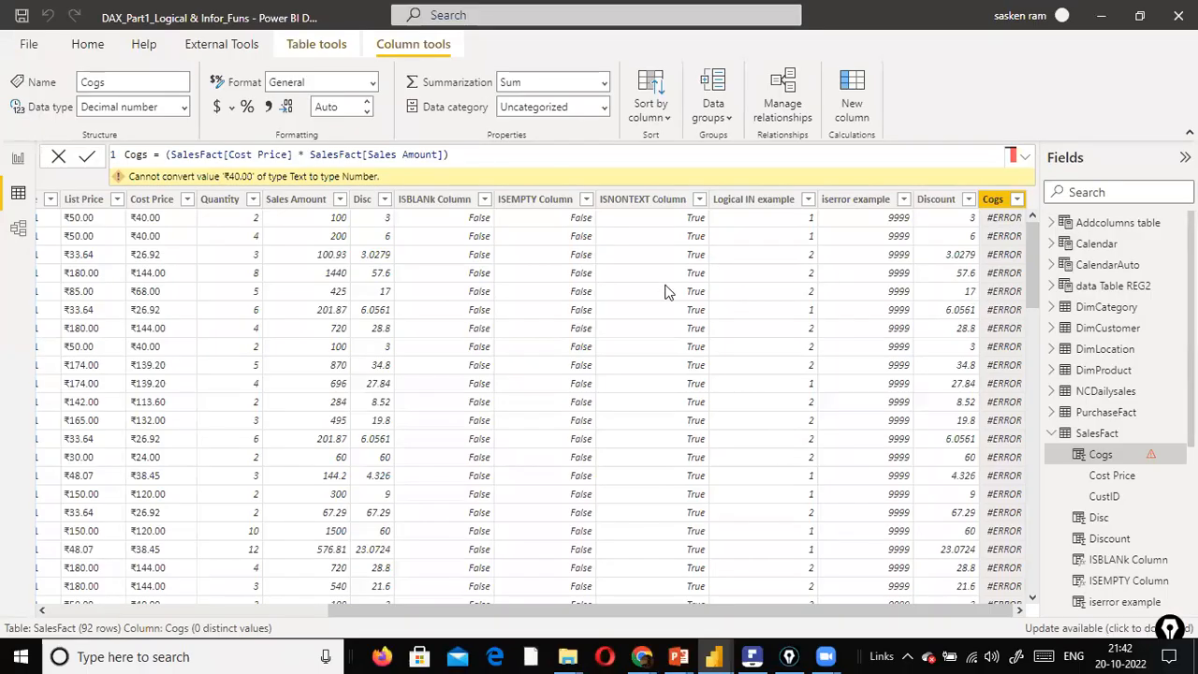
{"action": "left_click", "coordinate": [1021, 159]}
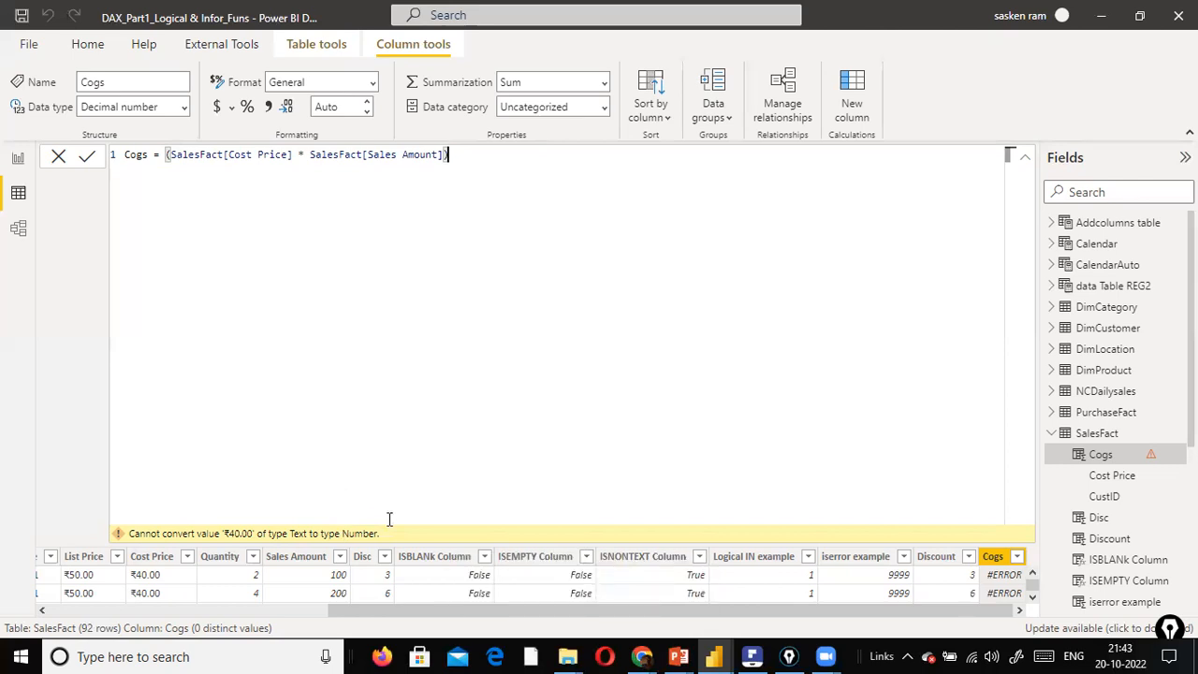
{"action": "mouse_move", "coordinate": [88, 471]}
{"action": "left_mouse_down"}
{"action": "mouse_move", "coordinate": [254, 559]}
{"action": "mouse_move", "coordinate": [434, 561]}
{"action": "left_mouse_up"}
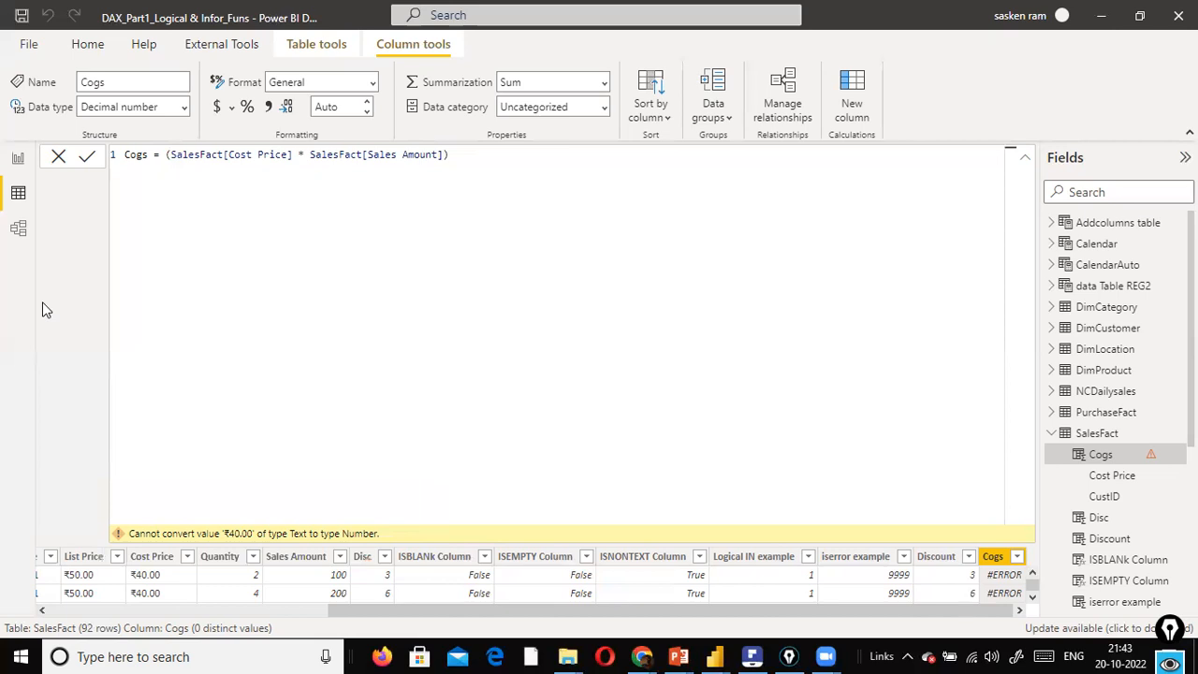
{"action": "left_click", "coordinate": [58, 157]}
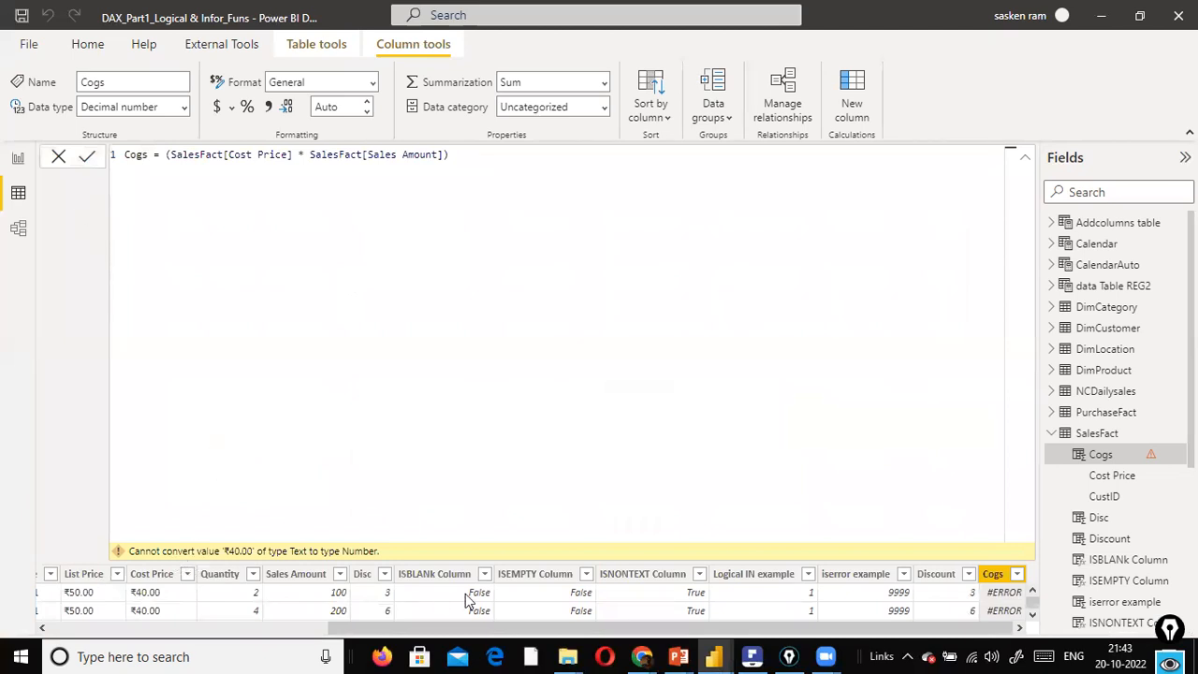
{"action": "left_click", "coordinate": [1025, 160]}
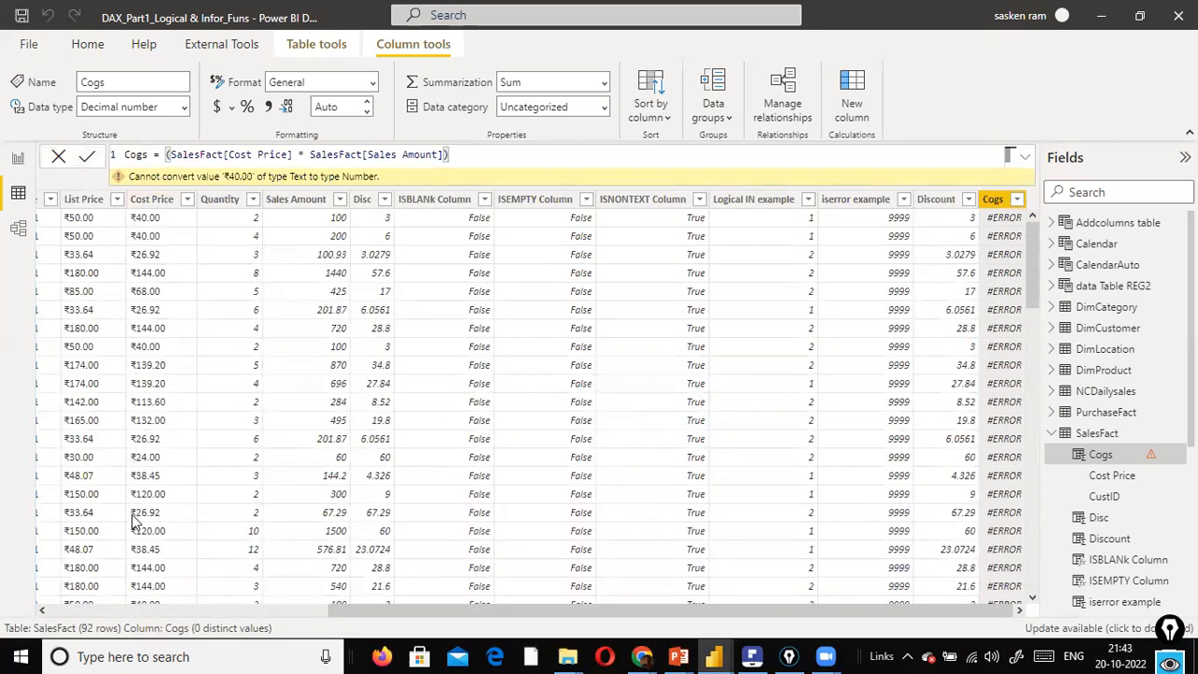
Try to change the data type of the Cost Price column in SalesFact from the data view to Decimal number.
{"action": "left_click", "coordinate": [157, 199]}
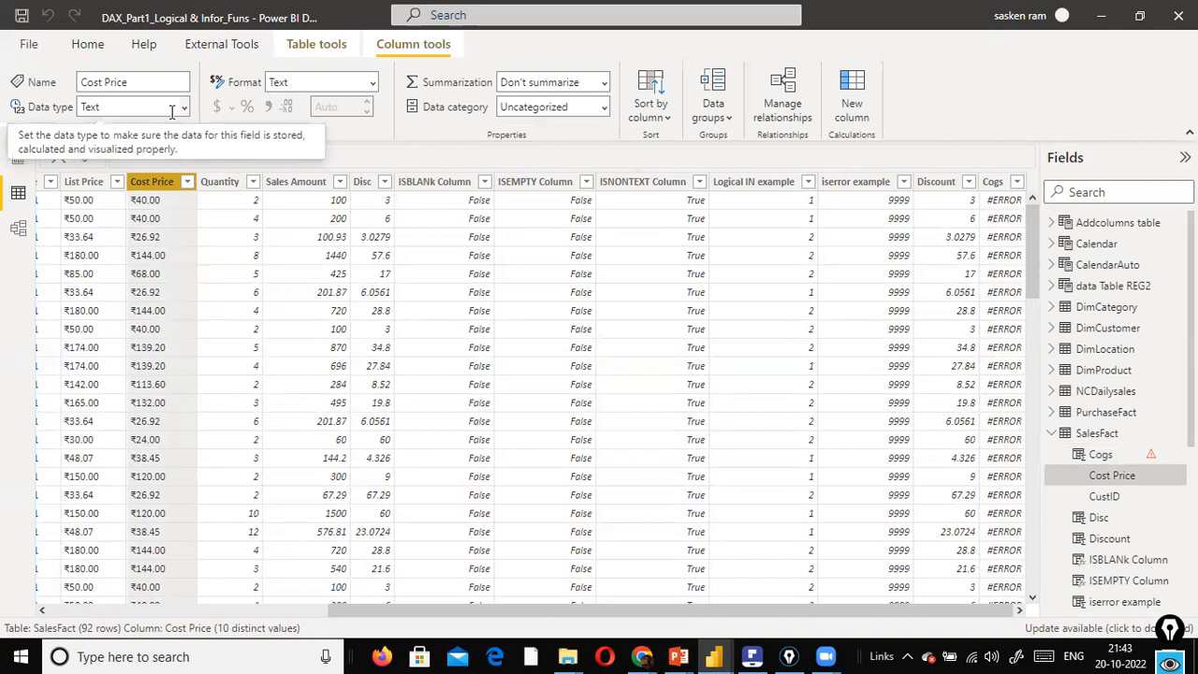
{"action": "left_click", "coordinate": [184, 107]}
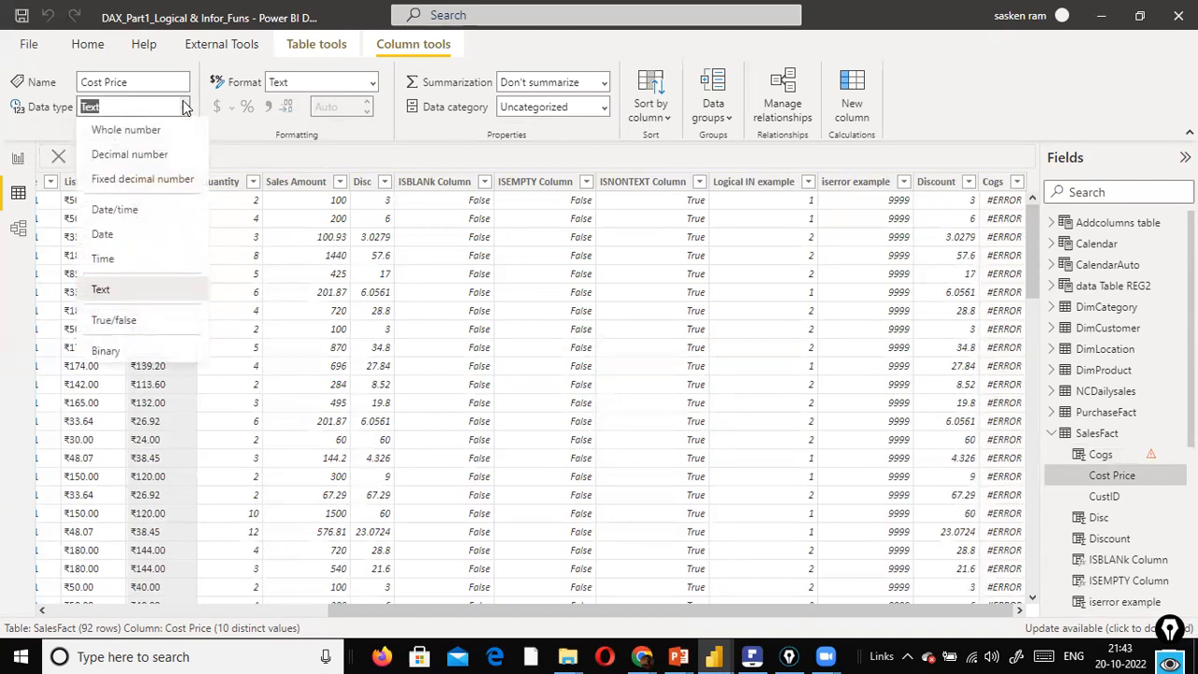
{"action": "left_click", "coordinate": [170, 154]}
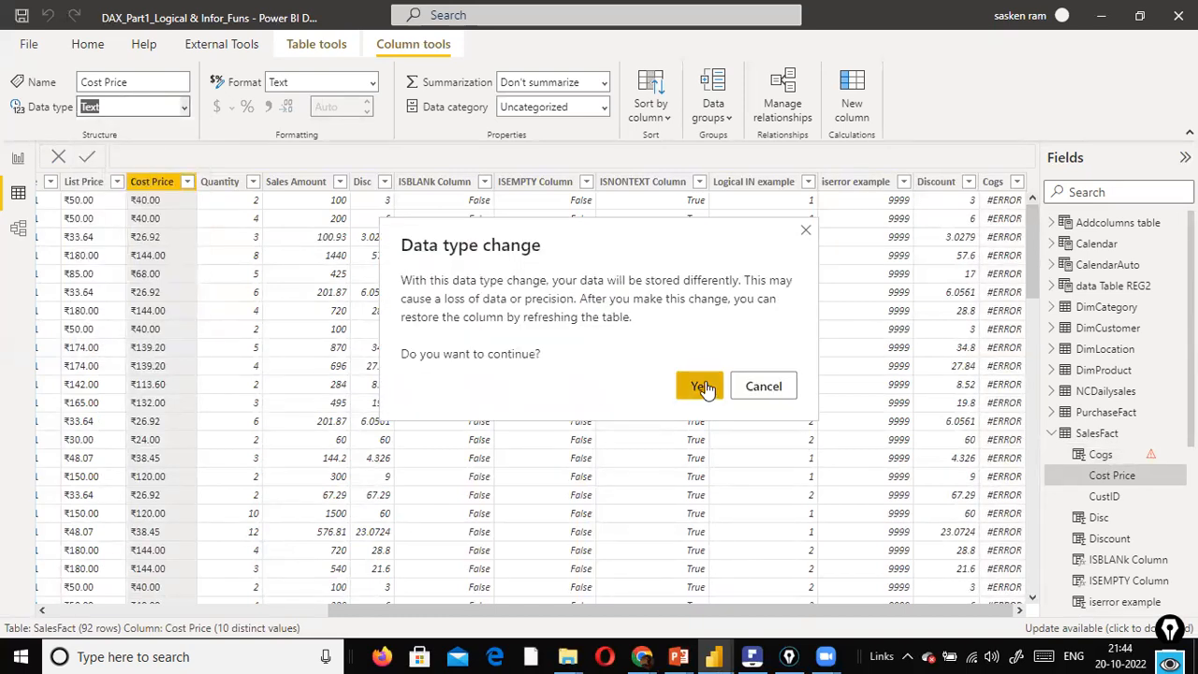
{"action": "left_click", "coordinate": [702, 386]}
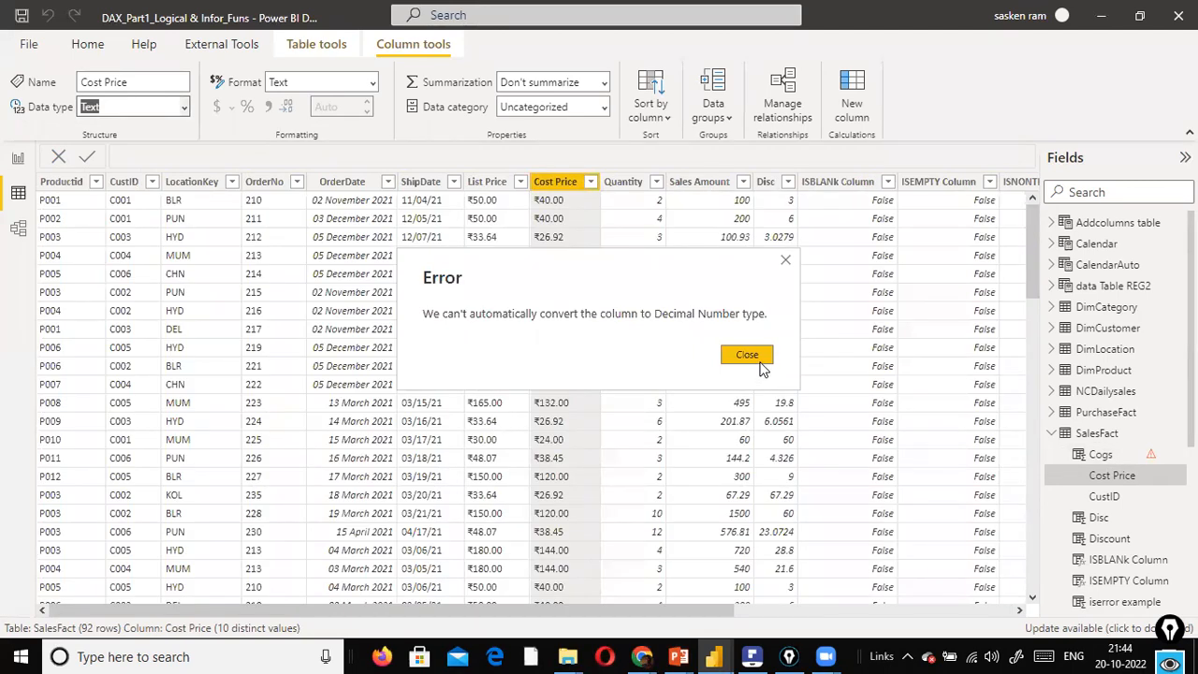
{"action": "left_click", "coordinate": [760, 360]}
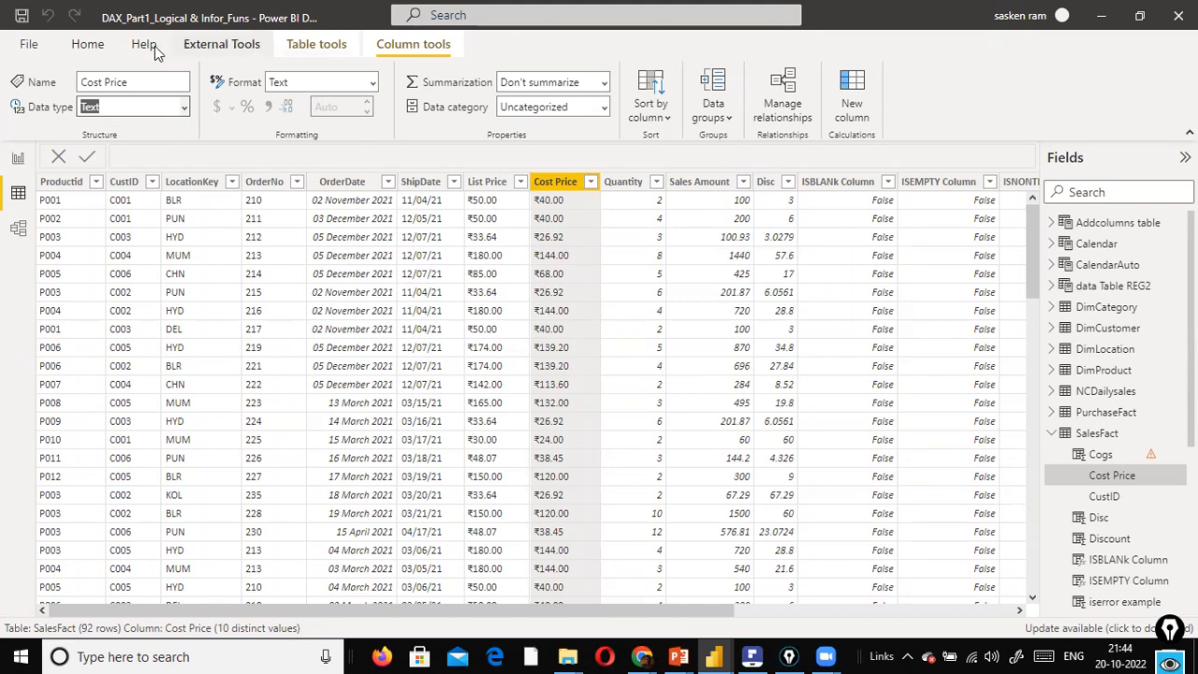
Open the report's queries in the Power Query Editor through Transform data and maximize its window.
{"action": "left_click", "coordinate": [75, 44]}
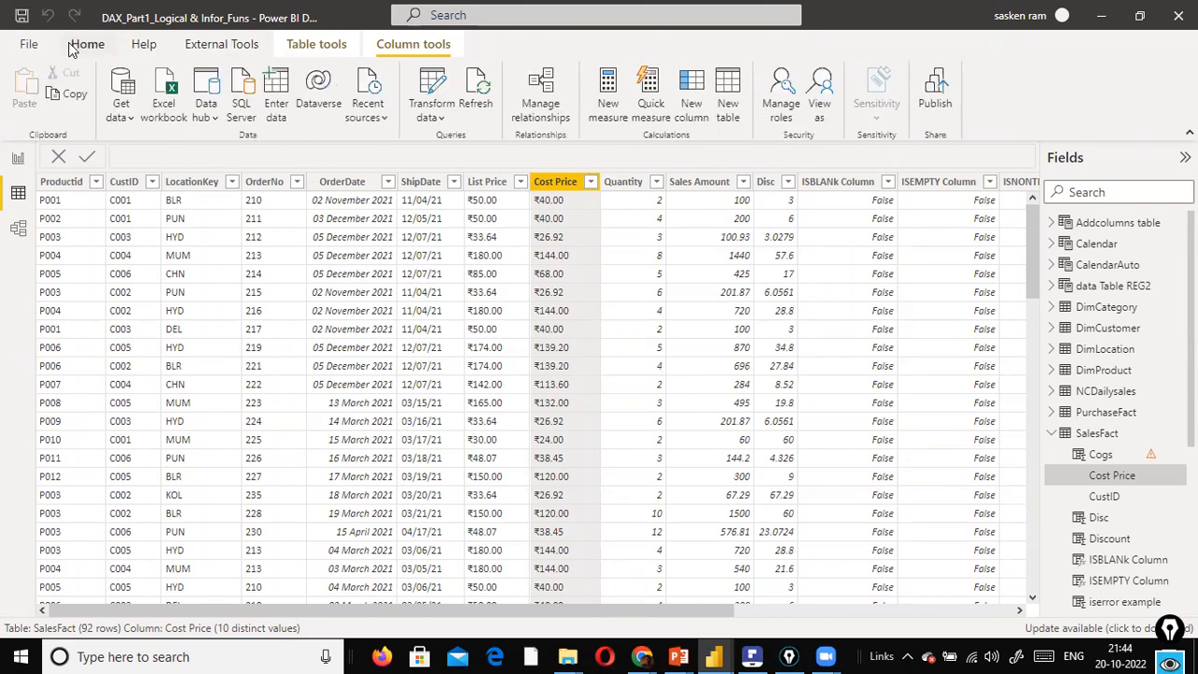
{"action": "left_click", "coordinate": [440, 118]}
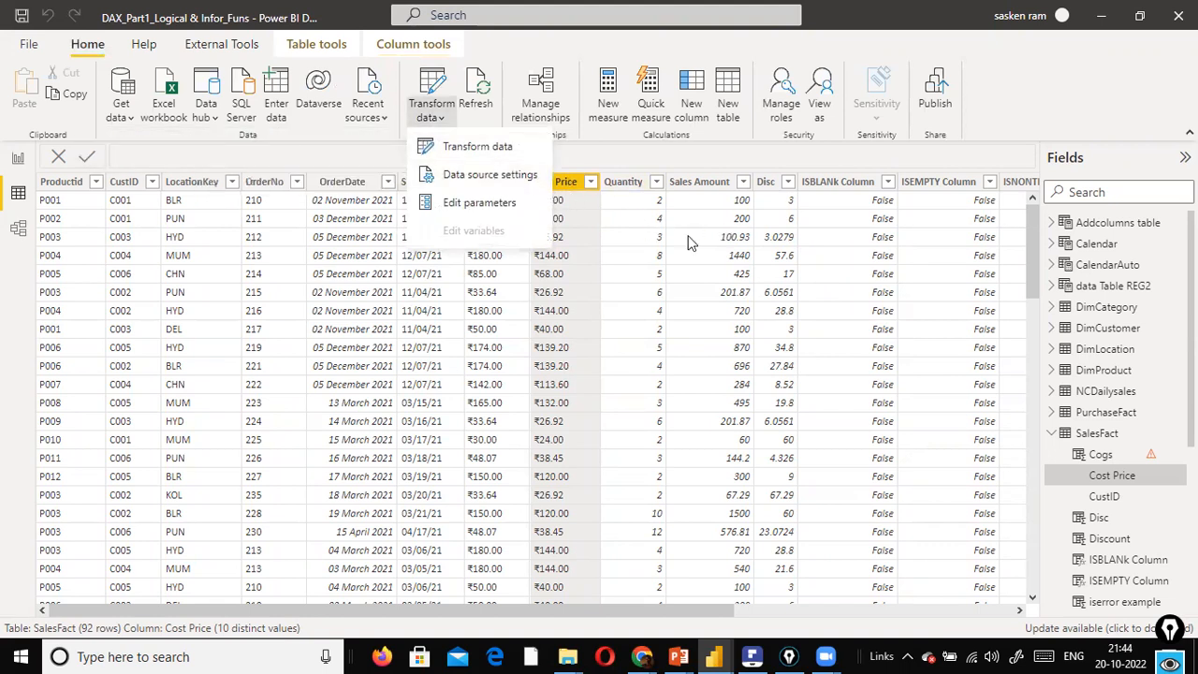
{"action": "left_click", "coordinate": [482, 146]}
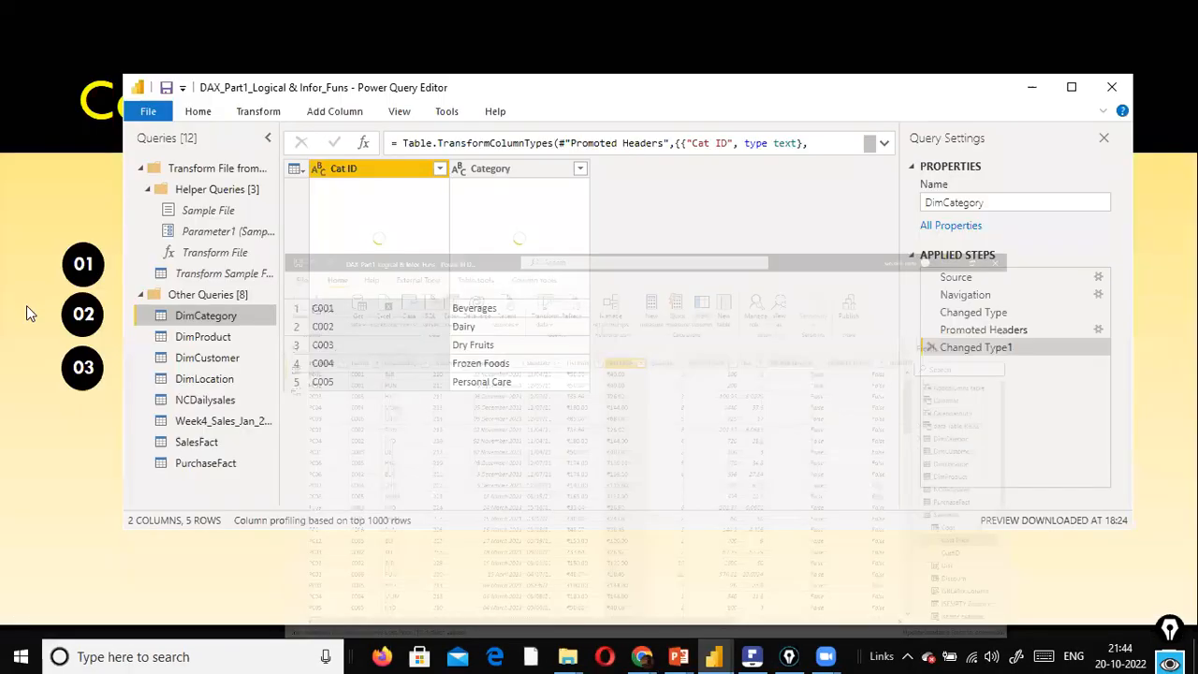
{"action": "left_click", "coordinate": [1071, 88]}
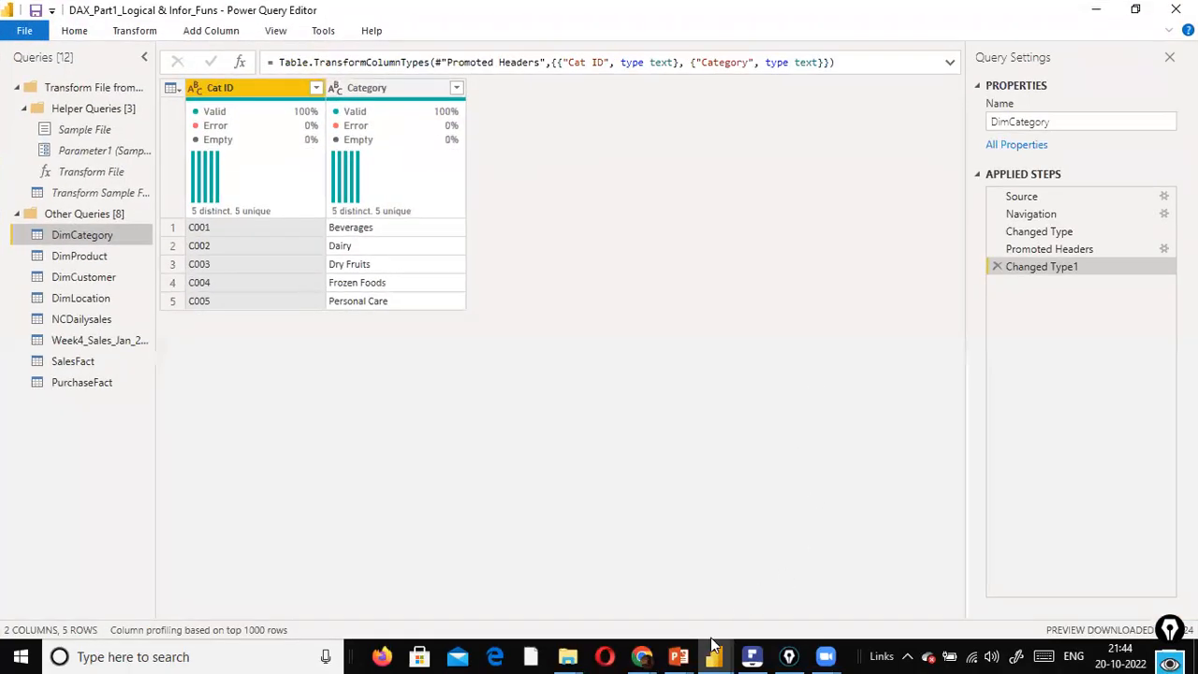
Return to the Power BI data view window and look at the options available for the OrderDate column.
{"action": "mouse_move", "coordinate": [713, 656]}
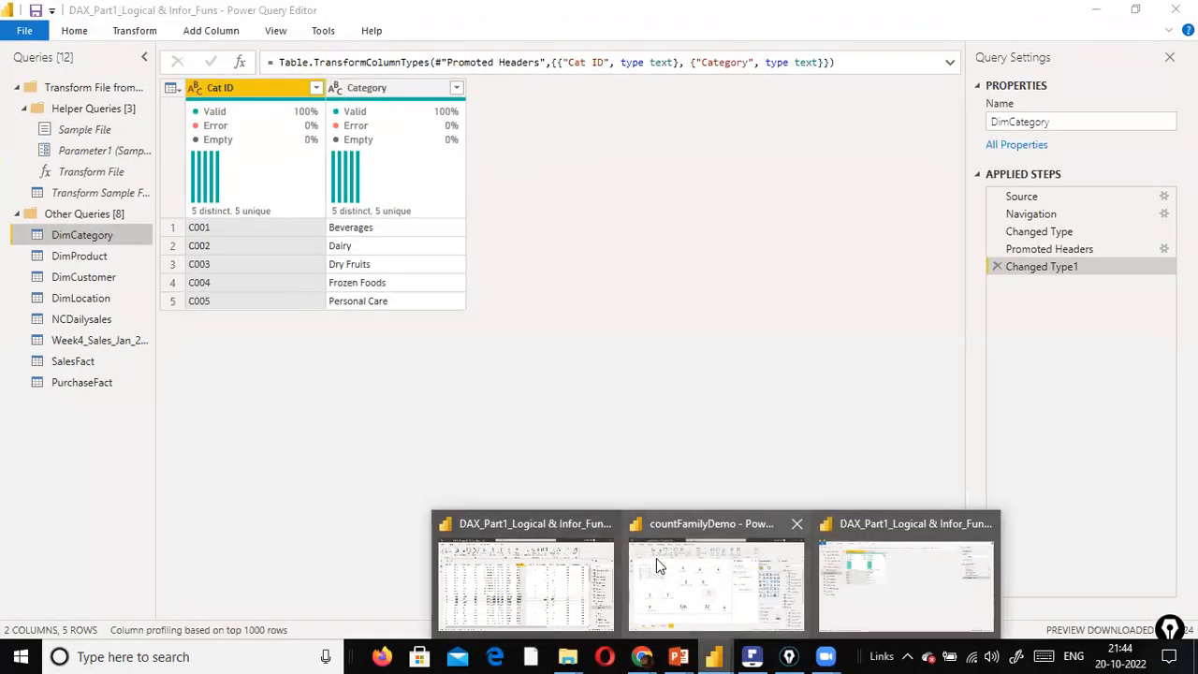
{"action": "left_click", "coordinate": [557, 571]}
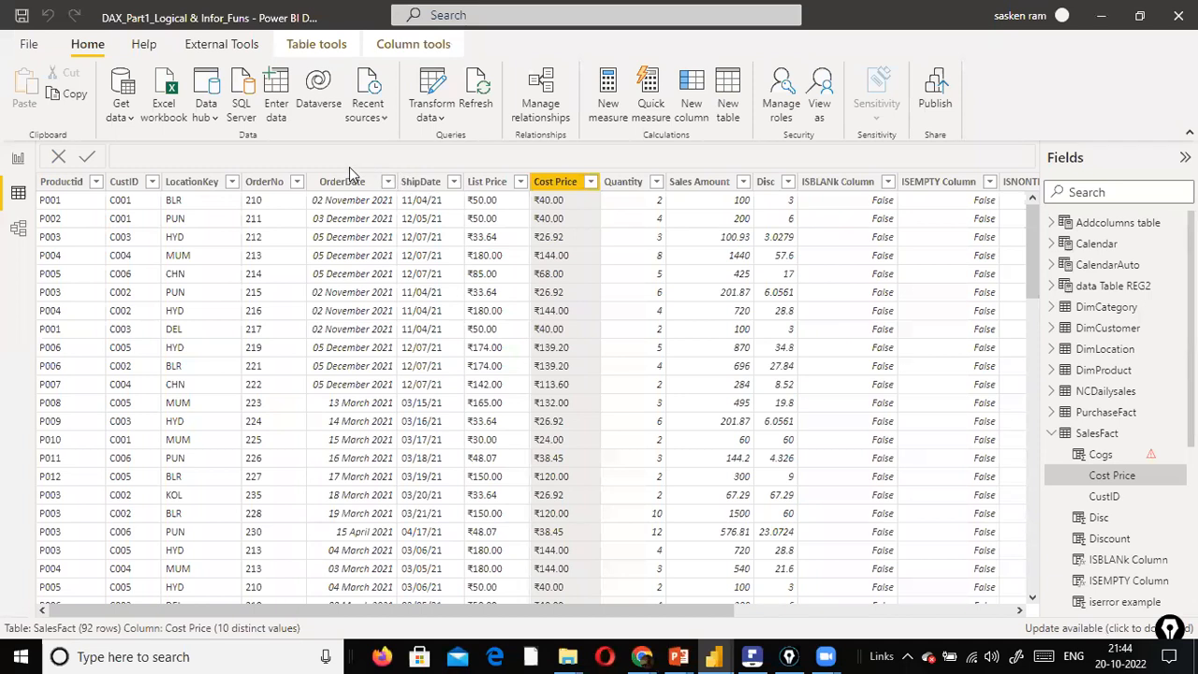
{"action": "left_click", "coordinate": [357, 184]}
{"action": "right_click", "coordinate": [352, 271]}
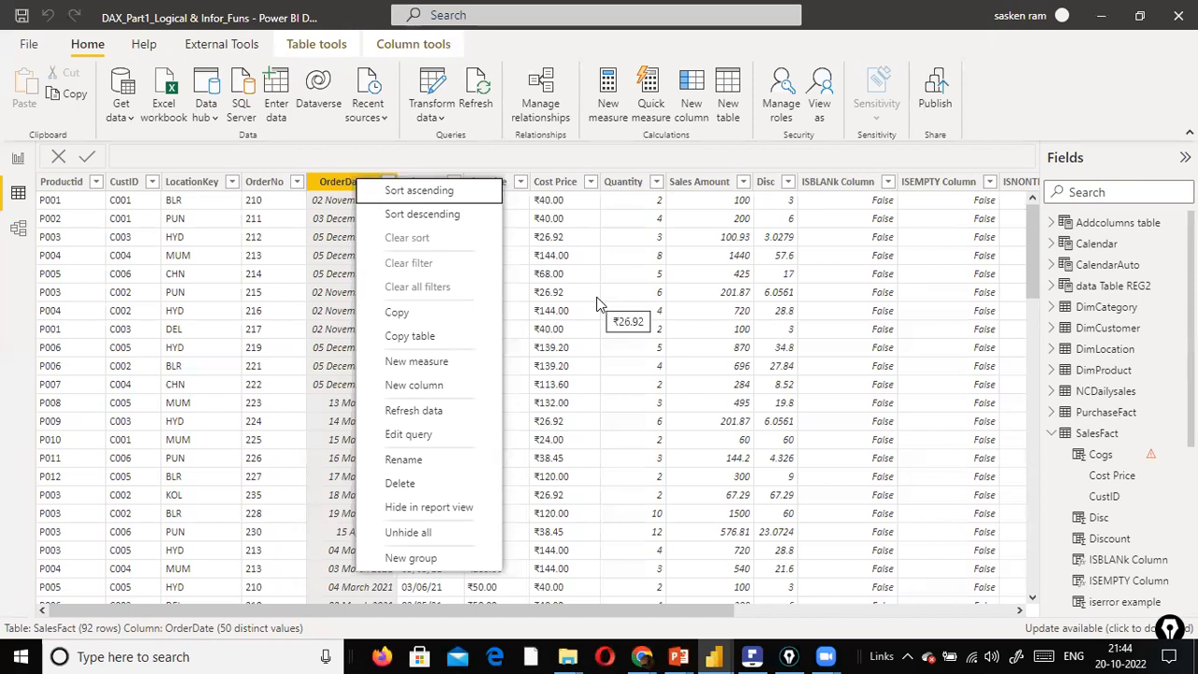
{"action": "left_click", "coordinate": [352, 187]}
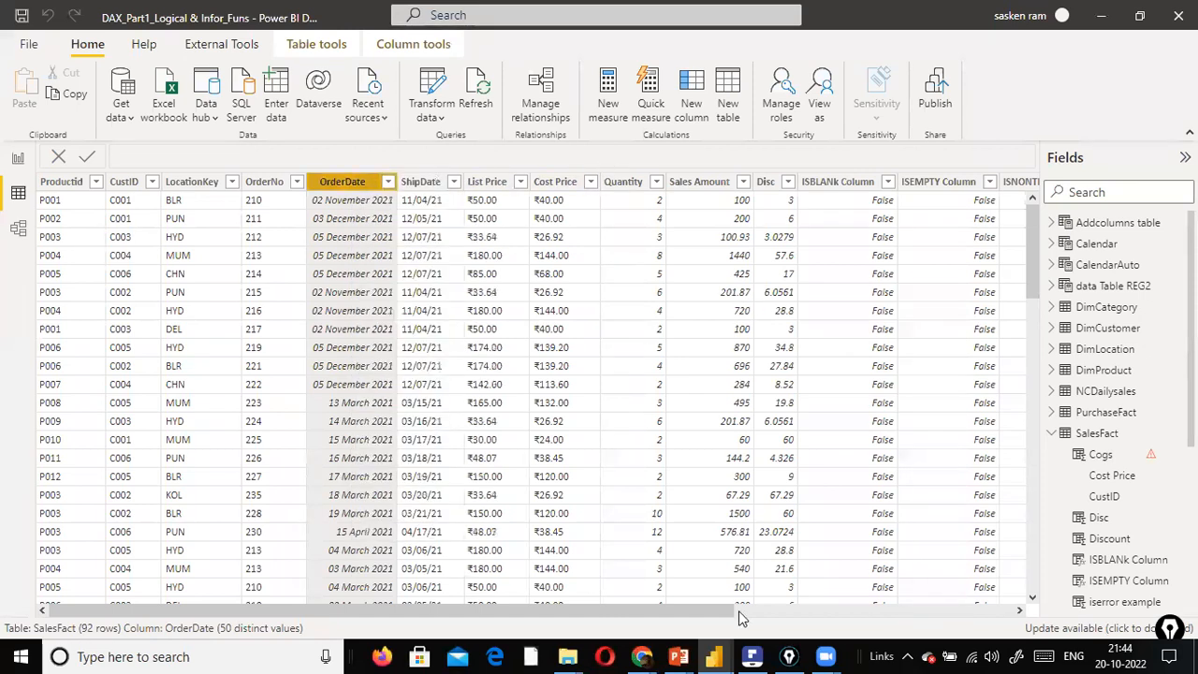
Switch back to the Power Query Editor window and open the SalesFact query at its Cost Price column.
{"action": "mouse_move", "coordinate": [716, 656]}
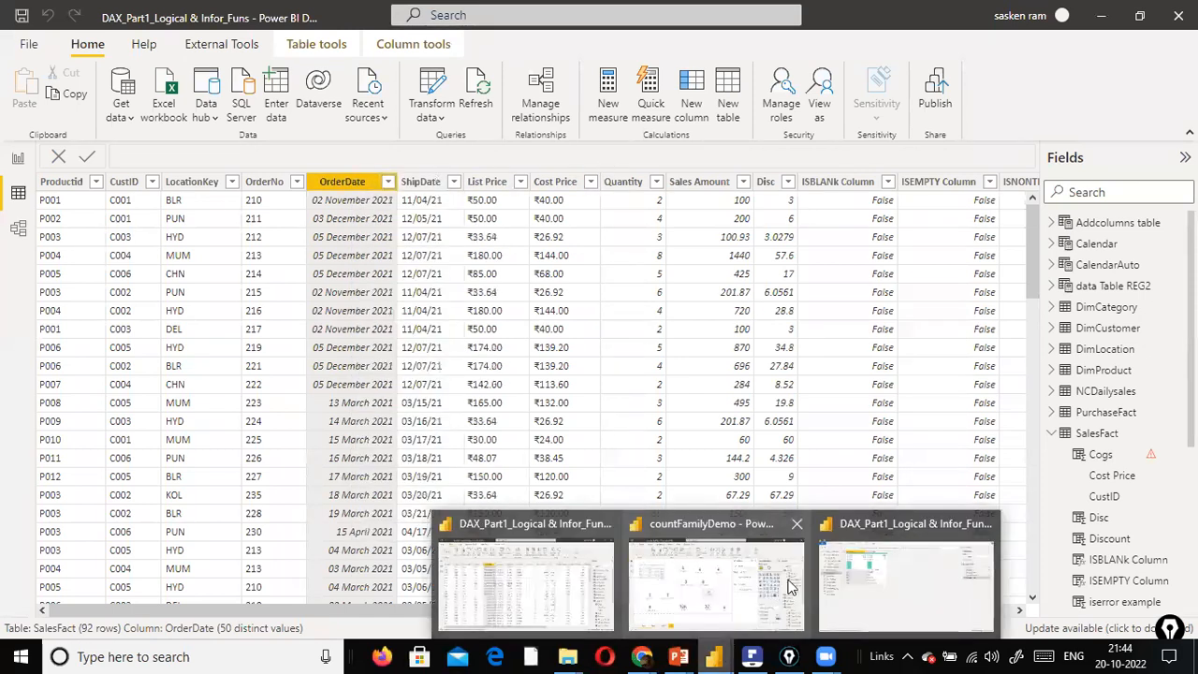
{"action": "left_click", "coordinate": [905, 572]}
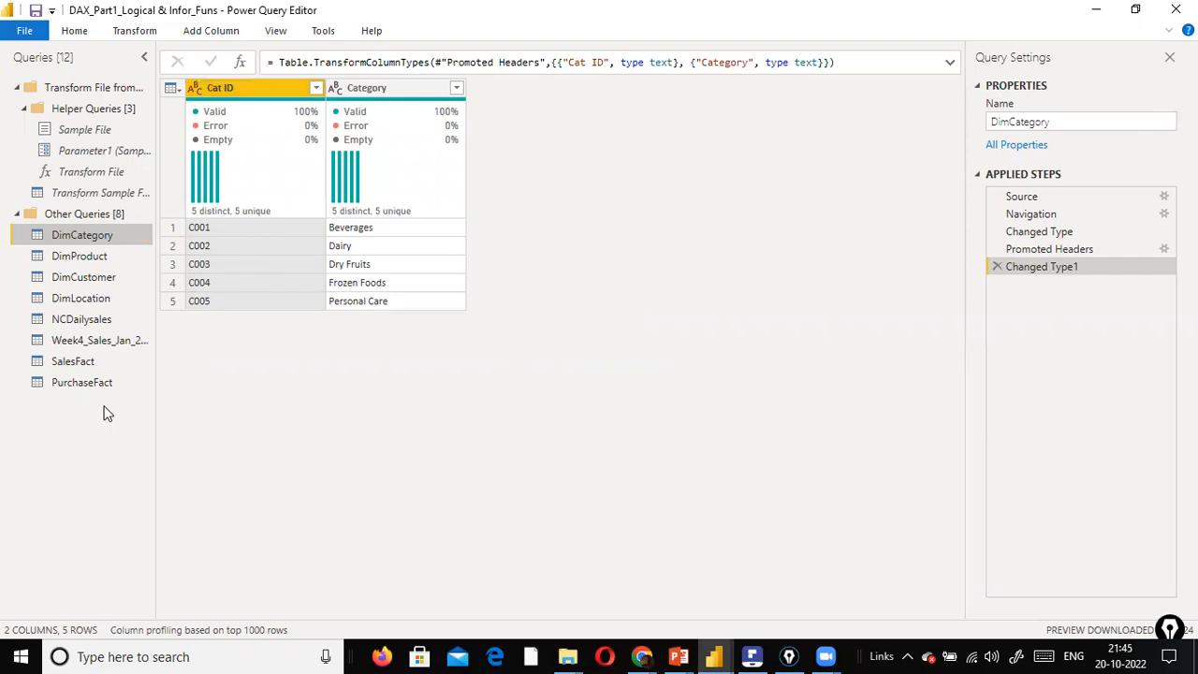
{"action": "left_click", "coordinate": [85, 367]}
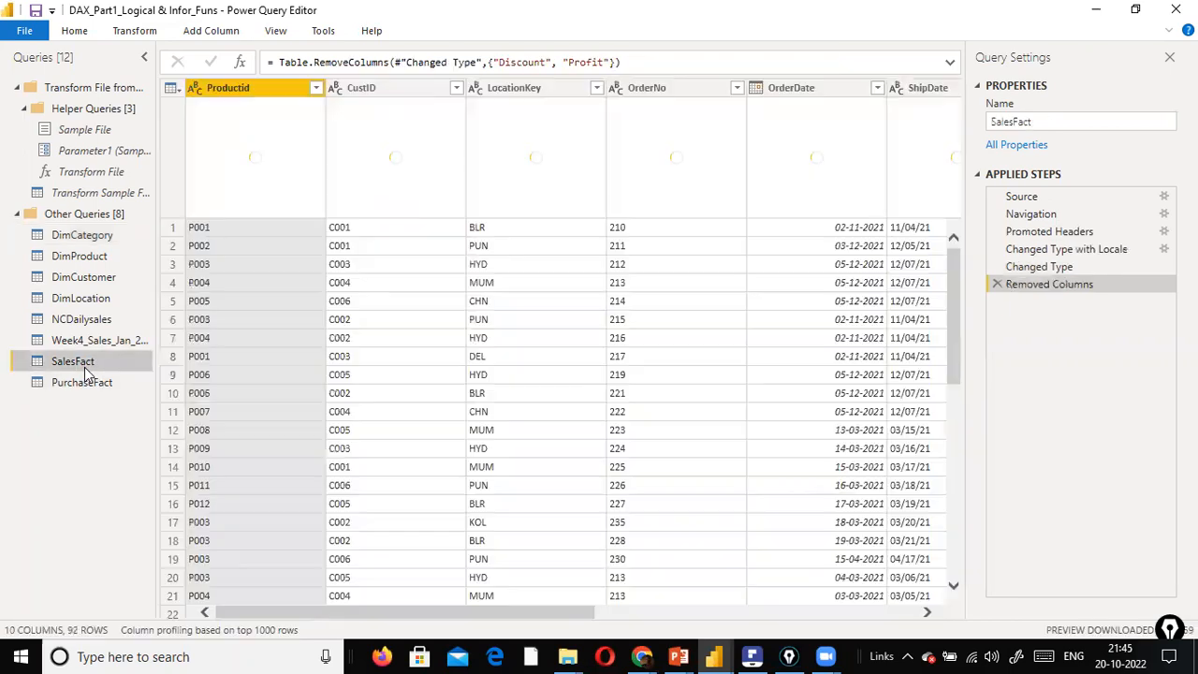
{"action": "left_click_drag", "start_coordinate": [373, 614], "coordinate": [736, 620]}
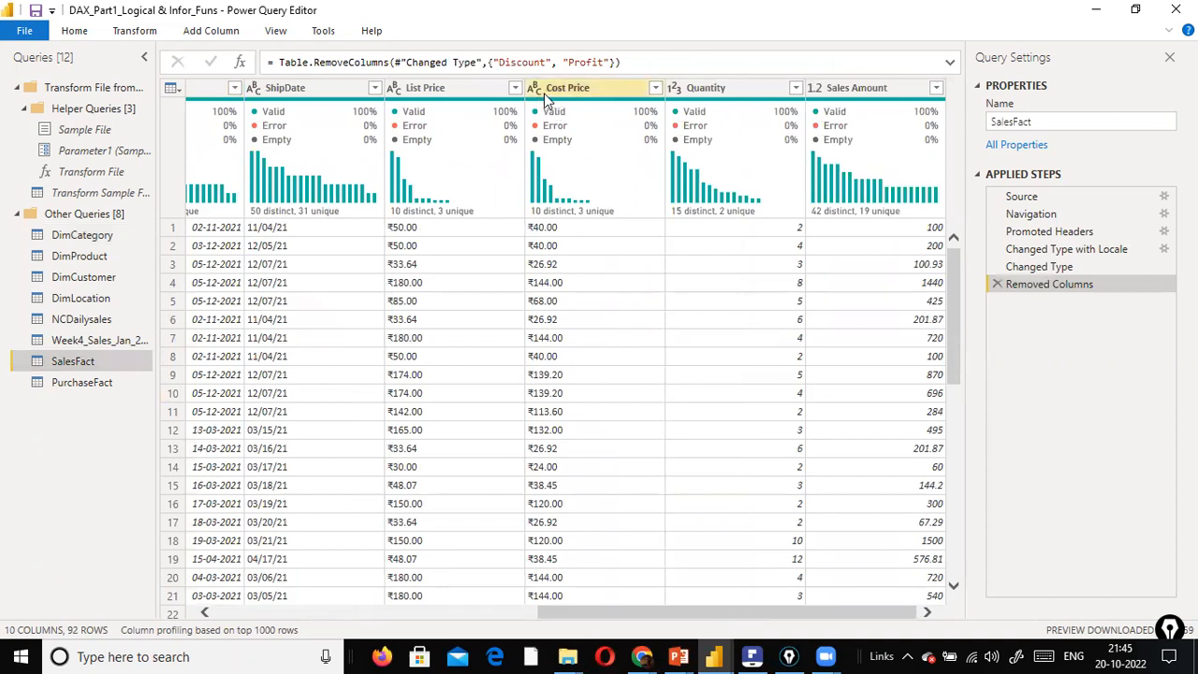
{"action": "right_click", "coordinate": [592, 88]}
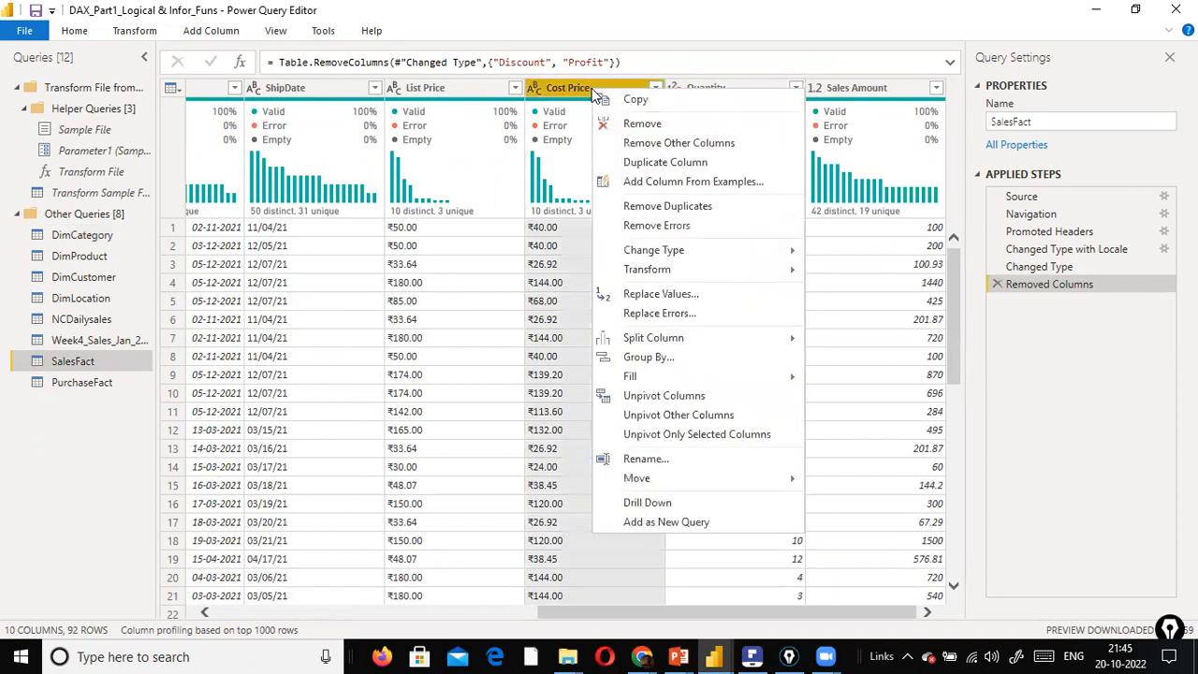
{"action": "left_click", "coordinate": [698, 293]}
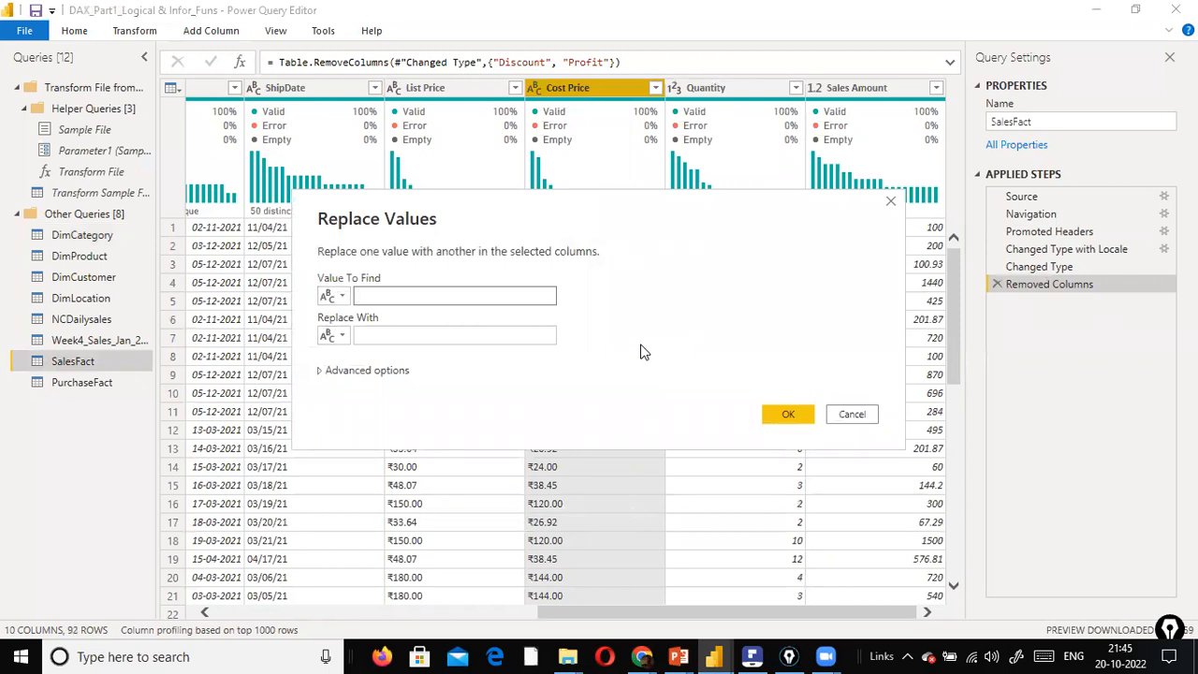
{"action": "left_click", "coordinate": [850, 417]}
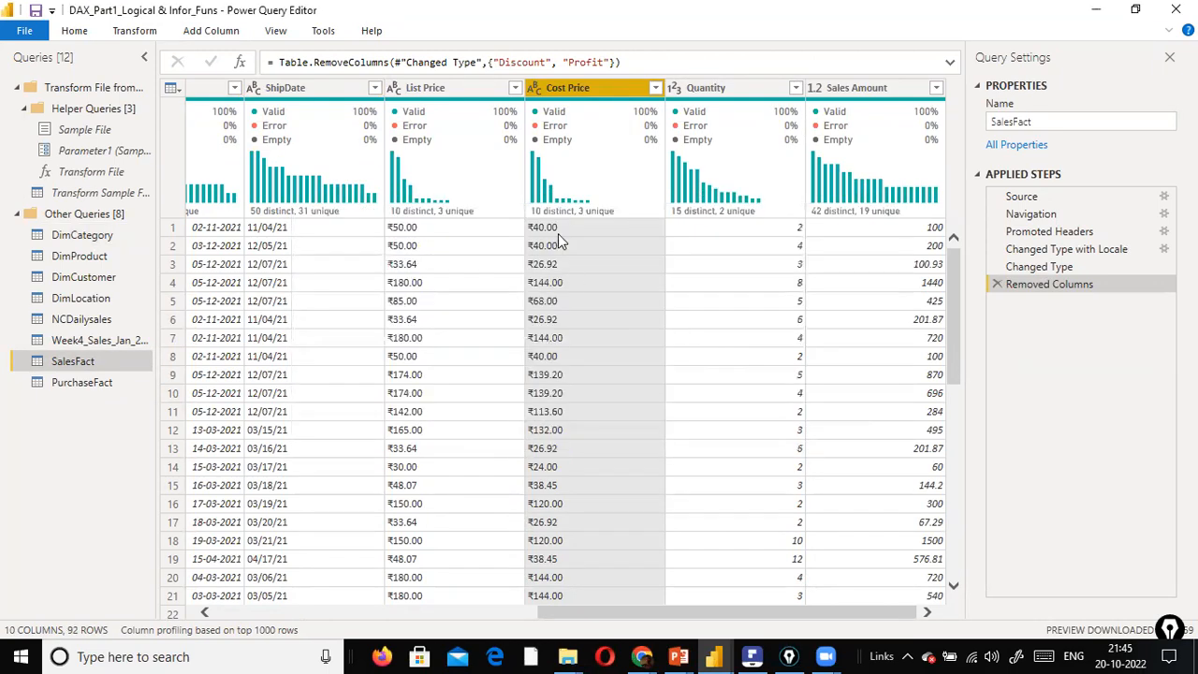
Copy the full text, including the rupee symbol, of the first row's Cost Price value.
{"action": "left_click", "coordinate": [558, 233]}
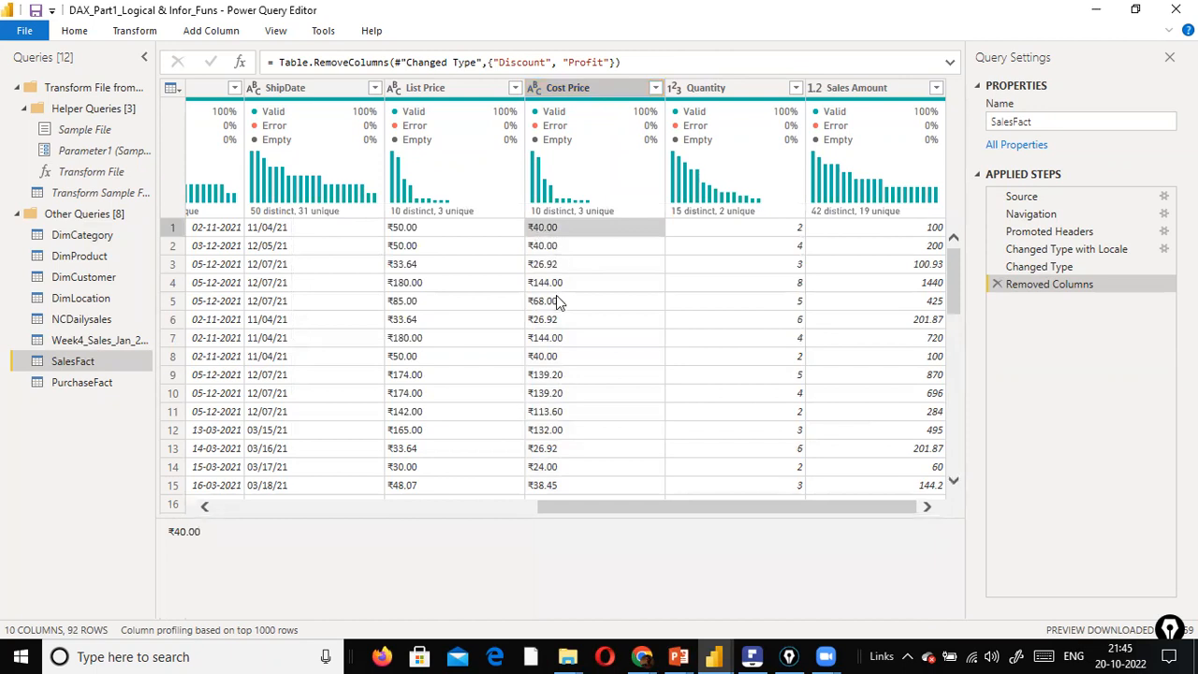
{"action": "left_click_drag", "start_coordinate": [210, 532], "coordinate": [129, 516]}
{"action": "key", "text": "ctrl+c"}
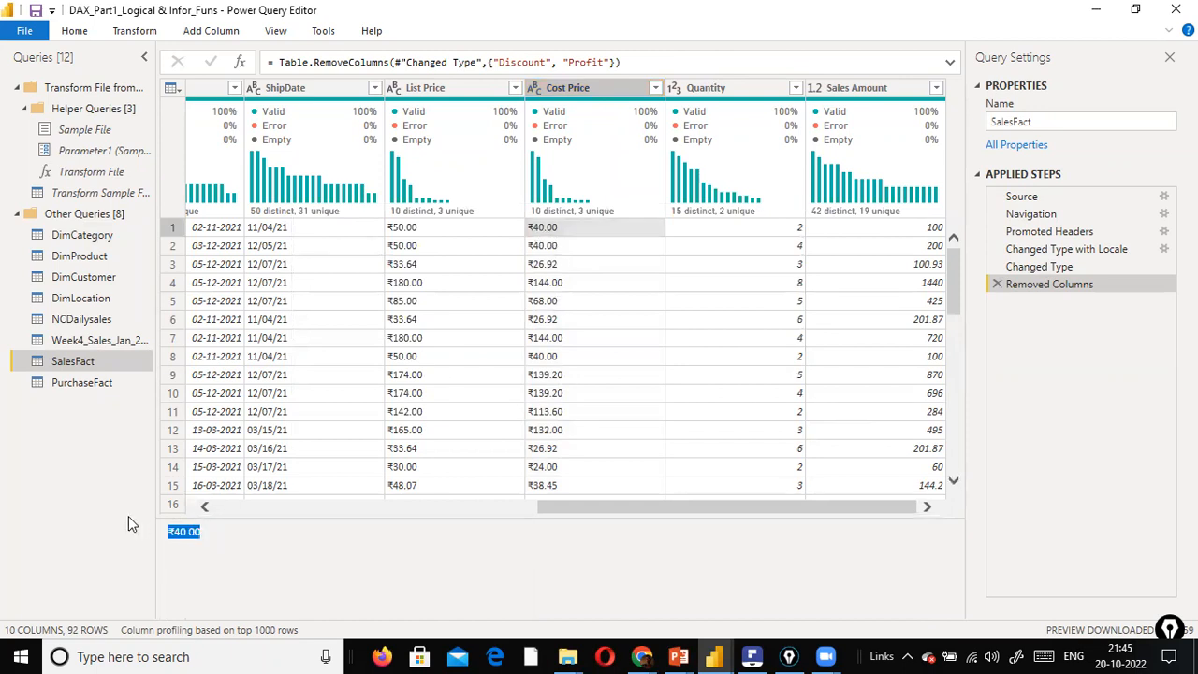
Replace ₹ with an empty value throughout the Cost Price column, trimming the copied text down to just the symbol.
{"action": "left_click", "coordinate": [585, 91]}
{"action": "right_click", "coordinate": [585, 91]}
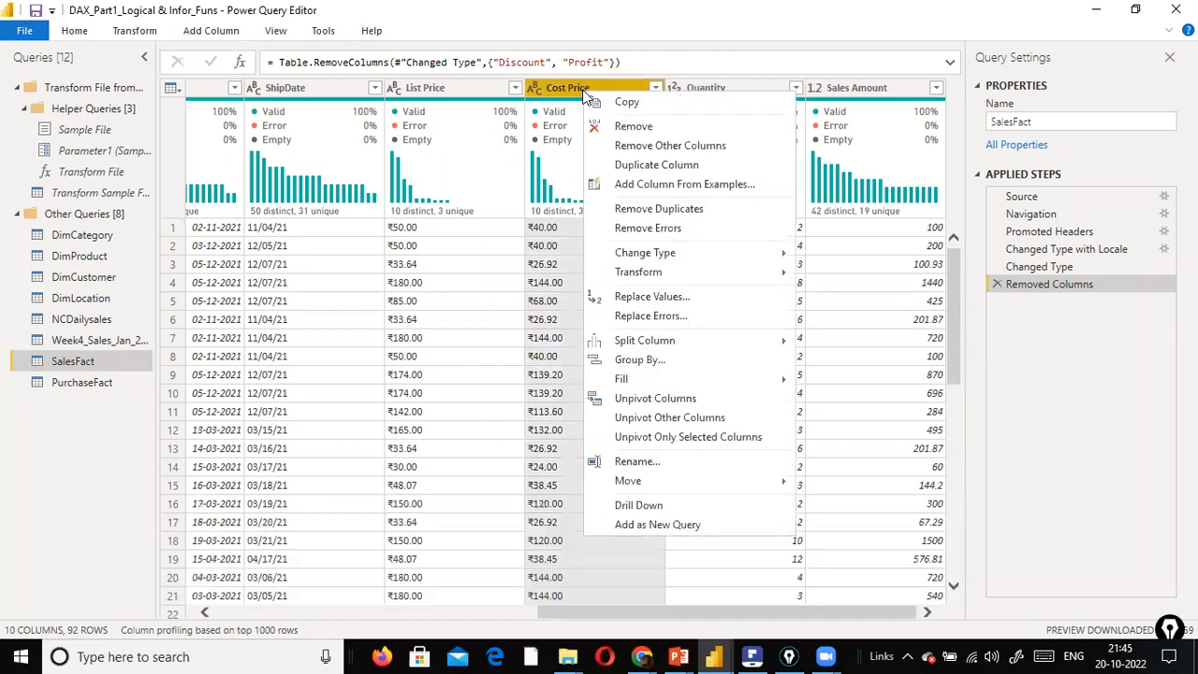
{"action": "left_click", "coordinate": [658, 296]}
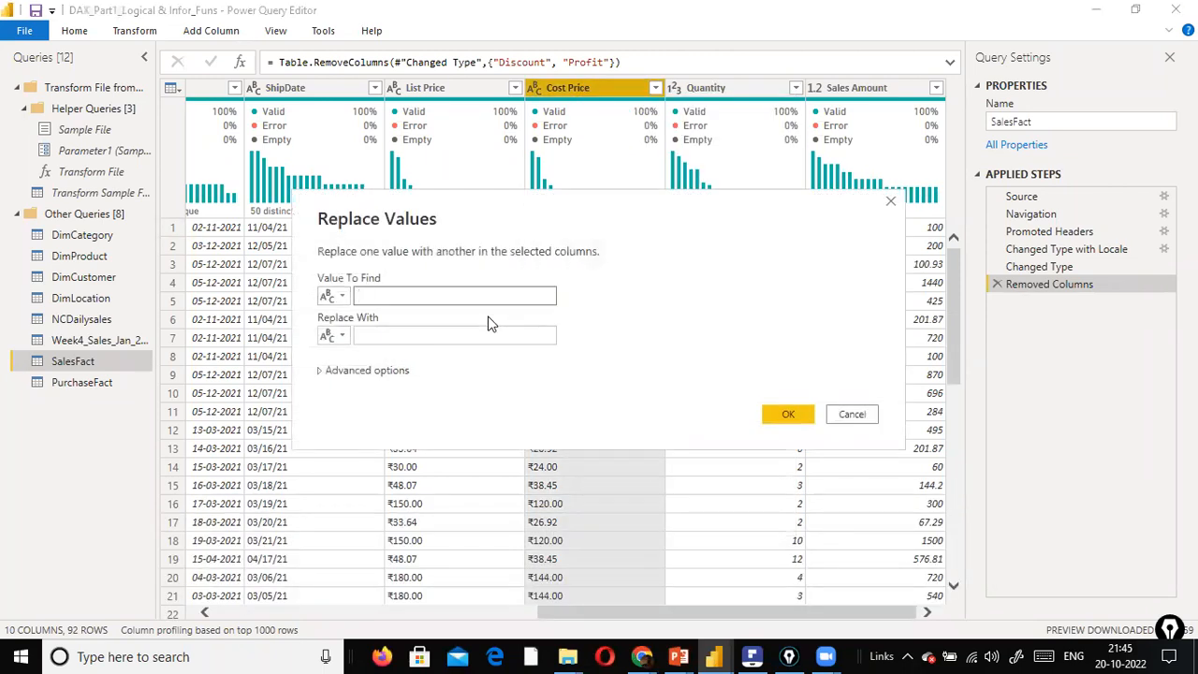
{"action": "left_click", "coordinate": [431, 297]}
{"action": "key", "text": "ctrl+v"}
{"action": "key", "text": "BackSpace"}
{"action": "key", "text": "BackSpace"}
{"action": "key", "text": "BackSpace"}
{"action": "key", "text": "BackSpace"}
{"action": "key", "text": "BackSpace"}
{"action": "left_click", "coordinate": [359, 335]}
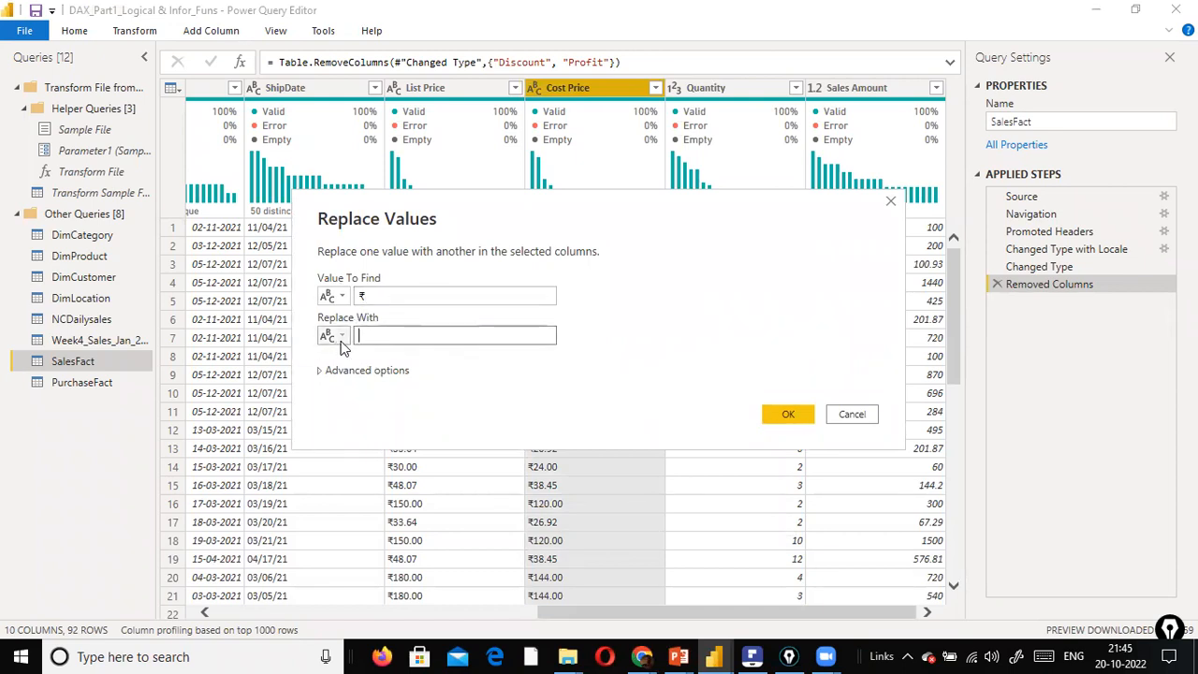
{"action": "left_click", "coordinate": [787, 414]}
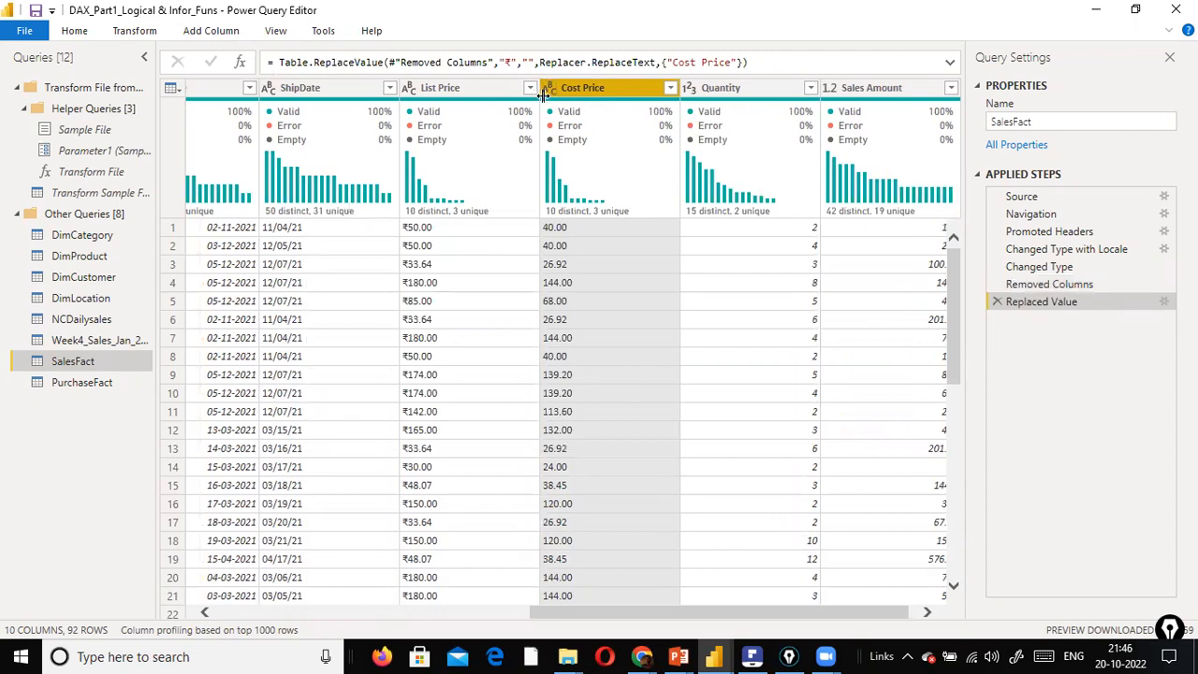
Change the data type of the Cost Price column in the SalesFact query to Decimal Number.
{"action": "mouse_move", "coordinate": [557, 116]}
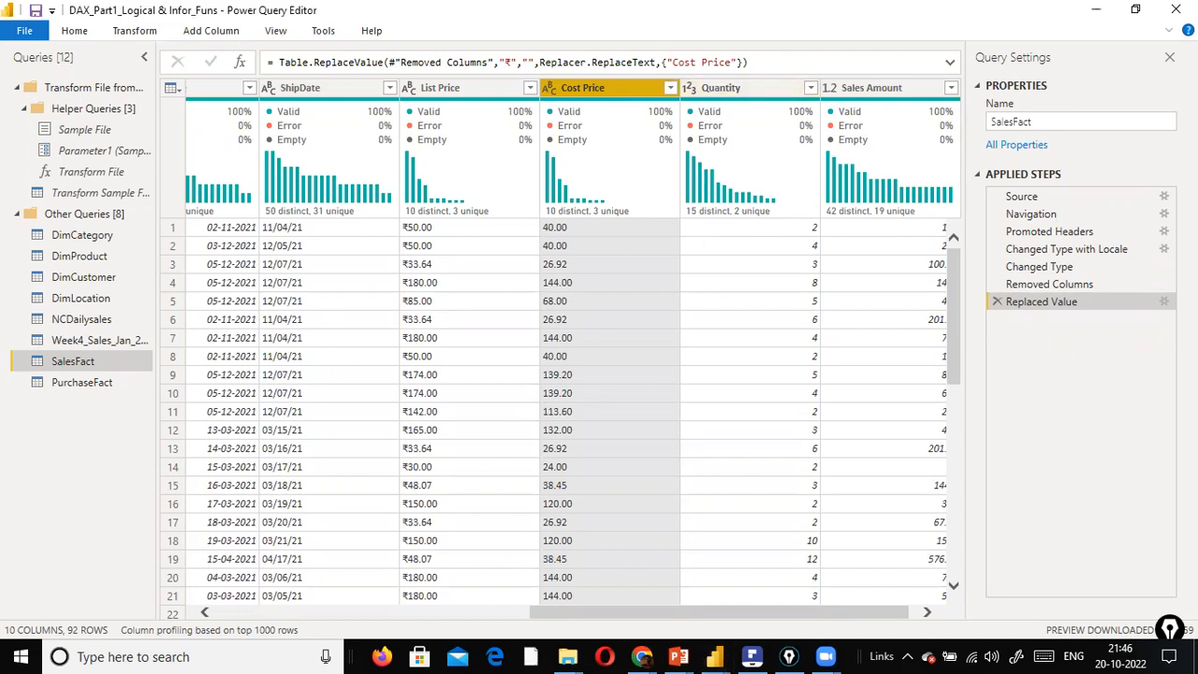
{"action": "left_click", "coordinate": [550, 88]}
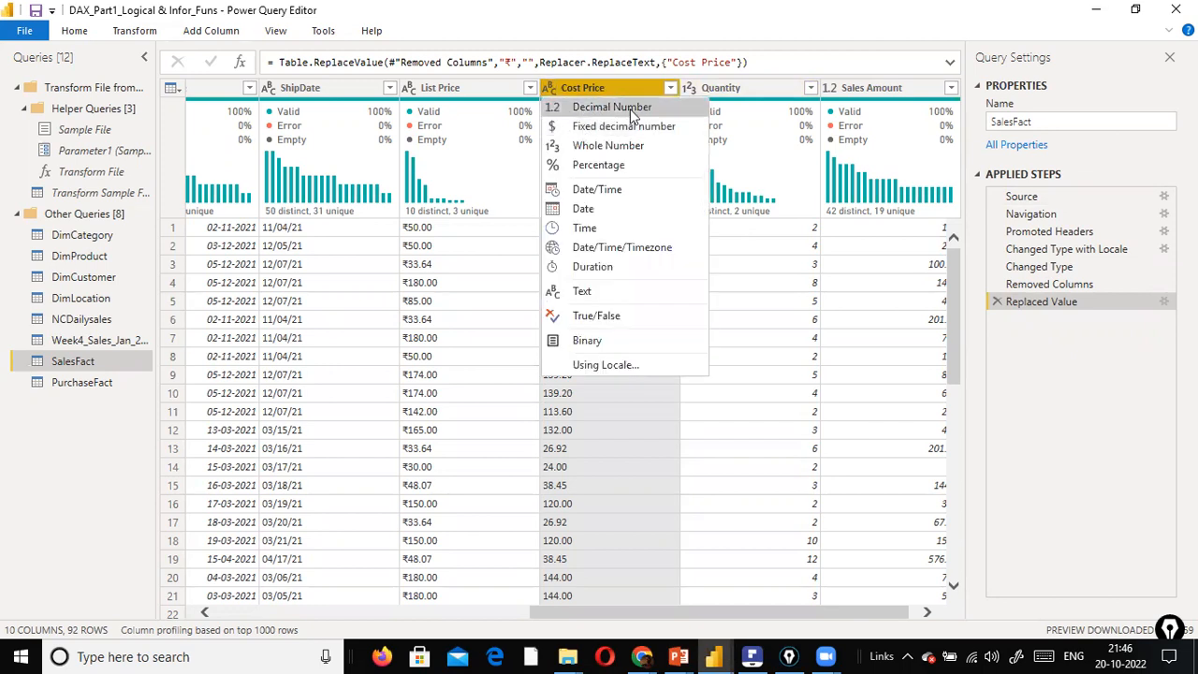
{"action": "left_click", "coordinate": [612, 108]}
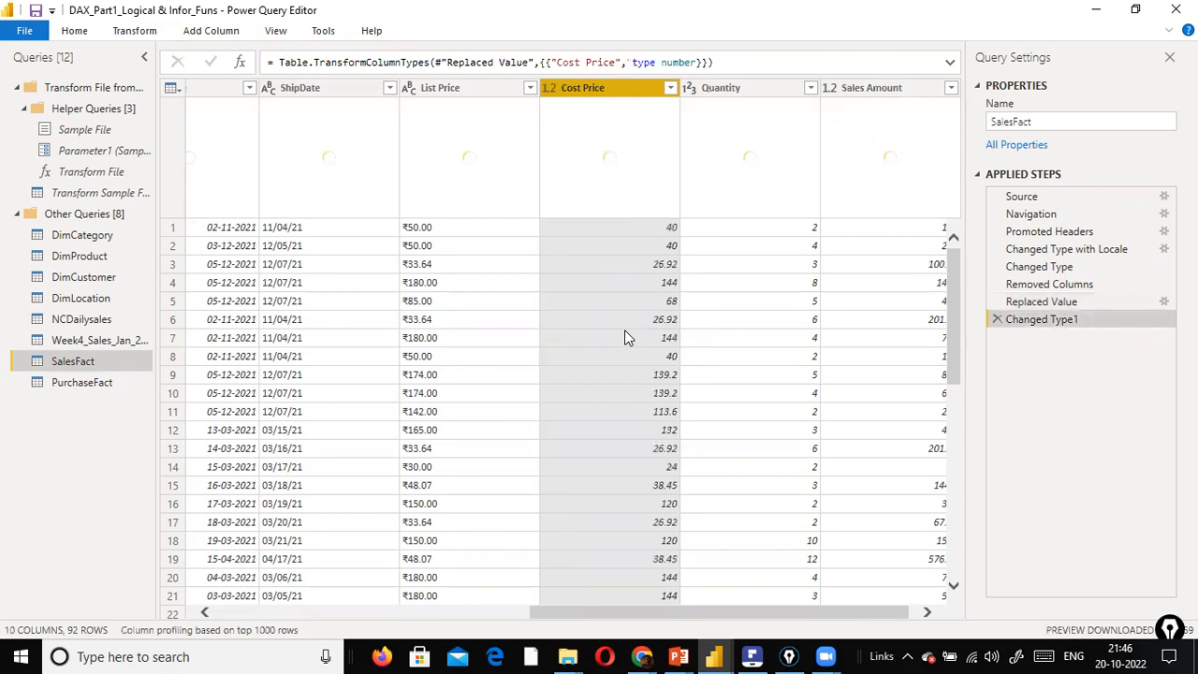
Close the Power Query Editor and apply the pending query changes to the data model.
{"action": "left_click", "coordinate": [21, 35]}
{"action": "left_click", "coordinate": [51, 62]}
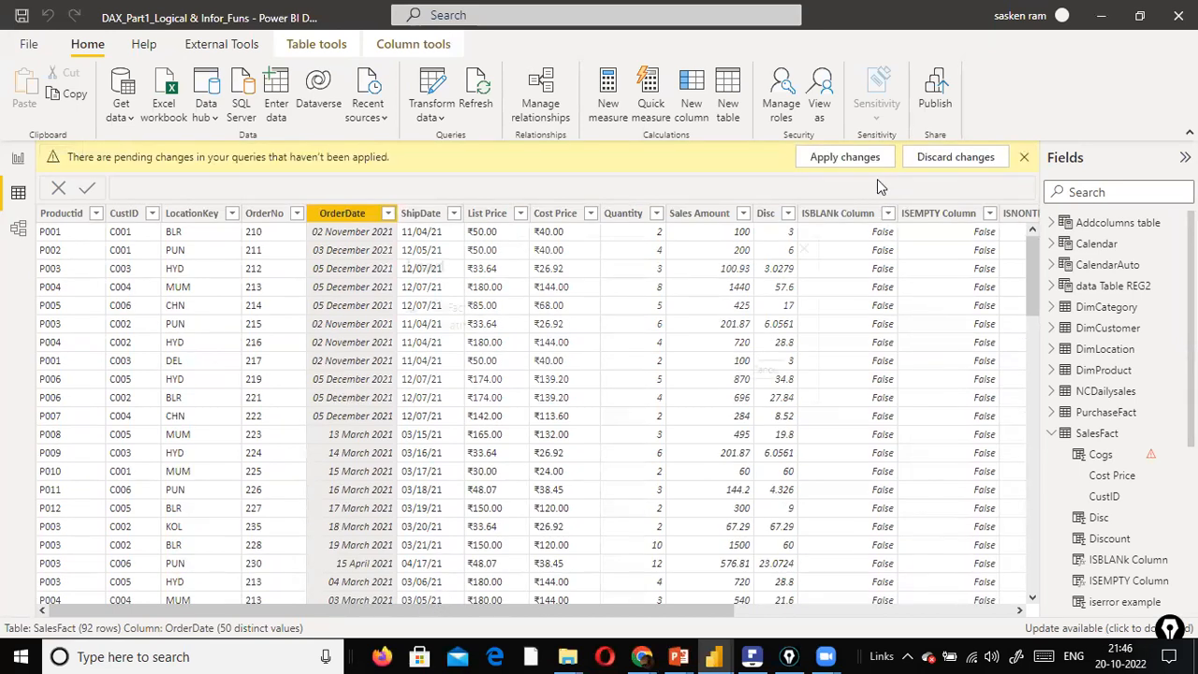
{"action": "left_click", "coordinate": [868, 159]}
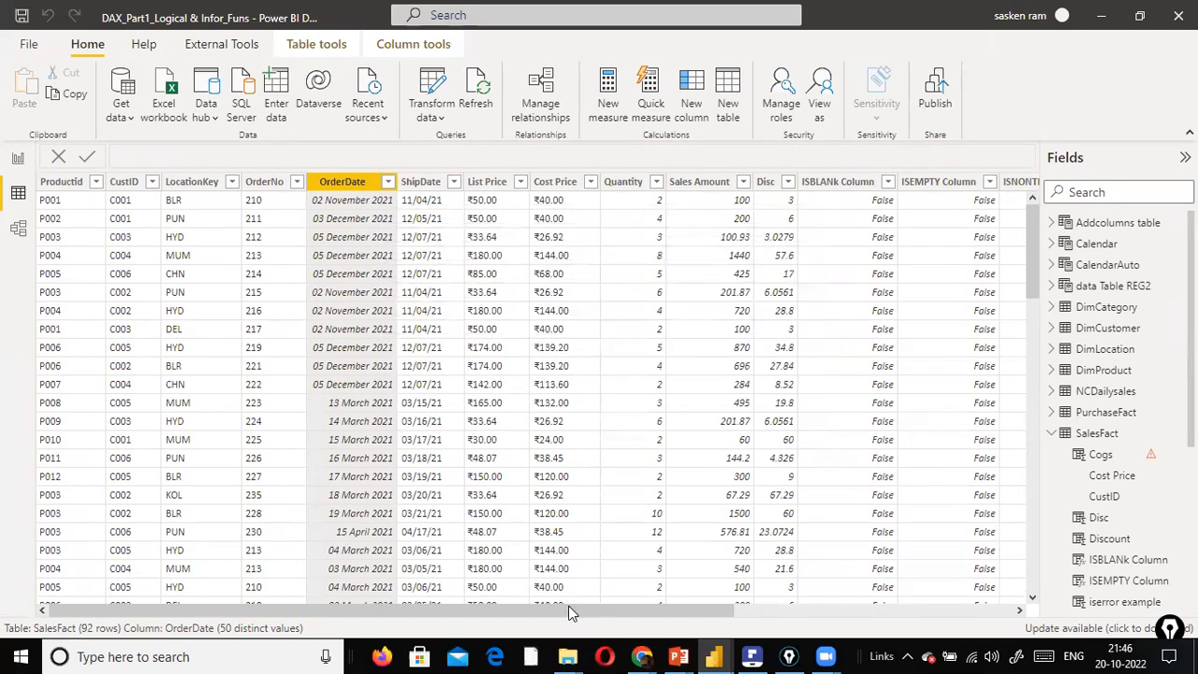
{"action": "left_click", "coordinate": [917, 609]}
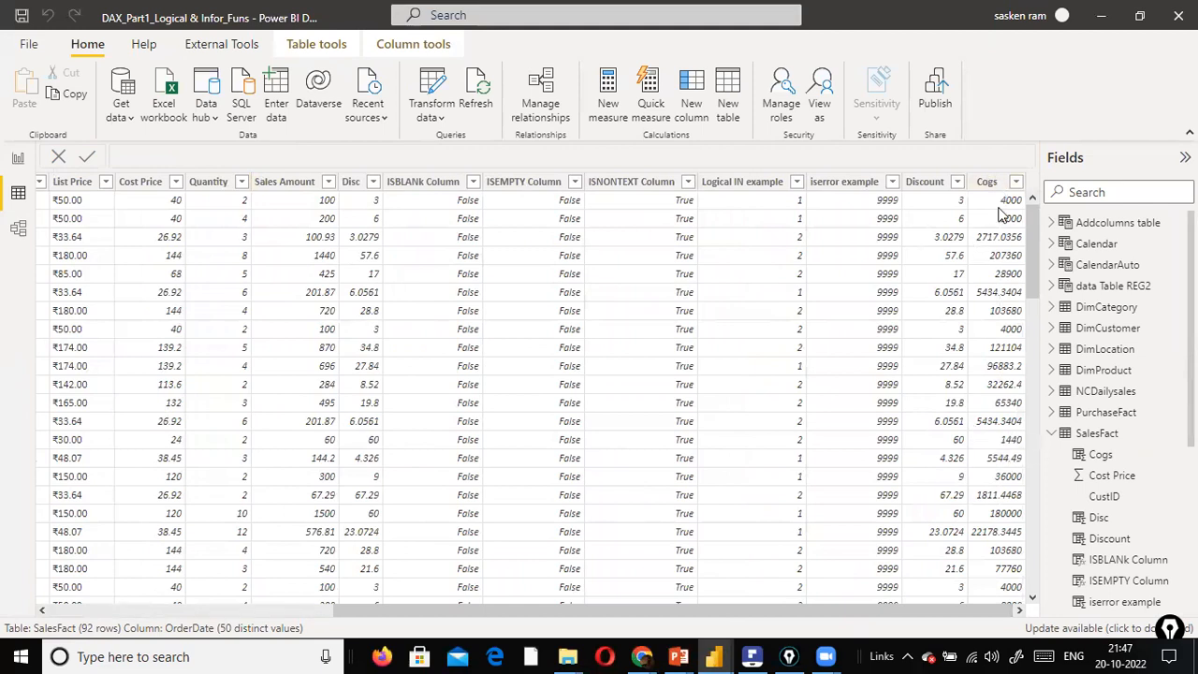
Review the formulas of the Cogs and Discount calculated columns in SalesFact.
{"action": "left_click", "coordinate": [988, 181]}
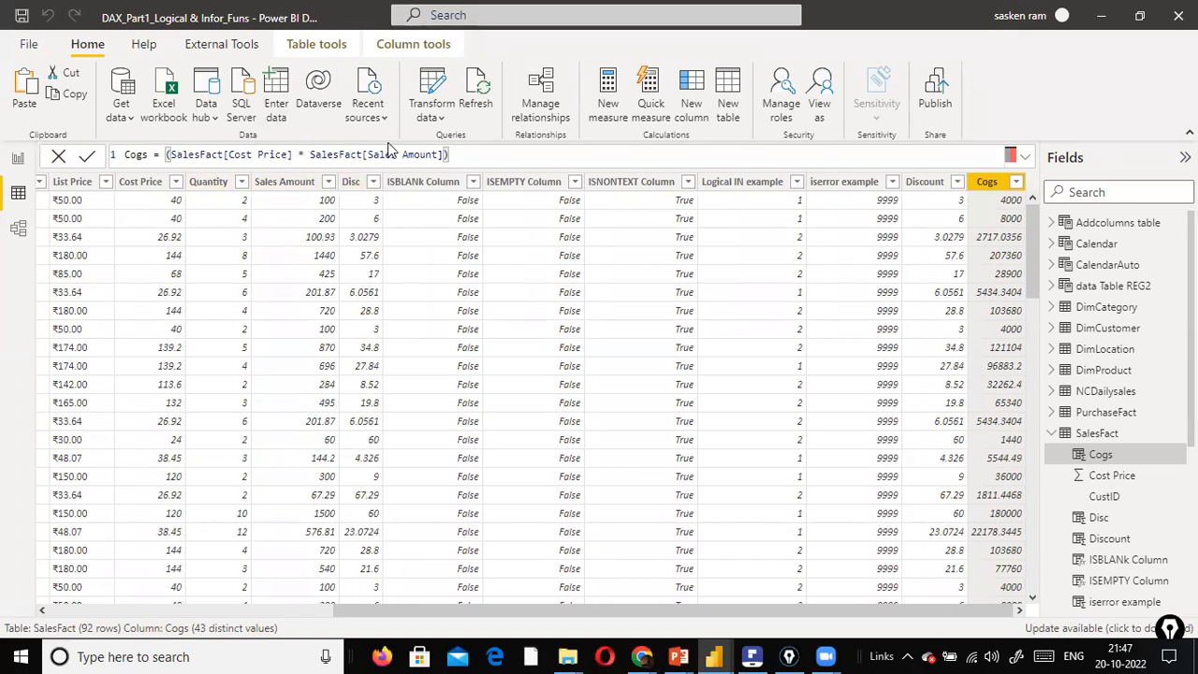
{"action": "double_click", "coordinate": [146, 157]}
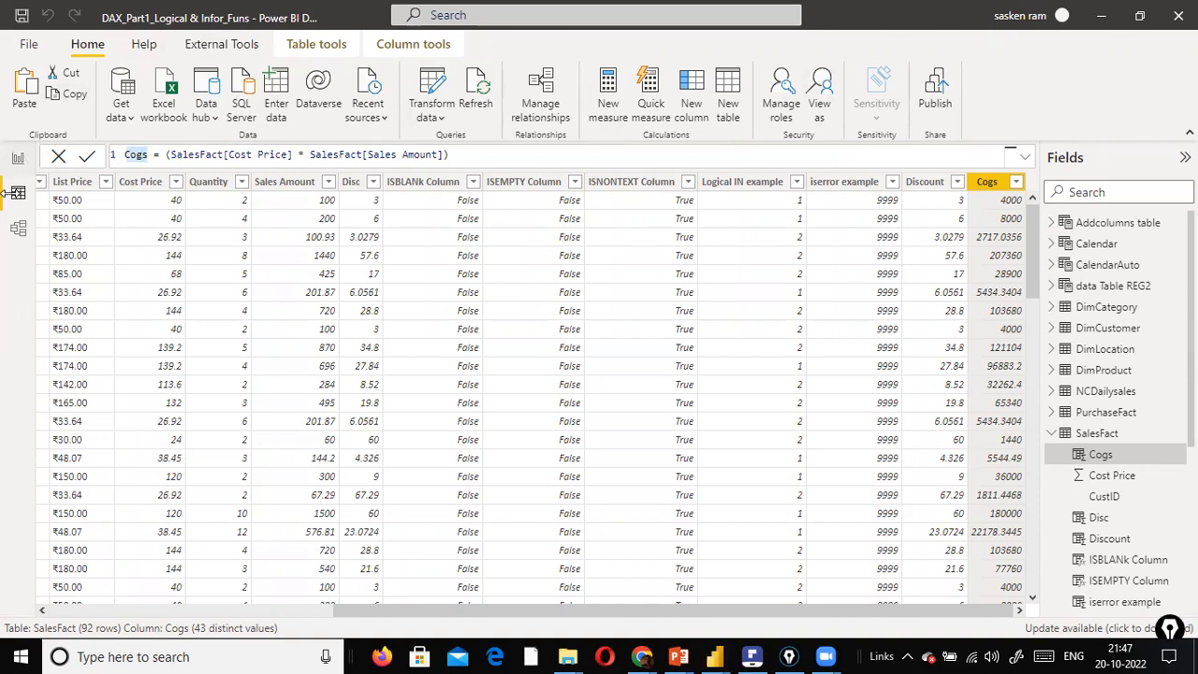
{"action": "left_click", "coordinate": [58, 158]}
{"action": "left_click", "coordinate": [947, 184]}
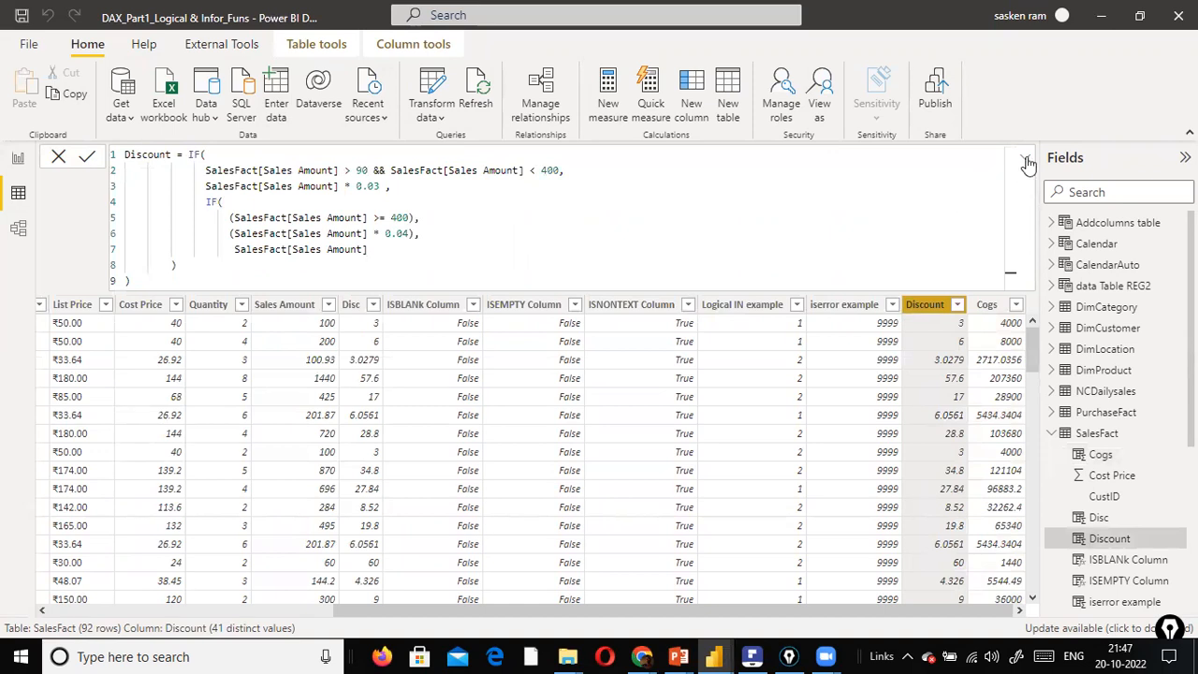
{"action": "left_click", "coordinate": [1025, 159]}
Add a calculated column named Profit to SalesFact, beginning its formula with SalesFact[Sales Amount] and a minus sign.
{"action": "left_click", "coordinate": [208, 182]}
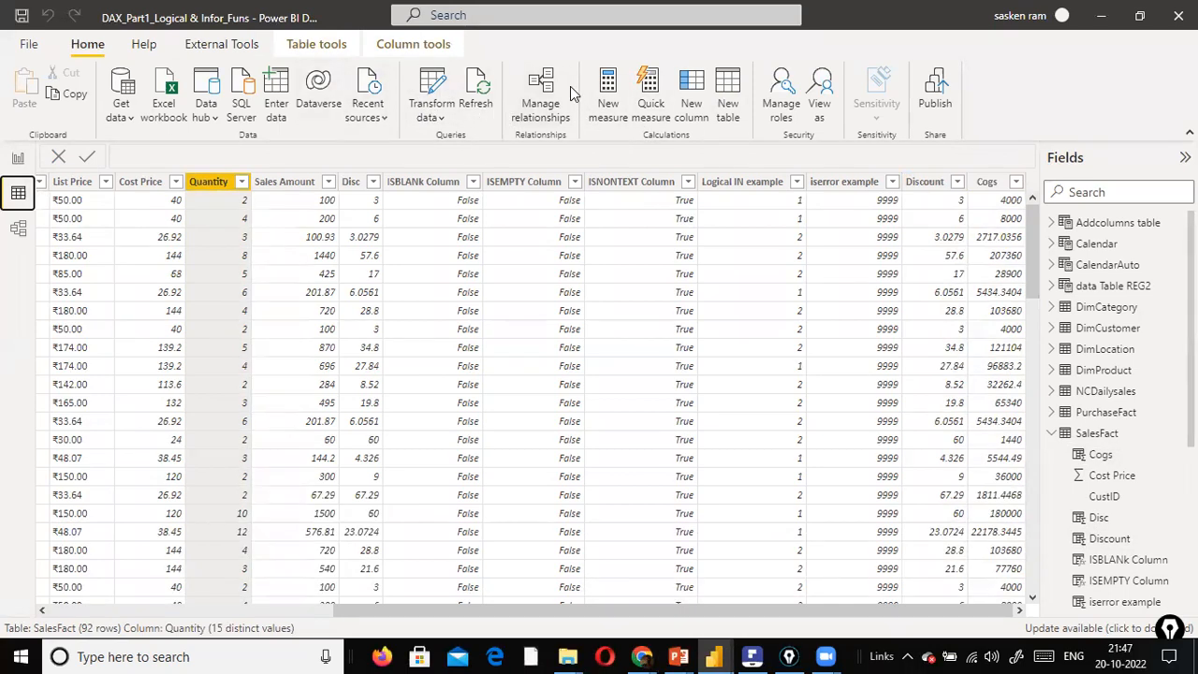
{"action": "left_click", "coordinate": [413, 51]}
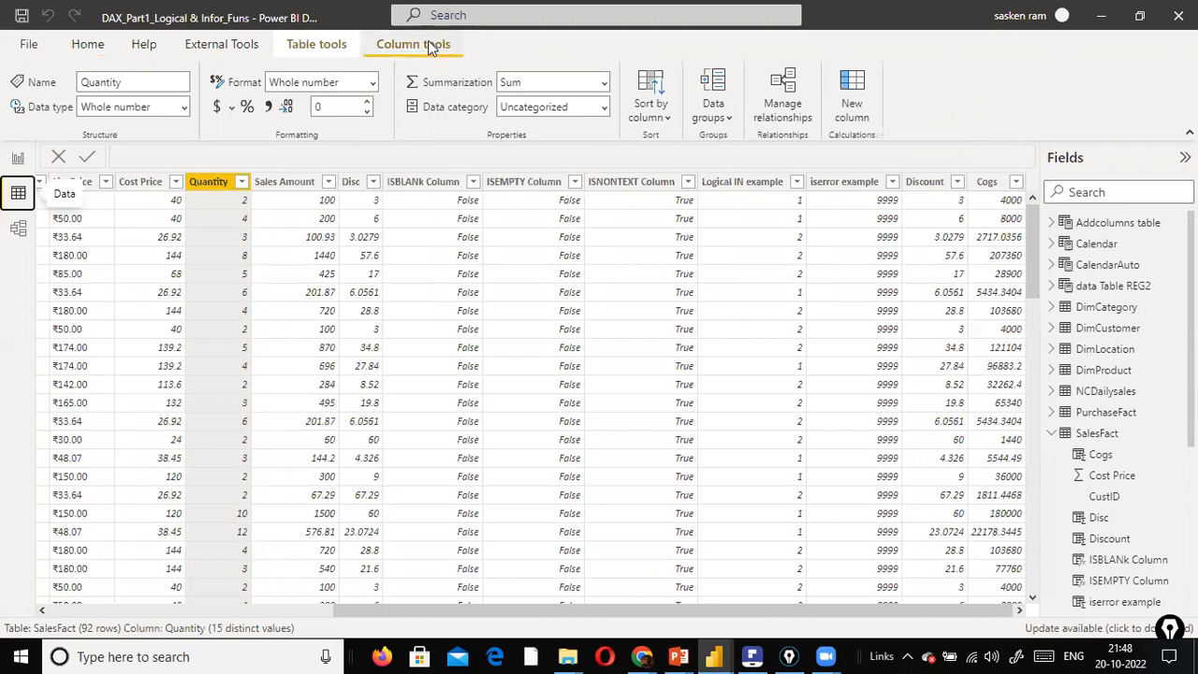
{"action": "left_click", "coordinate": [852, 110]}
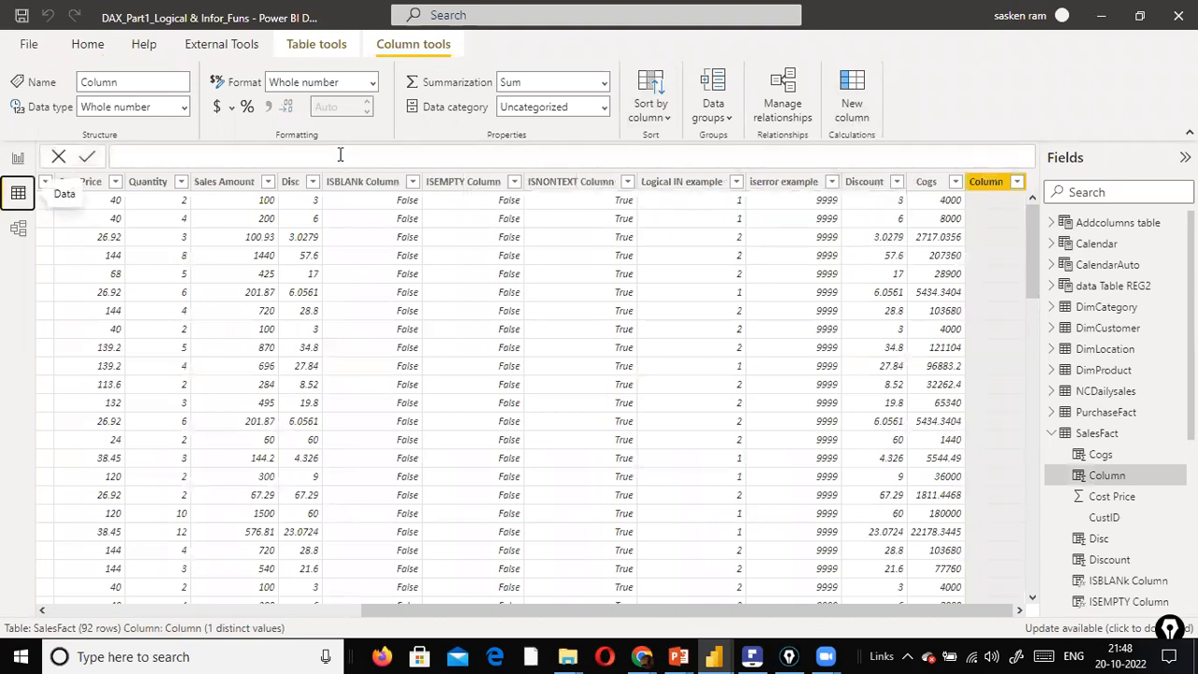
{"action": "type", "text": "Profit = sales amo"}
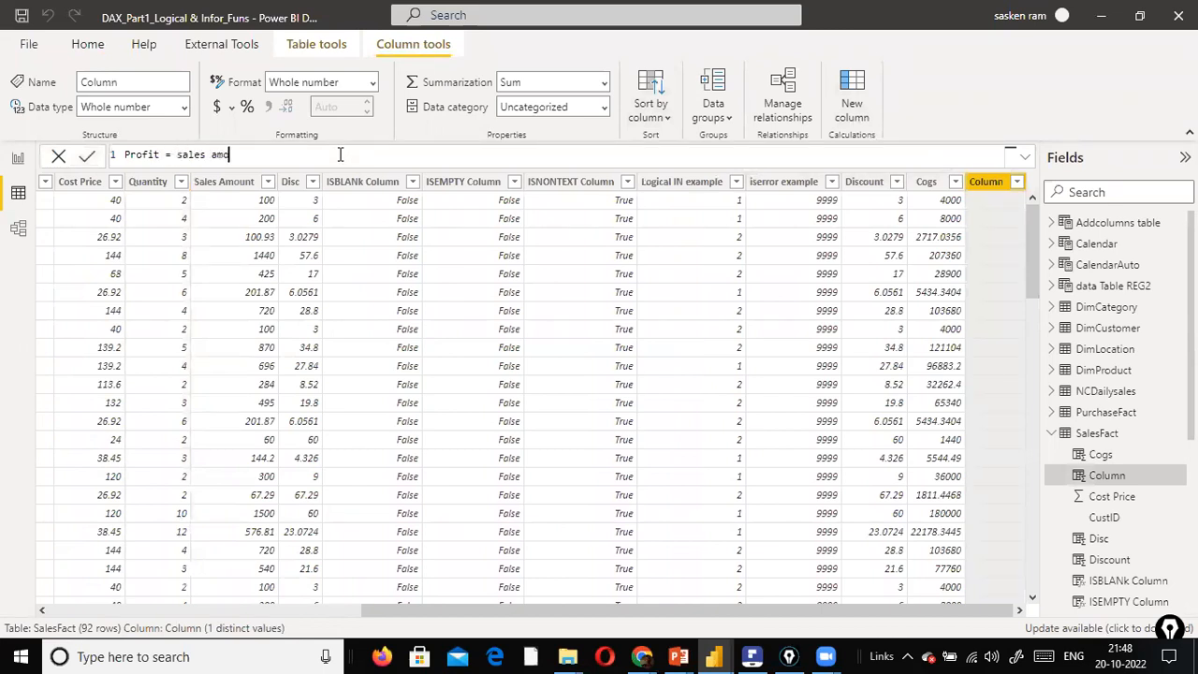
{"action": "type", "text": "unt"}
{"action": "key", "text": "BackSpace"}
{"action": "key", "text": "BackSpace"}
{"action": "key", "text": "BackSpace"}
{"action": "key", "text": "BackSpace"}
{"action": "key", "text": "BackSpace"}
{"action": "key", "text": "BackSpace"}
{"action": "key", "text": "BackSpace"}
{"action": "key", "text": "BackSpace"}
{"action": "key", "text": "BackSpace"}
{"action": "key", "text": "BackSpace"}
{"action": "key", "text": "BackSpace"}
{"action": "key", "text": "BackSpace"}
{"action": "type", "text": "SalesFact(sales"}
{"action": "key", "text": "BackSpace"}
{"action": "key", "text": "BackSpace"}
{"action": "key", "text": "BackSpace"}
{"action": "key", "text": "BackSpace"}
{"action": "type", "text": "[Sales Amorunt] ("}
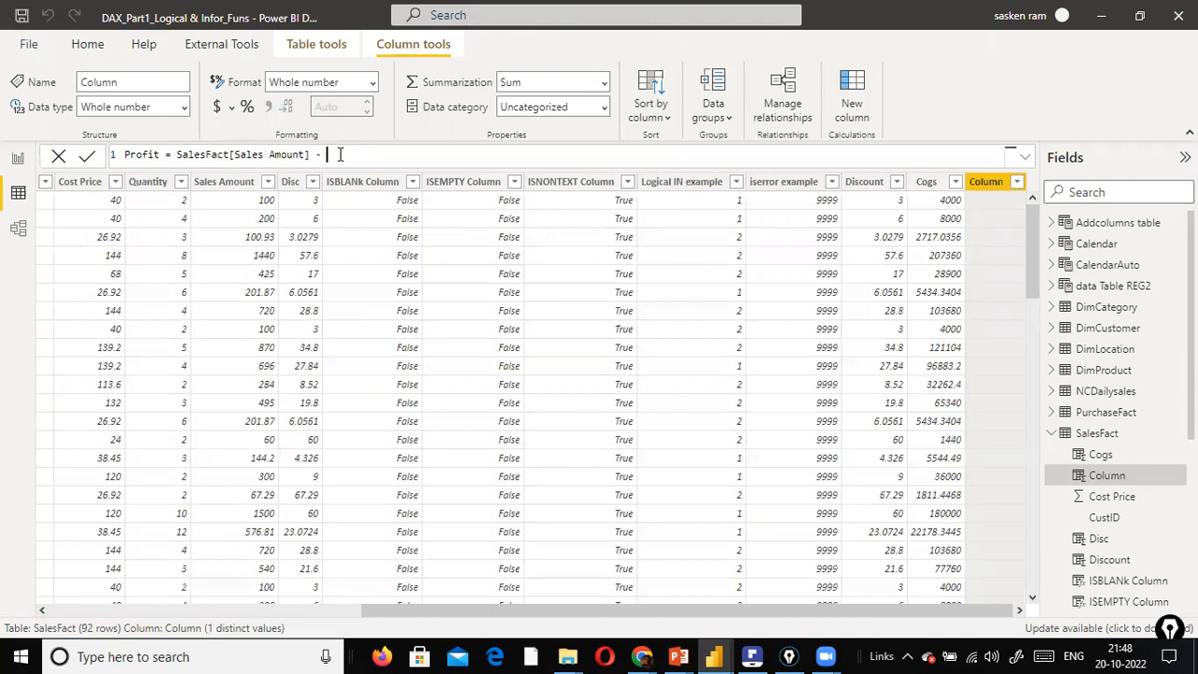
Complete the Profit formula as (SalesFact[Sales Amount] - SalesFact[Cogs]), enclosed in parentheses, and commit it.
{"action": "type", "text": "SalesFact[Cogs])"}
{"action": "key", "text": "ctrl+Left"}
{"action": "key", "text": "ctrl+Left"}
{"action": "key", "text": "ctrl+Left"}
{"action": "key", "text": "ctrl+Left"}
{"action": "key", "text": "ctrl+Left"}
{"action": "key", "text": "ctrl+Left"}
{"action": "key", "text": "ctrl+Left"}
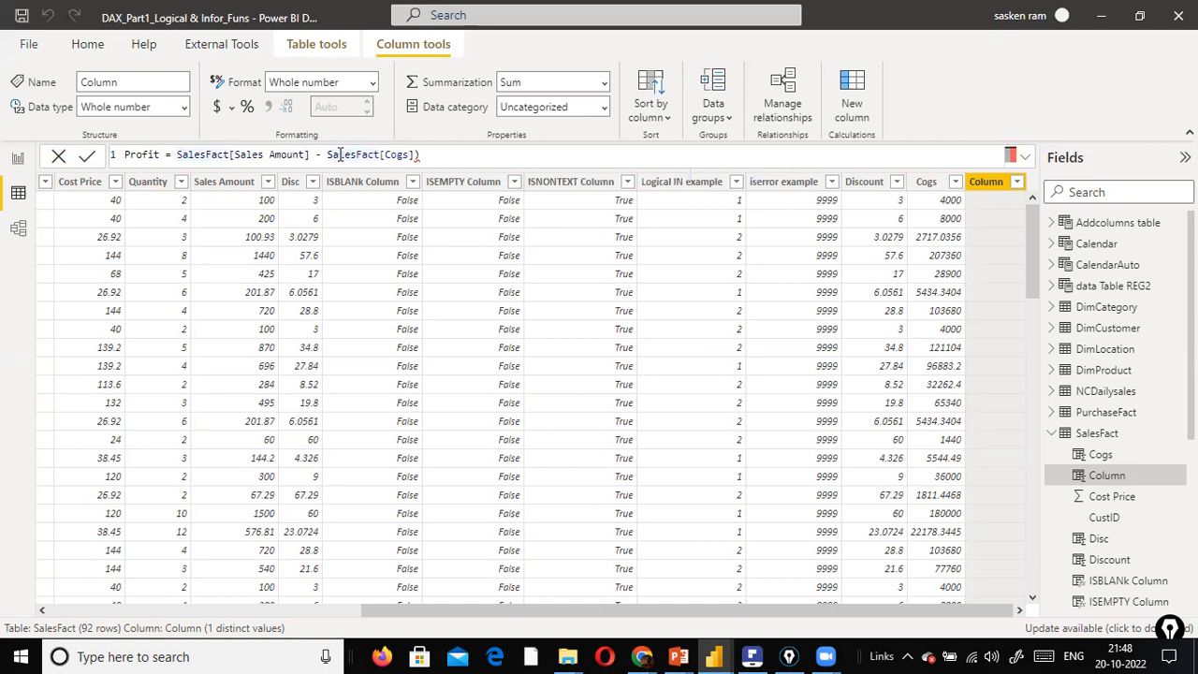
{"action": "type", "text": "("}
{"action": "key", "text": "End"}
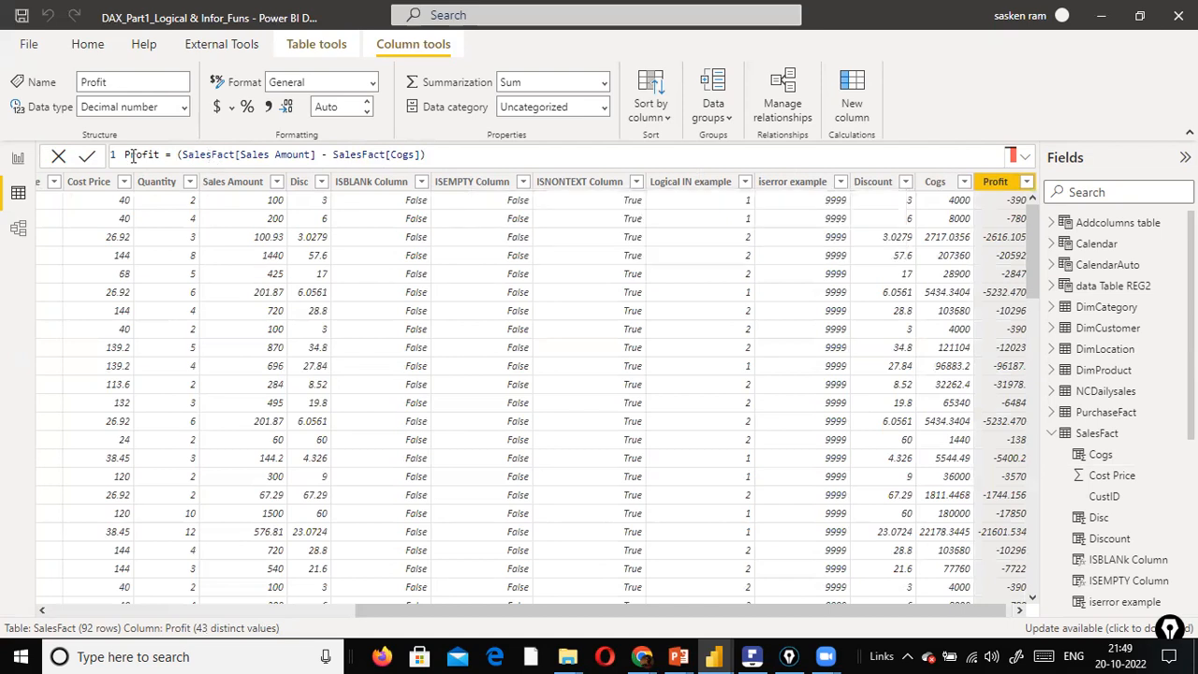
Check the Profit values and correct the Cogs formula to (SalesFact[Cost Price] * SalesFact[Quantity]).
{"action": "left_click_drag", "start_coordinate": [165, 152], "coordinate": [79, 157]}
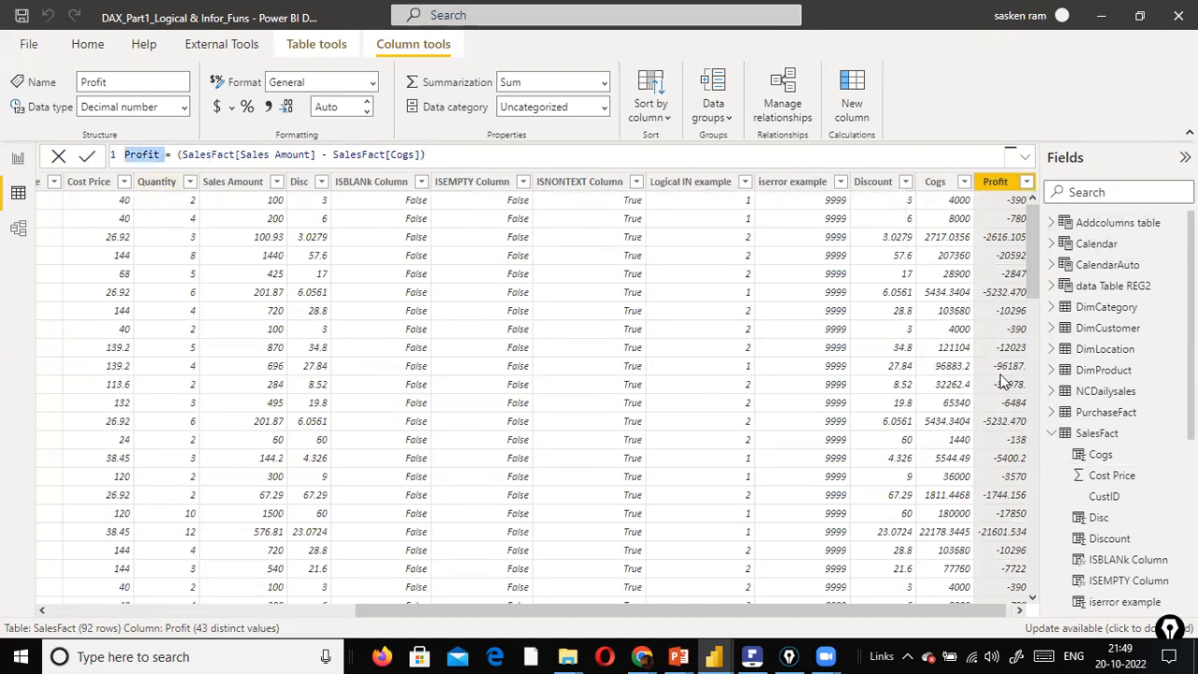
{"action": "scroll", "coordinate": [1017, 351], "scroll_direction": "down", "scroll_amount": 3}
{"action": "left_click_drag", "start_coordinate": [1017, 351], "coordinate": [1018, 350]}
{"action": "scroll", "coordinate": [1017, 351], "scroll_direction": "up", "scroll_amount": 3}
{"action": "left_click", "coordinate": [948, 190]}
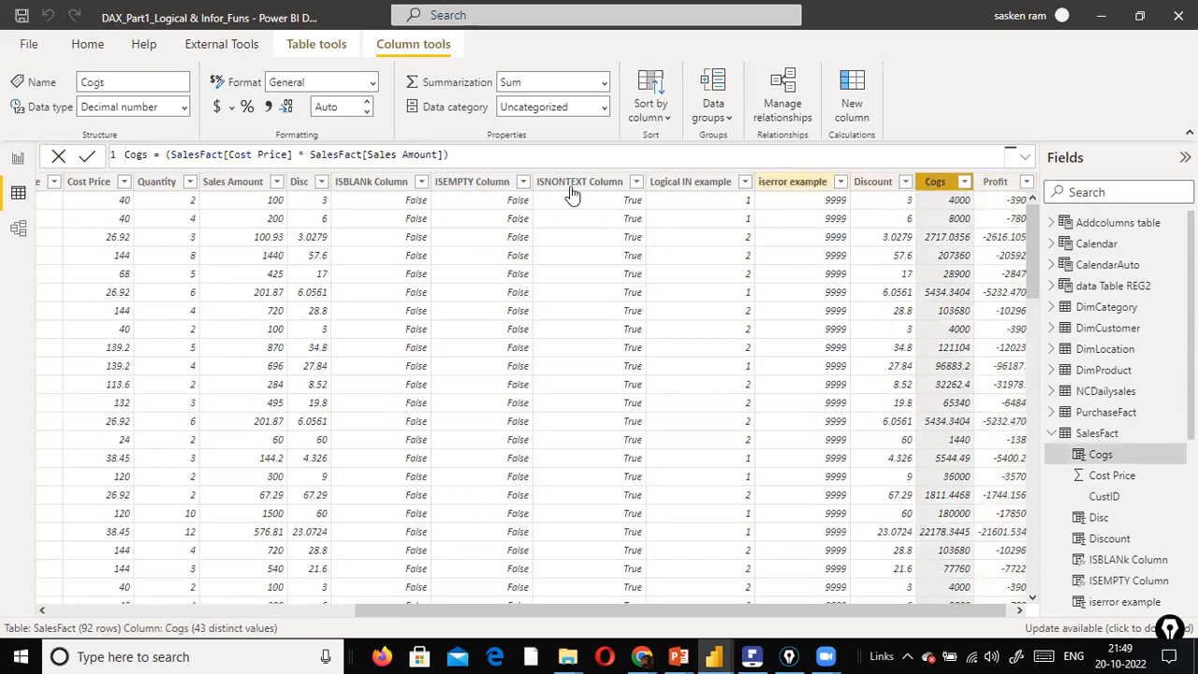
{"action": "double_click", "coordinate": [389, 154]}
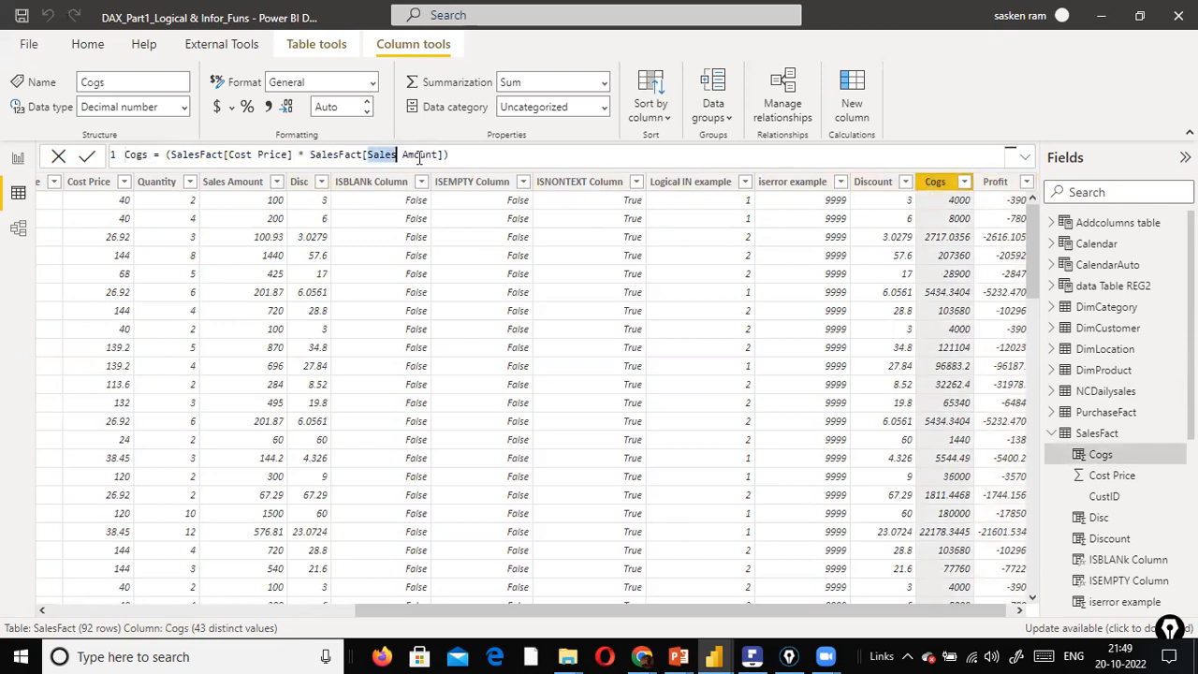
{"action": "key", "text": "ctrl+shift+Right"}
{"action": "type", "text": "q"}
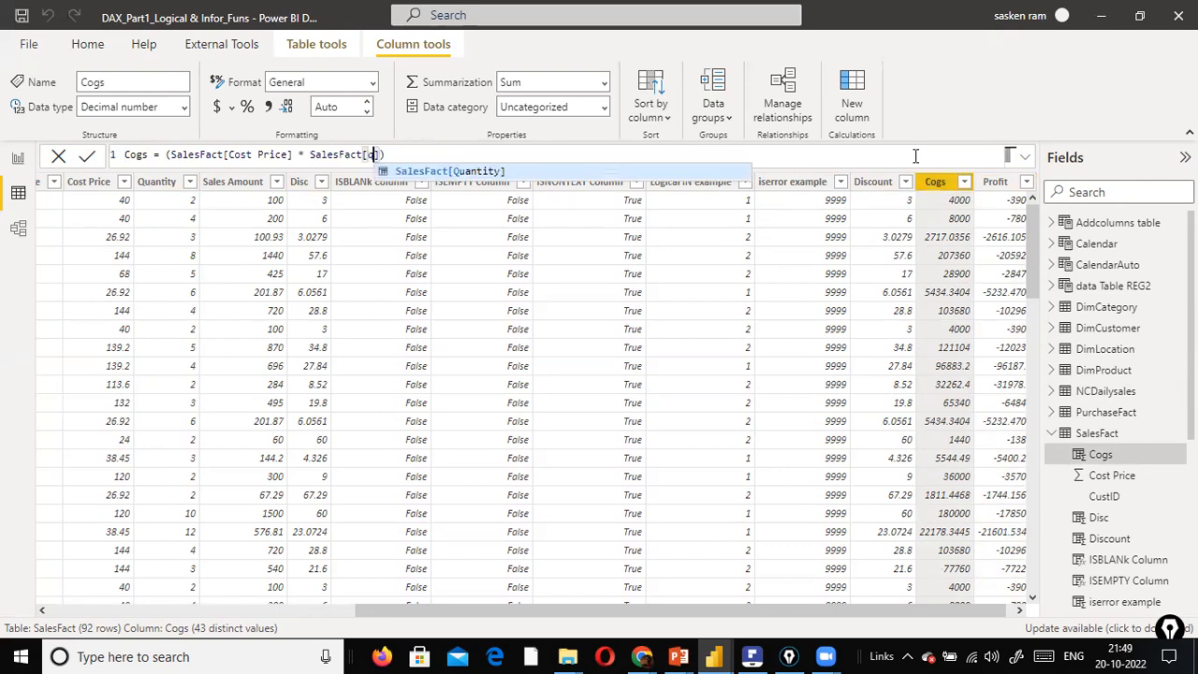
{"action": "key", "text": "End"}
{"action": "key", "text": "BackSpace"}
{"action": "key", "text": "BackSpace"}
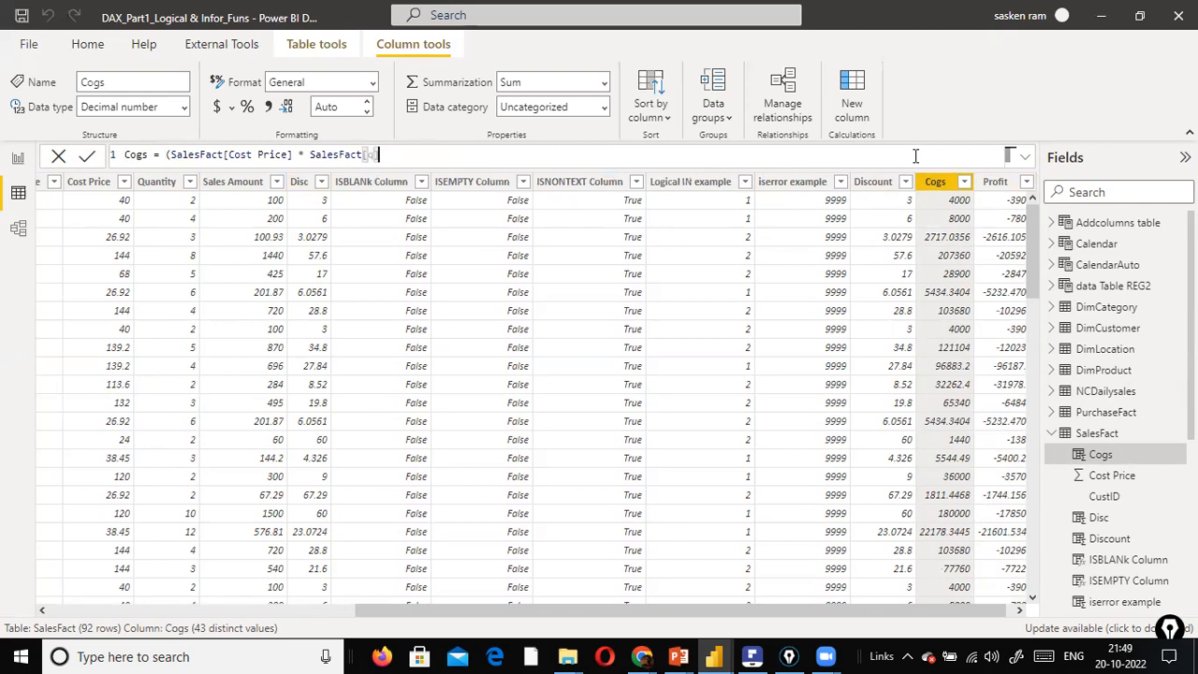
{"action": "key", "text": "Tab"}
{"action": "type", "text": ")"}
{"action": "key", "text": "Return"}
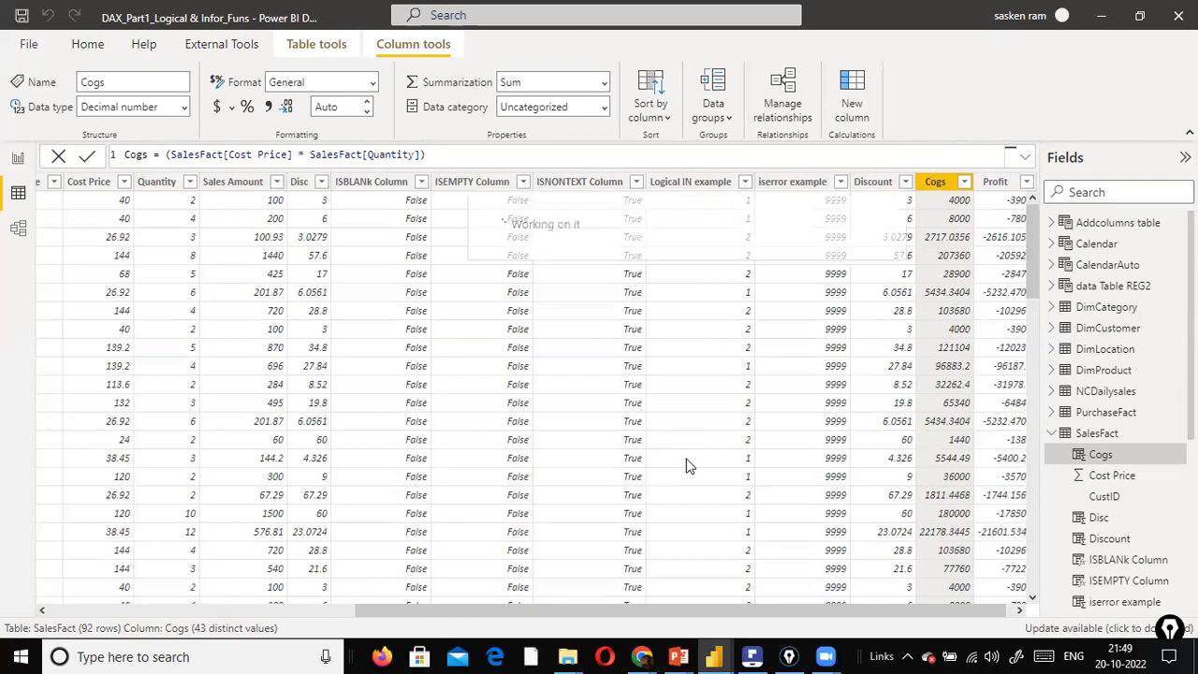
{"action": "key", "text": "Return"}
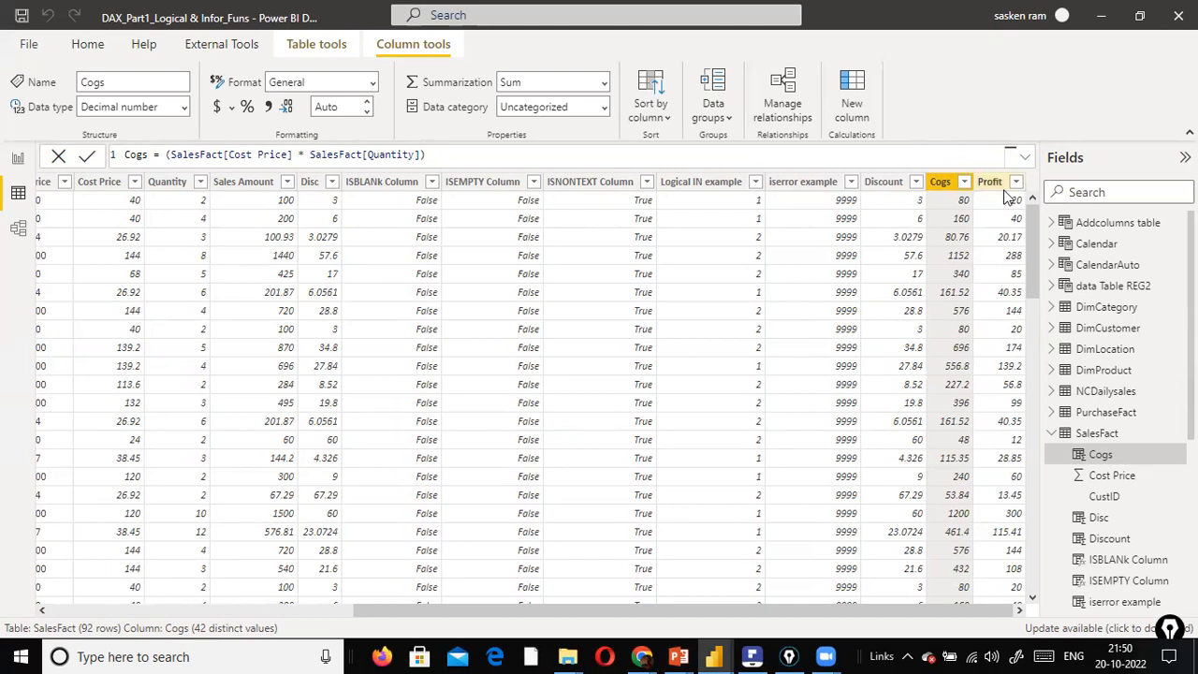
Examine the Profit and Cogs columns' values and formulas, consulting the Calculated Column slide in PowerPoint in between.
{"action": "left_click", "coordinate": [987, 245]}
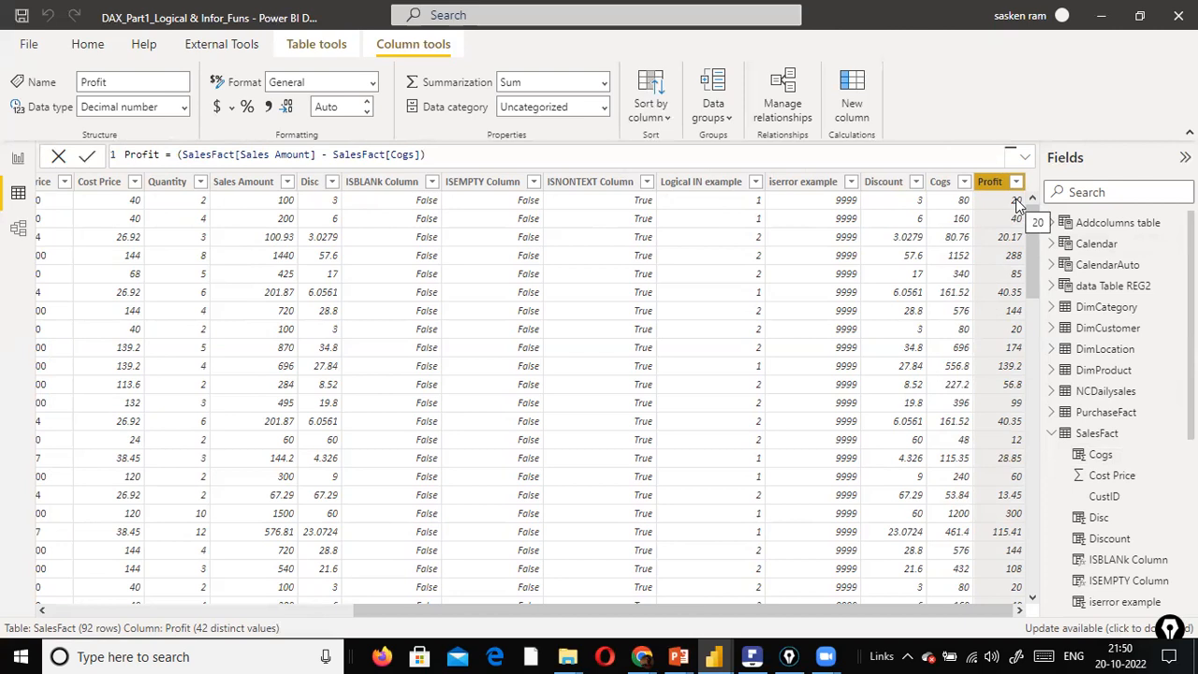
{"action": "key", "text": "alt+Tab"}
{"action": "key", "text": "alt+Tab"}
{"action": "key", "text": "alt+Tab"}
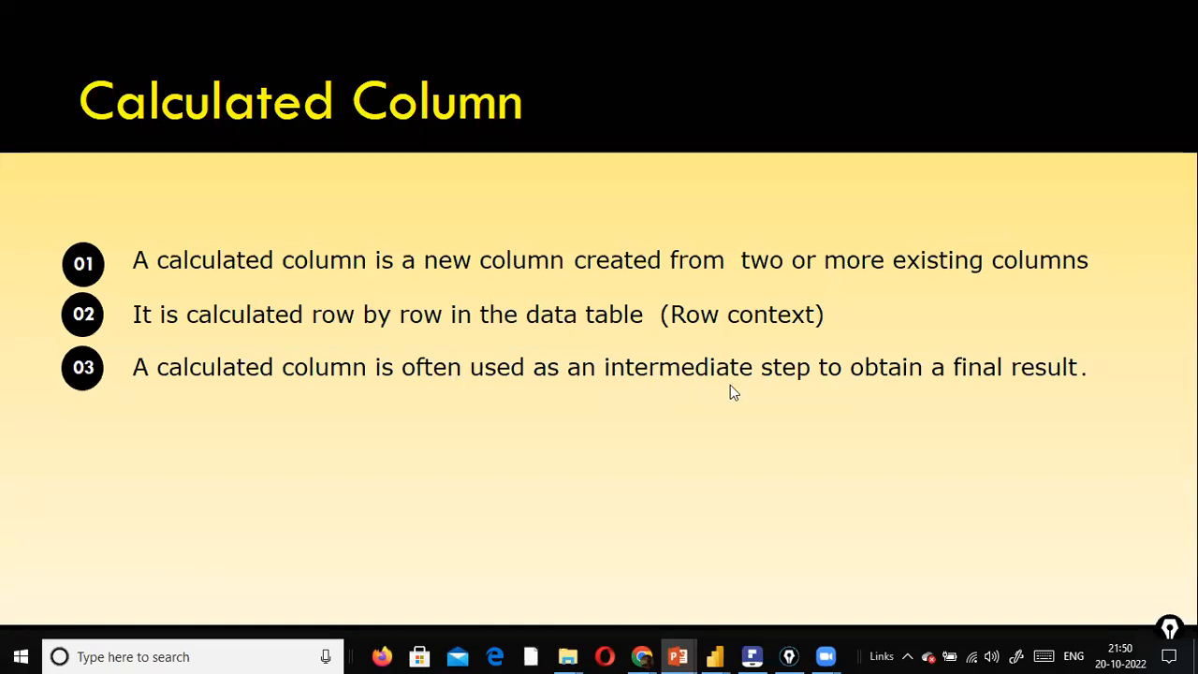
{"action": "key", "text": "alt+Tab"}
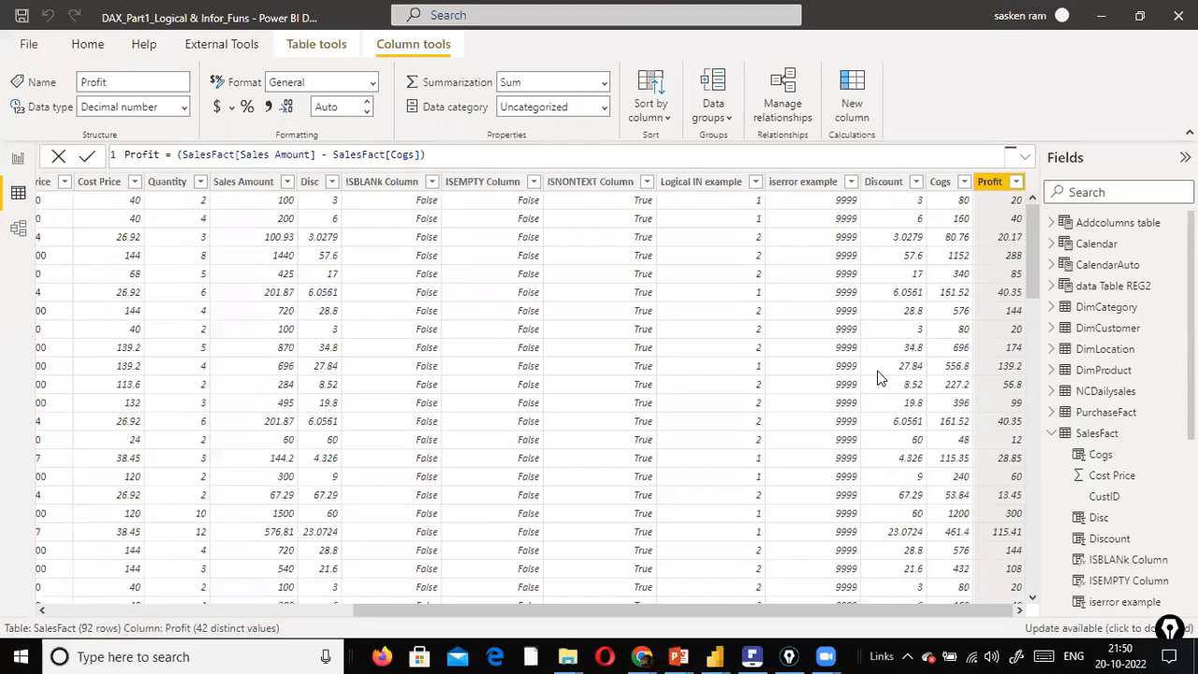
{"action": "left_click", "coordinate": [943, 184]}
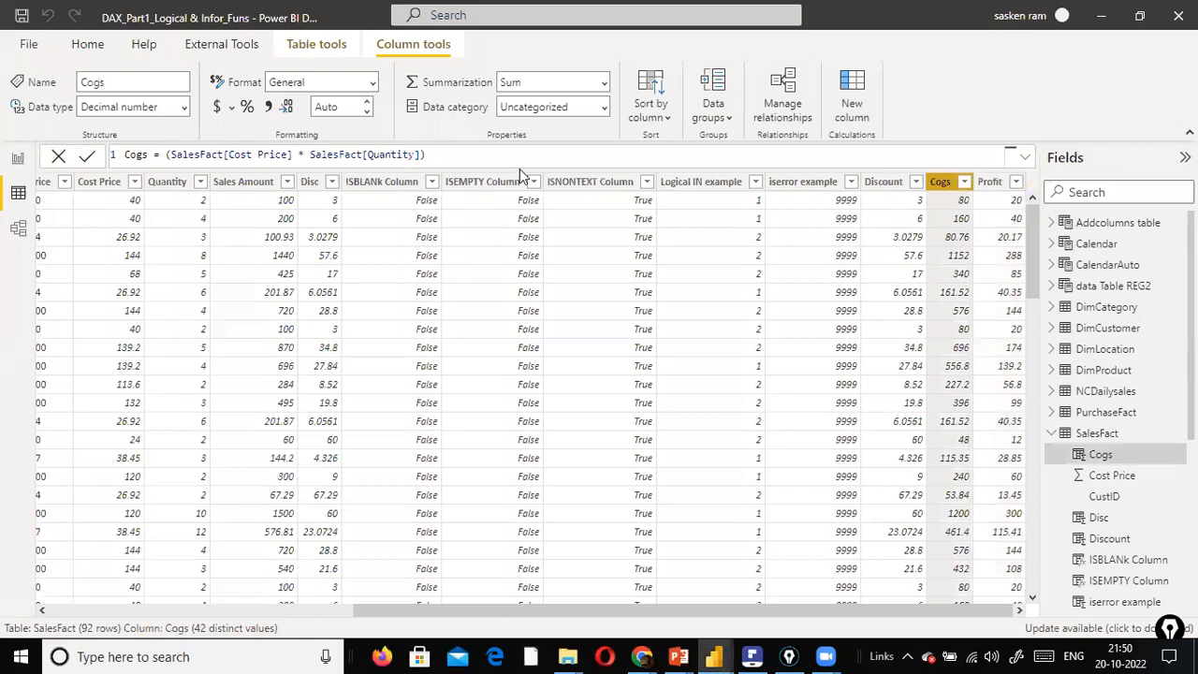
{"action": "left_click", "coordinate": [990, 183]}
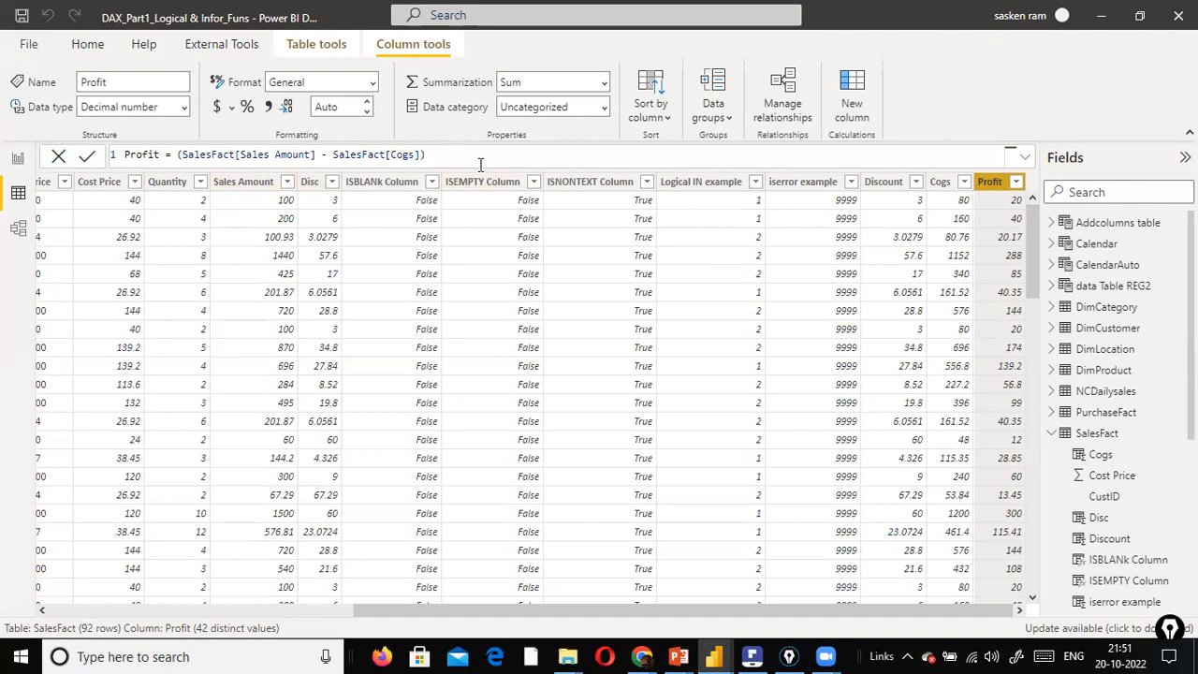
{"action": "left_click", "coordinate": [939, 182]}
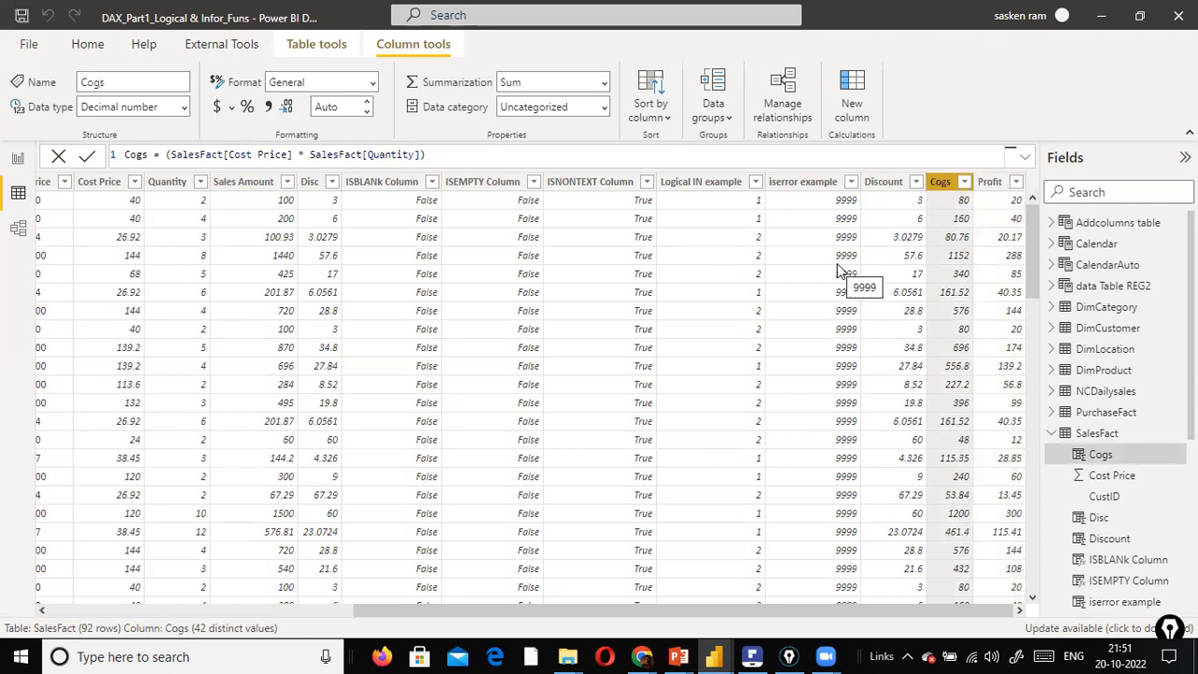
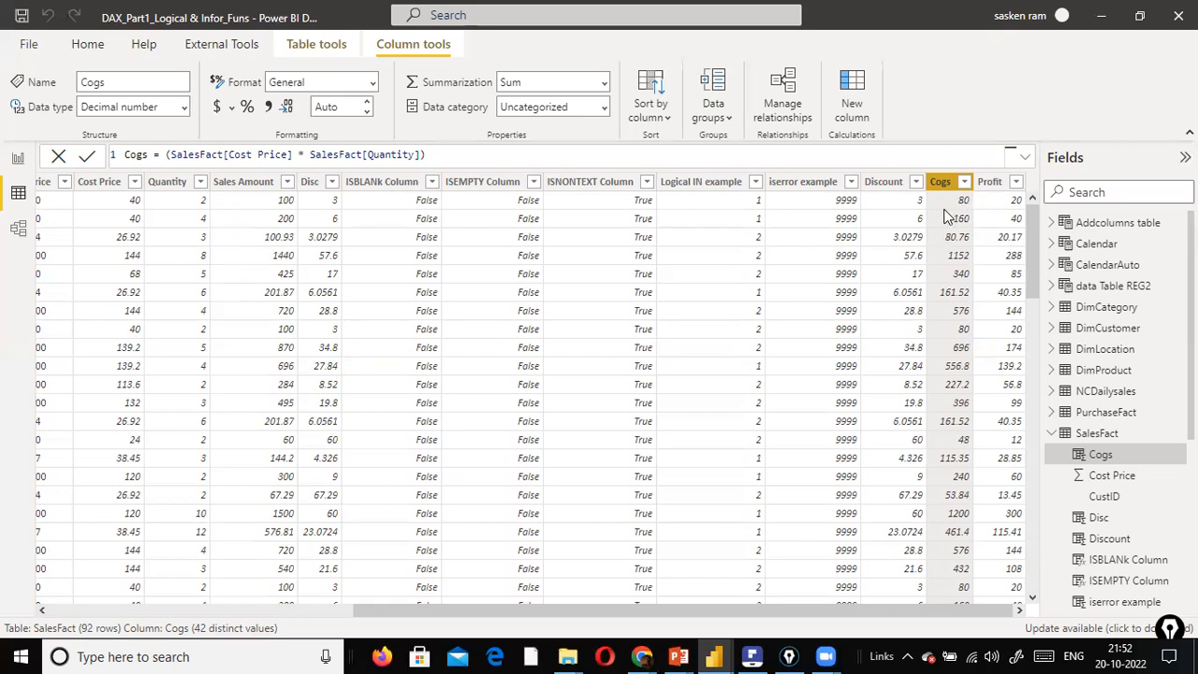
Add a slicer to the Information Functions report page, shorten it, and fill it with the SalesFact Cogs field.
{"action": "left_click", "coordinate": [17, 157]}
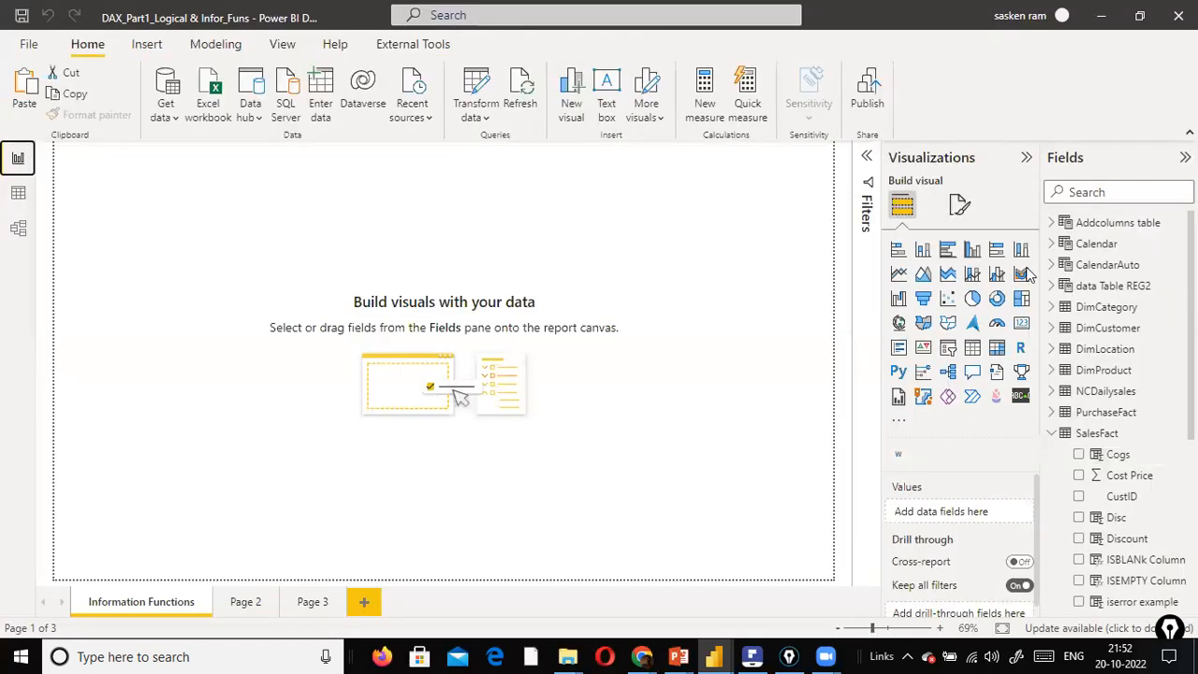
{"action": "left_click", "coordinate": [948, 348]}
{"action": "left_click_drag", "start_coordinate": [102, 170], "coordinate": [240, 241]}
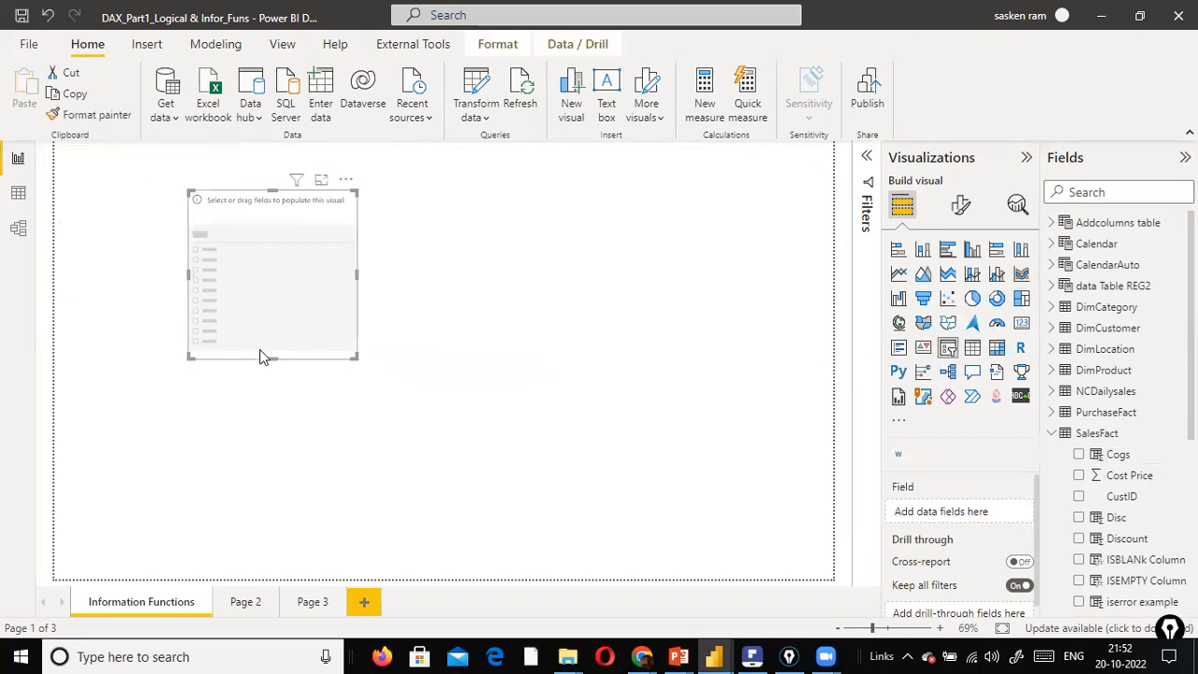
{"action": "left_click_drag", "start_coordinate": [267, 359], "coordinate": [283, 284]}
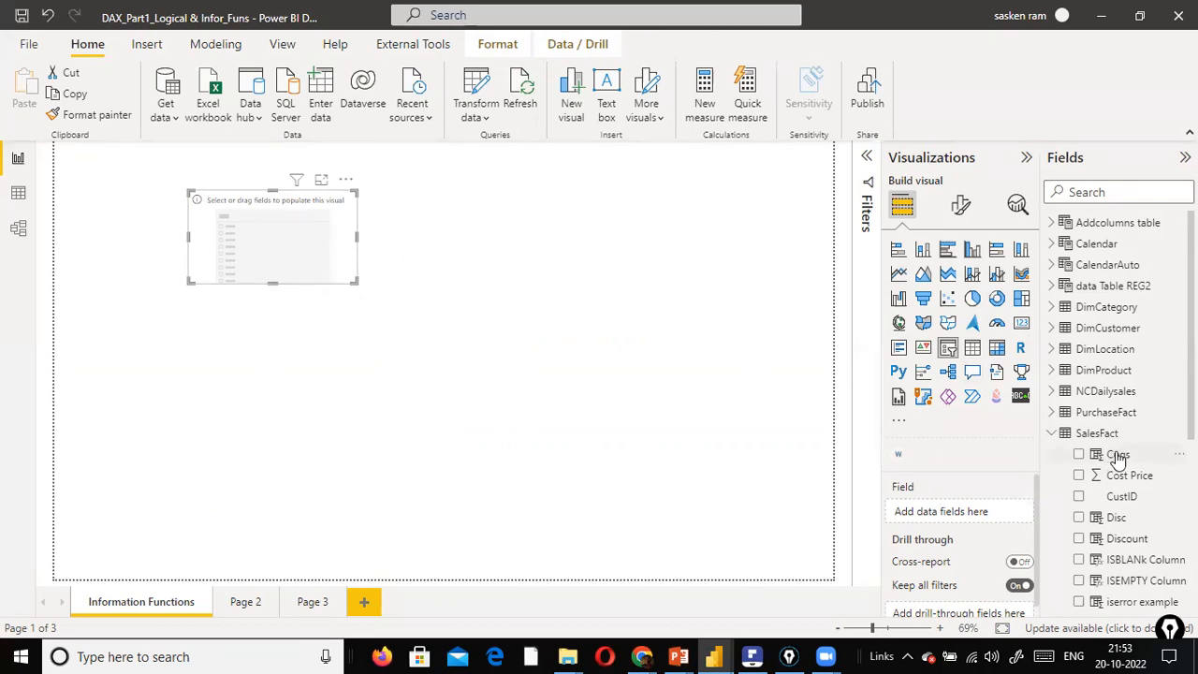
{"action": "left_click_drag", "start_coordinate": [1121, 454], "coordinate": [261, 237]}
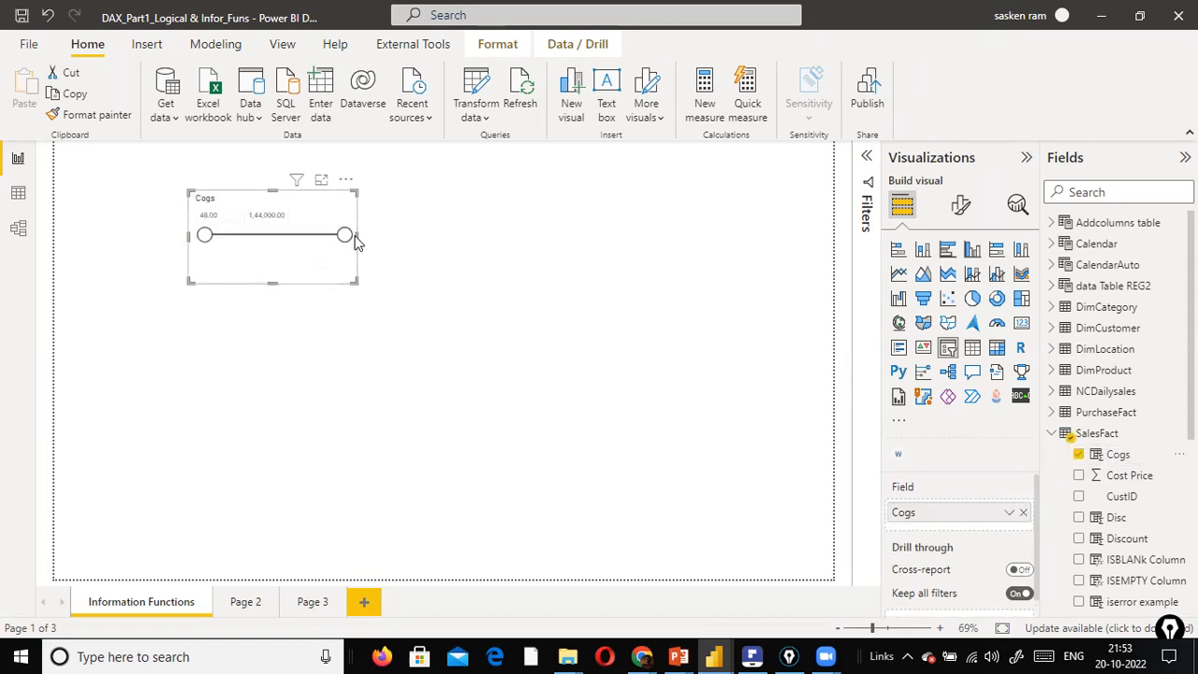
Try different ranges on the Cogs slicer, ending with a range from 48.00 to about 1,15,142.
{"action": "left_click_drag", "start_coordinate": [345, 236], "coordinate": [333, 236]}
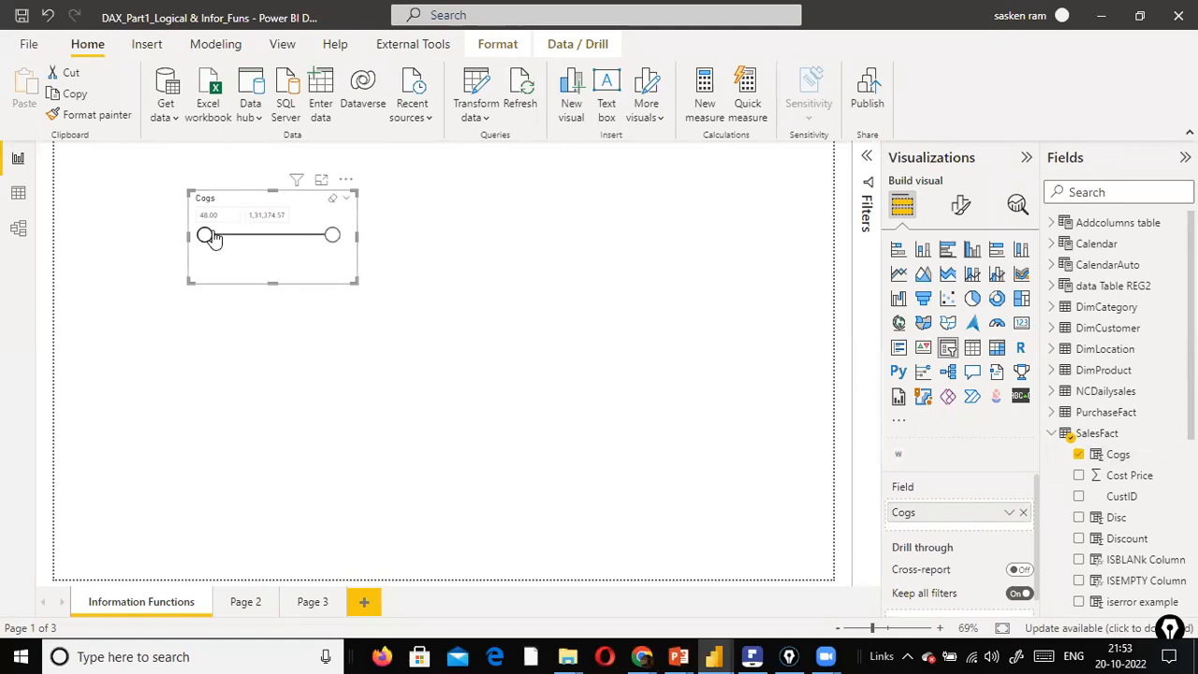
{"action": "left_click_drag", "start_coordinate": [203, 236], "coordinate": [214, 237]}
{"action": "left_click_drag", "start_coordinate": [337, 242], "coordinate": [293, 241]}
{"action": "left_click_drag", "start_coordinate": [221, 239], "coordinate": [205, 239]}
{"action": "left_click_drag", "start_coordinate": [292, 240], "coordinate": [279, 245]}
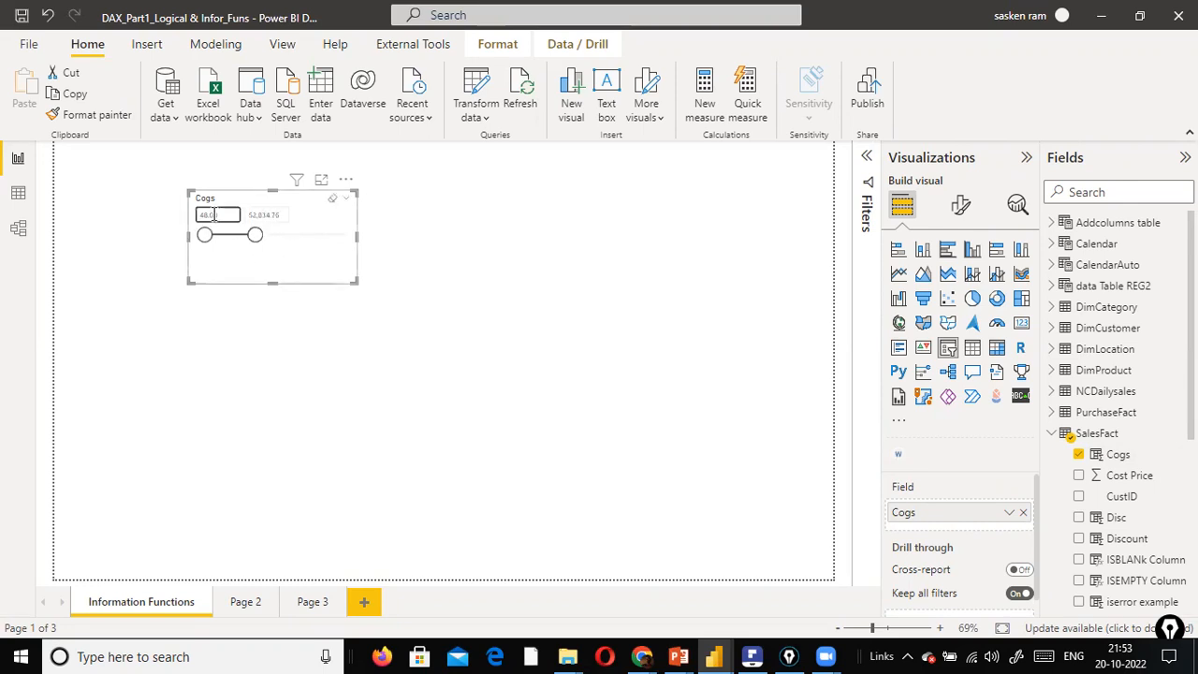
{"action": "left_click_drag", "start_coordinate": [206, 232], "coordinate": [192, 234]}
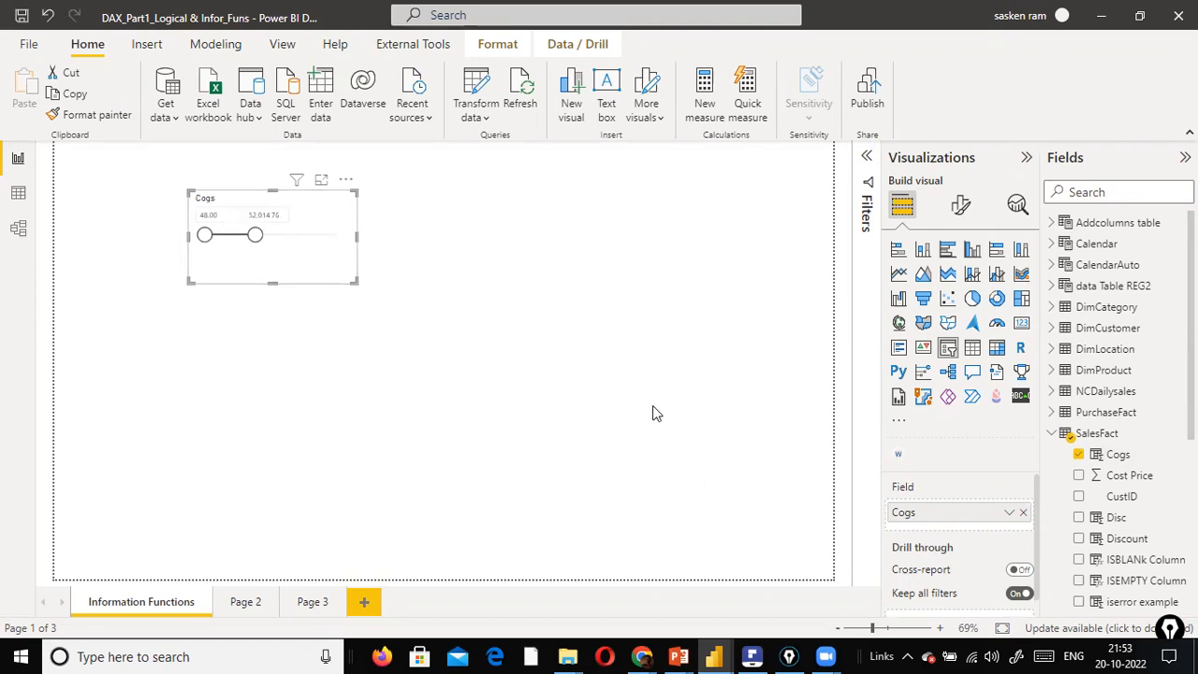
{"action": "left_click_drag", "start_coordinate": [256, 242], "coordinate": [316, 235]}
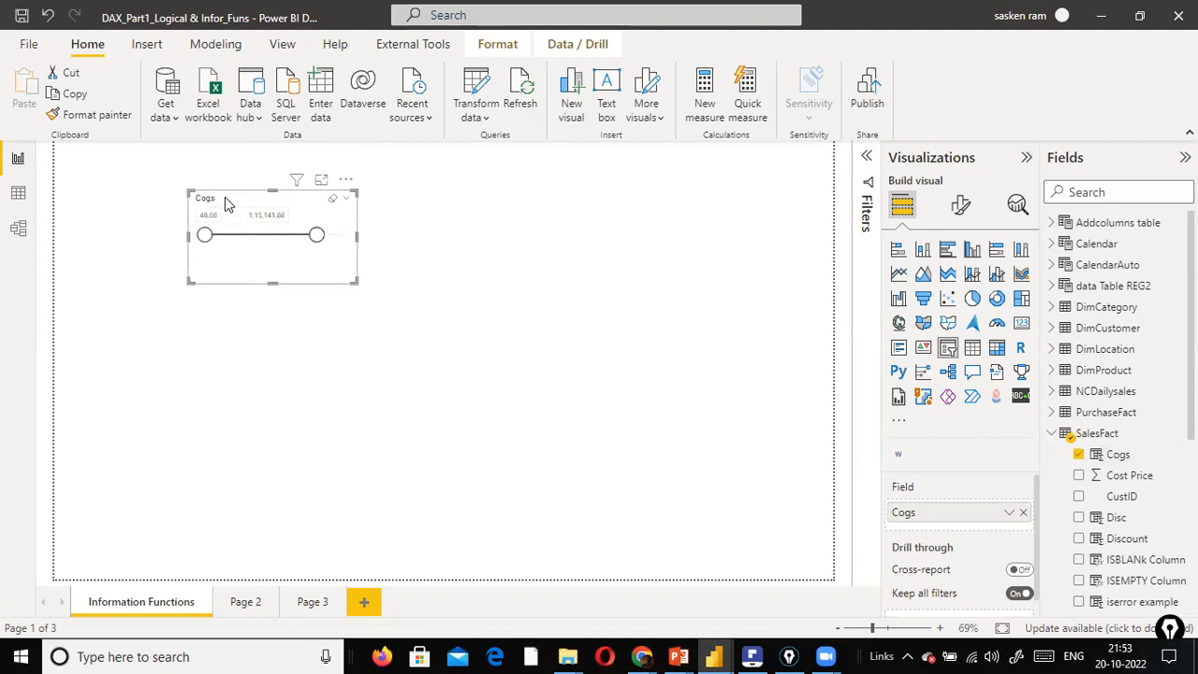
Examine the Cogs slicer and the SalesFact Cogs column, revealing the fourth point of the Calculated Column slide in PowerPoint in between.
{"action": "left_click", "coordinate": [220, 213]}
{"action": "left_click", "coordinate": [328, 238]}
{"action": "left_click", "coordinate": [253, 215]}
{"action": "left_click", "coordinate": [18, 193]}
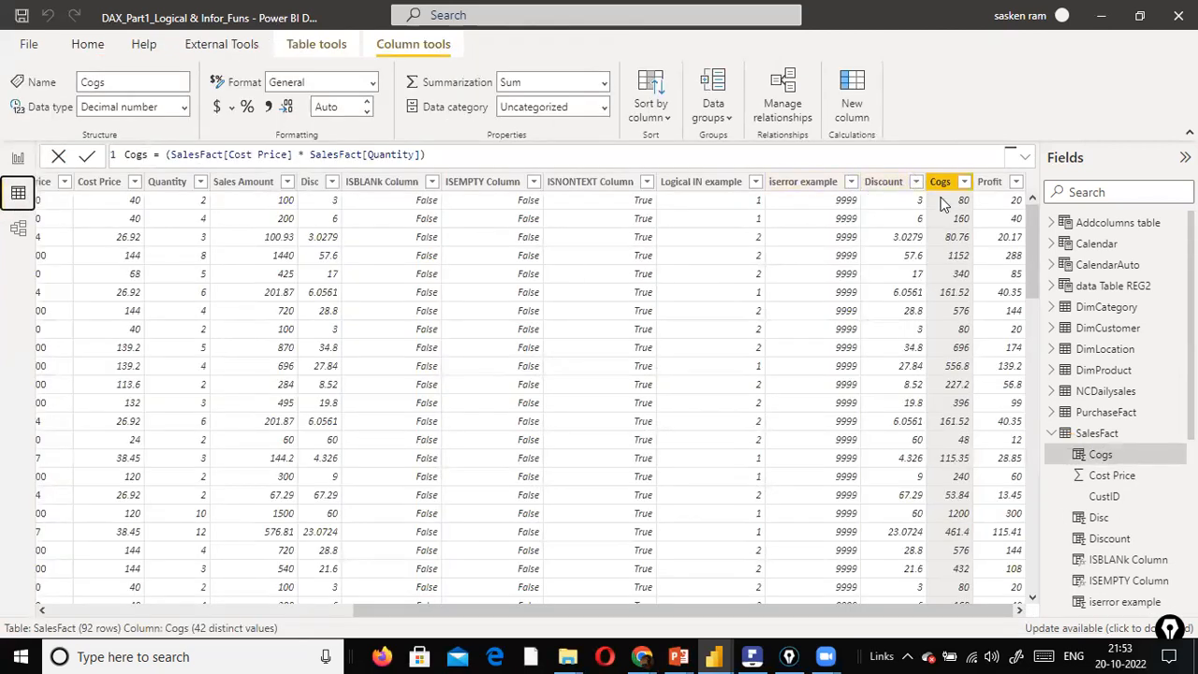
{"action": "key", "text": "alt+Tab"}
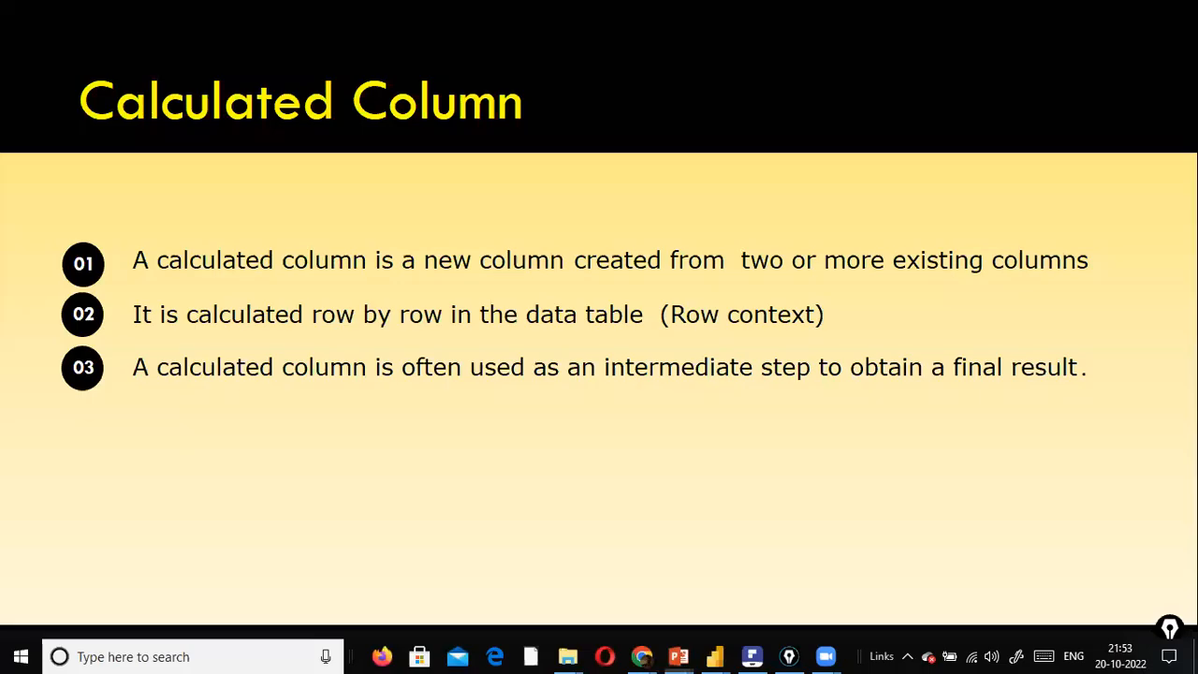
{"action": "left_click", "coordinate": [511, 350]}
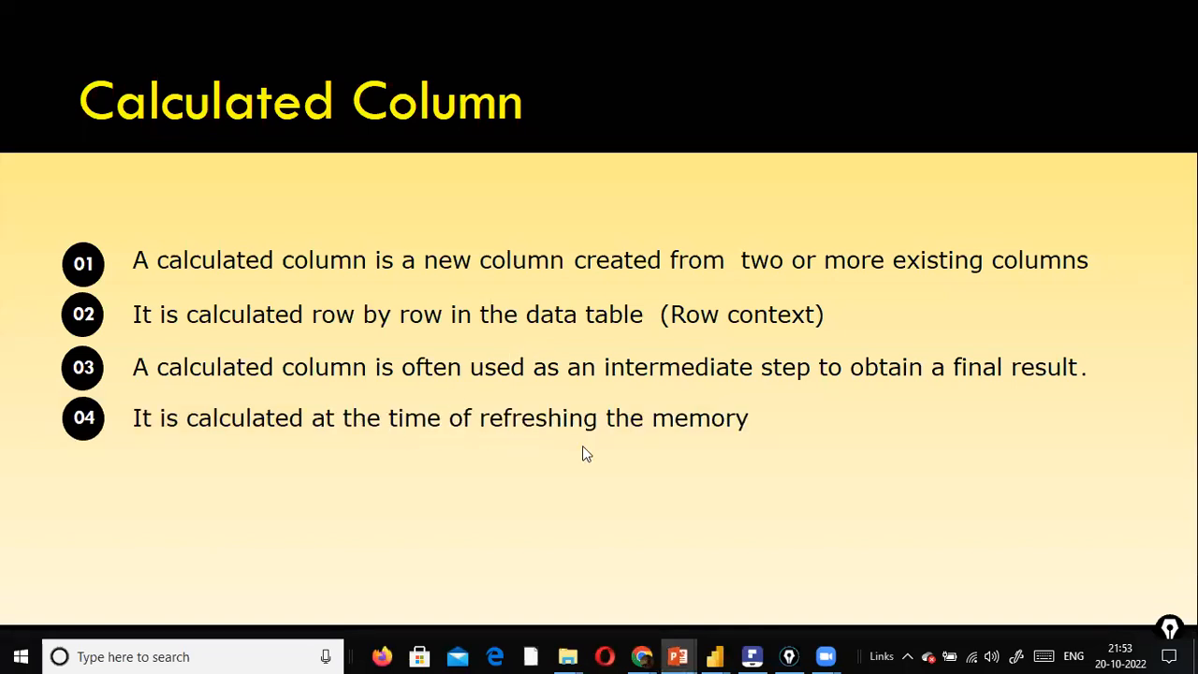
{"action": "key", "text": "alt+Tab"}
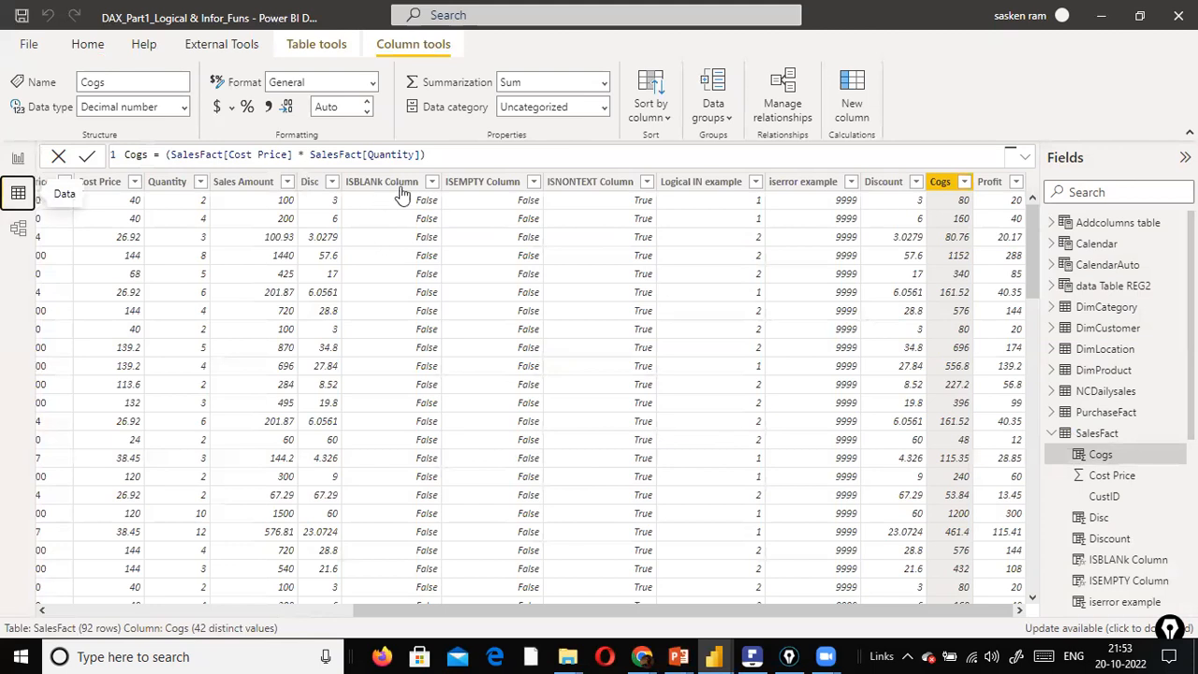
{"action": "scroll", "coordinate": [962, 243], "scroll_direction": "down", "scroll_amount": 5}
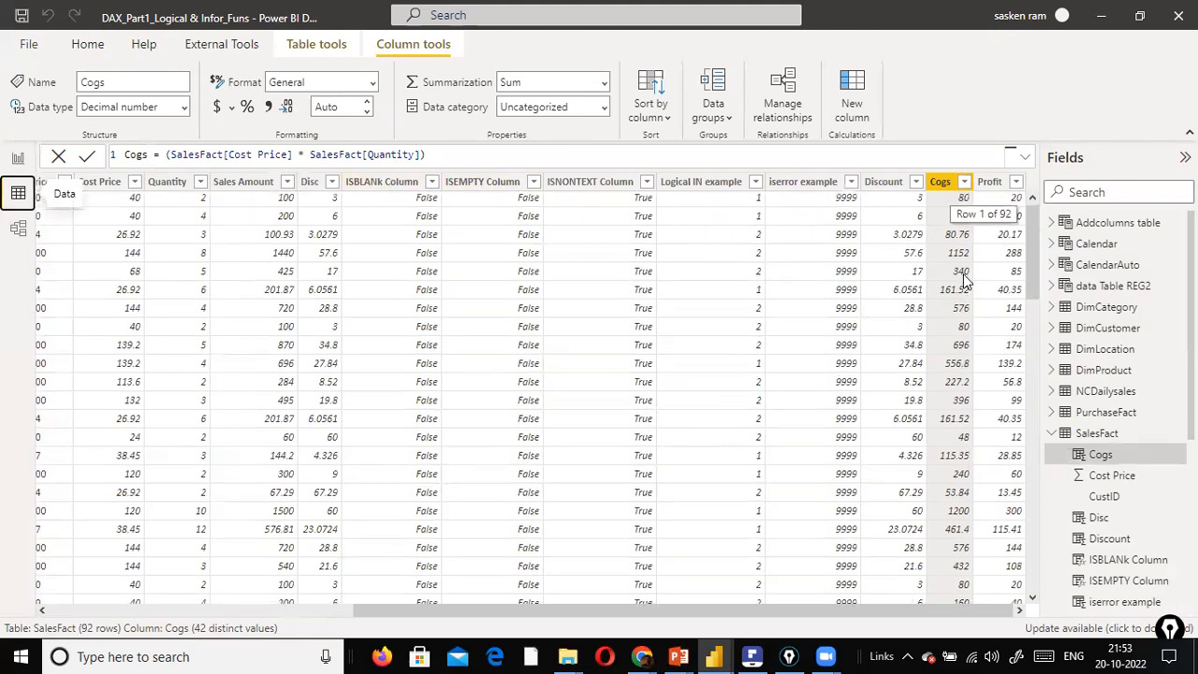
{"action": "scroll", "coordinate": [964, 269], "scroll_direction": "up", "scroll_amount": 5}
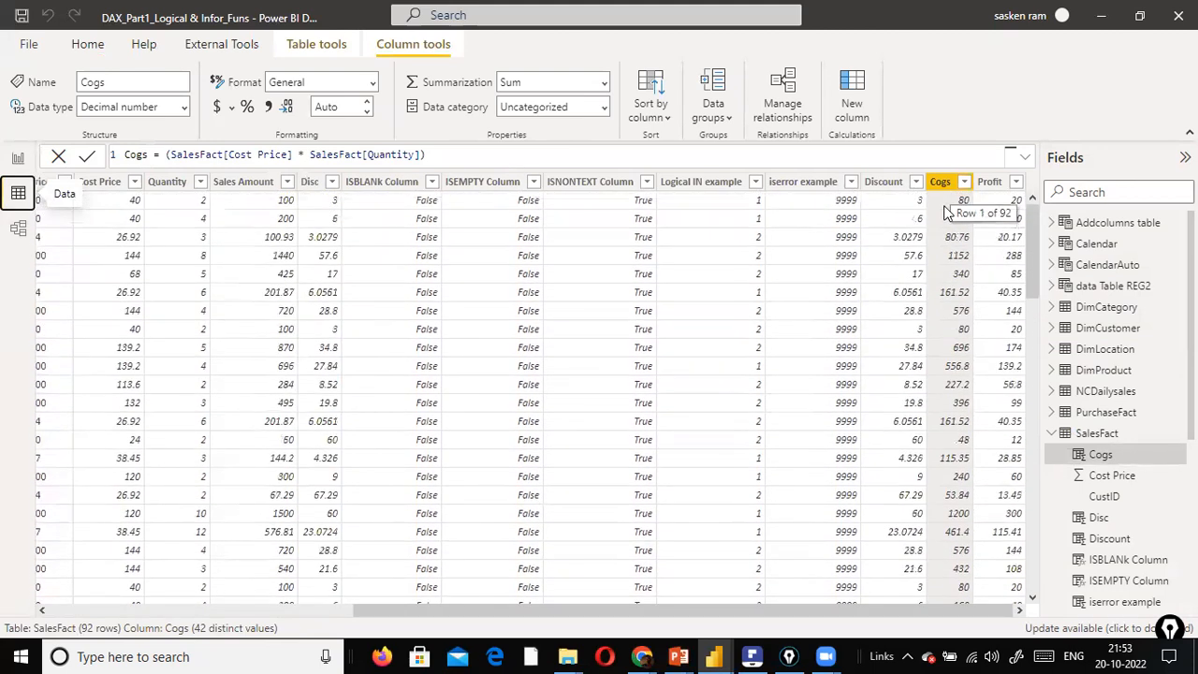
{"action": "scroll", "coordinate": [1018, 468], "scroll_direction": "down", "scroll_amount": 7}
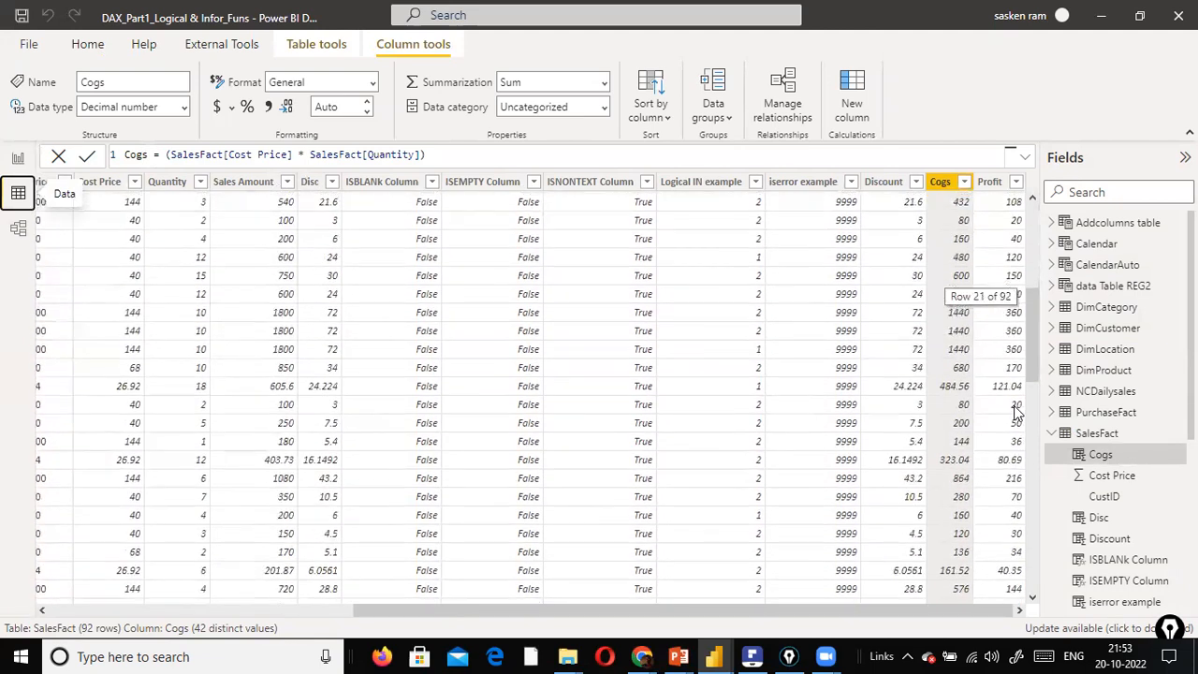
{"action": "scroll", "coordinate": [1017, 411], "scroll_direction": "up", "scroll_amount": 7}
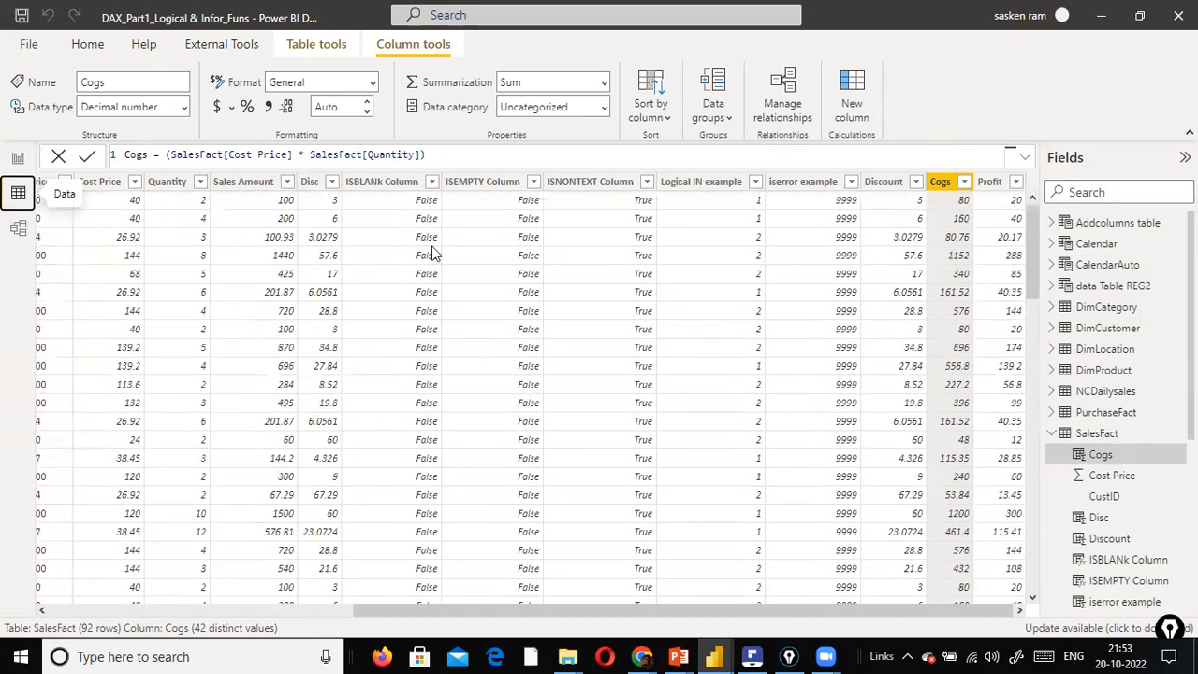
Add a second slicer to the Information Functions report page, place it beside the Cogs slicer, and shrink it.
{"action": "left_click", "coordinate": [18, 158]}
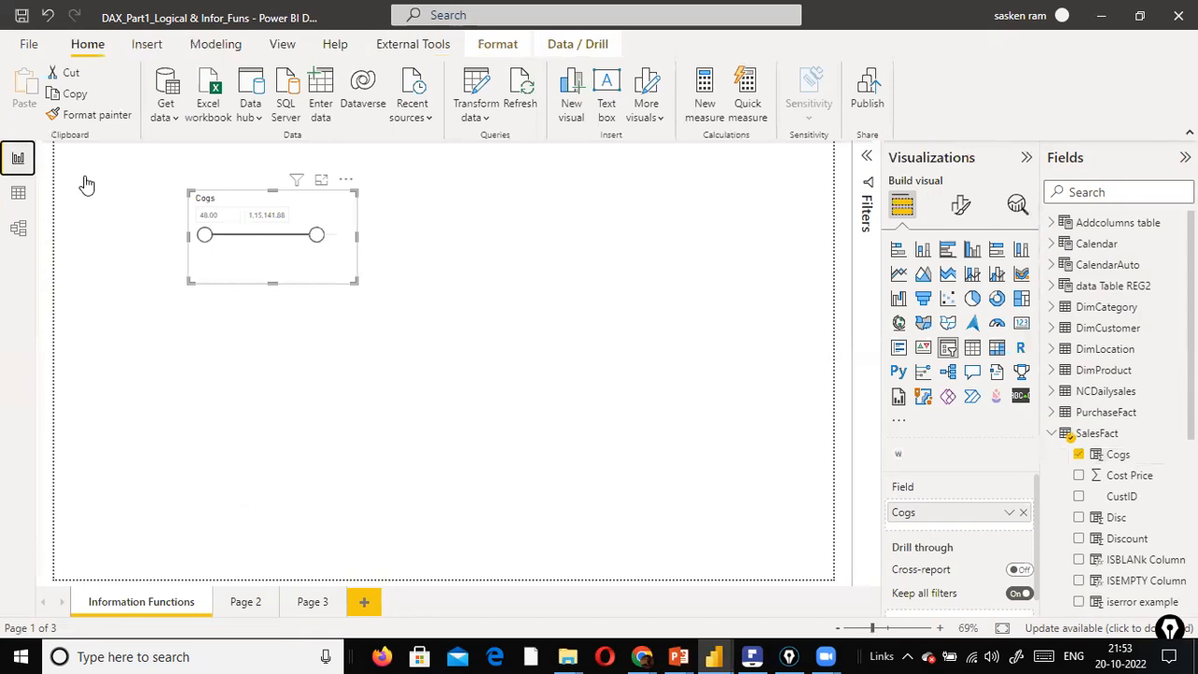
{"action": "left_click", "coordinate": [507, 268]}
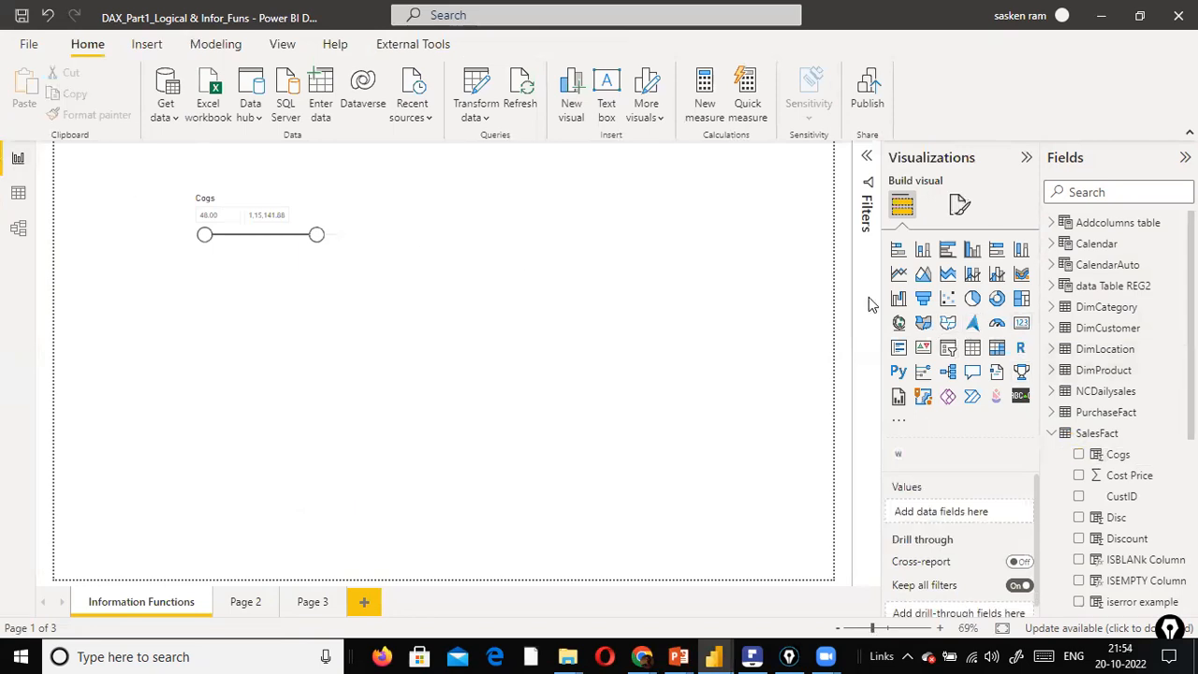
{"action": "left_click", "coordinate": [948, 354]}
{"action": "left_click_drag", "start_coordinate": [290, 388], "coordinate": [579, 175]}
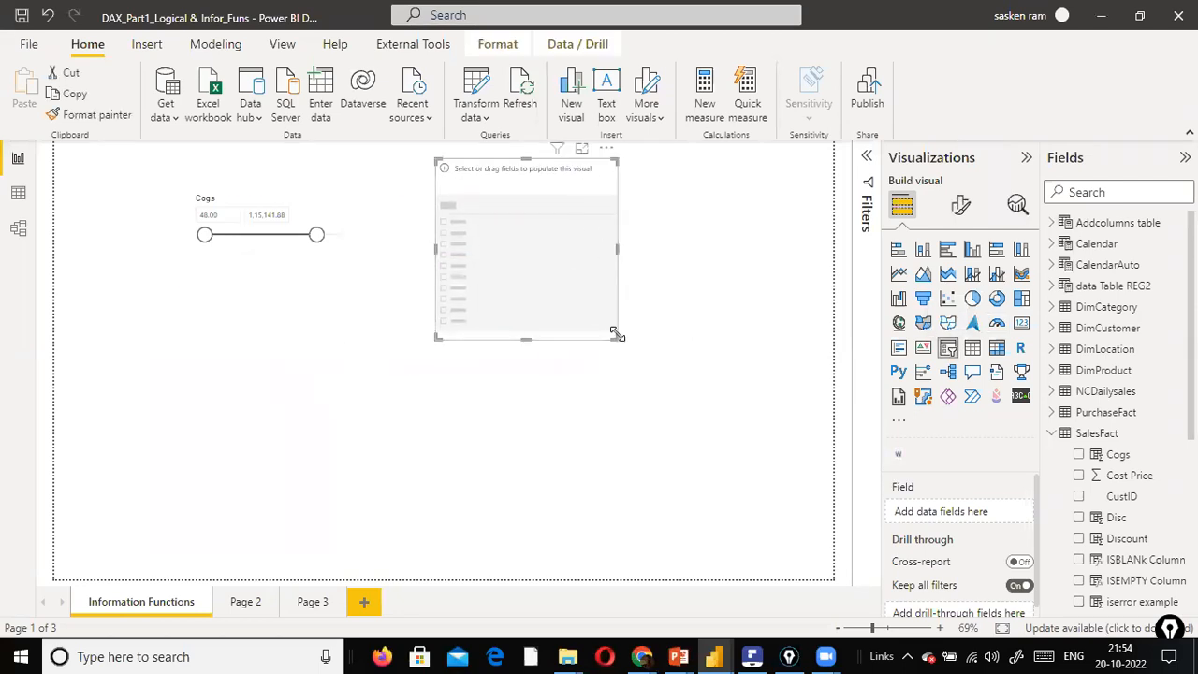
{"action": "left_click_drag", "start_coordinate": [617, 338], "coordinate": [587, 252]}
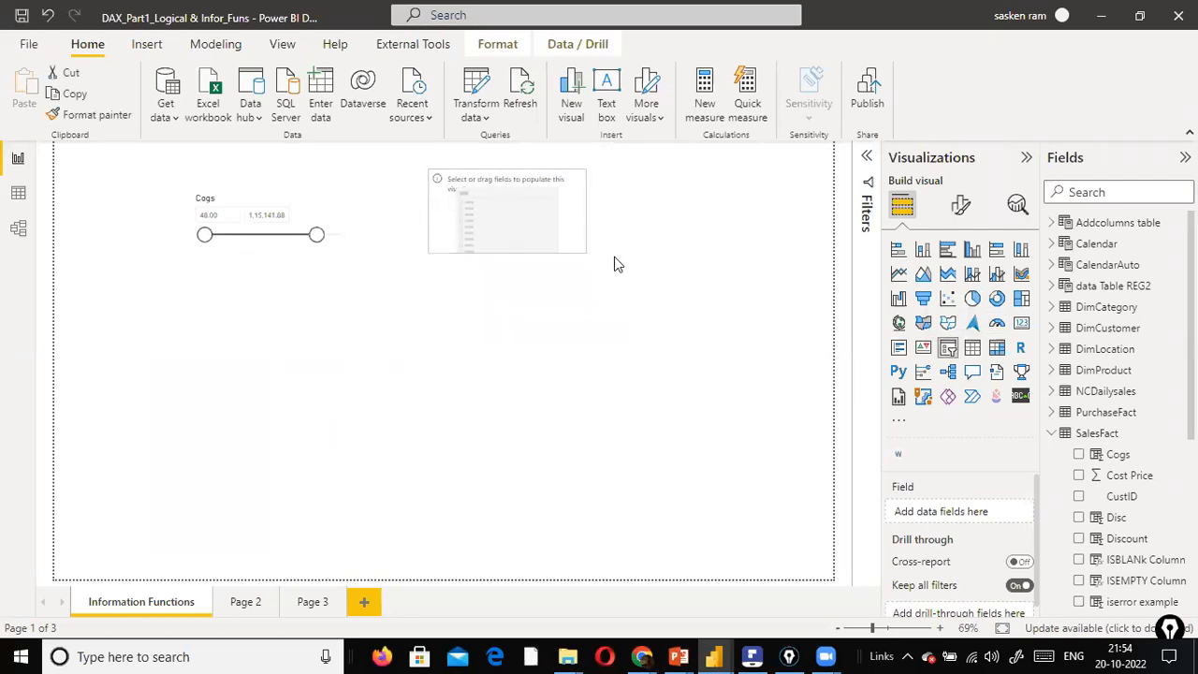
Fill the new slicer with the Location Name field from the DimLocation table.
{"action": "scroll", "coordinate": [1118, 411], "scroll_direction": "down", "scroll_amount": 5}
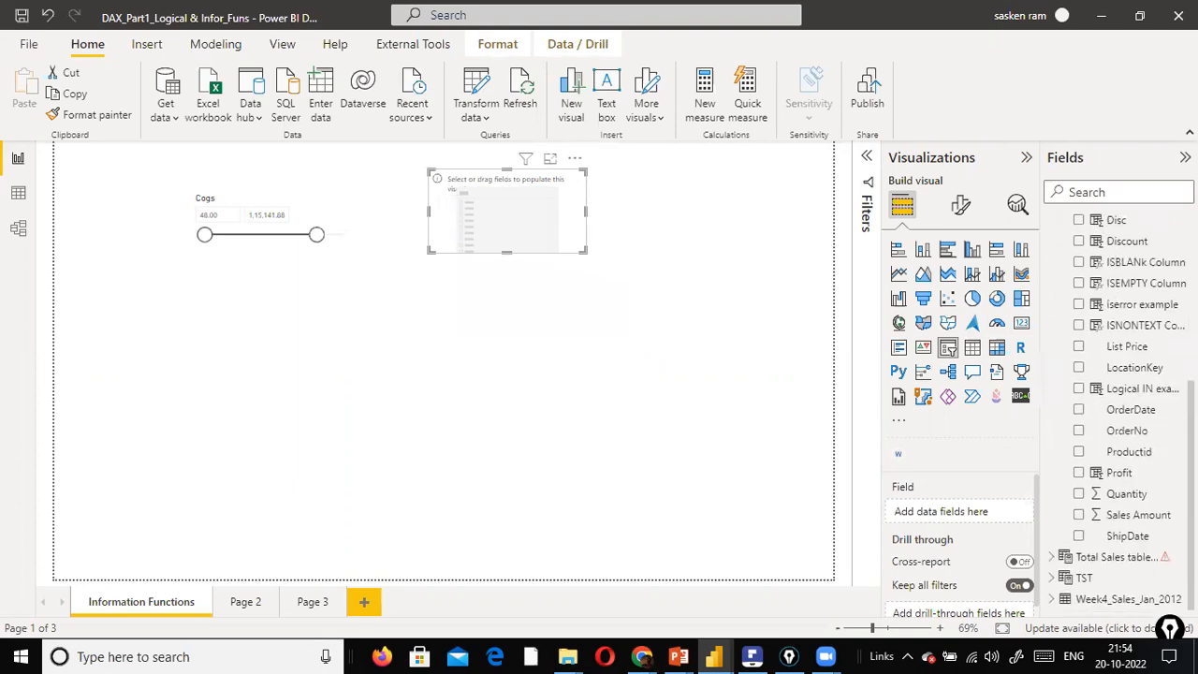
{"action": "scroll", "coordinate": [1123, 494], "scroll_direction": "up", "scroll_amount": 5}
{"action": "scroll", "coordinate": [1123, 493], "scroll_direction": "down", "scroll_amount": 4}
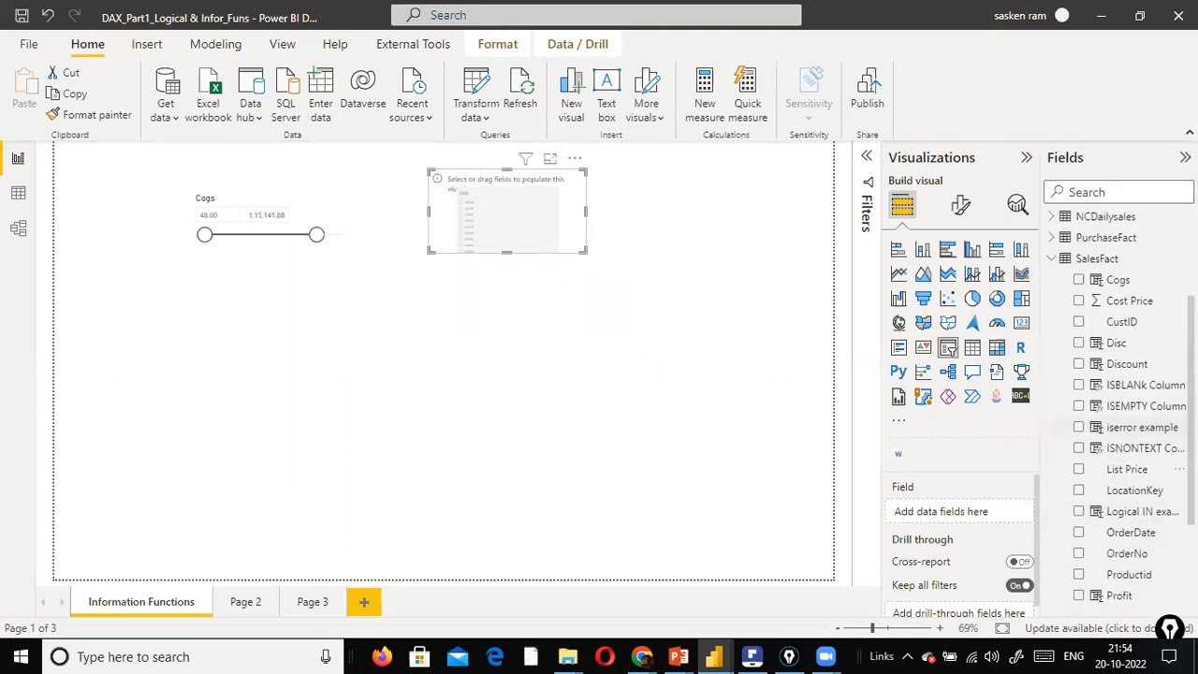
{"action": "scroll", "coordinate": [1123, 493], "scroll_direction": "down", "scroll_amount": 2}
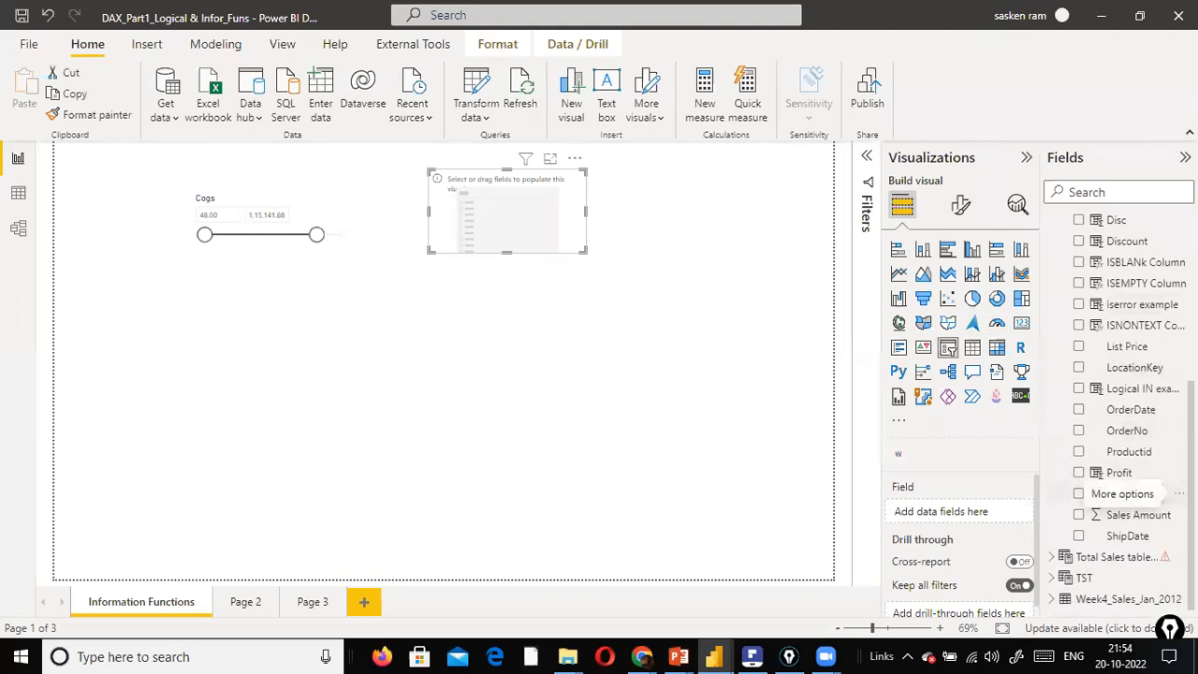
{"action": "scroll", "coordinate": [1123, 493], "scroll_direction": "up", "scroll_amount": 6}
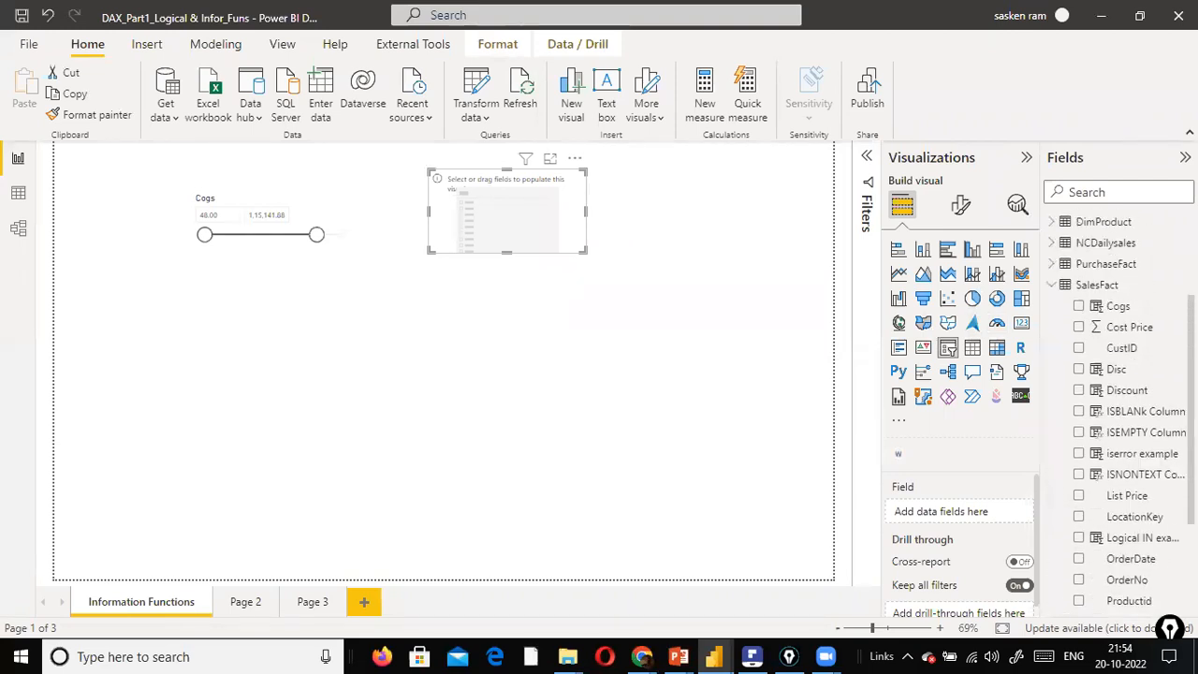
{"action": "scroll", "coordinate": [1137, 354], "scroll_direction": "up", "scroll_amount": 2}
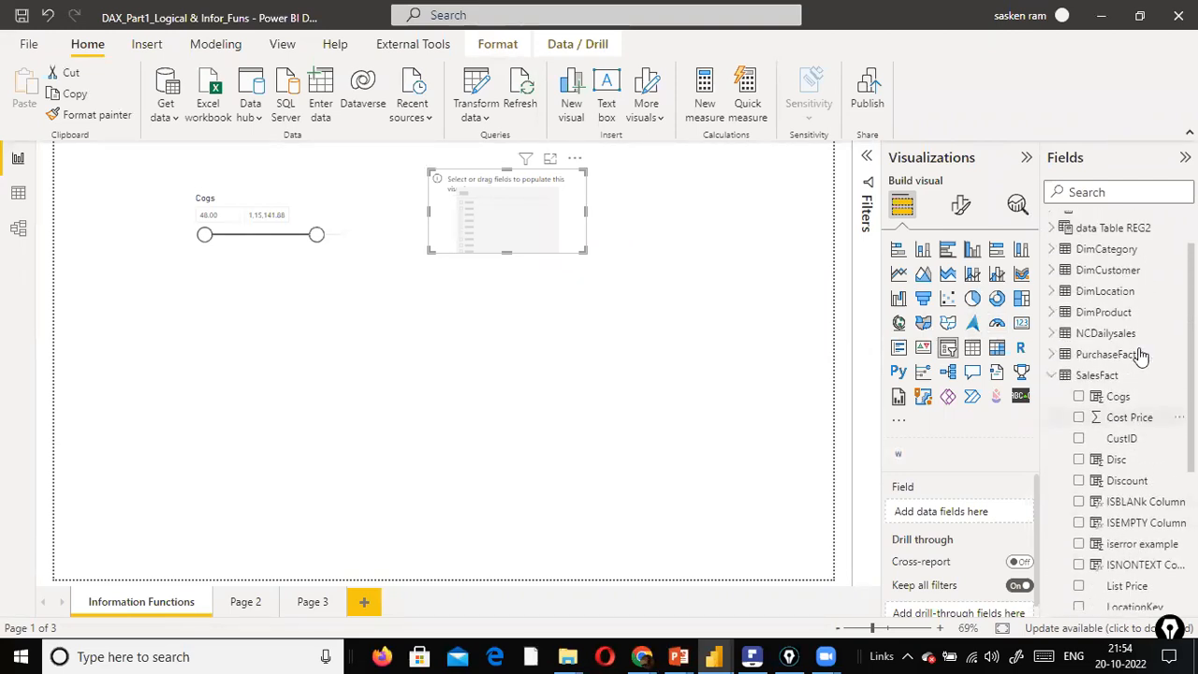
{"action": "left_click", "coordinate": [1051, 291]}
{"action": "left_click_drag", "start_coordinate": [1142, 312], "coordinate": [494, 223]}
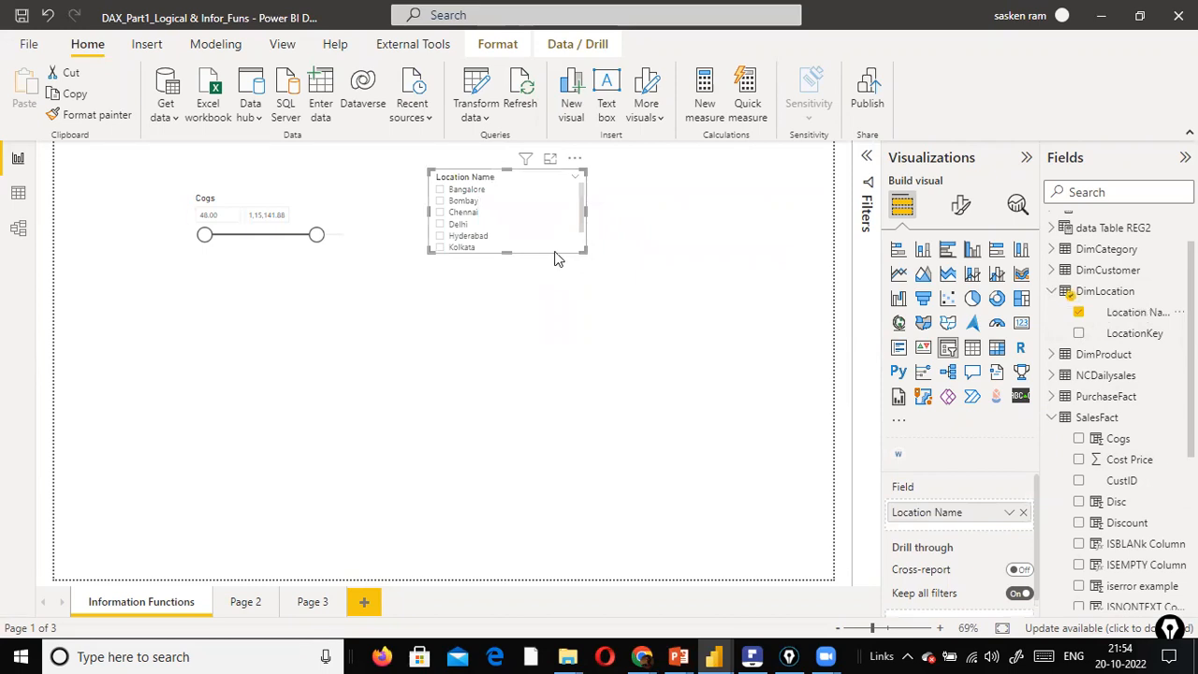
{"action": "left_click", "coordinate": [472, 344]}
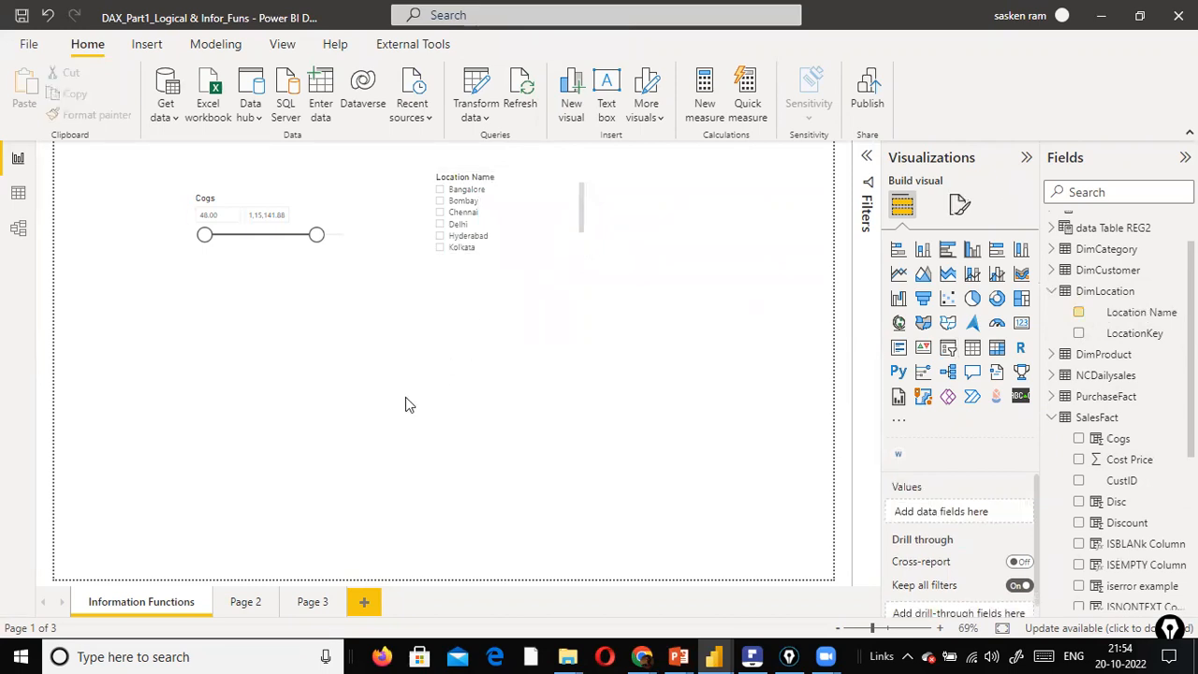
Add a table visual to the page, place it below the Cogs slicer, and widen it.
{"action": "left_click", "coordinate": [973, 349]}
{"action": "left_click_drag", "start_coordinate": [670, 235], "coordinate": [276, 442]}
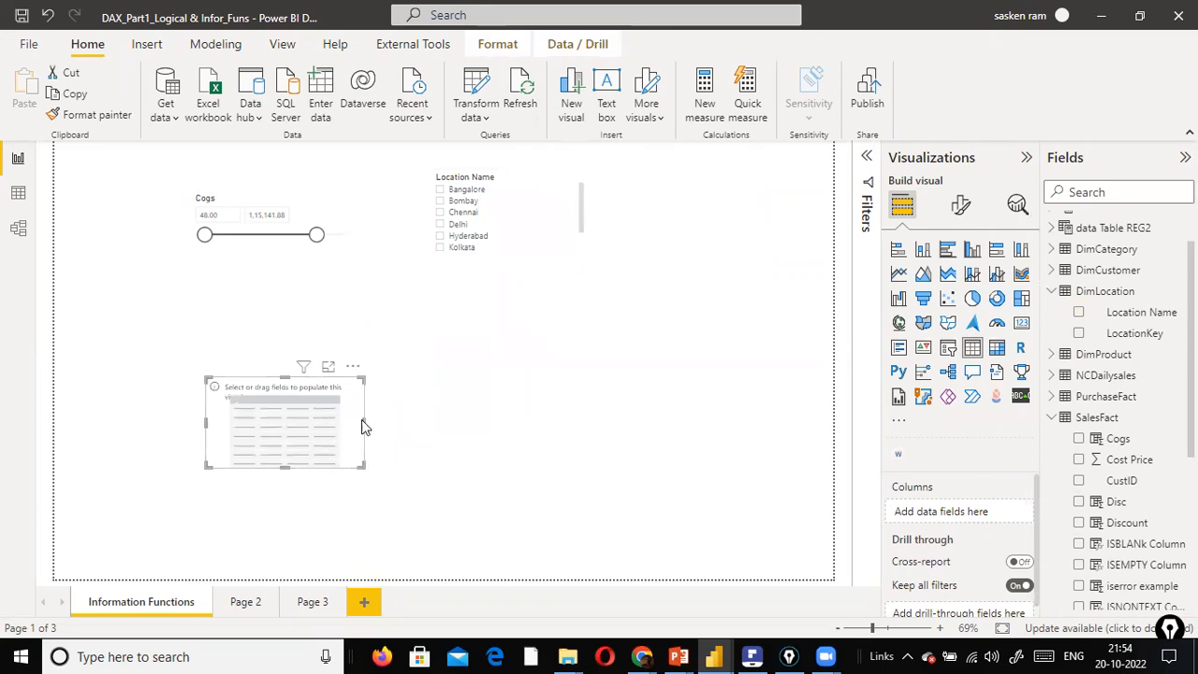
{"action": "left_click_drag", "start_coordinate": [365, 421], "coordinate": [473, 426]}
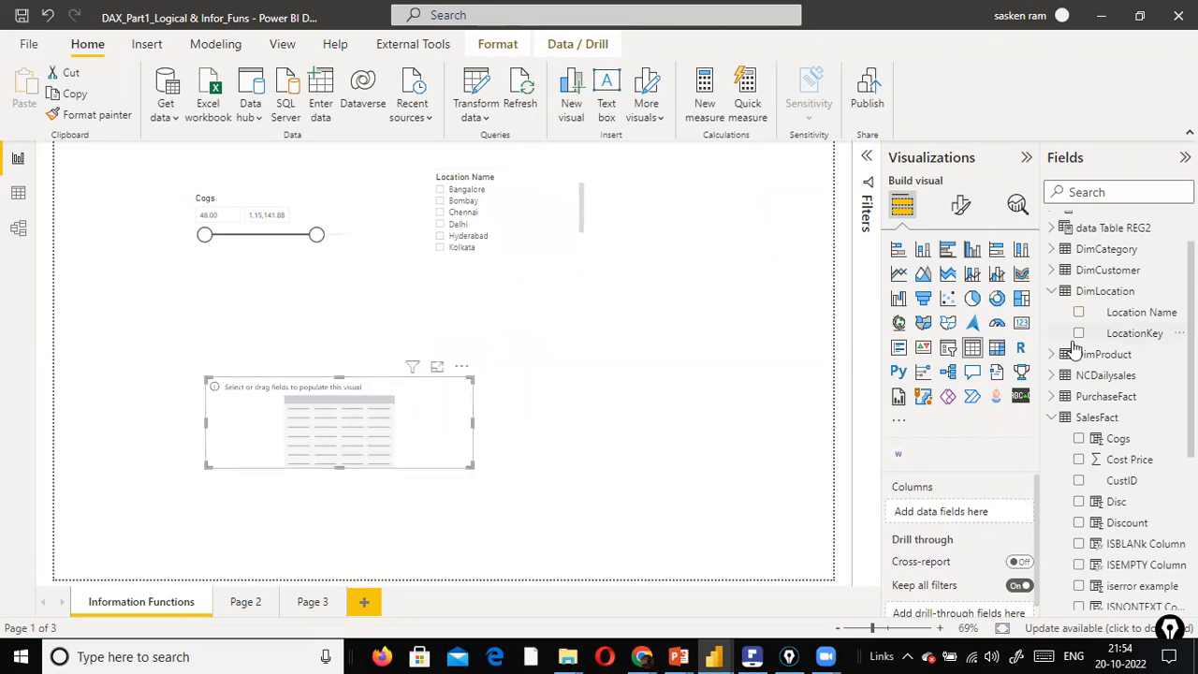
Fill the table visual with DimLocation's Location Name and SalesFact's Quantity.
{"action": "scroll", "coordinate": [1074, 348], "scroll_direction": "up", "scroll_amount": 2}
{"action": "left_click_drag", "start_coordinate": [1144, 377], "coordinate": [313, 423]}
{"action": "scroll", "coordinate": [1140, 487], "scroll_direction": "down", "scroll_amount": 5}
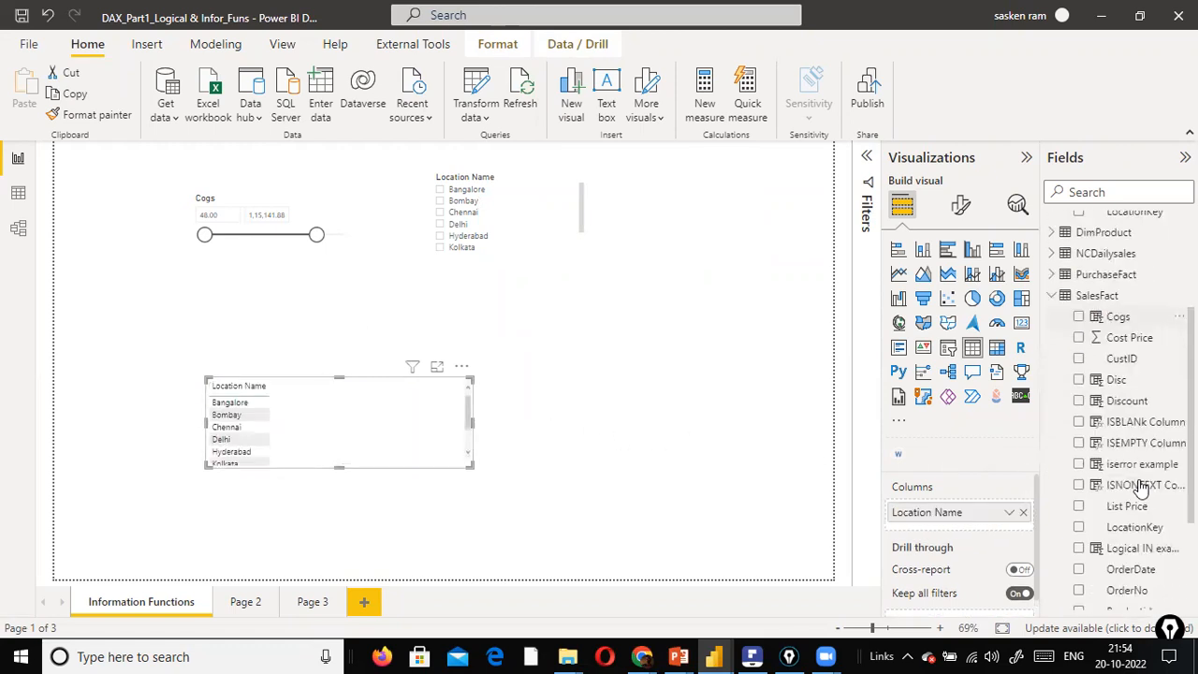
{"action": "scroll", "coordinate": [1148, 545], "scroll_direction": "down", "scroll_amount": 2}
{"action": "left_click_drag", "start_coordinate": [1134, 496], "coordinate": [402, 406]}
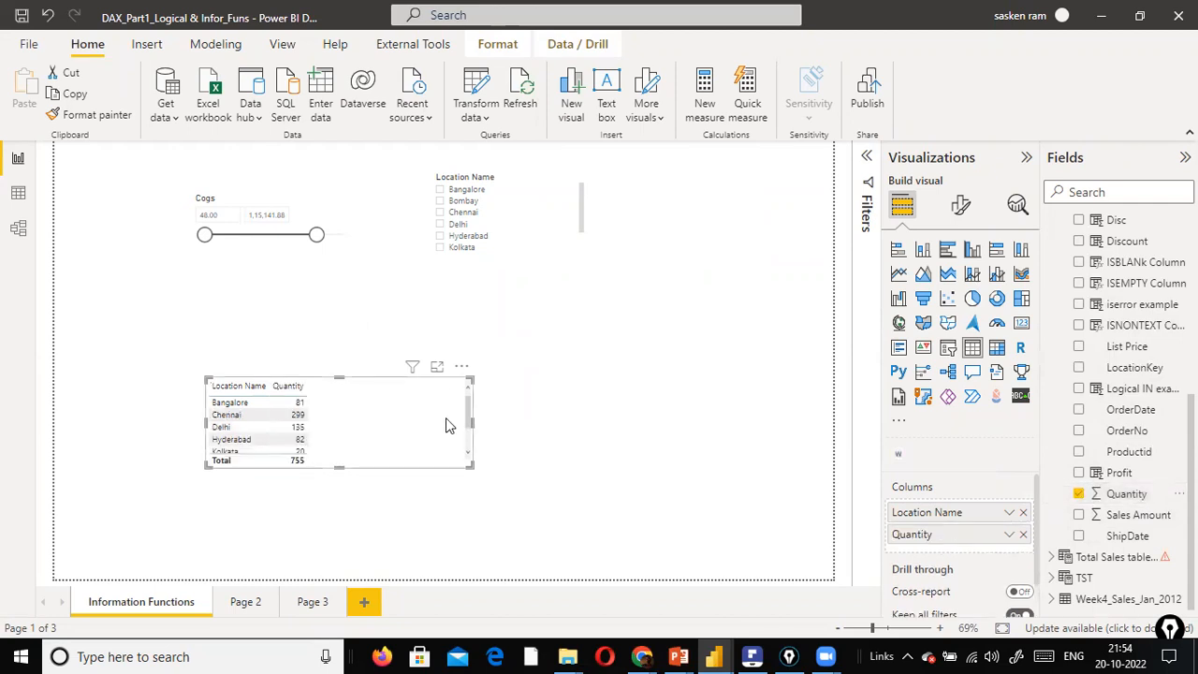
Select Bangalore and Delhi in the Location Name slicer and lower the Cogs slicer's upper limit to 96,203.75.
{"action": "left_click", "coordinate": [441, 190]}
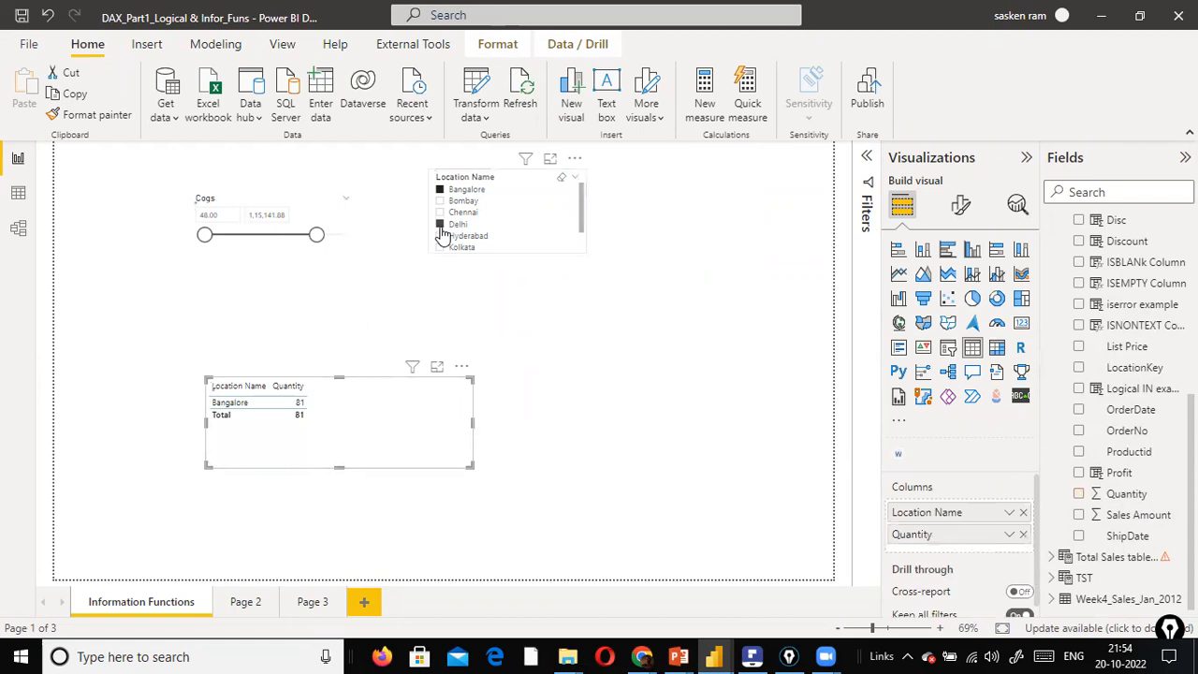
{"action": "left_click", "coordinate": [440, 224], "text": "ctrl"}
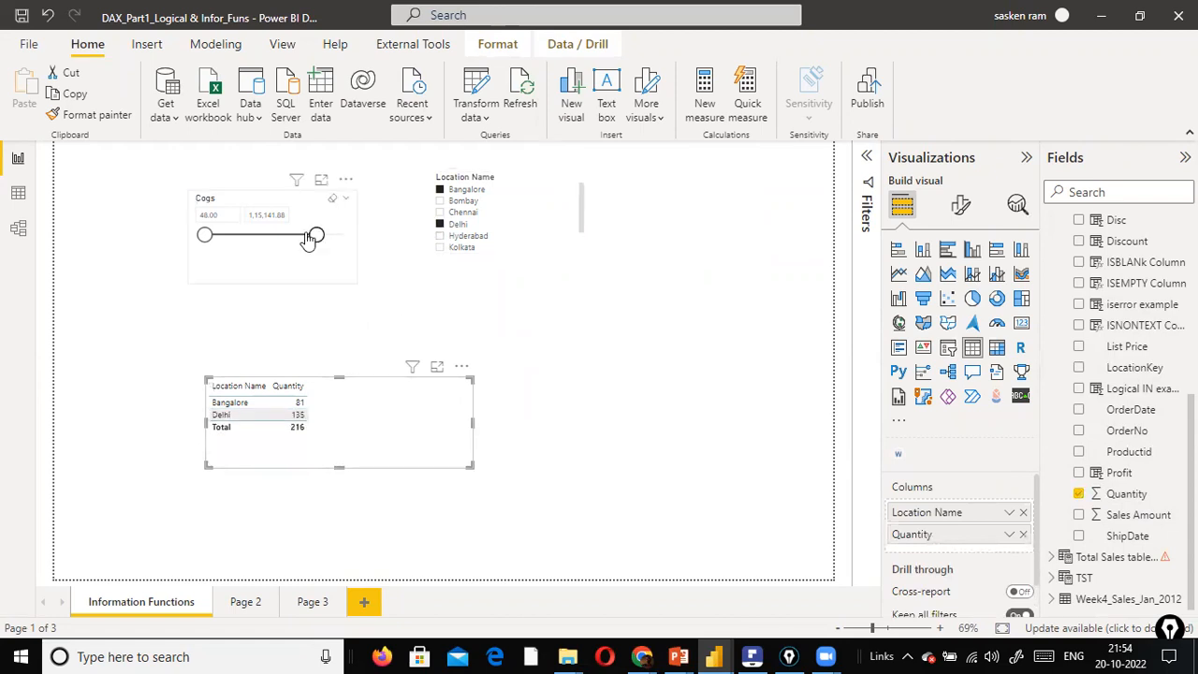
{"action": "left_click_drag", "start_coordinate": [316, 235], "coordinate": [294, 242]}
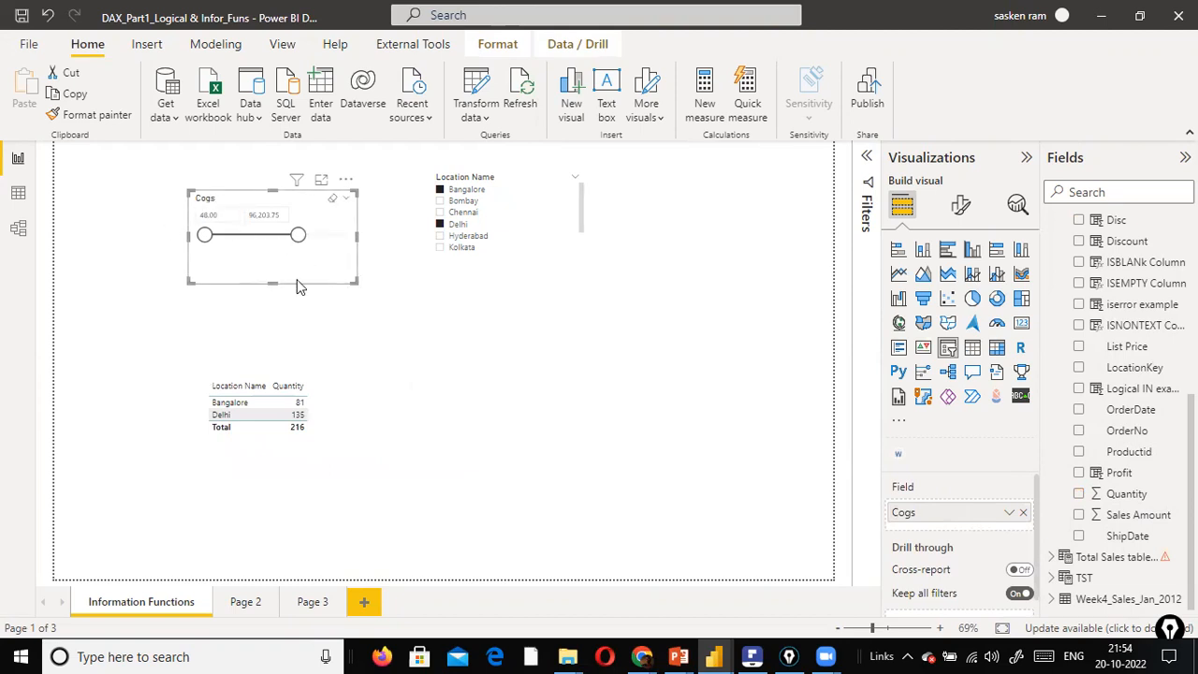
Change the Cogs slicer to the List style and select the values 136.00, 144.00 and 200.00.
{"action": "left_click", "coordinate": [345, 203]}
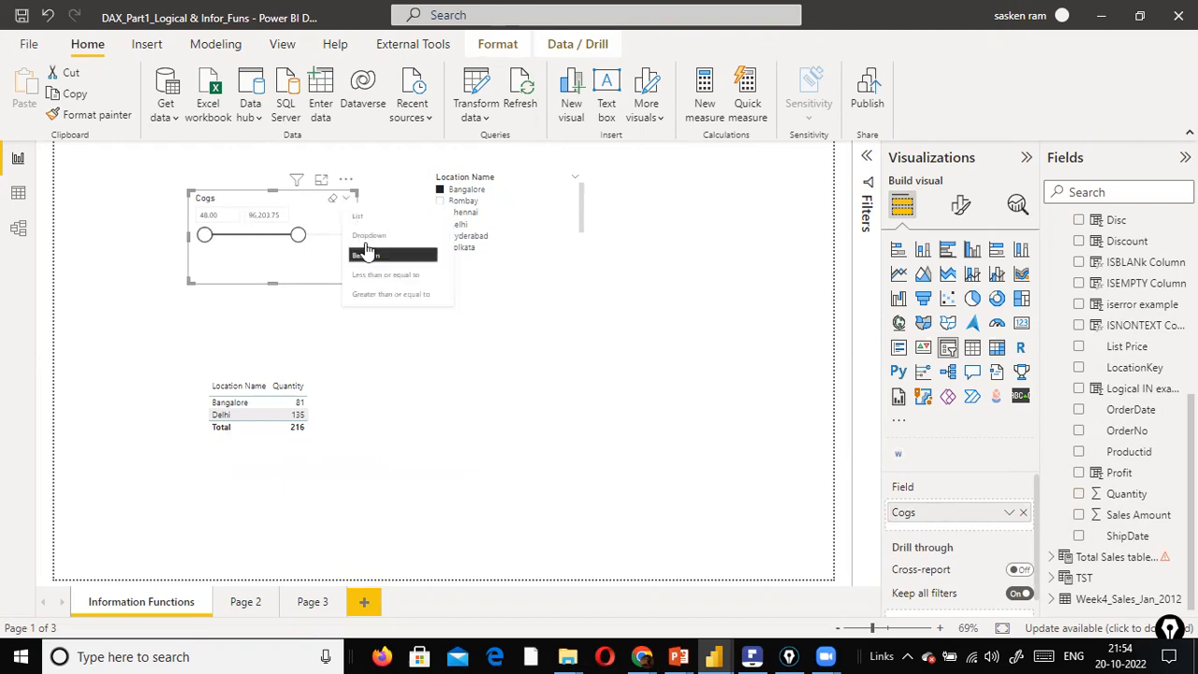
{"action": "left_click", "coordinate": [374, 227]}
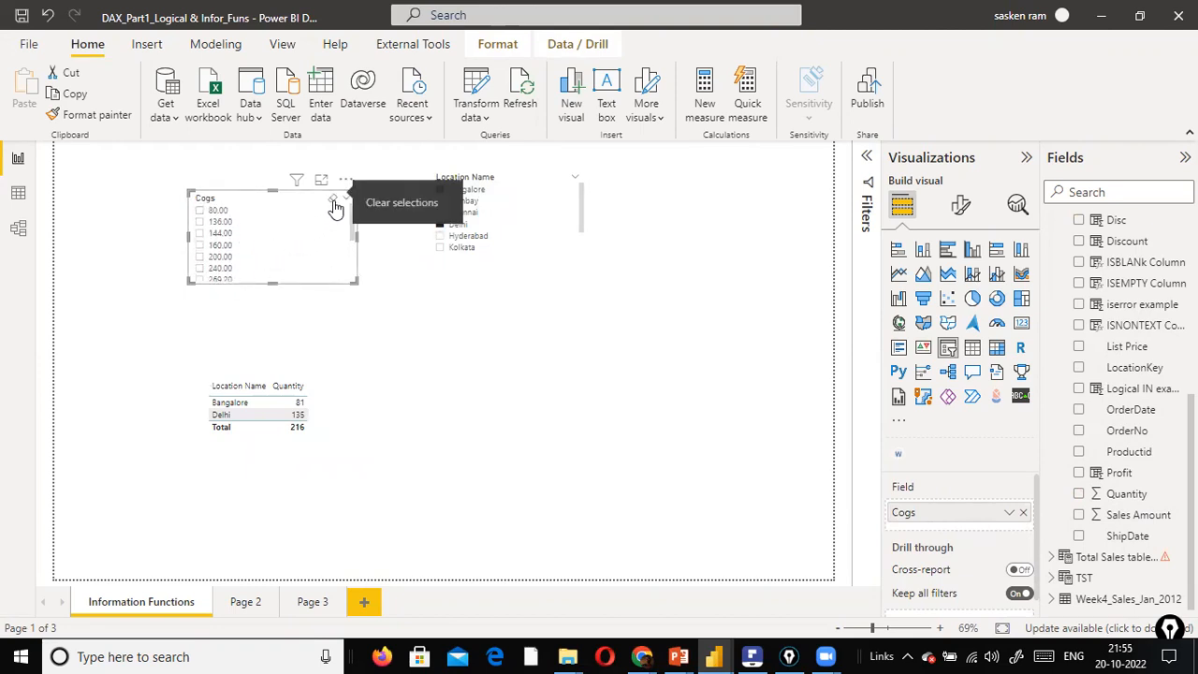
{"action": "left_click", "coordinate": [349, 196]}
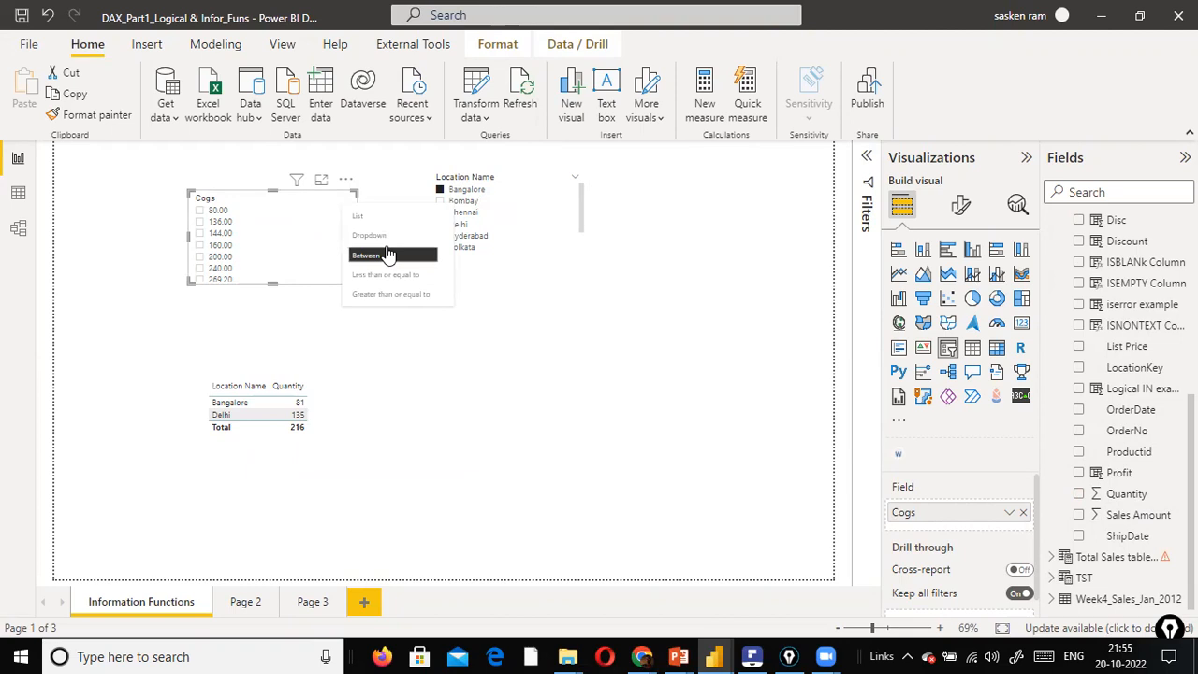
{"action": "left_click", "coordinate": [295, 261]}
{"action": "left_click", "coordinate": [199, 234], "text": "ctrl"}
{"action": "left_click", "coordinate": [199, 221], "text": "ctrl"}
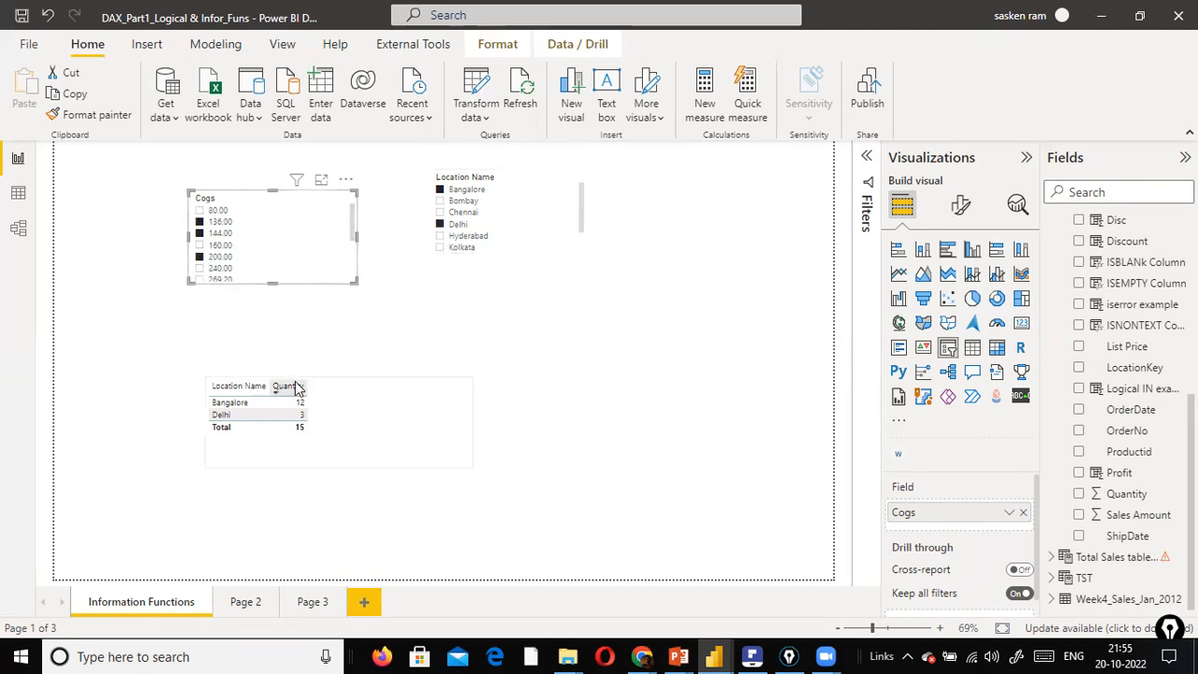
Add Bombay and Kolkata to the Location Name slicer's selection, checking the SalesFact Cogs column's data before and after.
{"action": "left_click", "coordinate": [18, 193]}
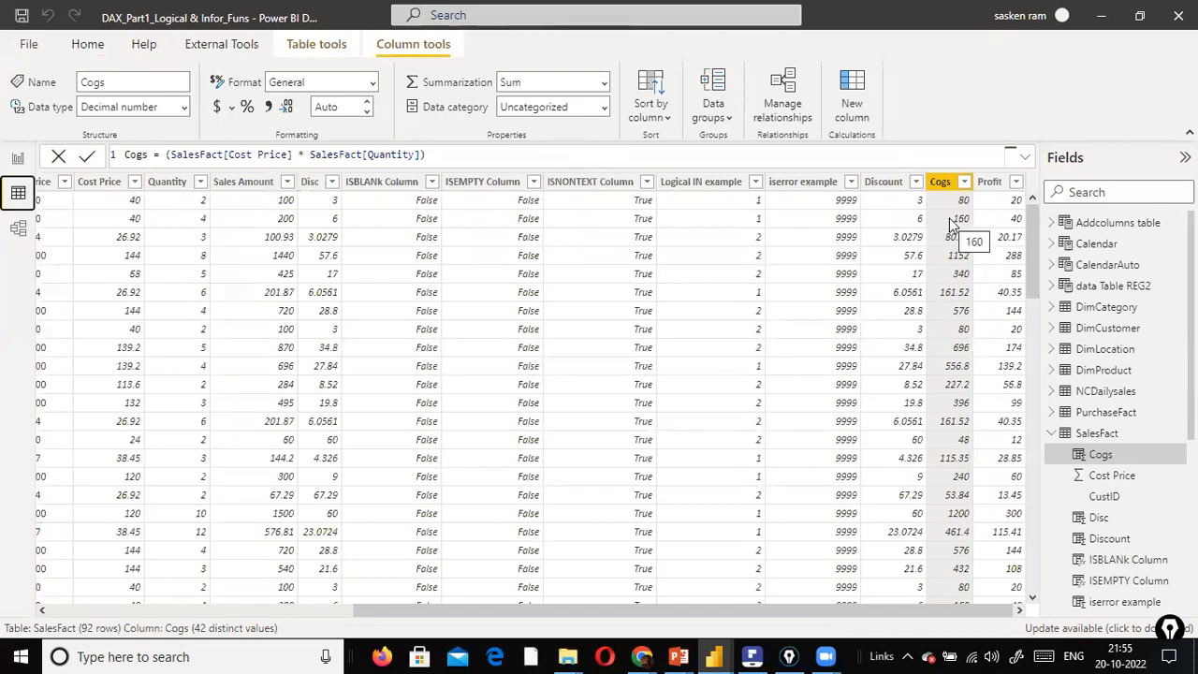
{"action": "left_click", "coordinate": [17, 158]}
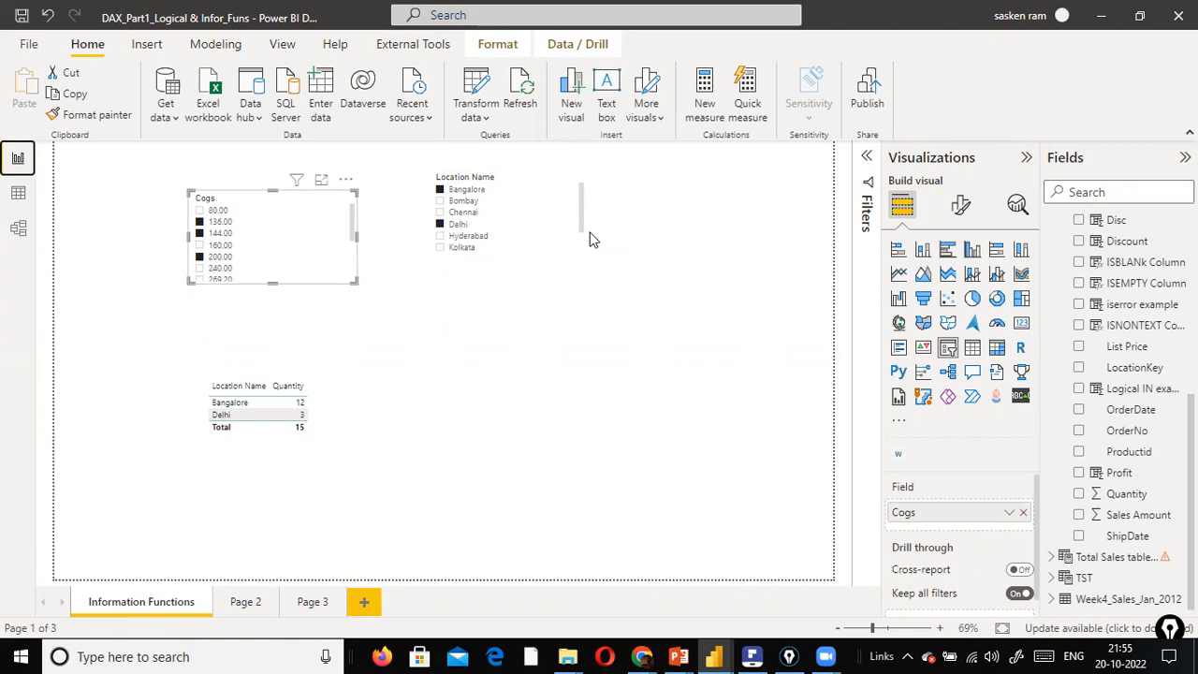
{"action": "left_click", "coordinate": [459, 249]}
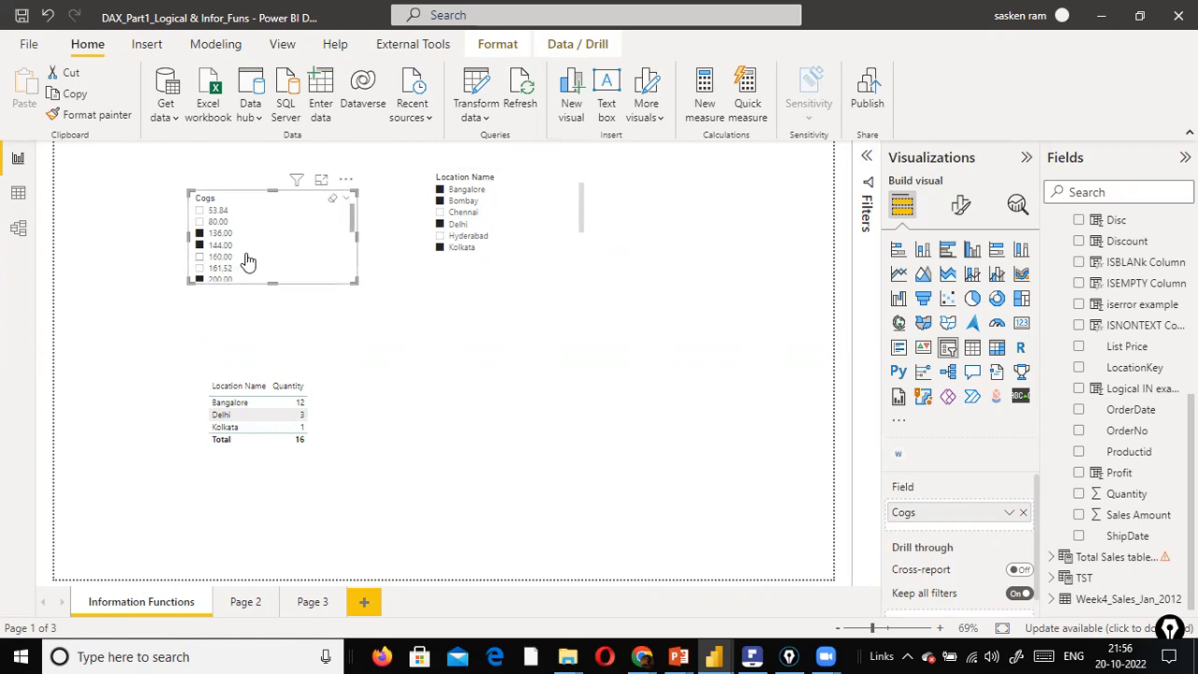
{"action": "scroll", "coordinate": [321, 278], "scroll_direction": "down", "scroll_amount": 1}
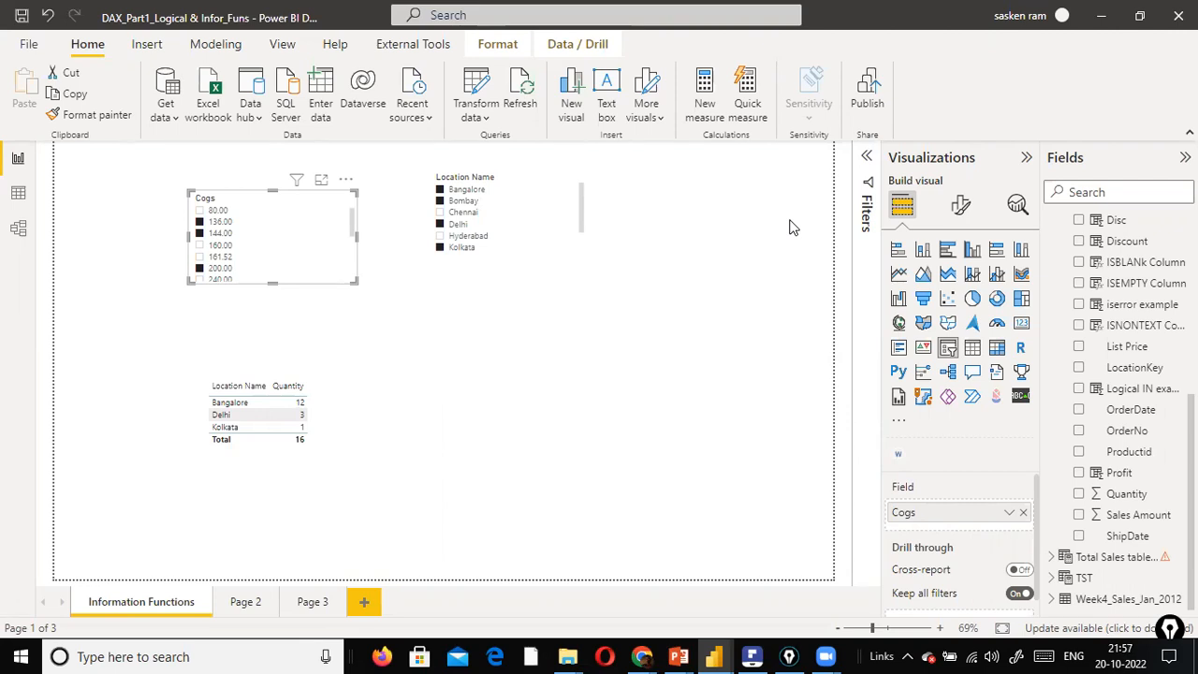
{"action": "left_click", "coordinate": [17, 193]}
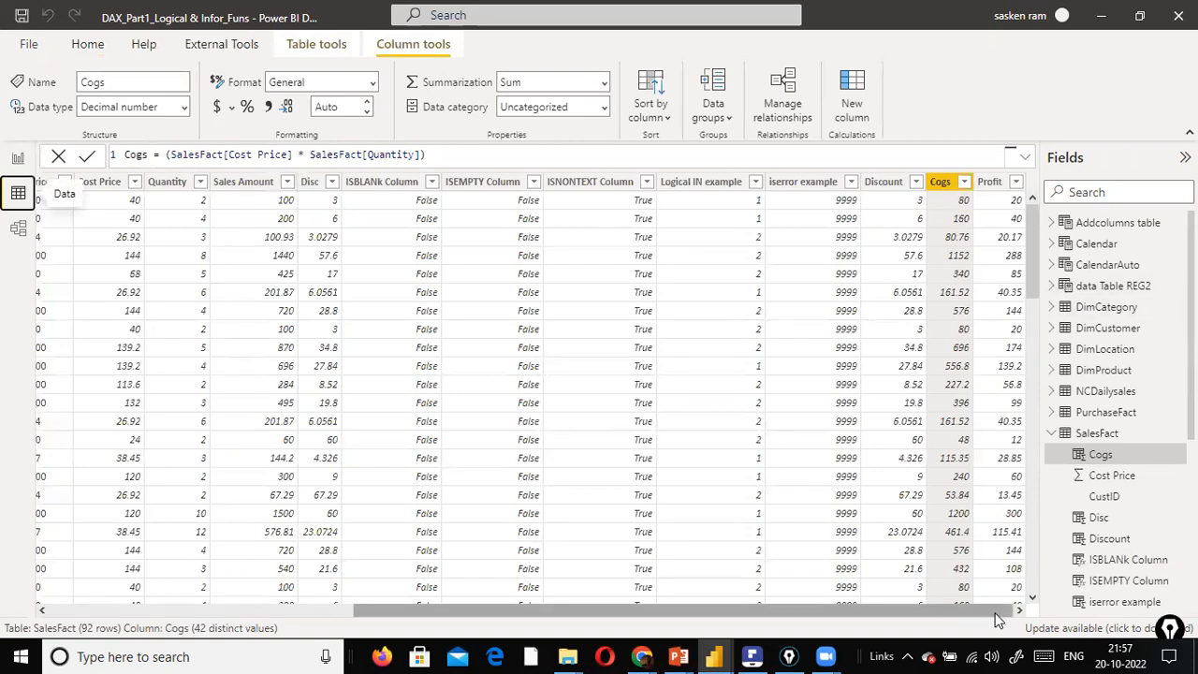
Compare the Cogs and Profit column data in SalesFact with the Cogs and Location Name slicers on the report page.
{"action": "left_click", "coordinate": [18, 158]}
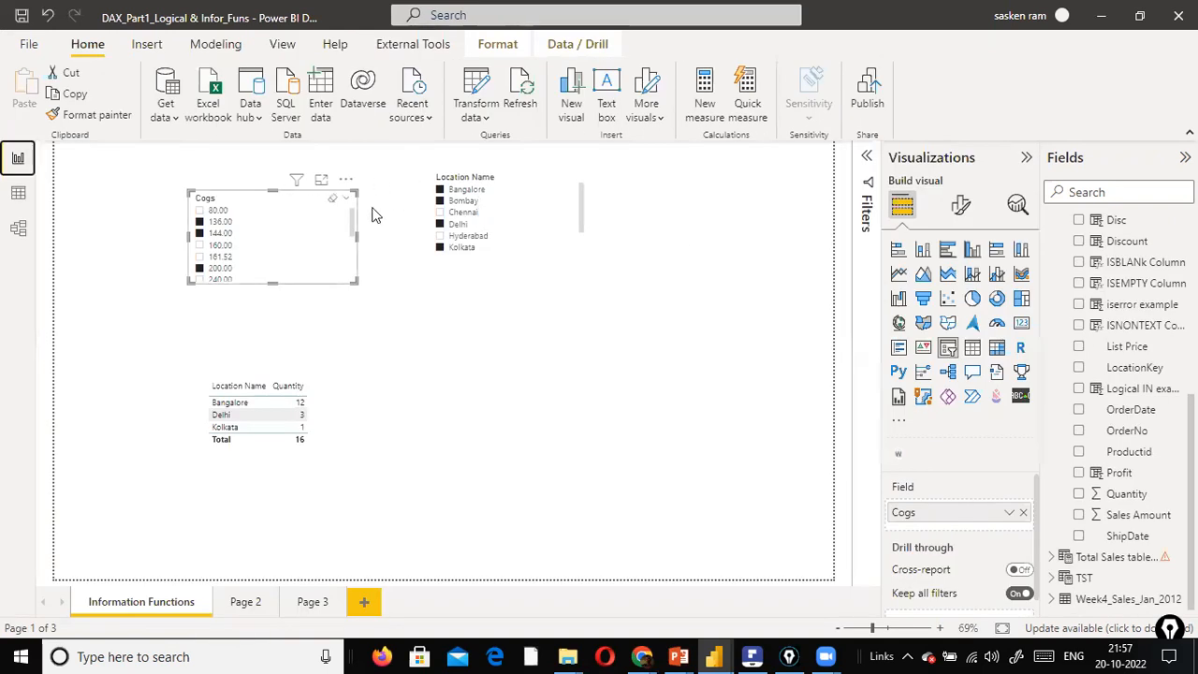
{"action": "left_click", "coordinate": [16, 195]}
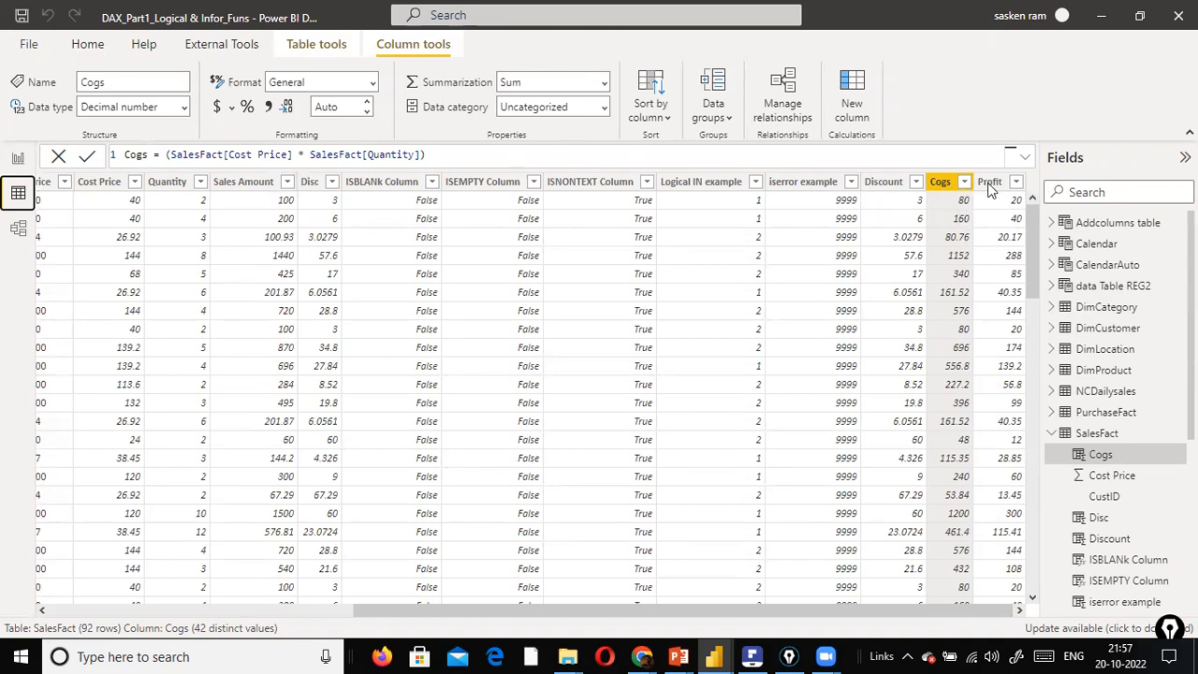
{"action": "left_click", "coordinate": [87, 44]}
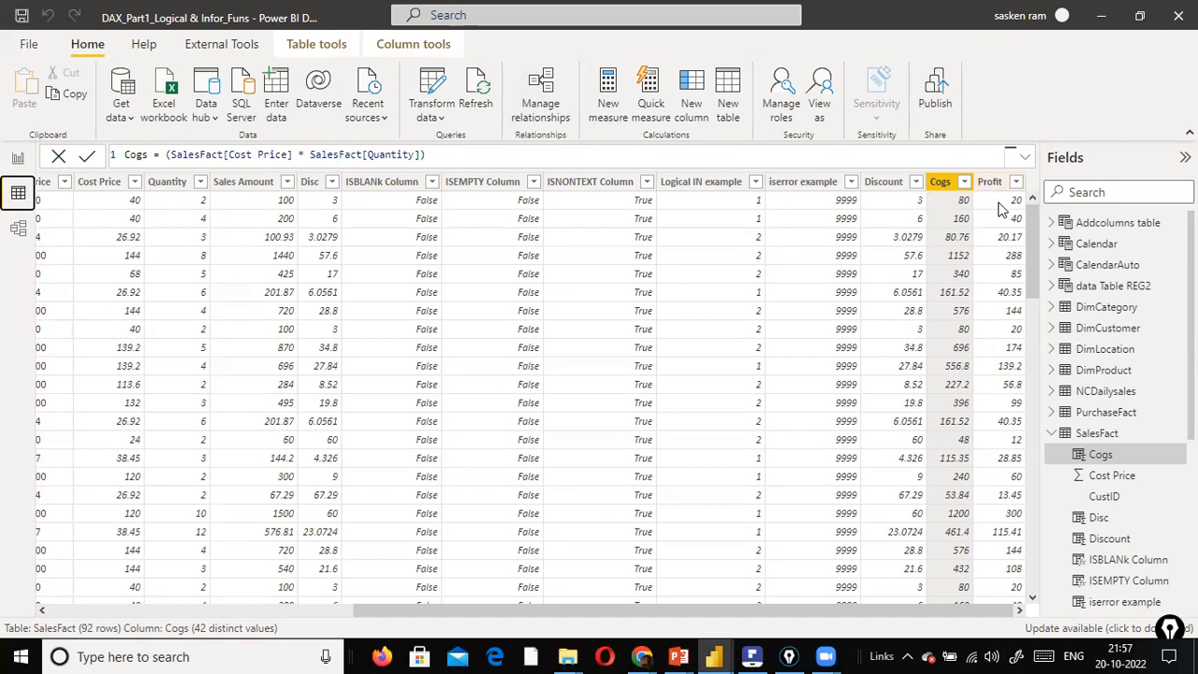
{"action": "left_click", "coordinate": [18, 157]}
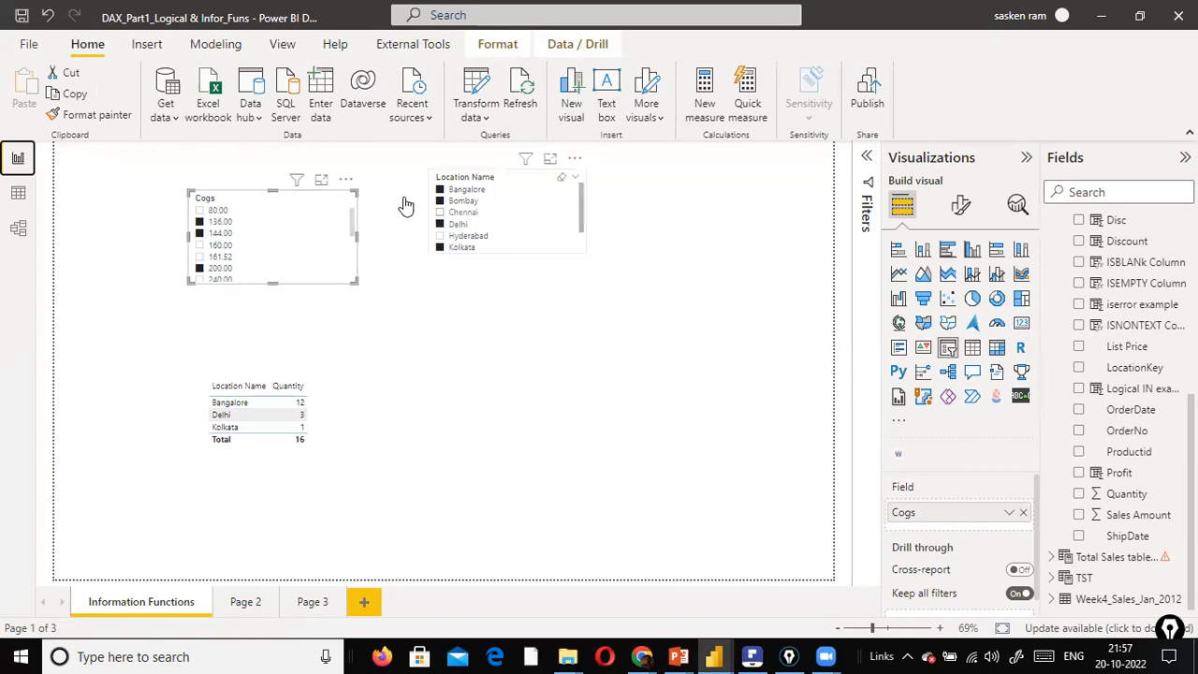
{"action": "left_click", "coordinate": [12, 198]}
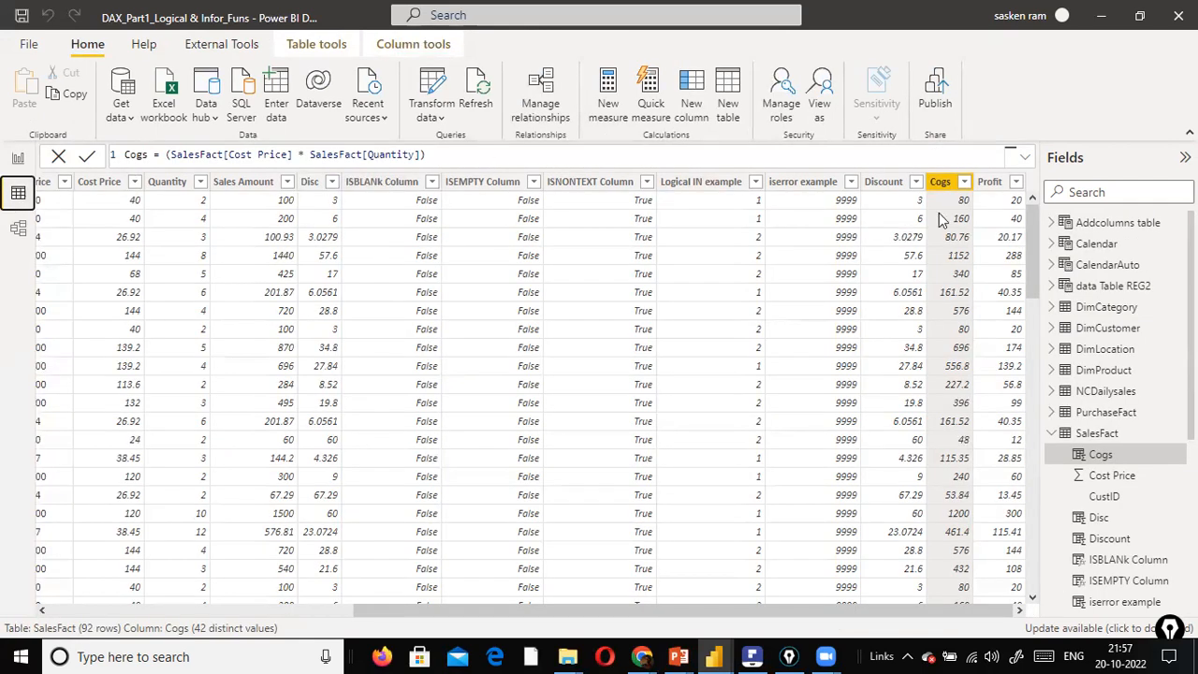
{"action": "key", "text": "alt+Tab"}
{"action": "key", "text": "alt+Tab"}
{"action": "left_click", "coordinate": [17, 159]}
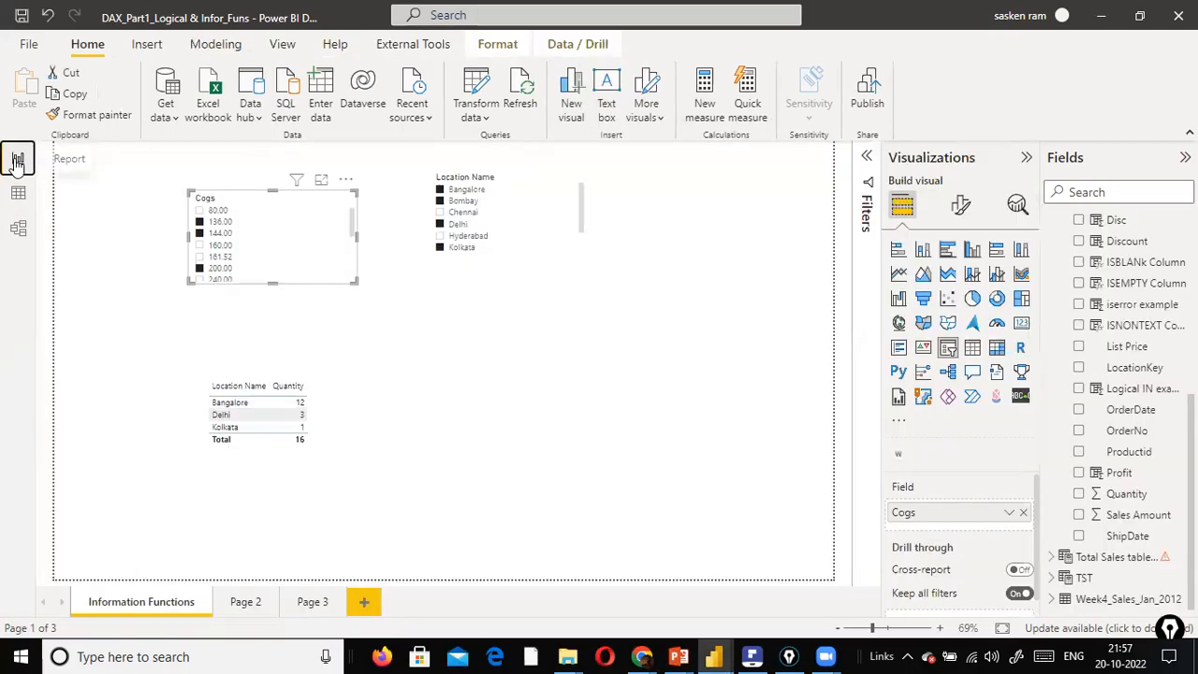
Switch to the PowerPoint slideshow and review the remaining Calculated Column points through the What is a Measure slide, rechecking the Cogs column in Power BI.
{"action": "key", "text": "alt+Tab"}
{"action": "left_click", "coordinate": [1140, 521]}
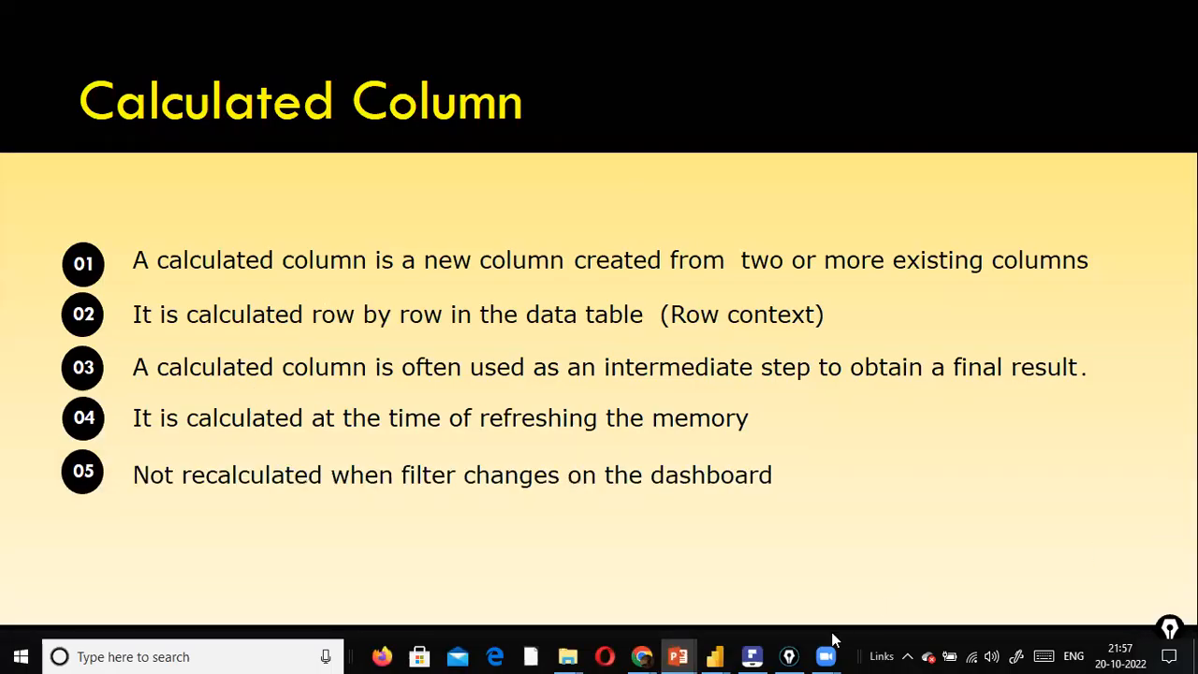
{"action": "left_click", "coordinate": [471, 509]}
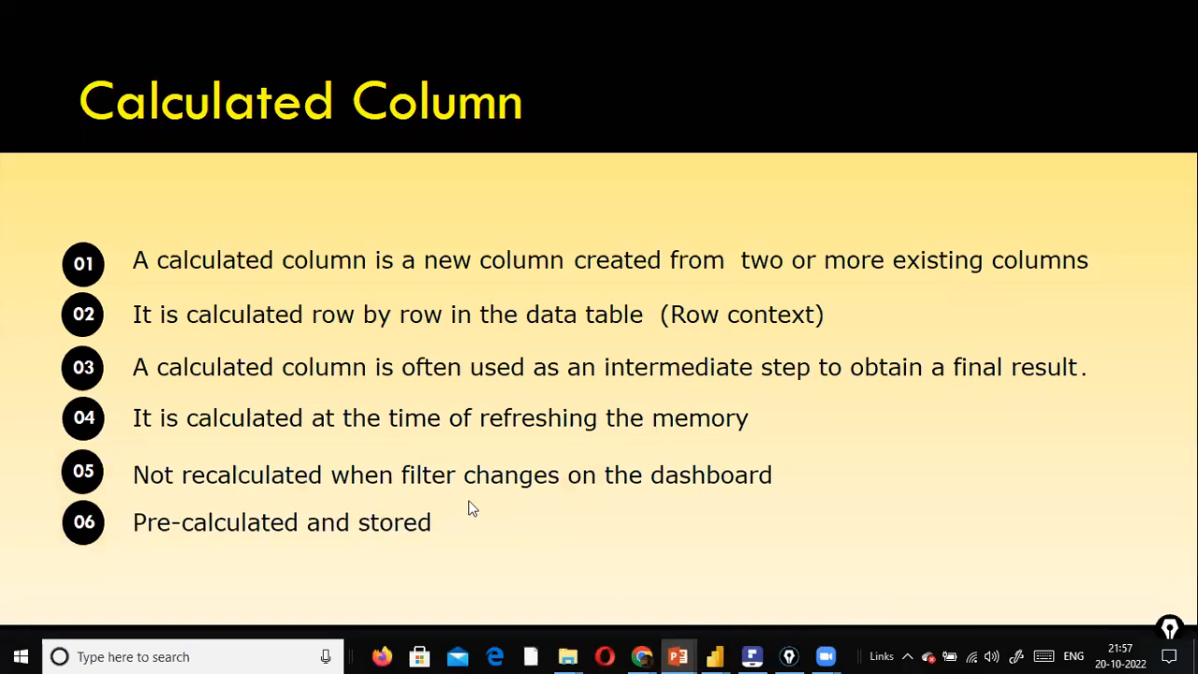
{"action": "key", "text": "alt+Tab"}
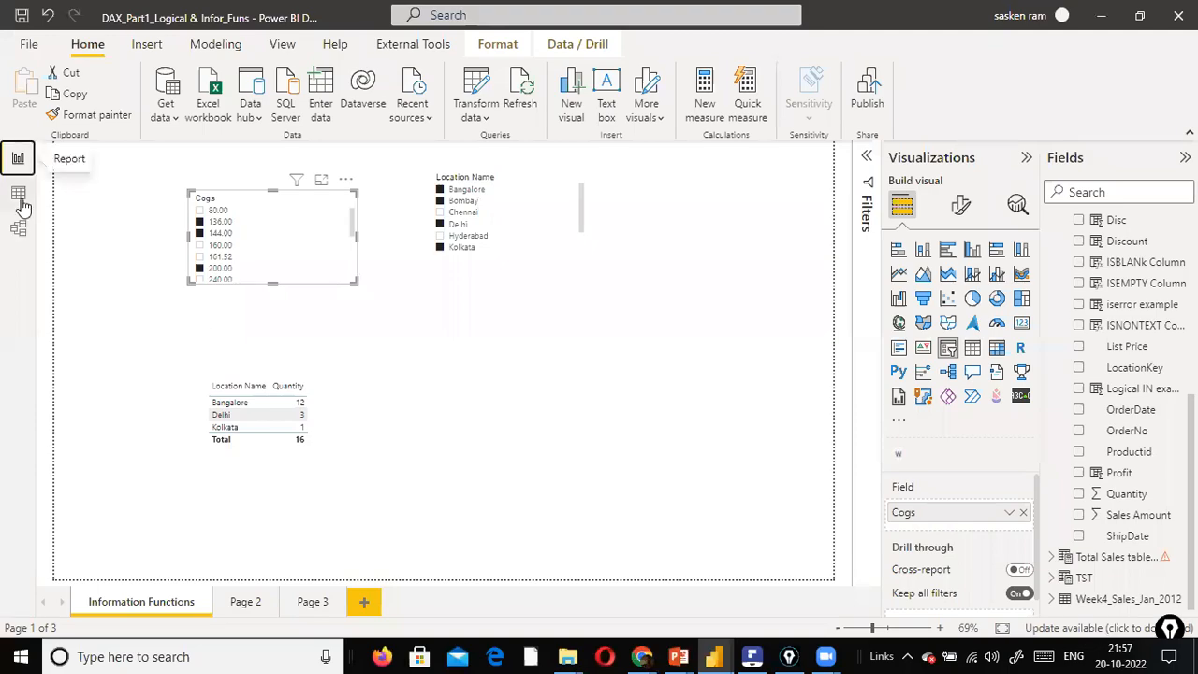
{"action": "left_click", "coordinate": [18, 191]}
{"action": "key", "text": "alt+Tab"}
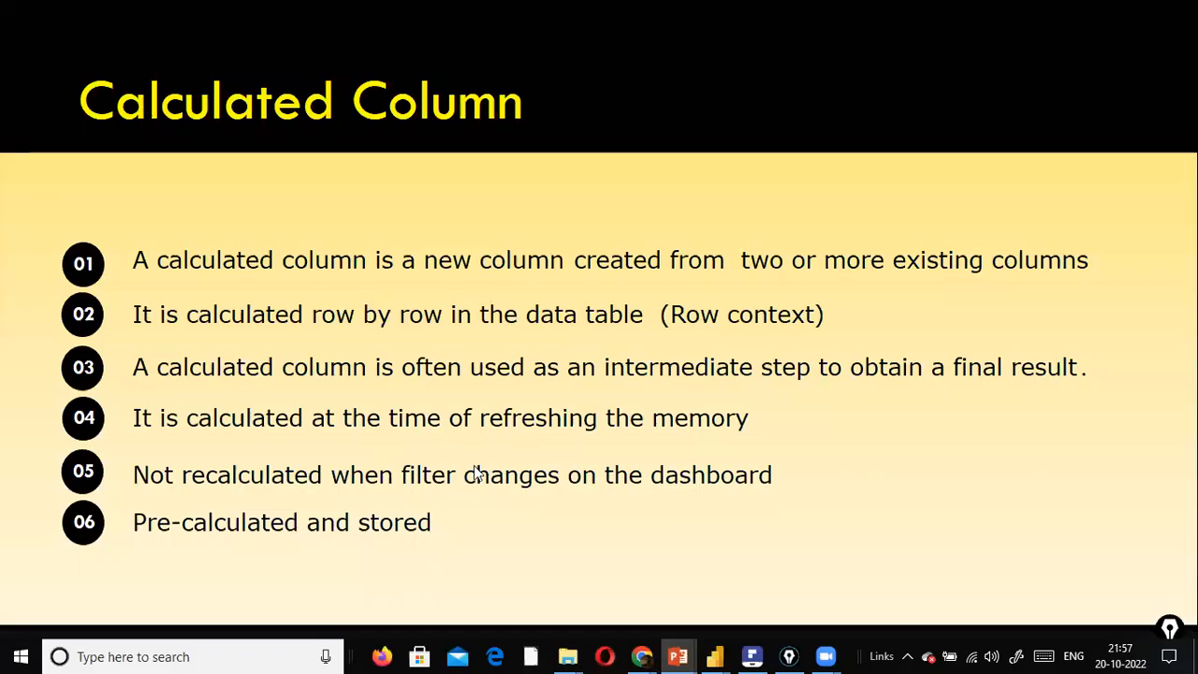
{"action": "left_click", "coordinate": [618, 491]}
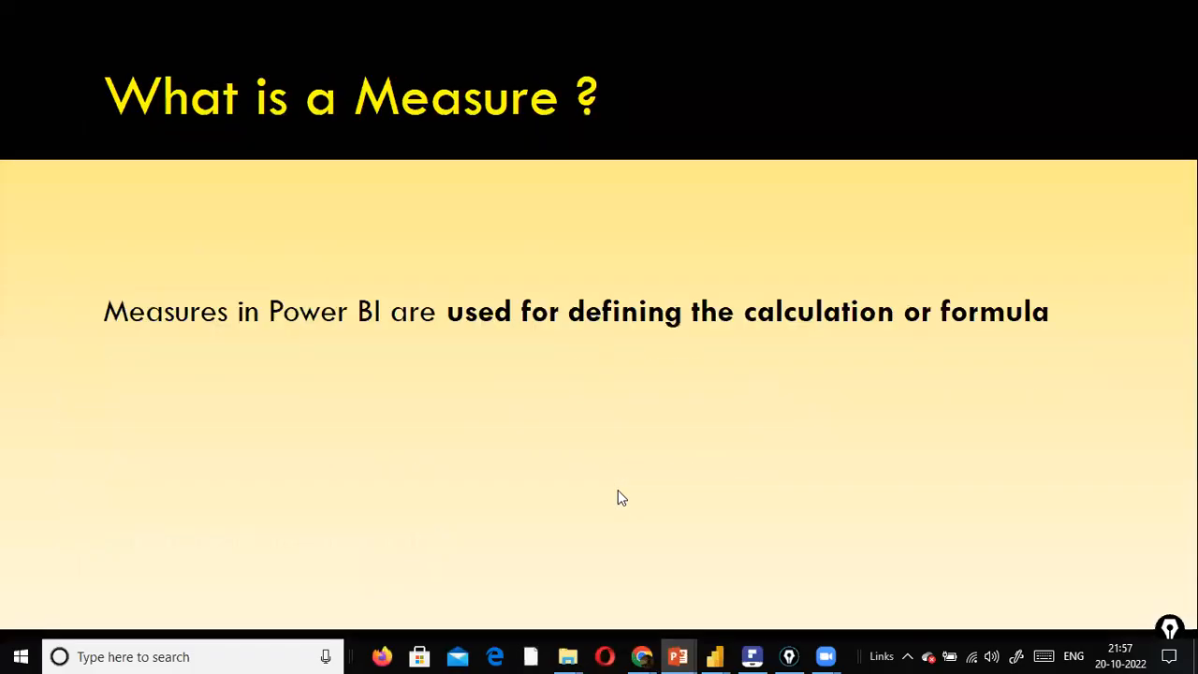
{"action": "key", "text": "Left"}
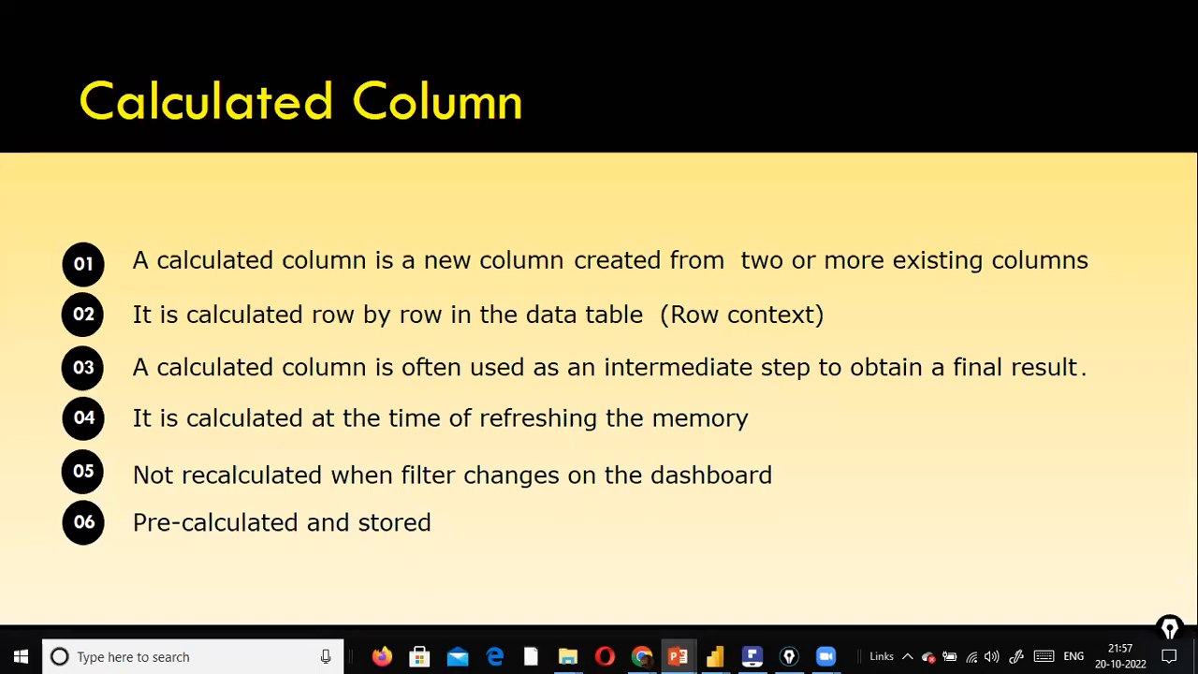
{"action": "key", "text": "alt+Tab"}
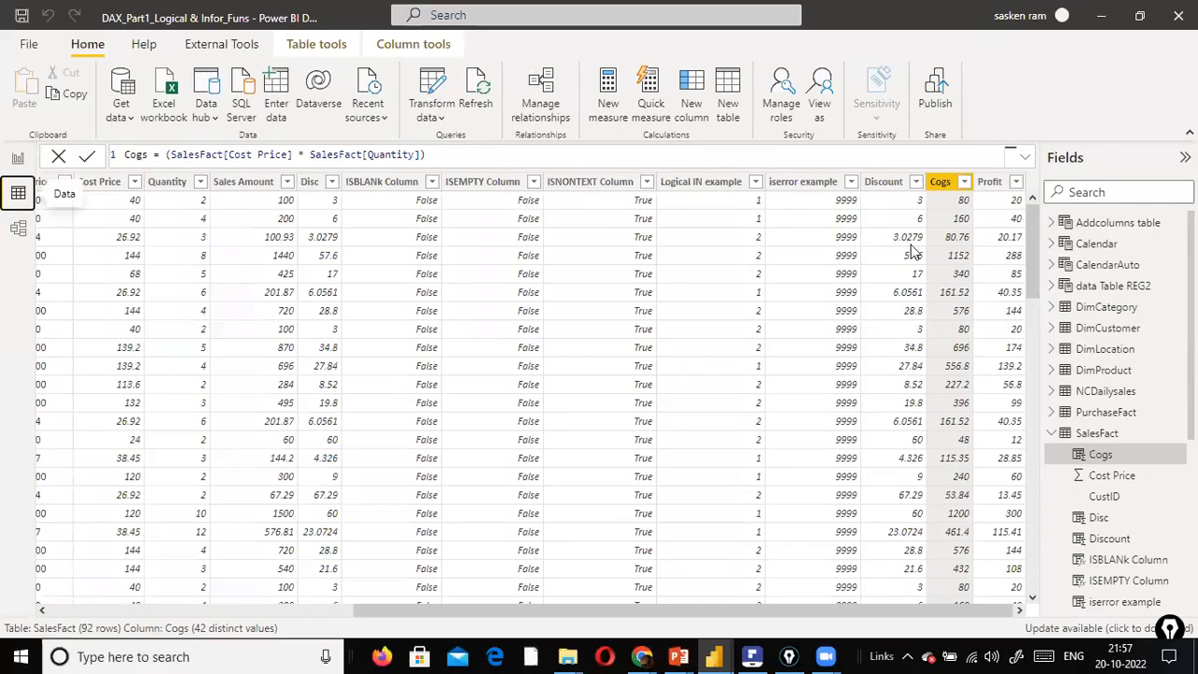
{"action": "key", "text": "alt+Tab"}
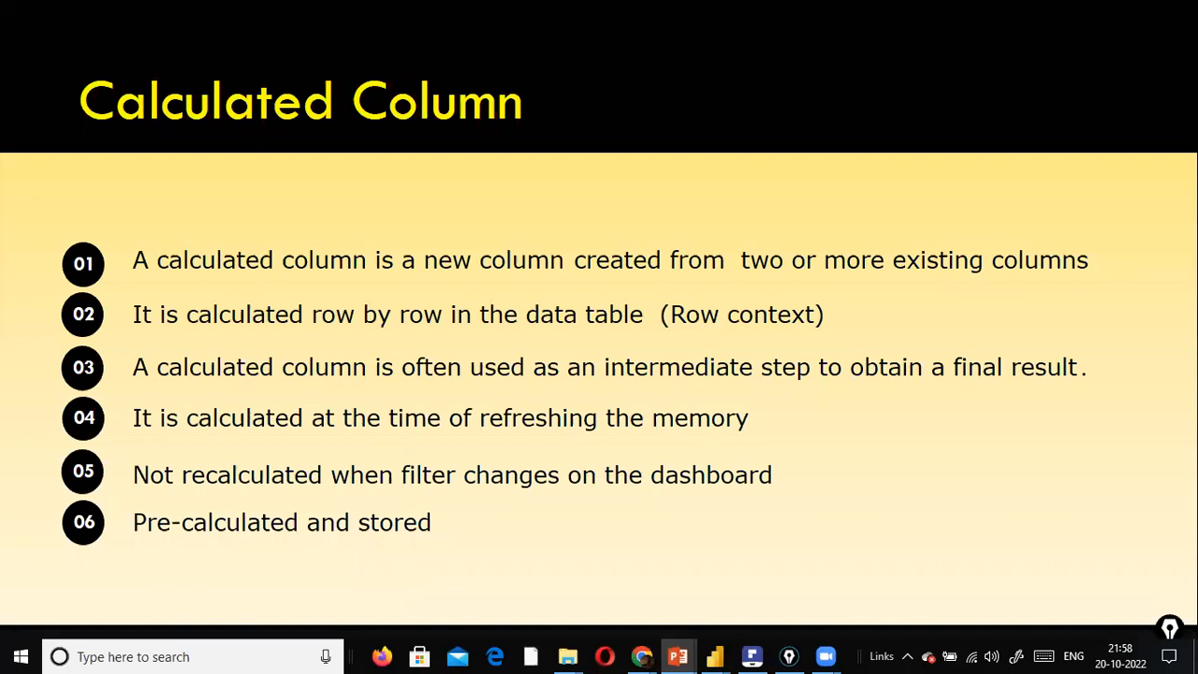
{"action": "left_click", "coordinate": [770, 374]}
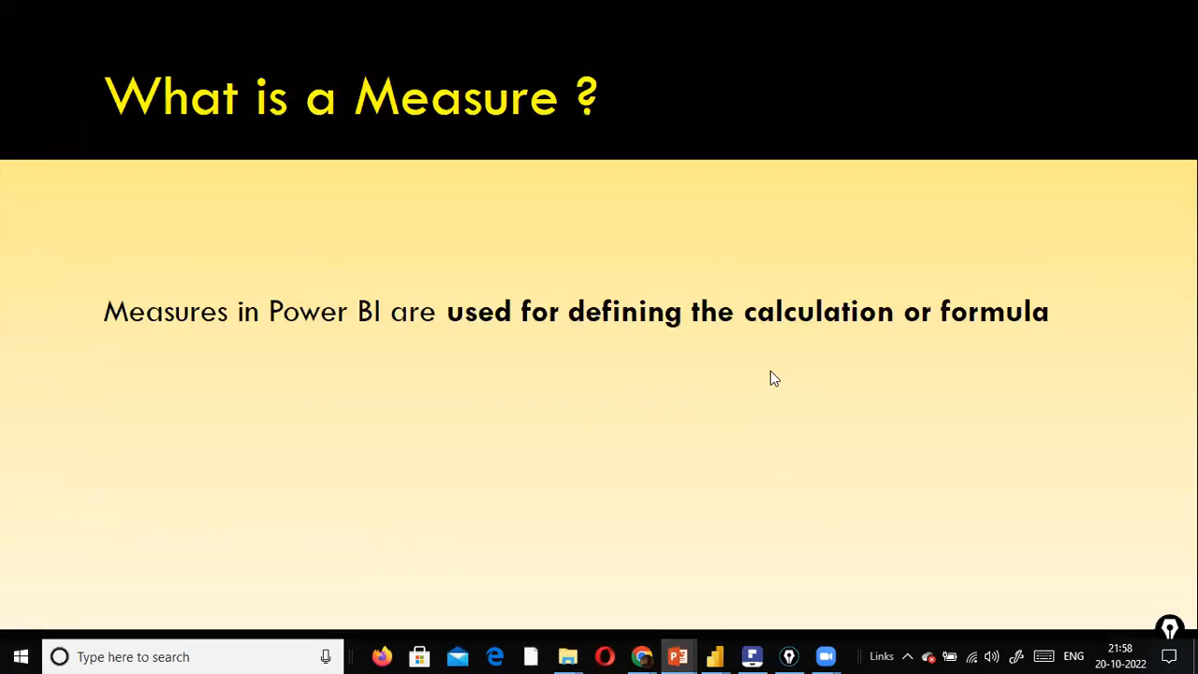
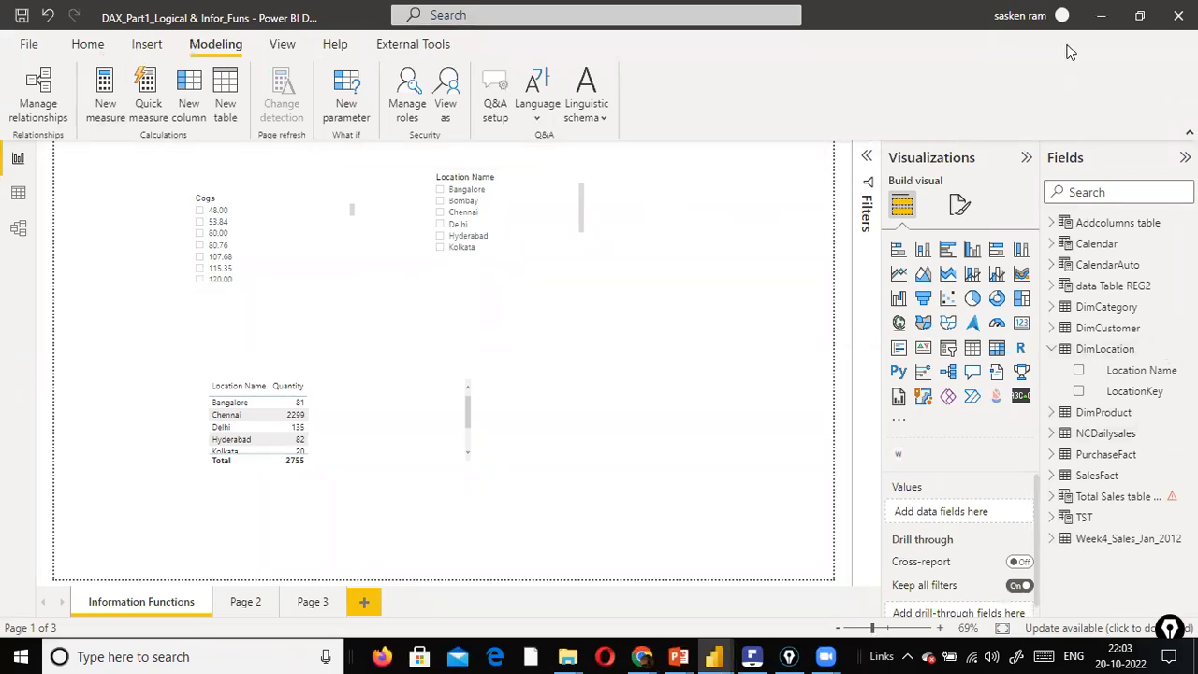
{"action": "left_click_drag", "start_coordinate": [1066, 45], "coordinate": [1067, 150]}
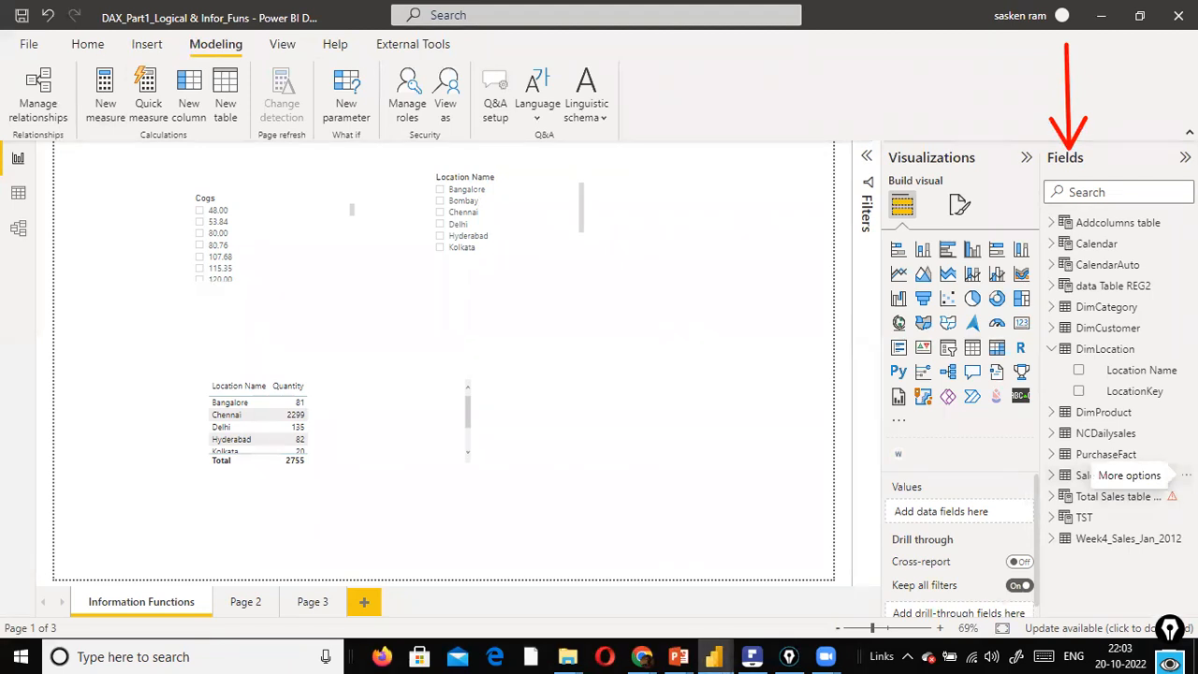
{"action": "left_click", "coordinate": [1185, 474]}
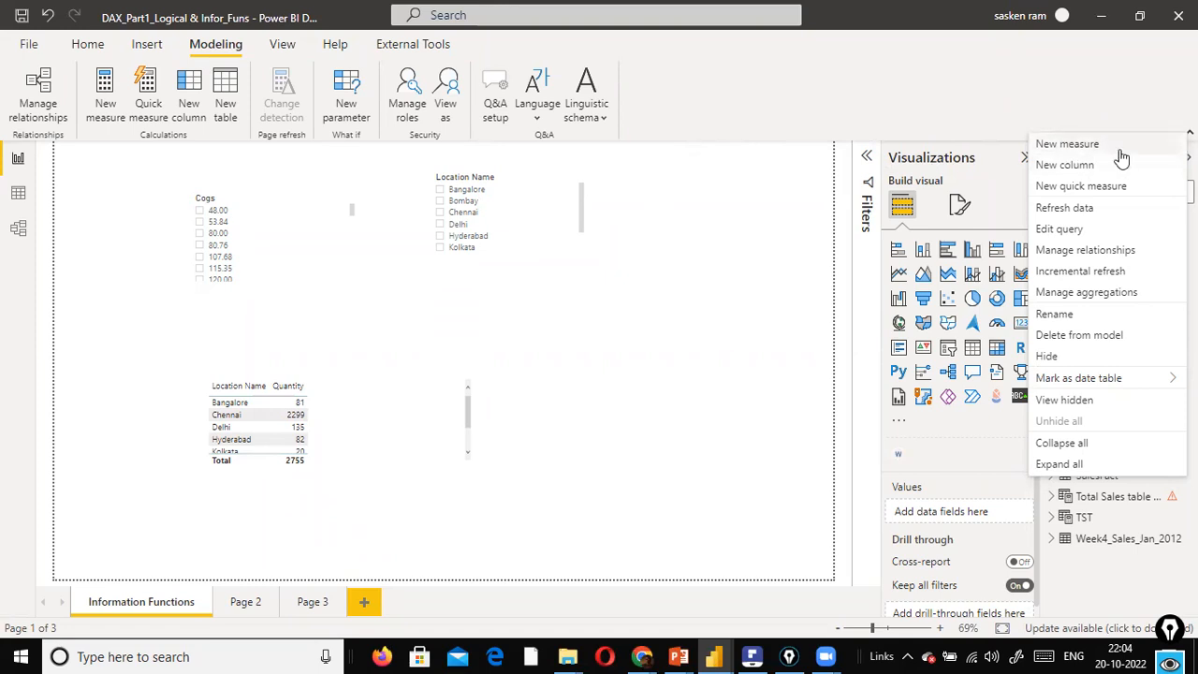
{"action": "left_click", "coordinate": [688, 333]}
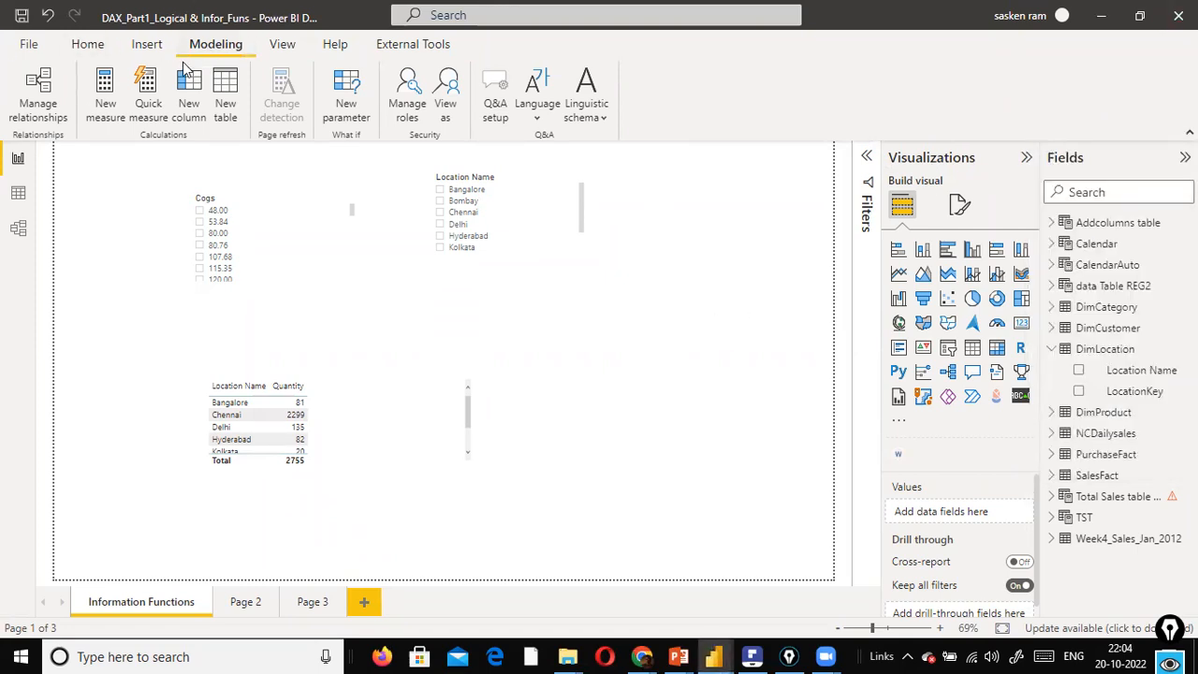
{"action": "left_click", "coordinate": [77, 190]}
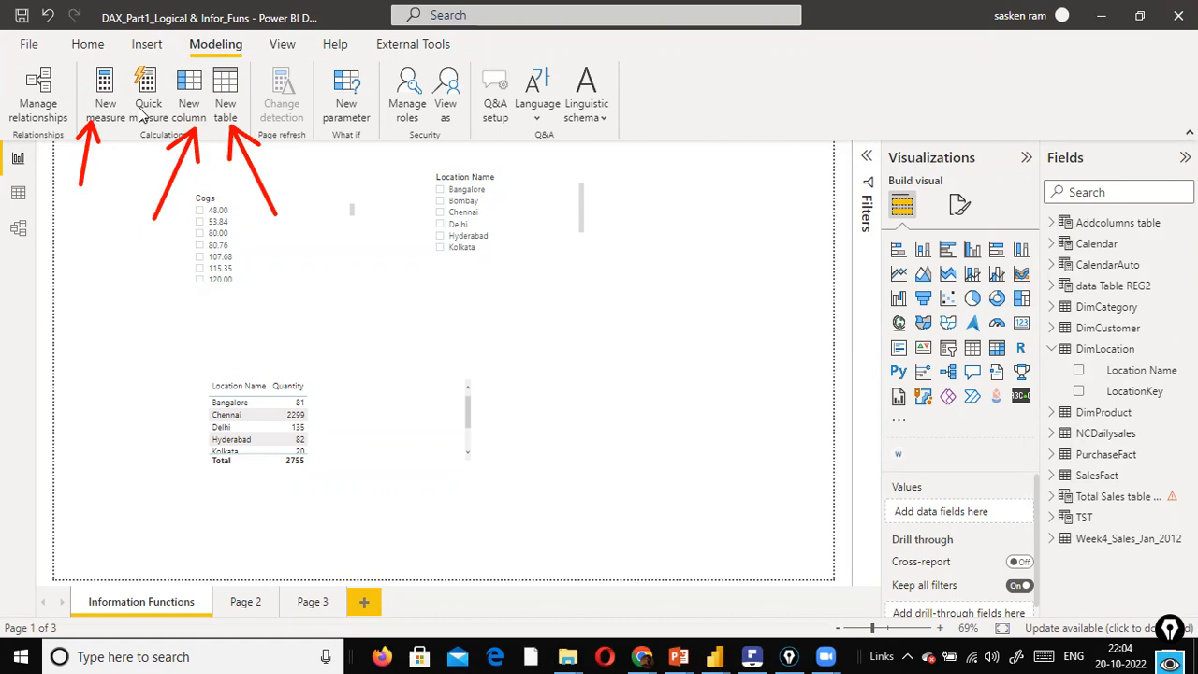
{"action": "key", "text": "ctrl+shift+7"}
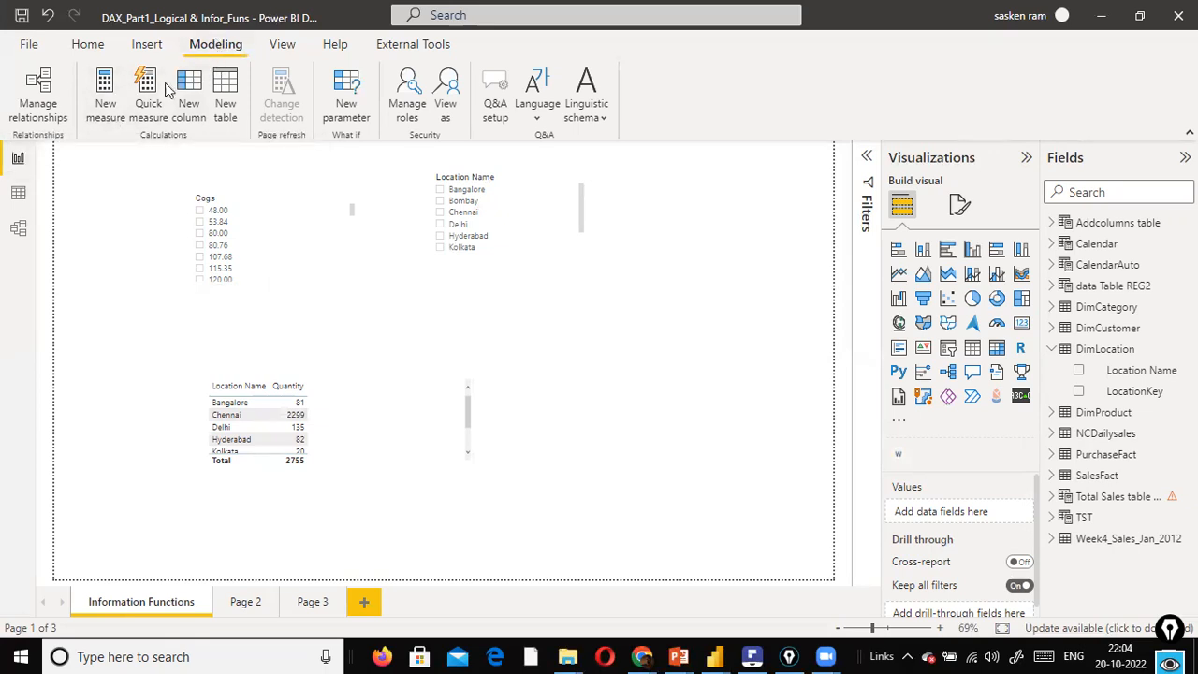
Create the measure Total Sales = sum(SalesFact[Sales Amount]) and collapse the expanded formula editor.
{"action": "left_click", "coordinate": [113, 122]}
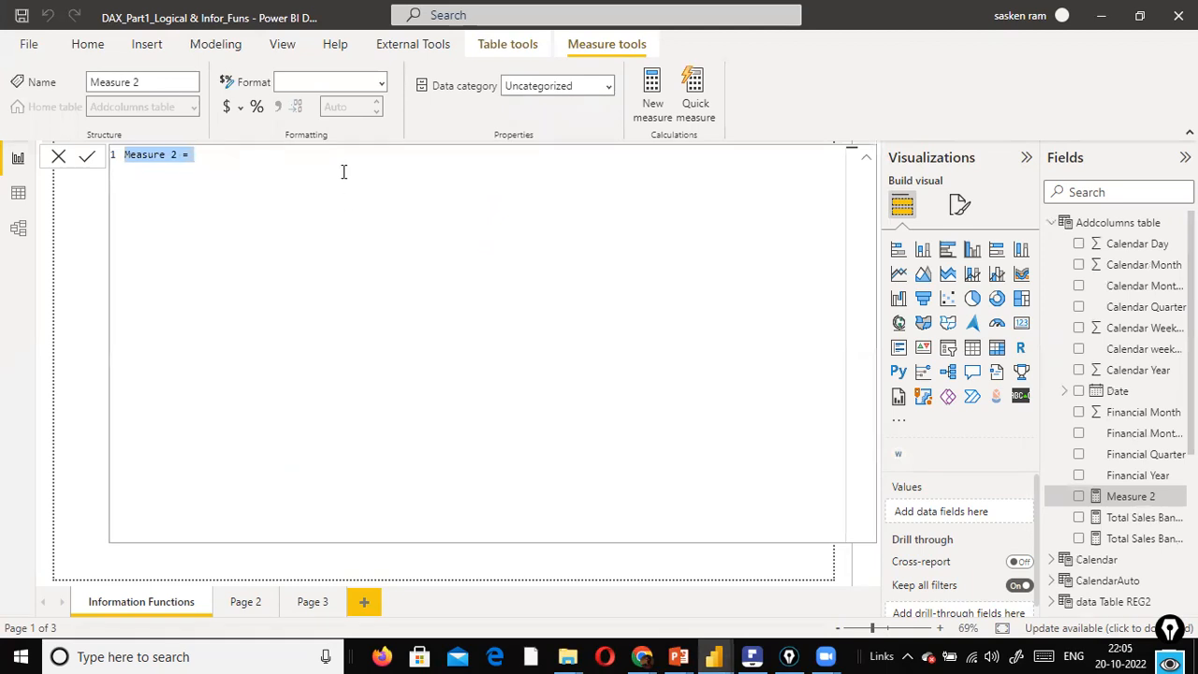
{"action": "type", "text": "Ttal"}
{"action": "key", "text": "BackSpace"}
{"action": "key", "text": "BackSpace"}
{"action": "key", "text": "BackSpace"}
{"action": "key", "text": "BackSpace"}
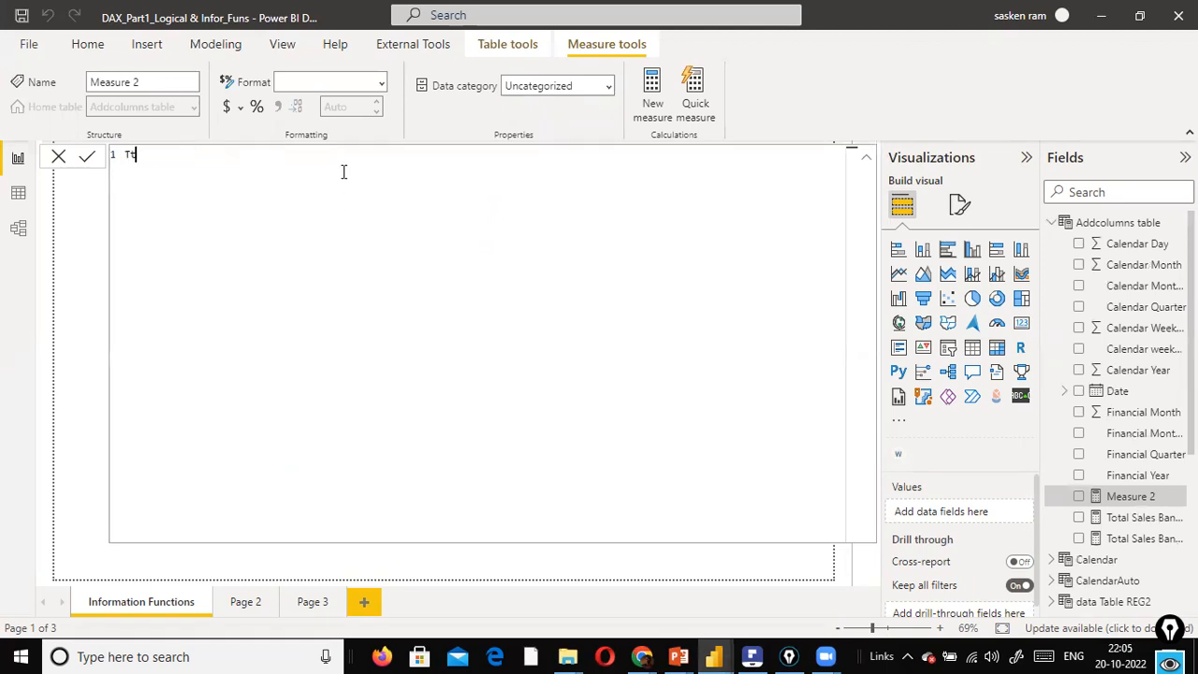
{"action": "type", "text": "otal Sales = s"}
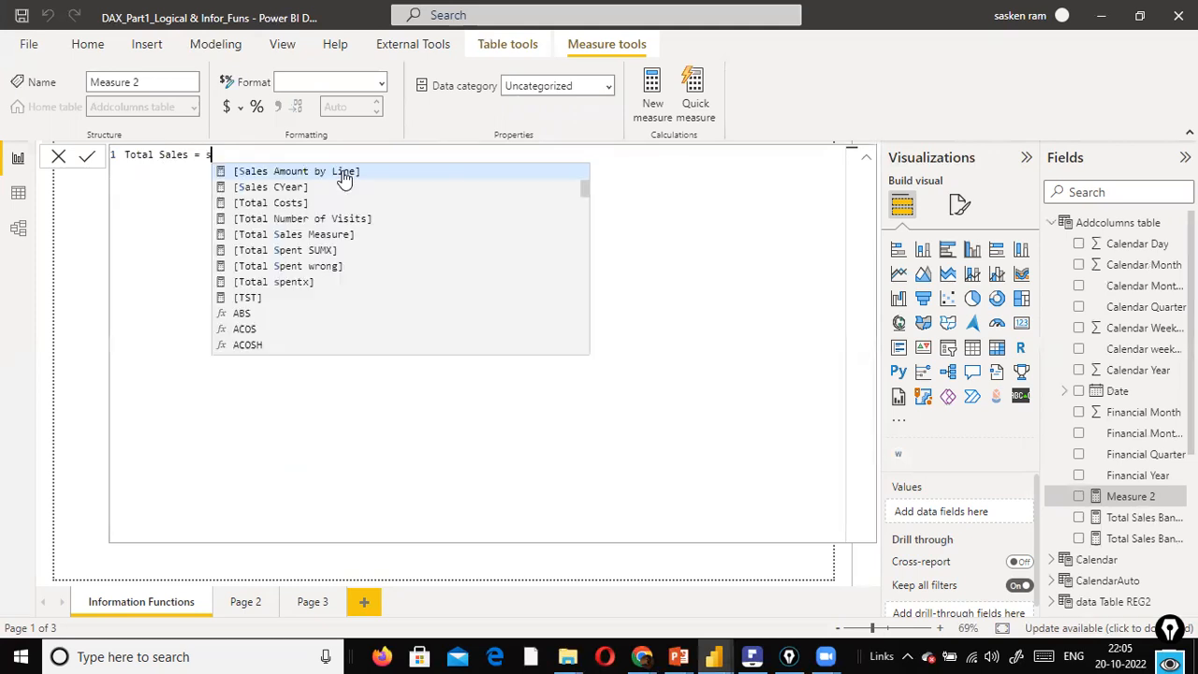
{"action": "type", "text": "um("}
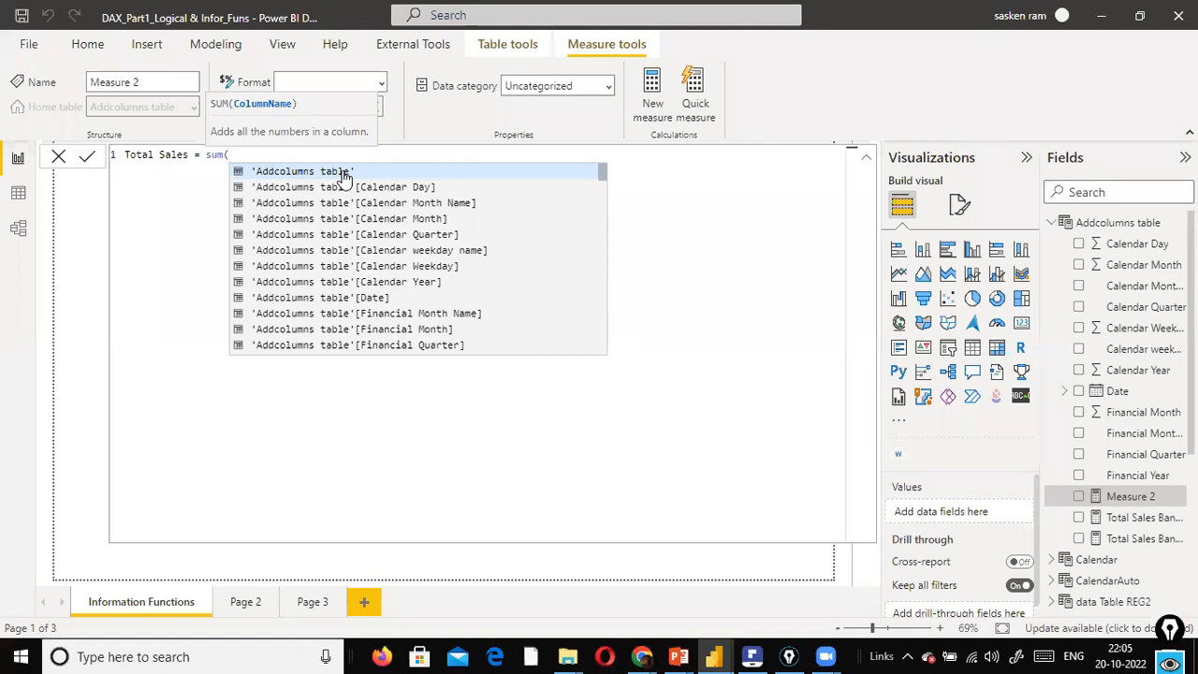
{"action": "type", "text": "salesfa"}
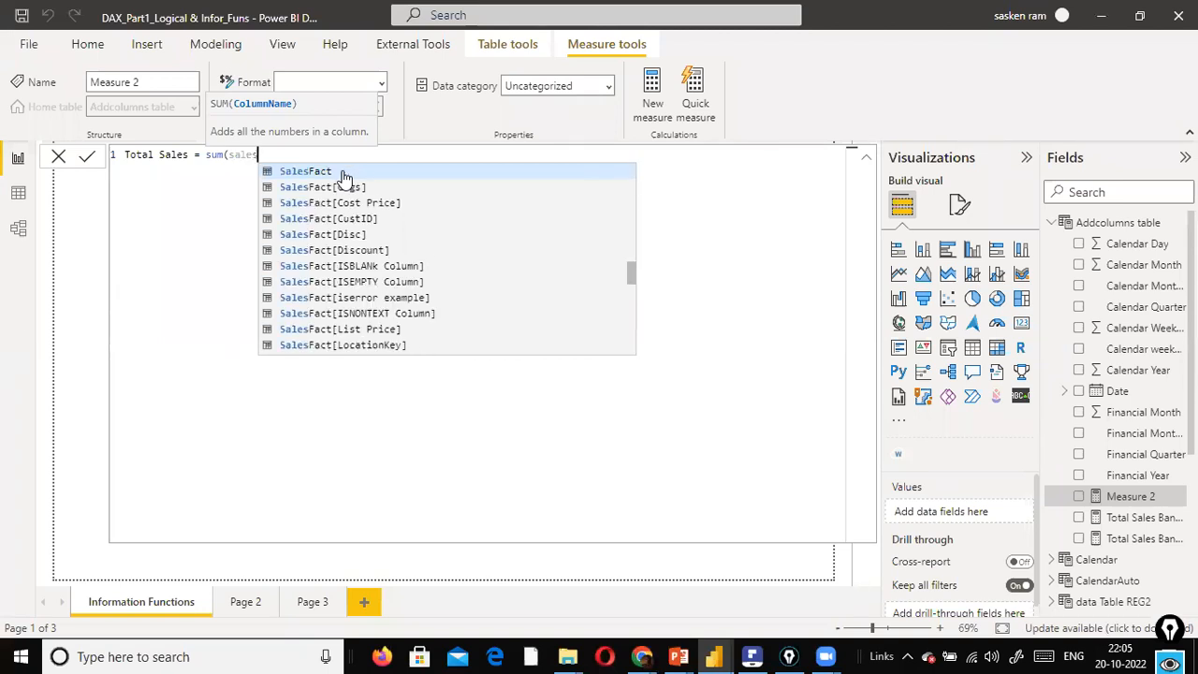
{"action": "key", "text": "Down"}
{"action": "key", "text": "Down"}
{"action": "key", "text": "Down"}
{"action": "key", "text": "Down"}
{"action": "key", "text": "Down"}
{"action": "key", "text": "Down"}
{"action": "key", "text": "Down"}
{"action": "key", "text": "Down"}
{"action": "key", "text": "Down"}
{"action": "key", "text": "Down"}
{"action": "key", "text": "Down"}
{"action": "key", "text": "Down"}
{"action": "key", "text": "Down"}
{"action": "key", "text": "Down"}
{"action": "key", "text": "Down"}
{"action": "key", "text": "Down"}
{"action": "key", "text": "Down"}
{"action": "key", "text": "Down"}
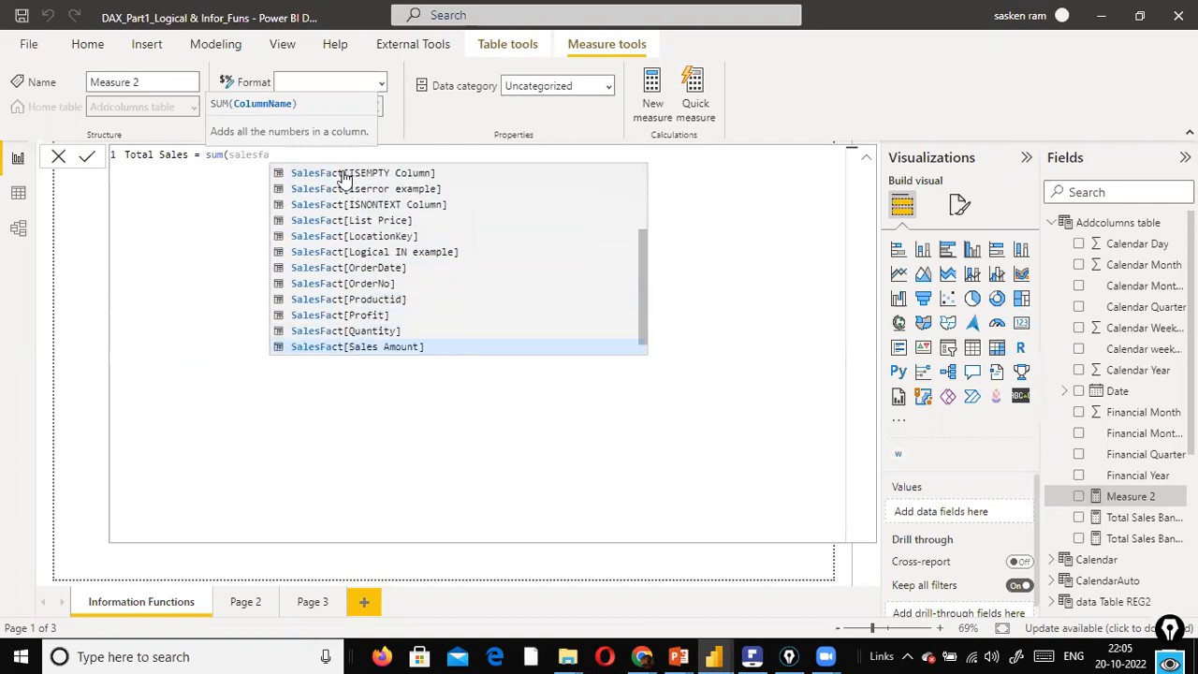
{"action": "key", "text": "Down"}
{"action": "key", "text": "Down"}
{"action": "key", "text": "Up"}
{"action": "key", "text": "Up"}
{"action": "key", "text": "Up"}
{"action": "key", "text": "Up"}
{"action": "key", "text": "Down"}
{"action": "key", "text": "Down"}
{"action": "key", "text": "Tab"}
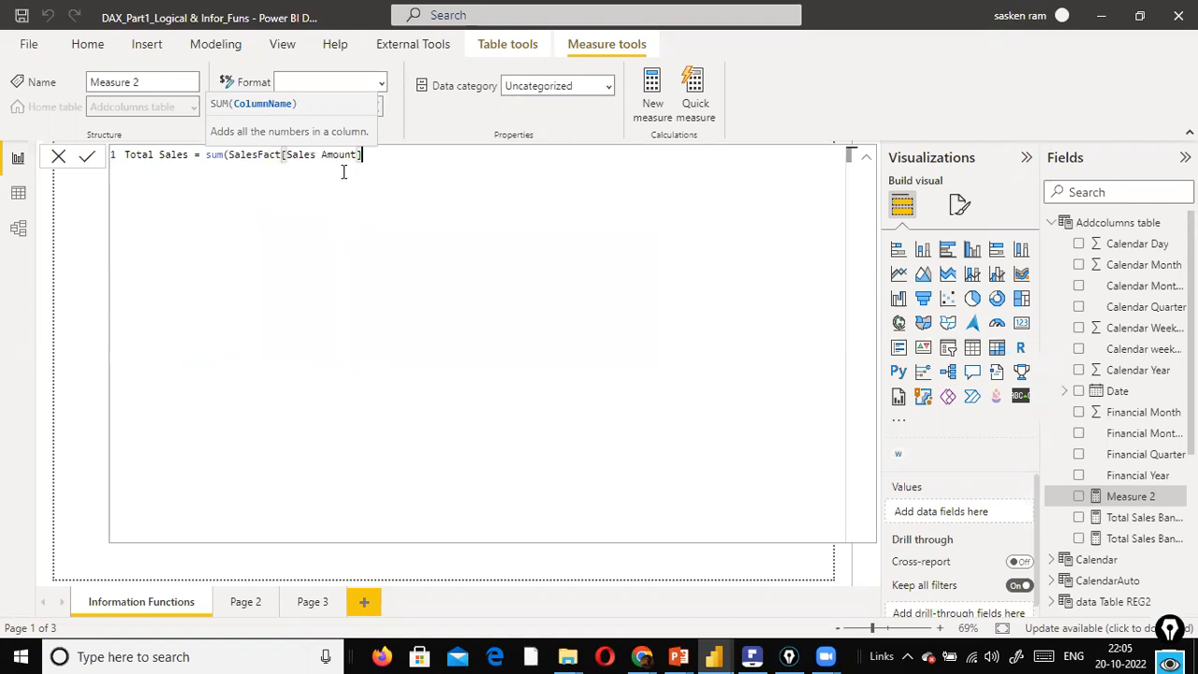
{"action": "type", "text": ")"}
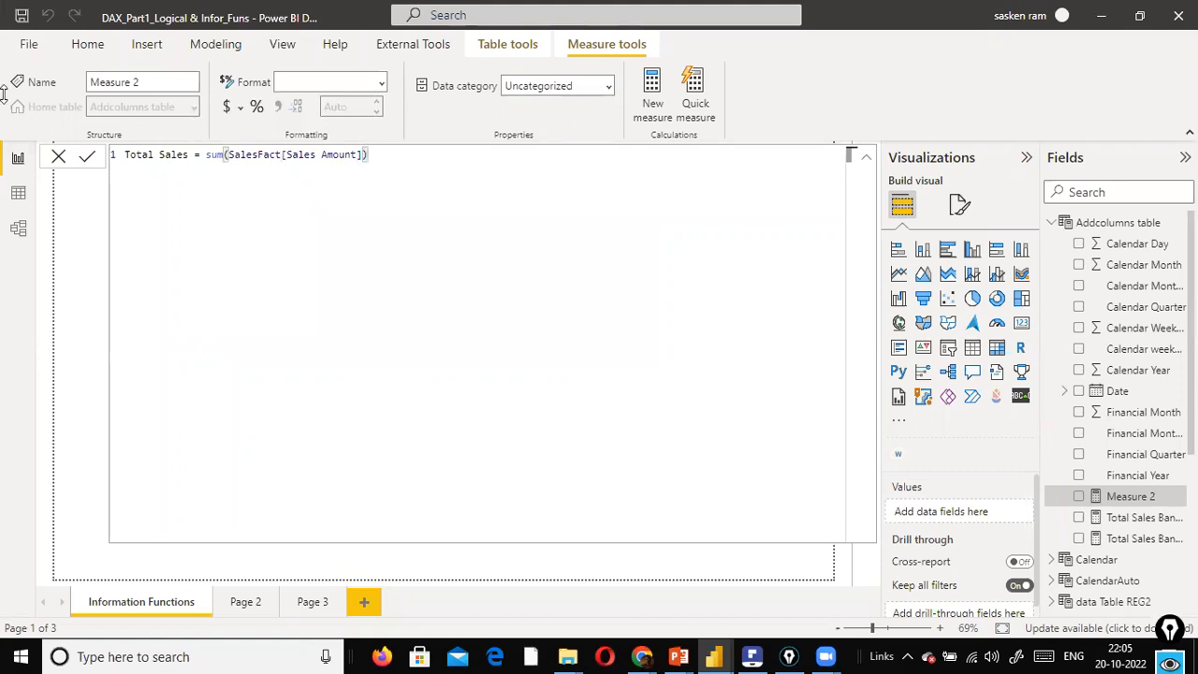
{"action": "left_click", "coordinate": [88, 158]}
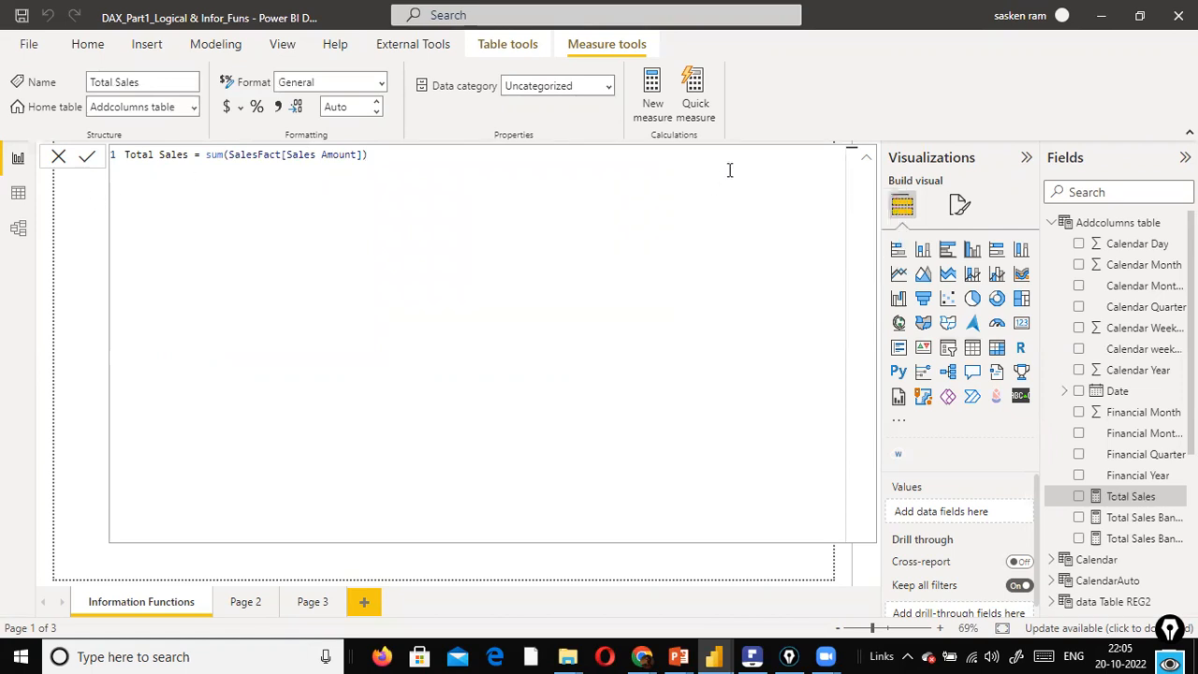
{"action": "left_click", "coordinate": [865, 161]}
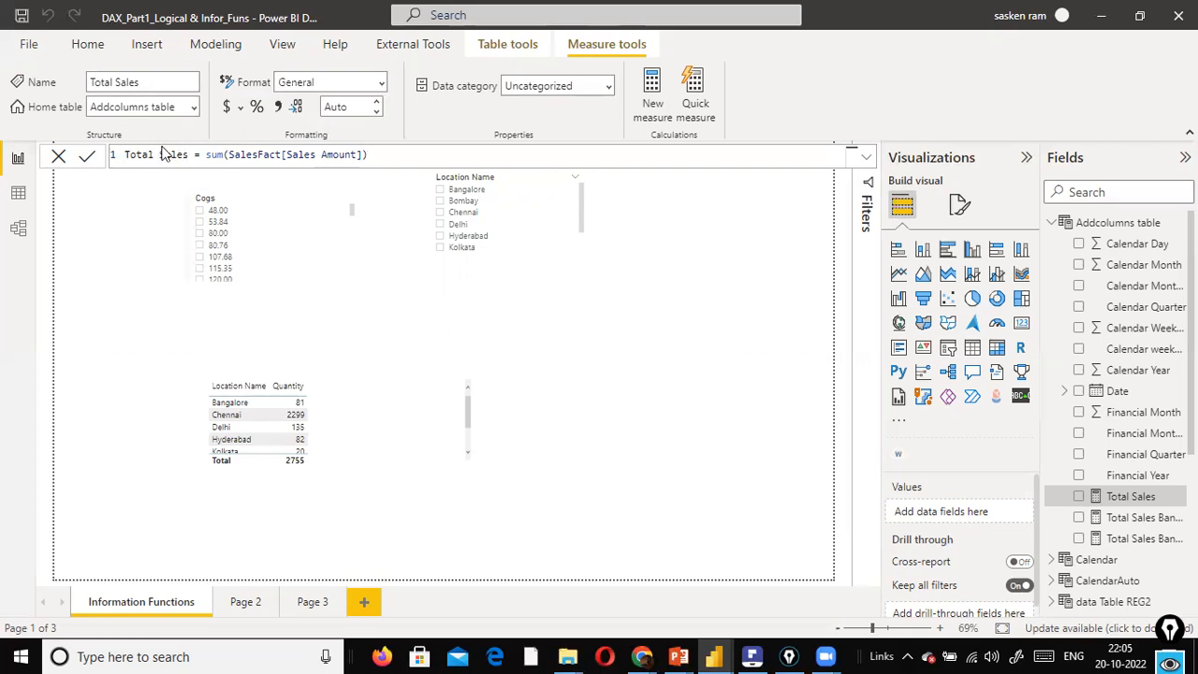
Move the Location Name and Quantity table below the Cogs slicer near the page's edge and narrow it to free space.
{"action": "left_click", "coordinate": [668, 421]}
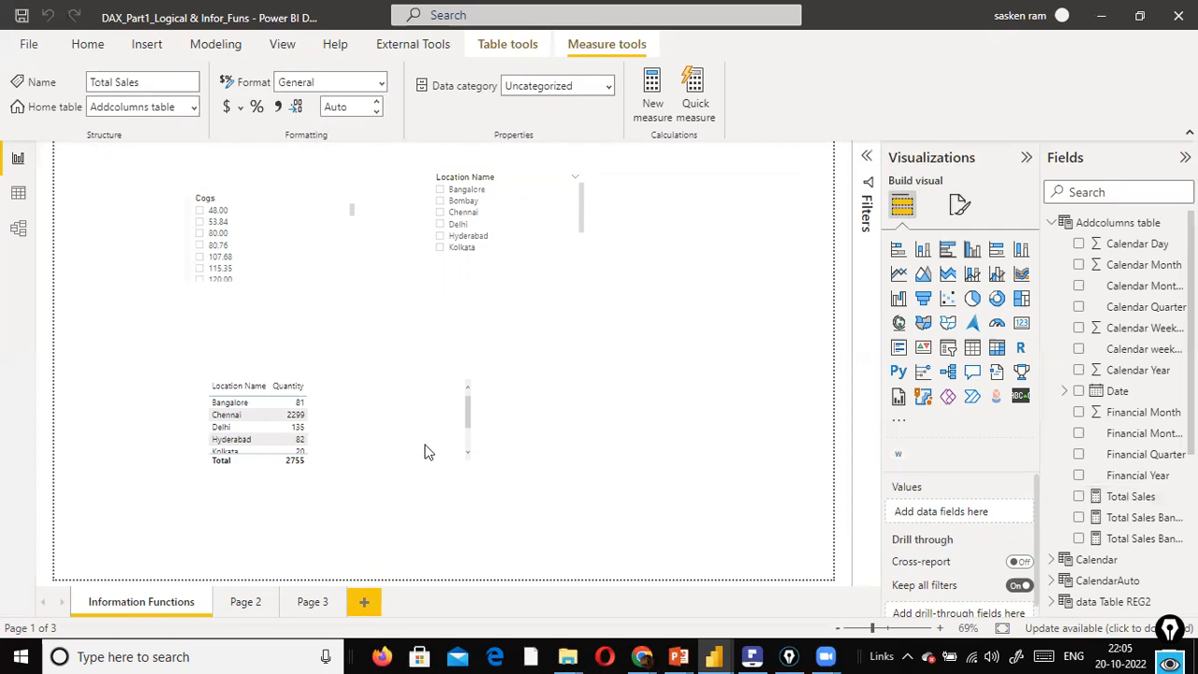
{"action": "left_click_drag", "start_coordinate": [294, 383], "coordinate": [153, 320]}
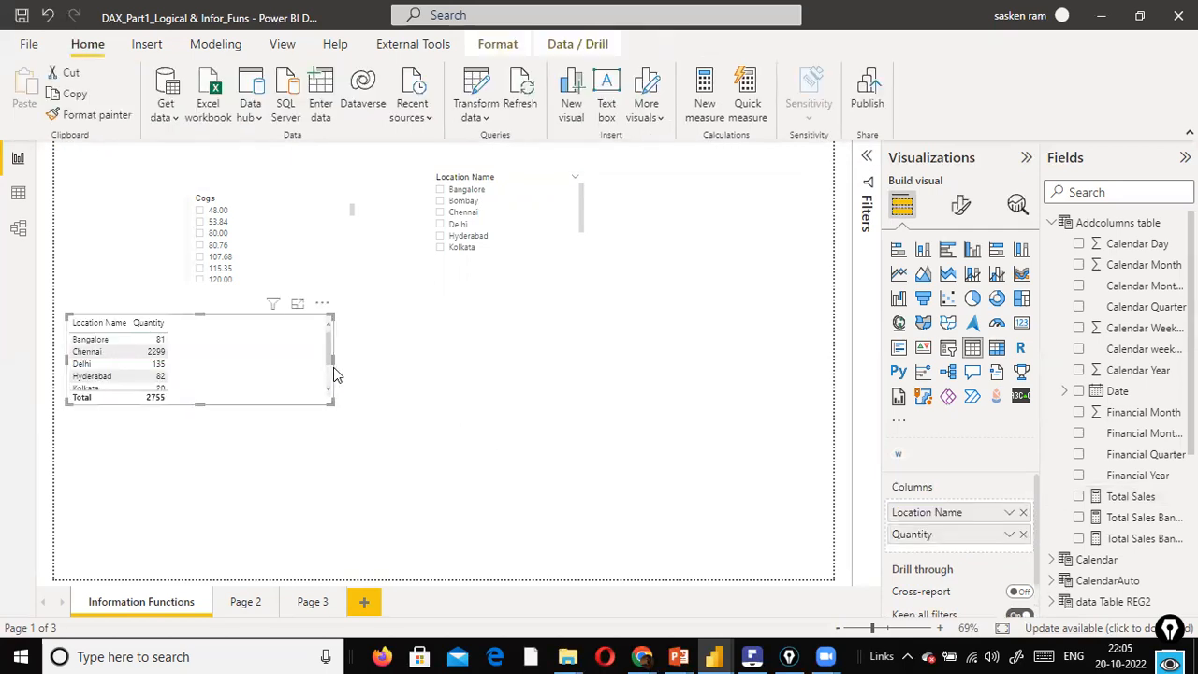
{"action": "left_click_drag", "start_coordinate": [332, 361], "coordinate": [224, 360]}
Add a blank table visual in the free space beneath the slicers and fill it with the Total Sales measure.
{"action": "left_click", "coordinate": [457, 387]}
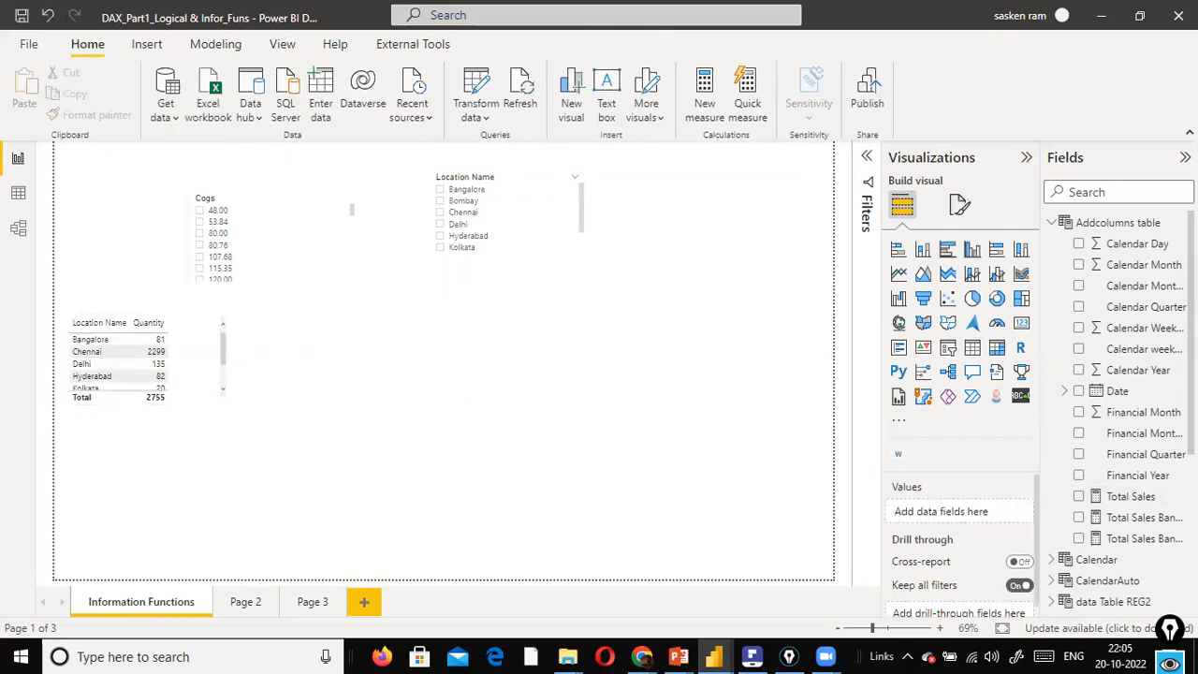
{"action": "left_click", "coordinate": [973, 351]}
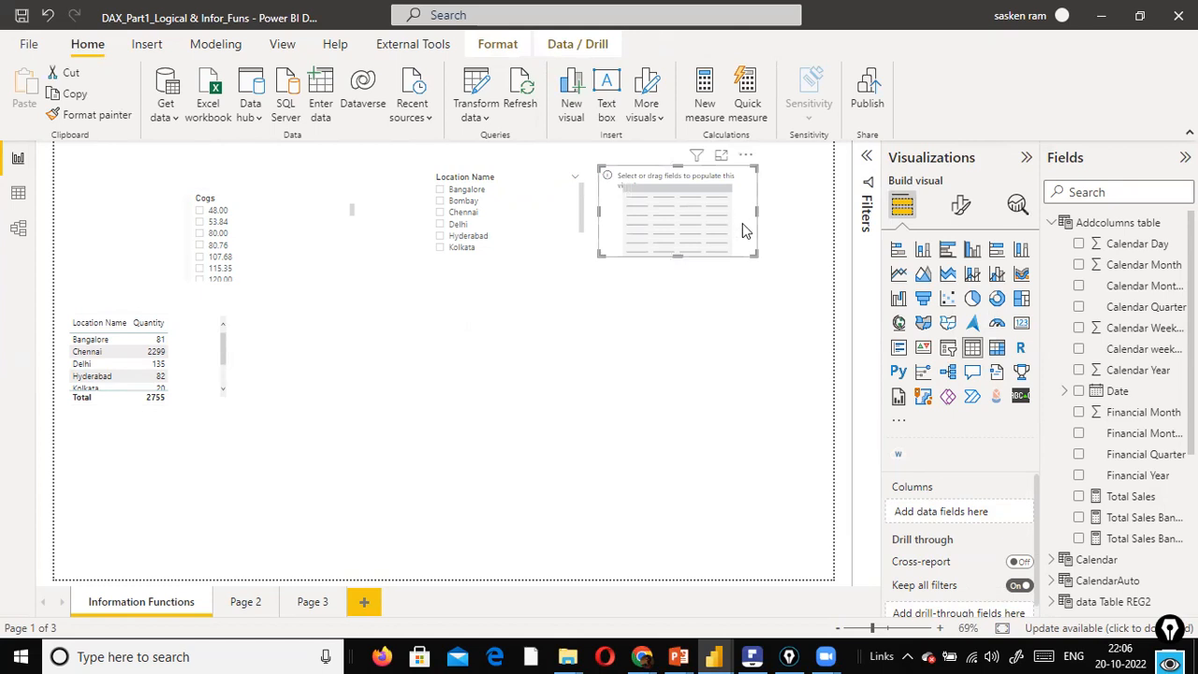
{"action": "left_click_drag", "start_coordinate": [729, 226], "coordinate": [482, 388]}
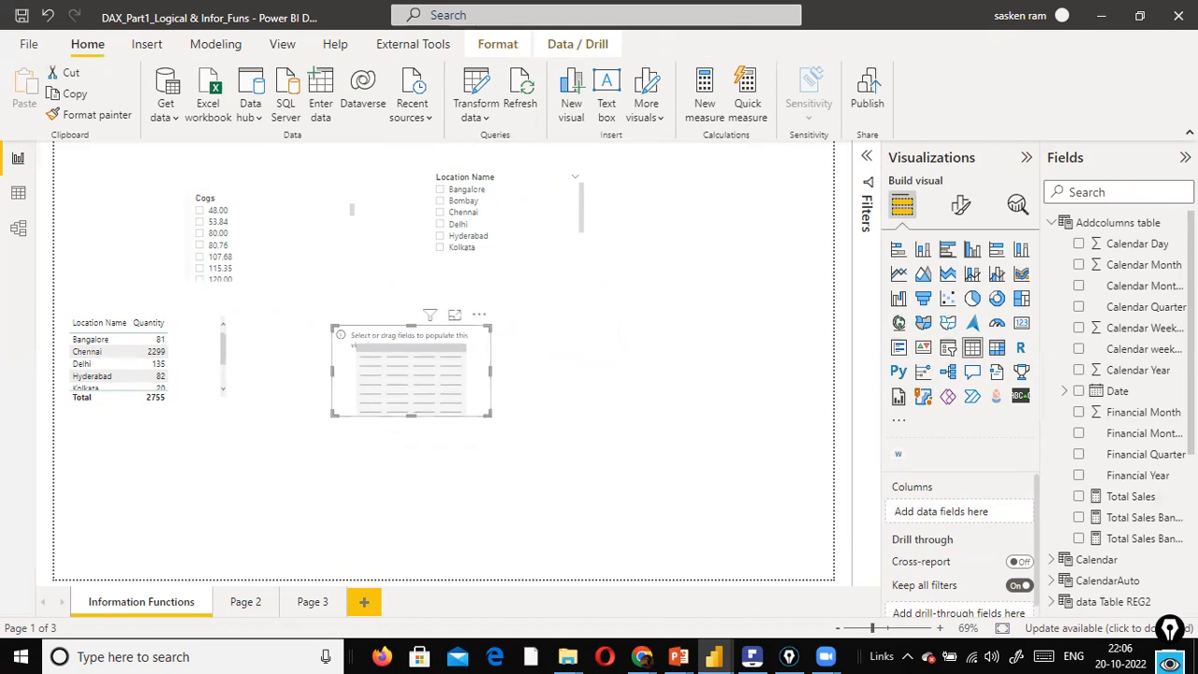
{"action": "left_click", "coordinate": [1113, 185]}
{"action": "type", "text": "t"}
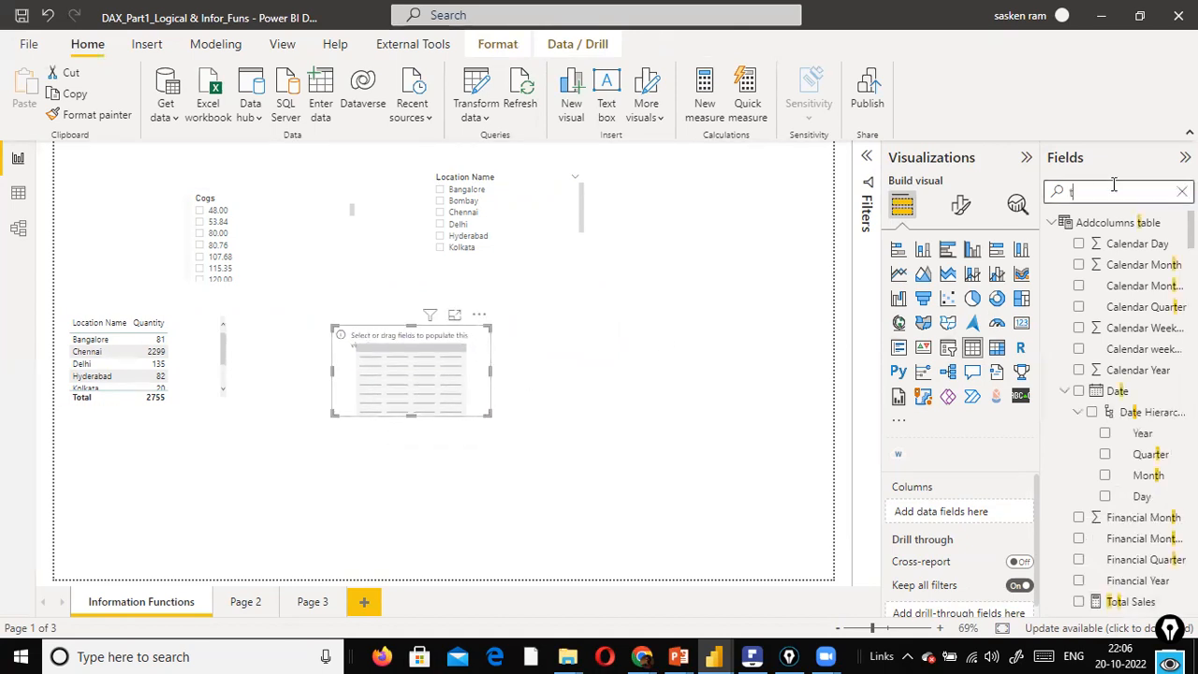
{"action": "type", "text": "otal sa"}
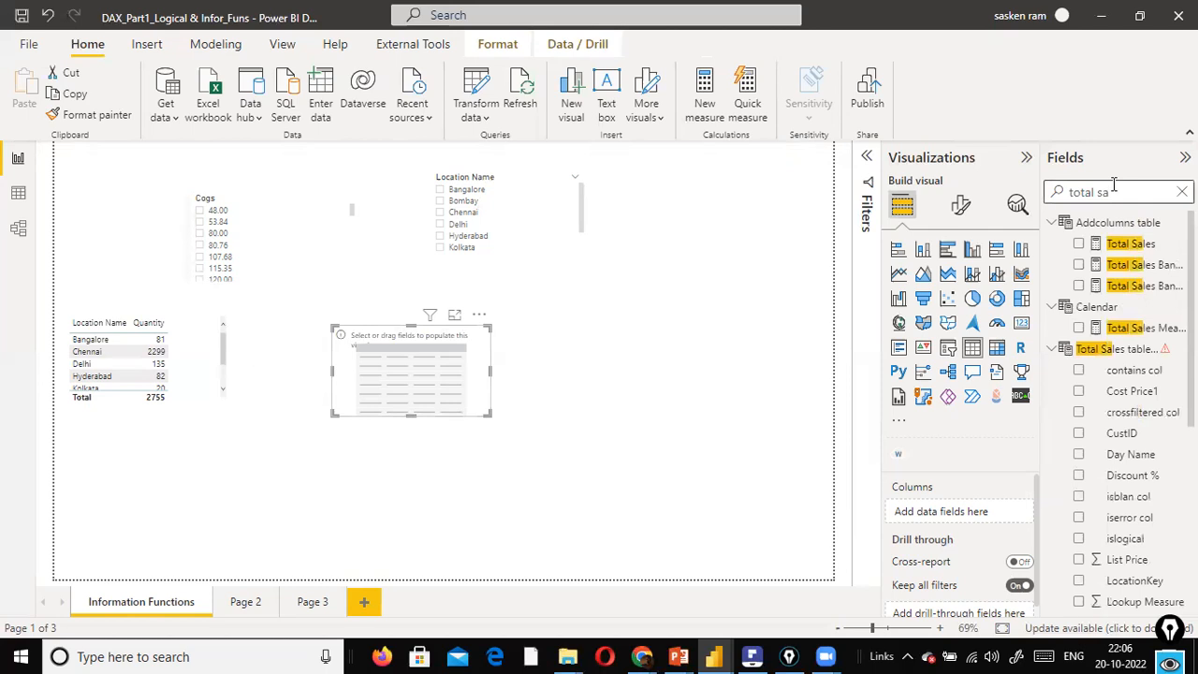
{"action": "left_click_drag", "start_coordinate": [1128, 246], "coordinate": [427, 390]}
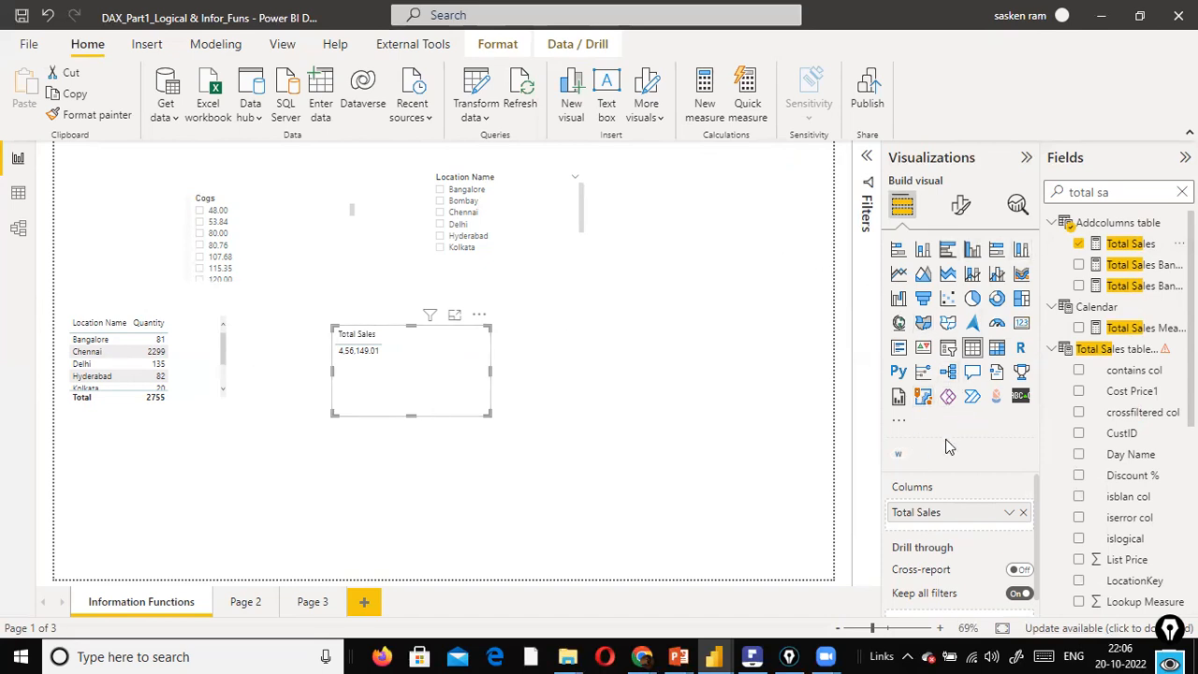
Create a separate column chart of the Total Sales measure beside the new table, make it taller and check its bar value.
{"action": "left_click", "coordinate": [704, 421]}
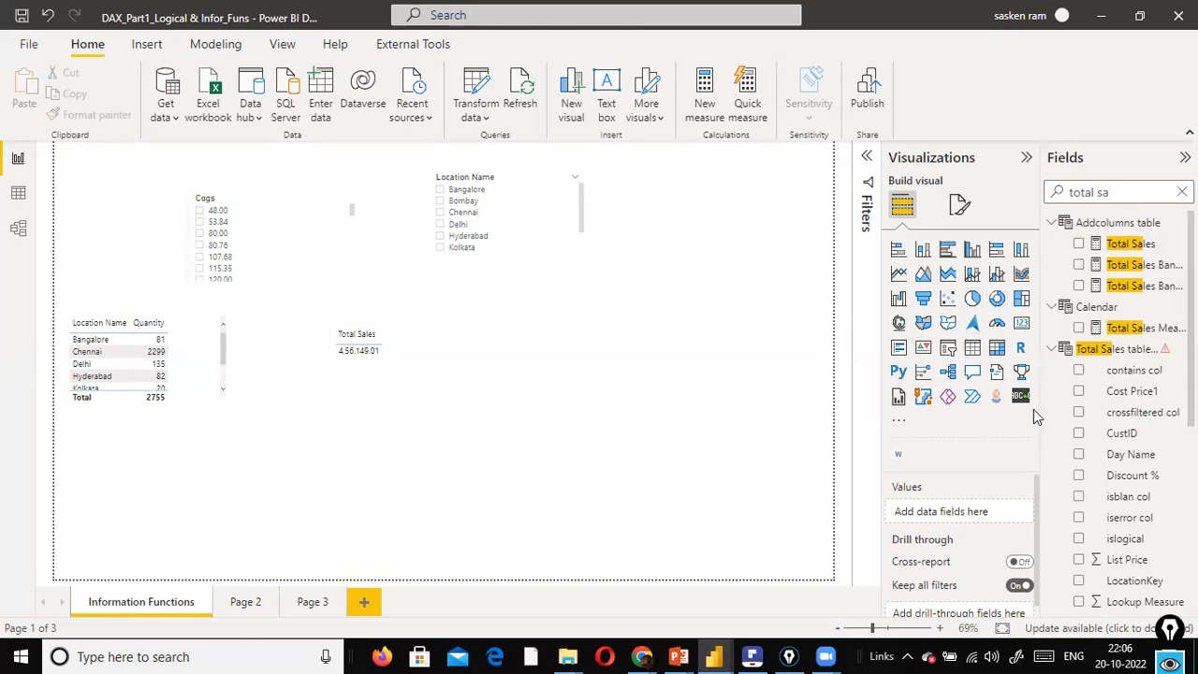
{"action": "left_click_drag", "start_coordinate": [1132, 246], "coordinate": [666, 363]}
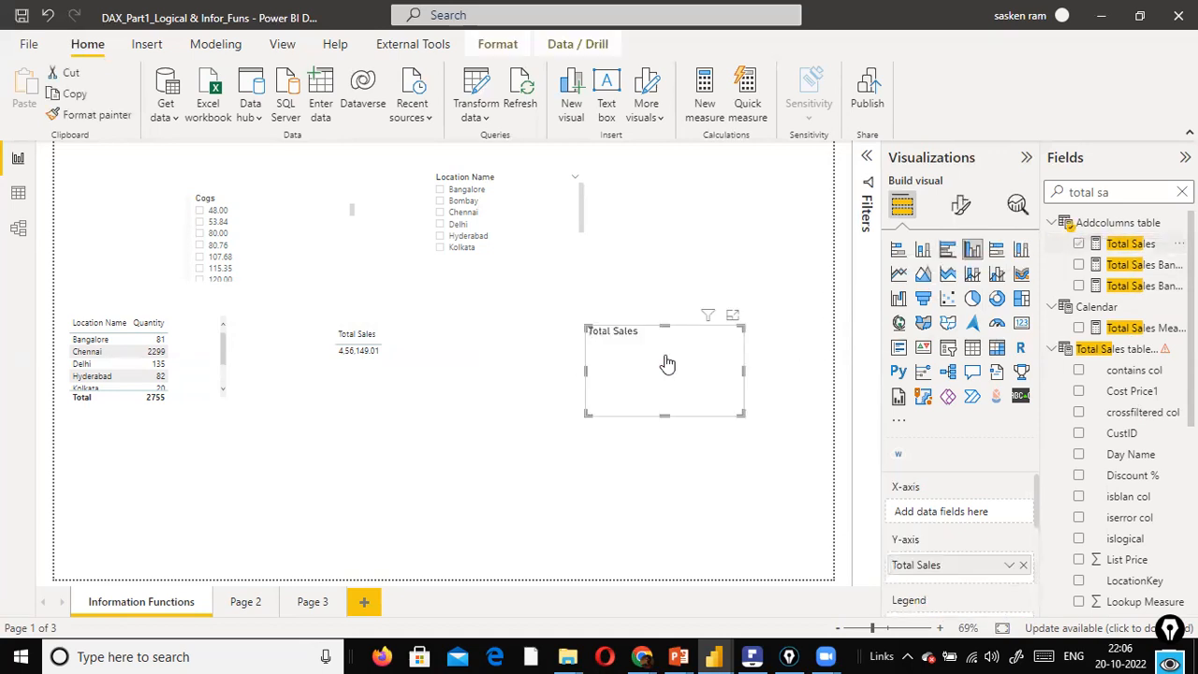
{"action": "left_click_drag", "start_coordinate": [664, 416], "coordinate": [694, 510]}
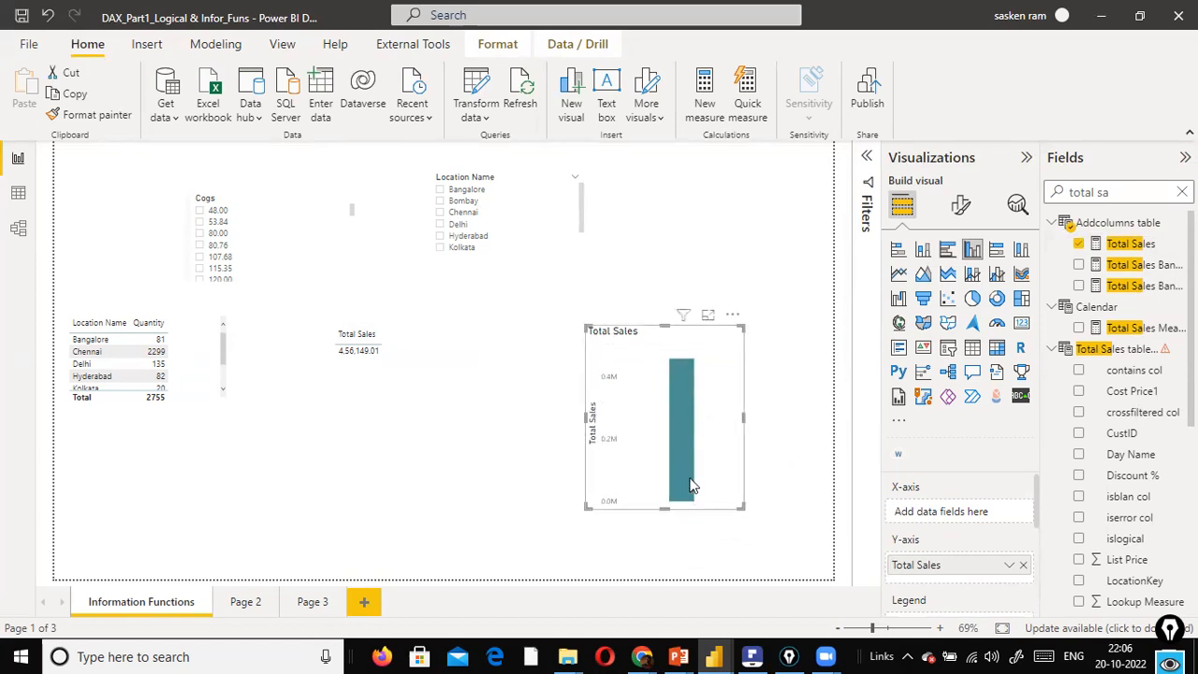
{"action": "mouse_move", "coordinate": [686, 420]}
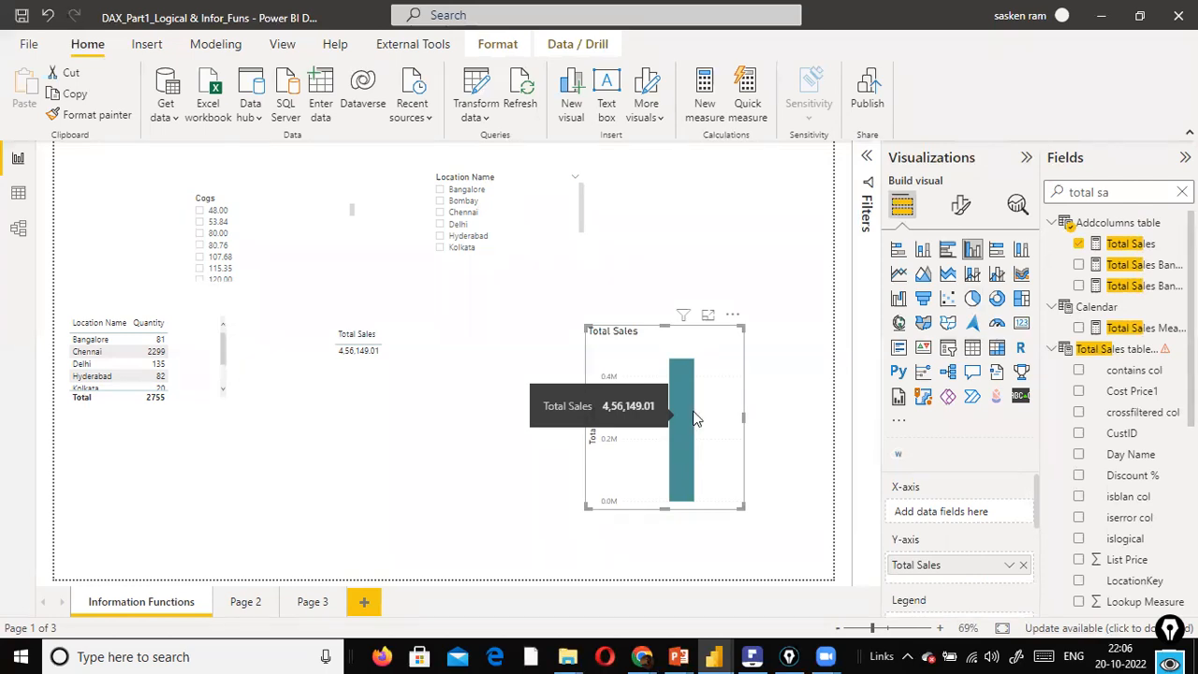
{"action": "left_click", "coordinate": [786, 279]}
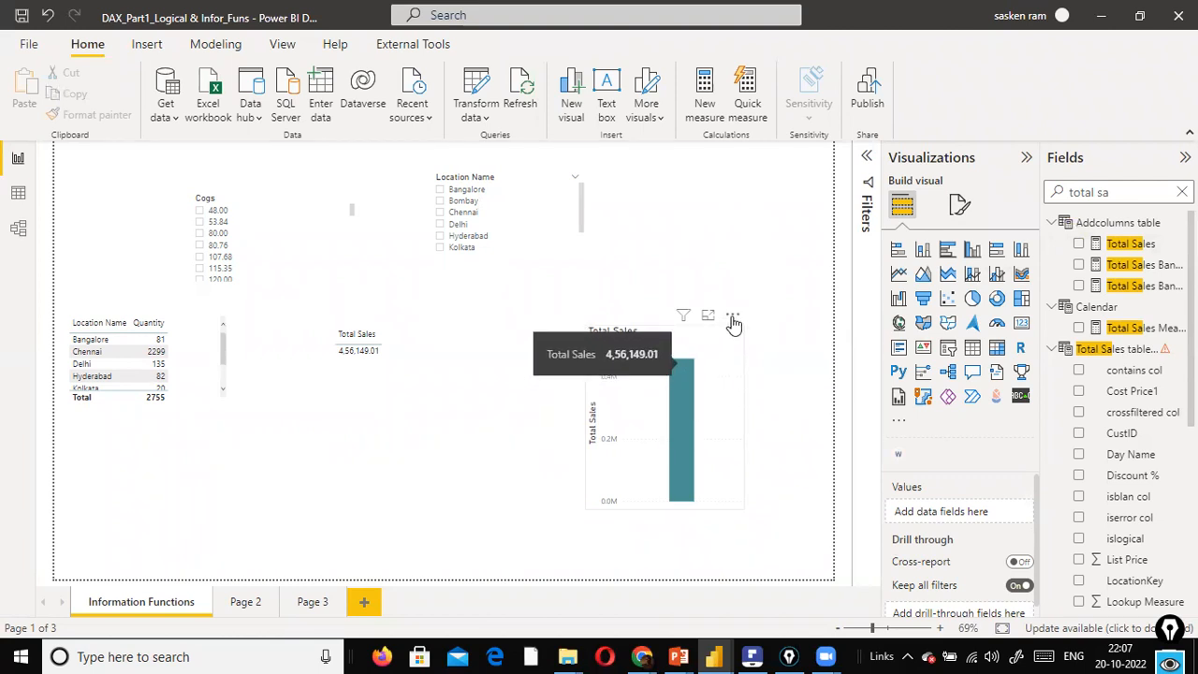
Convert the Total Sales column chart to a table, shortened and positioned closer to the other Total Sales table.
{"action": "left_click_drag", "start_coordinate": [720, 349], "coordinate": [626, 318]}
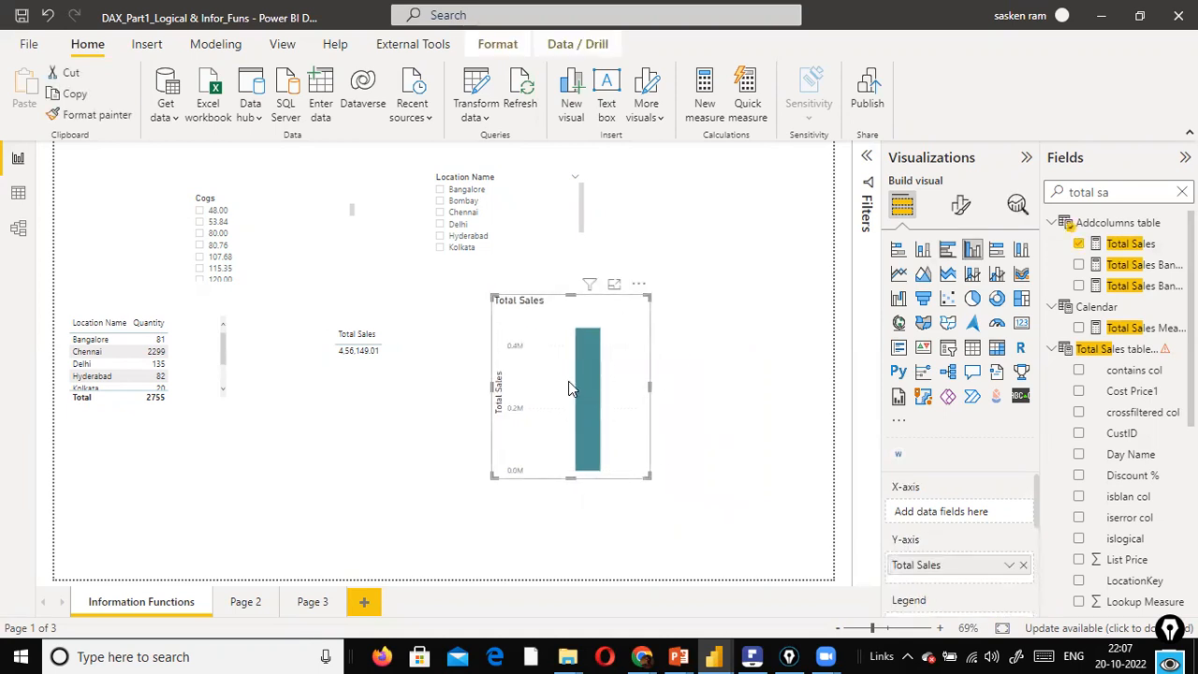
{"action": "left_click", "coordinate": [972, 355]}
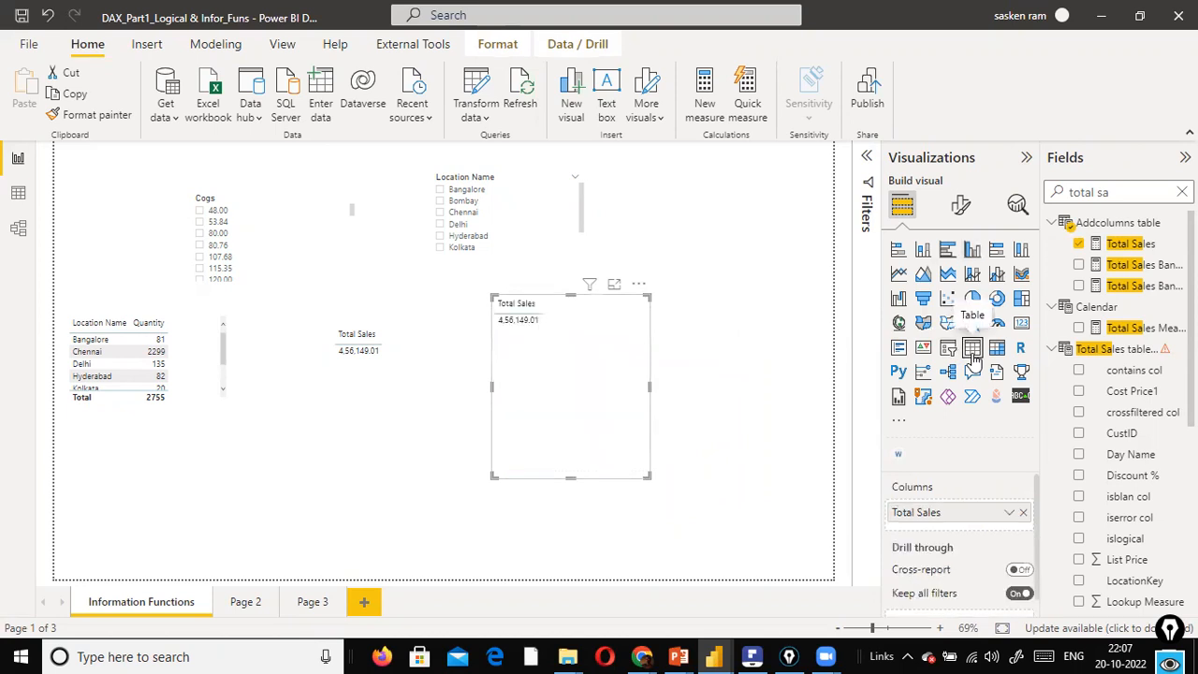
{"action": "left_click_drag", "start_coordinate": [572, 476], "coordinate": [631, 395]}
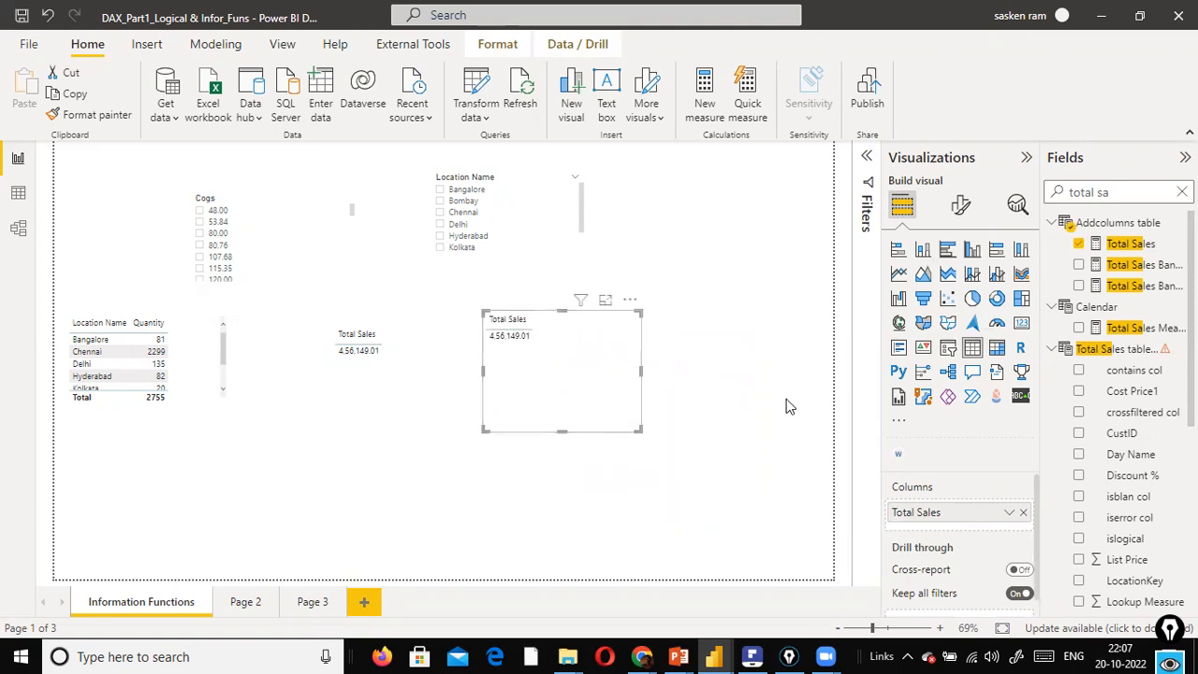
Switch to the PowerPoint slideshow and go back to the four points on the Measure slide, rechecking the Total Sales tables in Power BI.
{"action": "key", "text": "alt+Tab"}
{"action": "key", "text": "alt+Tab"}
{"action": "key", "text": "Left"}
{"action": "key", "text": "Left"}
{"action": "key", "text": "Left"}
{"action": "key", "text": "Left"}
{"action": "key", "text": "Left"}
{"action": "key", "text": "Left"}
{"action": "key", "text": "Left"}
{"action": "key", "text": "Left"}
{"action": "key", "text": "Left"}
{"action": "key", "text": "Left"}
{"action": "key", "text": "Left"}
{"action": "key", "text": "Left"}
{"action": "key", "text": "Left"}
{"action": "key", "text": "Left"}
{"action": "key", "text": "Left"}
{"action": "key", "text": "Left"}
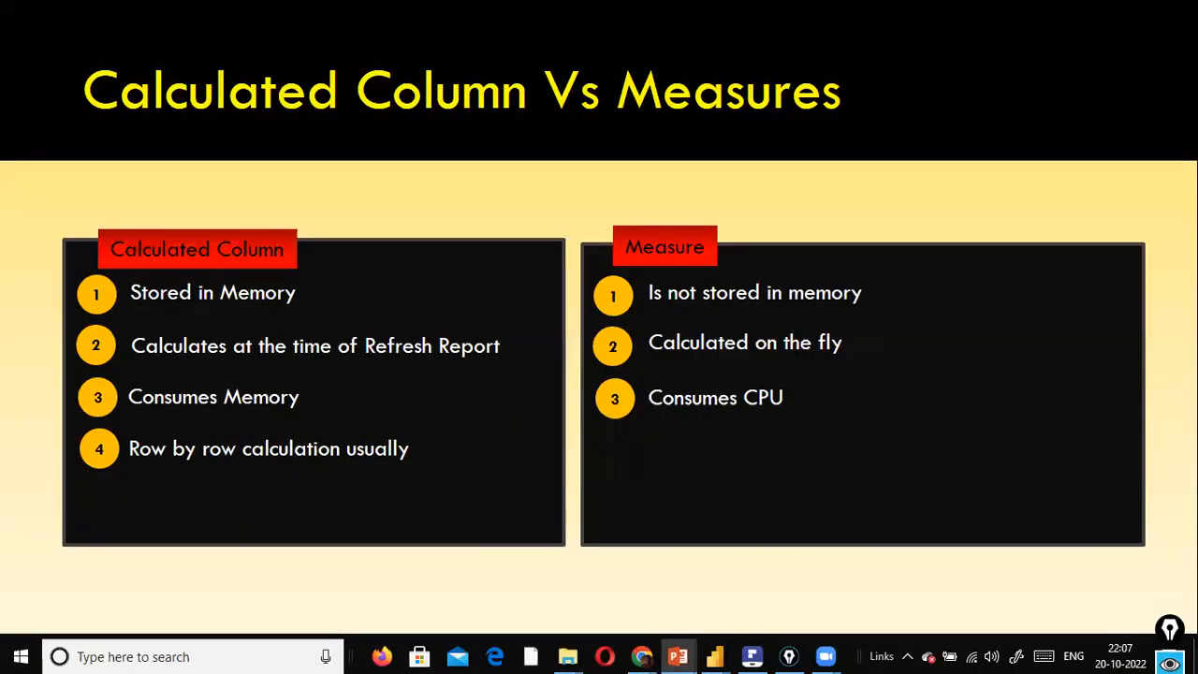
{"action": "key", "text": "Left"}
{"action": "key", "text": "Left"}
{"action": "key", "text": "Left"}
{"action": "key", "text": "Left"}
{"action": "key", "text": "Left"}
{"action": "key", "text": "Left"}
{"action": "key", "text": "Left"}
{"action": "key", "text": "Left"}
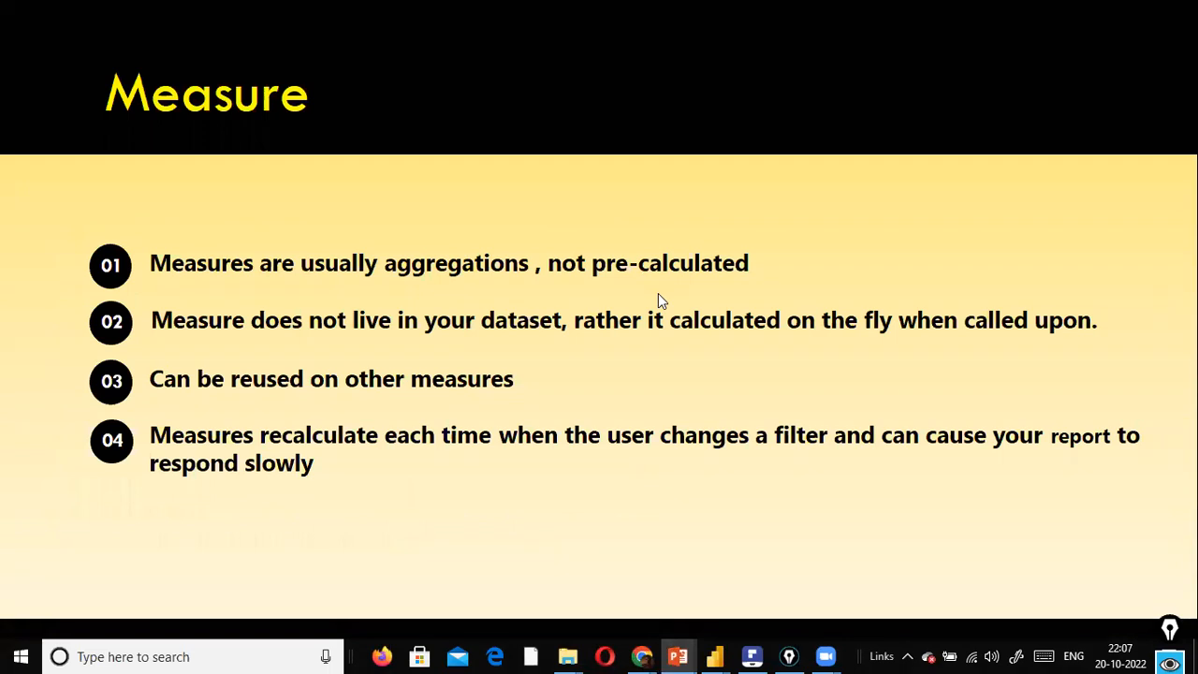
{"action": "key", "text": "alt+Tab"}
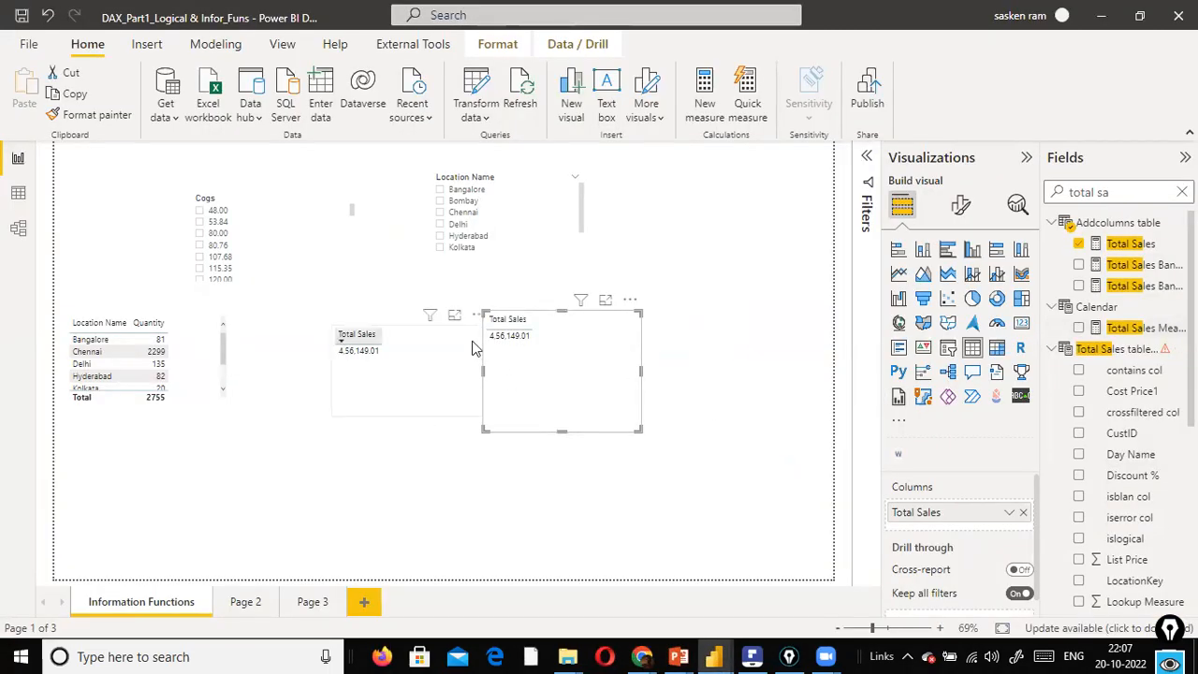
{"action": "key", "text": "alt+Tab"}
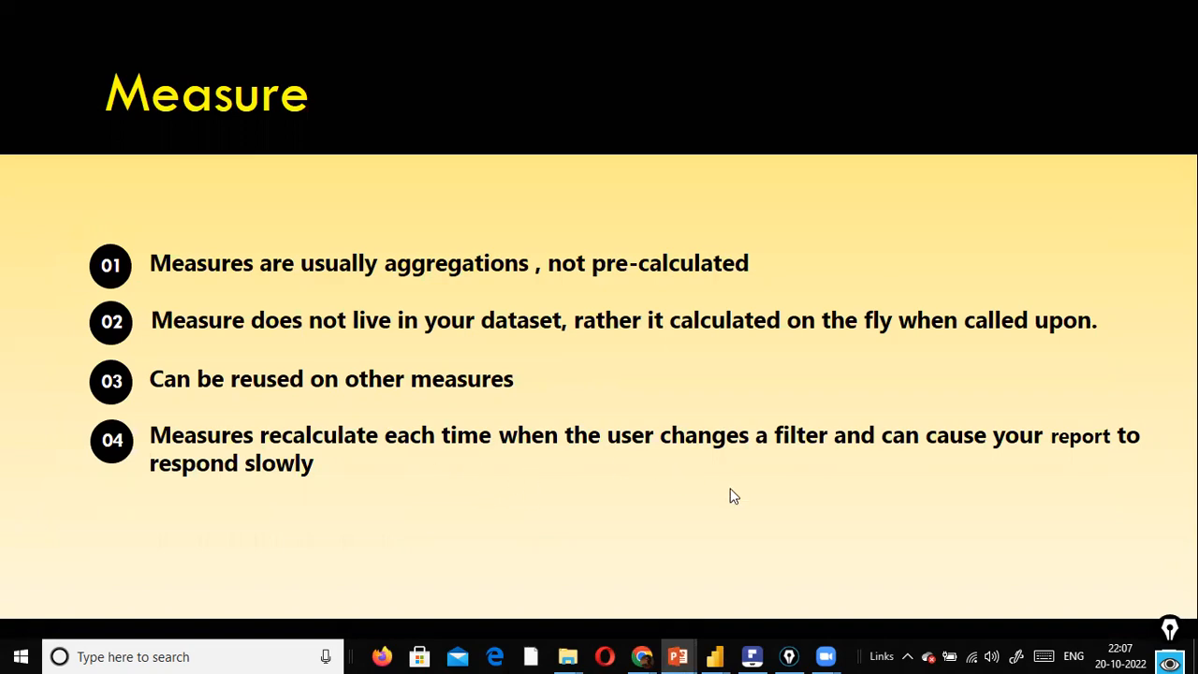
Switch to Power BI and filter the report to Bombay and Hyderabad with the Location Name slicer.
{"action": "key", "text": "alt+Tab"}
{"action": "left_click", "coordinate": [439, 200]}
{"action": "left_click", "coordinate": [439, 235], "text": "ctrl"}
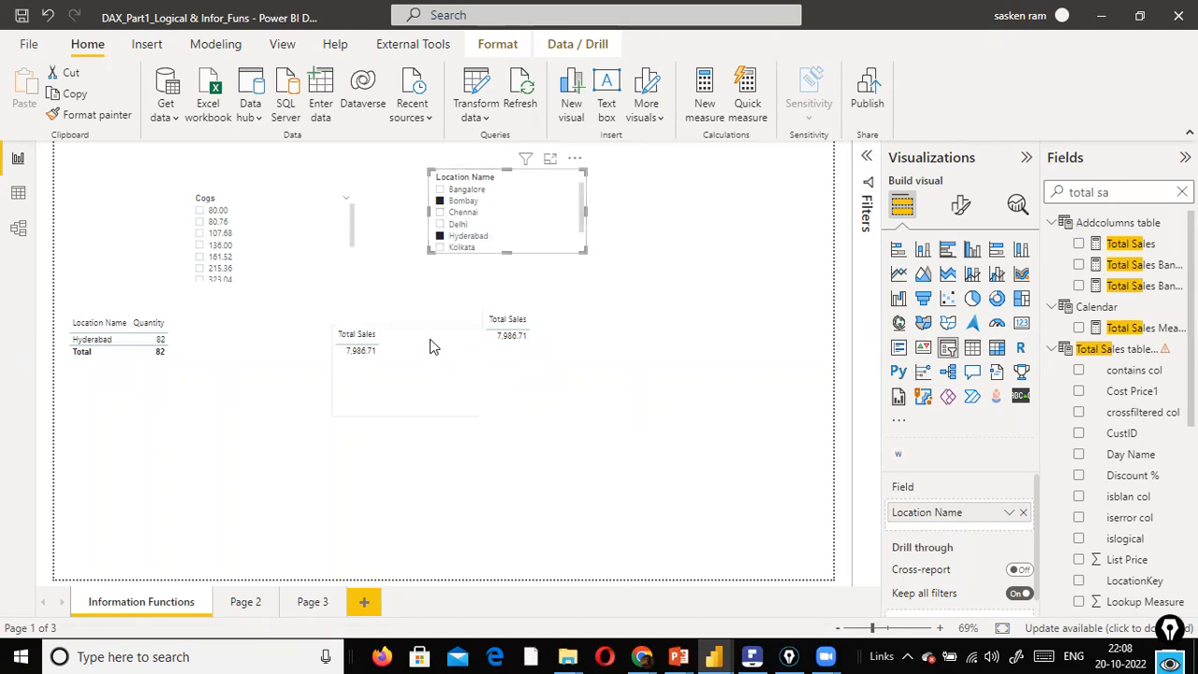
Add Chennai and Bangalore to the Location Name slicer selection and clear the whole slicer.
{"action": "left_click", "coordinate": [440, 213]}
{"action": "left_click", "coordinate": [440, 190]}
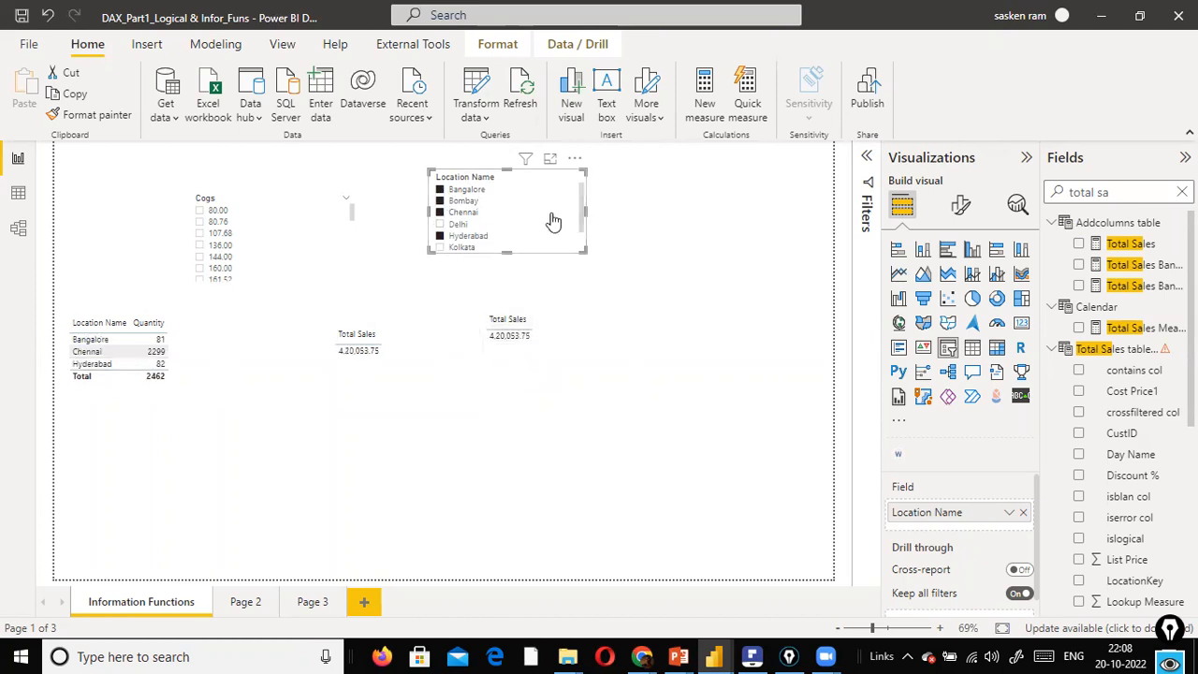
{"action": "left_click", "coordinate": [561, 178]}
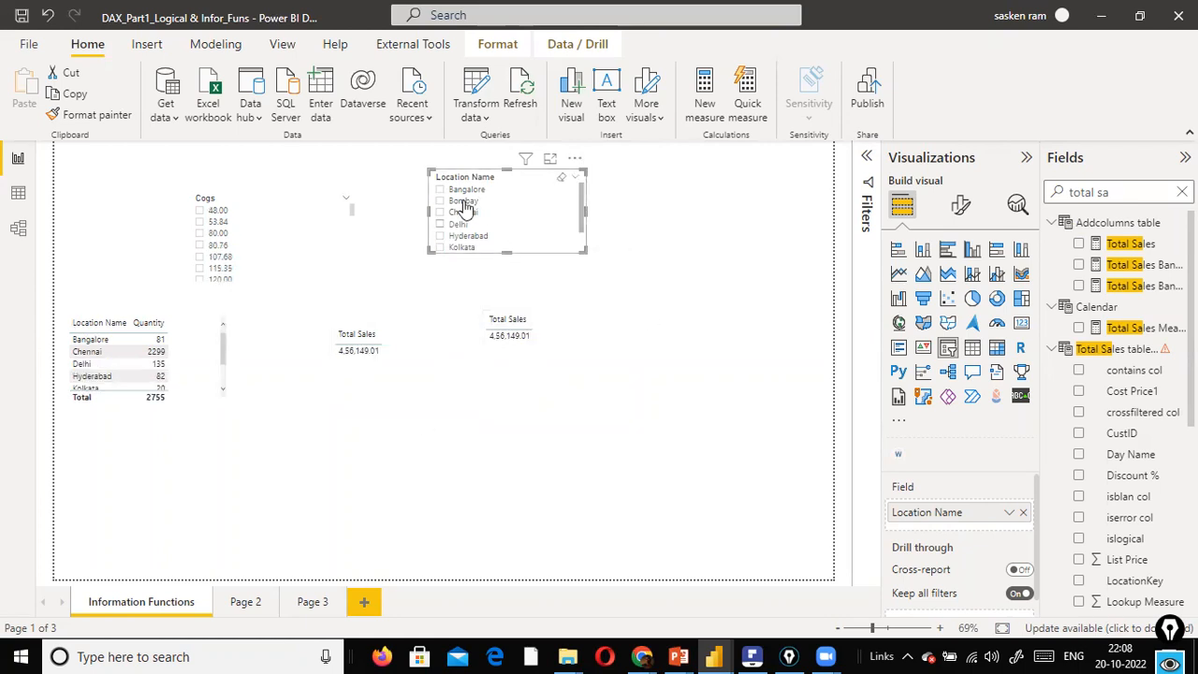
Filter the report to Bangalore, Hyderabad, Kolkata and Delhi with the Location Name slicer and clear the selection again.
{"action": "left_click", "coordinate": [440, 190]}
{"action": "left_click", "coordinate": [441, 236], "text": "ctrl"}
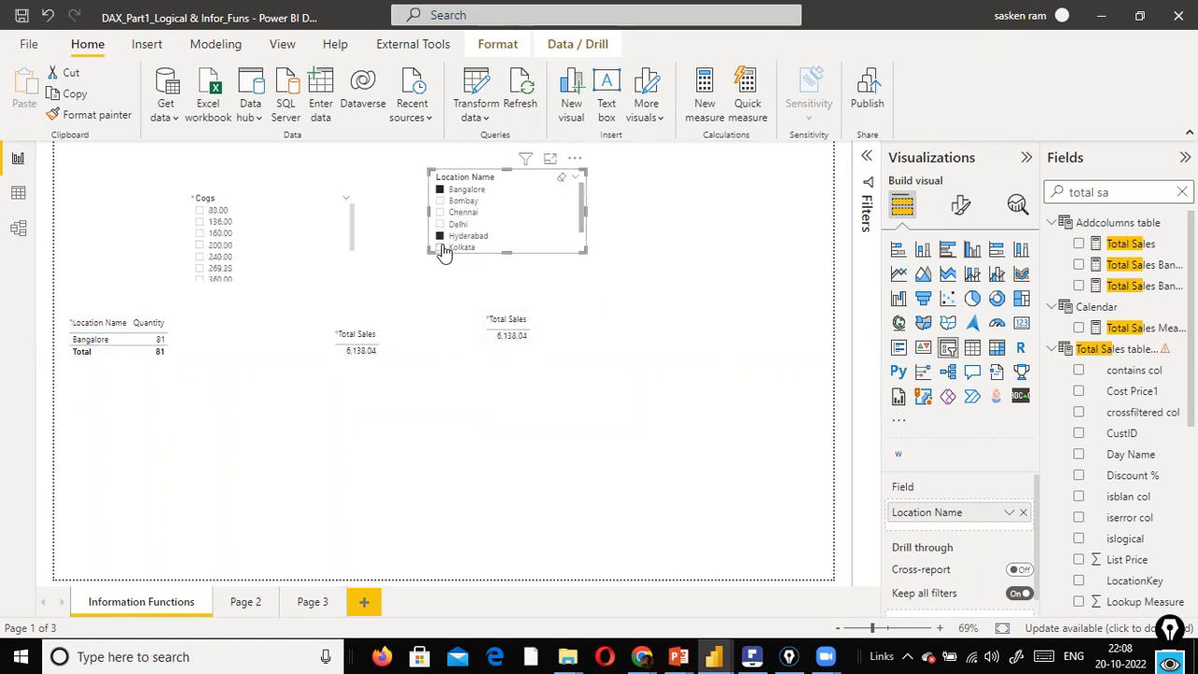
{"action": "left_click", "coordinate": [441, 247], "text": "ctrl"}
{"action": "left_click", "coordinate": [441, 224], "text": "ctrl"}
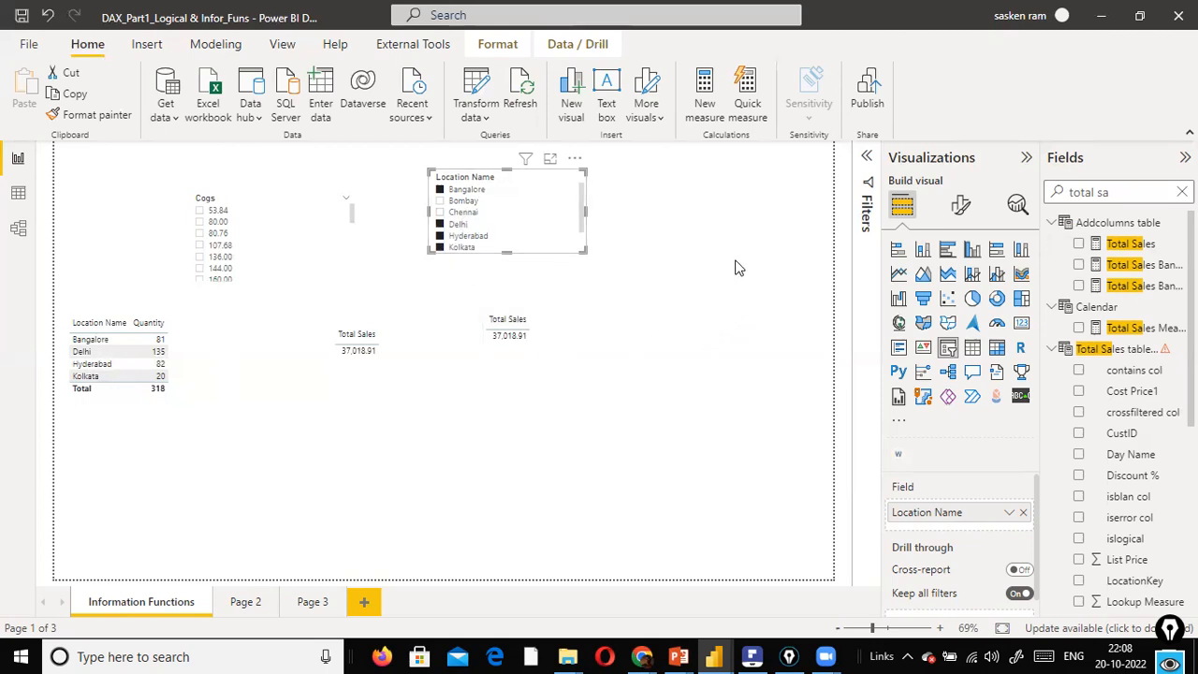
{"action": "left_click", "coordinate": [562, 181]}
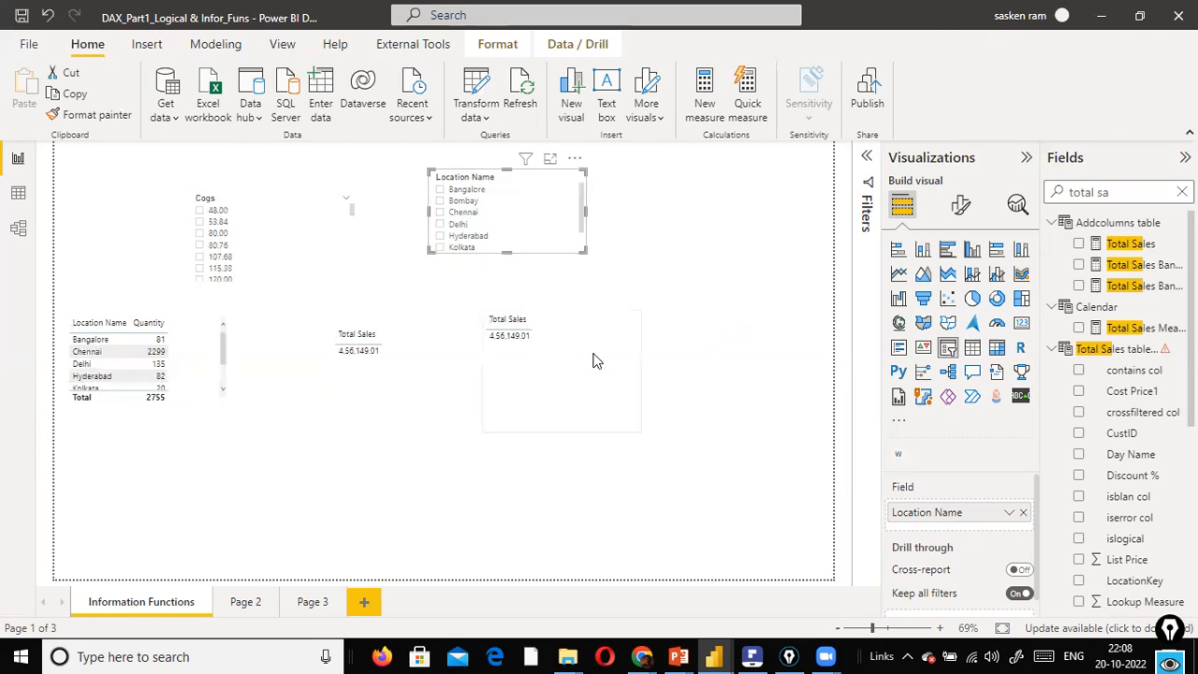
Switch to the PowerPoint slide show, view the "Two types of Measure" slide and return to the Power BI report.
{"action": "key", "text": "alt+Tab"}
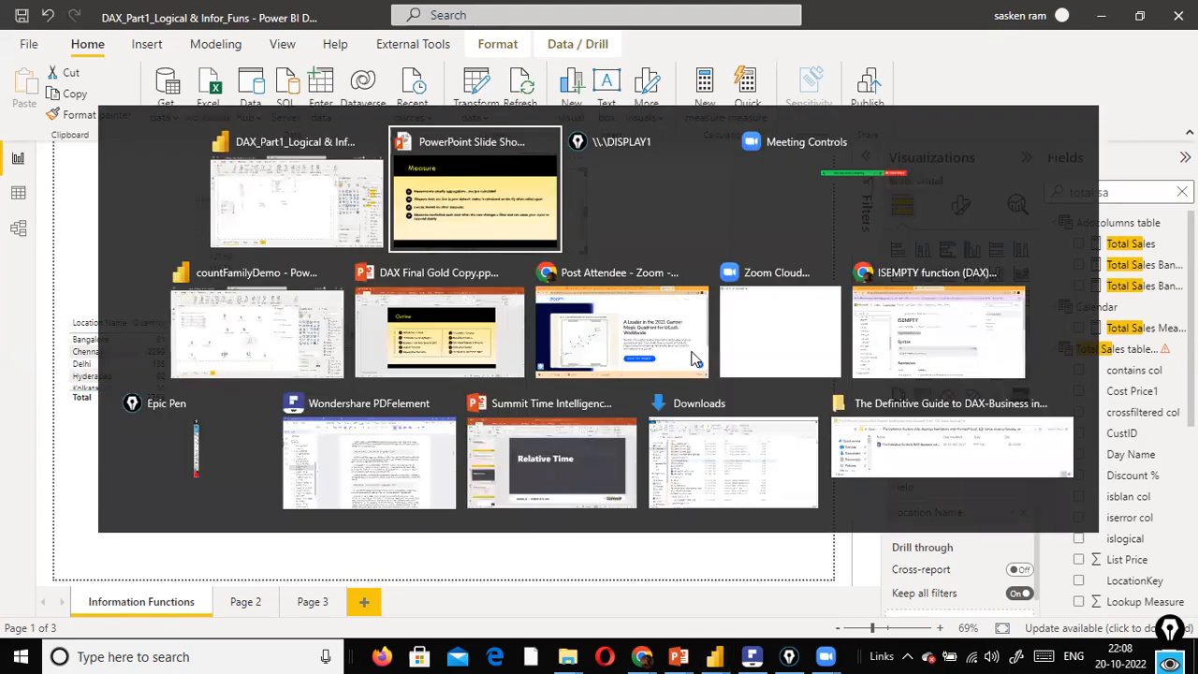
{"action": "key", "text": "alt+Tab"}
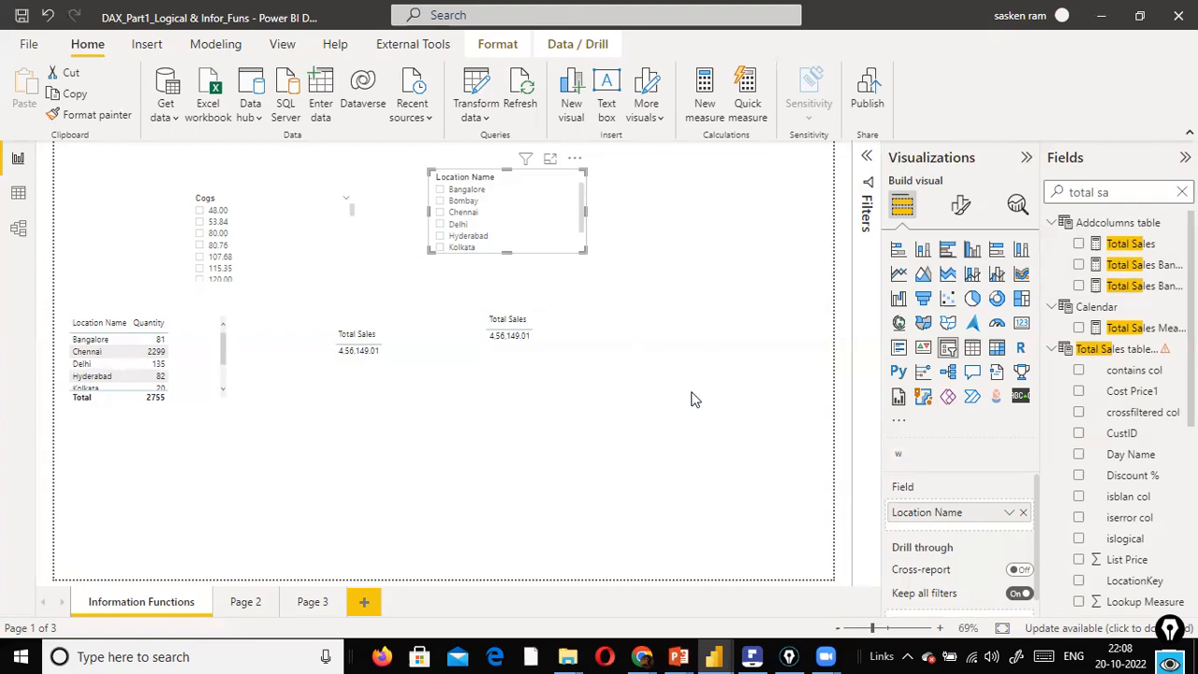
{"action": "key", "text": "alt+Tab"}
{"action": "key", "text": "Right"}
{"action": "key", "text": "Right"}
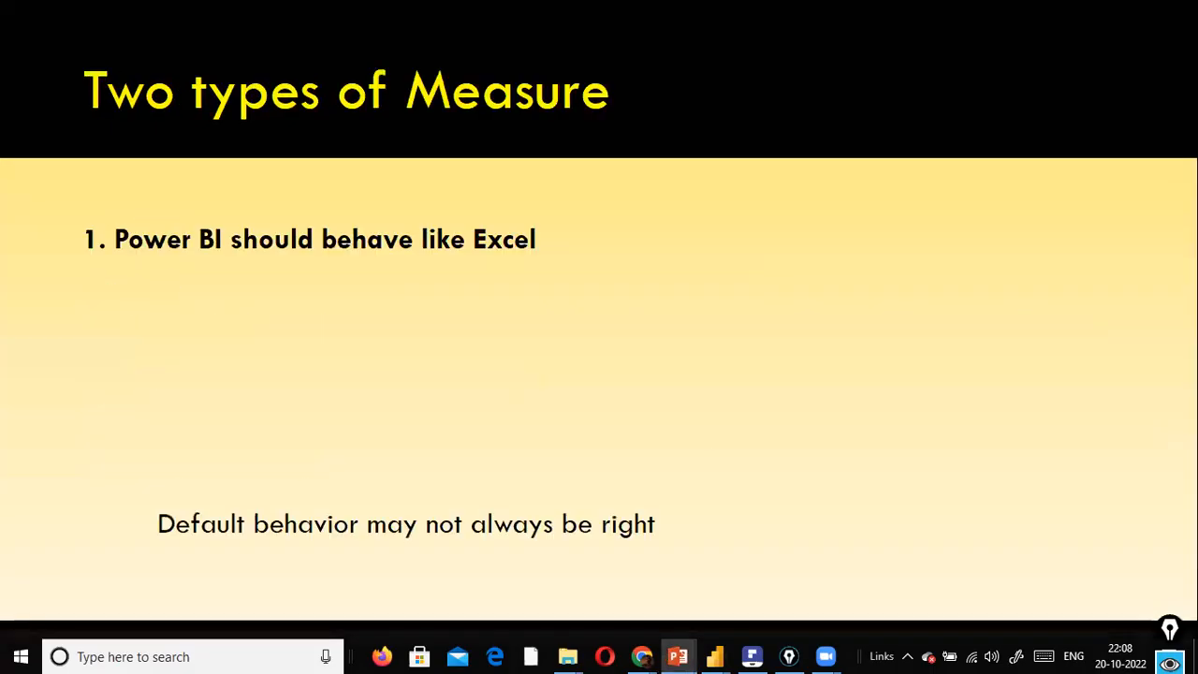
{"action": "key", "text": "Left"}
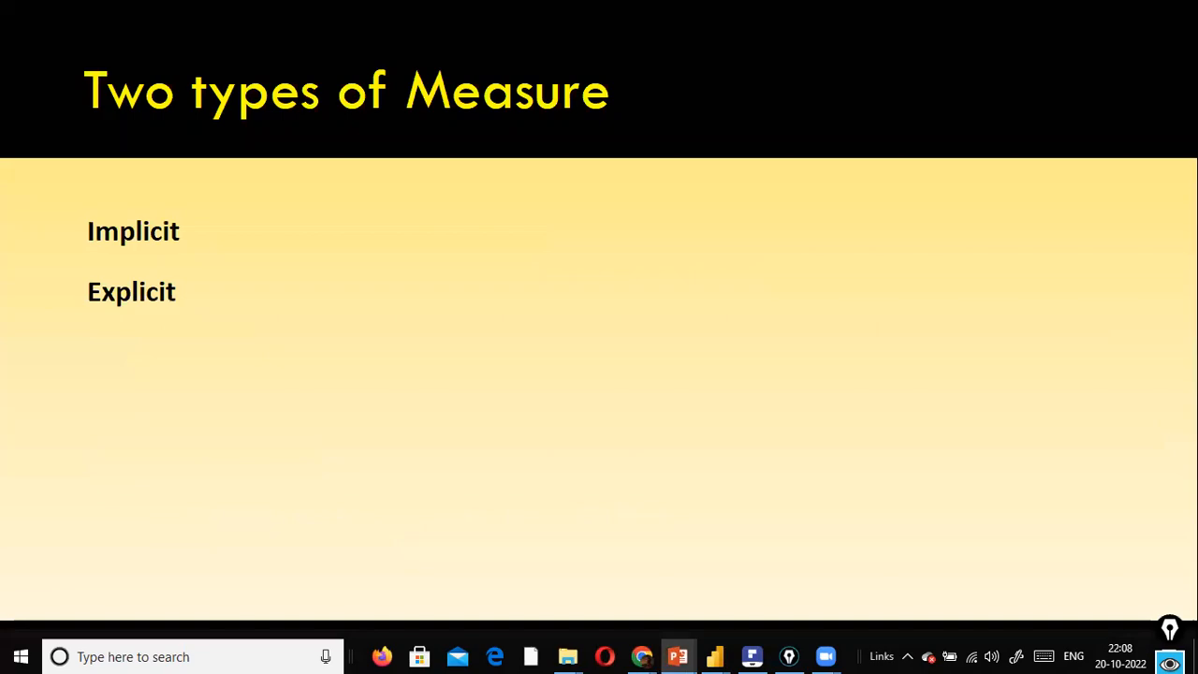
{"action": "key", "text": "alt+Tab"}
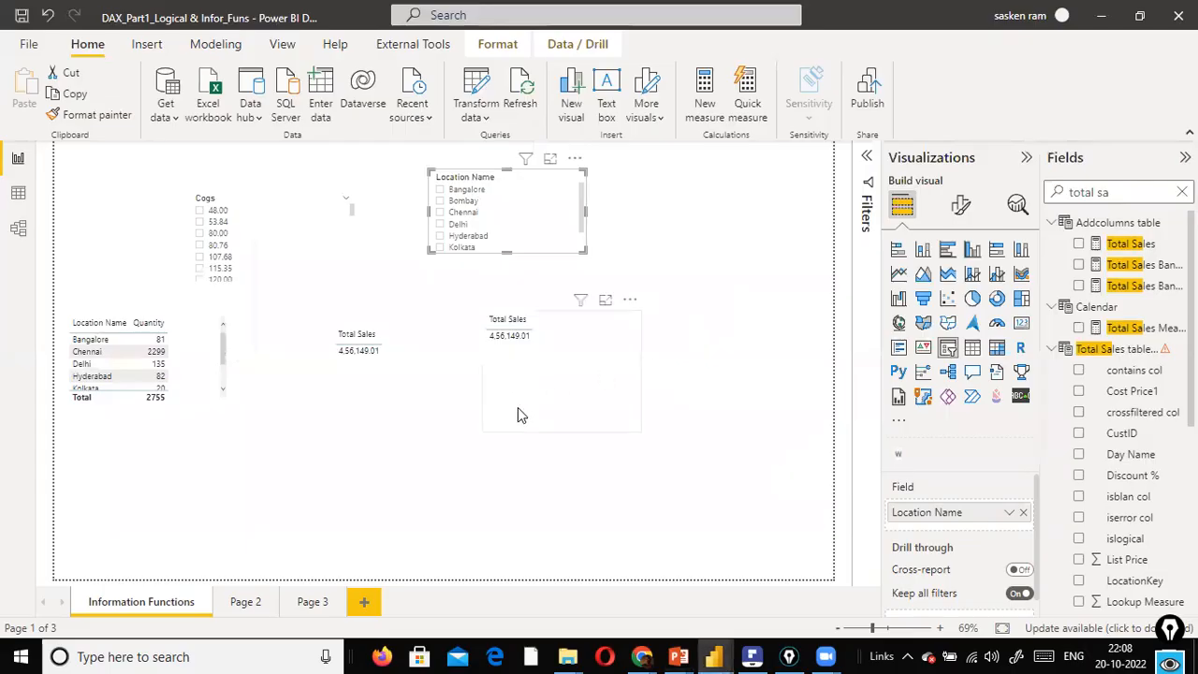
Move the second Total Sales table closer to the first one and remove the Total Sales field from it.
{"action": "left_click_drag", "start_coordinate": [532, 394], "coordinate": [499, 391]}
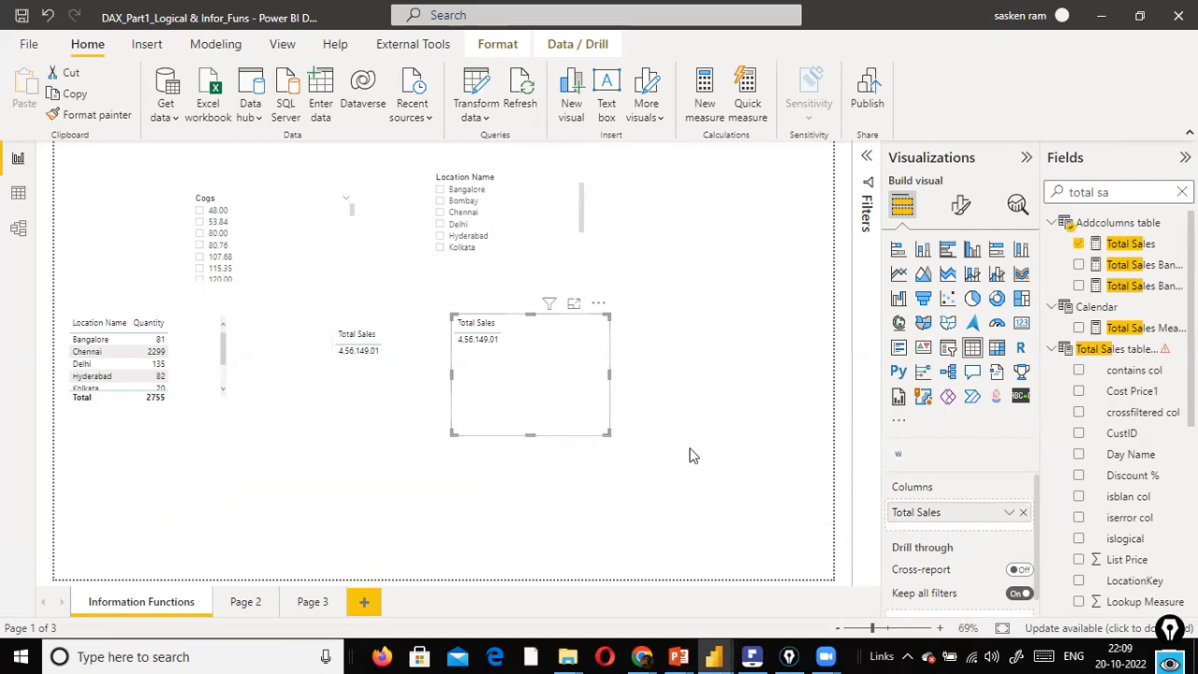
{"action": "left_click_drag", "start_coordinate": [887, 512], "coordinate": [580, 348]}
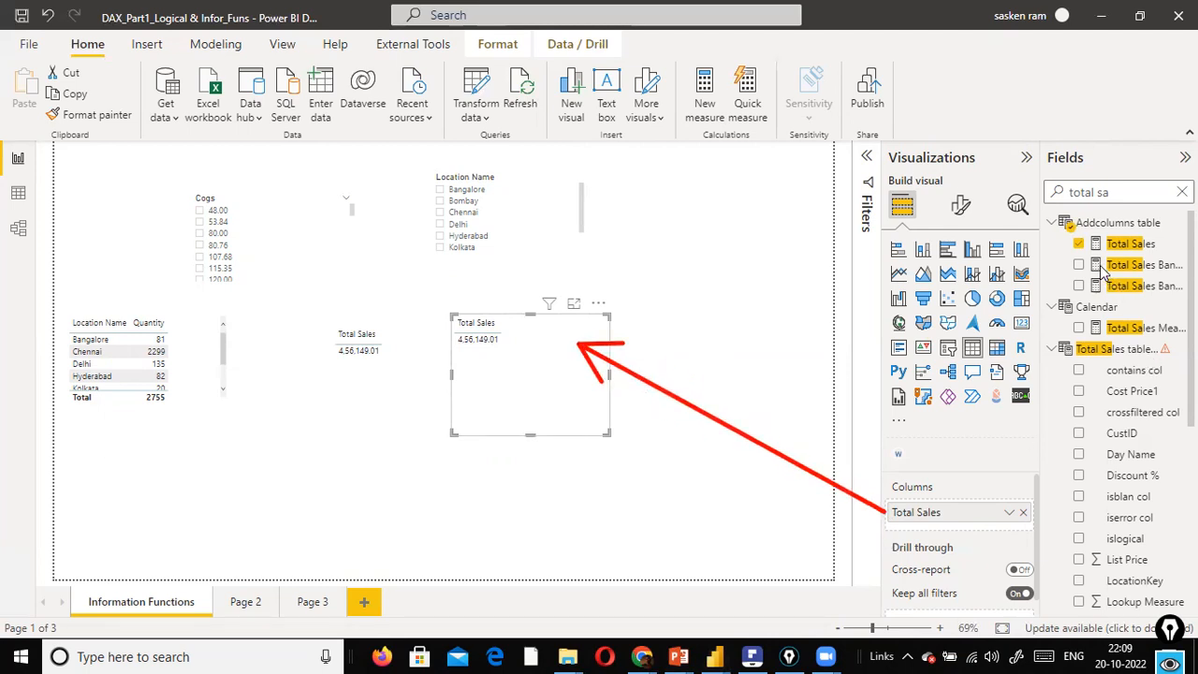
{"action": "mouse_move", "coordinate": [1100, 248]}
{"action": "left_mouse_down"}
{"action": "mouse_move", "coordinate": [618, 312]}
{"action": "mouse_move", "coordinate": [535, 342]}
{"action": "left_mouse_up"}
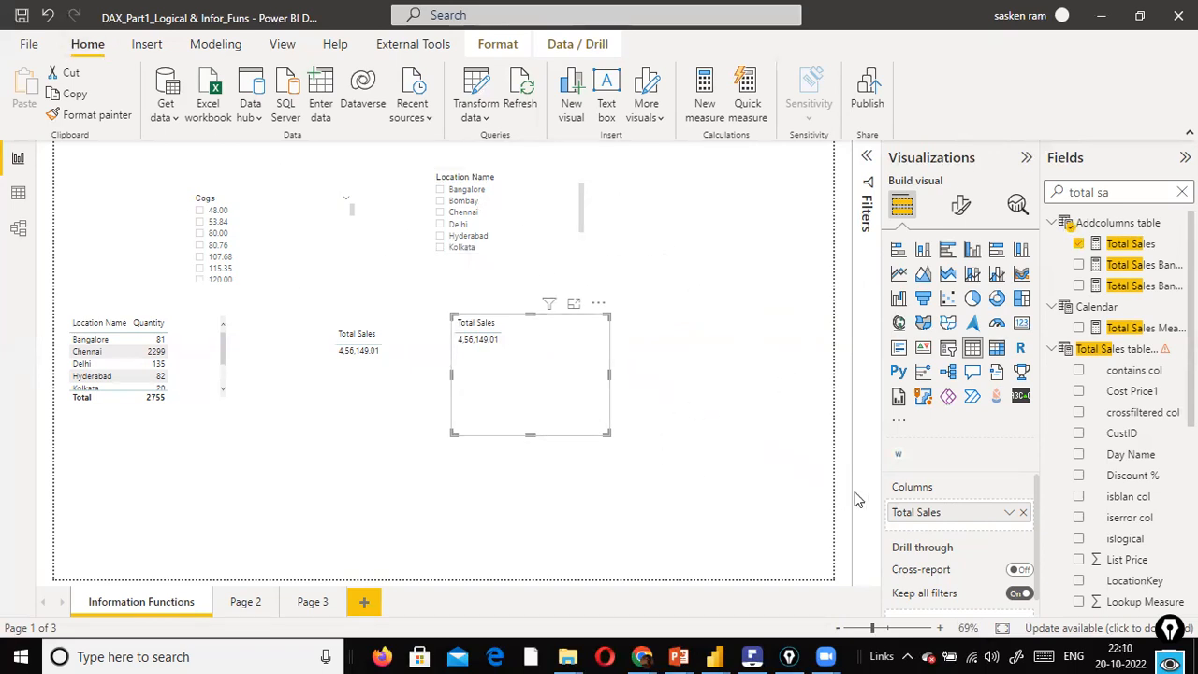
{"action": "left_click", "coordinate": [1022, 515]}
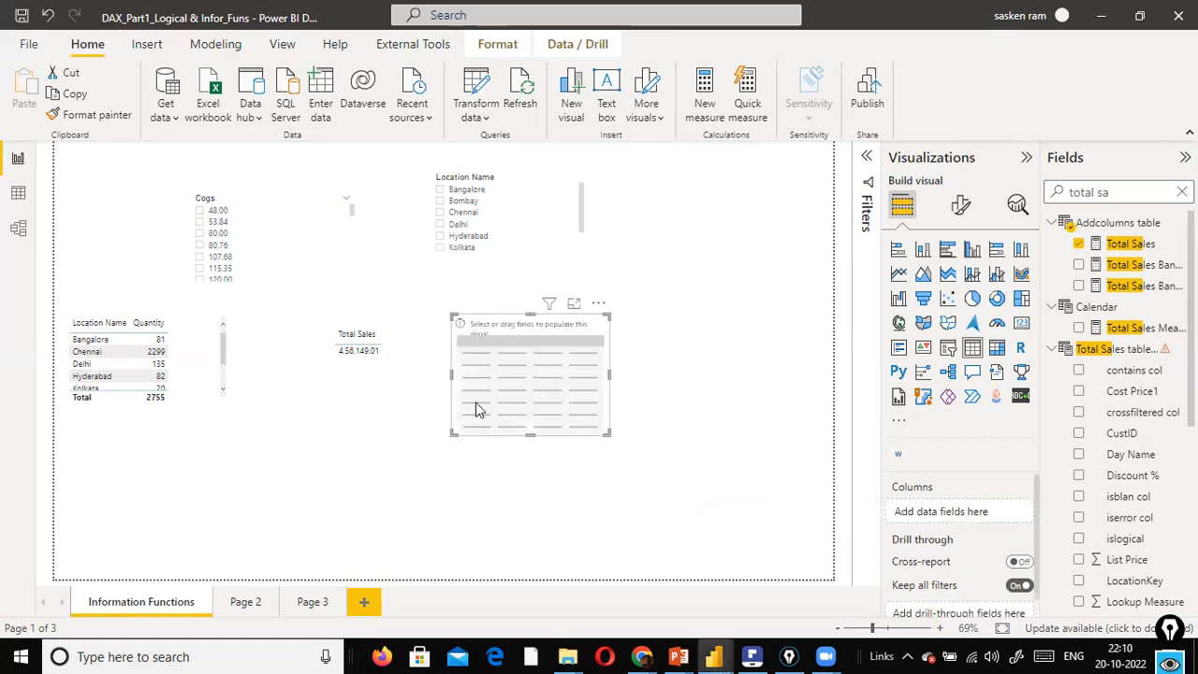
Clear the field search and add Sales Amount from the SalesFact table to the emptied table visual.
{"action": "scroll", "coordinate": [1166, 519], "scroll_direction": "down", "scroll_amount": 5}
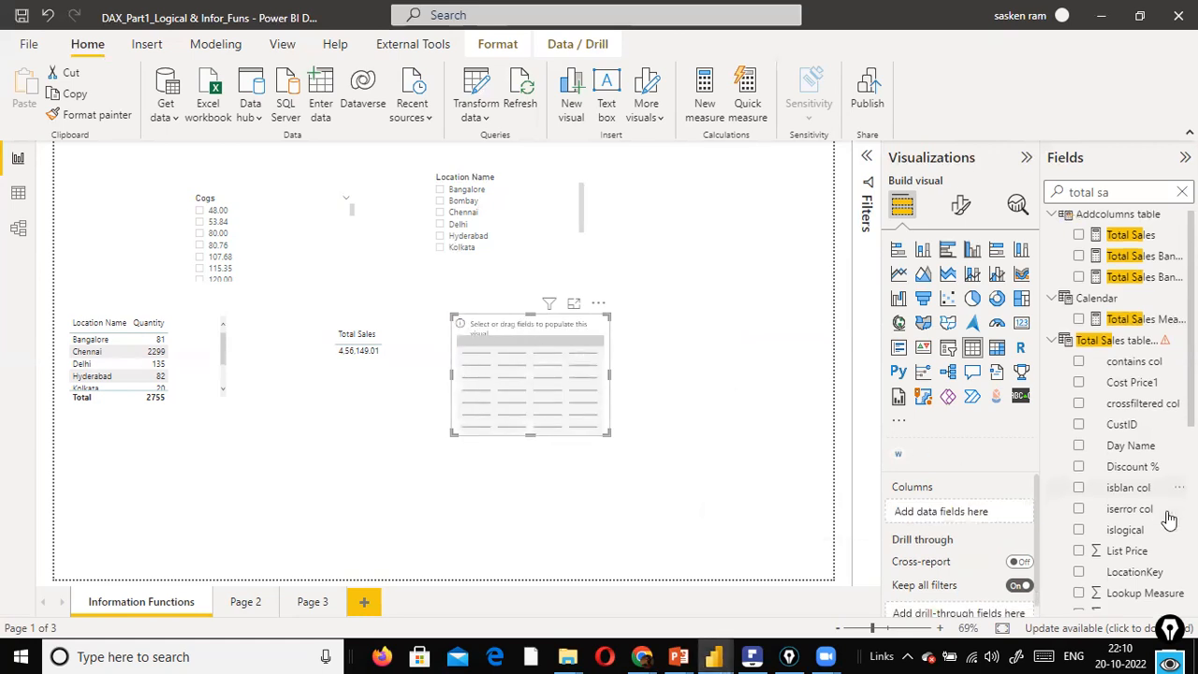
{"action": "scroll", "coordinate": [1165, 534], "scroll_direction": "down", "scroll_amount": 3}
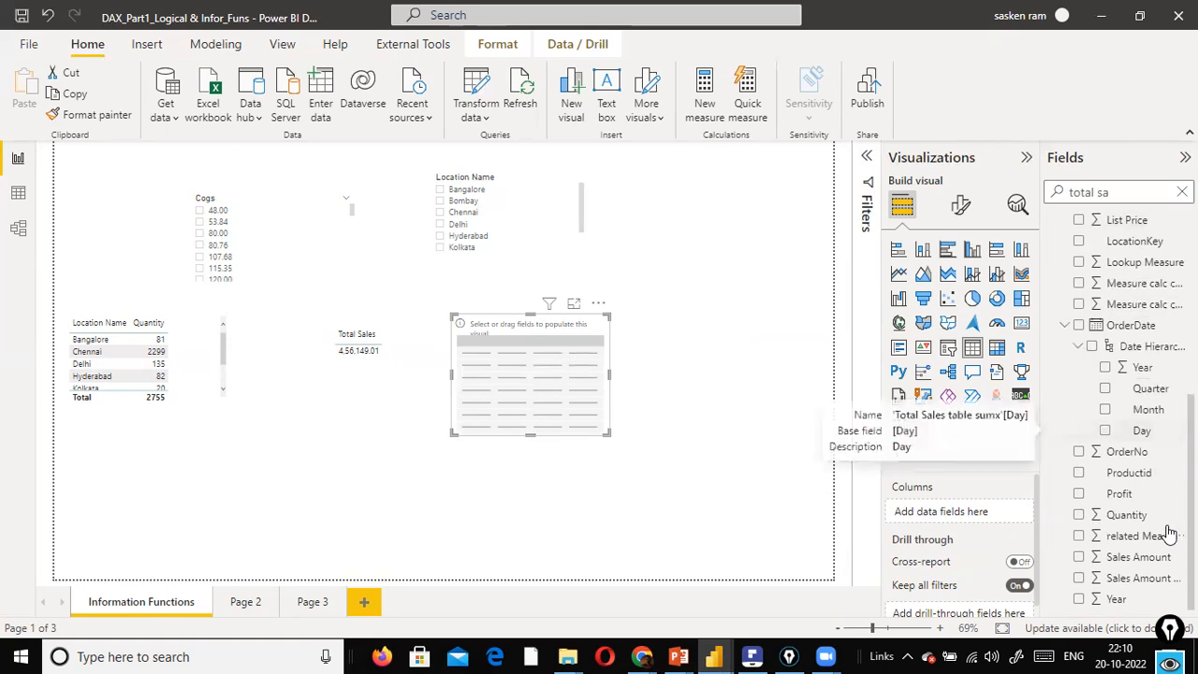
{"action": "scroll", "coordinate": [1168, 529], "scroll_direction": "up", "scroll_amount": 5}
{"action": "scroll", "coordinate": [1168, 529], "scroll_direction": "up", "scroll_amount": 3}
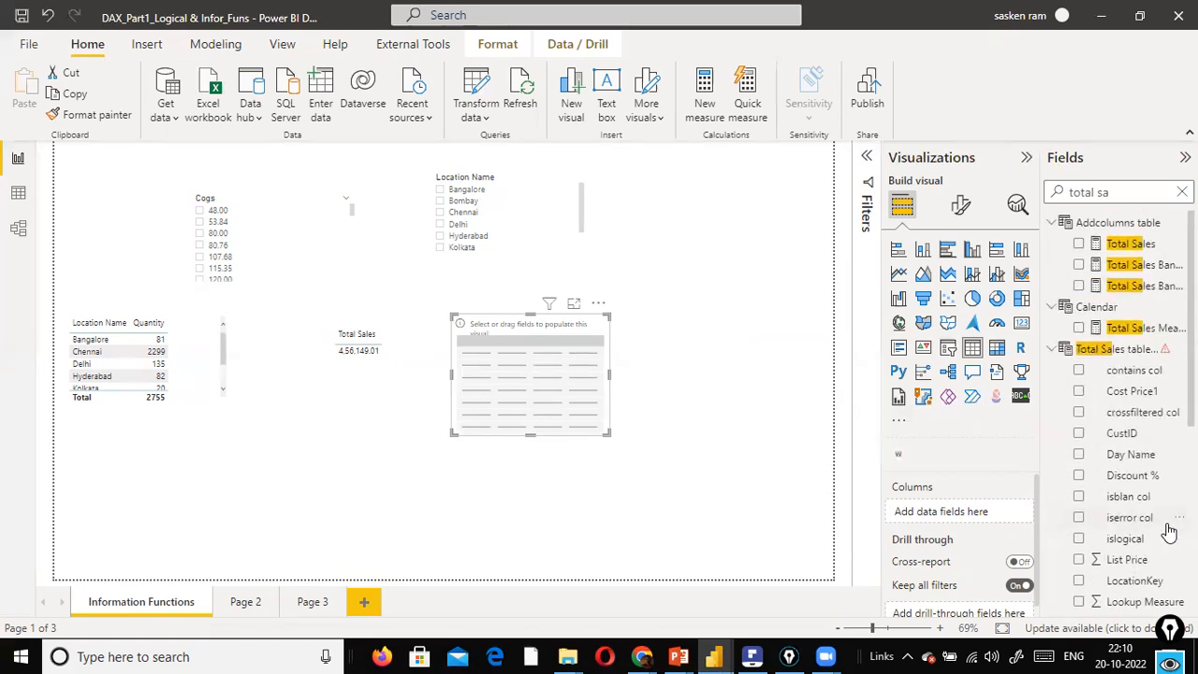
{"action": "scroll", "coordinate": [1168, 534], "scroll_direction": "down", "scroll_amount": 5}
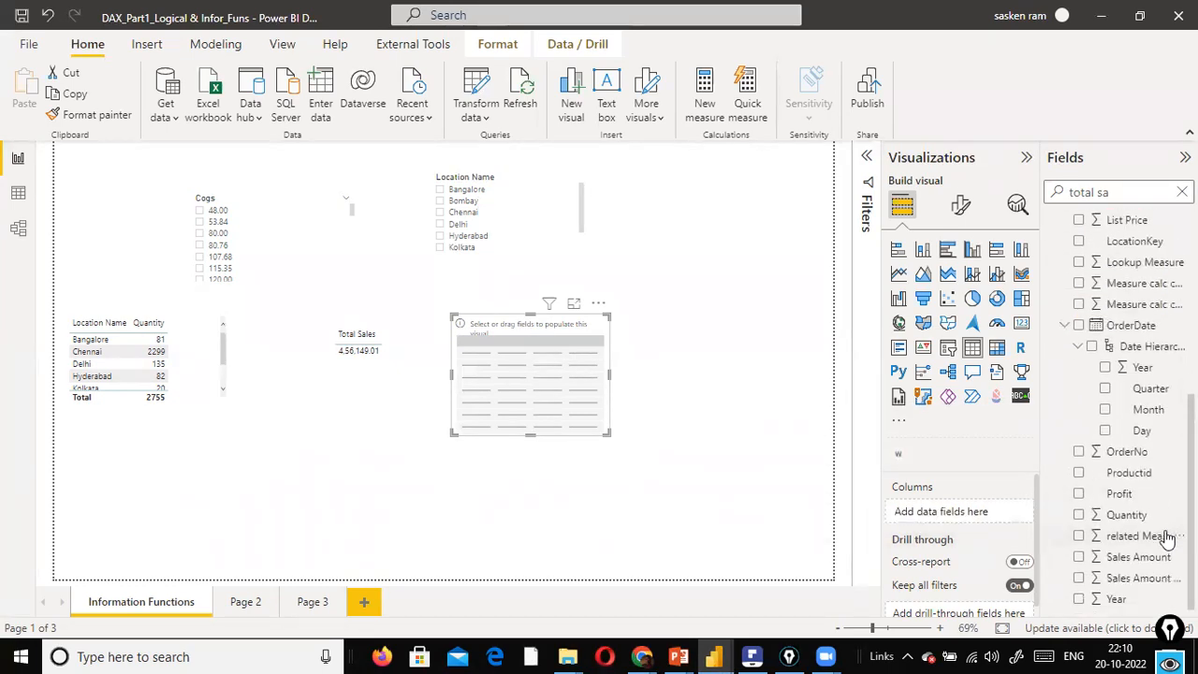
{"action": "scroll", "coordinate": [1151, 411], "scroll_direction": "up", "scroll_amount": 5}
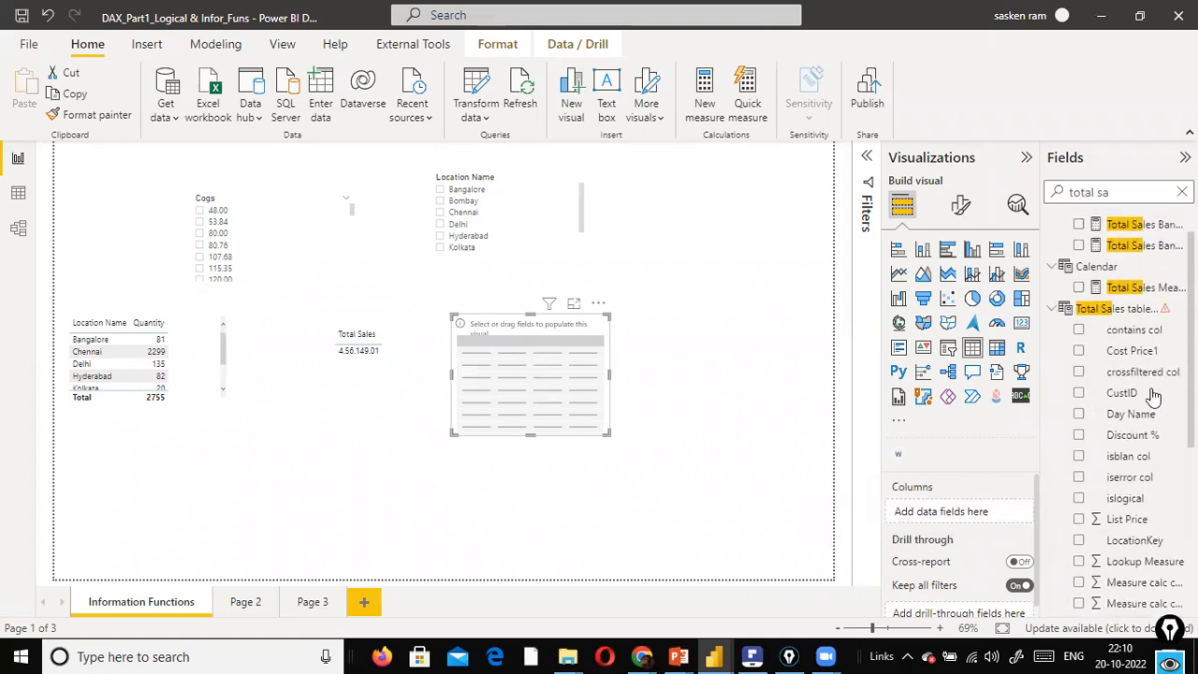
{"action": "left_click", "coordinate": [1182, 192]}
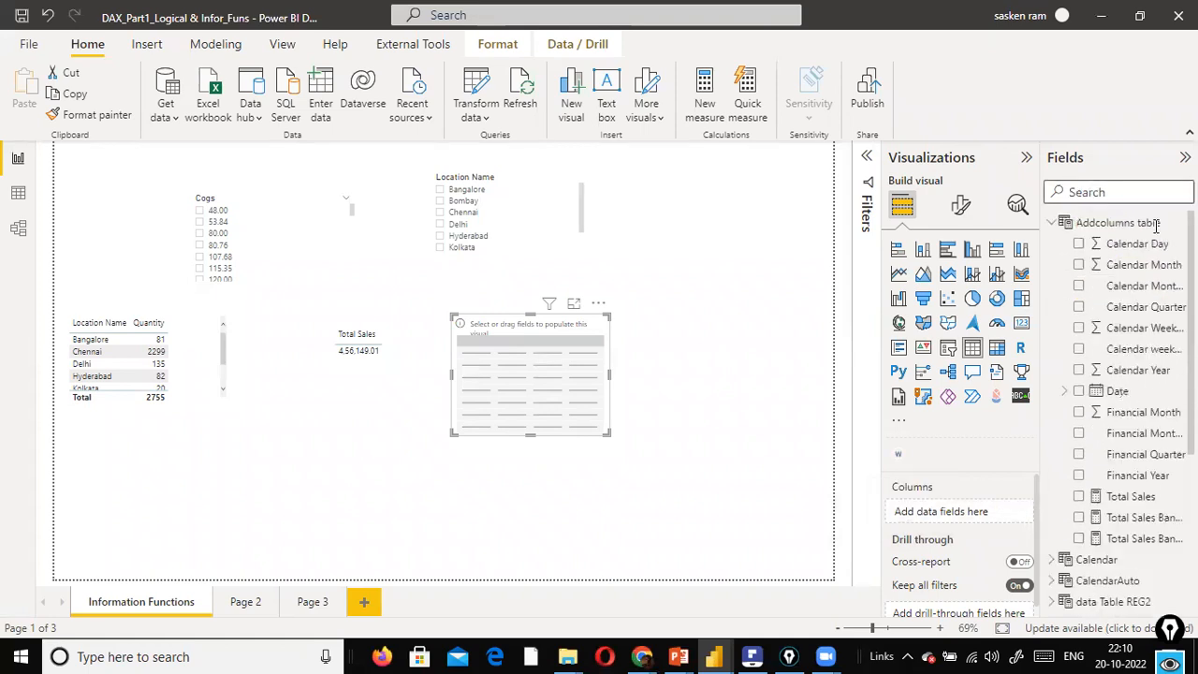
{"action": "scroll", "coordinate": [1097, 365], "scroll_direction": "down", "scroll_amount": 3}
{"action": "scroll", "coordinate": [1098, 365], "scroll_direction": "down", "scroll_amount": 2}
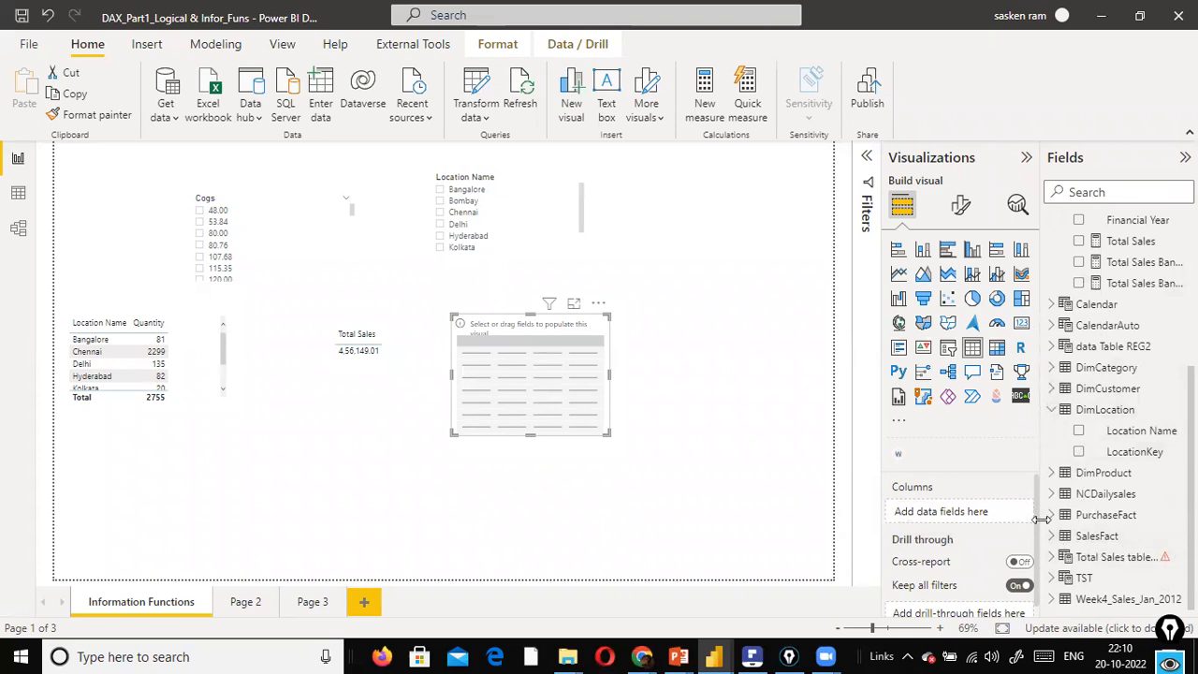
{"action": "left_click", "coordinate": [1086, 536]}
{"action": "scroll", "coordinate": [1095, 524], "scroll_direction": "down", "scroll_amount": 7}
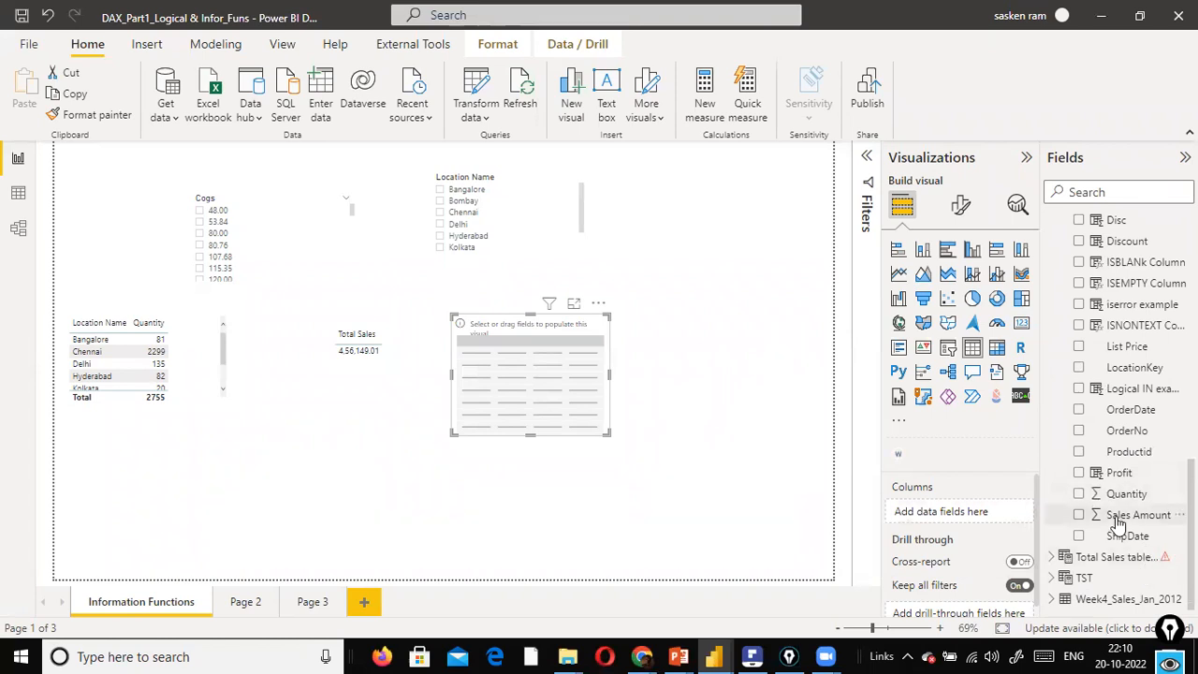
{"action": "left_click_drag", "start_coordinate": [1116, 524], "coordinate": [525, 375]}
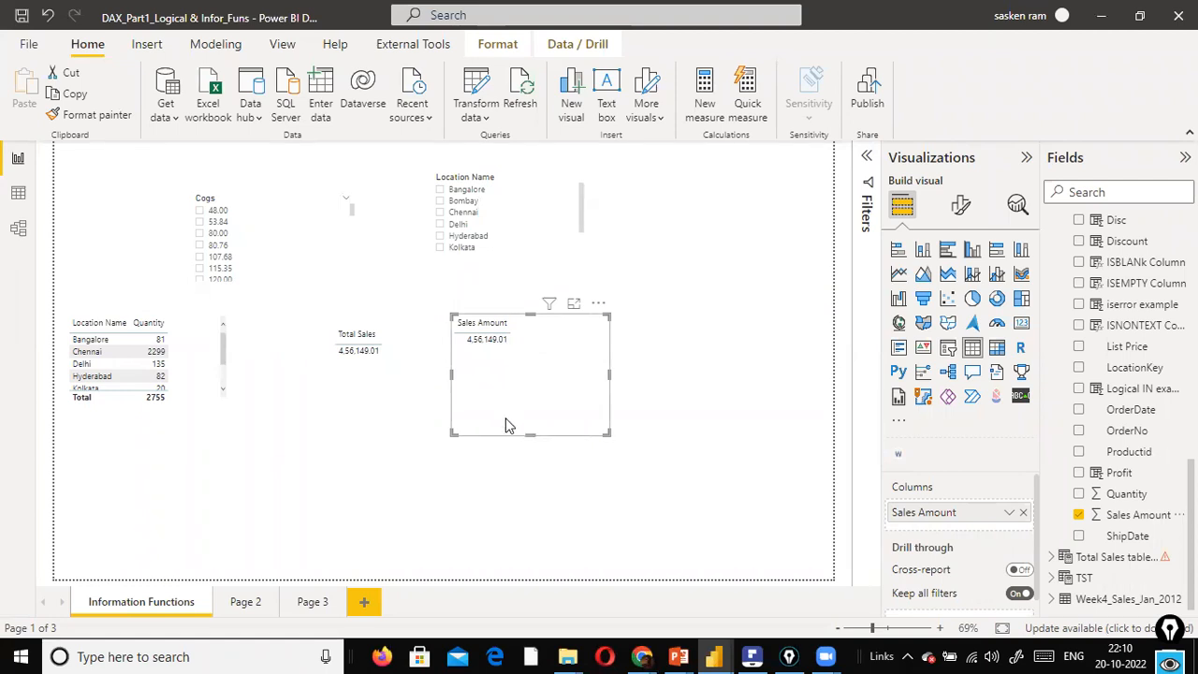
Shorten the Sales Amount table visual and move the Total Sales table closer to the Location Name and Quantity table.
{"action": "left_click_drag", "start_coordinate": [528, 431], "coordinate": [548, 378]}
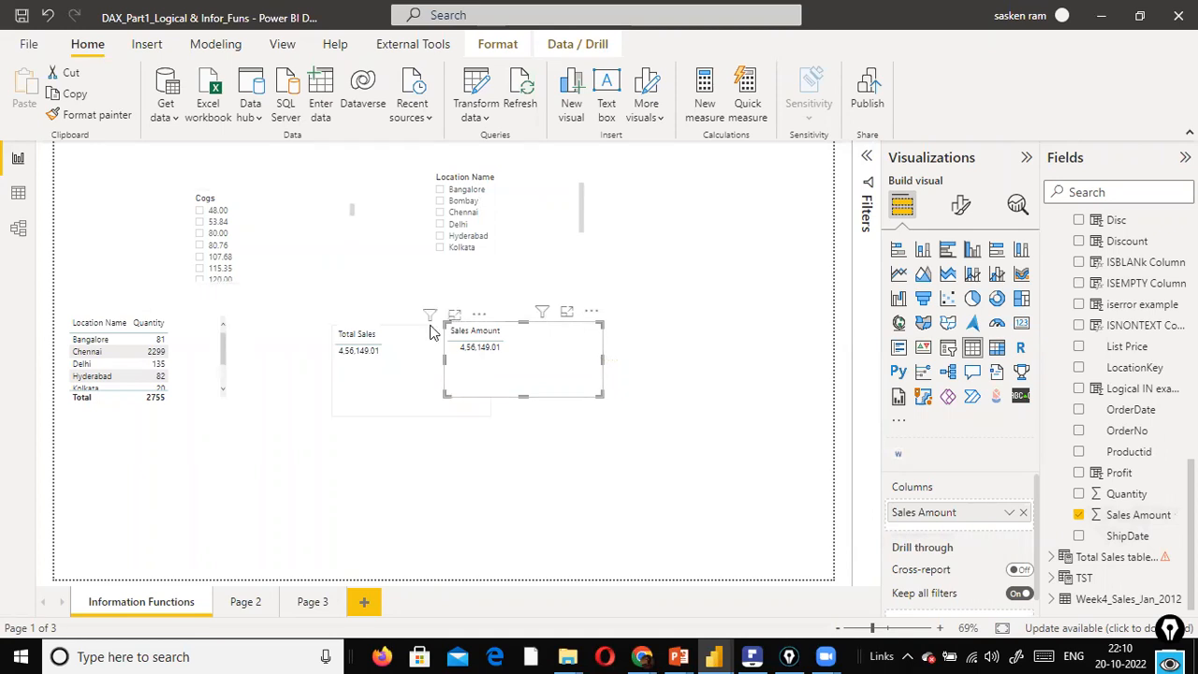
{"action": "left_click_drag", "start_coordinate": [407, 379], "coordinate": [361, 363]}
{"action": "left_click", "coordinate": [524, 370]}
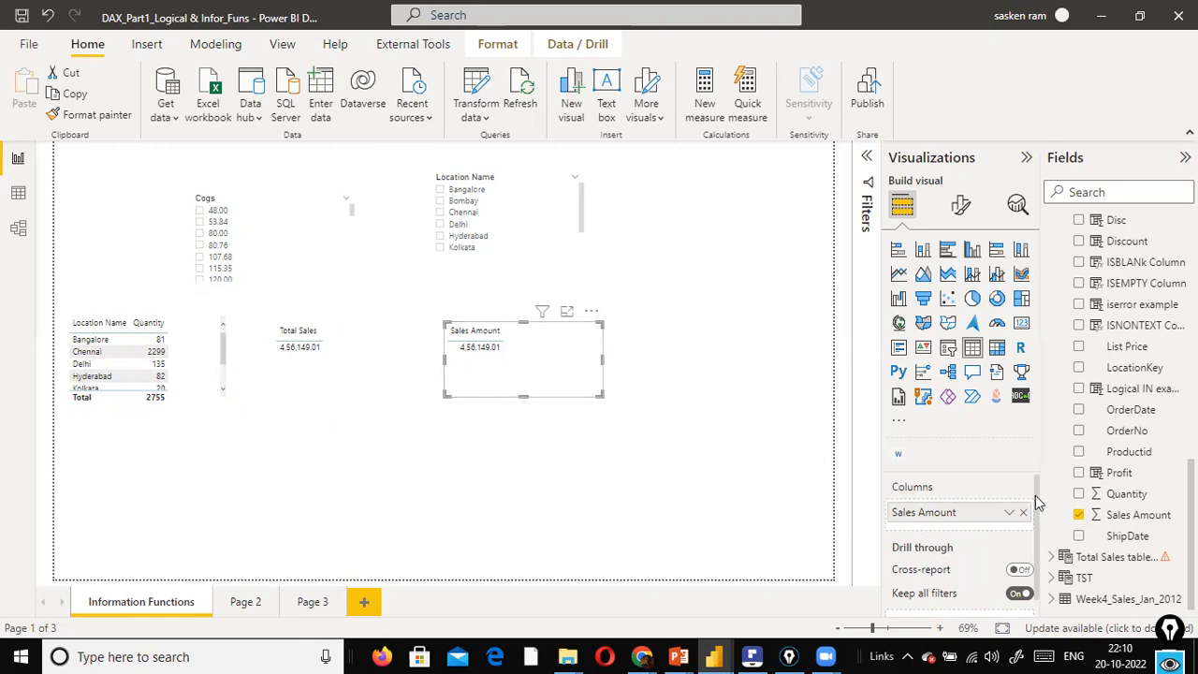
Display the column properties of the SalesFact Sales Amount field to examine its default summarization.
{"action": "left_click", "coordinate": [1132, 516]}
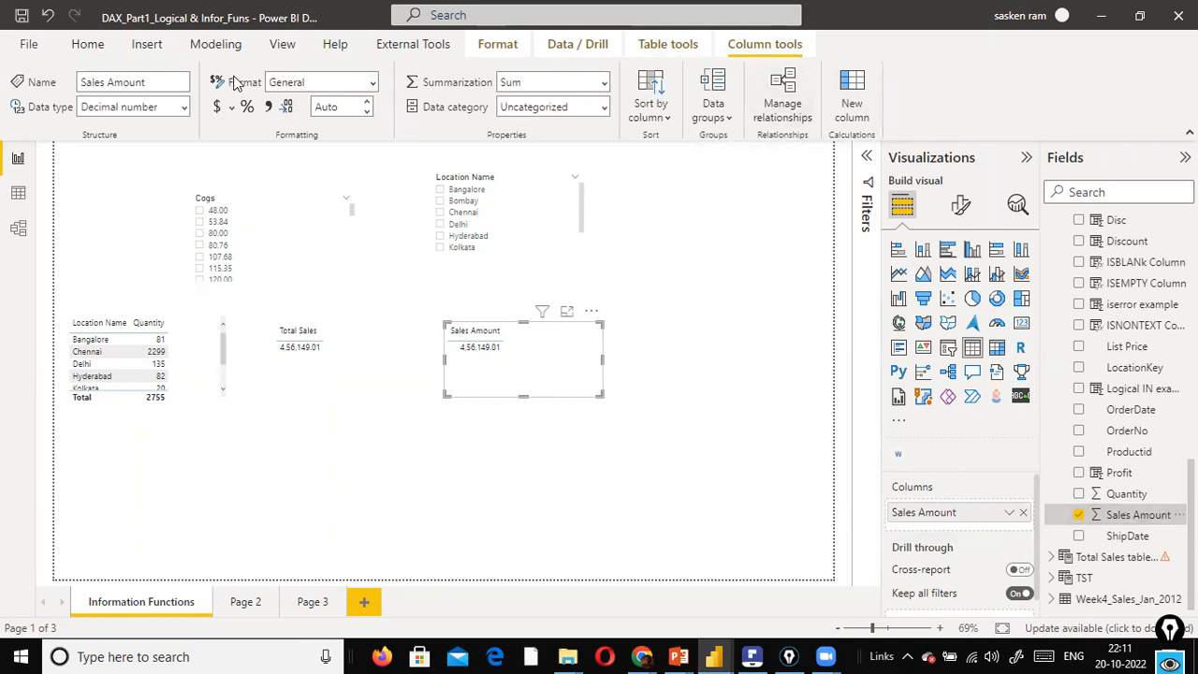
{"action": "left_click_drag", "start_coordinate": [365, 58], "coordinate": [474, 80]}
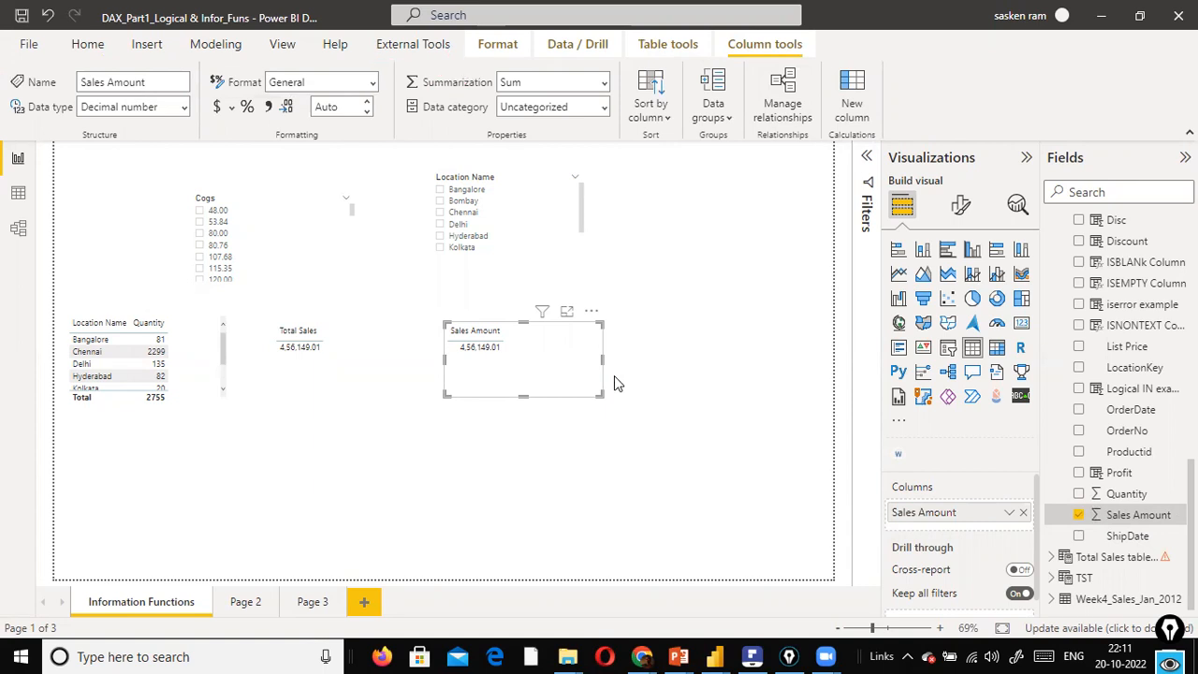
{"action": "left_click", "coordinate": [569, 432]}
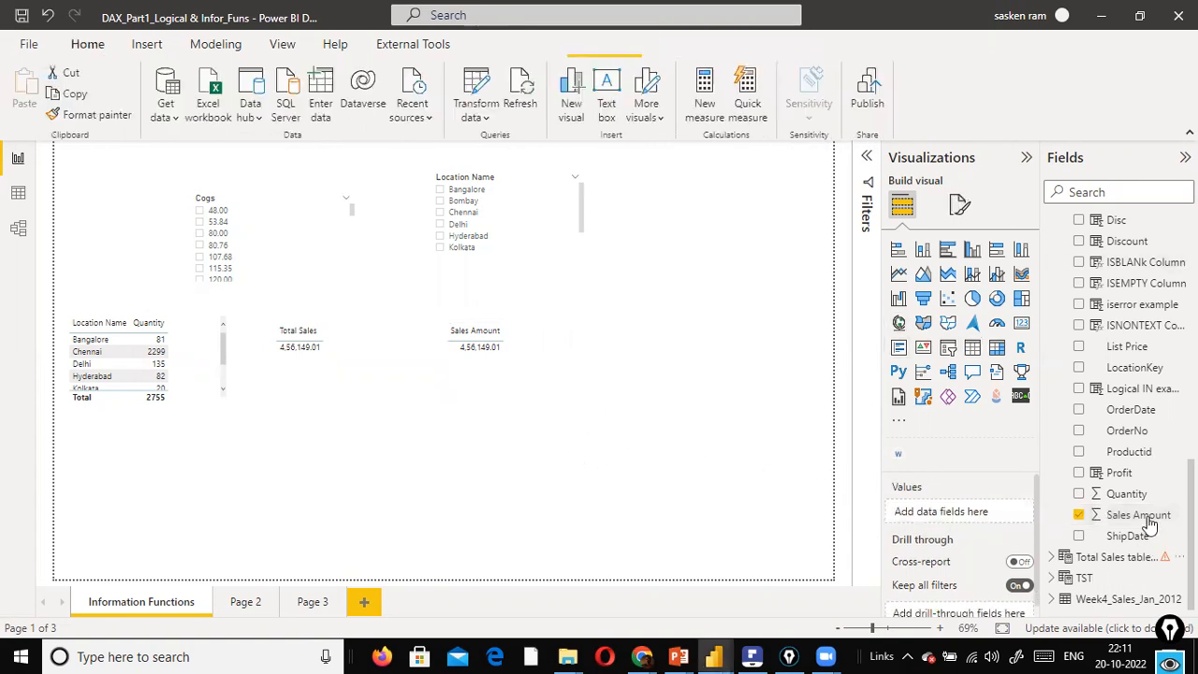
Move the Sales Amount table closer to the Total Sales table and narrow the Total Sales table so they do not overlap.
{"action": "left_click", "coordinate": [458, 351]}
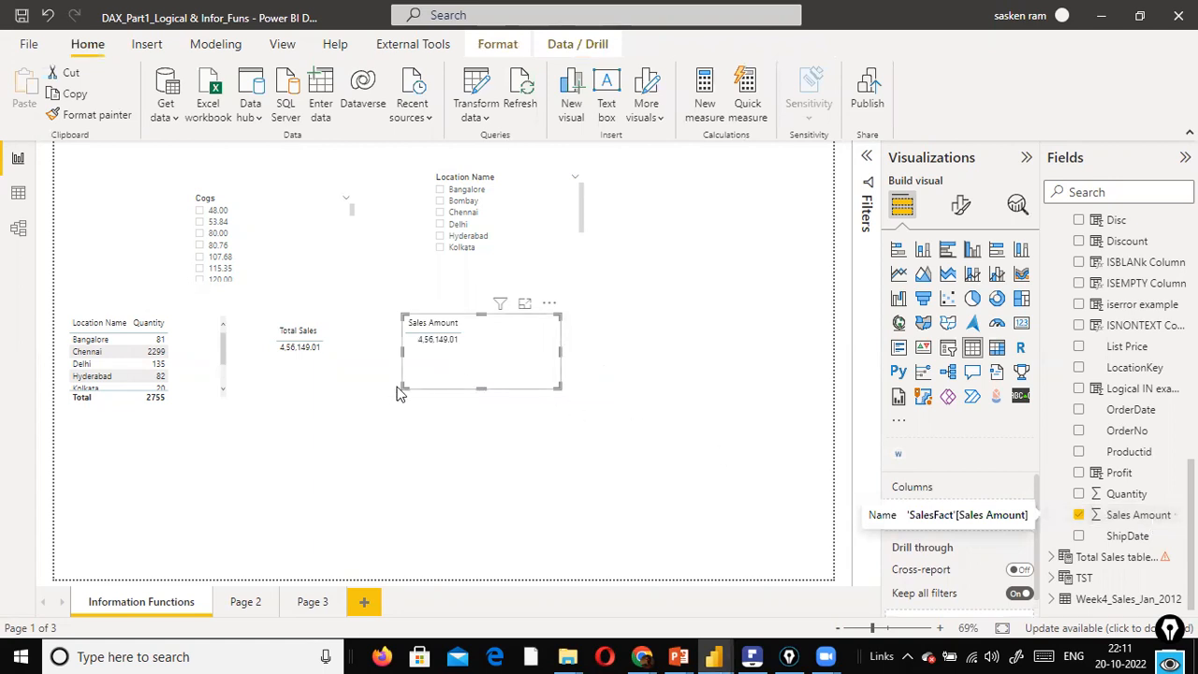
{"action": "left_click", "coordinate": [290, 381]}
{"action": "left_click", "coordinate": [312, 360]}
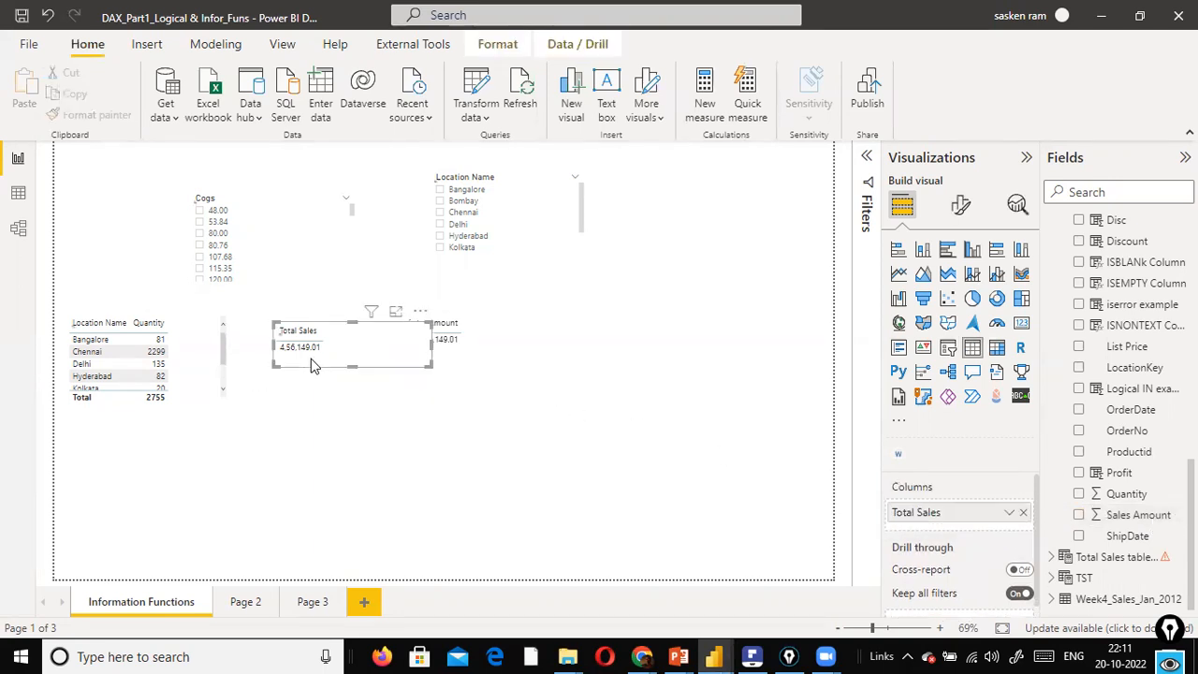
{"action": "left_click_drag", "start_coordinate": [430, 351], "coordinate": [379, 344]}
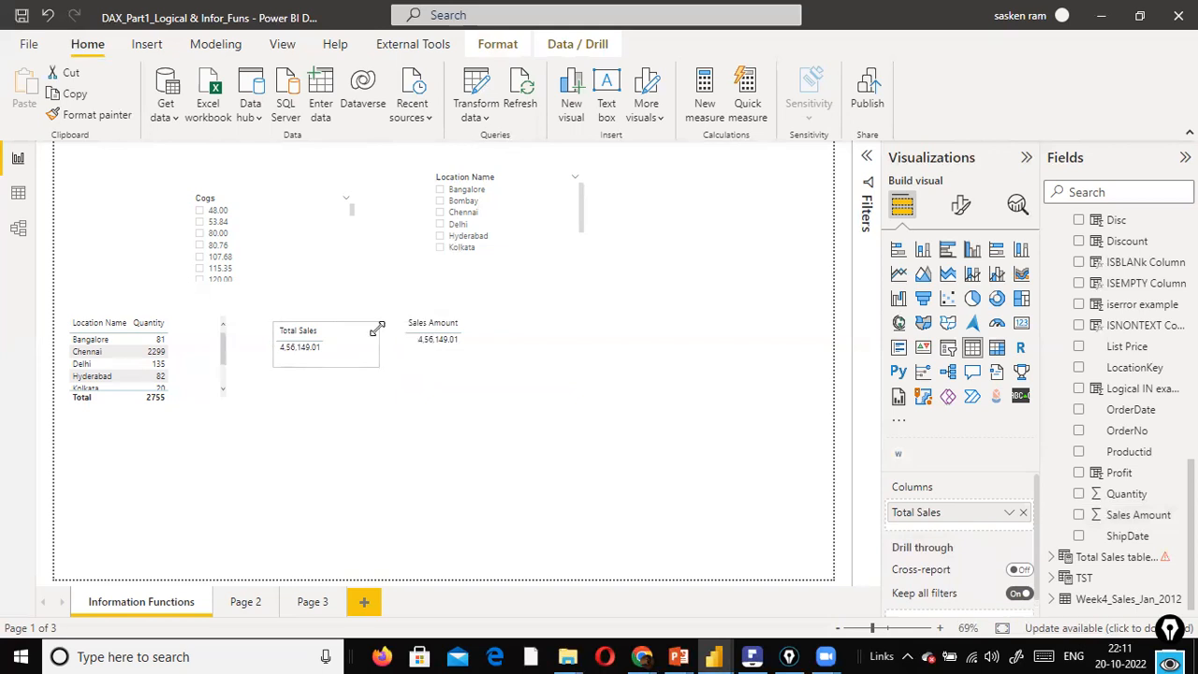
Examine the summarization options available for the Sales Amount column without changing the setting.
{"action": "left_click", "coordinate": [1123, 514]}
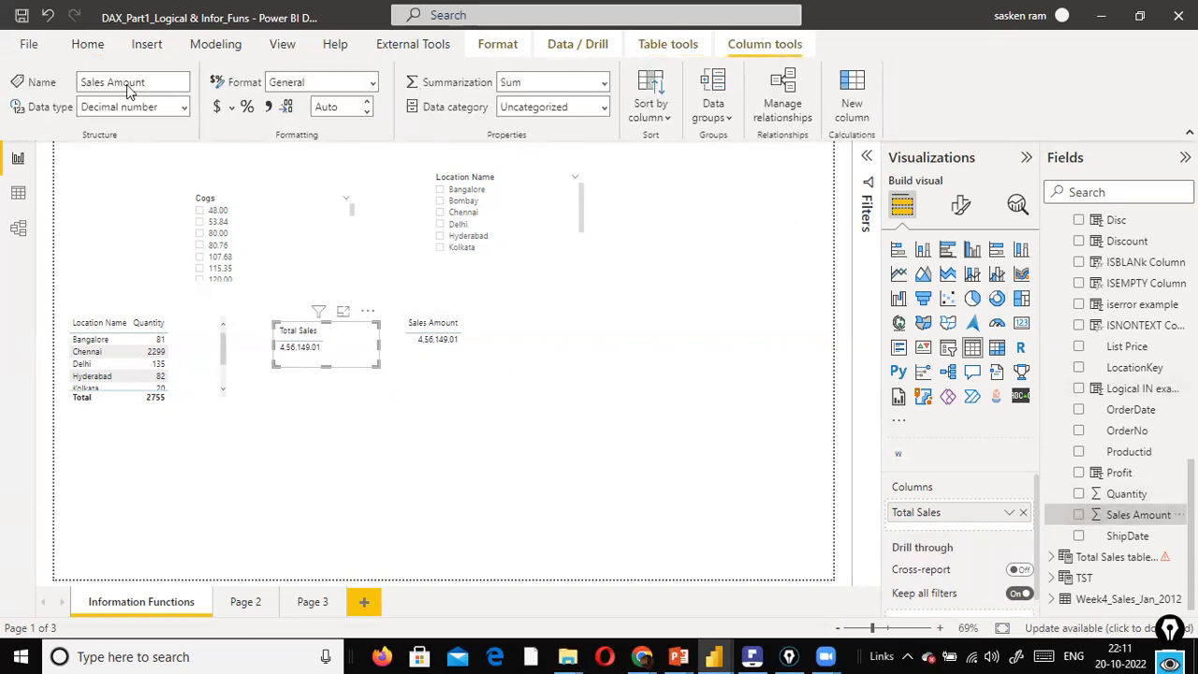
{"action": "left_click", "coordinate": [604, 82]}
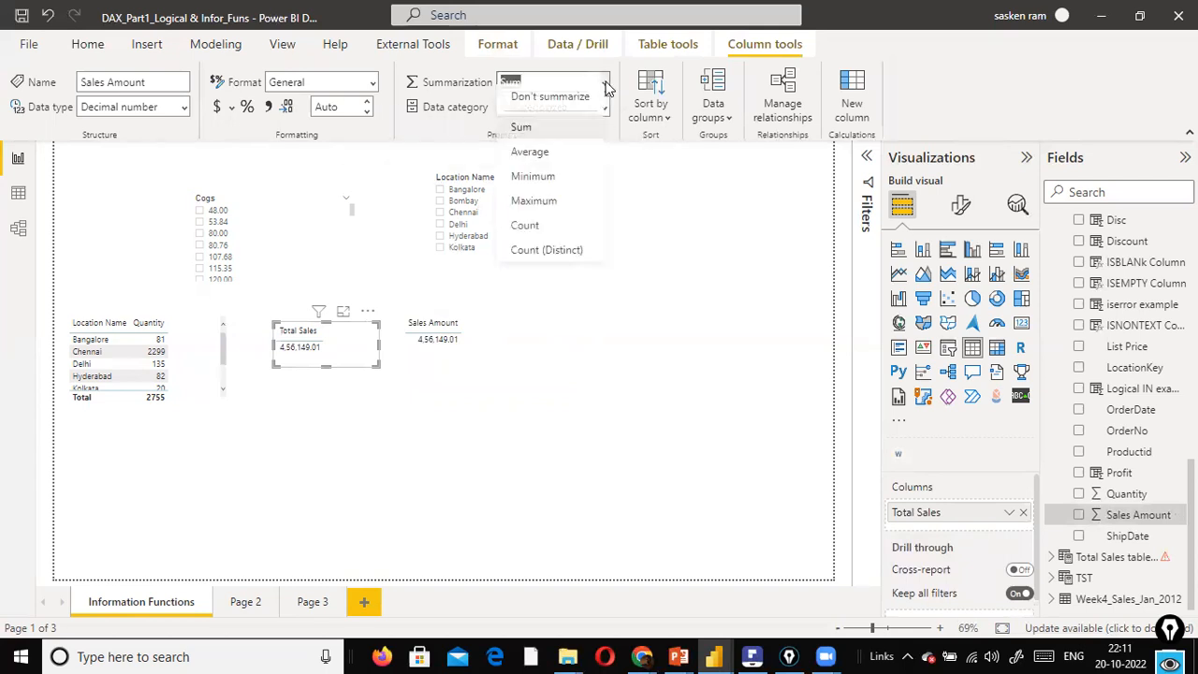
{"action": "left_click", "coordinate": [685, 150]}
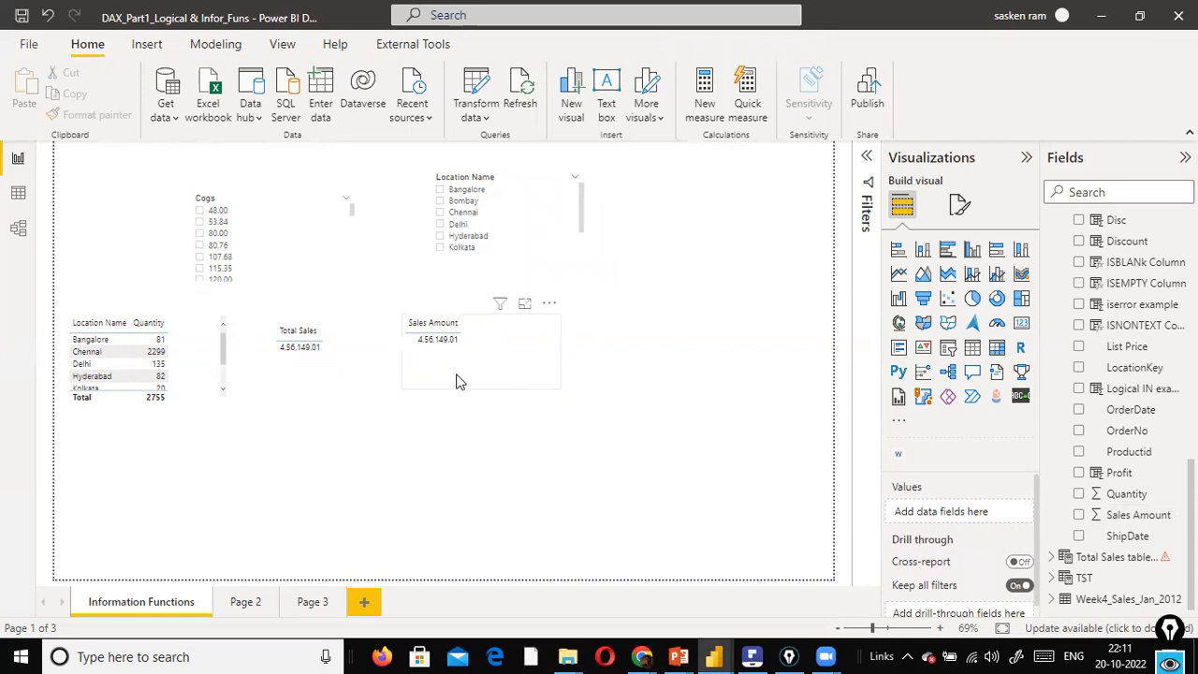
Move the Total Sales table slightly upward and away from the Sales Amount table.
{"action": "mouse_move", "coordinate": [351, 347]}
{"action": "left_mouse_down"}
{"action": "mouse_move", "coordinate": [349, 309]}
{"action": "mouse_move", "coordinate": [337, 333]}
{"action": "left_mouse_up"}
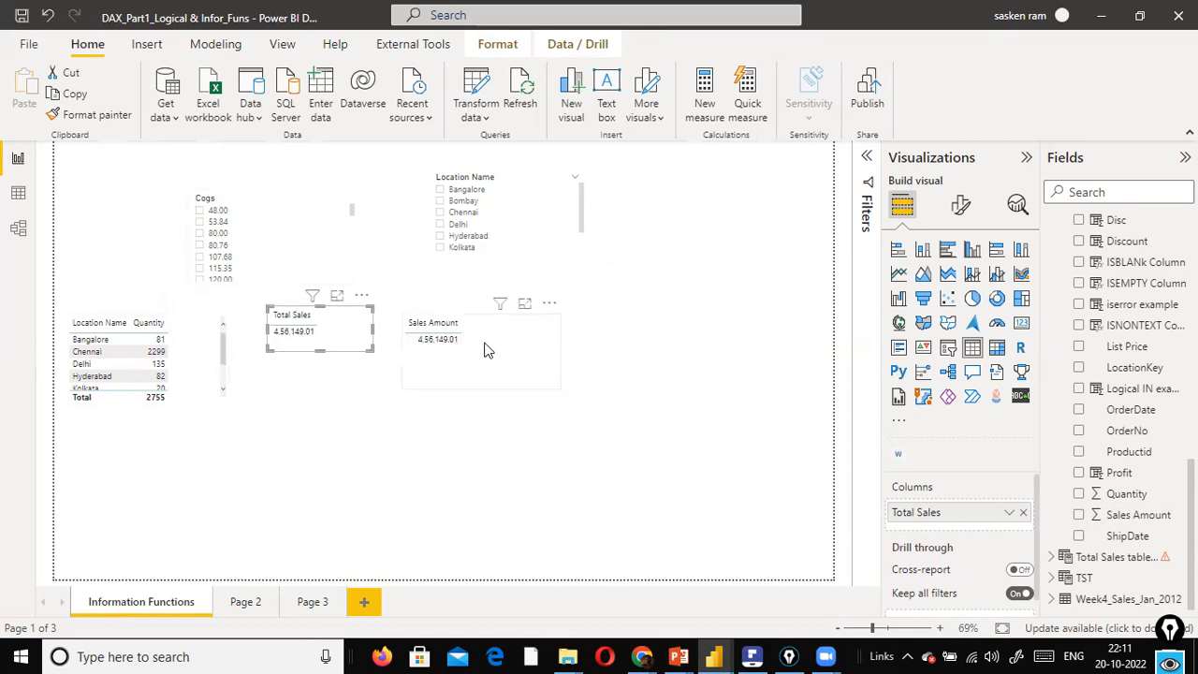
Check the default summarization and format set for the Sales Amount field of the SalesFact table.
{"action": "left_click", "coordinate": [725, 368]}
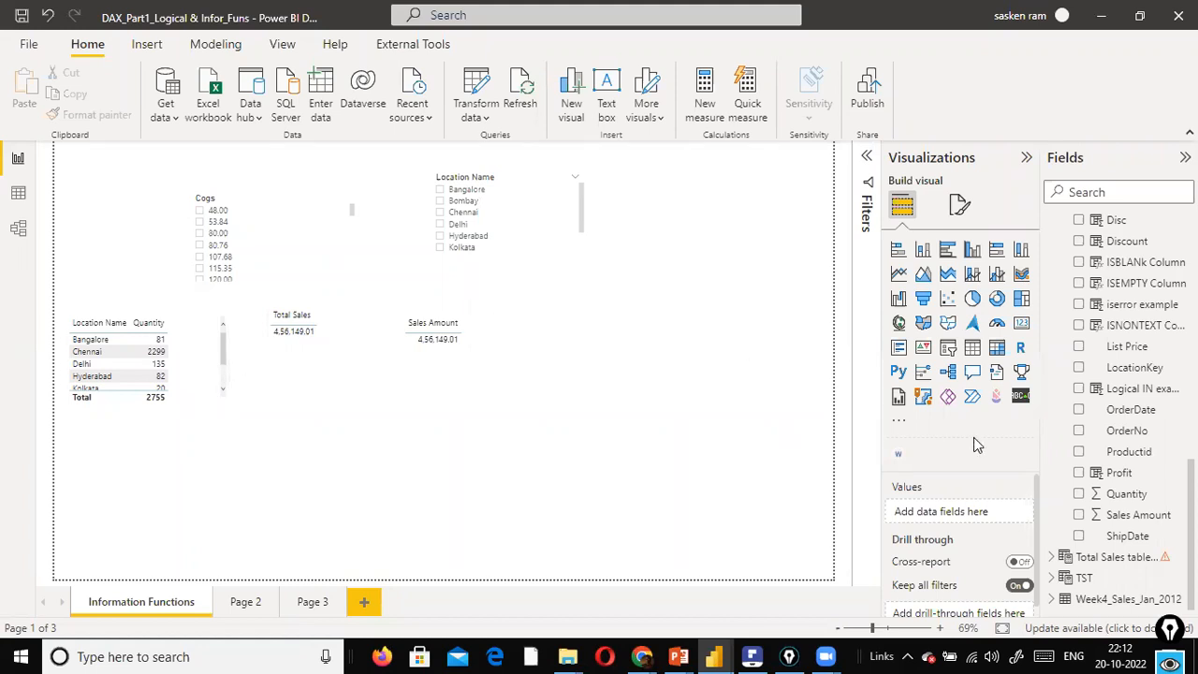
{"action": "left_click", "coordinate": [1122, 515]}
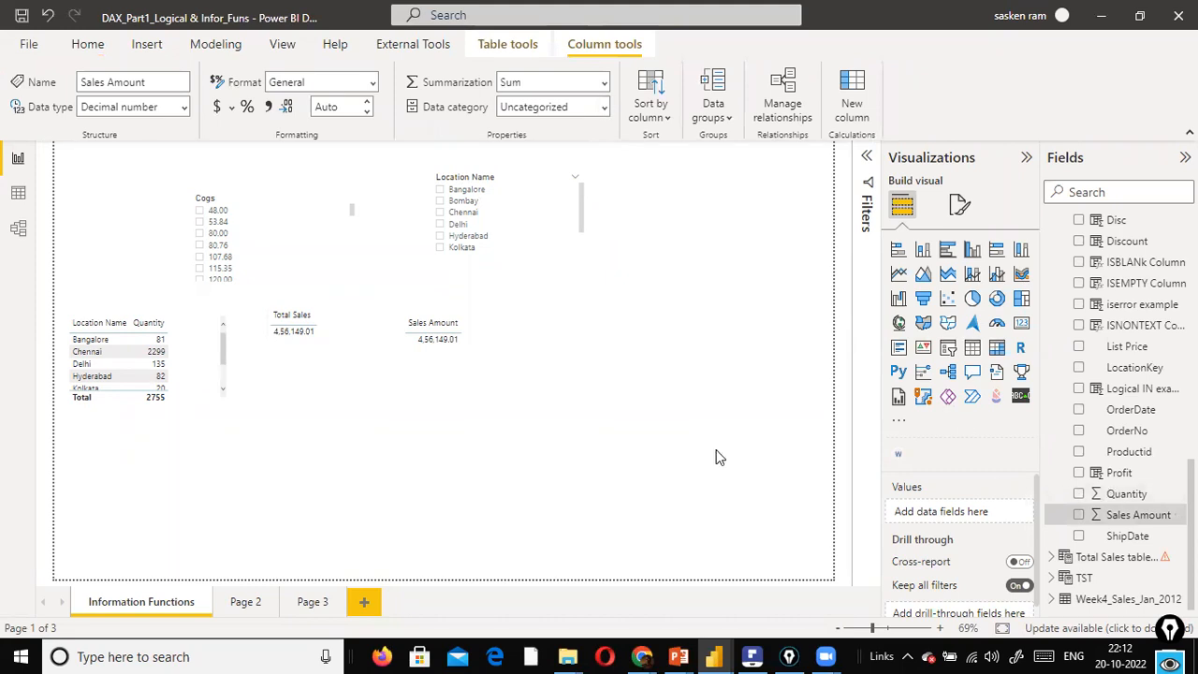
{"action": "left_click", "coordinate": [472, 388]}
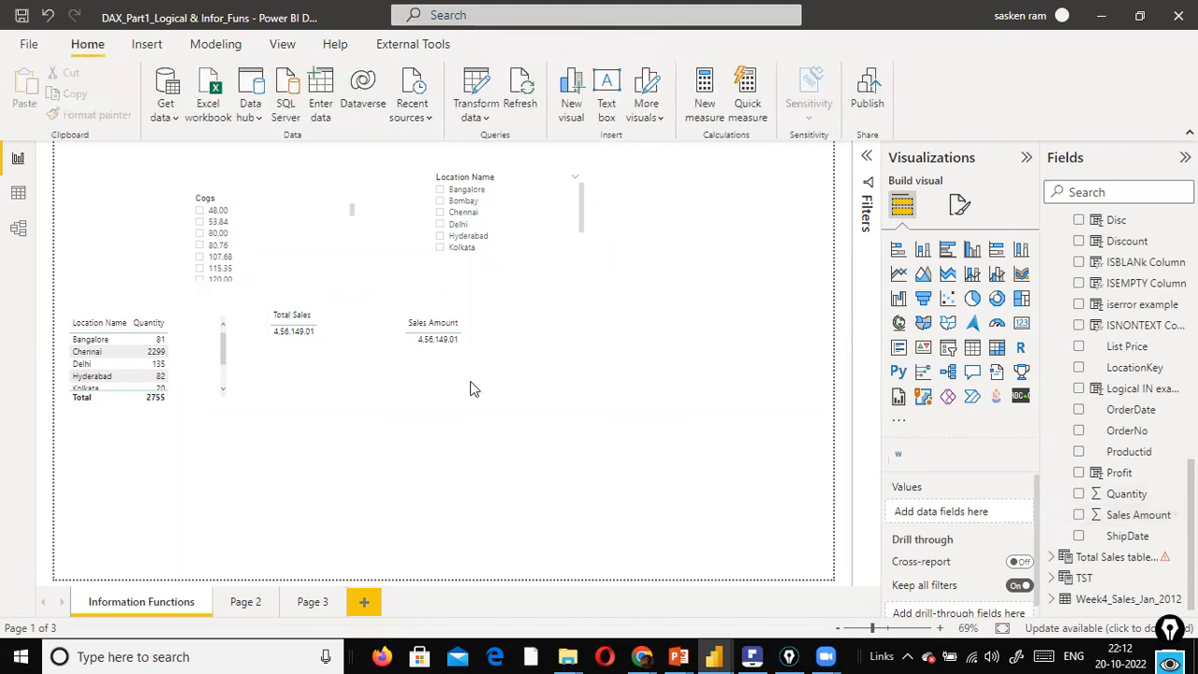
Shorten the Sales Amount table and move it up beside the Total Sales table so both visuals line up.
{"action": "left_click", "coordinate": [363, 354]}
{"action": "left_click", "coordinate": [484, 344]}
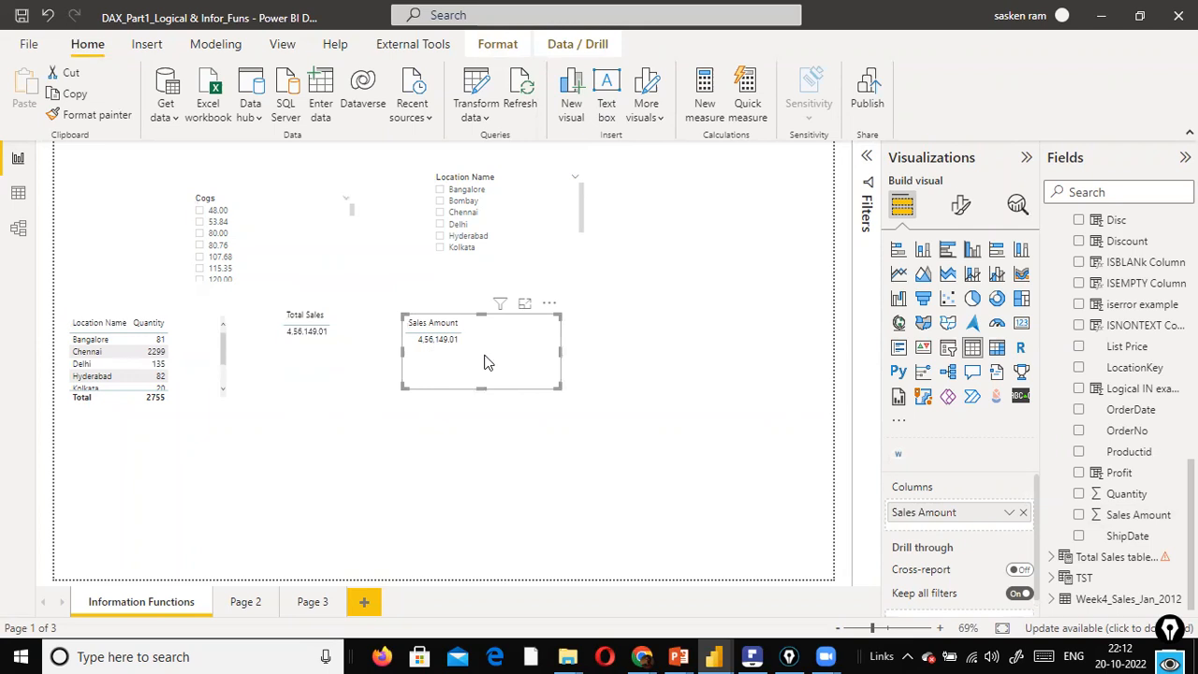
{"action": "left_click_drag", "start_coordinate": [483, 366], "coordinate": [484, 342]}
{"action": "left_click", "coordinate": [337, 352]}
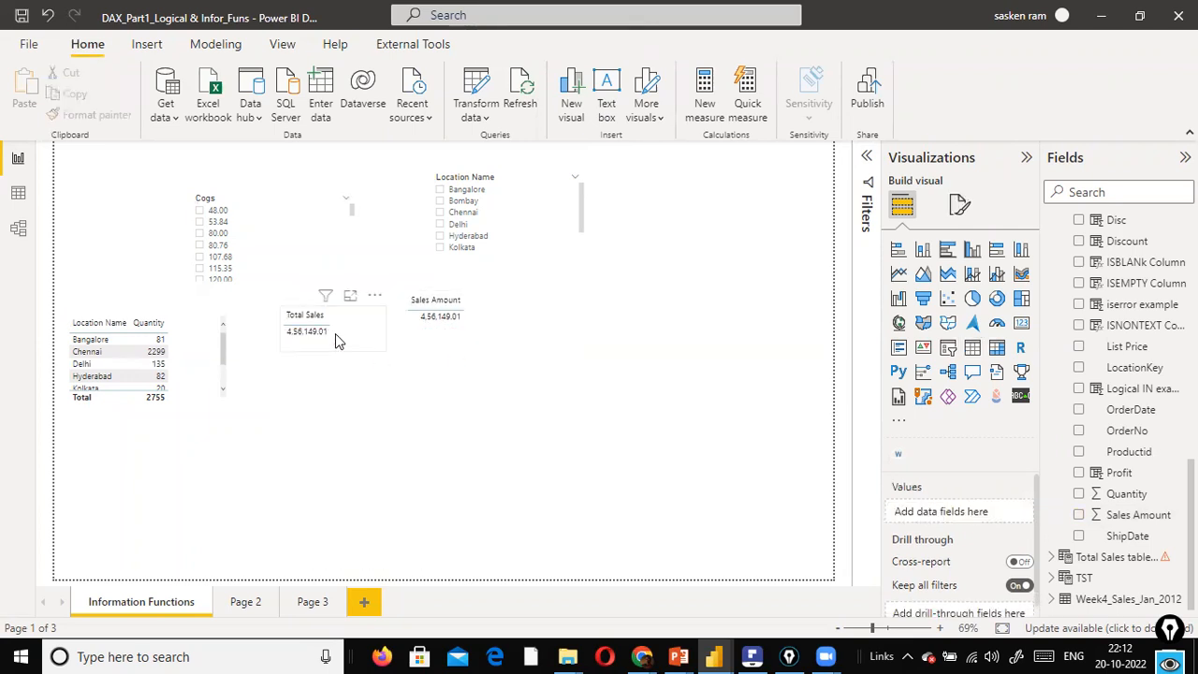
{"action": "left_click", "coordinate": [335, 333]}
{"action": "left_click", "coordinate": [495, 344]}
{"action": "left_click_drag", "start_coordinate": [495, 344], "coordinate": [496, 353]}
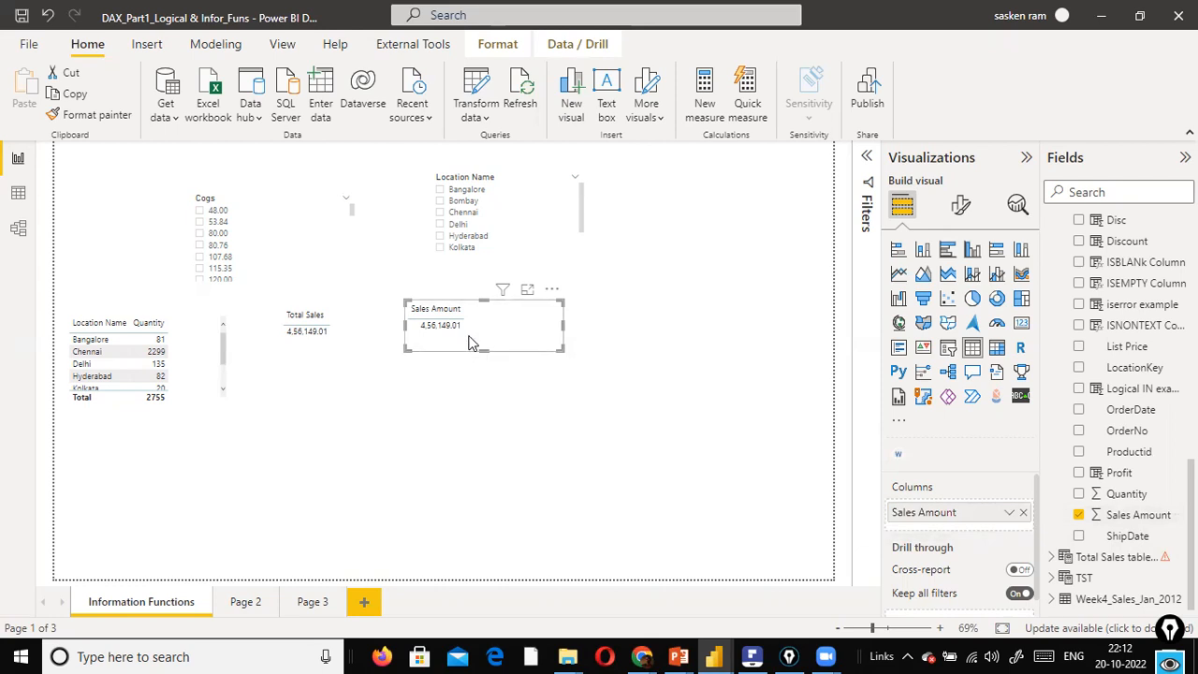
{"action": "left_click", "coordinate": [337, 349]}
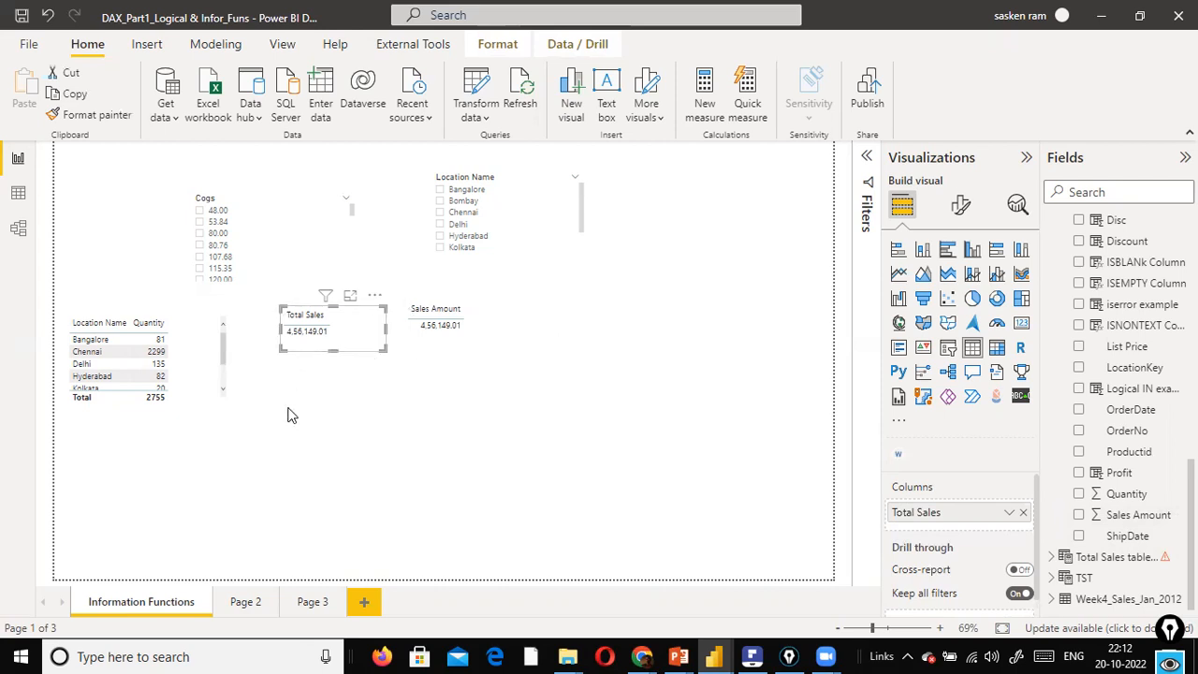
{"action": "left_click_drag", "start_coordinate": [473, 349], "coordinate": [474, 354]}
{"action": "left_click", "coordinate": [311, 342]}
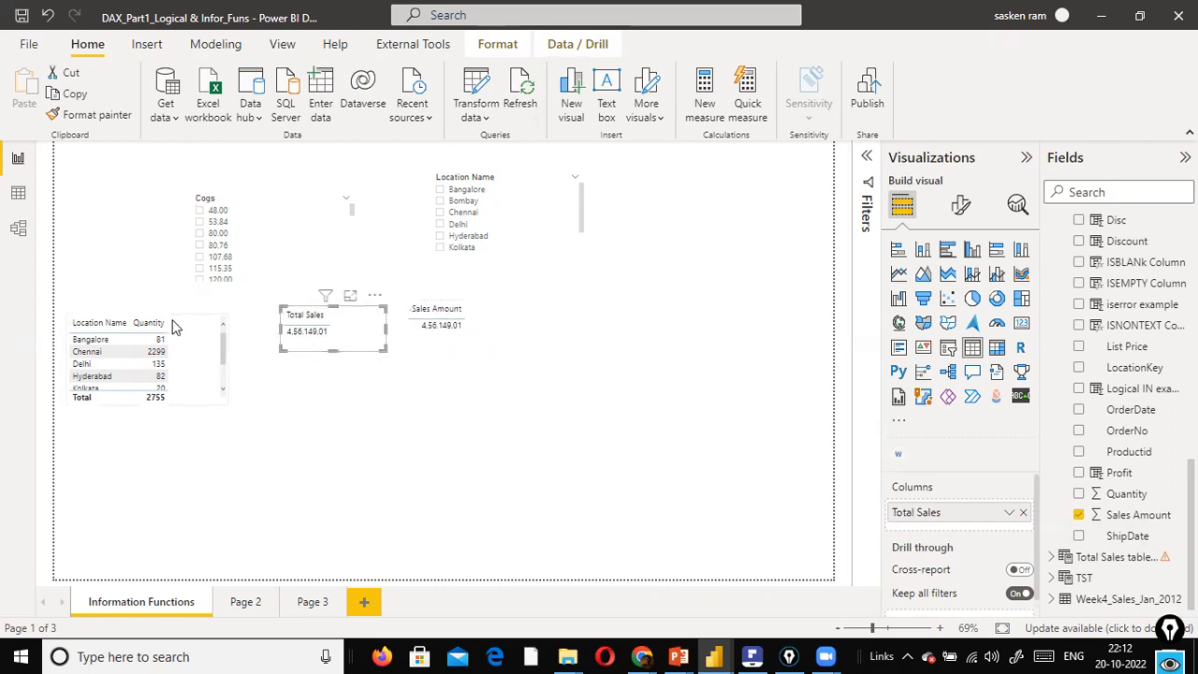
{"action": "left_click", "coordinate": [423, 342]}
Examine the SalesFact table's data and the formula of its calculated Profit column.
{"action": "left_click", "coordinate": [18, 193]}
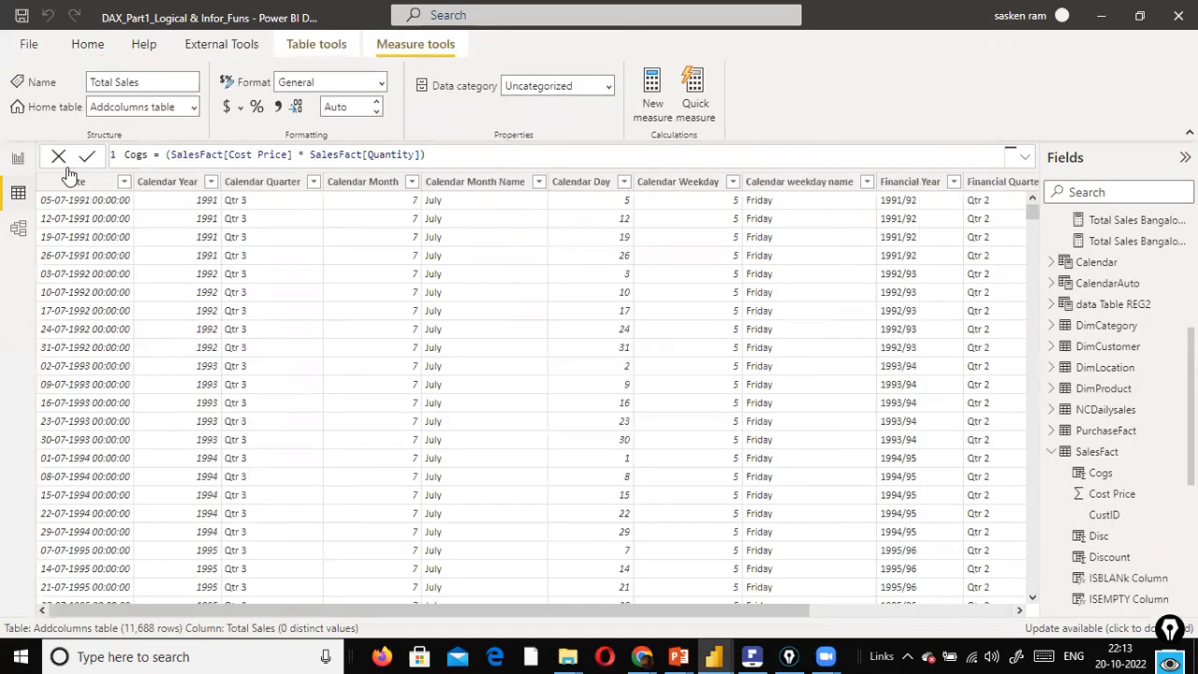
{"action": "left_click_drag", "start_coordinate": [512, 612], "coordinate": [827, 621]}
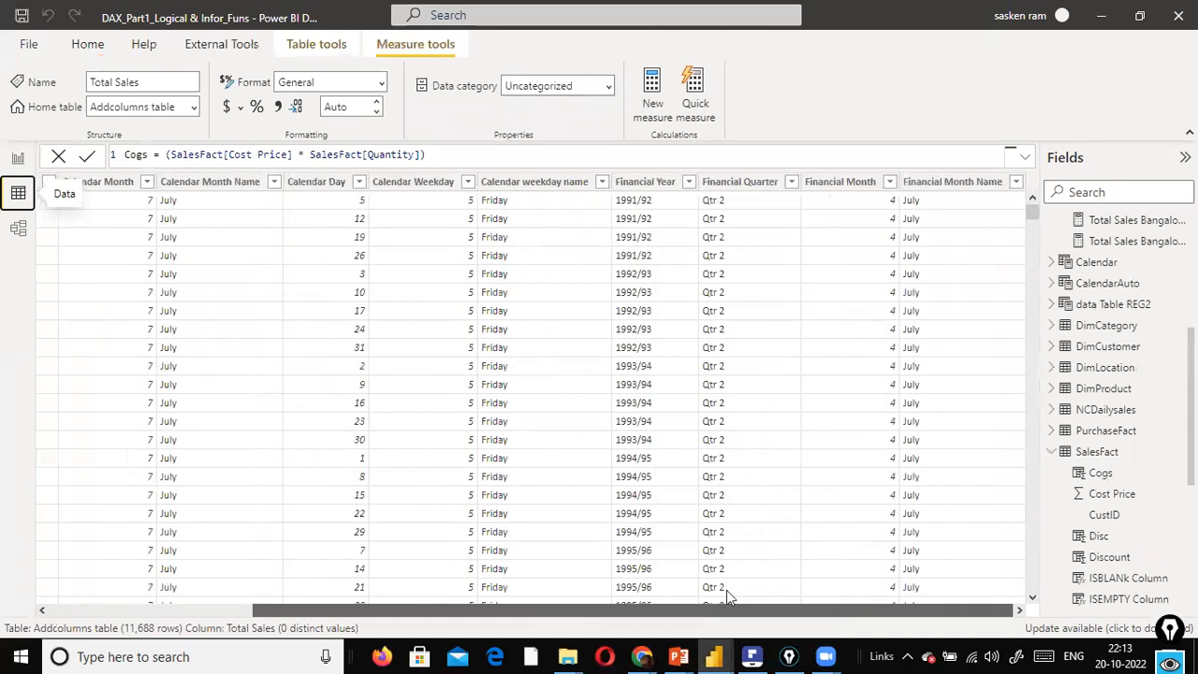
{"action": "left_click", "coordinate": [1089, 451]}
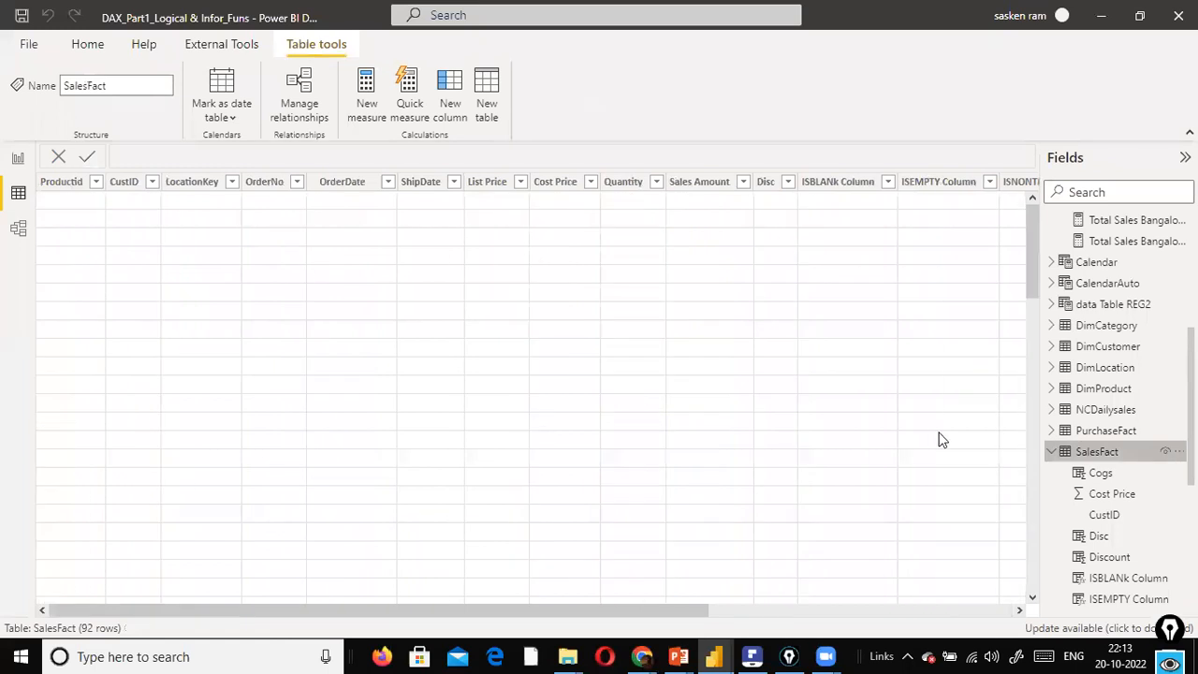
{"action": "left_click", "coordinate": [819, 614]}
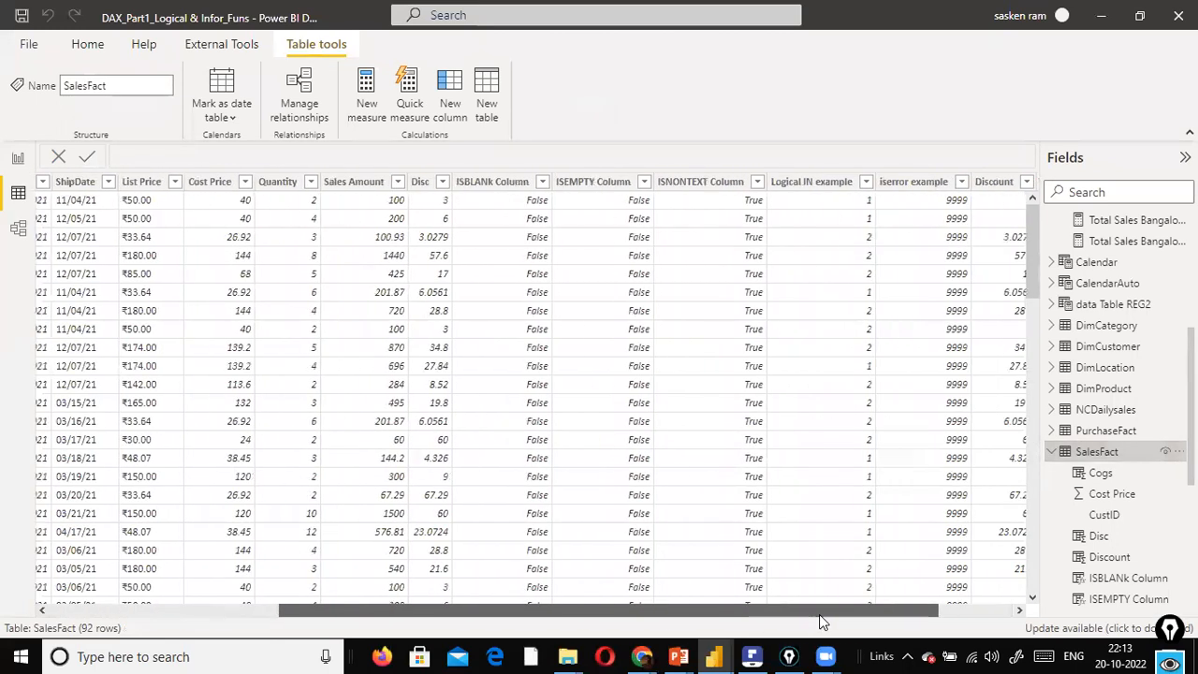
{"action": "left_click_drag", "start_coordinate": [819, 614], "coordinate": [872, 625]}
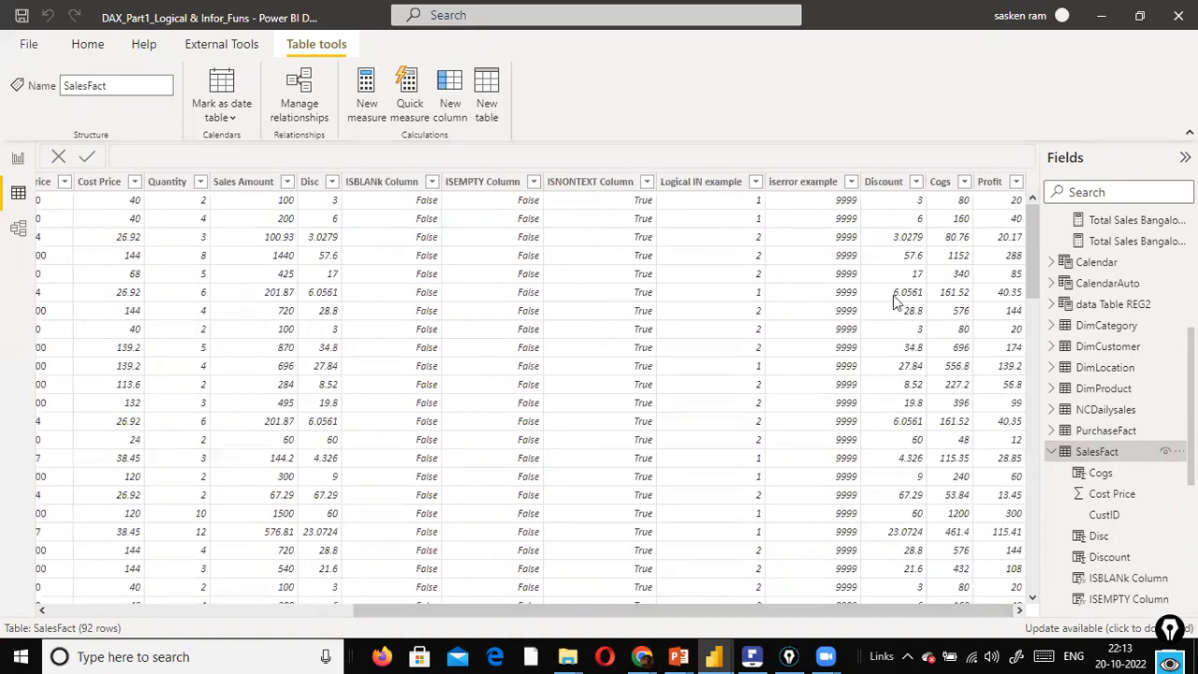
{"action": "left_click", "coordinate": [989, 183]}
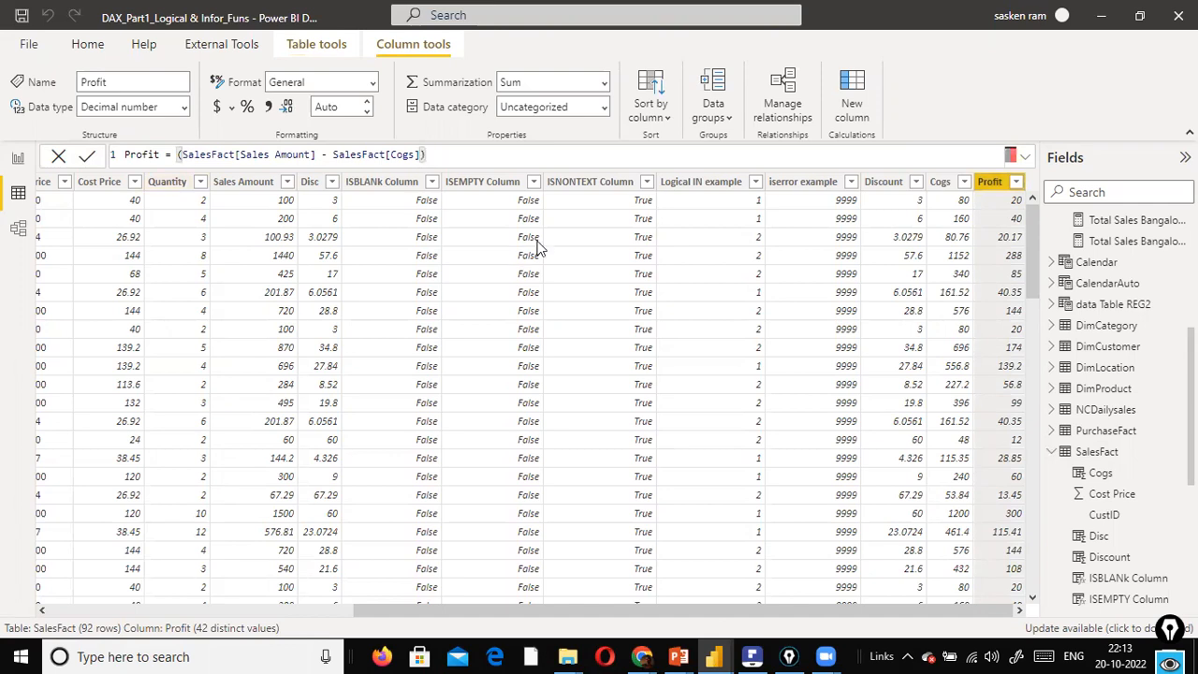
Add the SalesFact Profit column to the Sales Amount table on the Information Functions report page.
{"action": "left_click", "coordinate": [14, 159]}
{"action": "left_click", "coordinate": [328, 332]}
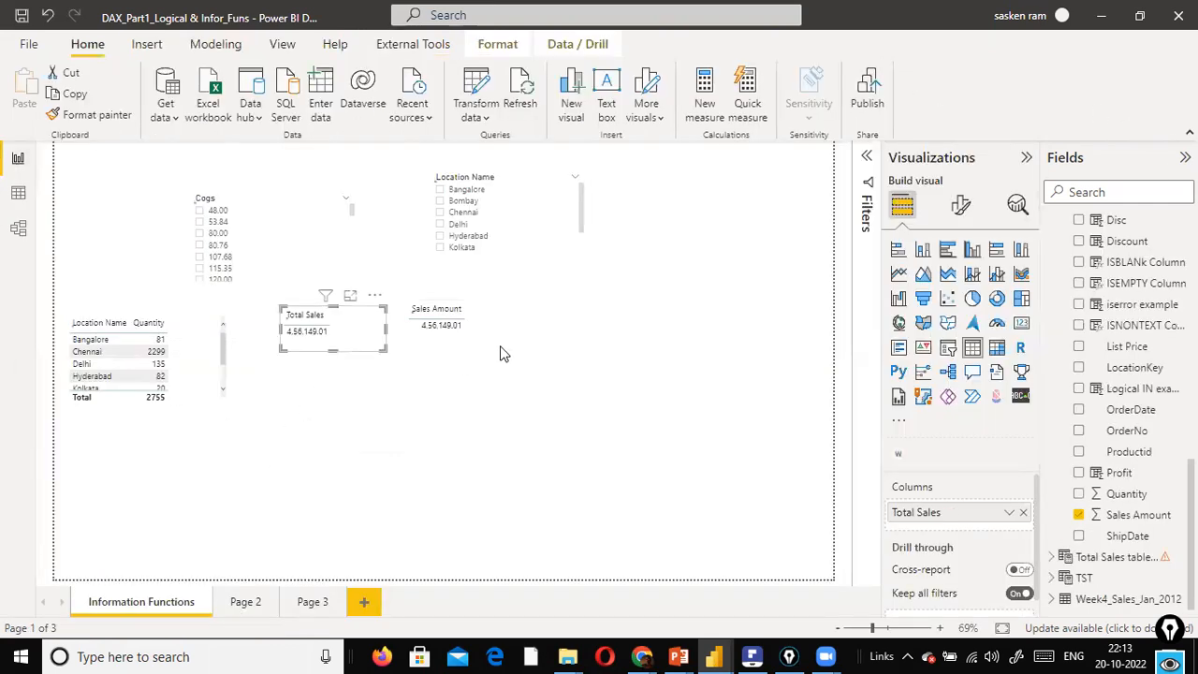
{"action": "left_click", "coordinate": [505, 339]}
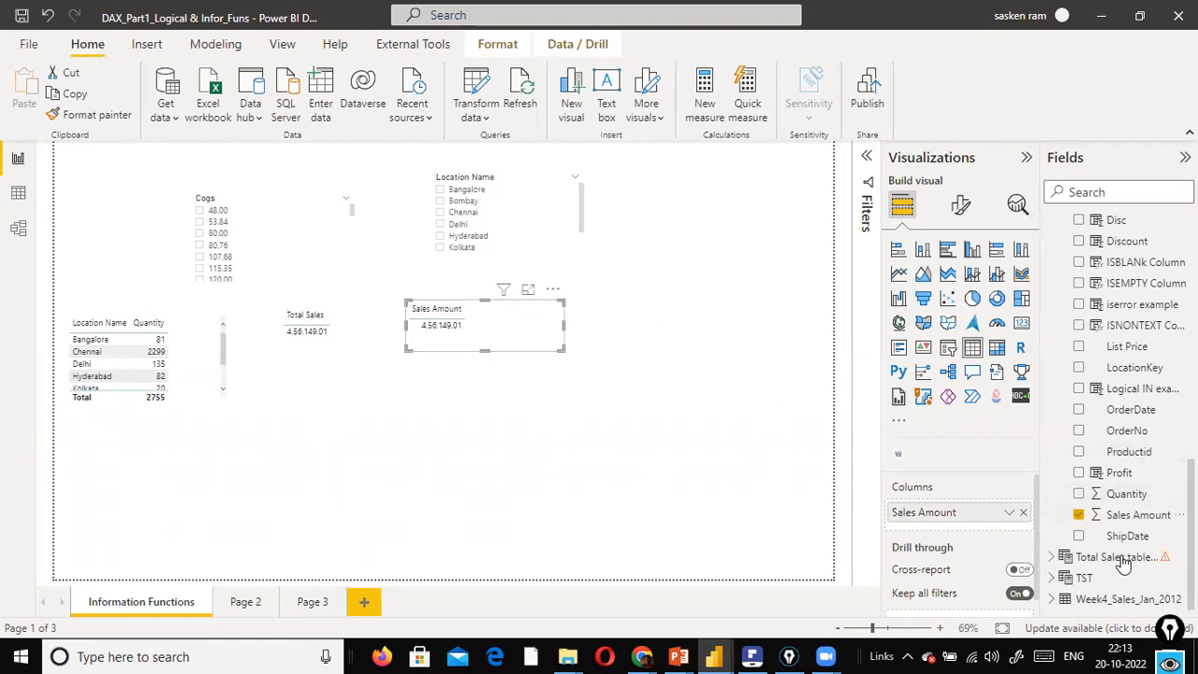
{"action": "scroll", "coordinate": [1069, 319], "scroll_direction": "up", "scroll_amount": 3}
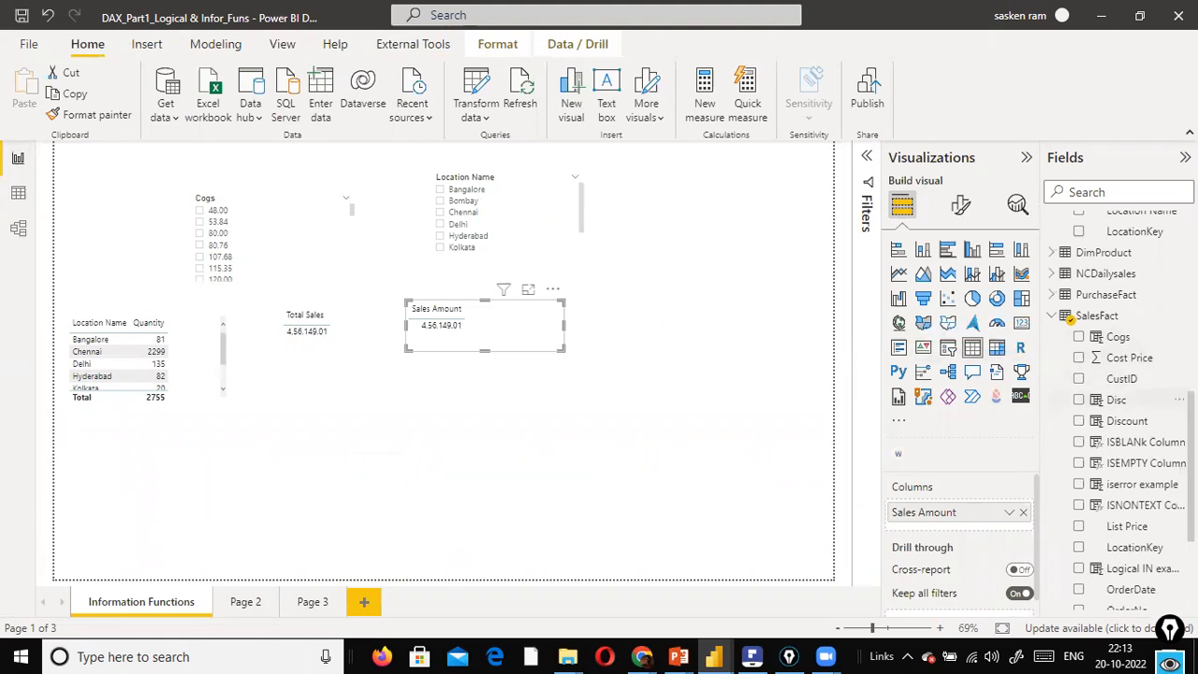
{"action": "scroll", "coordinate": [1133, 349], "scroll_direction": "down", "scroll_amount": 3}
{"action": "left_click_drag", "start_coordinate": [1118, 472], "coordinate": [548, 338]}
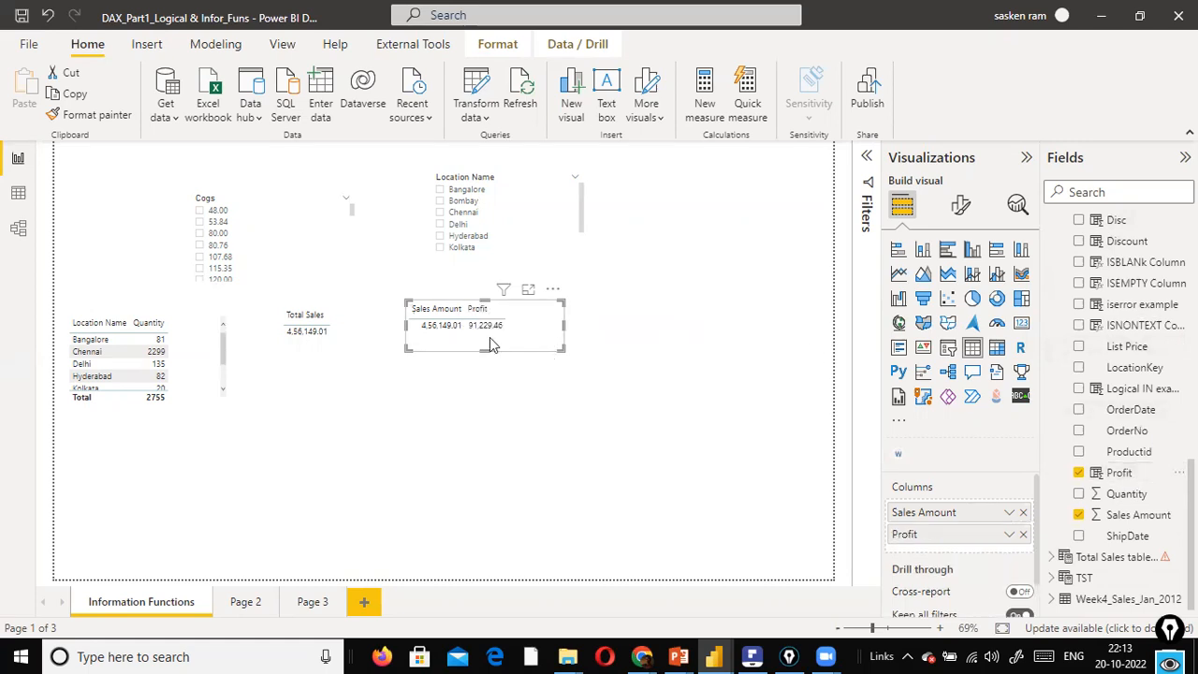
Review the Profit column's row values and highlight its whole formula in the data table, then return to the report.
{"action": "left_click", "coordinate": [18, 192]}
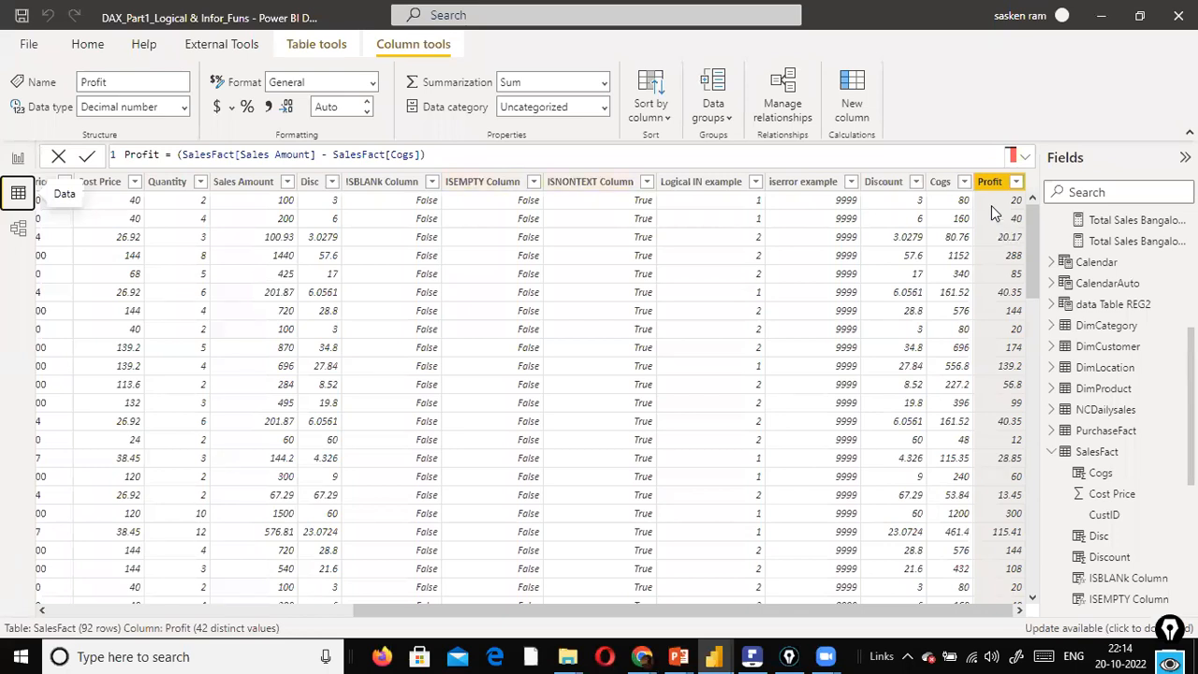
{"action": "key", "text": "ctrl+a"}
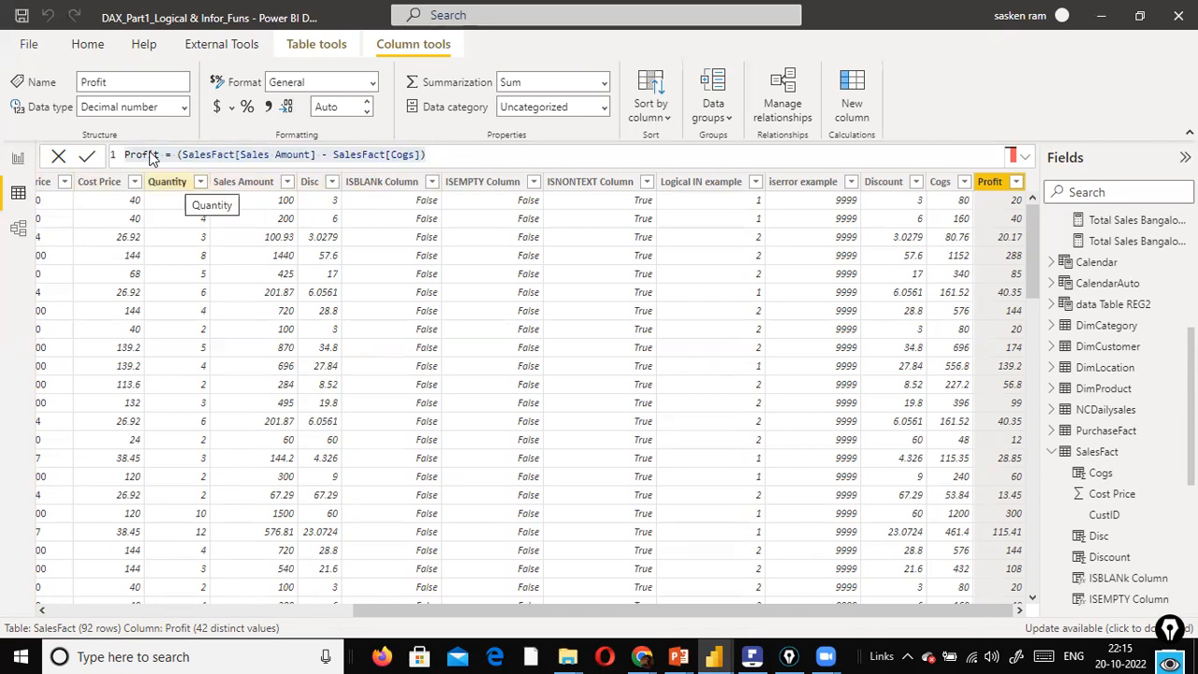
{"action": "left_click", "coordinate": [19, 158]}
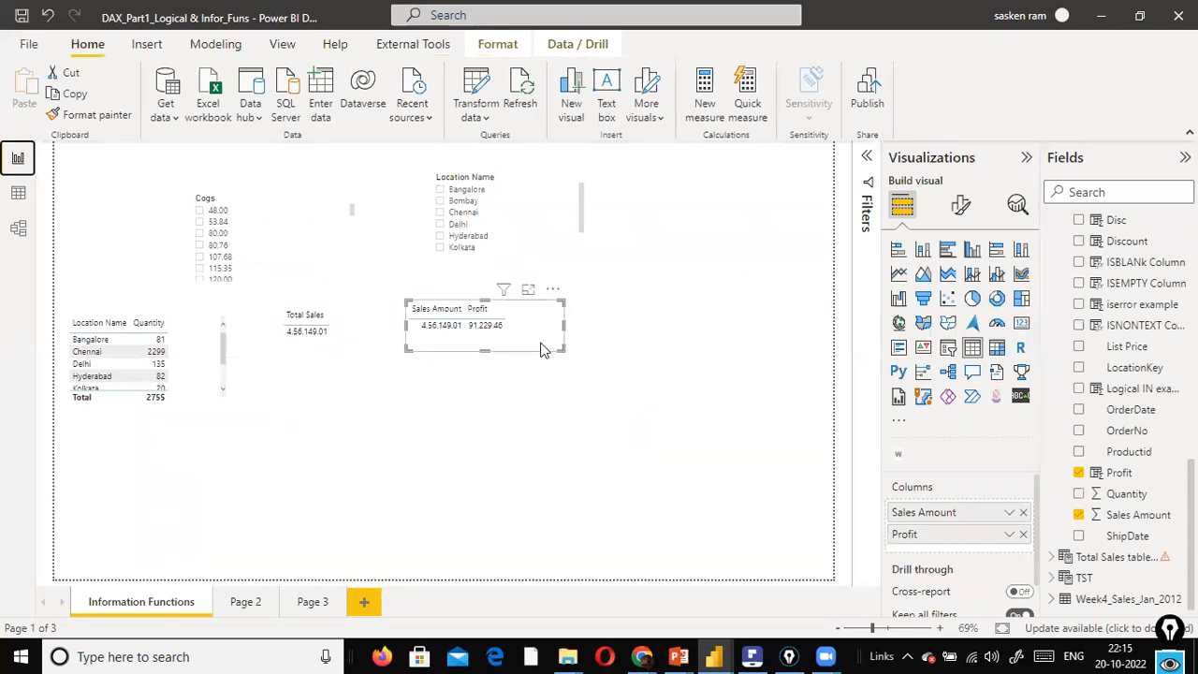
Remove the Profit column from the Sales Amount table.
{"action": "left_click", "coordinate": [710, 367]}
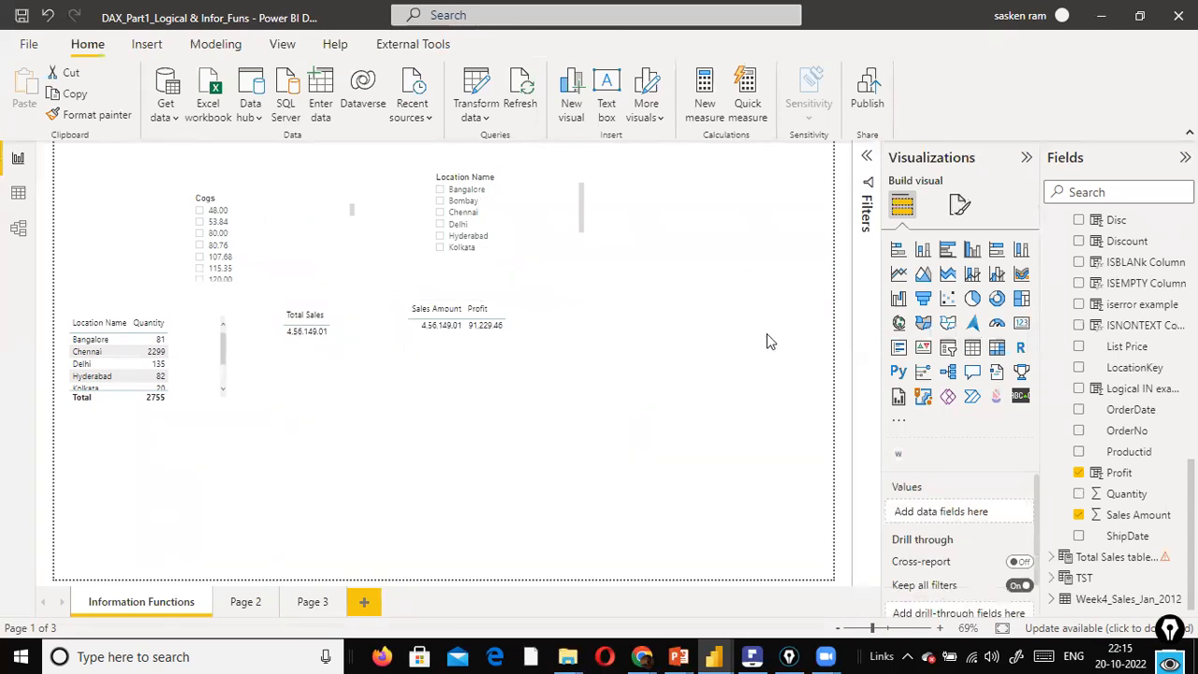
{"action": "left_click", "coordinate": [493, 352]}
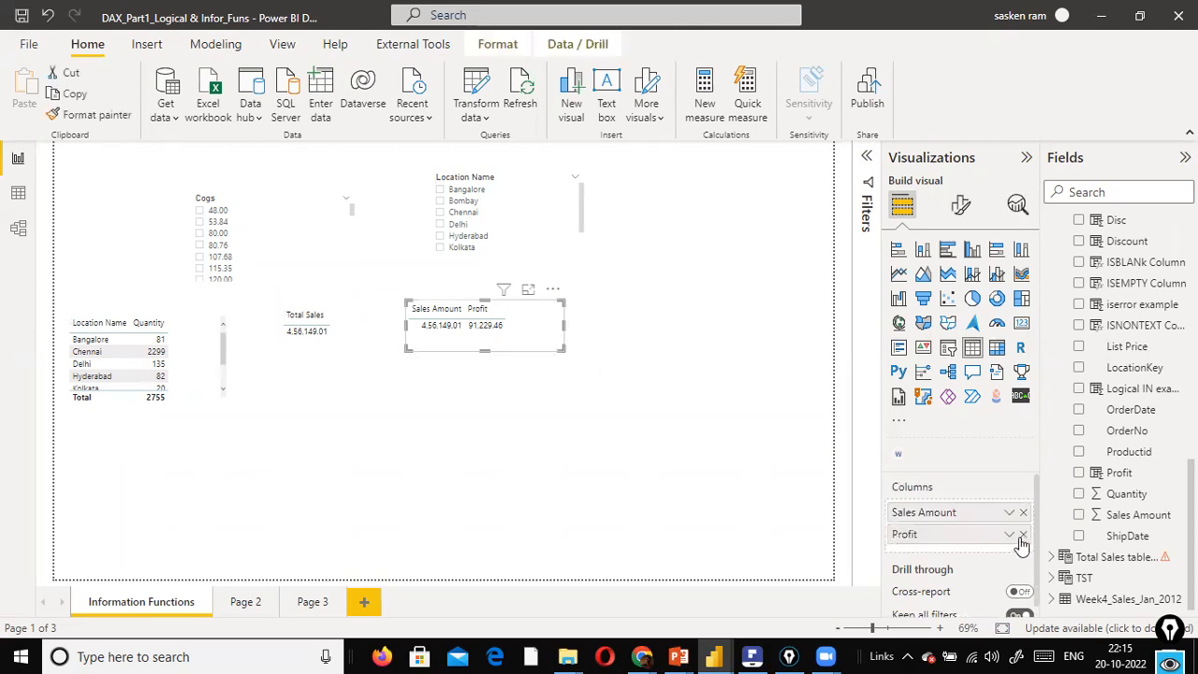
{"action": "left_click", "coordinate": [1022, 534]}
Narrow the Sales Amount table and place a copy of it alongside, clear of the original.
{"action": "left_click_drag", "start_coordinate": [556, 347], "coordinate": [640, 348]}
{"action": "key", "text": "ctrl+c"}
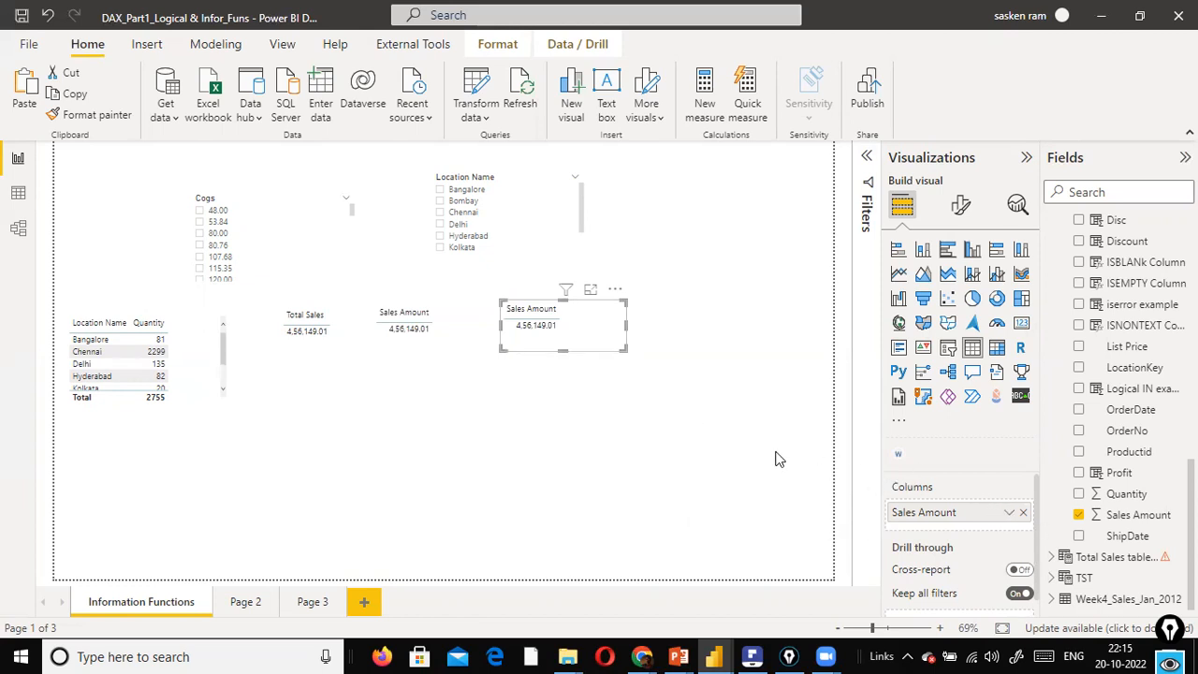
{"action": "left_click", "coordinate": [740, 448]}
Search the fields for "total" and copy the formula of the Total Sales measure in the Addcolumns table.
{"action": "scroll", "coordinate": [1118, 257], "scroll_direction": "up", "scroll_amount": 3}
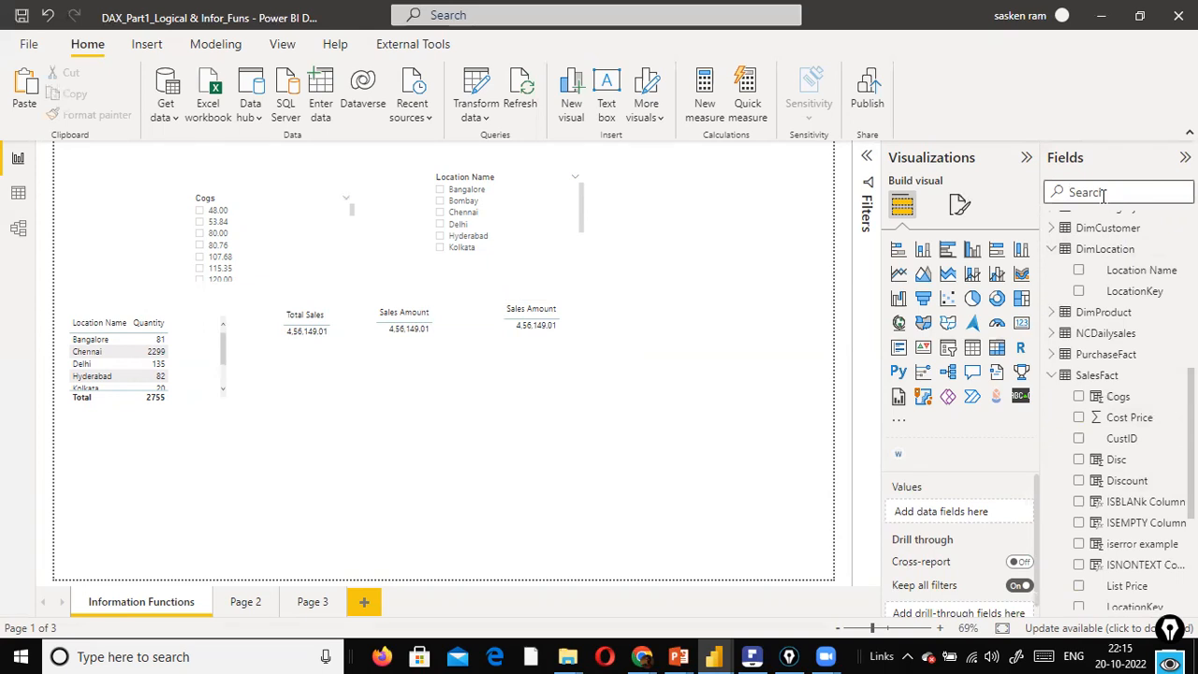
{"action": "type", "text": "total"}
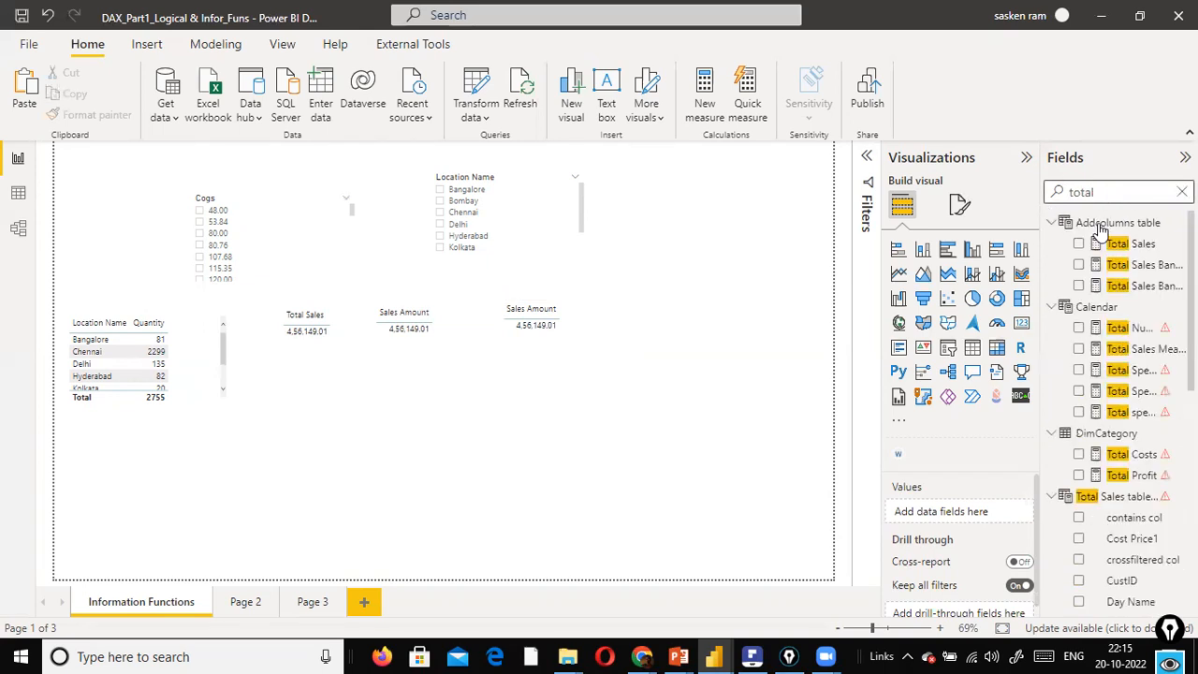
{"action": "left_click", "coordinate": [1130, 243]}
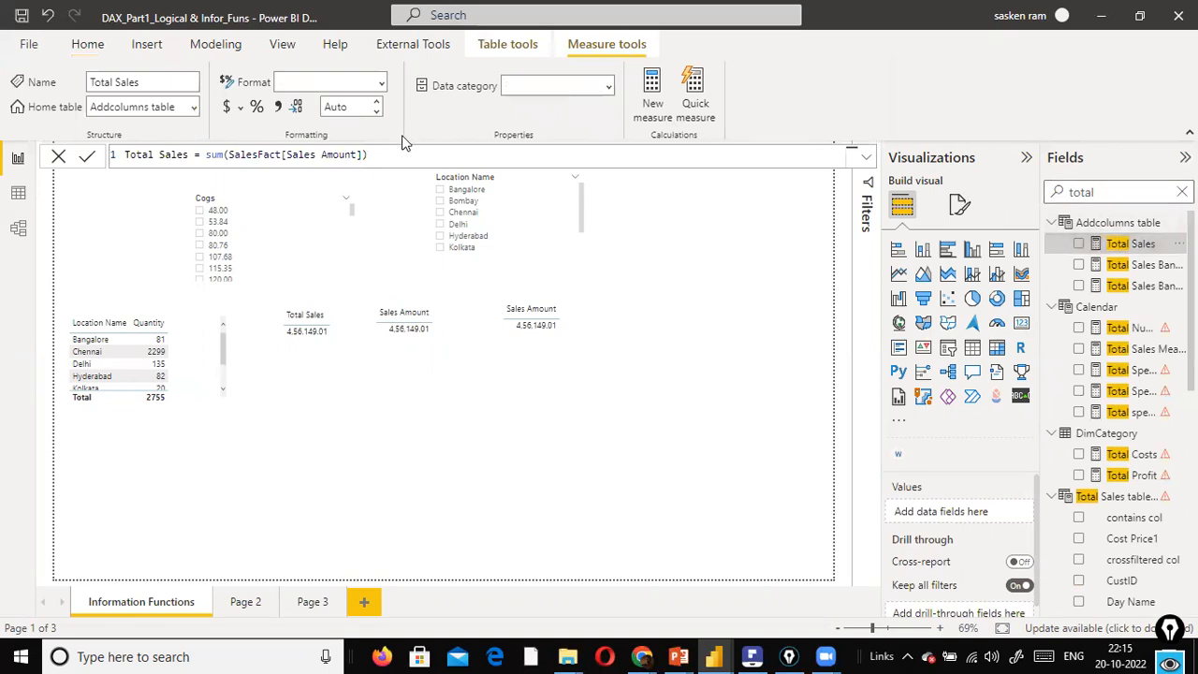
{"action": "left_click_drag", "start_coordinate": [414, 152], "coordinate": [93, 157]}
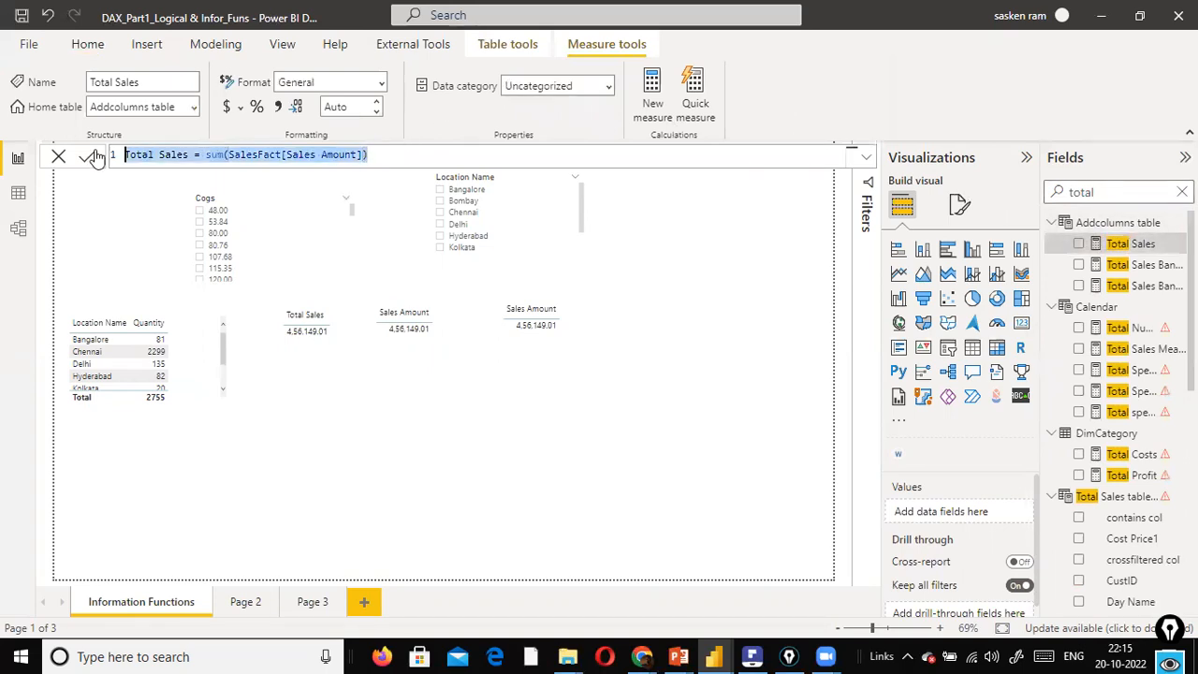
{"action": "left_click", "coordinate": [61, 174]}
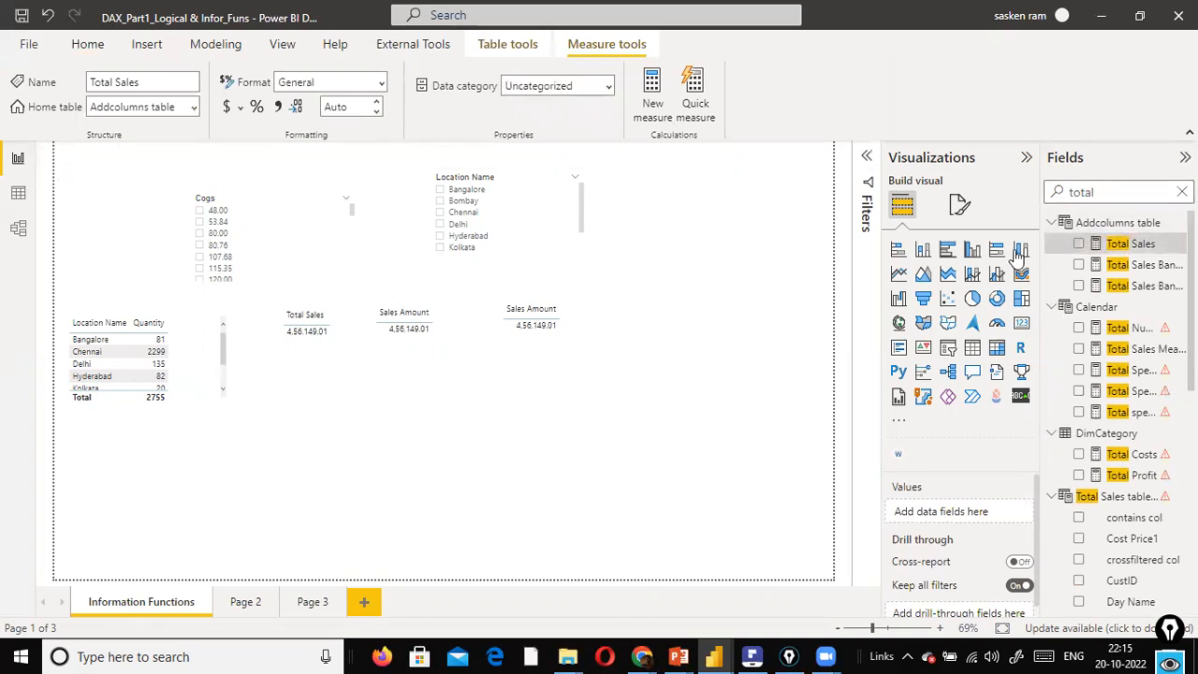
Create a new measure from the copied Total Sales formula and name it Sales Amount rowbyrow.
{"action": "left_click", "coordinate": [217, 44]}
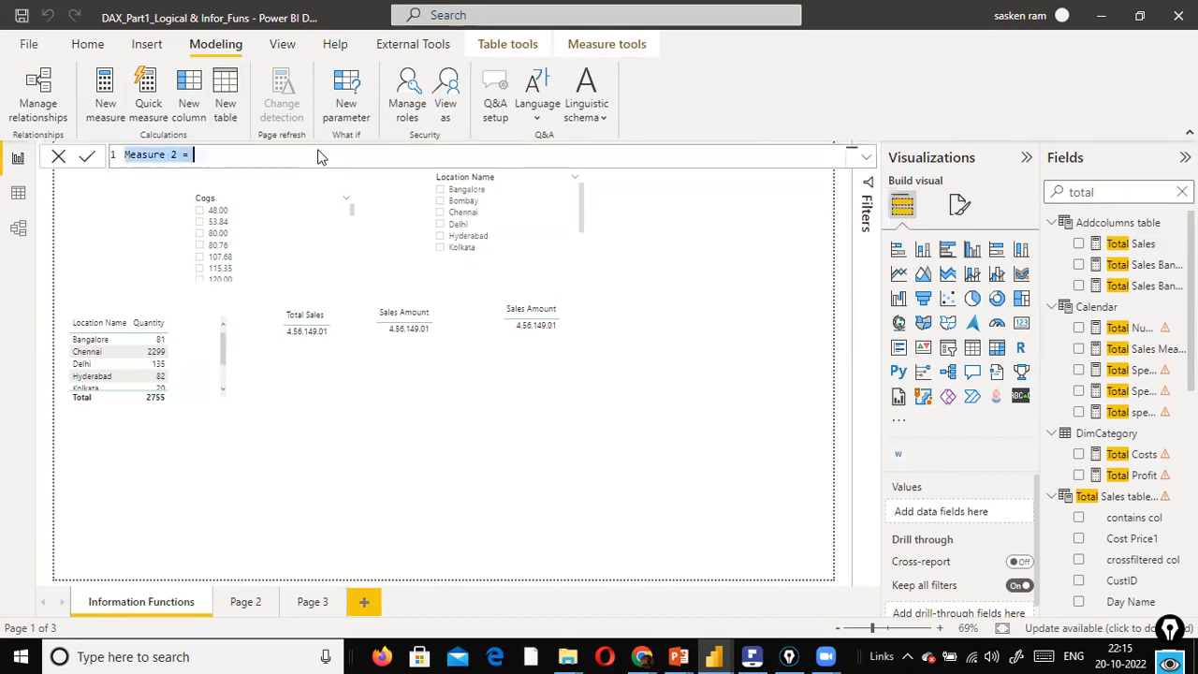
{"action": "key", "text": "ctrl+v"}
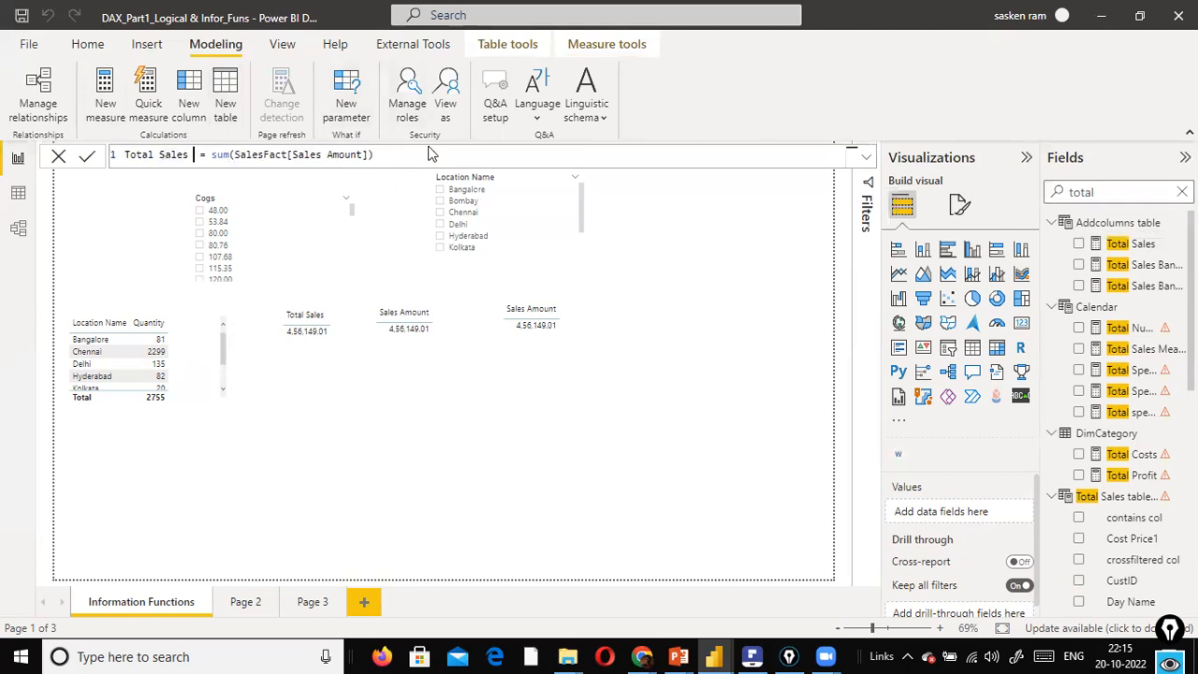
{"action": "key", "text": "Home"}
{"action": "key", "text": "ctrl+shift+Right"}
{"action": "key", "text": "Delete"}
{"action": "type", "text": "Am"}
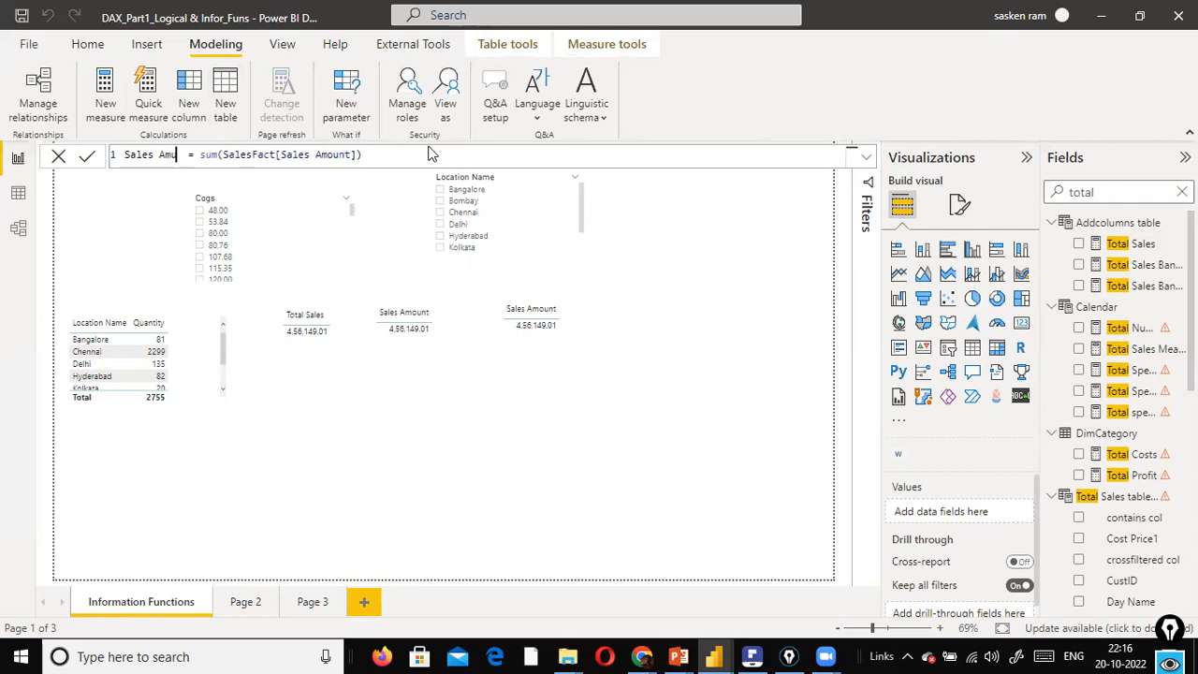
{"action": "type", "text": "ount M"}
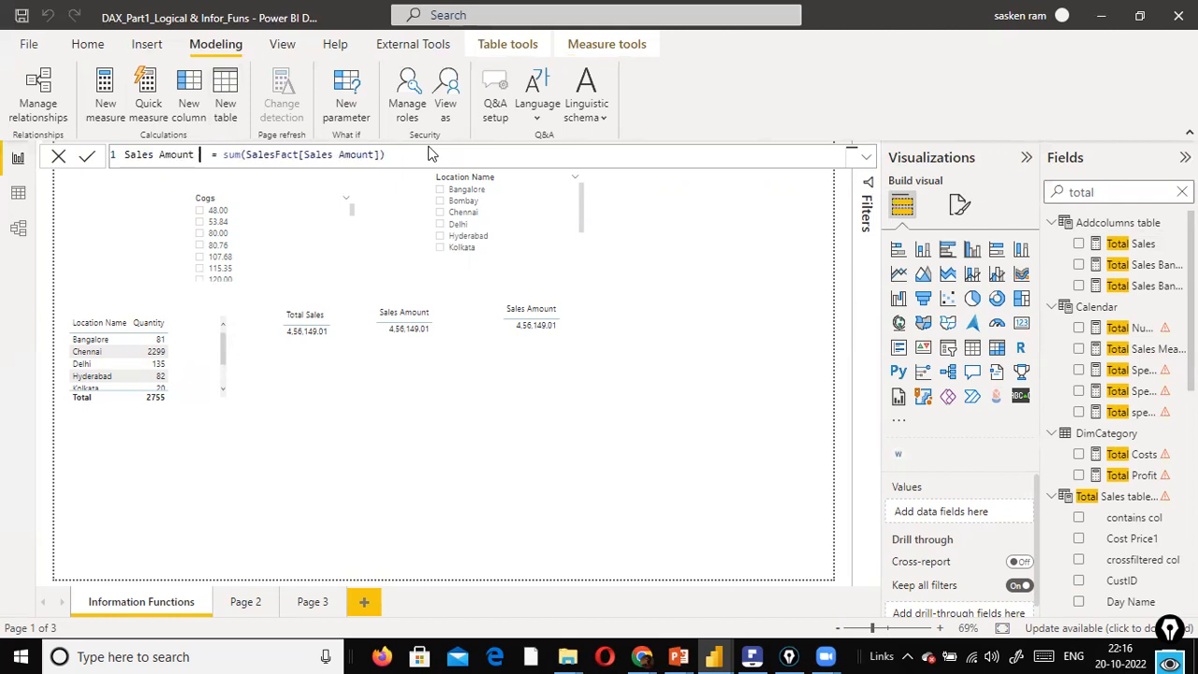
{"action": "key", "text": "BackSpace"}
{"action": "key", "text": "BackSpace"}
{"action": "type", "text": "rowbyrow"}
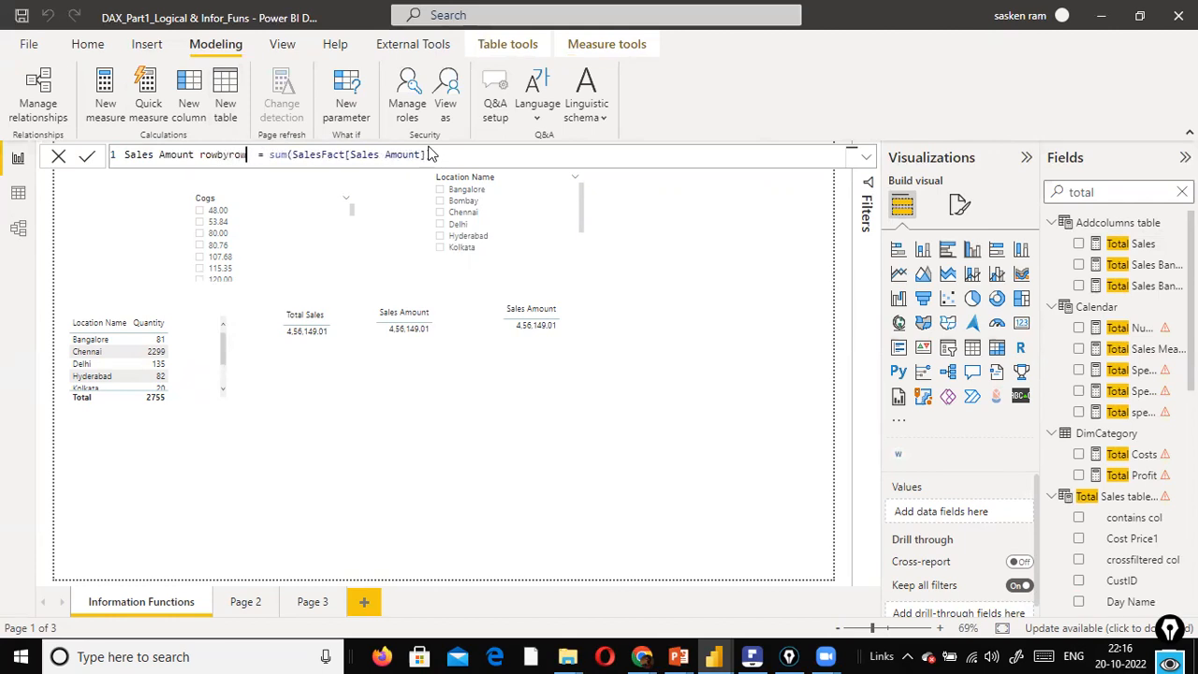
Change the new measure's function from SUM to SUMX and add SalesFact as its table argument.
{"action": "key", "text": "ctrl+Right"}
{"action": "key", "text": "ctrl+Right"}
{"action": "key", "text": "ctrl+shift+Left"}
{"action": "type", "text": "sumx("}
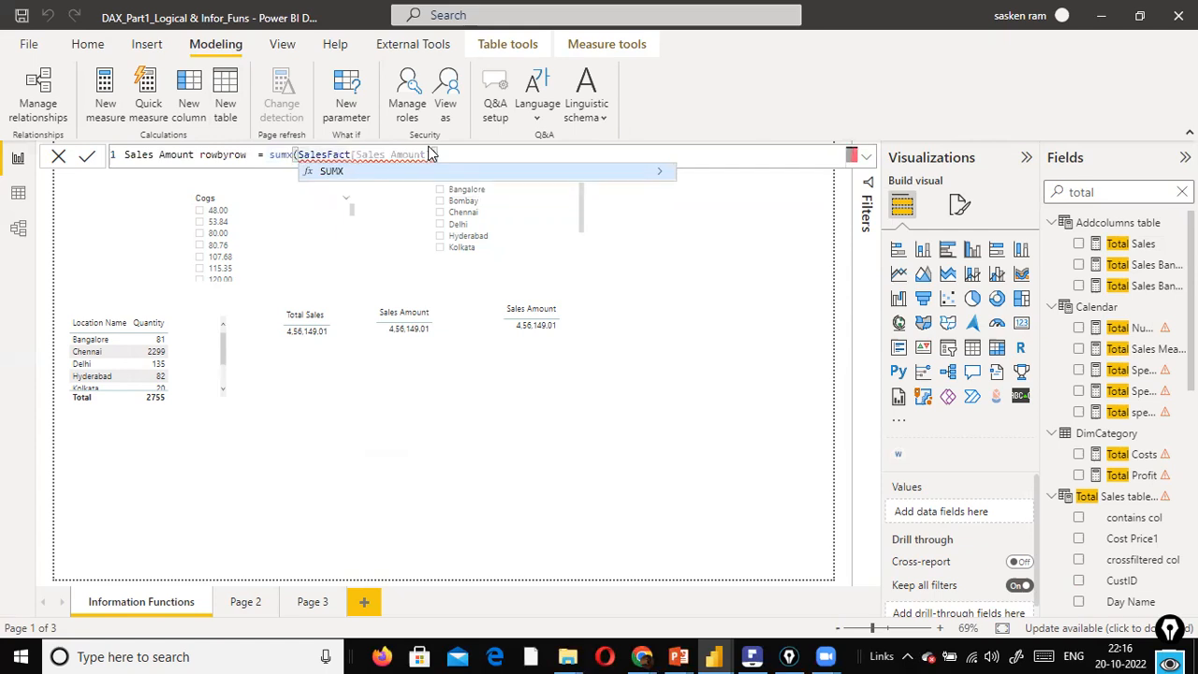
{"action": "type", "text": "salesf"}
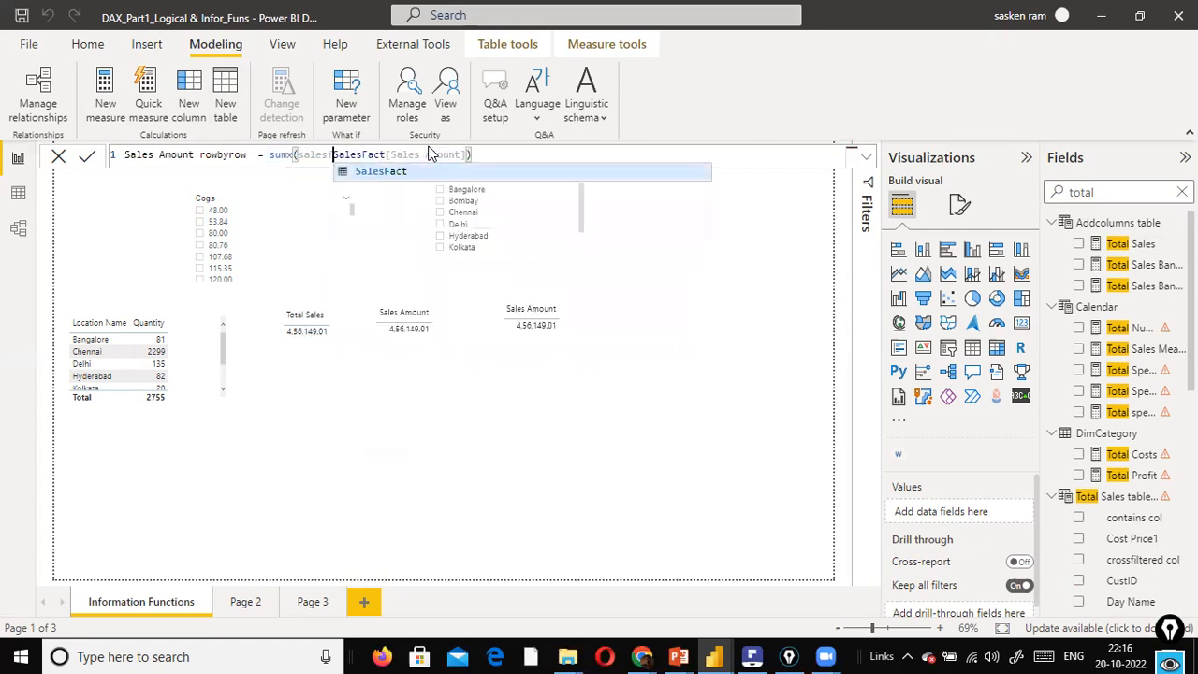
{"action": "key", "text": "Tab"}
{"action": "type", "text": ","}
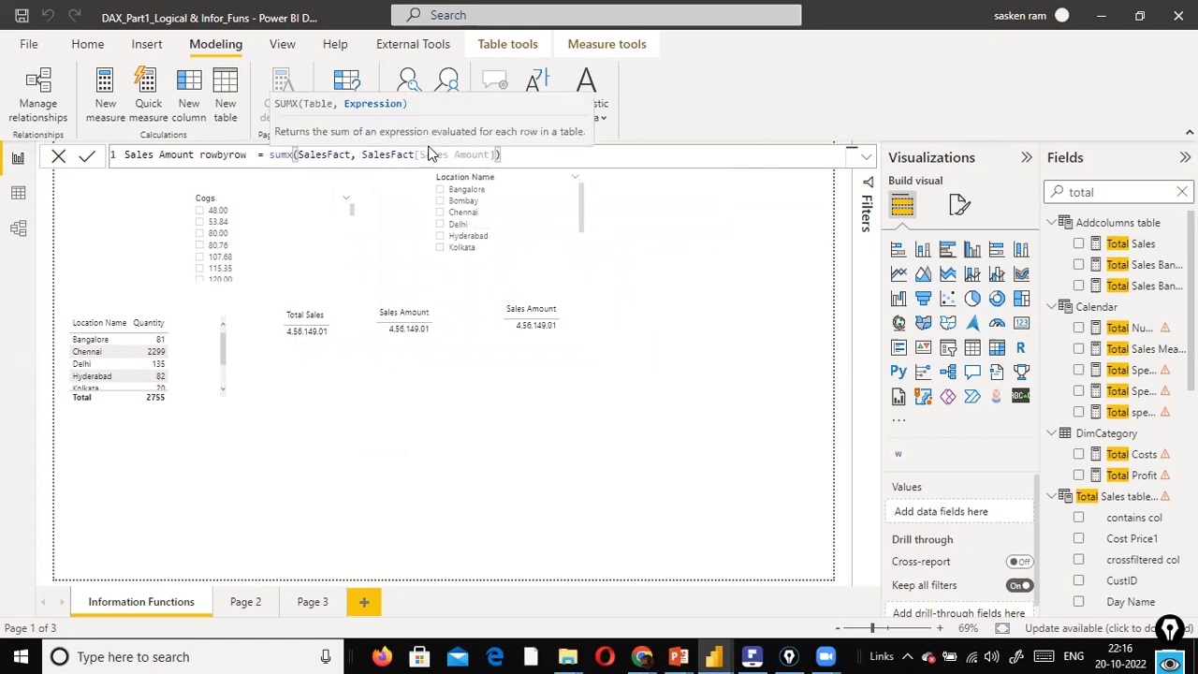
Set the SUMX expression to SalesFact[Quantity] * SalesFact[List Price] and commit the Sales Amount rowbyrow measure.
{"action": "key", "text": "ctrl+Right"}
{"action": "key", "text": "Right"}
{"action": "key", "text": "ctrl+shift+Right"}
{"action": "key", "text": "ctrl+shift+Right"}
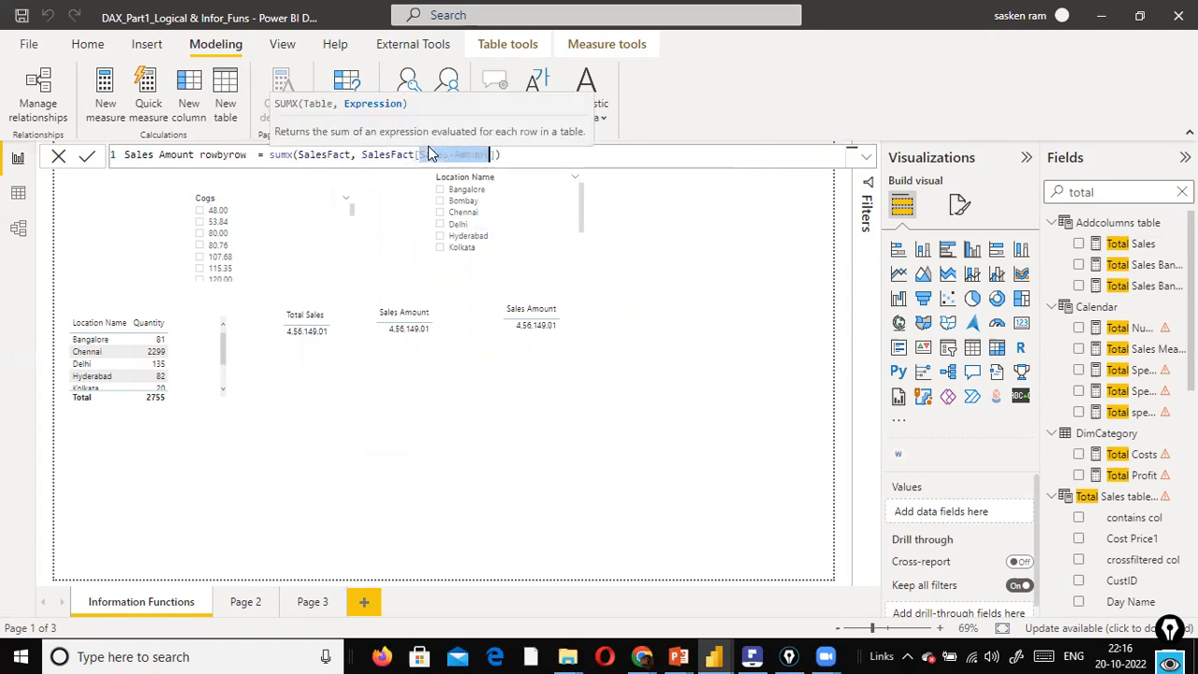
{"action": "type", "text": "q"}
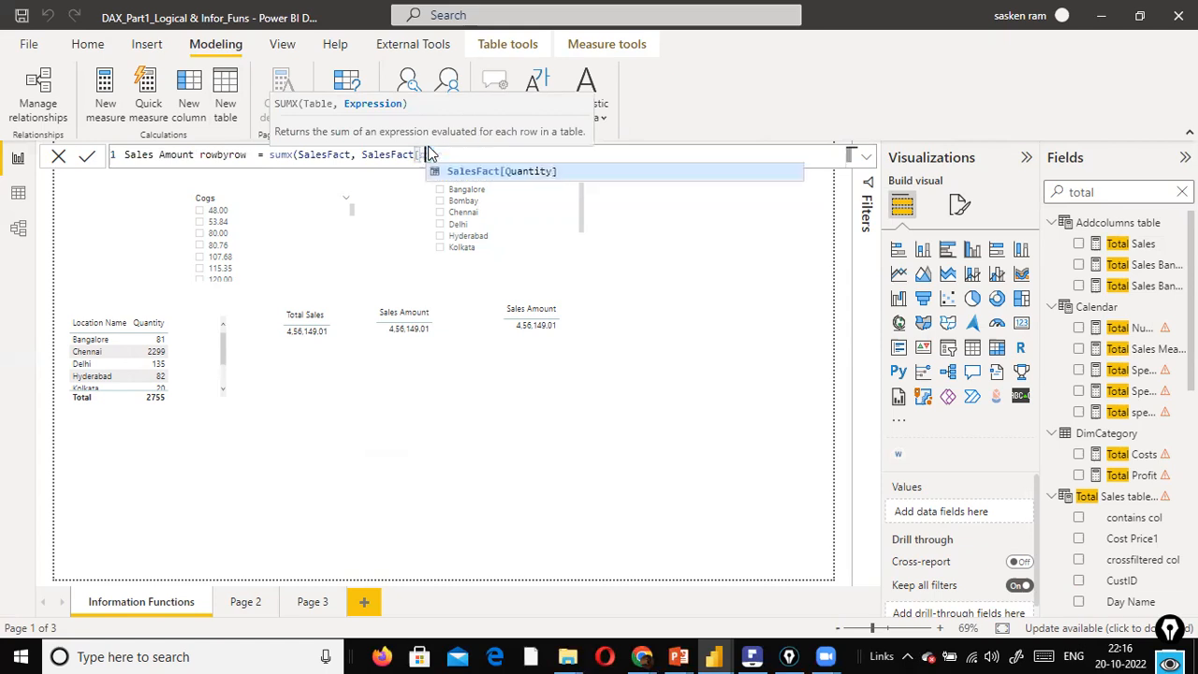
{"action": "key", "text": "Tab"}
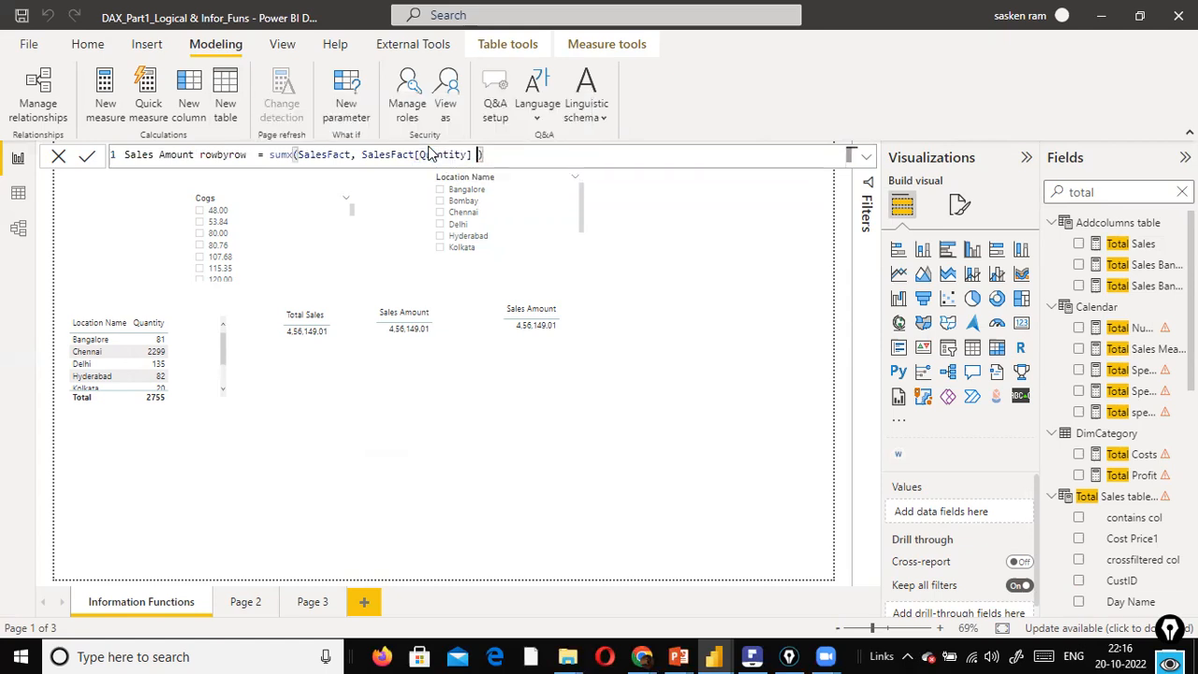
{"action": "type", "text": "* li"}
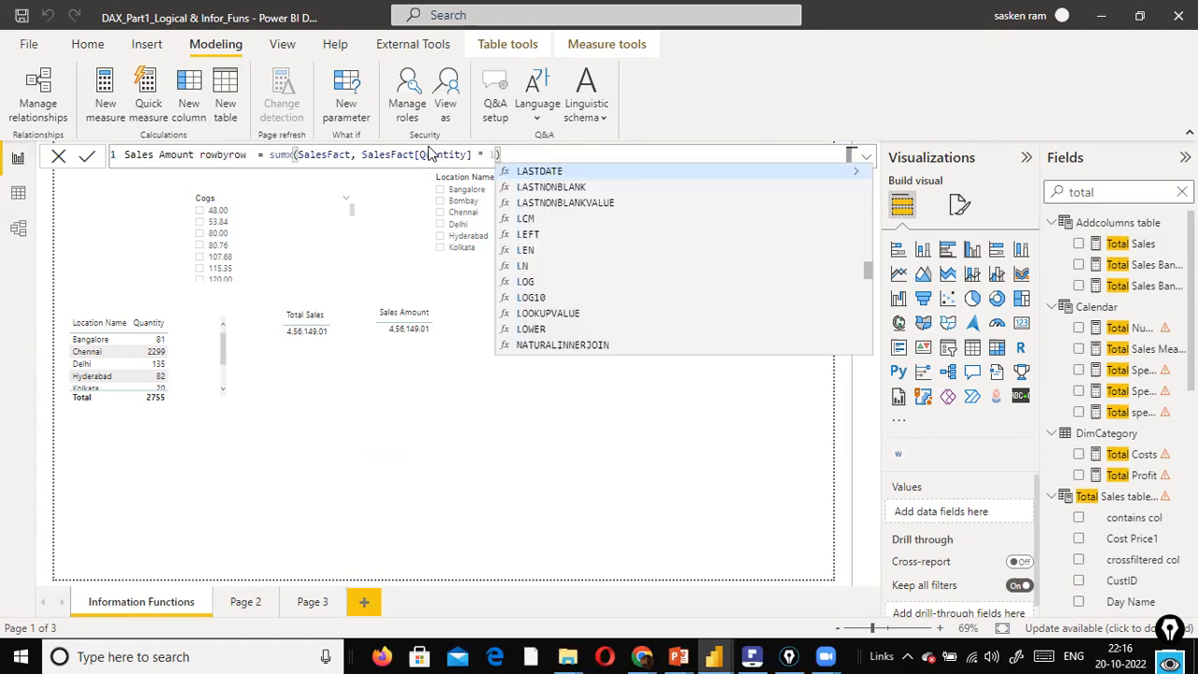
{"action": "type", "text": "st"}
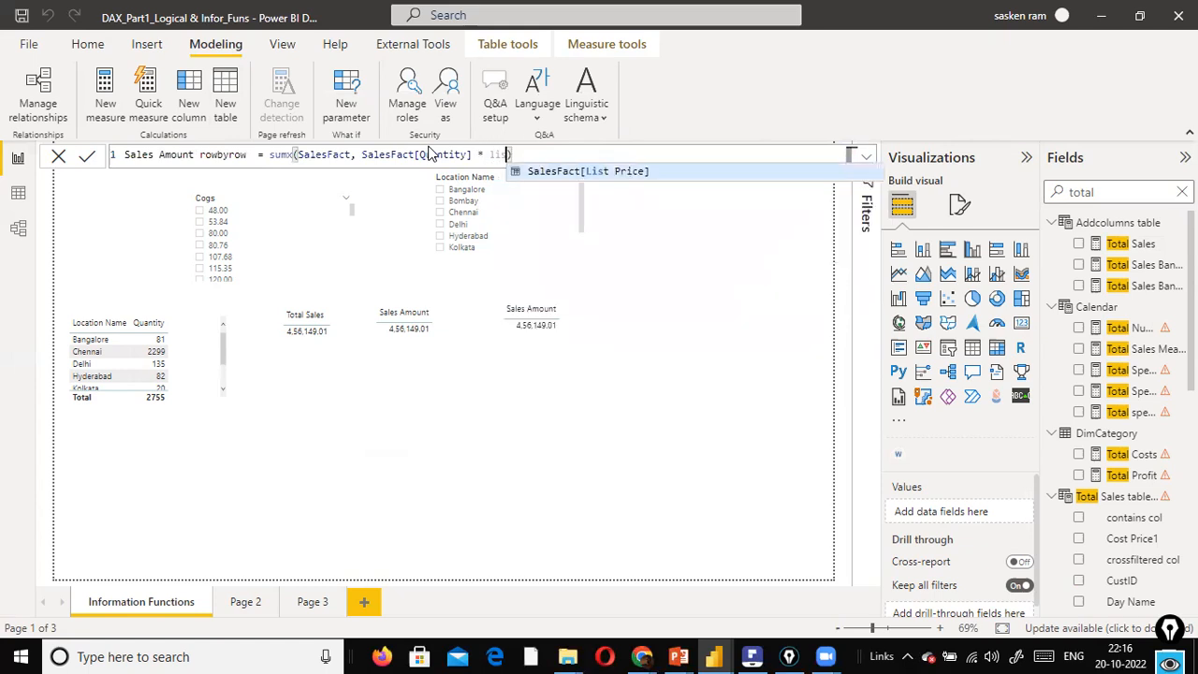
{"action": "key", "text": "Tab"}
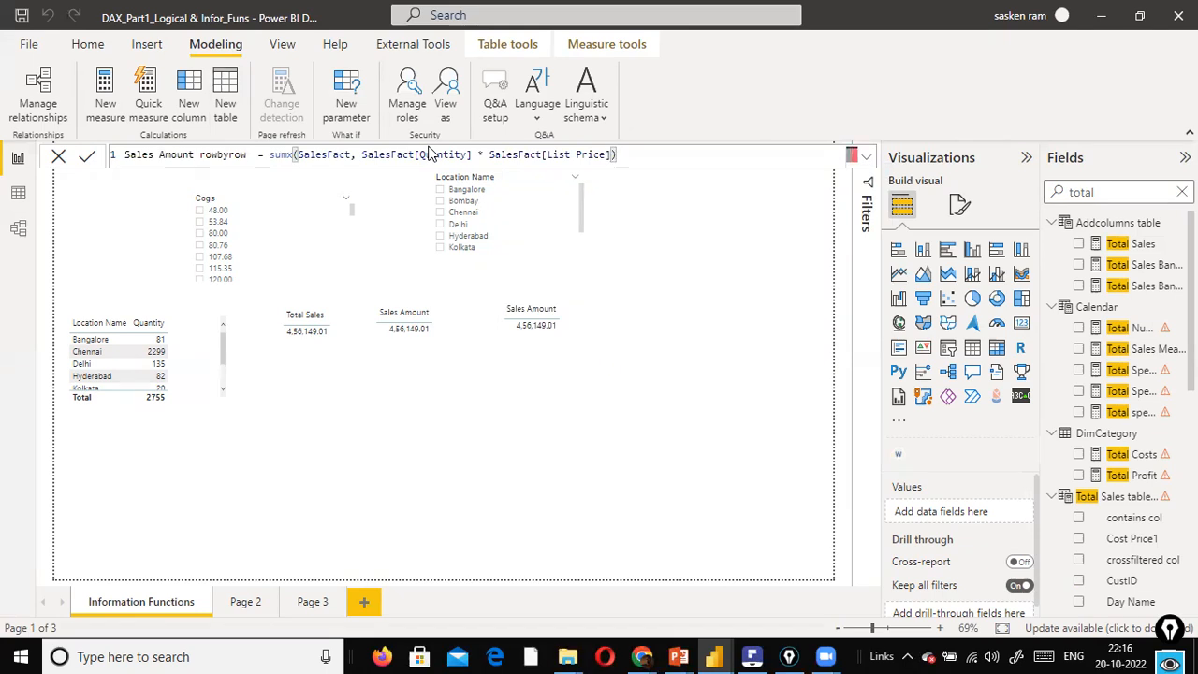
{"action": "key", "text": "Return"}
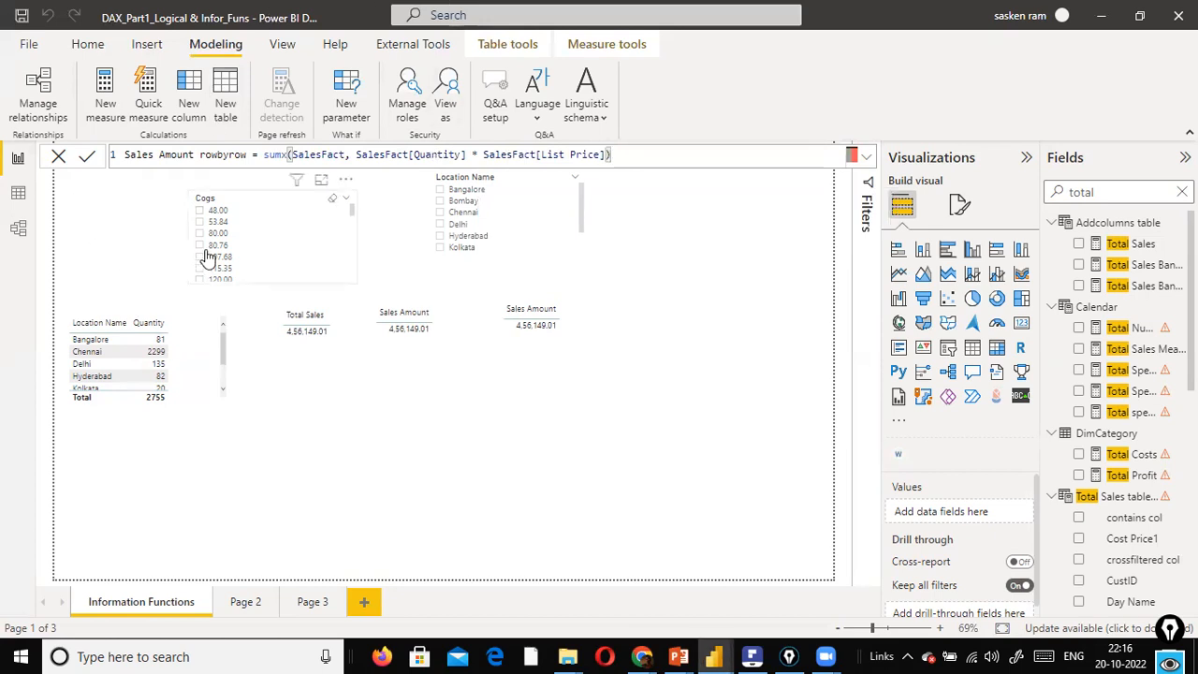
{"action": "left_click", "coordinate": [247, 154]}
{"action": "key", "text": "shift+Home"}
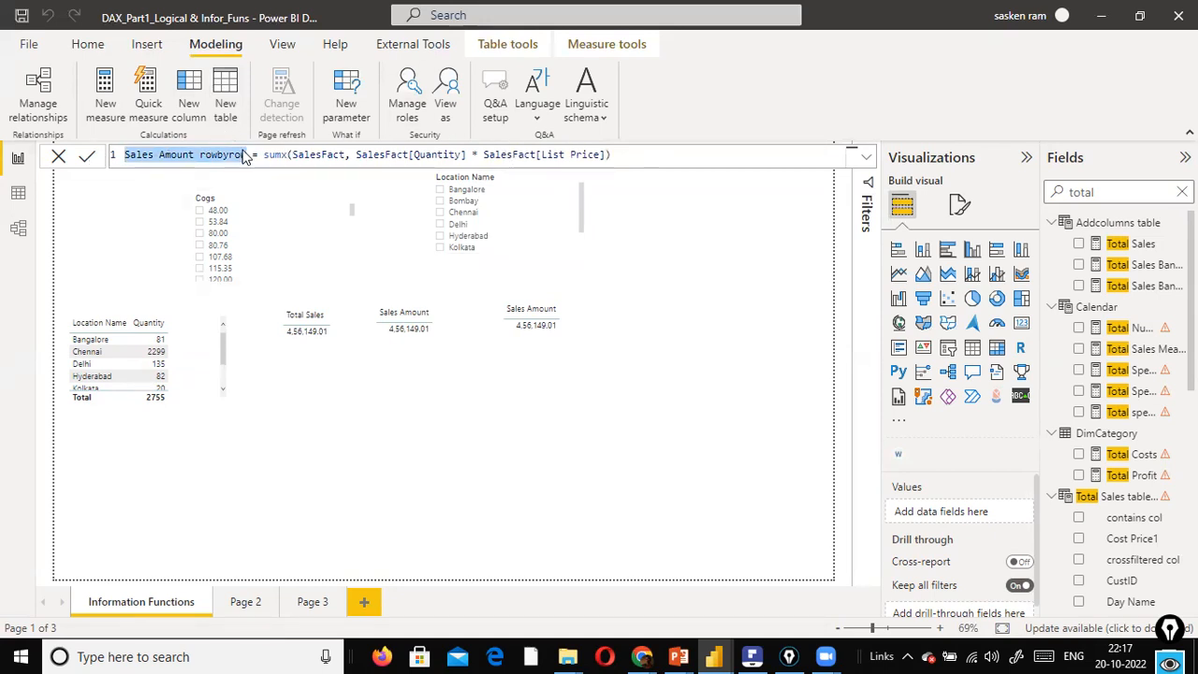
Add an empty table visual and place it beside the last Sales Amount table, reducing its height.
{"action": "left_click", "coordinate": [483, 473]}
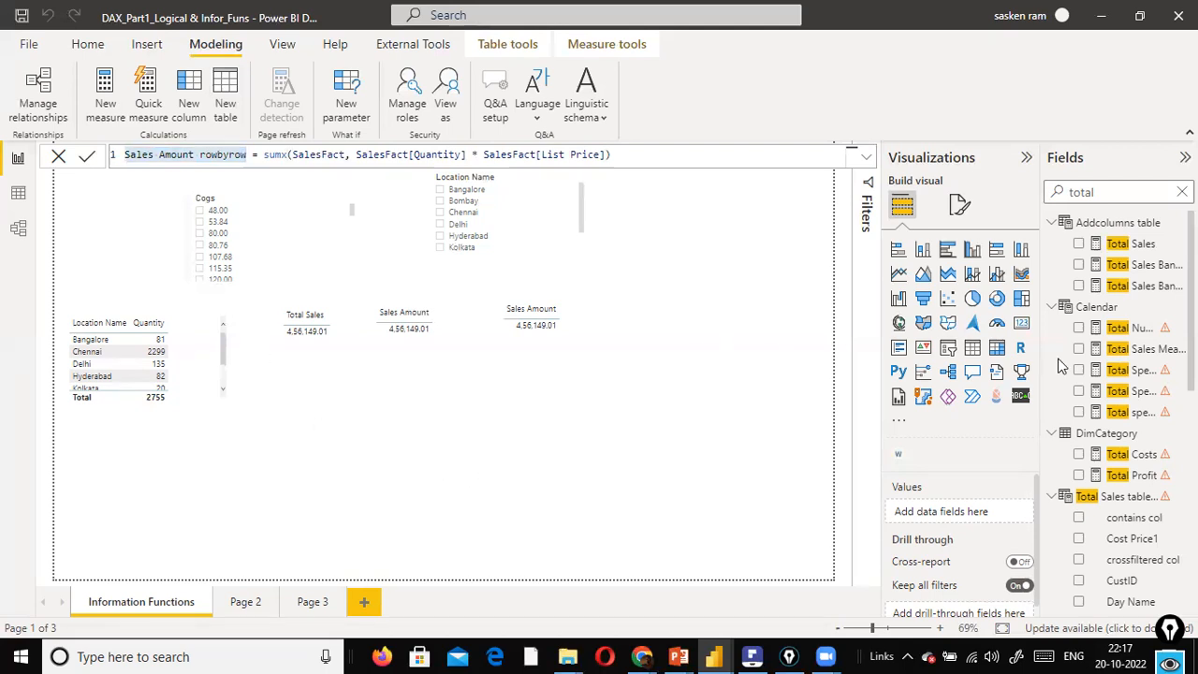
{"action": "left_click", "coordinate": [709, 393]}
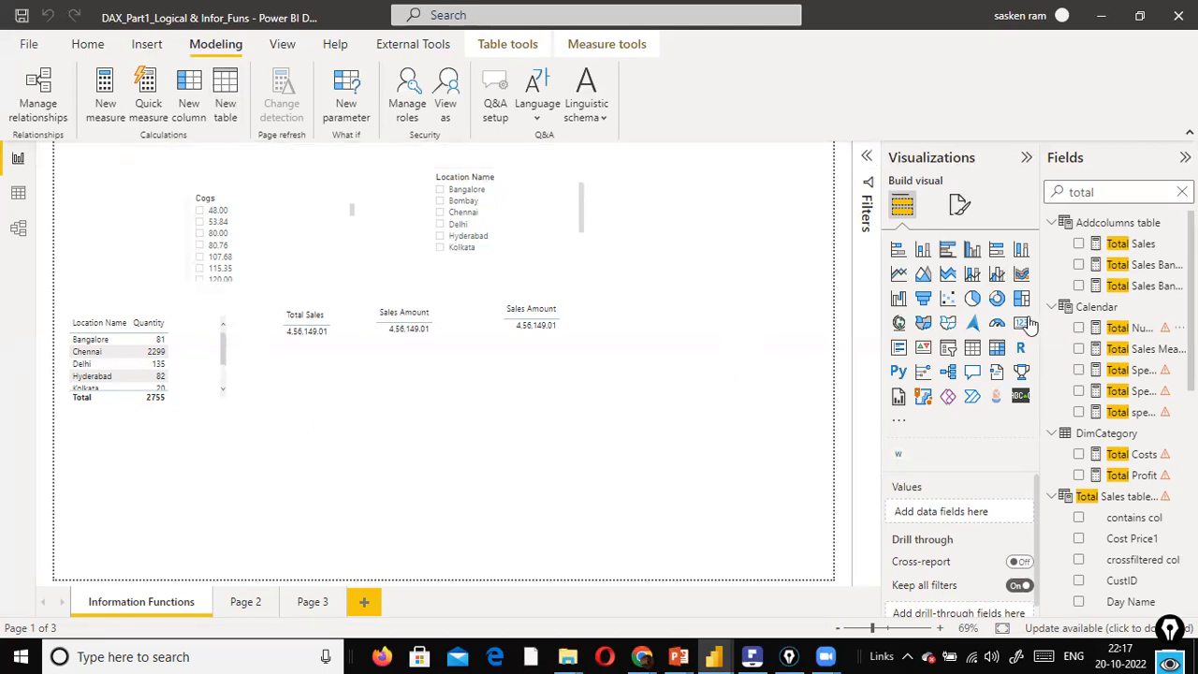
{"action": "left_click", "coordinate": [972, 348]}
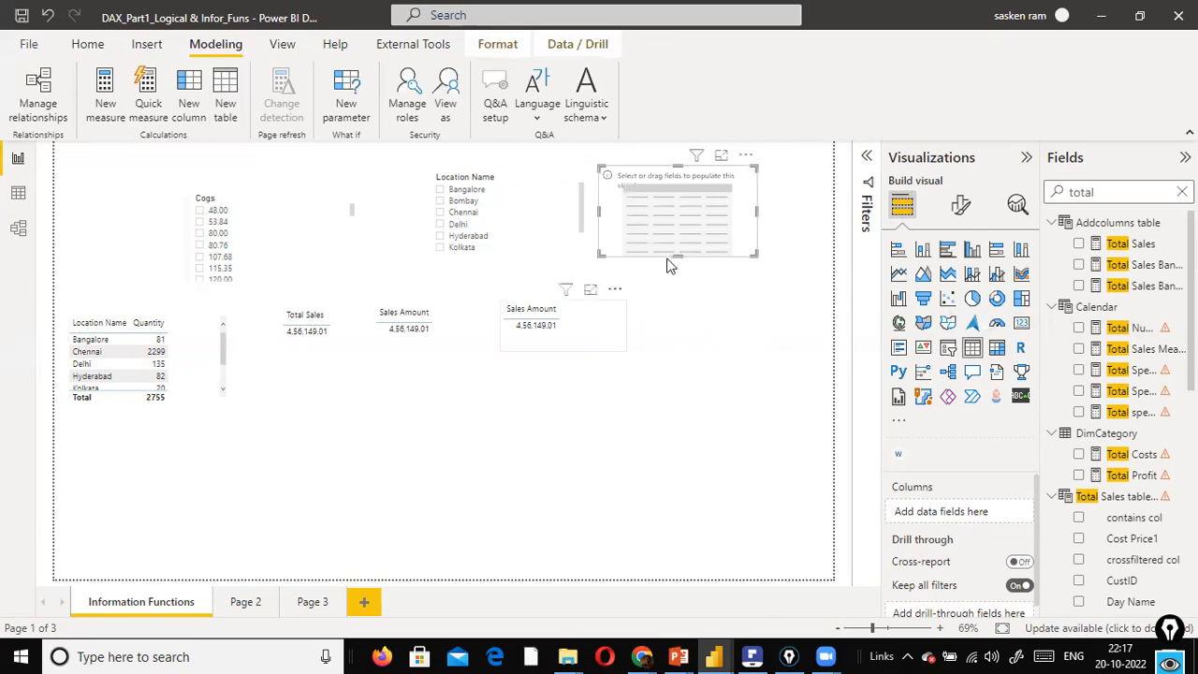
{"action": "left_click_drag", "start_coordinate": [682, 256], "coordinate": [722, 283]}
{"action": "left_click_drag", "start_coordinate": [719, 186], "coordinate": [723, 330]}
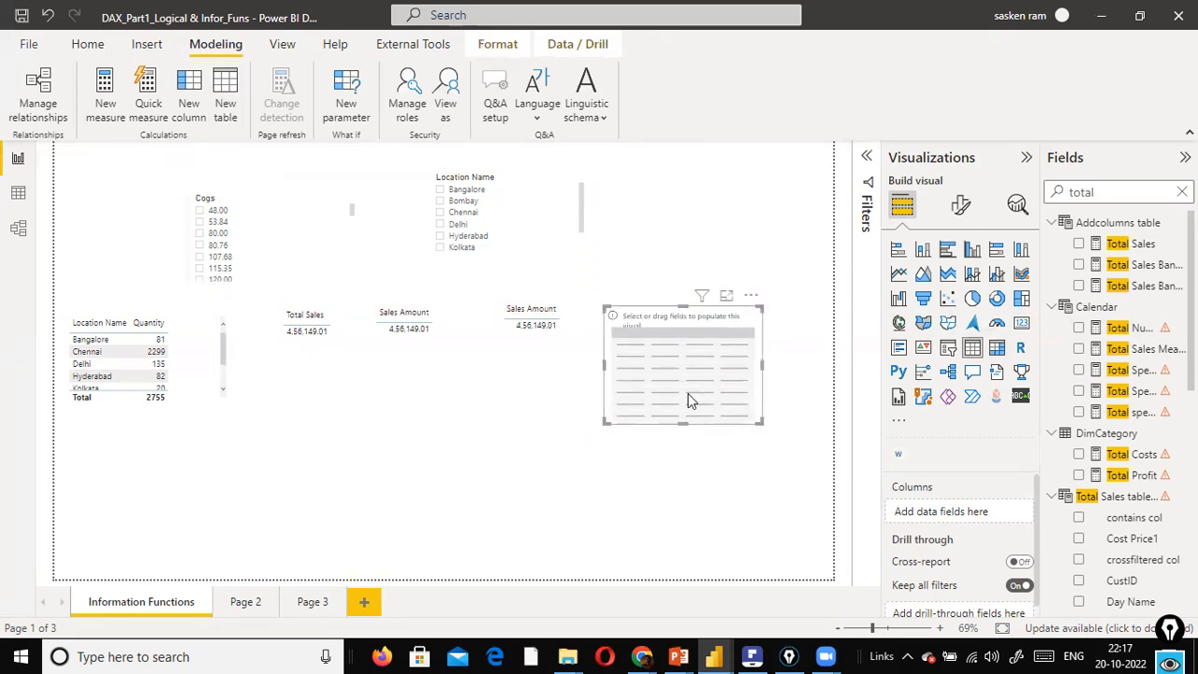
{"action": "left_click_drag", "start_coordinate": [682, 422], "coordinate": [684, 383]}
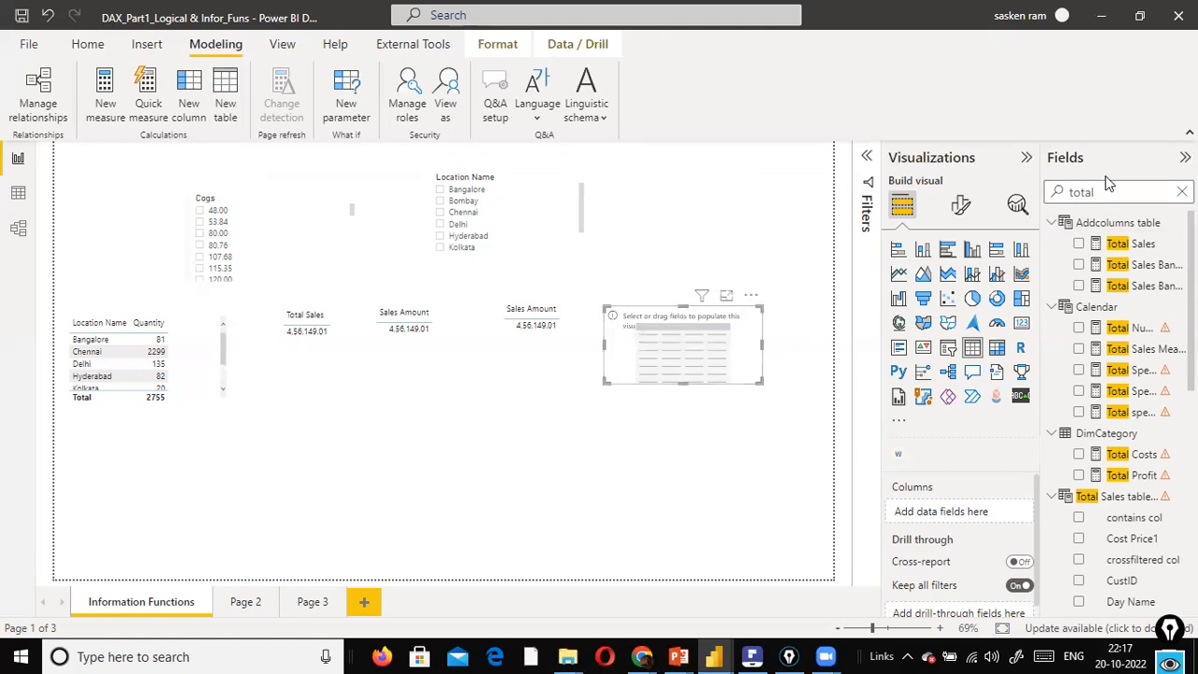
{"action": "double_click", "coordinate": [1089, 191]}
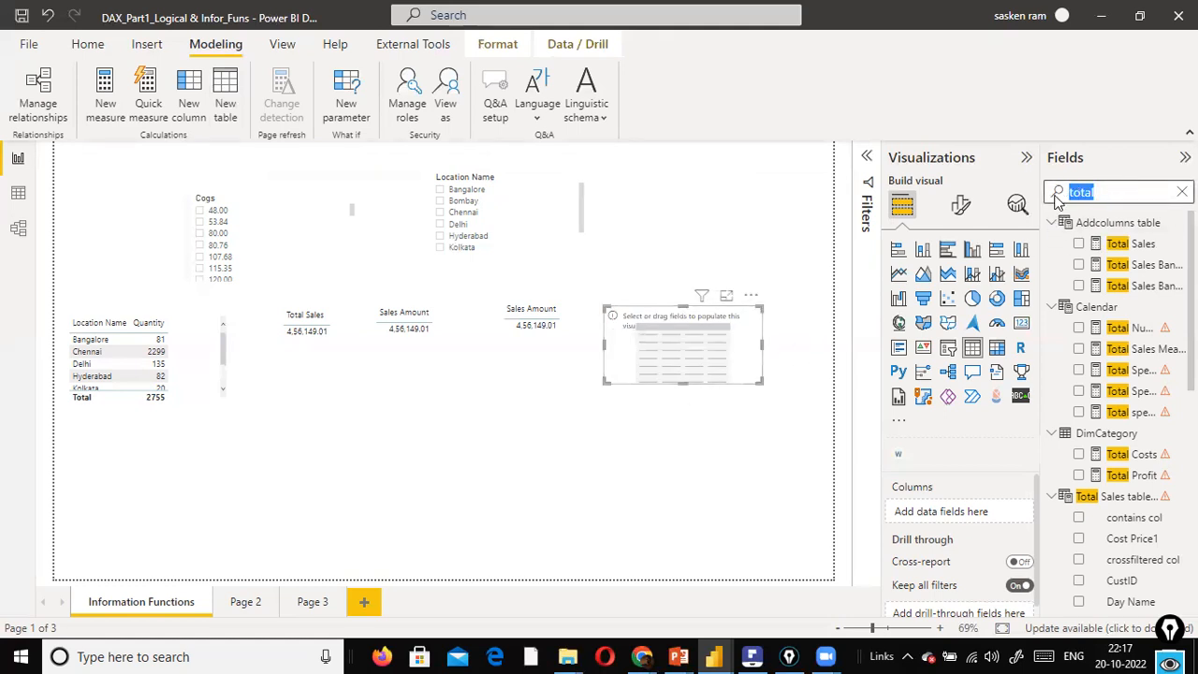
{"action": "left_click", "coordinate": [1136, 192]}
{"action": "type", "text": "sales"}
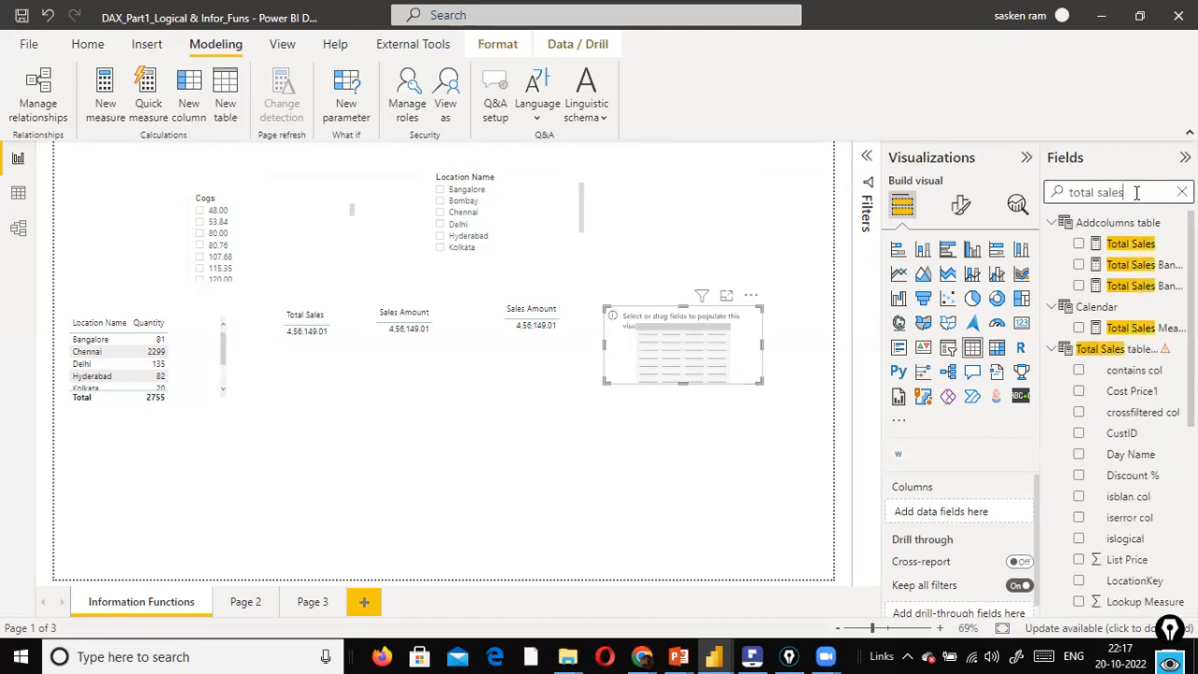
{"action": "scroll", "coordinate": [1142, 354], "scroll_direction": "down", "scroll_amount": 1}
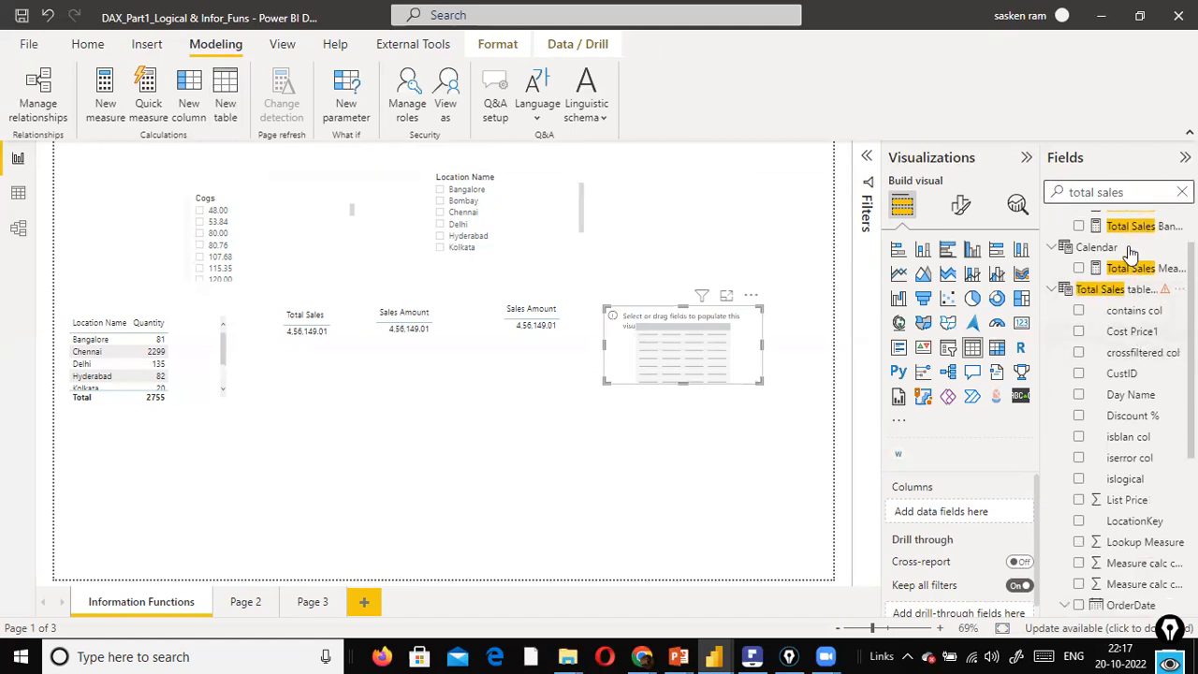
Search the fields for "ro" and add the Sales Amount rowbyrow measure to the empty table visual.
{"action": "key", "text": "ctrl+a"}
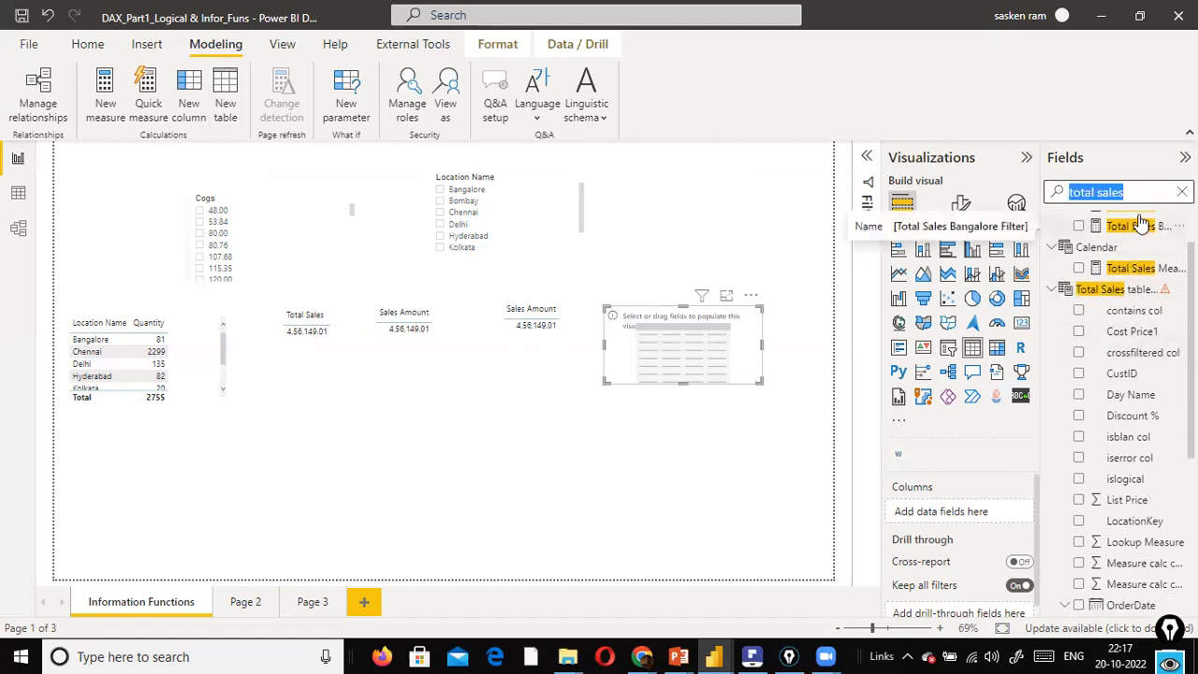
{"action": "type", "text": "row bb"}
{"action": "type", "text": " row"}
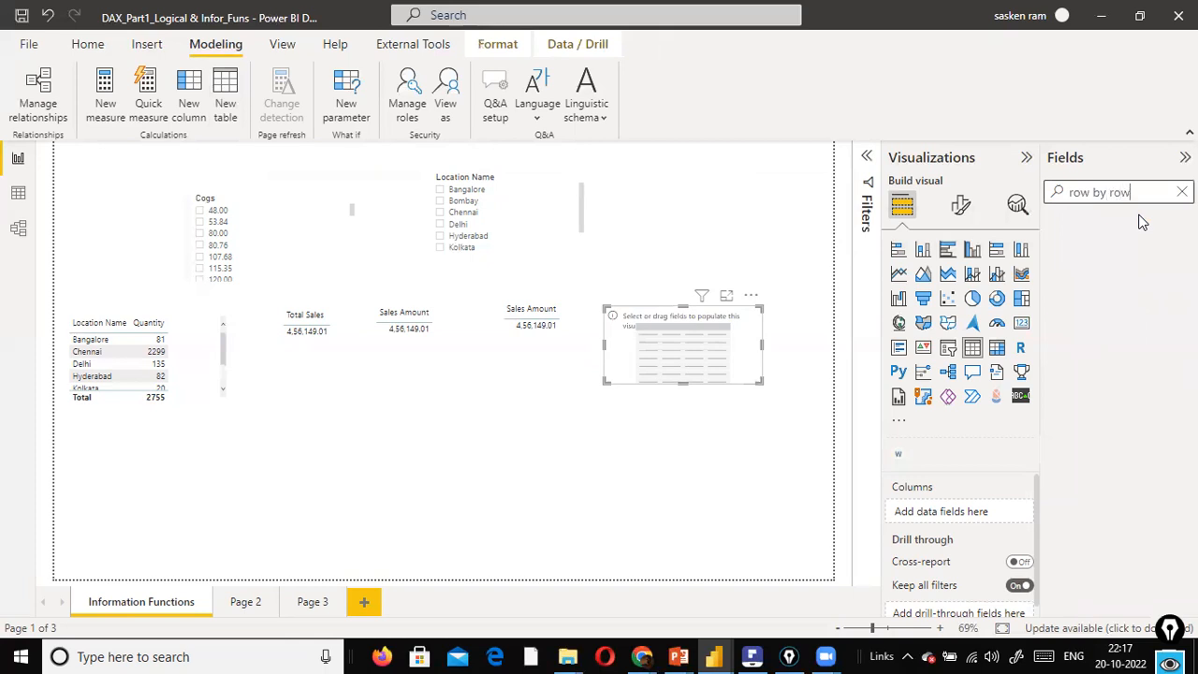
{"action": "key", "text": "BackSpace"}
{"action": "key", "text": "BackSpace"}
{"action": "key", "text": "BackSpace"}
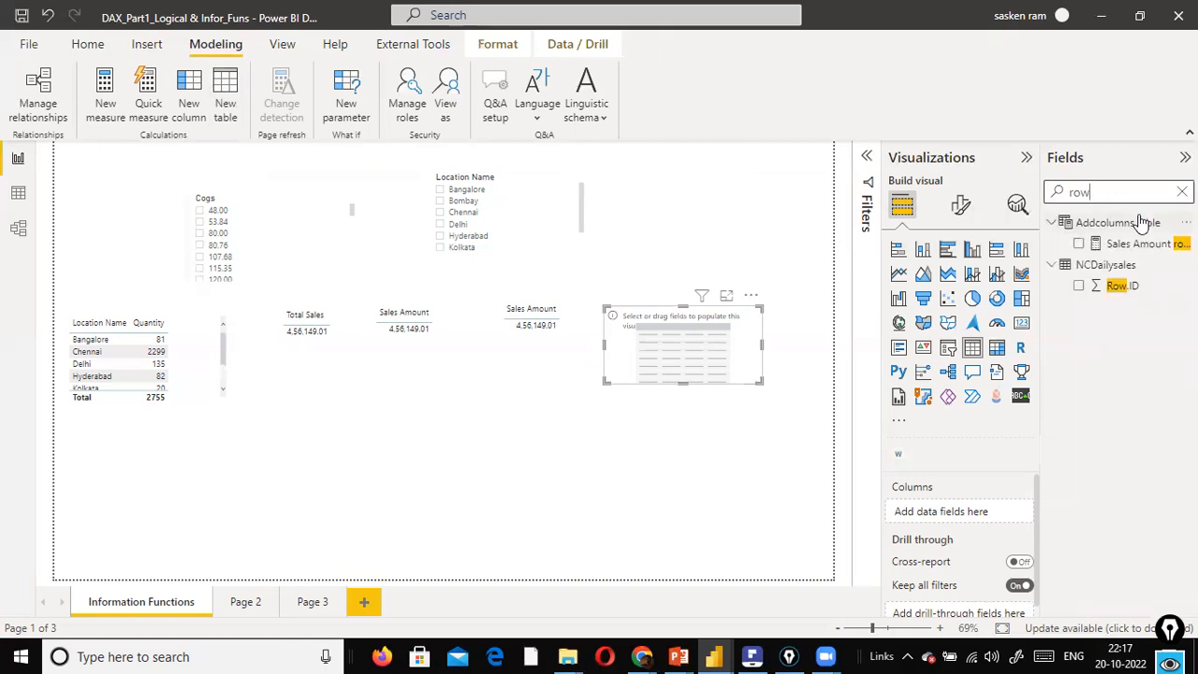
{"action": "key", "text": "BackSpace"}
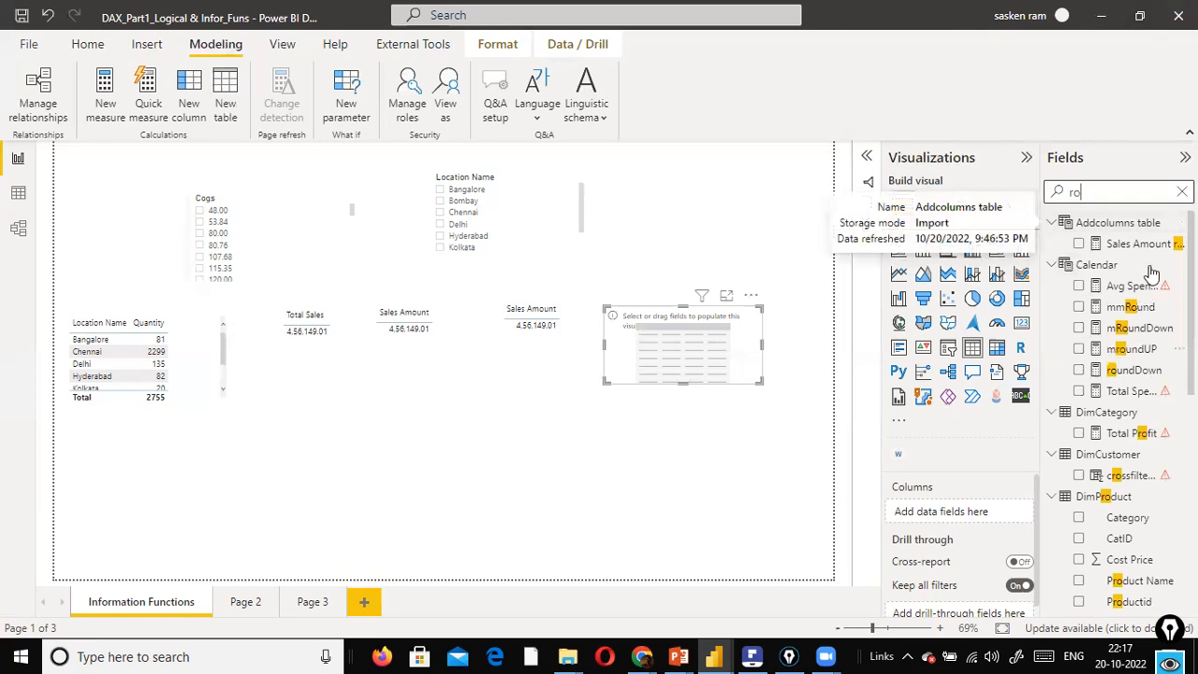
{"action": "left_click_drag", "start_coordinate": [1143, 245], "coordinate": [658, 348]}
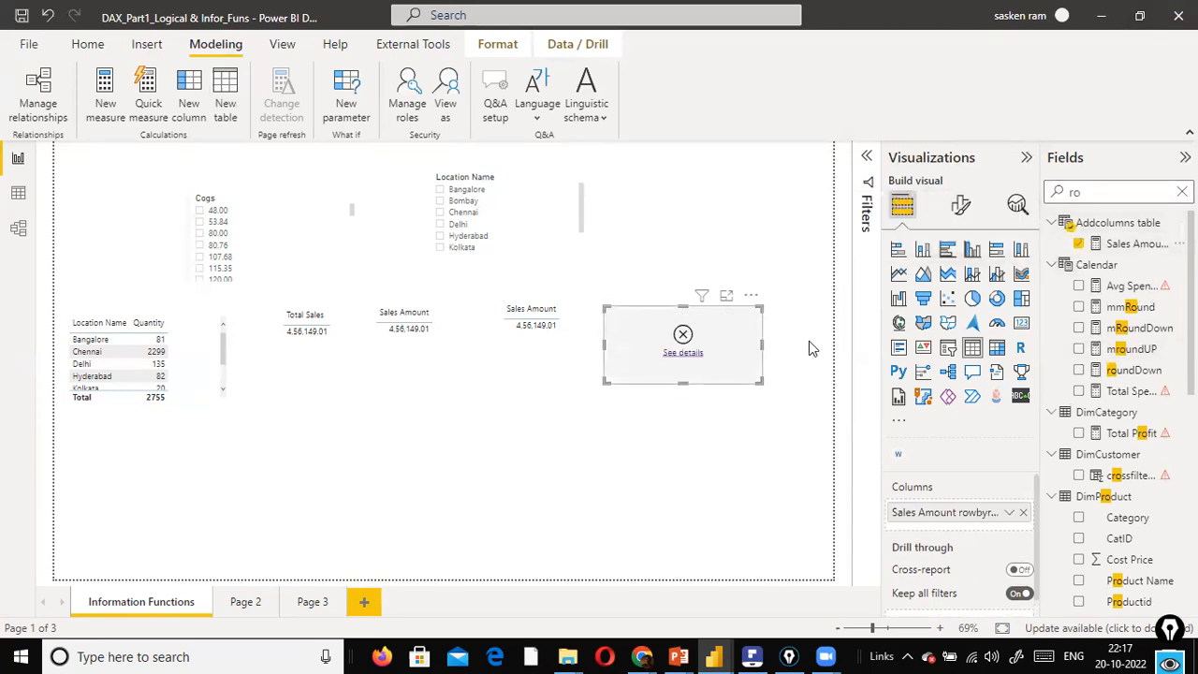
Examine the row-by-row measure's formula and the visual's error details, and inspect the SalesFact table's data.
{"action": "left_click", "coordinate": [1122, 245]}
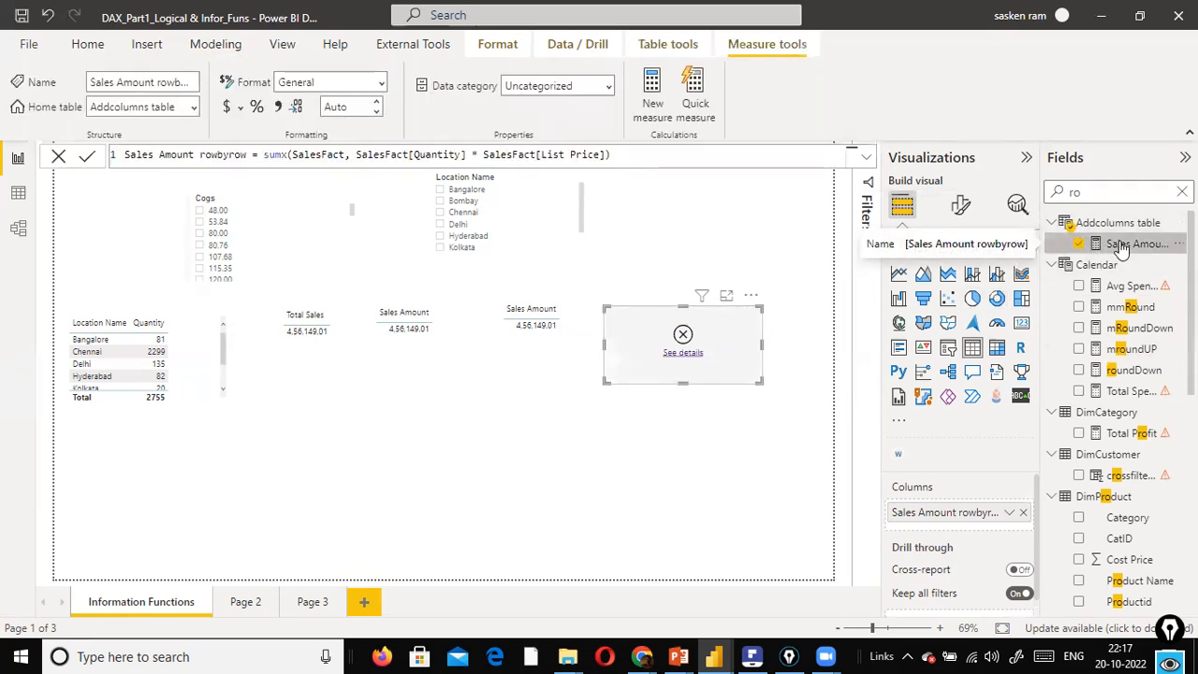
{"action": "left_click", "coordinate": [700, 360]}
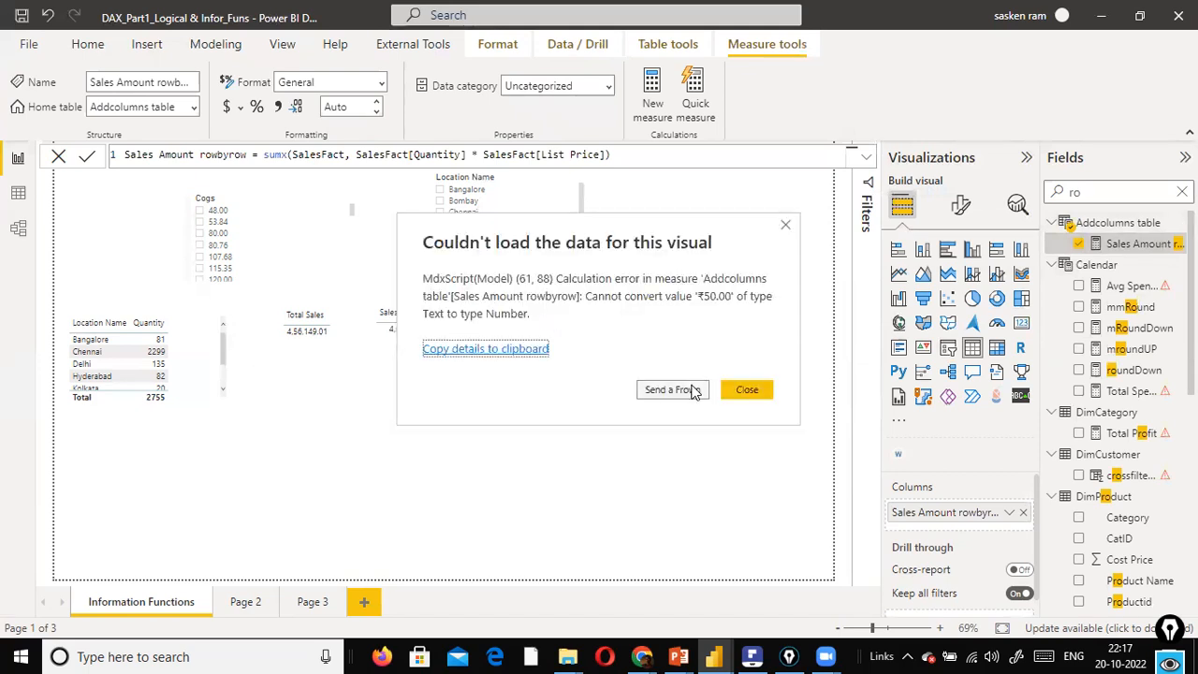
{"action": "left_click", "coordinate": [758, 390]}
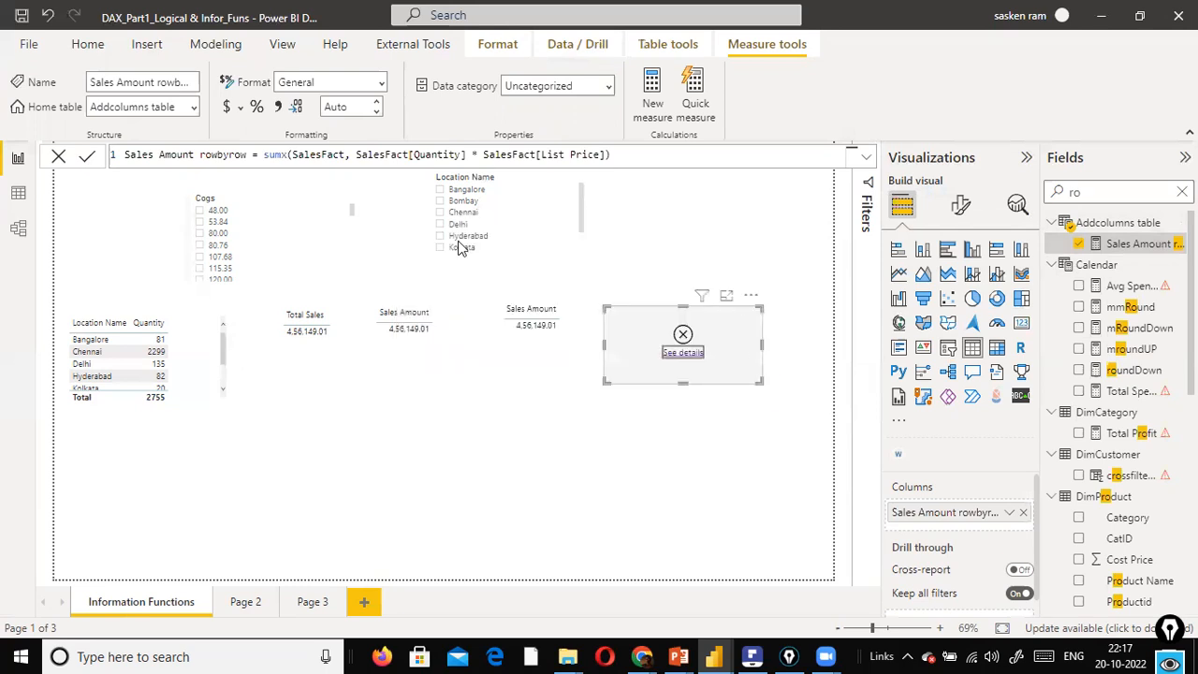
{"action": "left_click", "coordinate": [18, 195]}
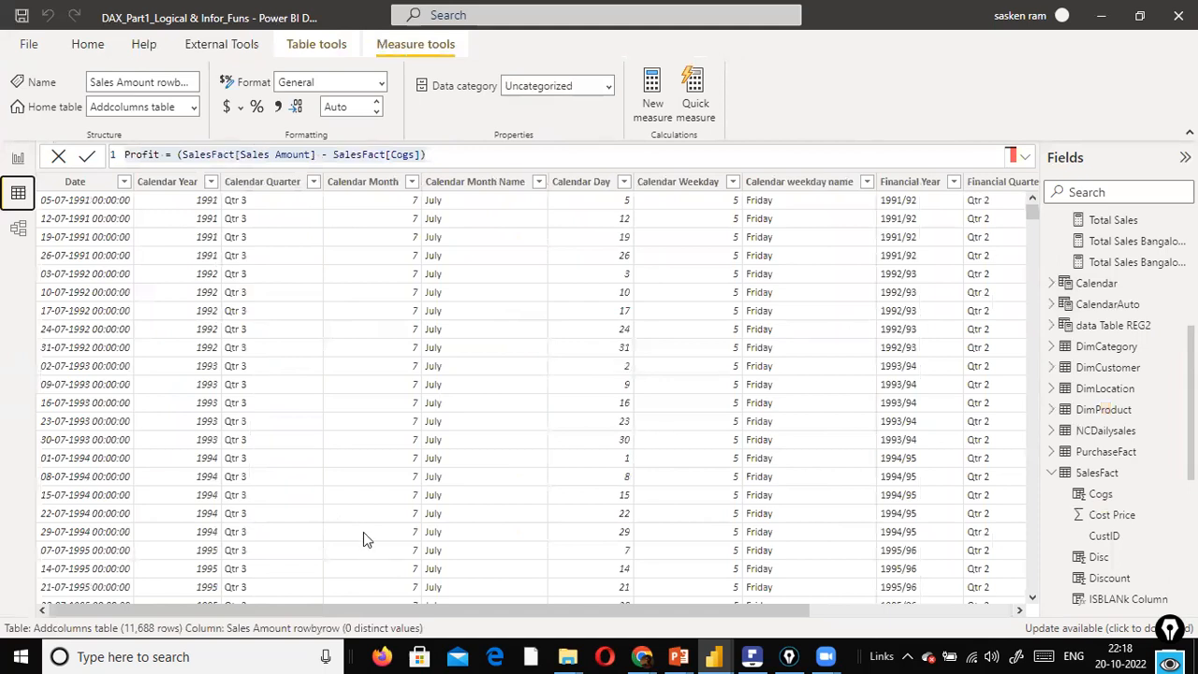
{"action": "left_click", "coordinate": [1097, 473]}
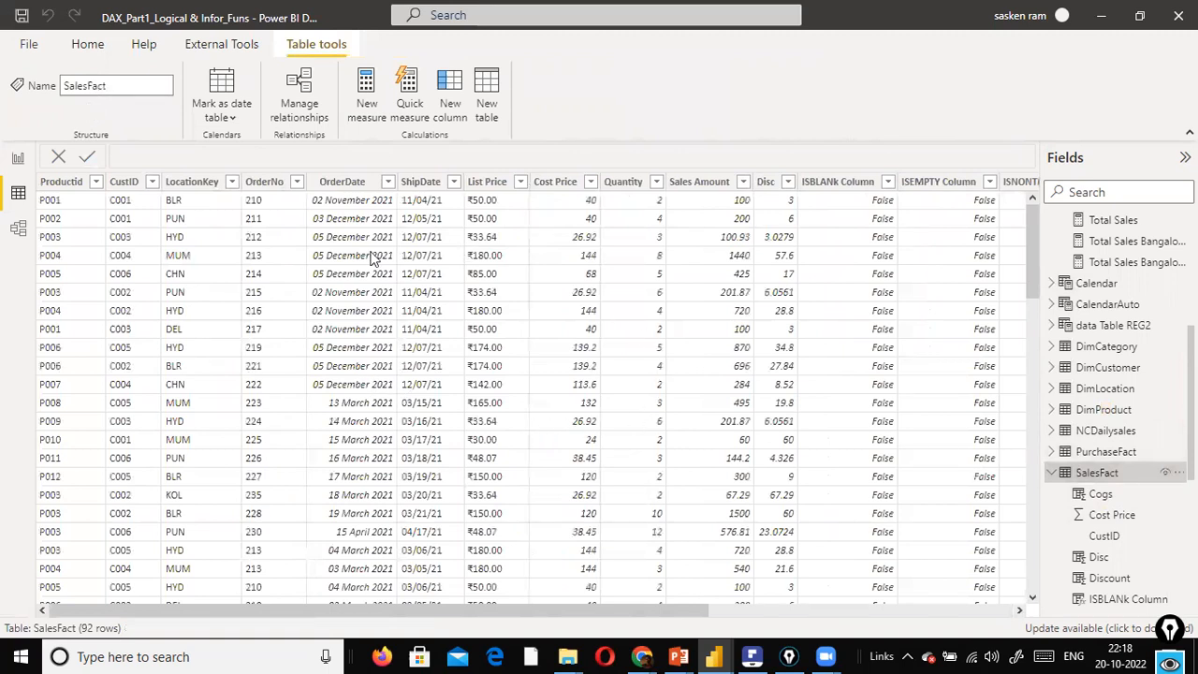
Open the Power Query Editor from the transform data options and display the SalesFact query.
{"action": "left_click", "coordinate": [82, 43]}
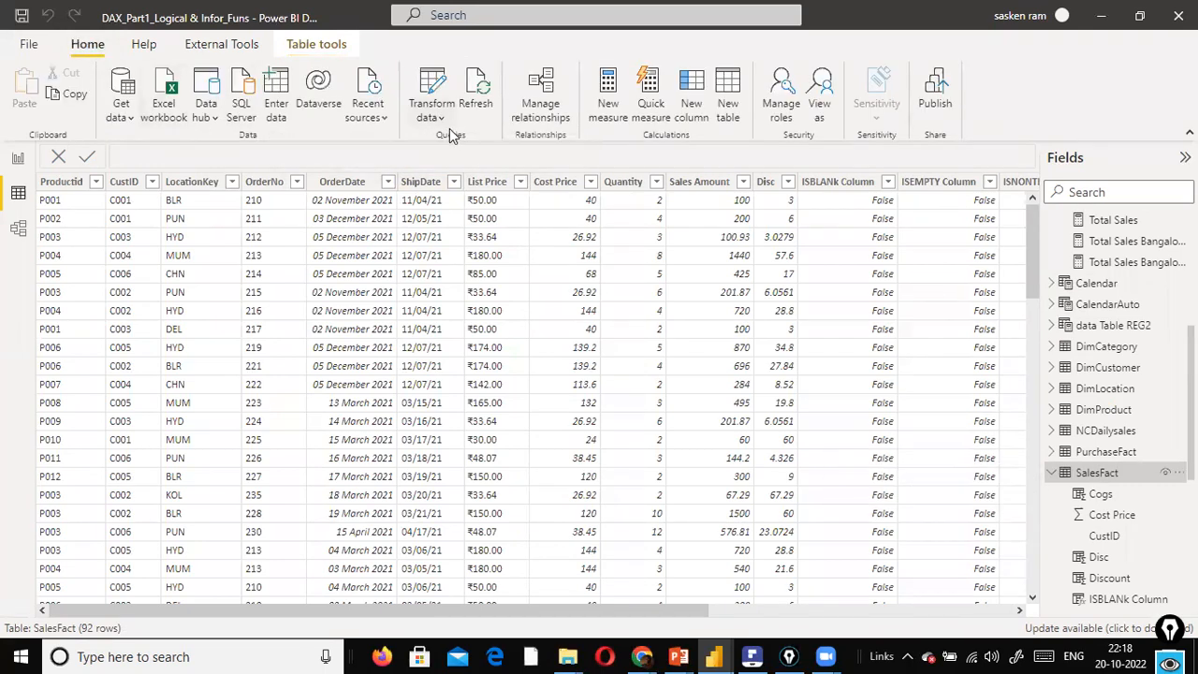
{"action": "left_click", "coordinate": [440, 117]}
{"action": "left_click", "coordinate": [455, 145]}
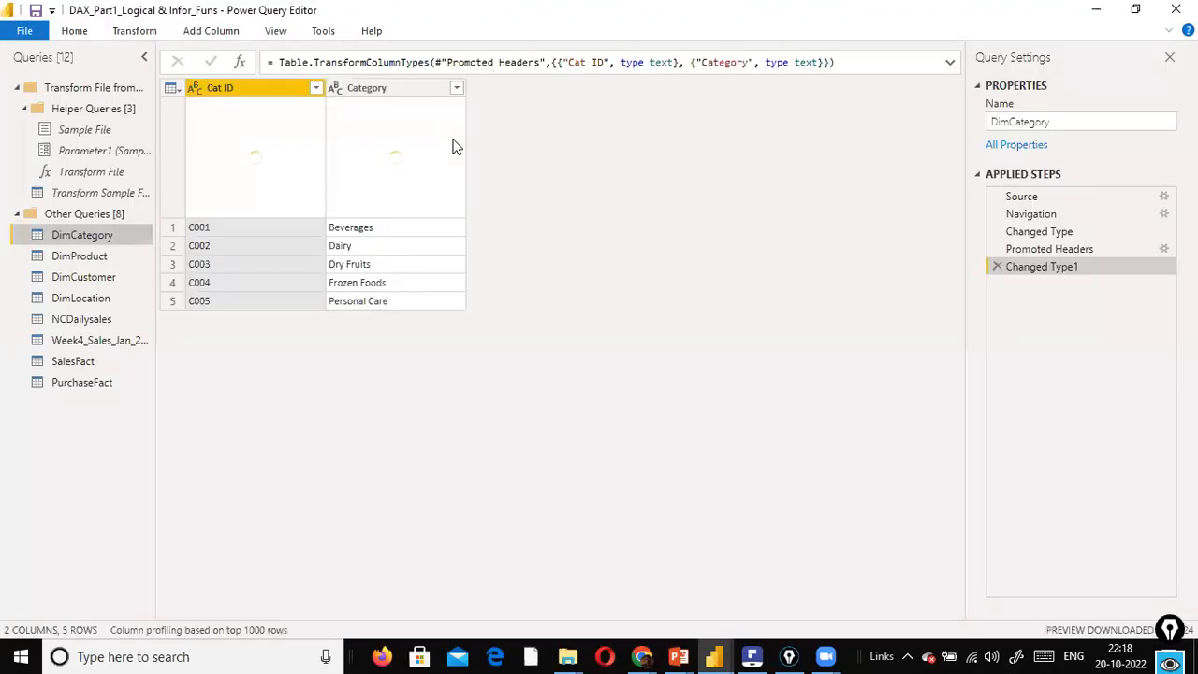
{"action": "left_click", "coordinate": [76, 373]}
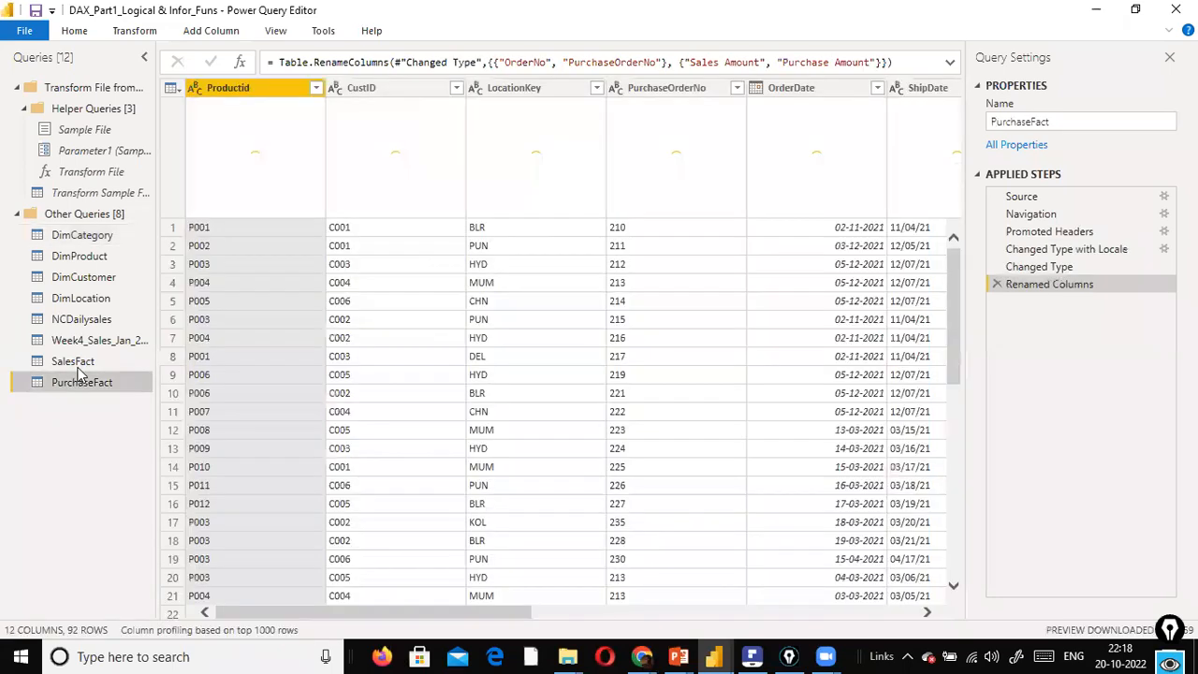
{"action": "left_click", "coordinate": [81, 363]}
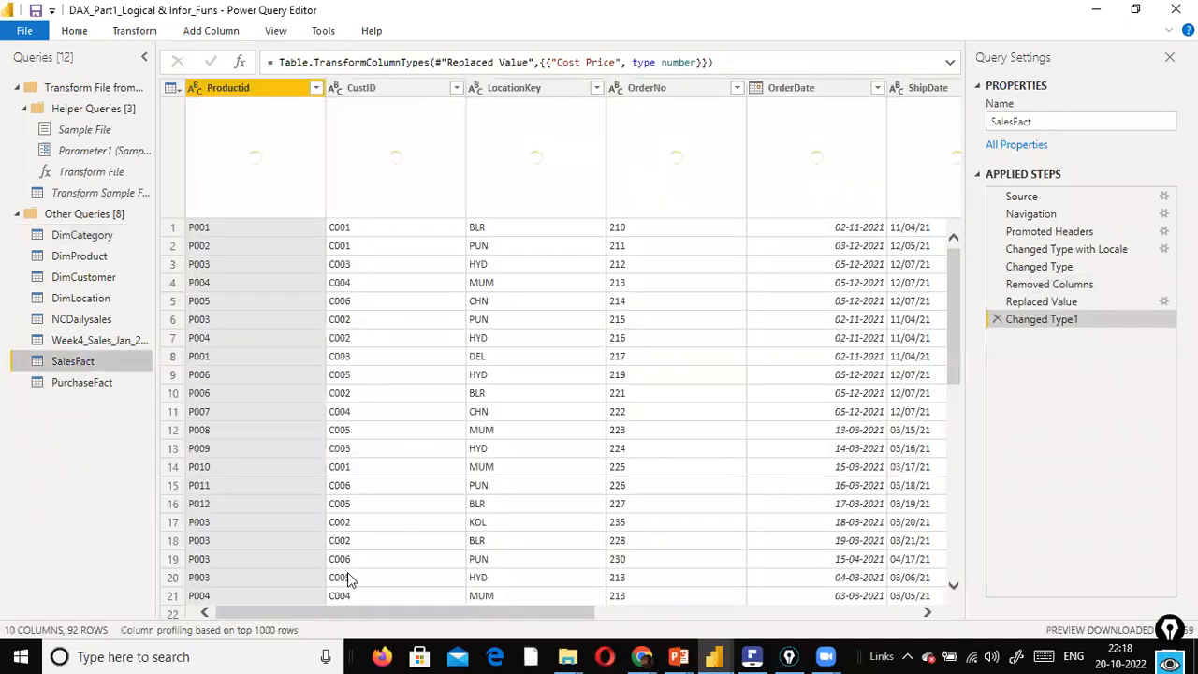
Copy the full text of the first List Price value in the SalesFact query.
{"action": "left_click_drag", "start_coordinate": [323, 613], "coordinate": [758, 612]}
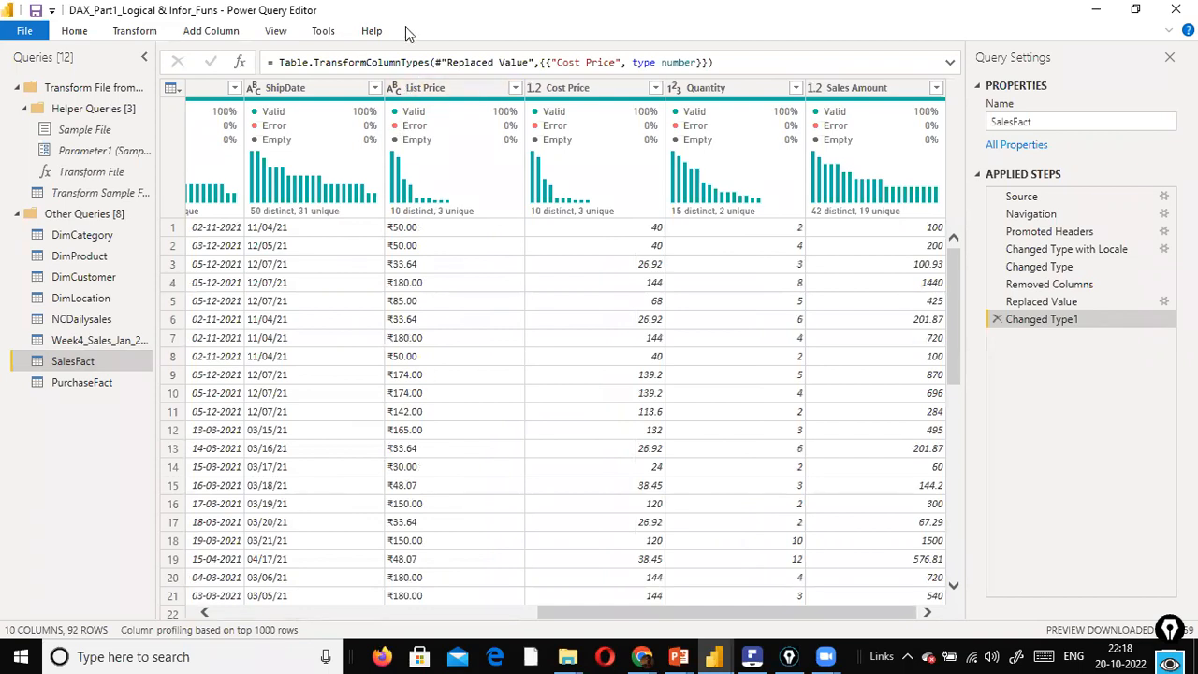
{"action": "right_click", "coordinate": [451, 88]}
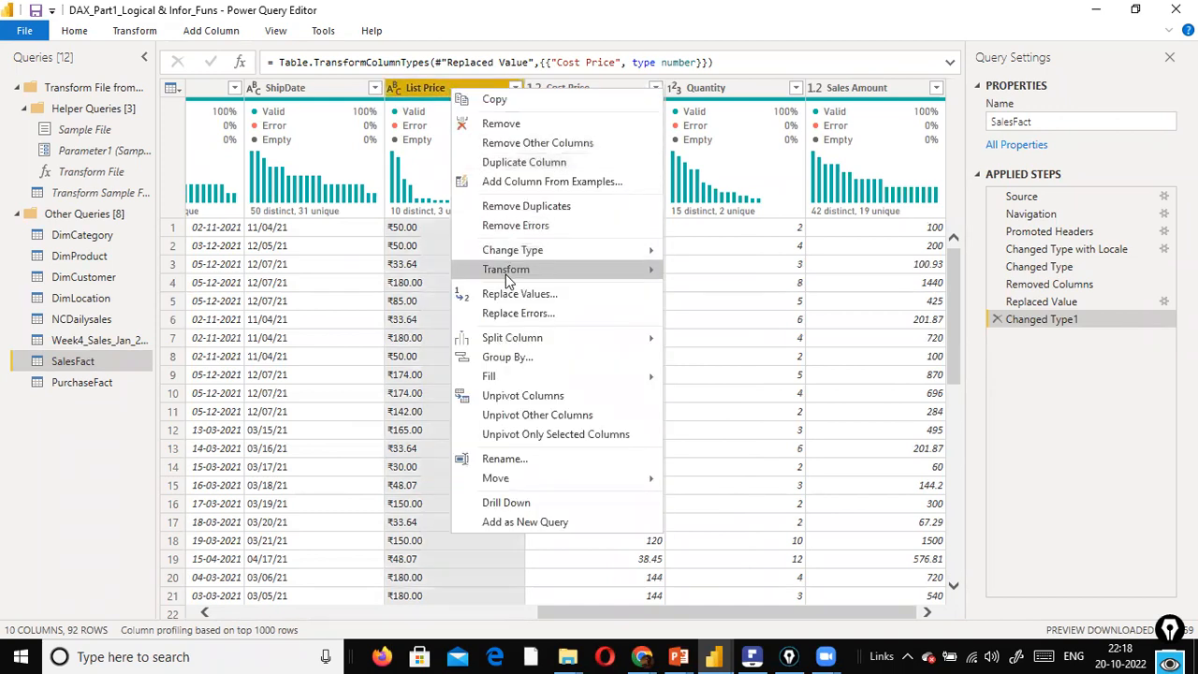
{"action": "key", "text": "Escape"}
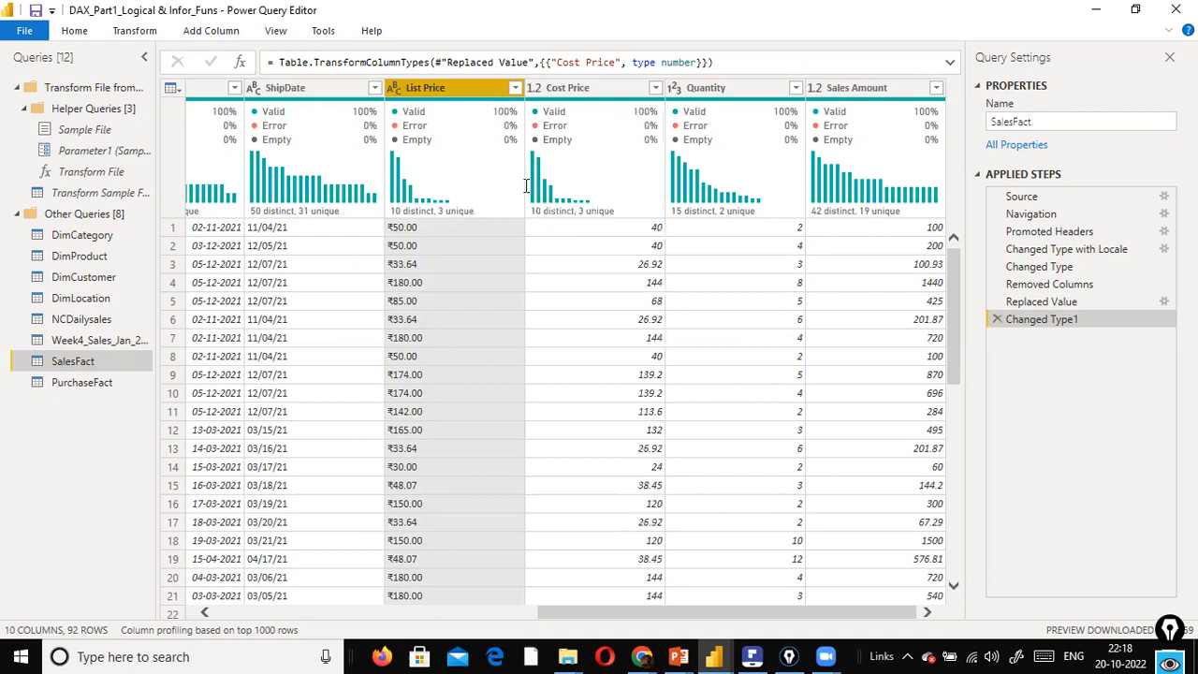
{"action": "left_click", "coordinate": [449, 227]}
{"action": "left_click_drag", "start_coordinate": [203, 532], "coordinate": [142, 530]}
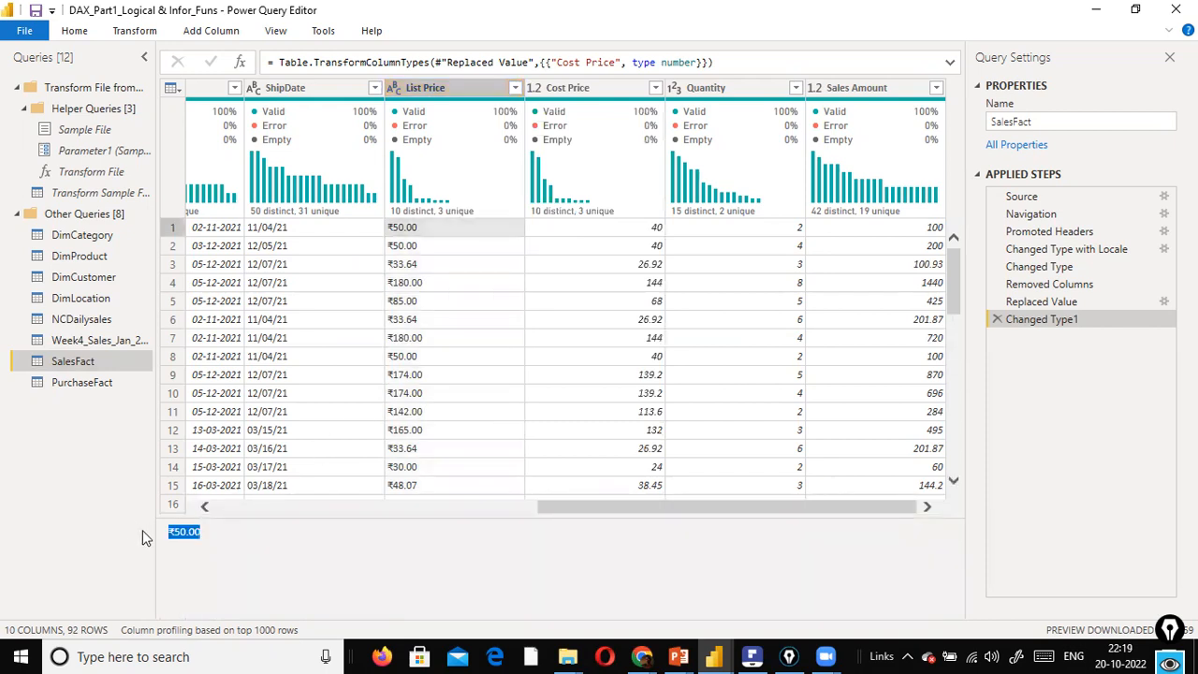
{"action": "right_click", "coordinate": [171, 533]}
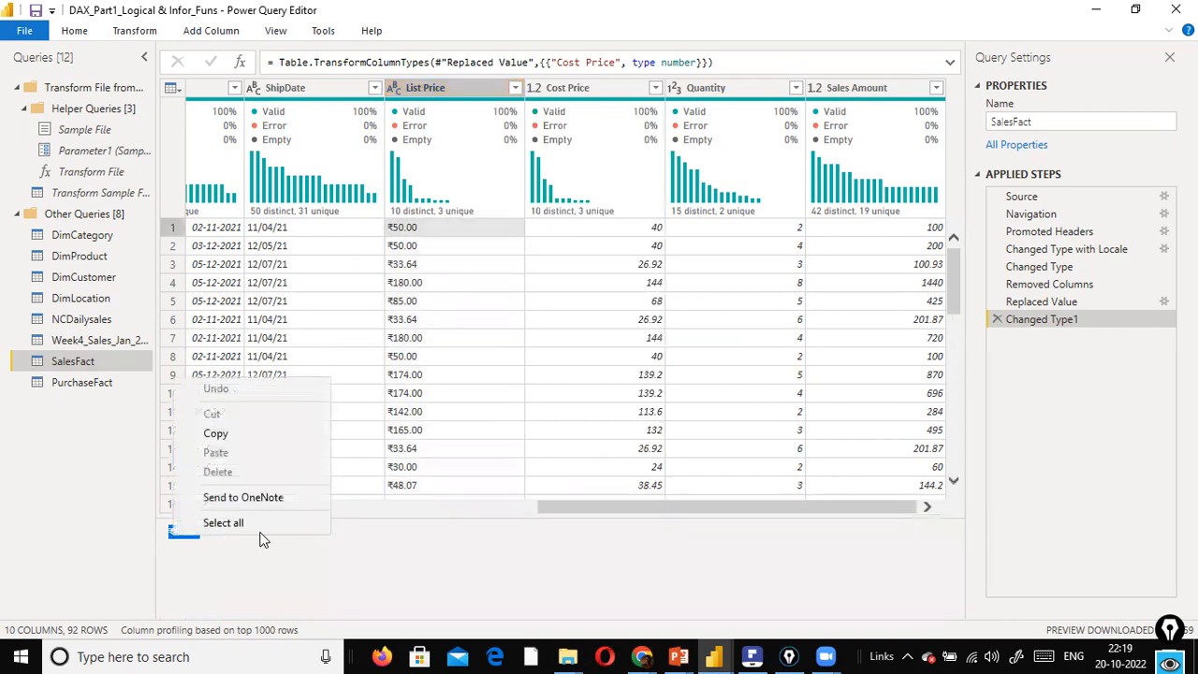
{"action": "left_click", "coordinate": [241, 437]}
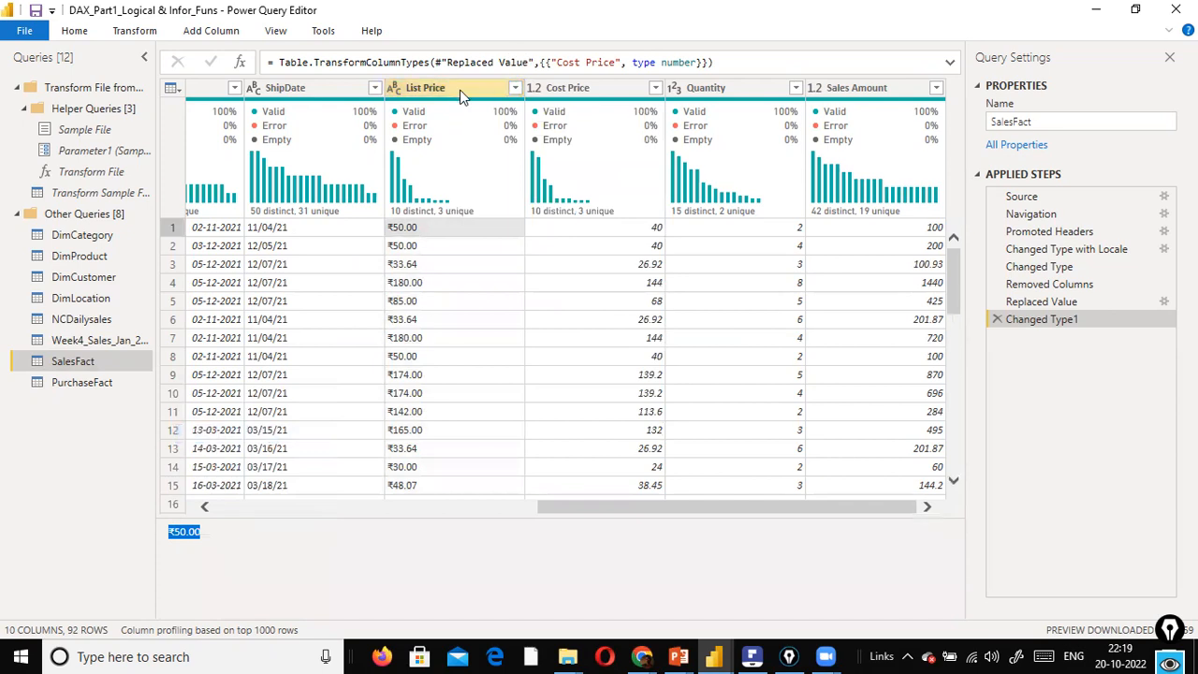
Replace the ₹ symbol with nothing throughout the List Price column.
{"action": "right_click", "coordinate": [459, 88]}
{"action": "left_click", "coordinate": [539, 312]}
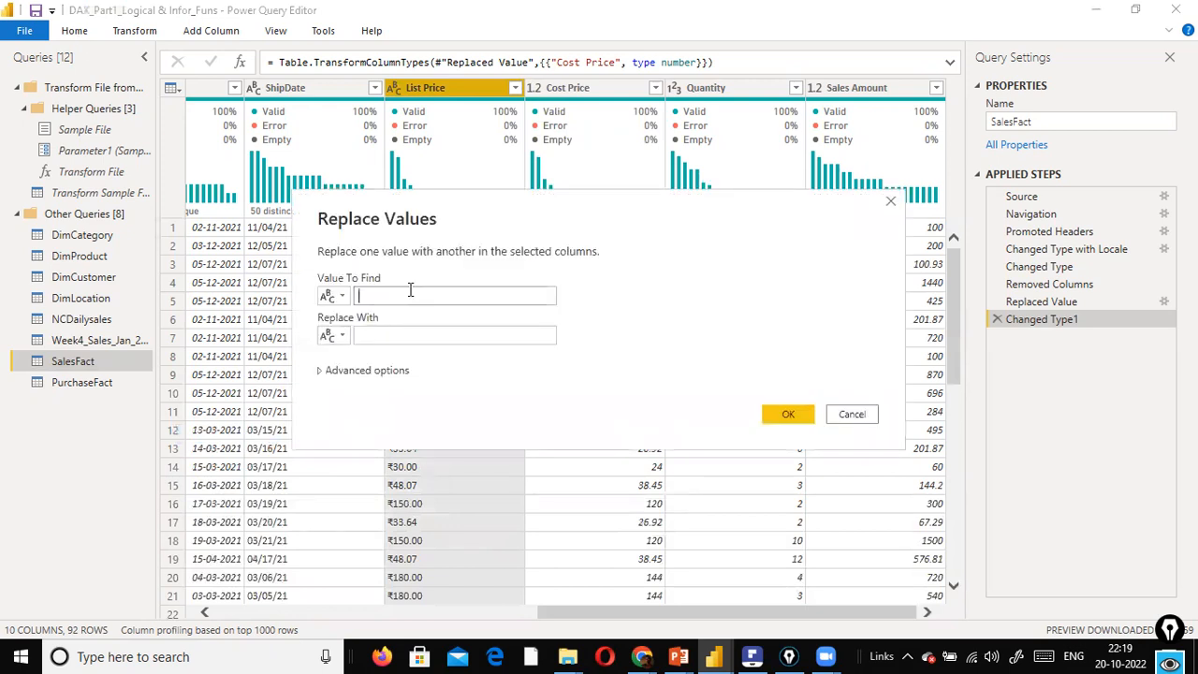
{"action": "key", "text": "ctrl+v"}
{"action": "key", "text": "BackSpace"}
{"action": "key", "text": "BackSpace"}
{"action": "left_click", "coordinate": [418, 327]}
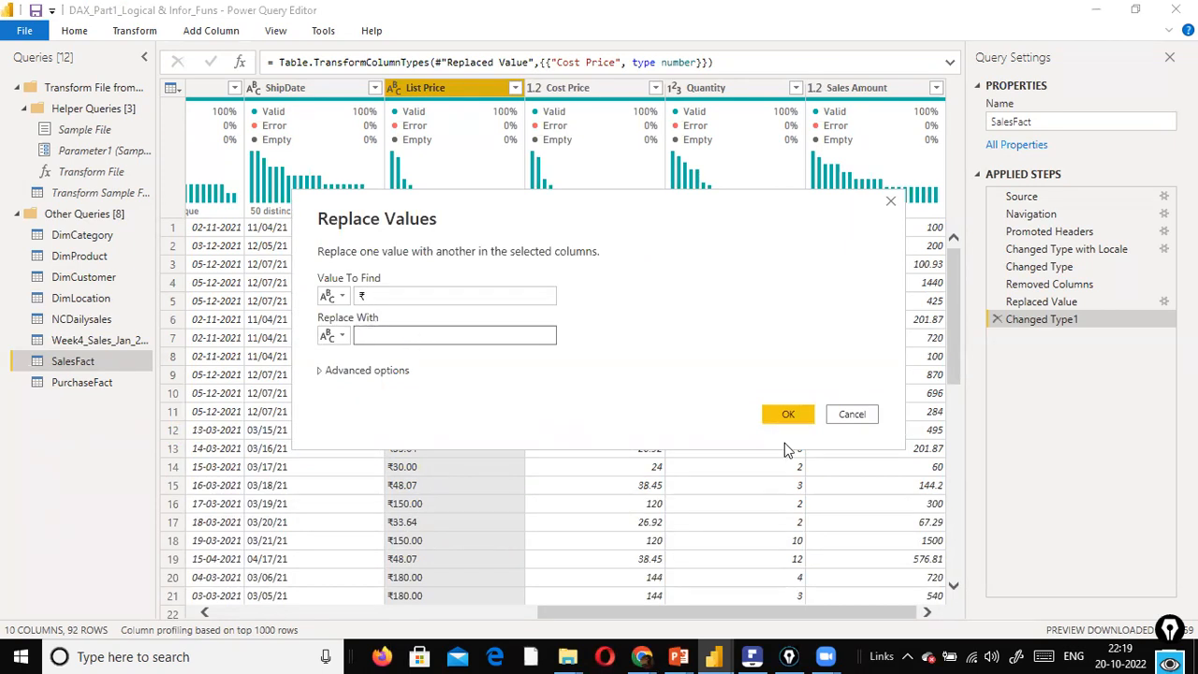
{"action": "left_click", "coordinate": [779, 418]}
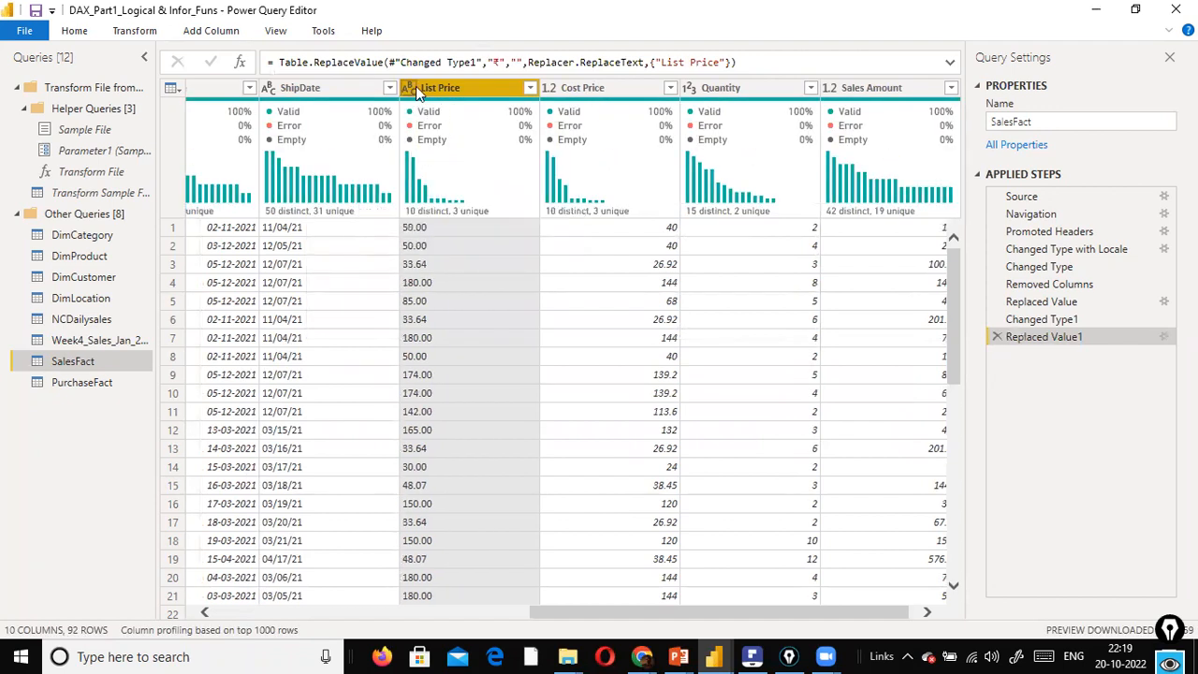
Change the List Price column's type to Decimal Number, close and apply the query changes, and return to the report view.
{"action": "left_click", "coordinate": [415, 86]}
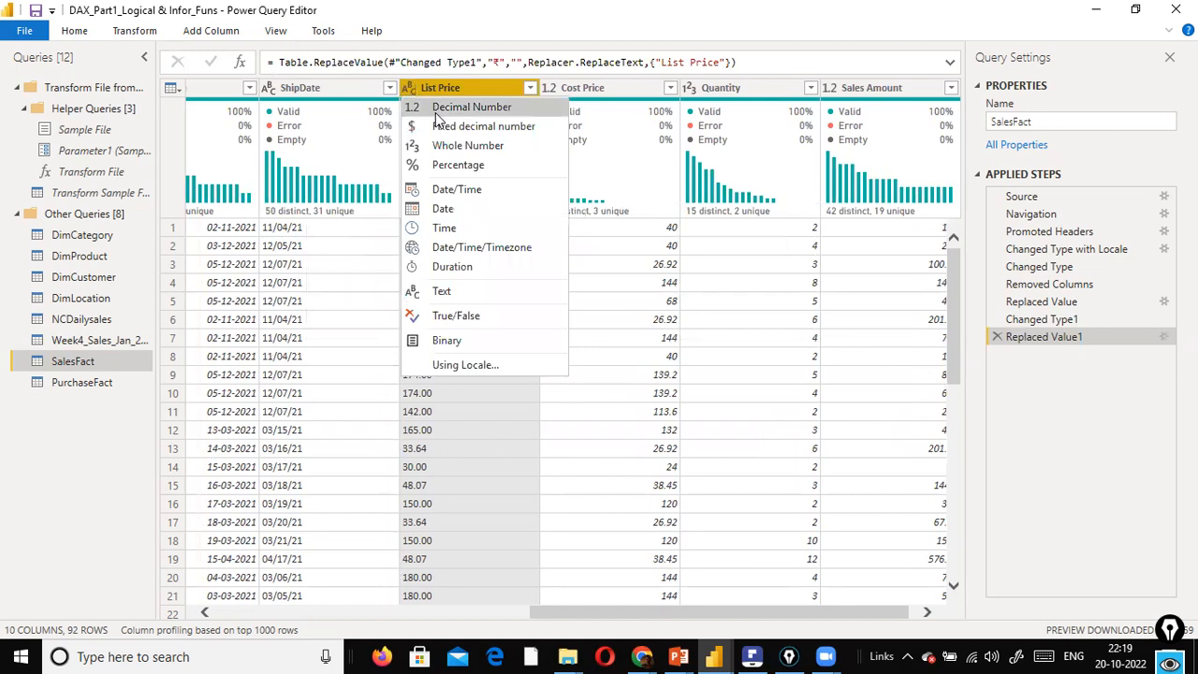
{"action": "left_click", "coordinate": [443, 110]}
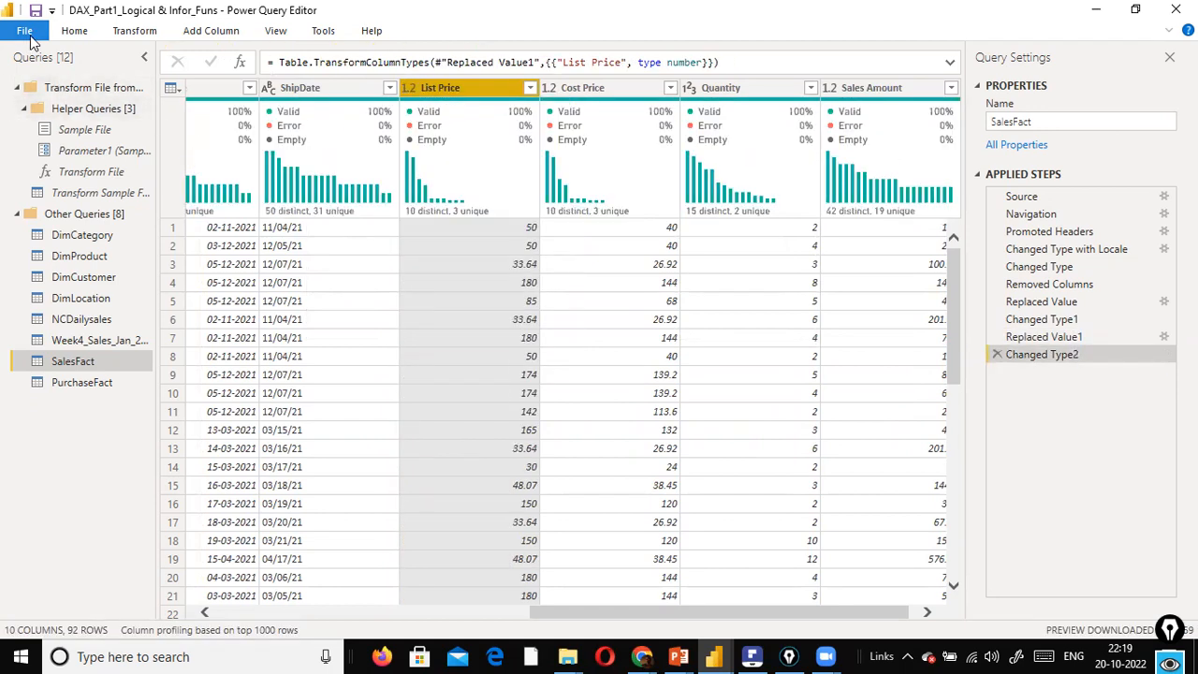
{"action": "left_click", "coordinate": [24, 30]}
{"action": "left_click", "coordinate": [68, 72]}
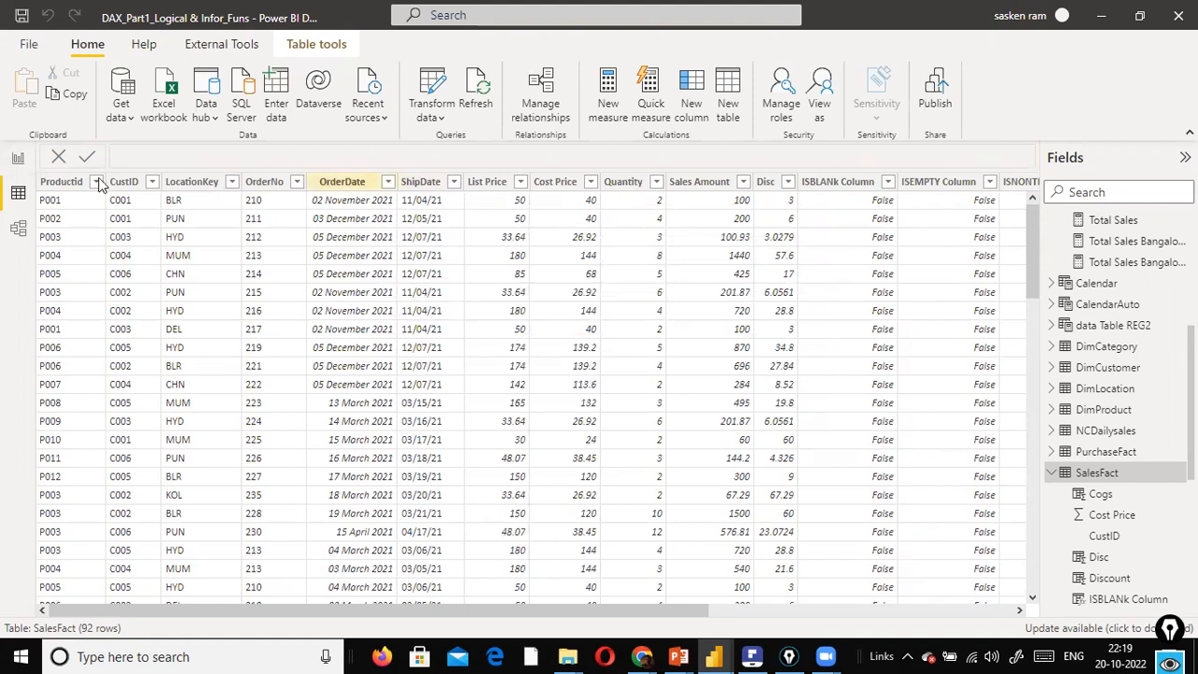
{"action": "left_click", "coordinate": [18, 159]}
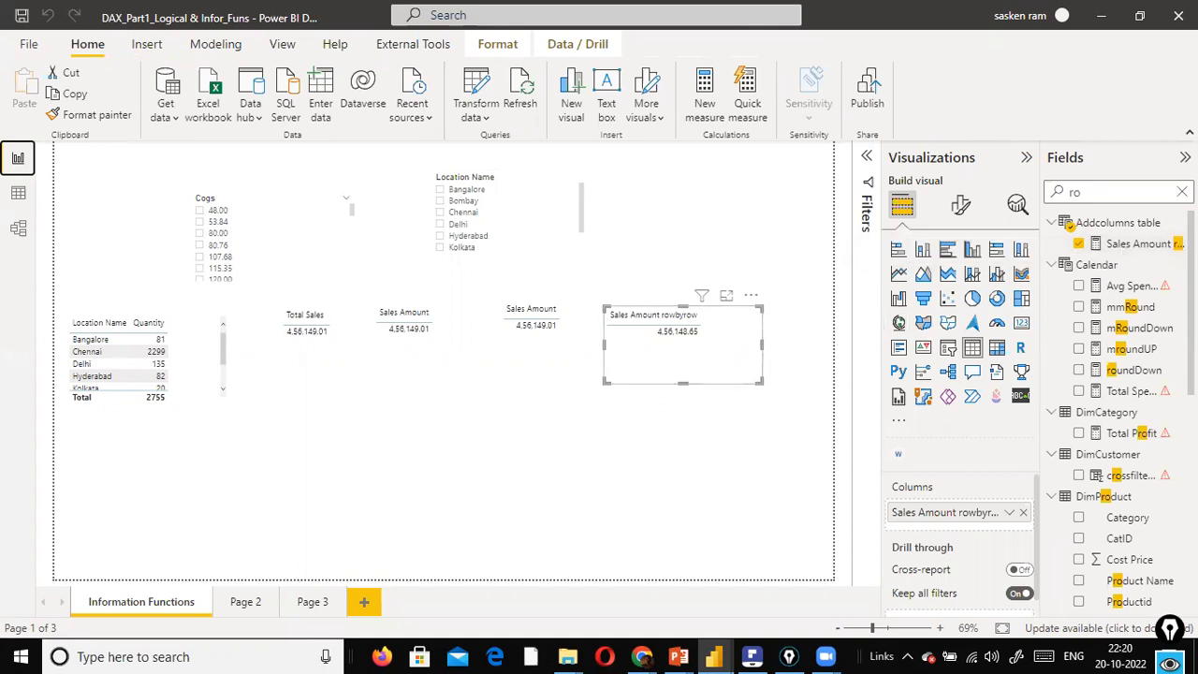
Review the formula of the Sales Amount rowbyrow measure and reduce the height of its table visual.
{"action": "left_click", "coordinate": [1151, 245]}
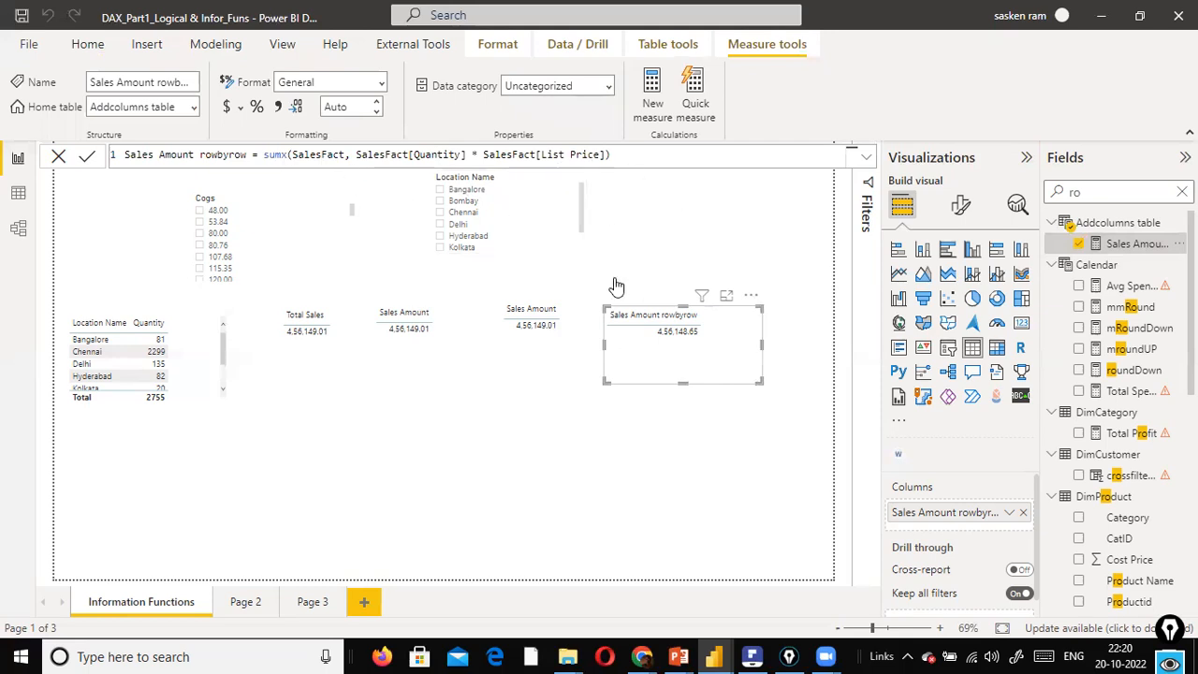
{"action": "left_click", "coordinate": [59, 155]}
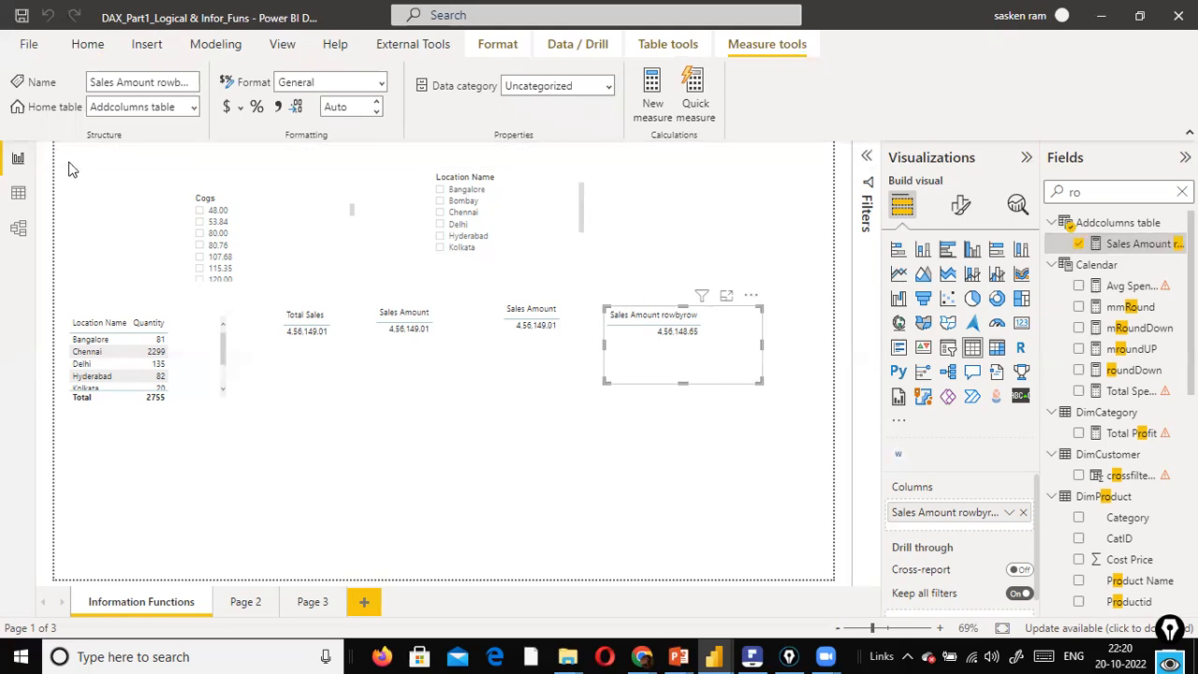
{"action": "left_click_drag", "start_coordinate": [688, 384], "coordinate": [689, 358]}
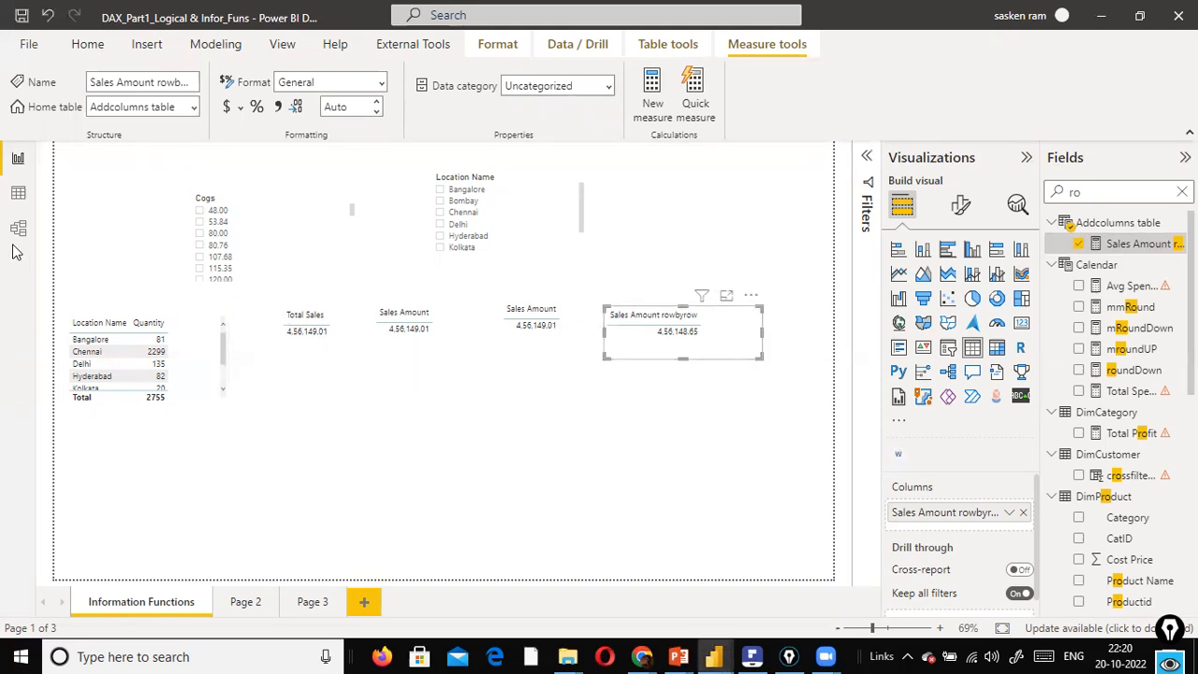
Examine the SalesFact table's columns in the data view and return to the report page.
{"action": "left_click", "coordinate": [18, 192]}
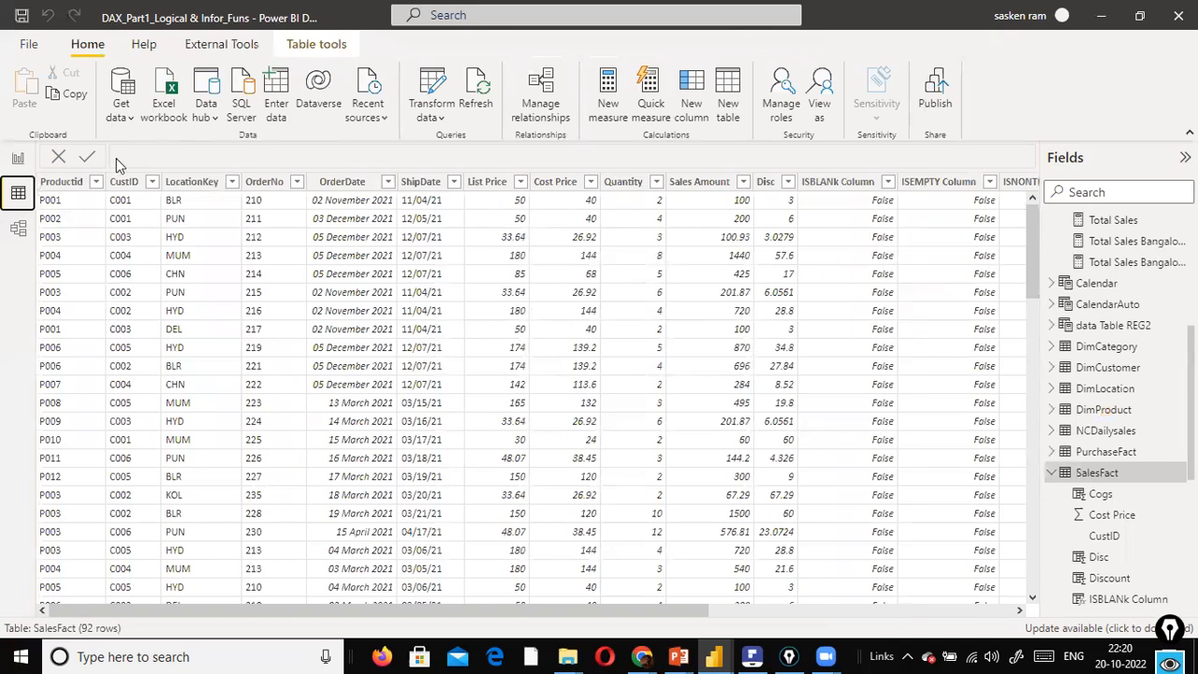
{"action": "left_click", "coordinate": [21, 160]}
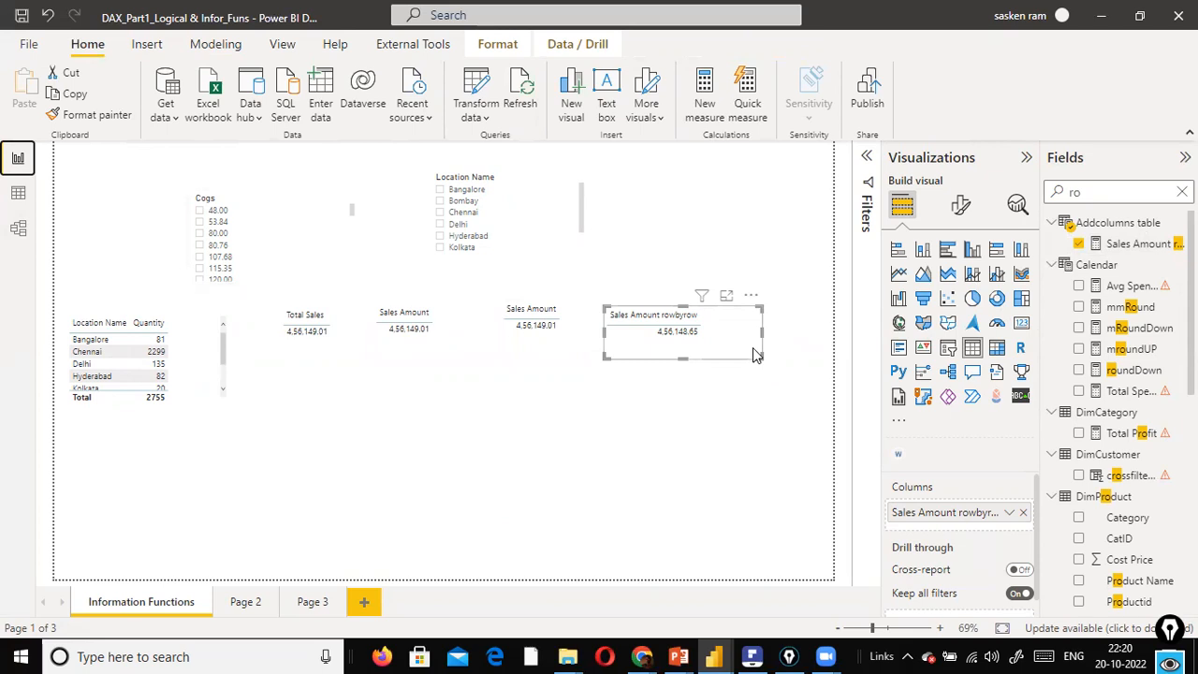
{"action": "left_click", "coordinate": [20, 193]}
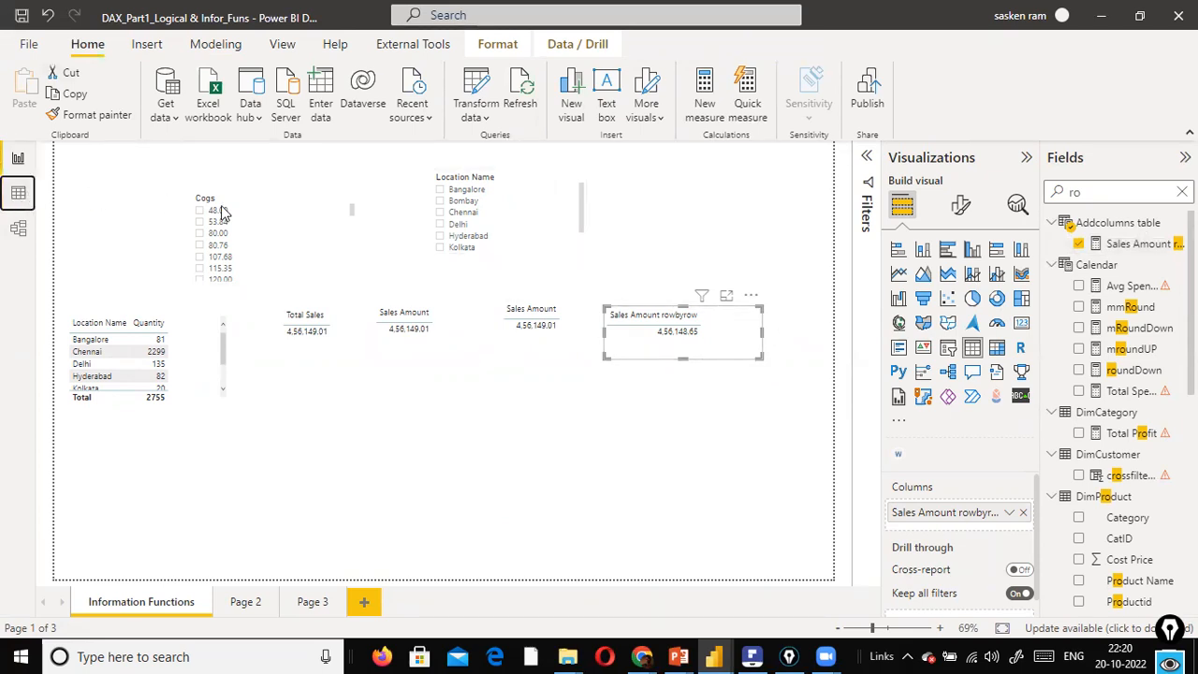
{"action": "left_click_drag", "start_coordinate": [453, 609], "coordinate": [711, 609]}
{"action": "left_click", "coordinate": [18, 158]}
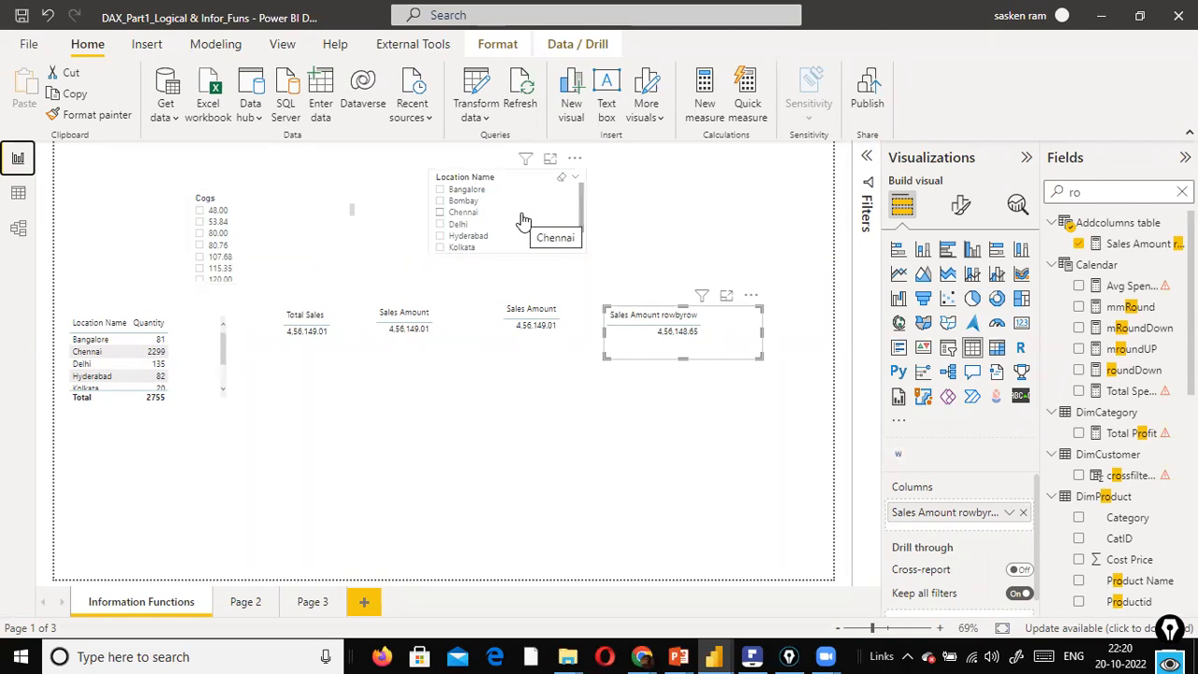
Move the Cogs slicer slightly up and left, and shift the Total Sales table closer to the Location Name table.
{"action": "left_click_drag", "start_coordinate": [292, 249], "coordinate": [278, 220]}
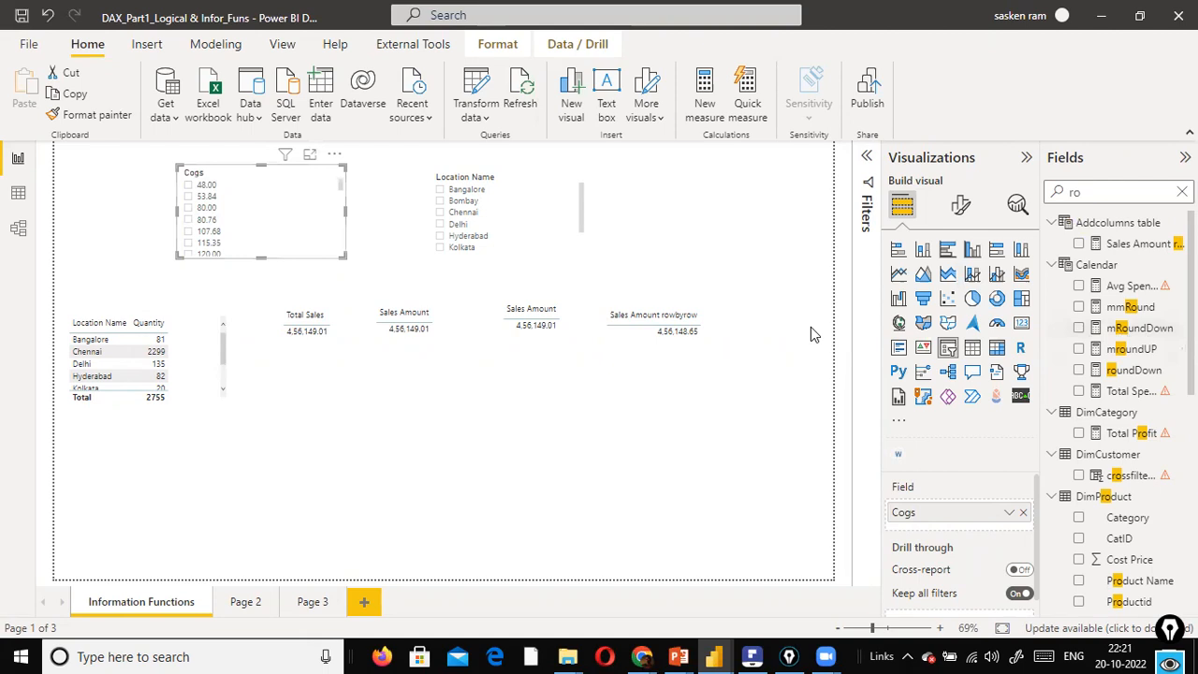
{"action": "left_click", "coordinate": [721, 337]}
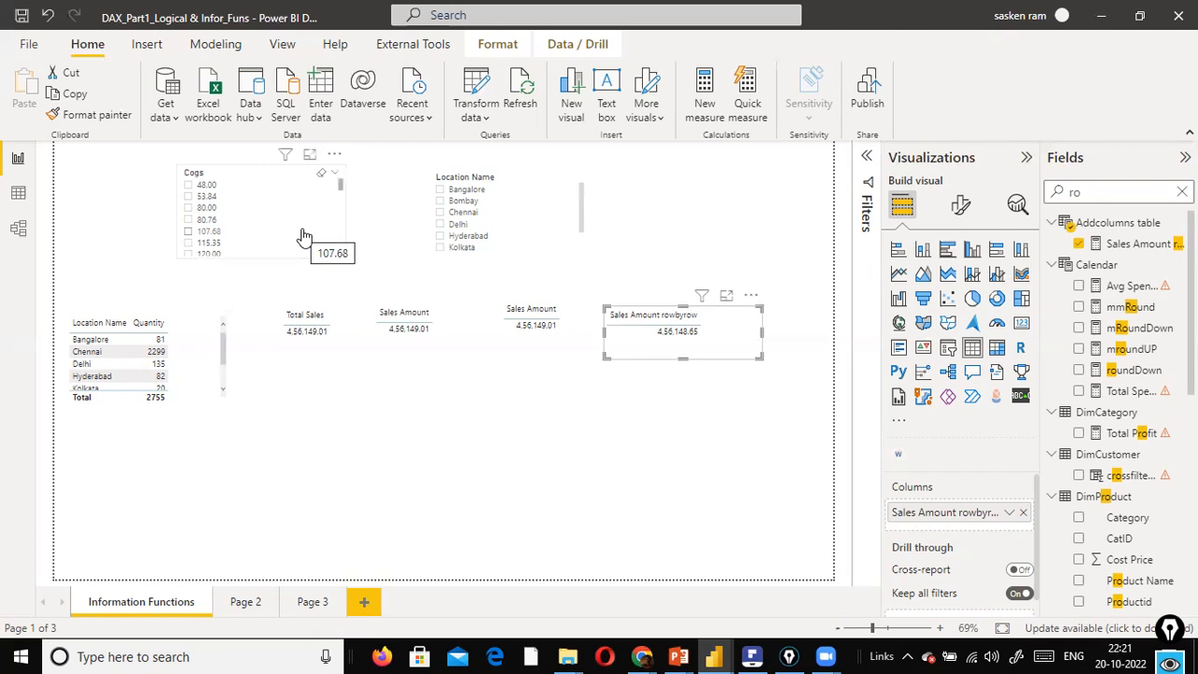
{"action": "left_click", "coordinate": [295, 344]}
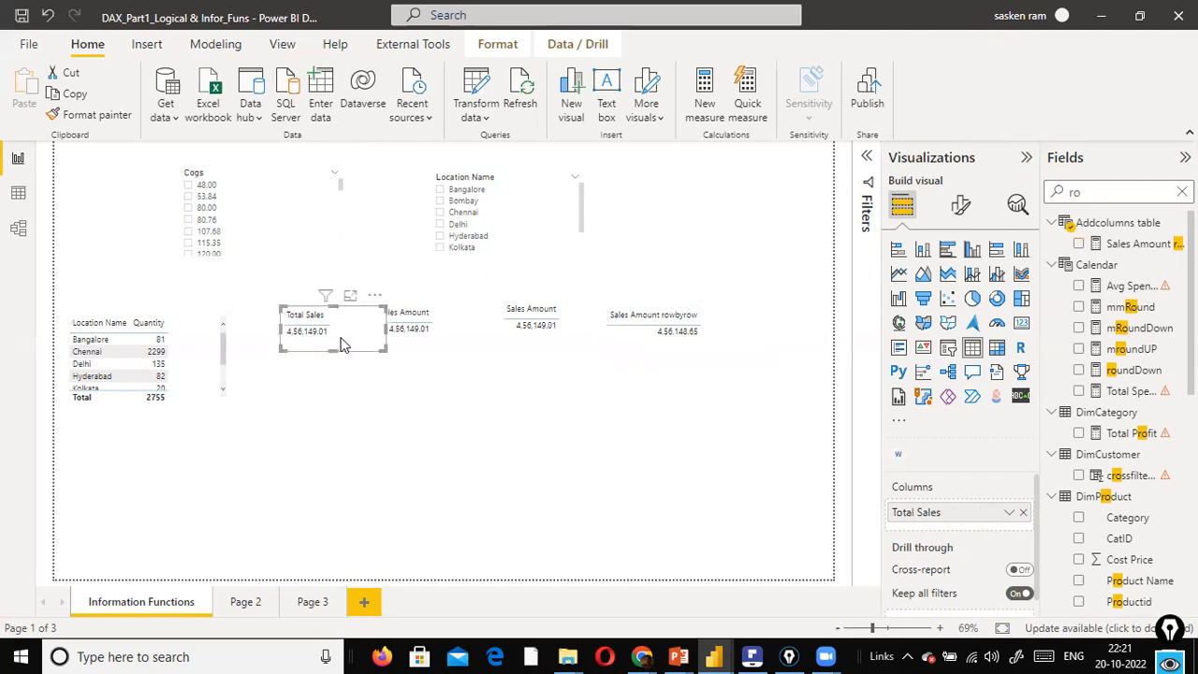
{"action": "left_click_drag", "start_coordinate": [301, 348], "coordinate": [269, 351]}
{"action": "left_click", "coordinate": [450, 344]}
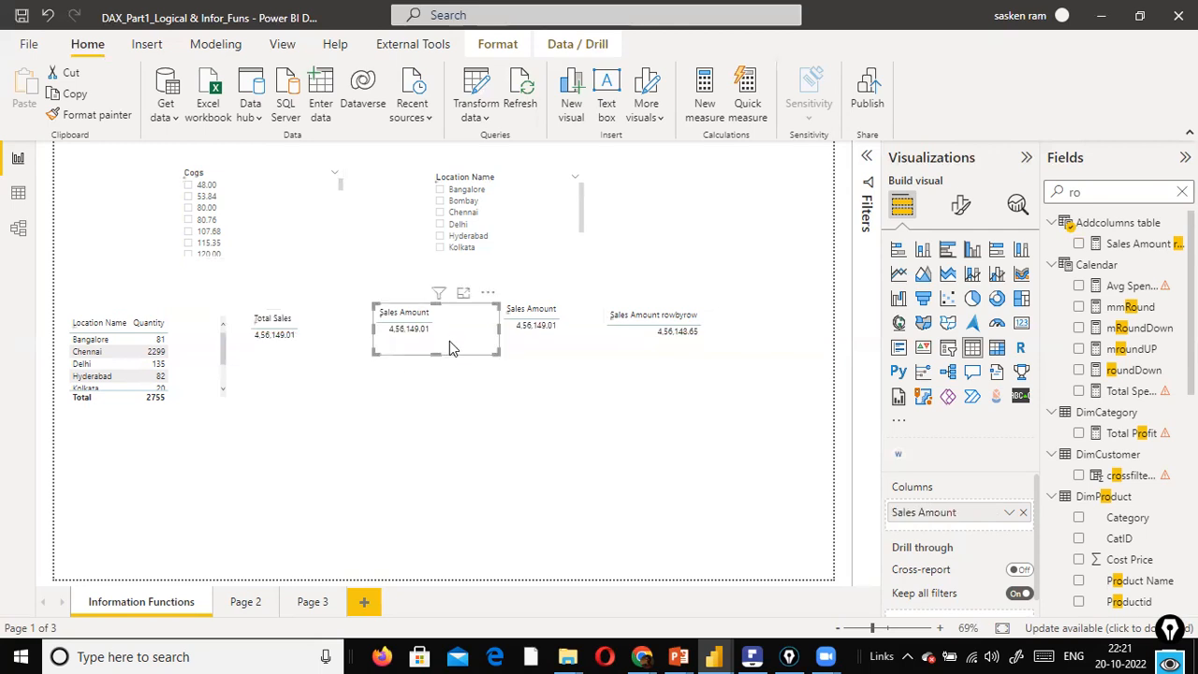
Clear the field search and locate the SalesFact field used by the Sales Amount table beside the row-by-row table.
{"action": "left_click", "coordinate": [529, 342]}
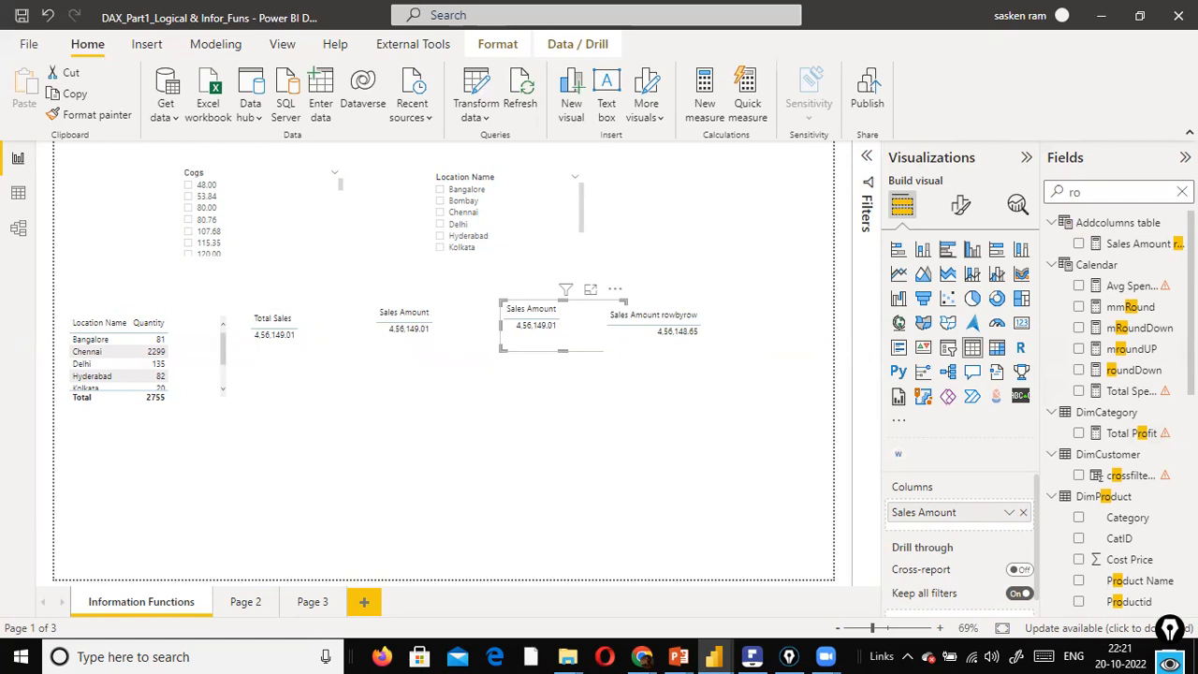
{"action": "key", "text": "BackSpace"}
{"action": "key", "text": "BackSpace"}
{"action": "scroll", "coordinate": [1127, 412], "scroll_direction": "down", "scroll_amount": 10}
{"action": "scroll", "coordinate": [1132, 440], "scroll_direction": "down", "scroll_amount": 6}
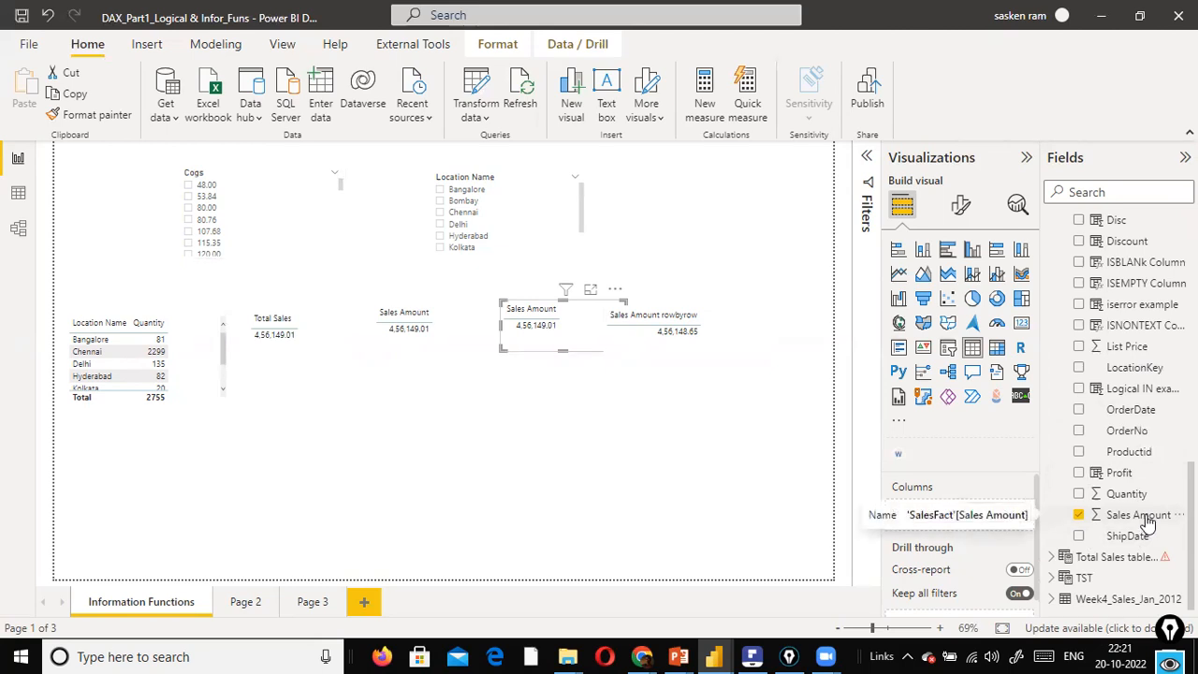
Move a duplicate Sales Amount table next to Total Sales and remove it from the report page.
{"action": "left_click_drag", "start_coordinate": [578, 345], "coordinate": [402, 345]}
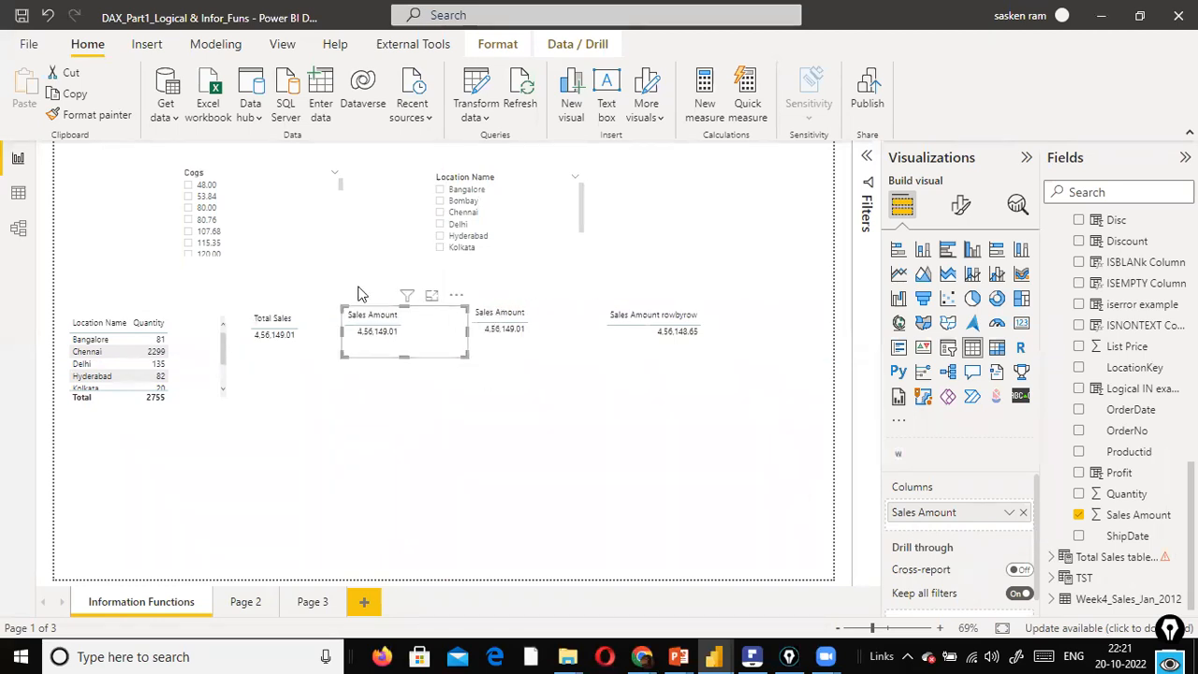
{"action": "left_click", "coordinate": [456, 295]}
{"action": "left_click", "coordinate": [485, 360]}
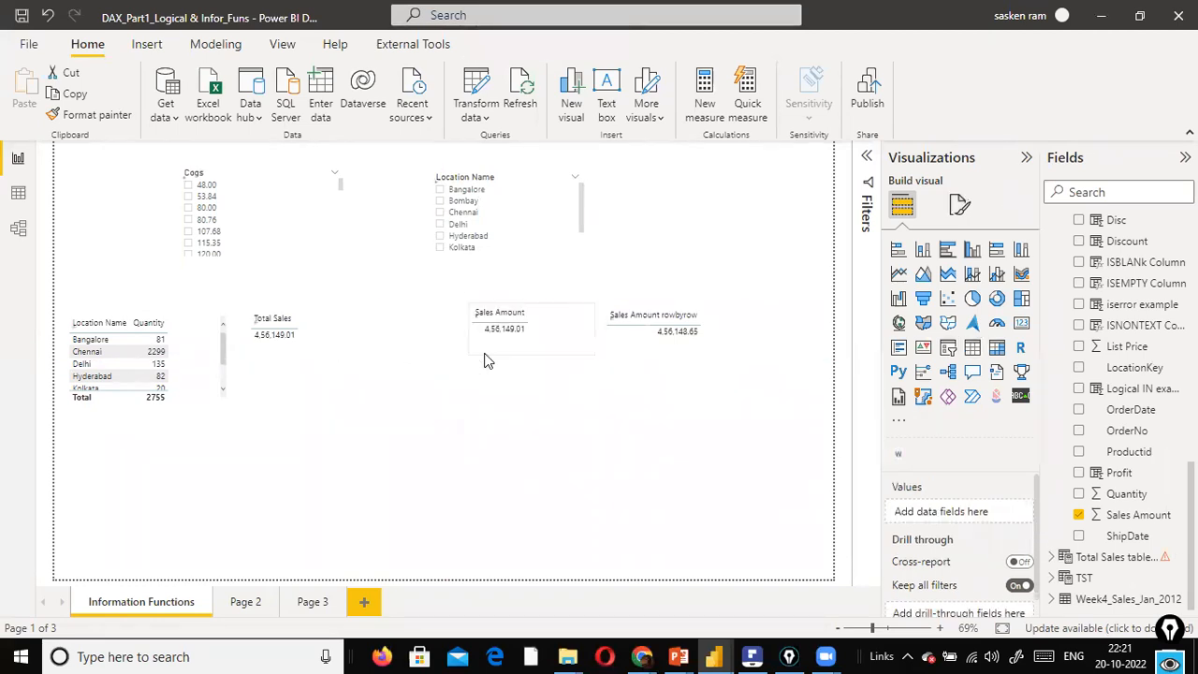
Shift the remaining Sales Amount and Sales Amount rowbyrow tables closer to Total Sales, and narrow the row-by-row table.
{"action": "left_click_drag", "start_coordinate": [503, 351], "coordinate": [412, 355]}
{"action": "left_click_drag", "start_coordinate": [670, 361], "coordinate": [596, 361]}
{"action": "left_click_drag", "start_coordinate": [687, 332], "coordinate": [643, 332]}
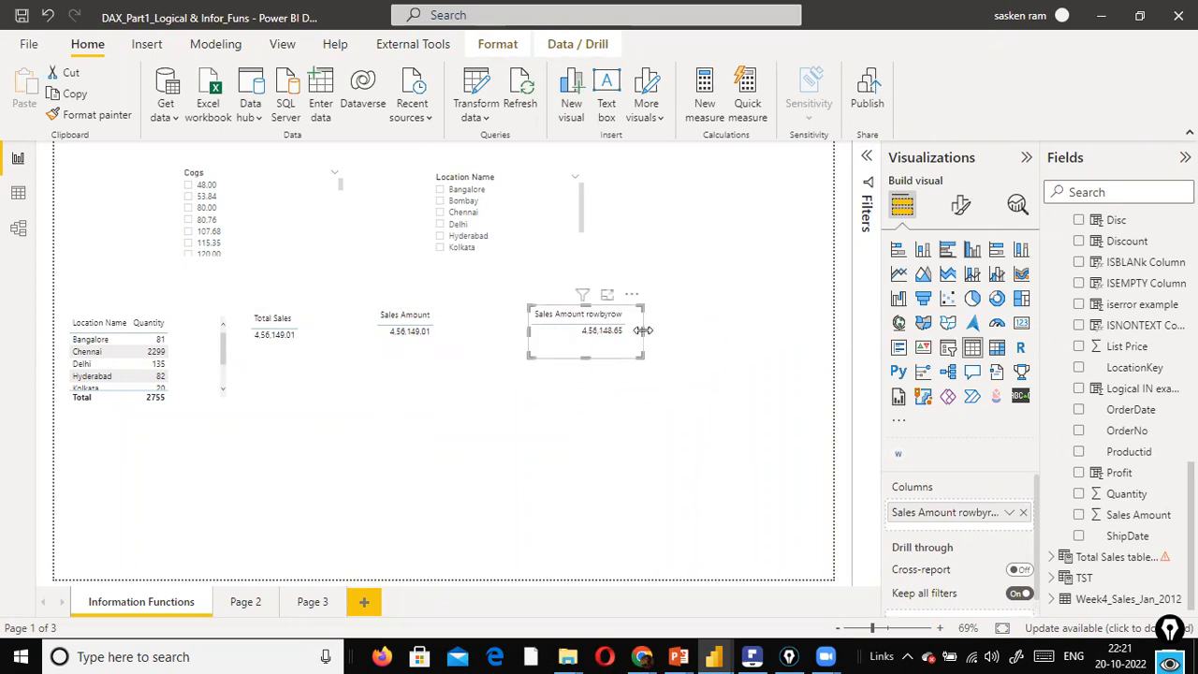
{"action": "left_click", "coordinate": [618, 426]}
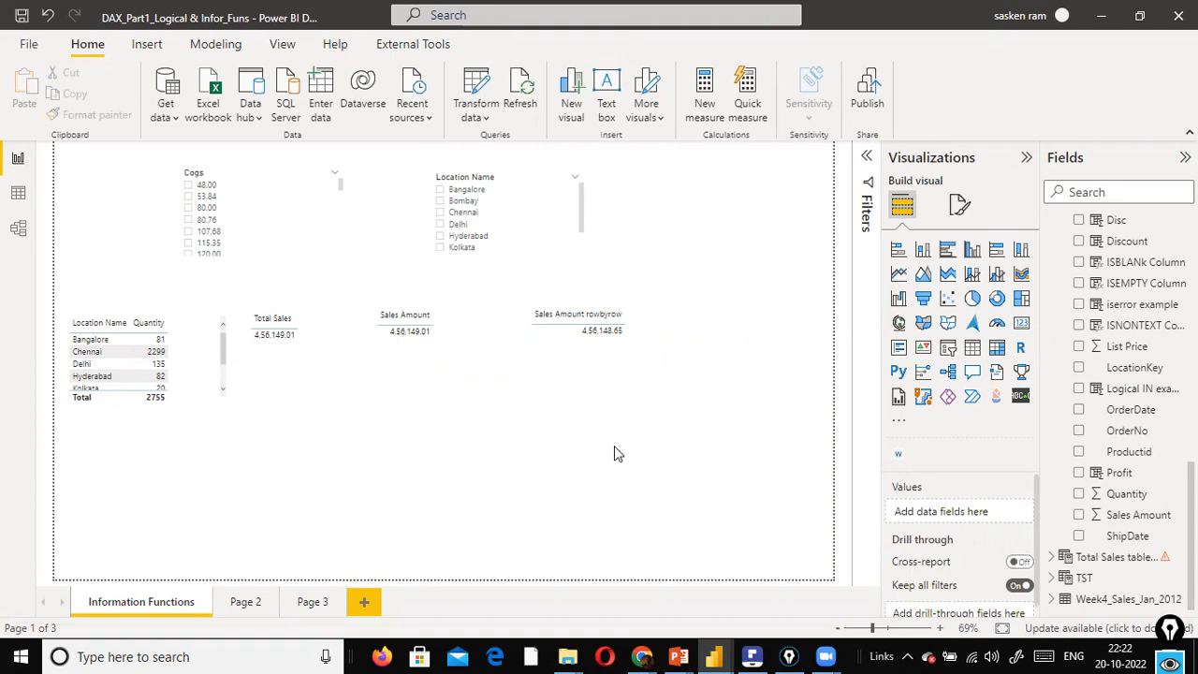
Switch to the PowerPoint slide show at the slide on the two types of measure.
{"action": "key", "text": "alt+Tab"}
{"action": "key", "text": "alt+Tab"}
{"action": "key", "text": "alt+Tab"}
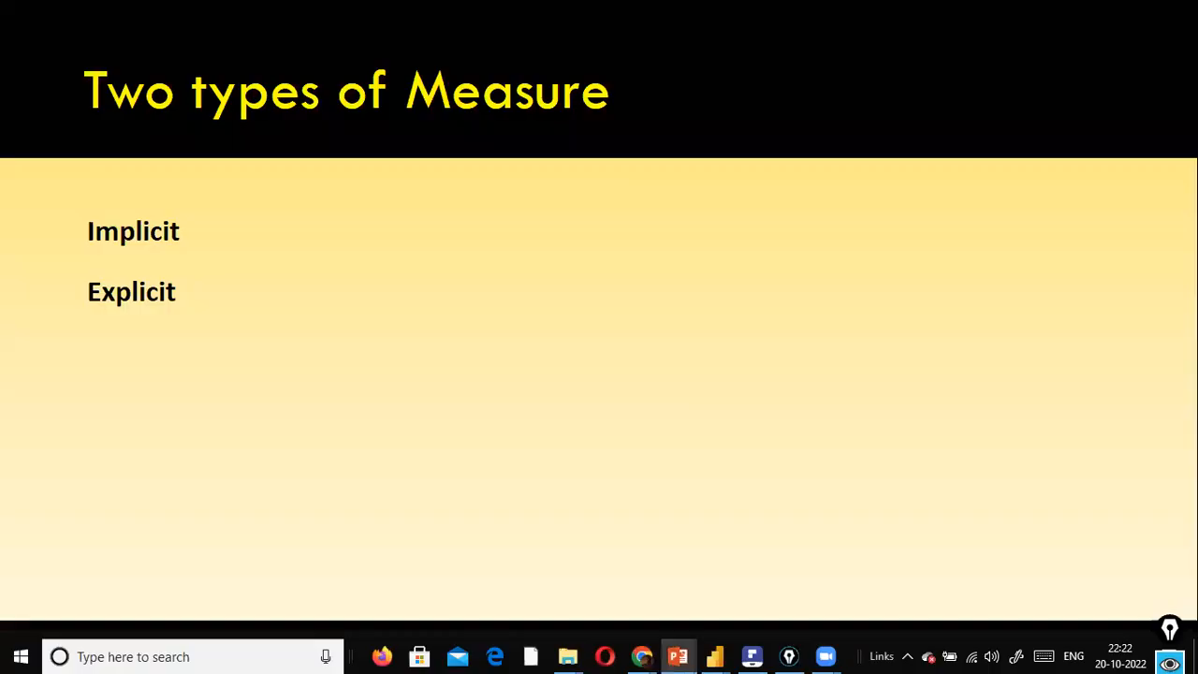
{"action": "key", "text": "Right"}
{"action": "key", "text": "Right"}
{"action": "key", "text": "Right"}
{"action": "key", "text": "Right"}
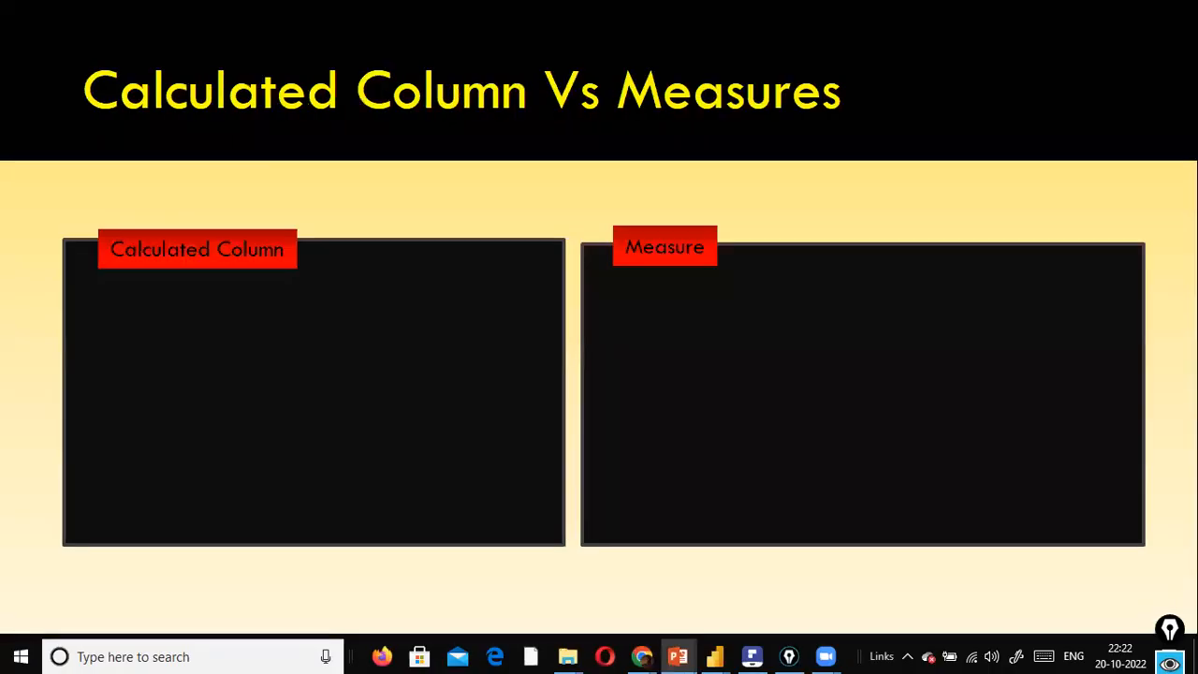
{"action": "key", "text": "Right"}
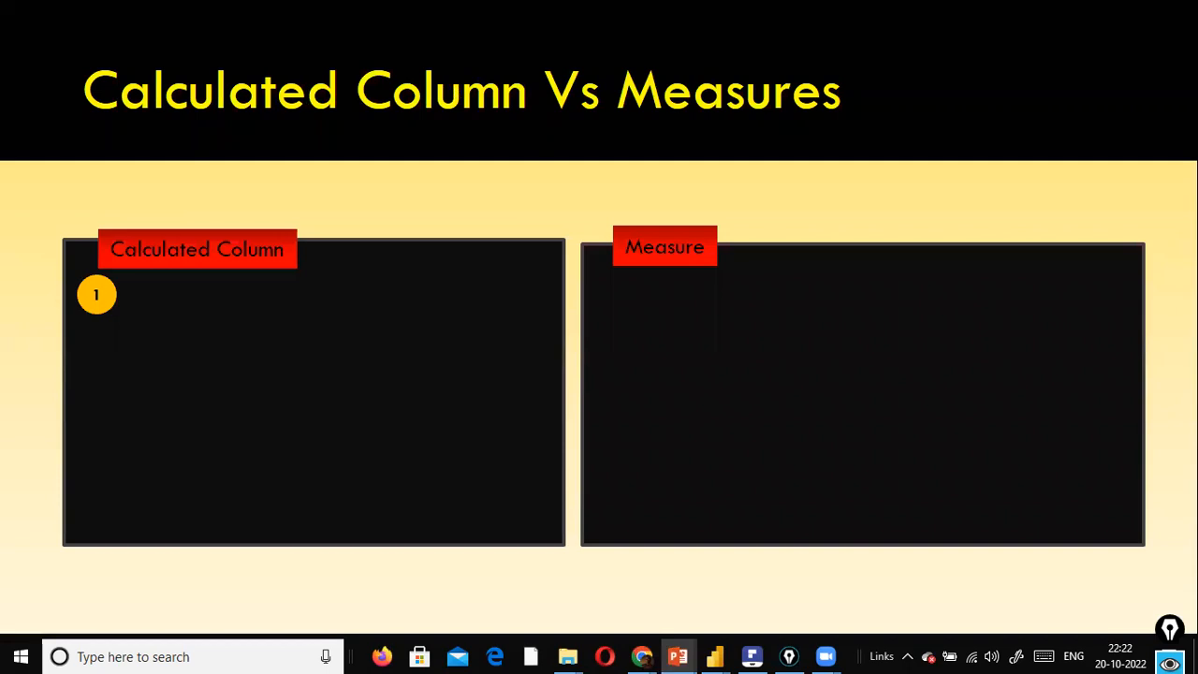
{"action": "key", "text": "Left"}
{"action": "key", "text": "Left"}
{"action": "key", "text": "Left"}
{"action": "key", "text": "Left"}
{"action": "key", "text": "Left"}
{"action": "key", "text": "Left"}
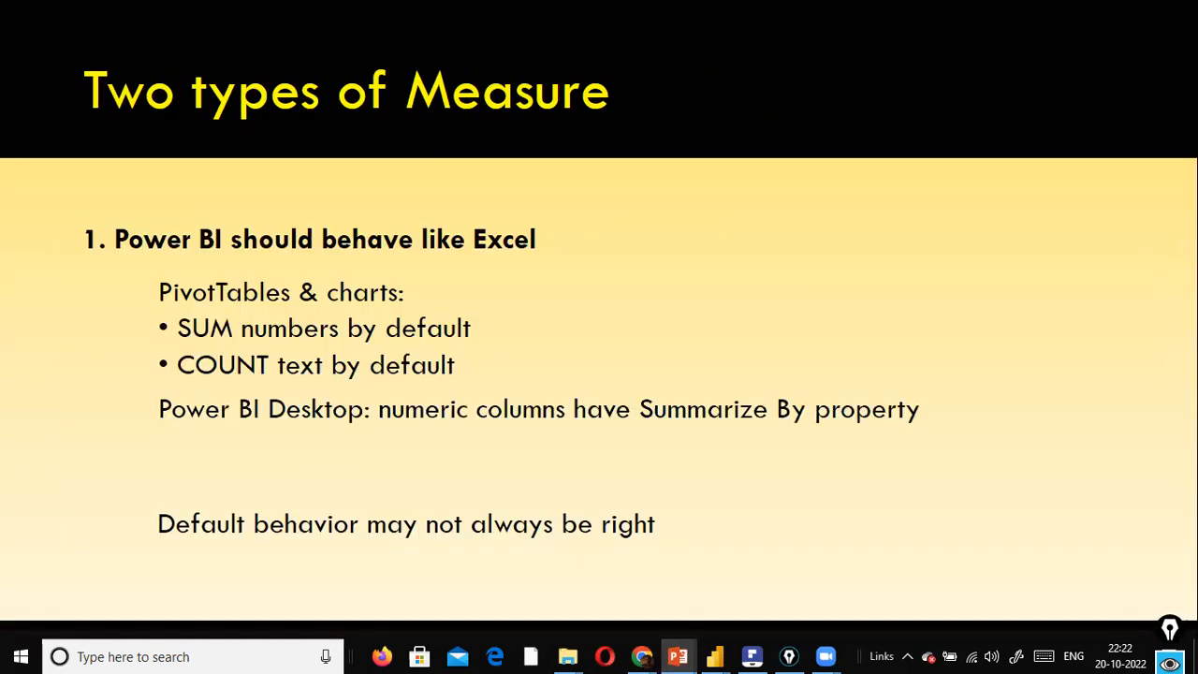
{"action": "key", "text": "Left"}
{"action": "key", "text": "Left"}
{"action": "key", "text": "Left"}
{"action": "key", "text": "Left"}
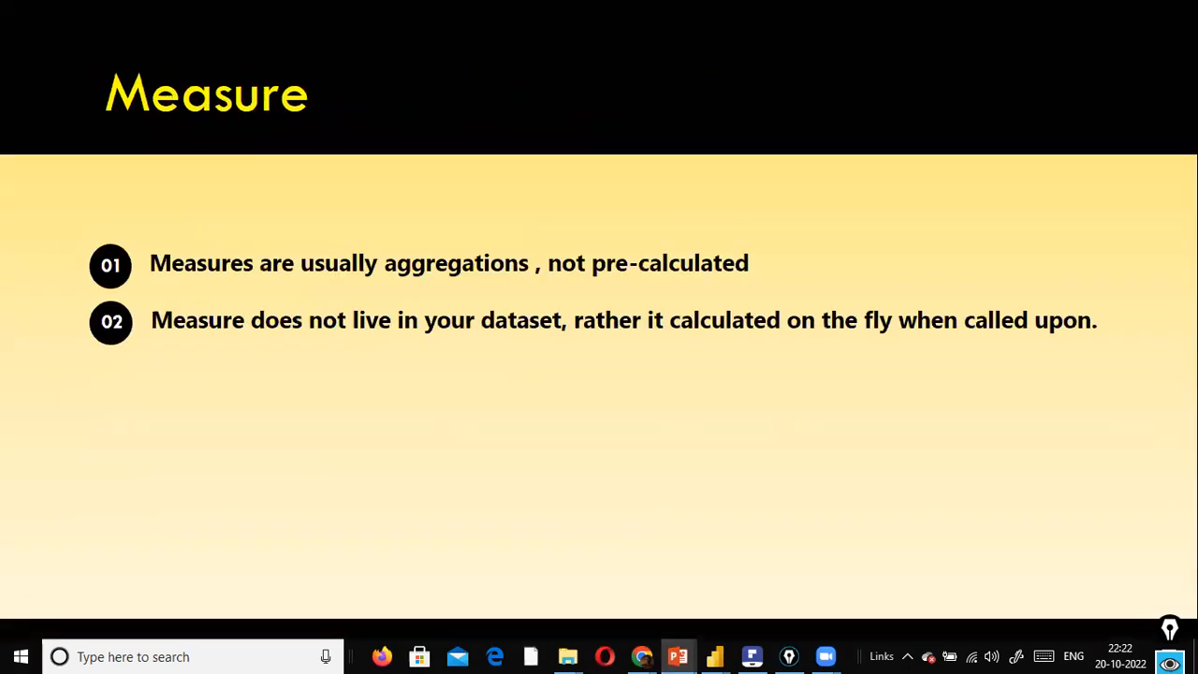
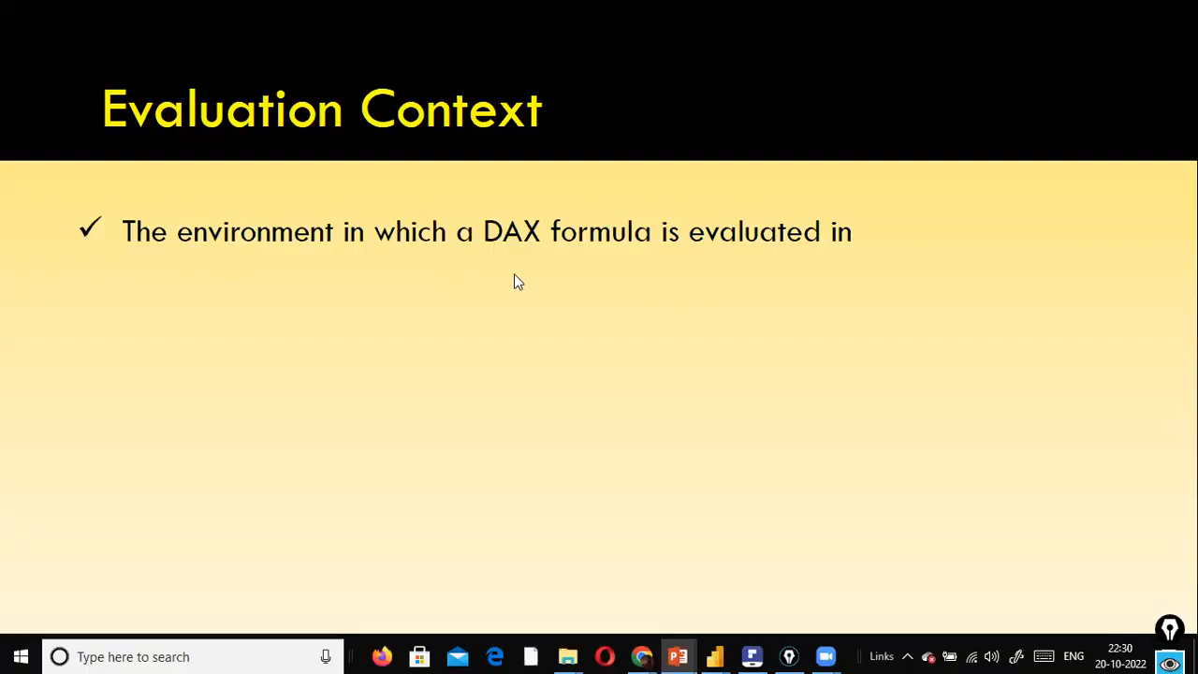
Switch to Power BI and add a compact table visual showing the Total Sales measure on Page 1.
{"action": "key", "text": "alt+Tab"}
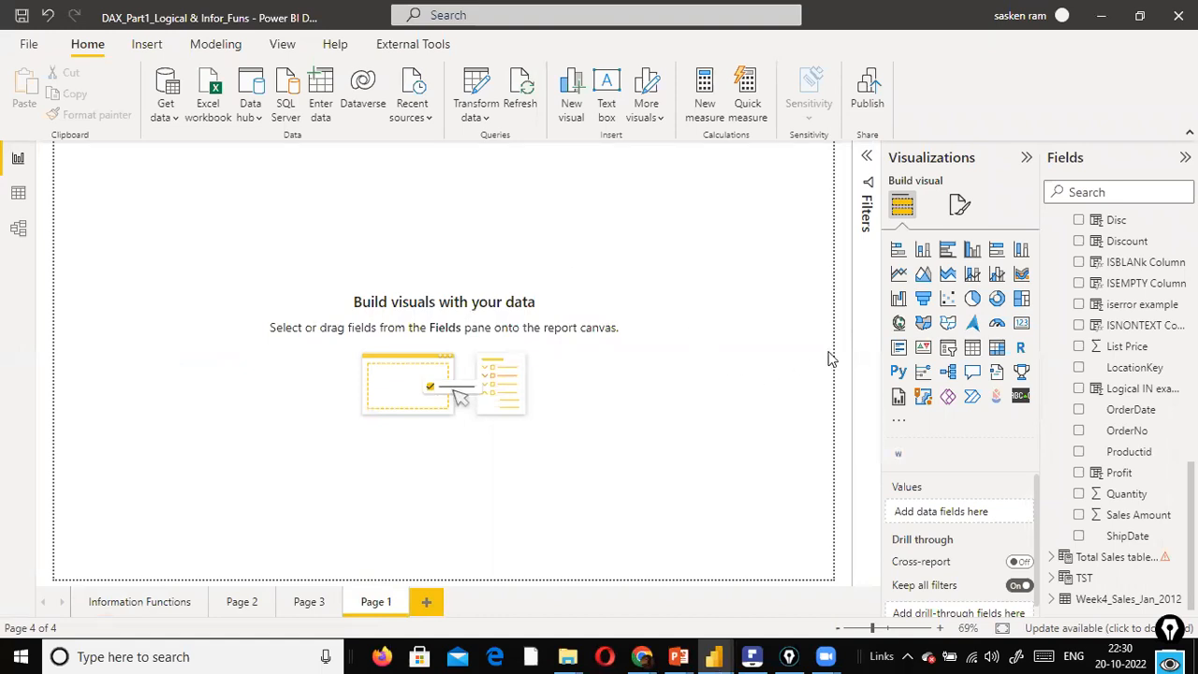
{"action": "left_click", "coordinate": [972, 347]}
{"action": "left_click_drag", "start_coordinate": [217, 259], "coordinate": [353, 387]}
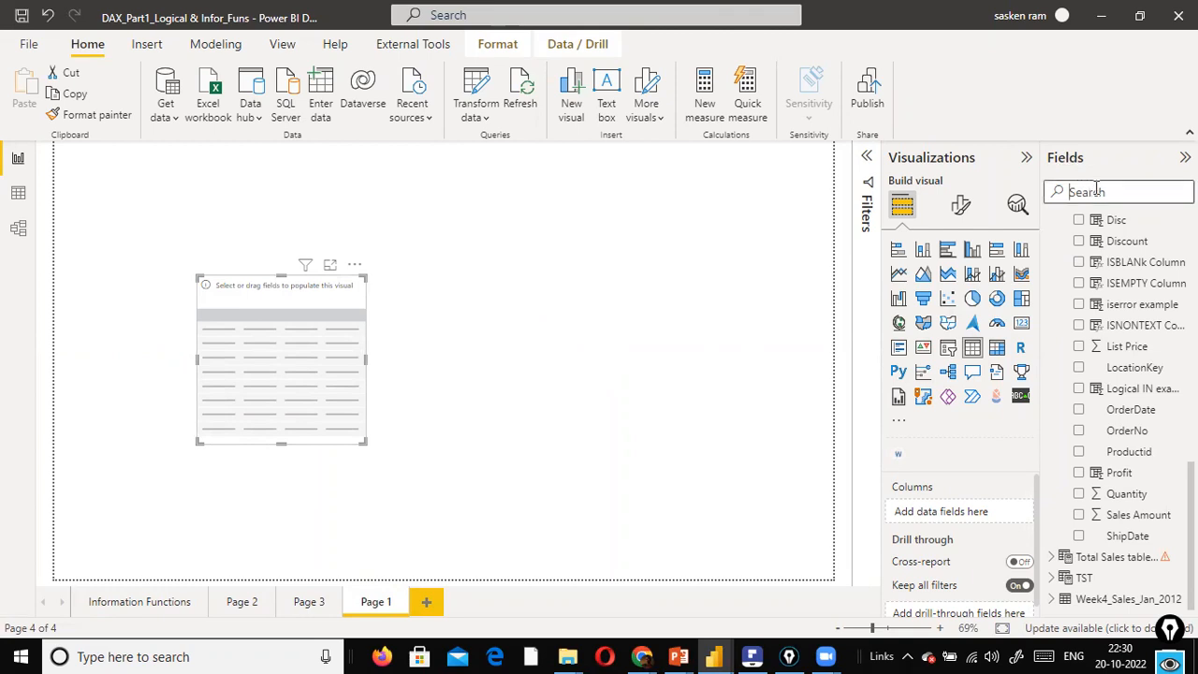
{"action": "type", "text": "total"}
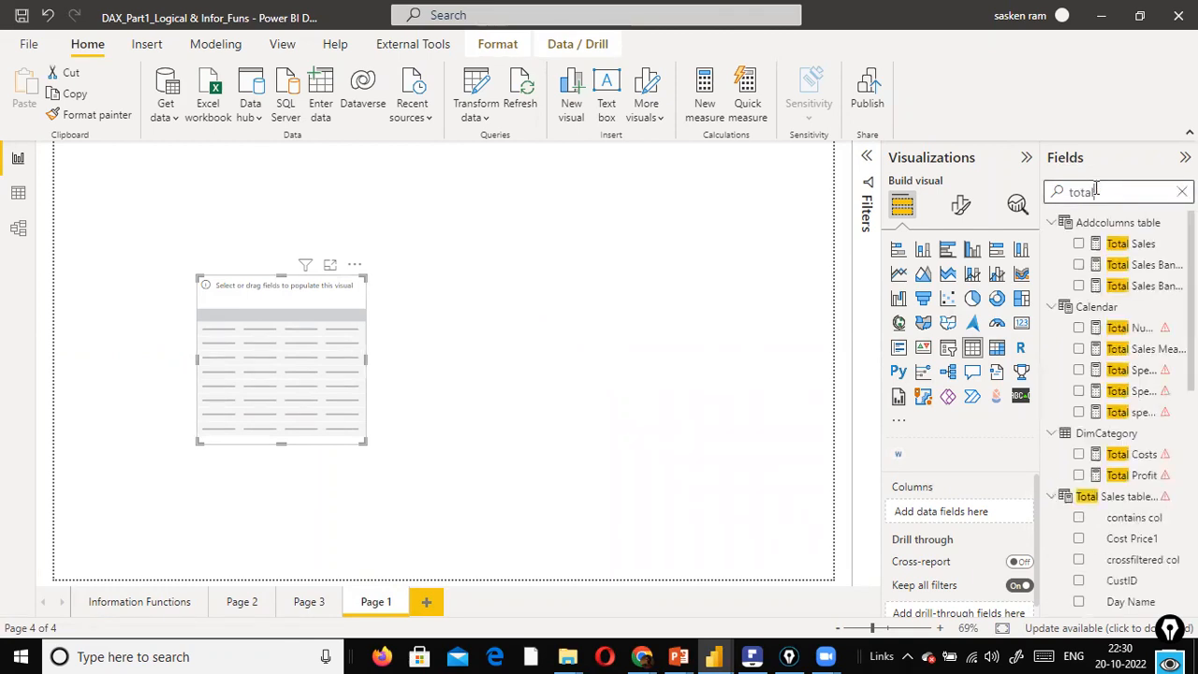
{"action": "left_click_drag", "start_coordinate": [1131, 243], "coordinate": [377, 363]}
{"action": "left_click_drag", "start_coordinate": [289, 442], "coordinate": [325, 417]}
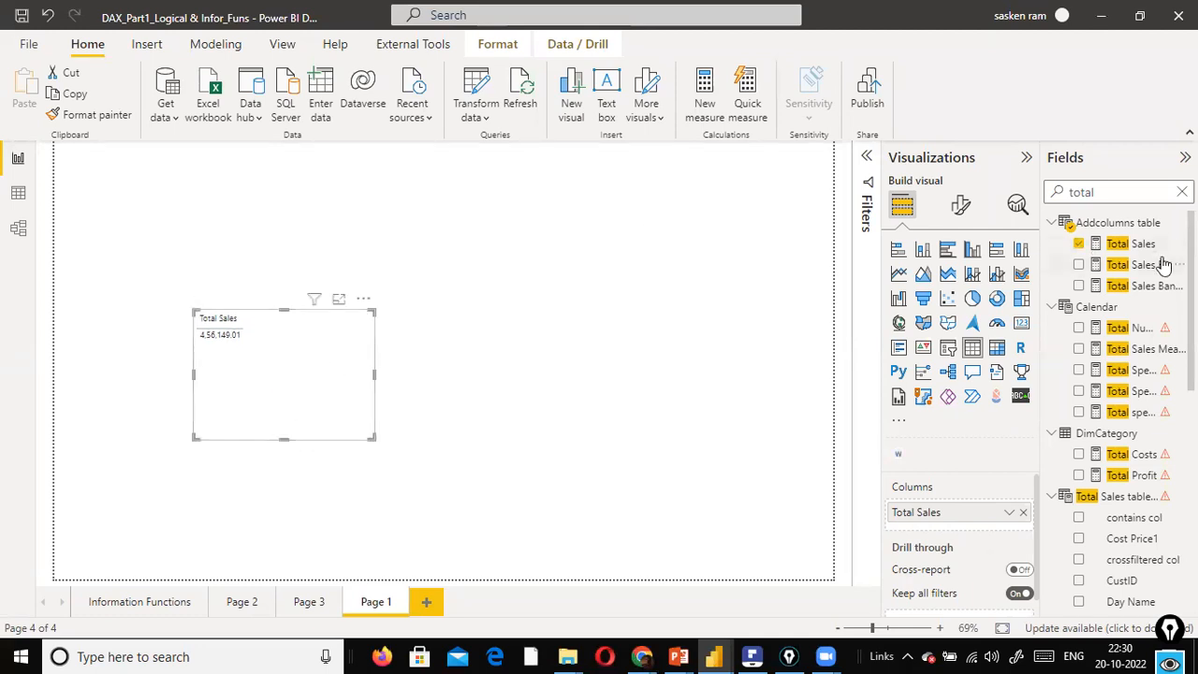
Show the Total Sales measure's formula and reduce the height of its table visual.
{"action": "left_click", "coordinate": [1137, 244]}
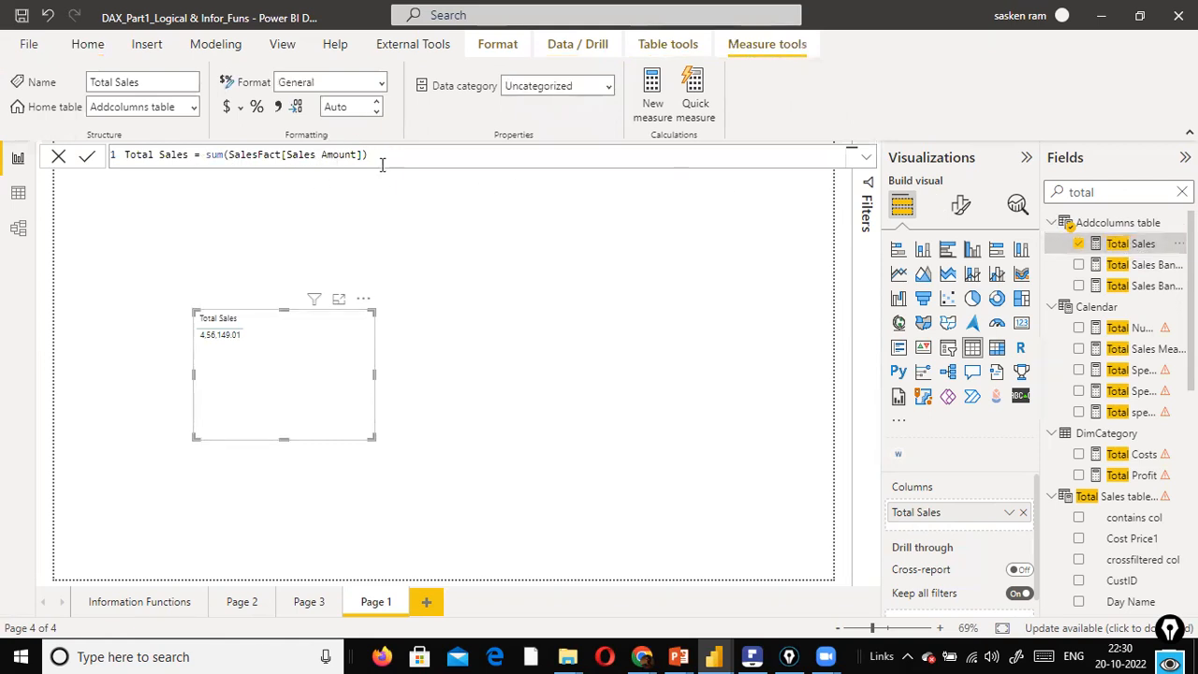
{"action": "left_click", "coordinate": [453, 267]}
{"action": "left_click", "coordinate": [296, 386]}
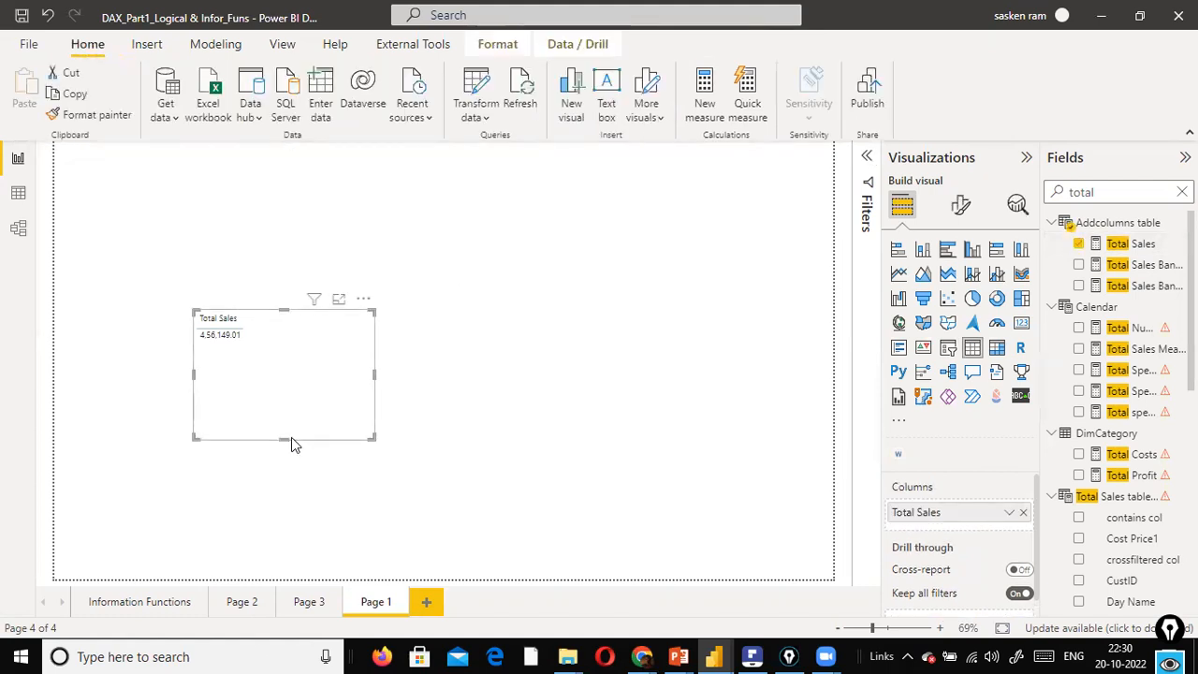
{"action": "left_click_drag", "start_coordinate": [279, 437], "coordinate": [276, 404]}
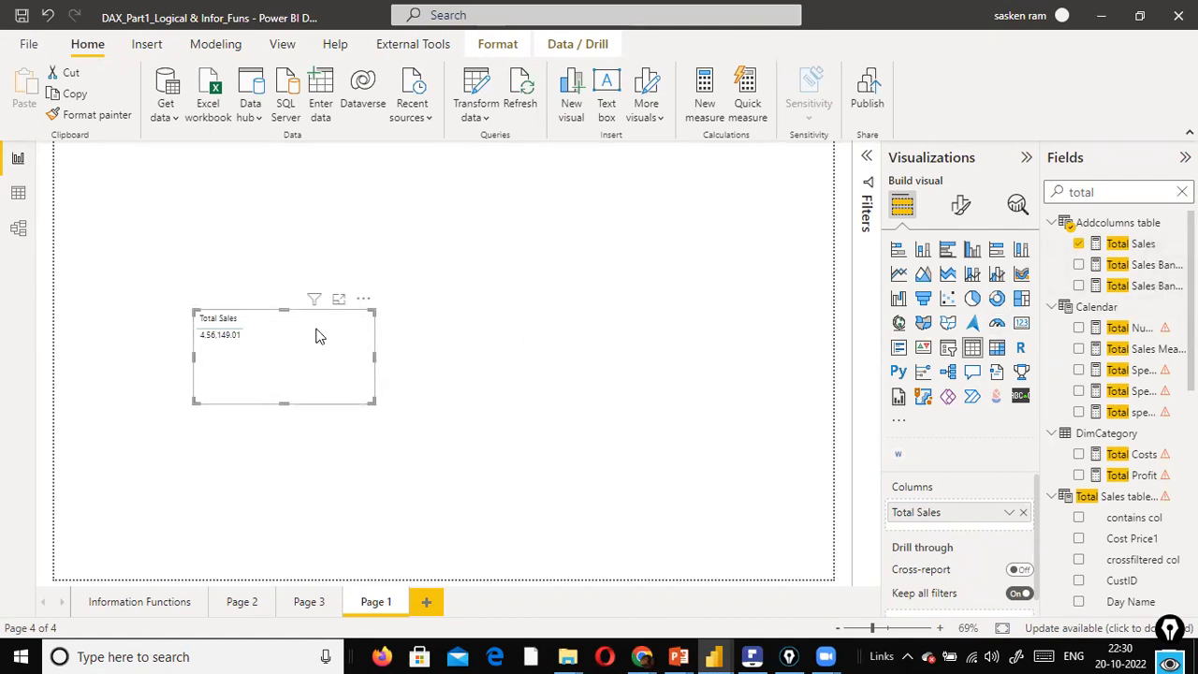
Examine the Sales Amount rows of the SalesFact table in the data view and return to the Total Sales table in the report.
{"action": "left_click", "coordinate": [270, 233]}
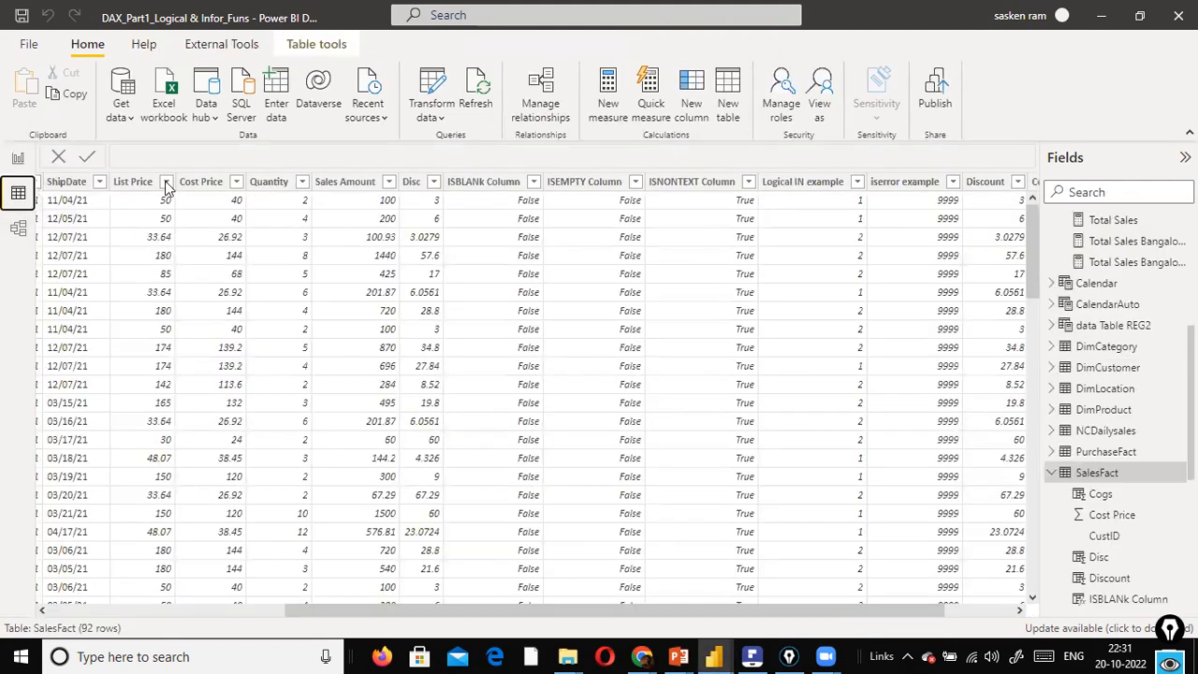
{"action": "scroll", "coordinate": [370, 215], "scroll_direction": "down", "scroll_amount": 1}
{"action": "scroll", "coordinate": [369, 215], "scroll_direction": "down", "scroll_amount": 20}
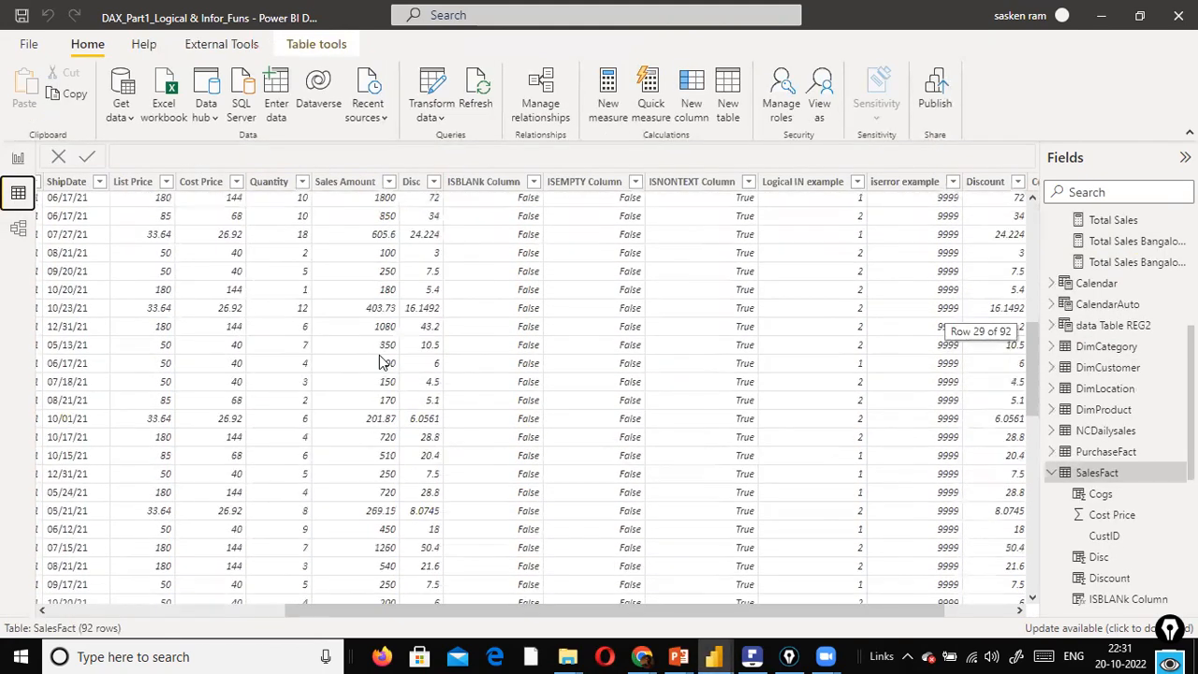
{"action": "left_click", "coordinate": [19, 159]}
{"action": "left_click", "coordinate": [290, 348]}
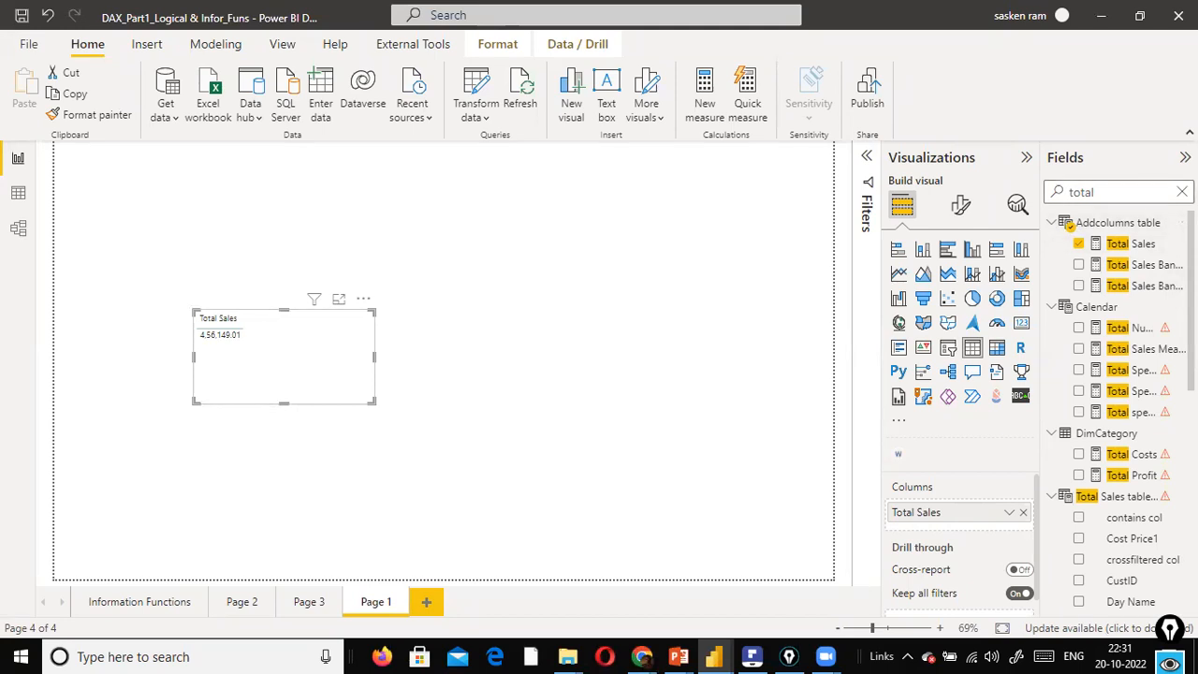
Clear the field search, add Location Name from DimLocation to the Total Sales table, and place it as the first column.
{"action": "left_click", "coordinate": [1182, 192]}
{"action": "scroll", "coordinate": [1123, 393], "scroll_direction": "down", "scroll_amount": 5}
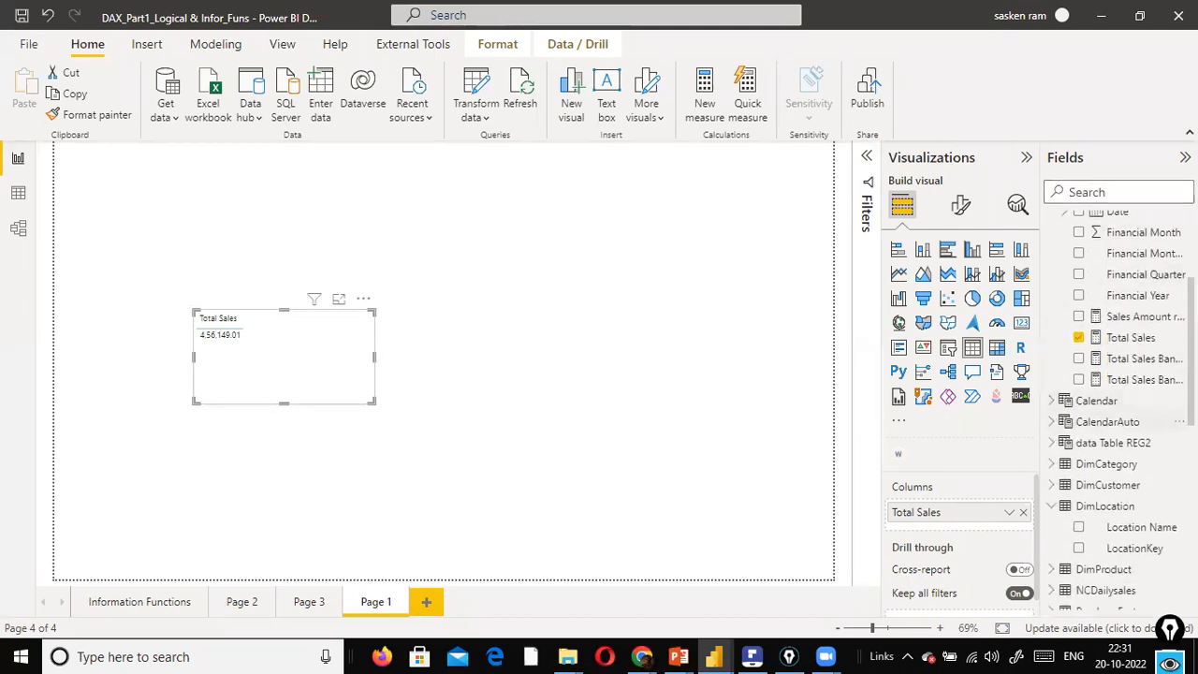
{"action": "scroll", "coordinate": [1122, 421], "scroll_direction": "down", "scroll_amount": 1}
{"action": "left_click_drag", "start_coordinate": [926, 418], "coordinate": [319, 354]}
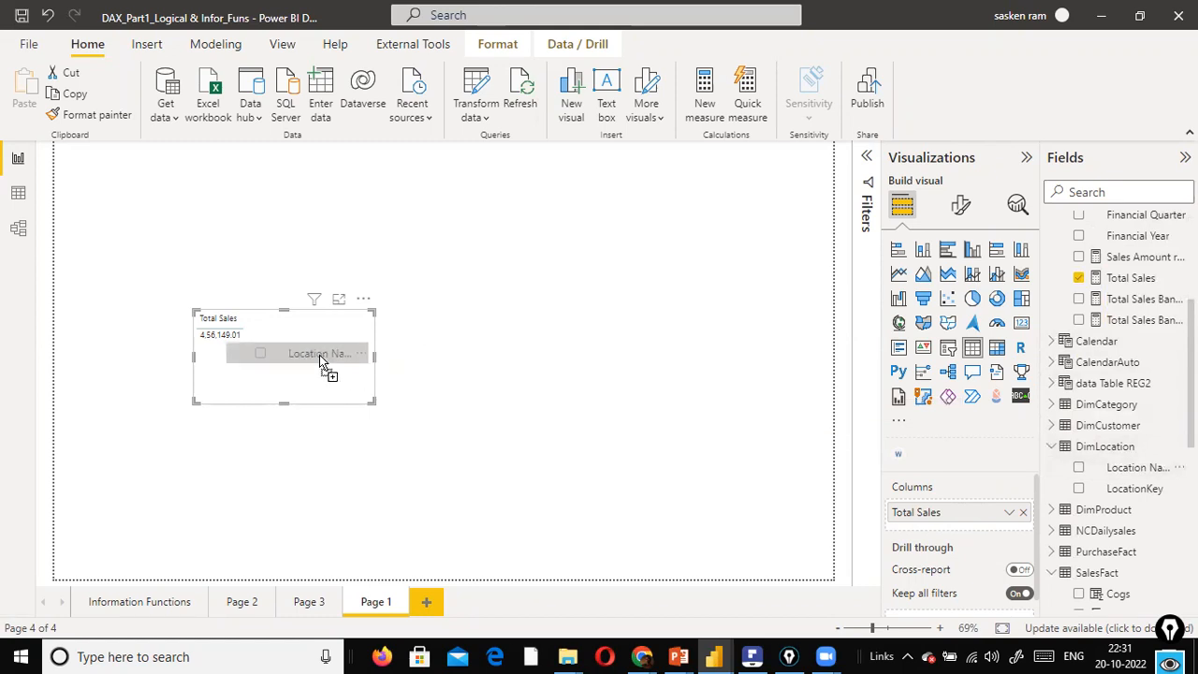
{"action": "left_click_drag", "start_coordinate": [319, 354], "coordinate": [319, 353]}
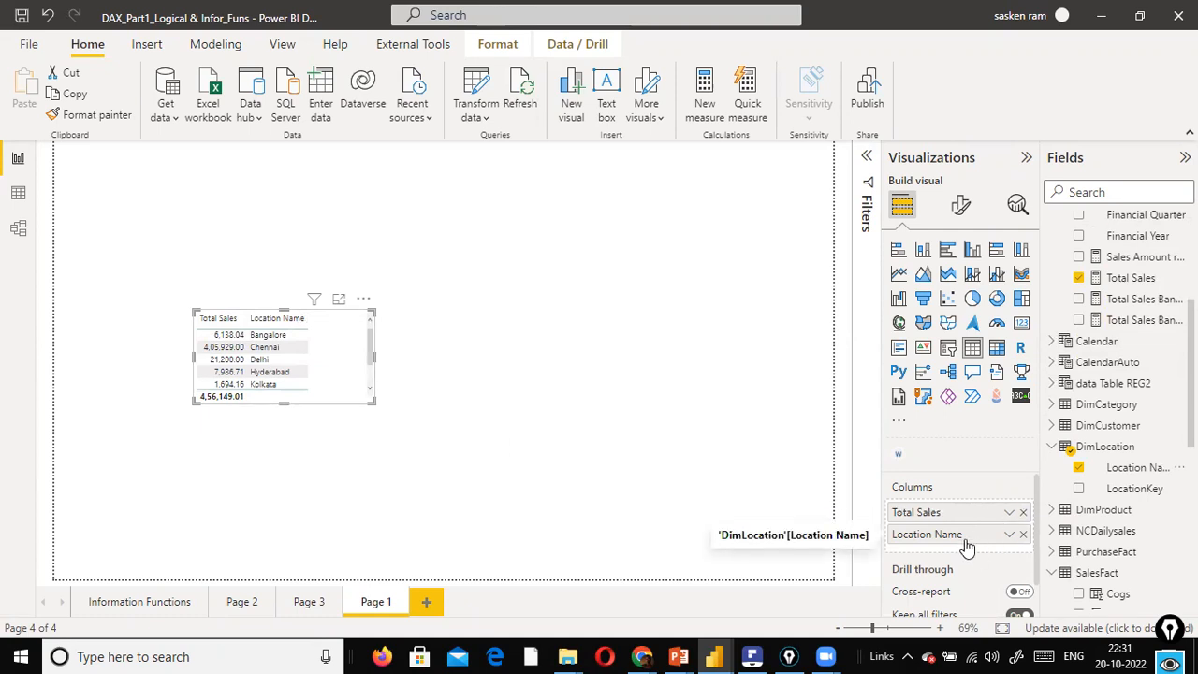
{"action": "left_click_drag", "start_coordinate": [965, 543], "coordinate": [964, 513]}
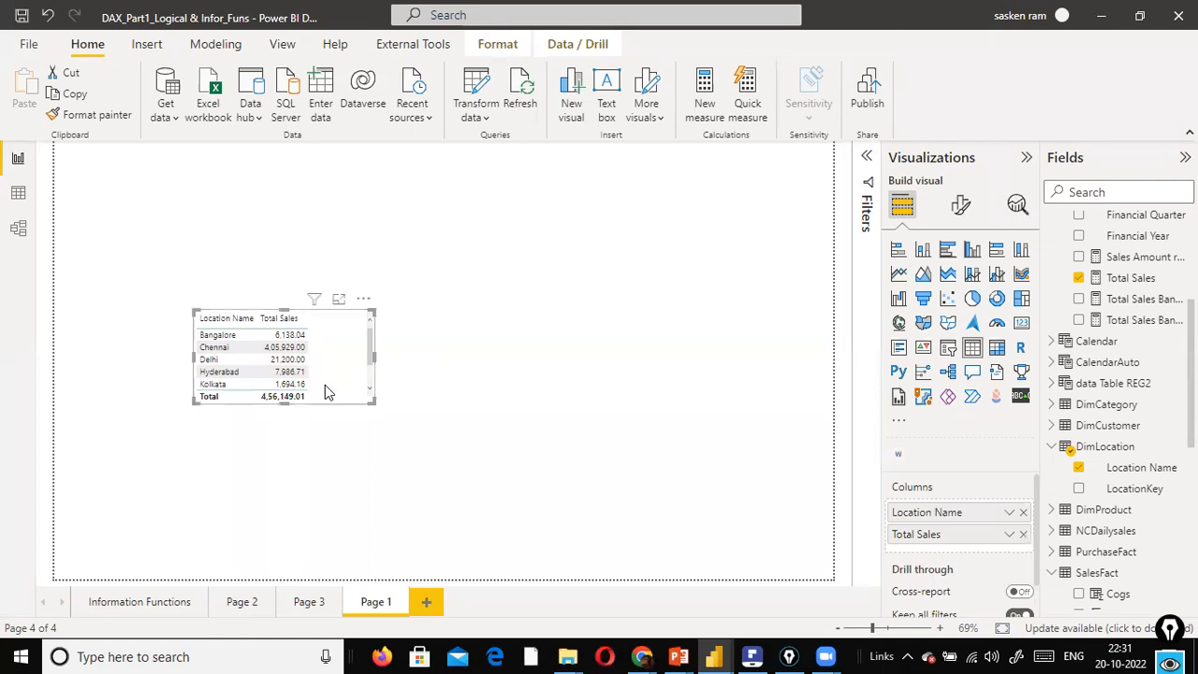
Duplicate the location table beside the original and remove Location Name from the copy.
{"action": "key", "text": "ctrl+c"}
{"action": "key", "text": "ctrl+v"}
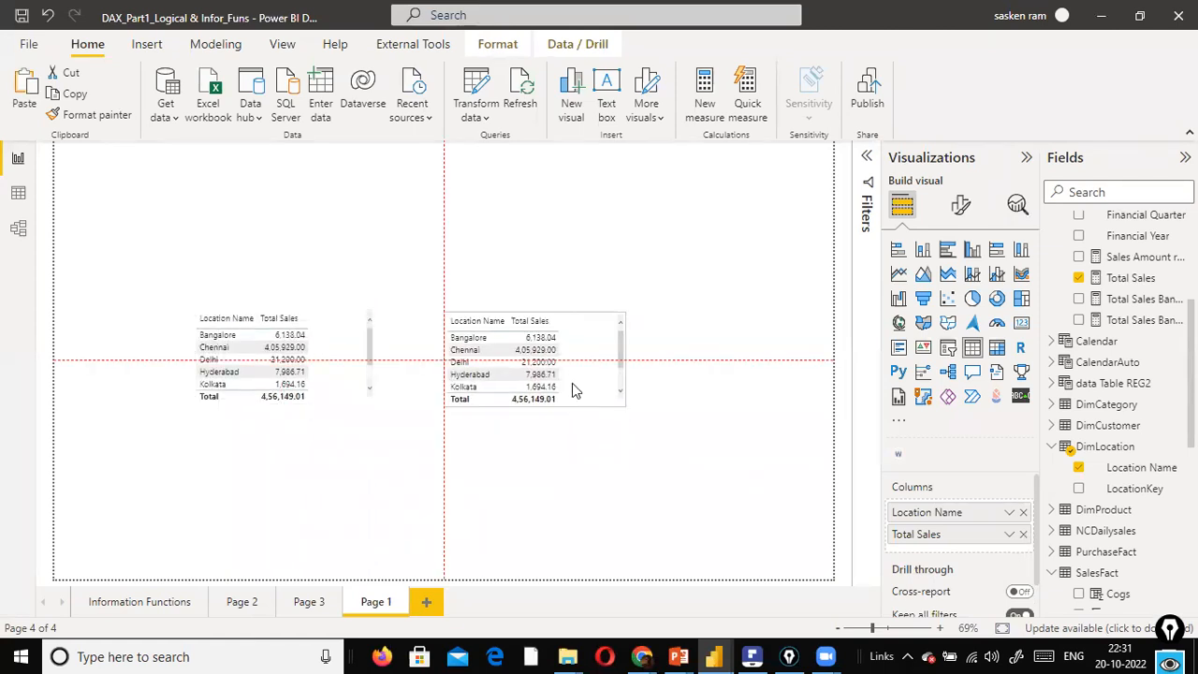
{"action": "left_click", "coordinate": [1023, 511]}
{"action": "left_click", "coordinate": [658, 515]}
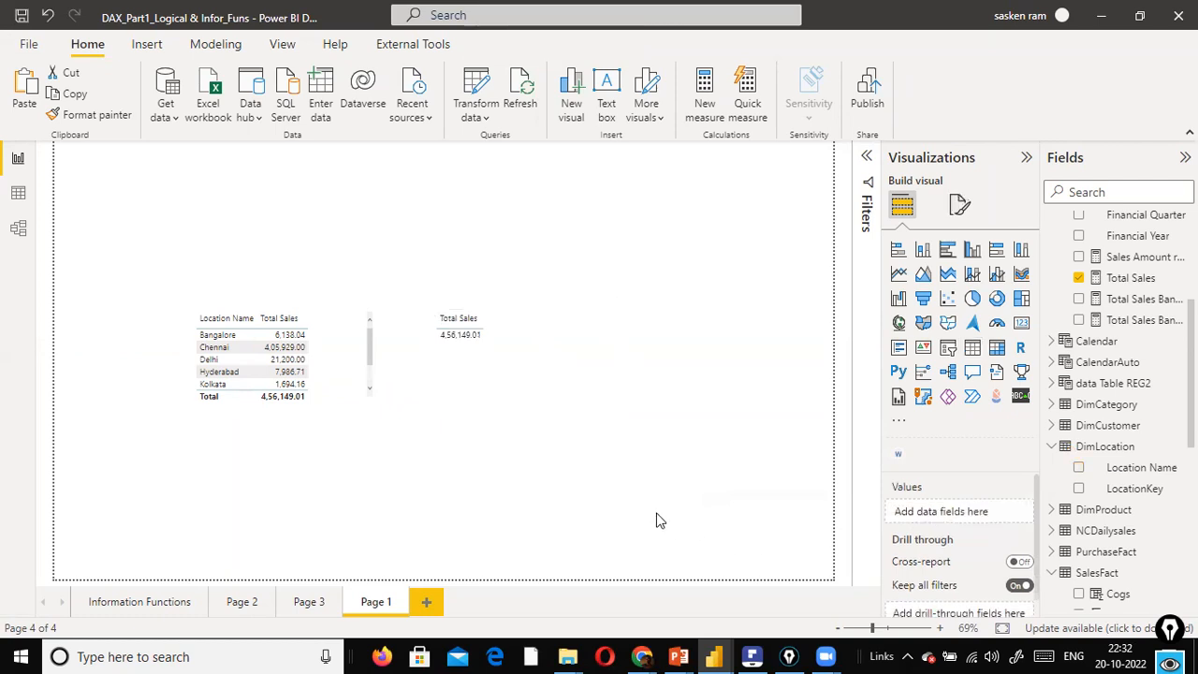
Compare the Total Sales by Location Name table with the table that has only Total Sales.
{"action": "left_click", "coordinate": [526, 382]}
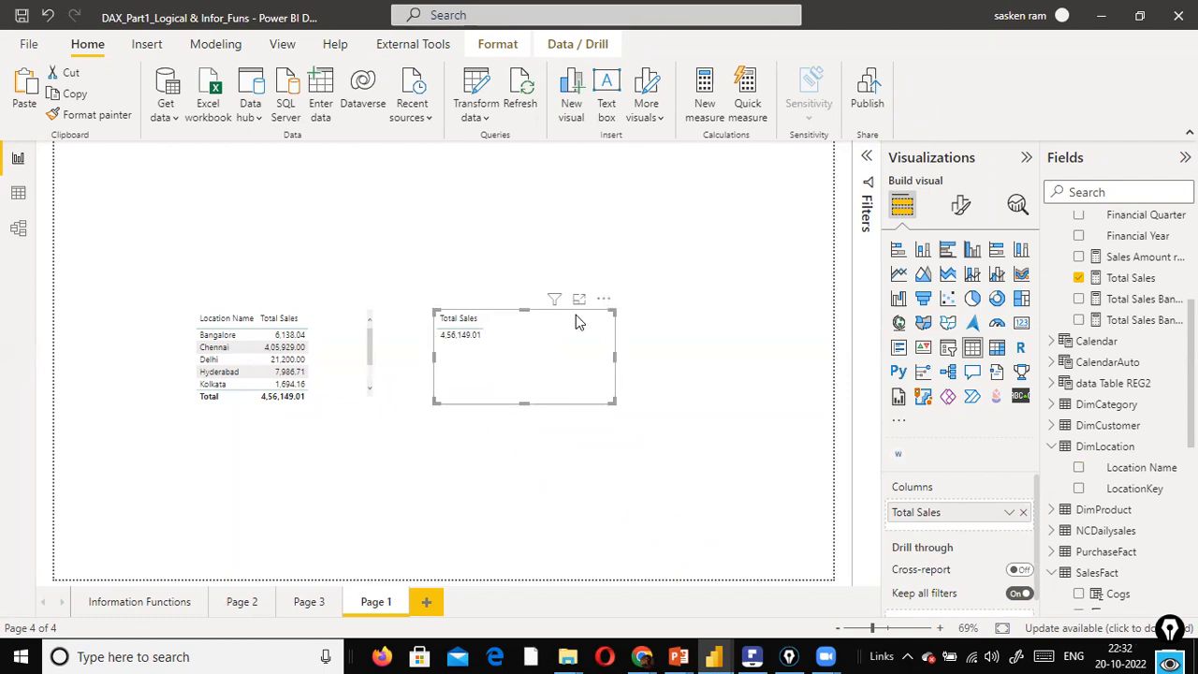
{"action": "left_click", "coordinate": [362, 400]}
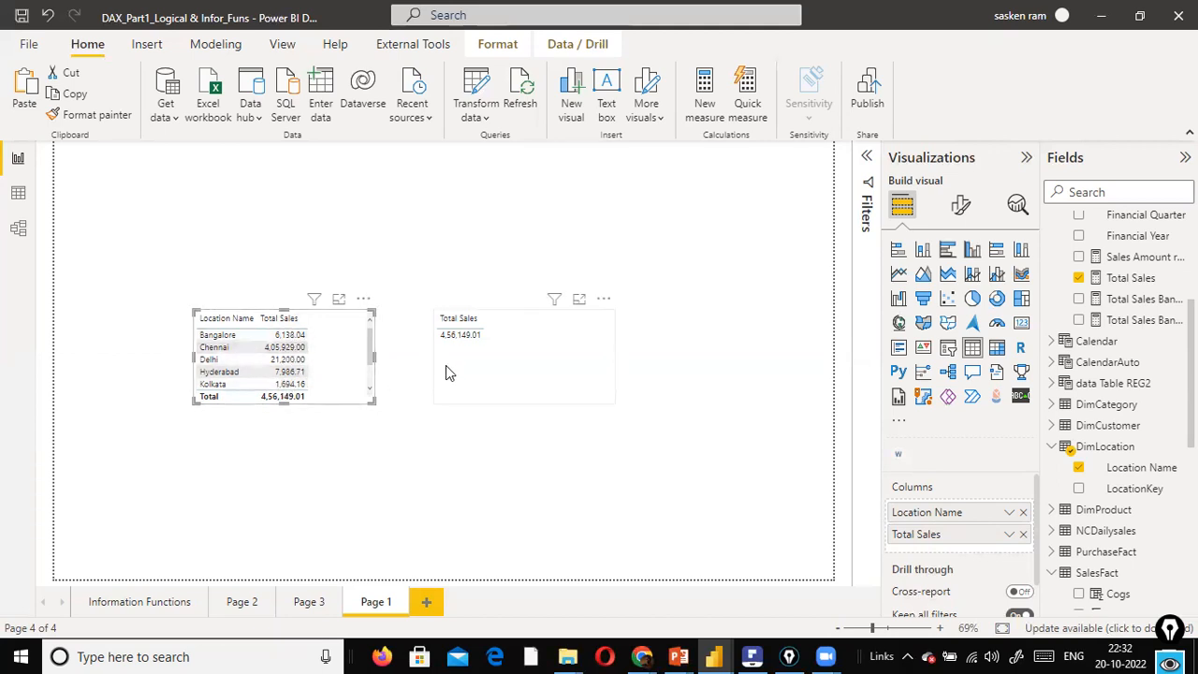
{"action": "left_click", "coordinate": [301, 421]}
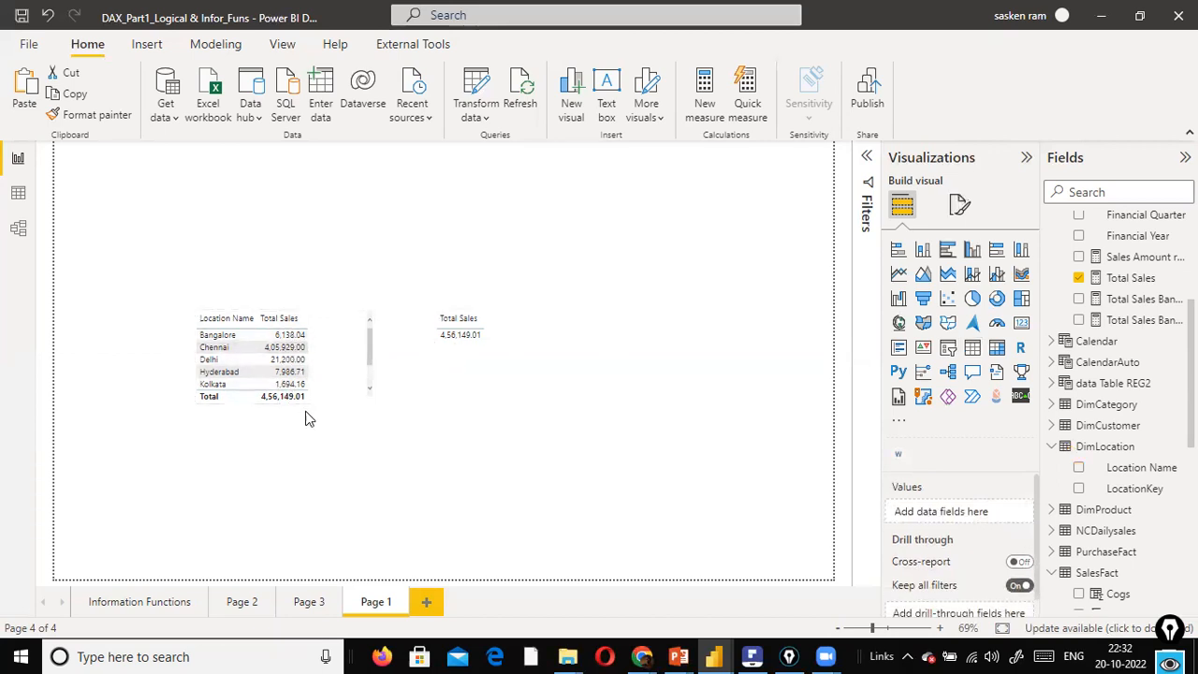
{"action": "left_click", "coordinate": [323, 393]}
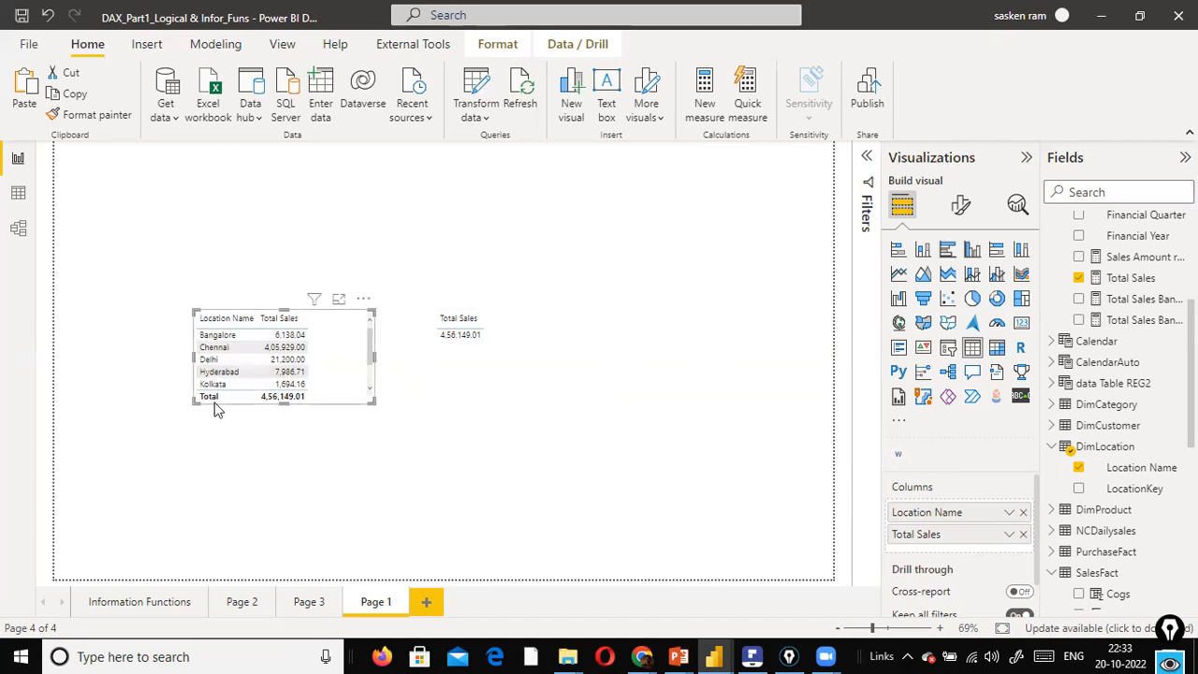
{"action": "left_click", "coordinate": [458, 349]}
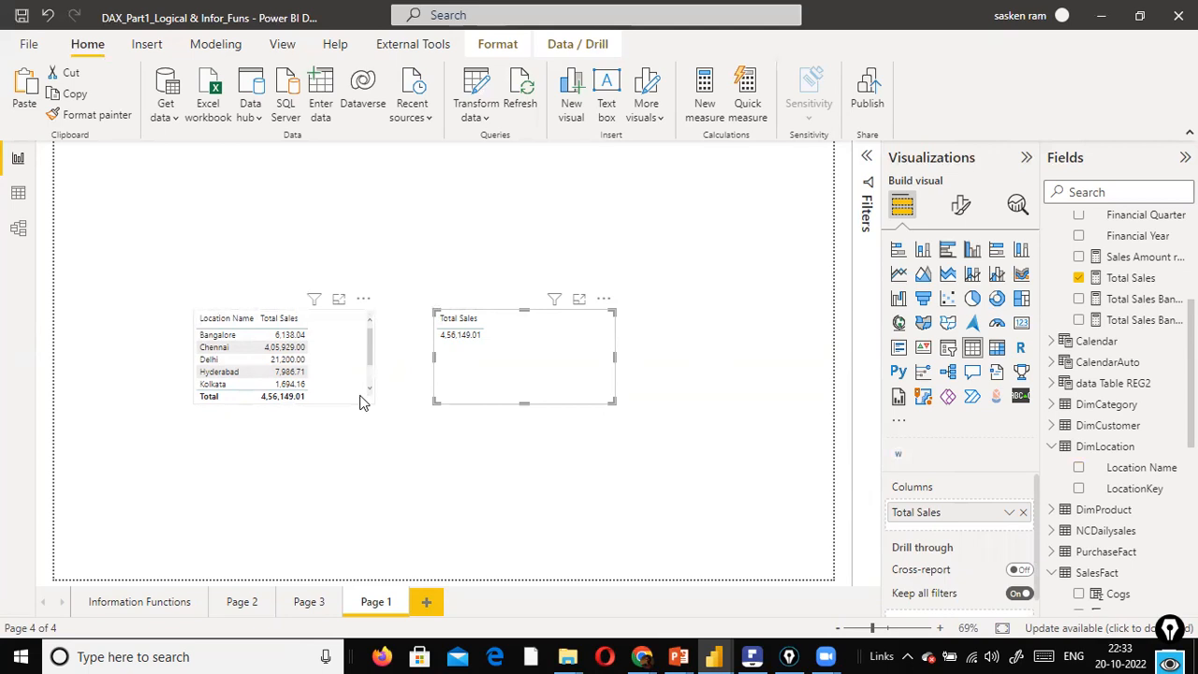
{"action": "left_click", "coordinate": [367, 394]}
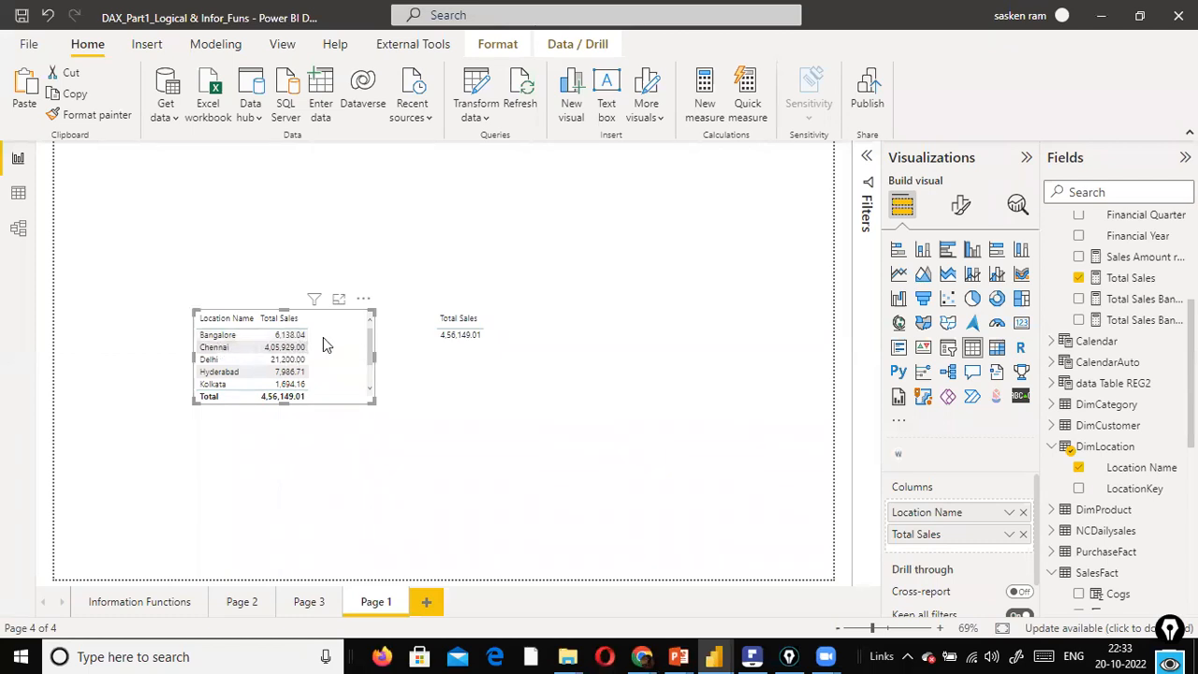
Review the formula of the Total Sales measure used in the copied table, then reselect that table.
{"action": "left_click", "coordinate": [477, 398]}
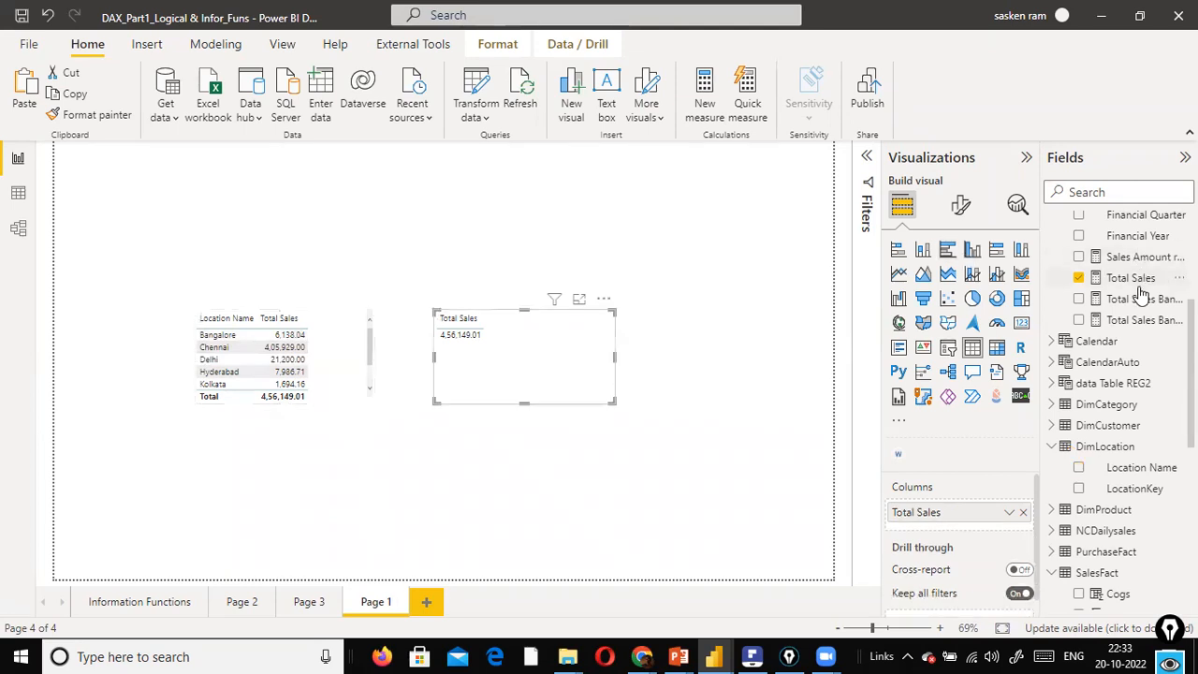
{"action": "left_click", "coordinate": [1134, 281]}
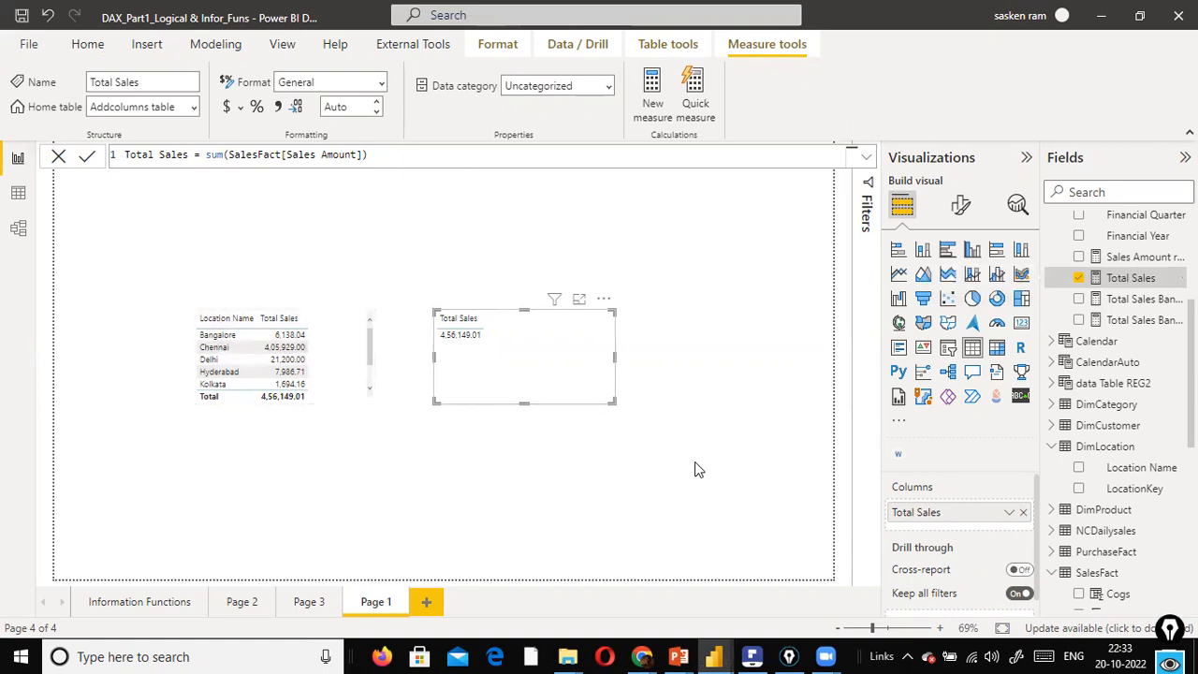
{"action": "left_click", "coordinate": [665, 452]}
{"action": "left_click", "coordinate": [518, 364]}
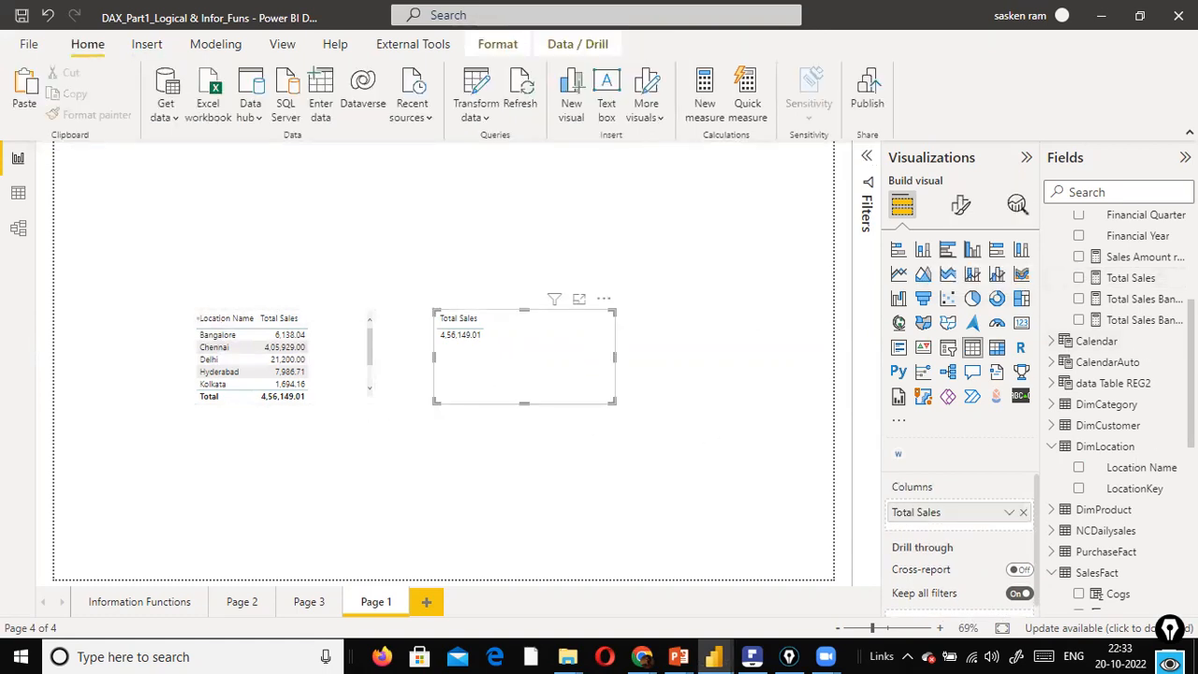
Search the fields for category, add Category from DimCategory to the copied table, and place it before Total Sales.
{"action": "scroll", "coordinate": [1160, 496], "scroll_direction": "down", "scroll_amount": 3}
{"action": "scroll", "coordinate": [1160, 498], "scroll_direction": "down", "scroll_amount": 3}
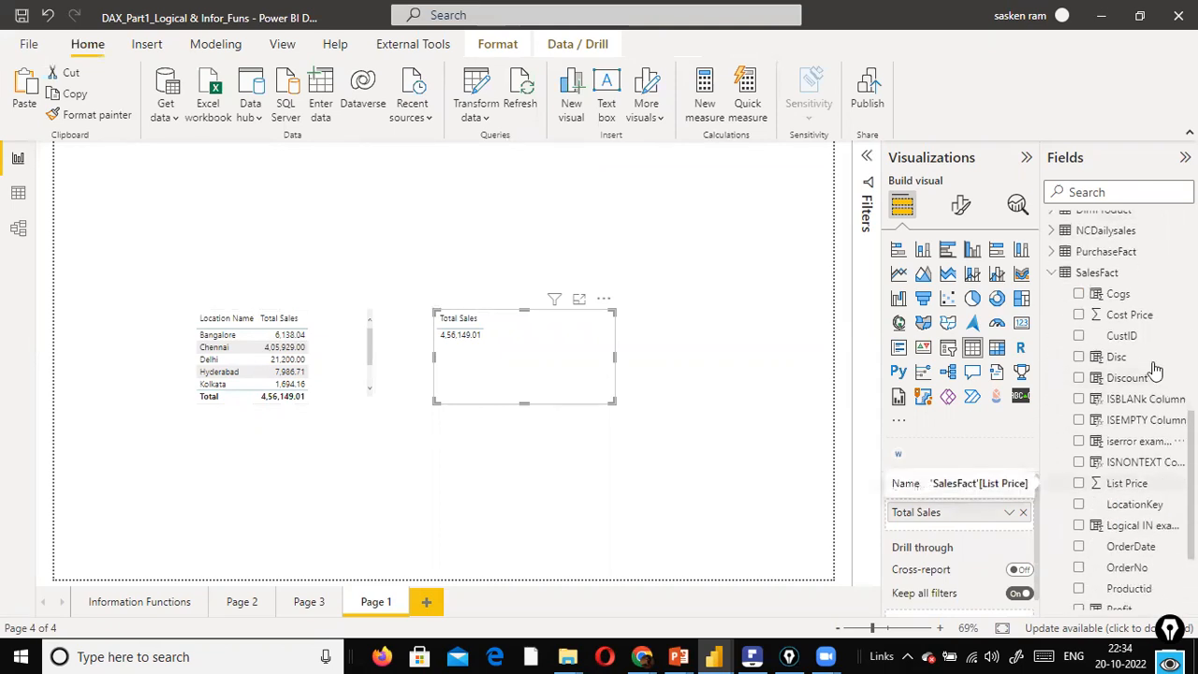
{"action": "left_click", "coordinate": [1142, 193]}
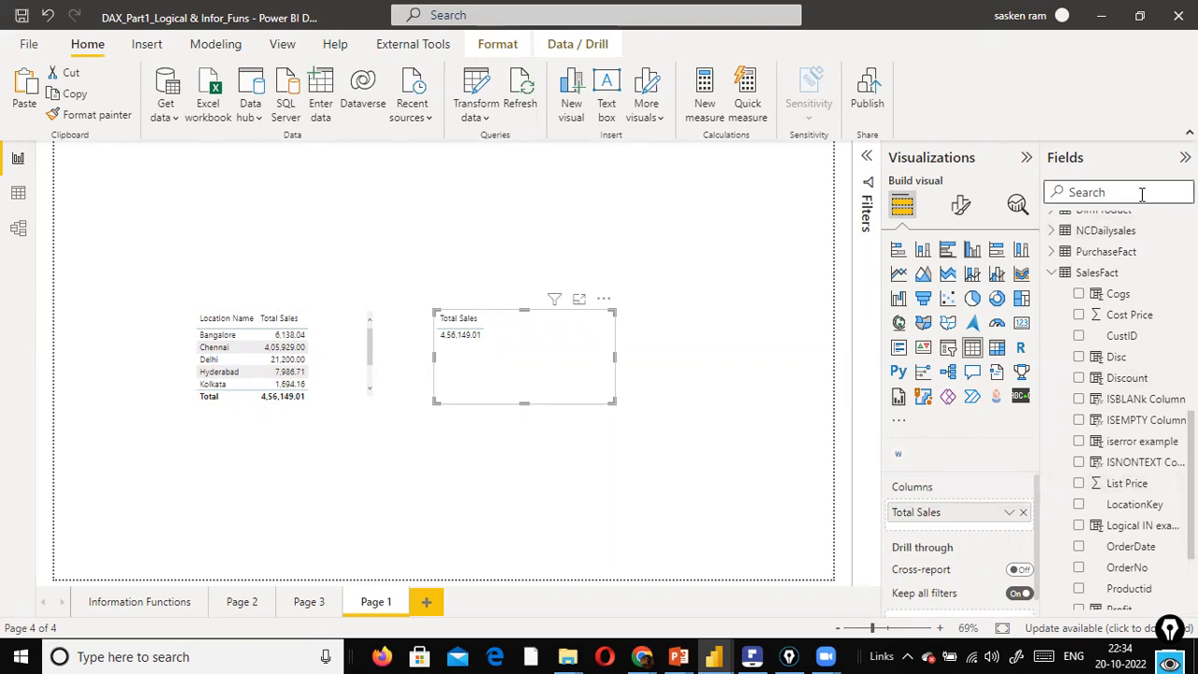
{"action": "type", "text": "da"}
{"action": "key", "text": "BackSpace"}
{"action": "key", "text": "BackSpace"}
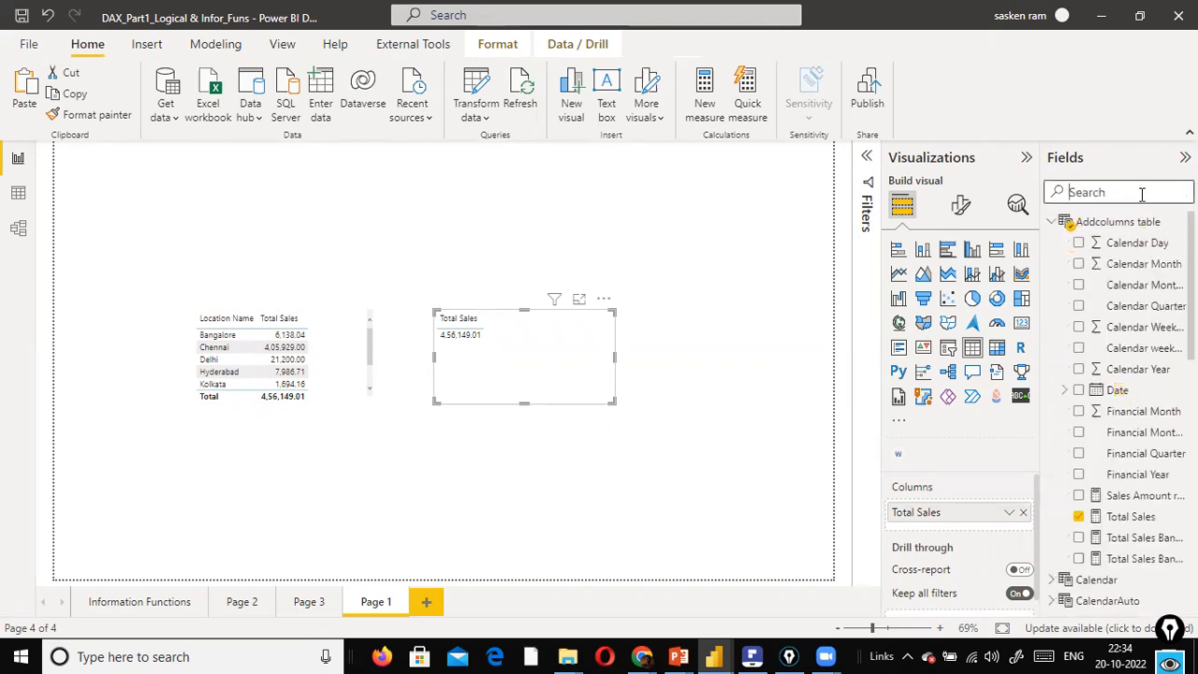
{"action": "type", "text": "category"}
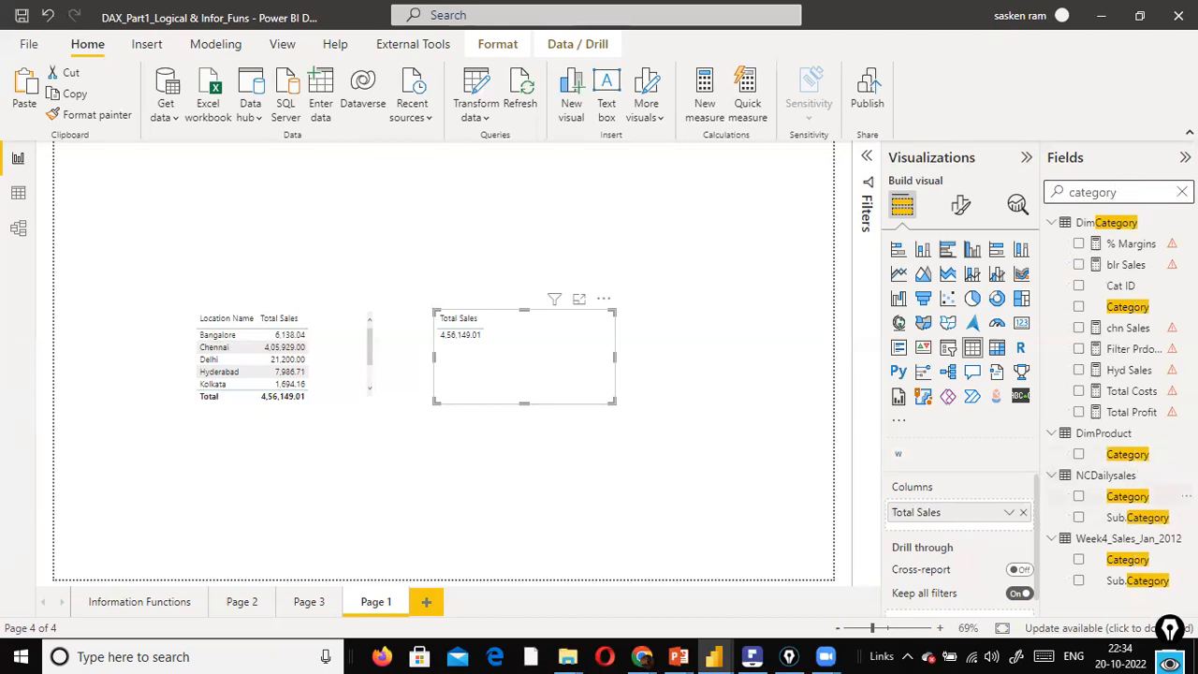
{"action": "left_click_drag", "start_coordinate": [1122, 318], "coordinate": [529, 360]}
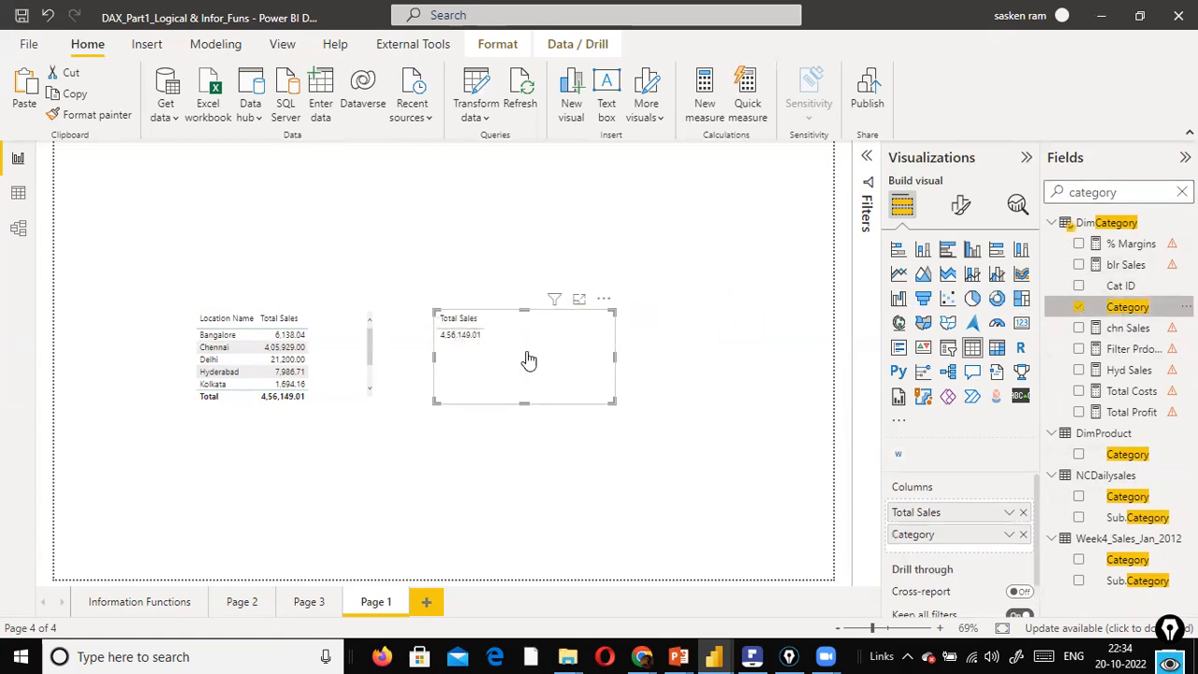
{"action": "left_click_drag", "start_coordinate": [946, 544], "coordinate": [944, 510]}
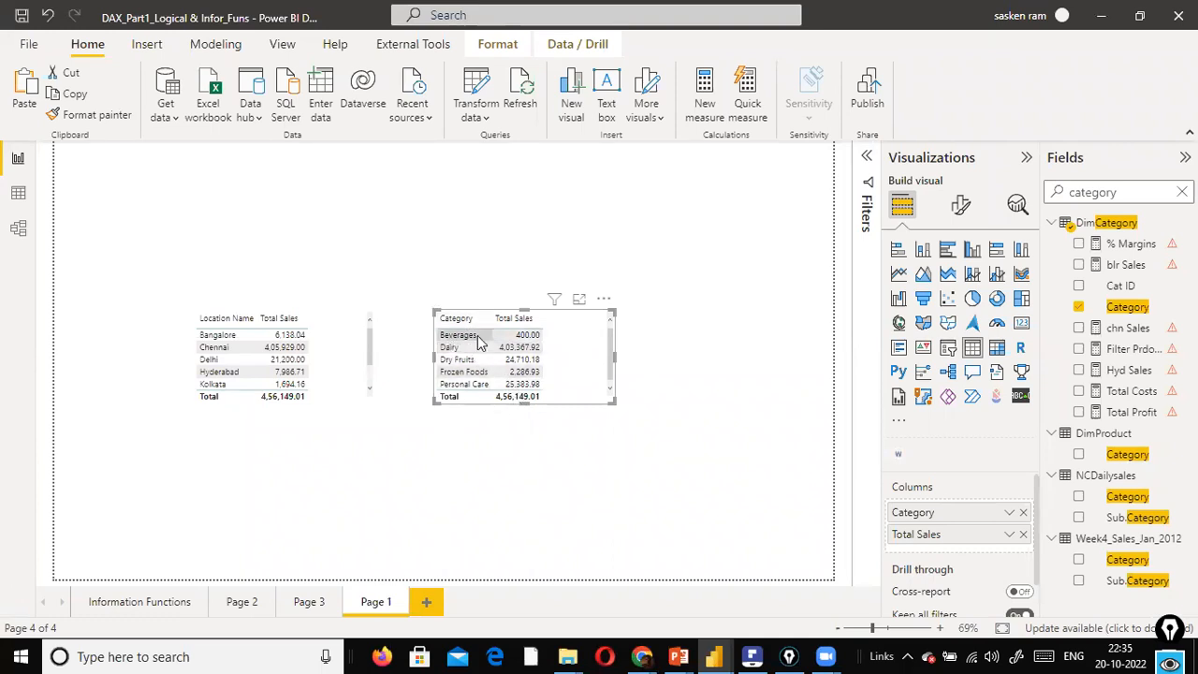
Open the model view and examine the relationships linking DimLocation and DimProduct to SalesFact.
{"action": "left_click", "coordinate": [704, 399]}
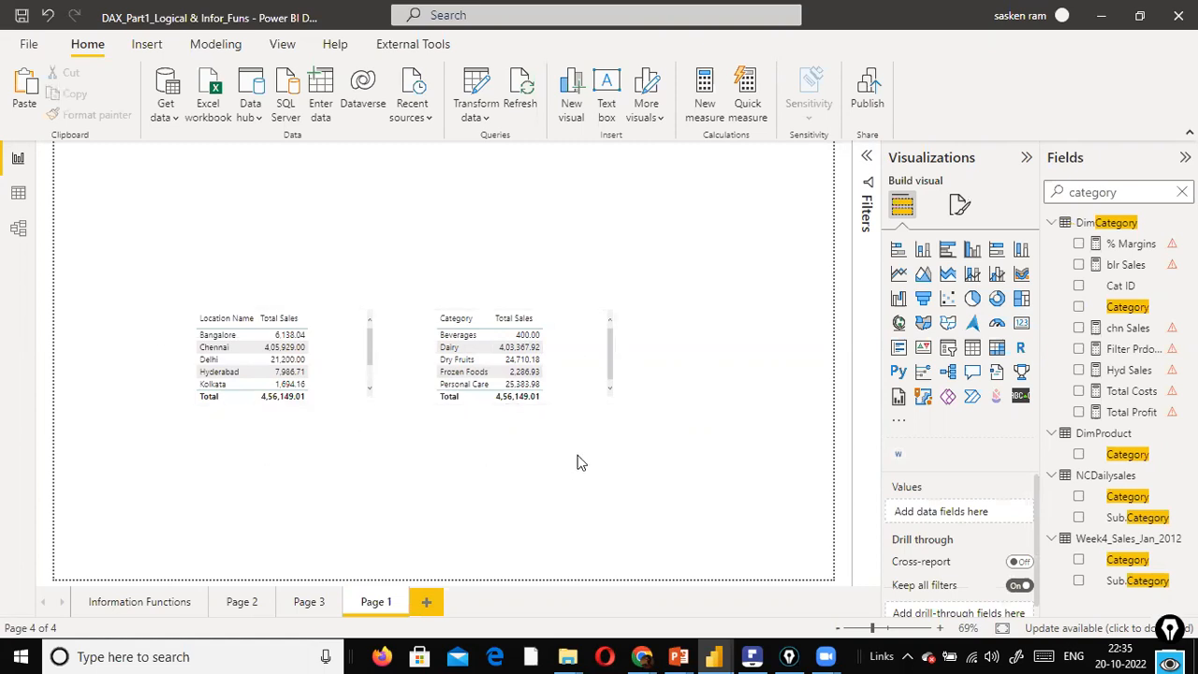
{"action": "left_click", "coordinate": [18, 234]}
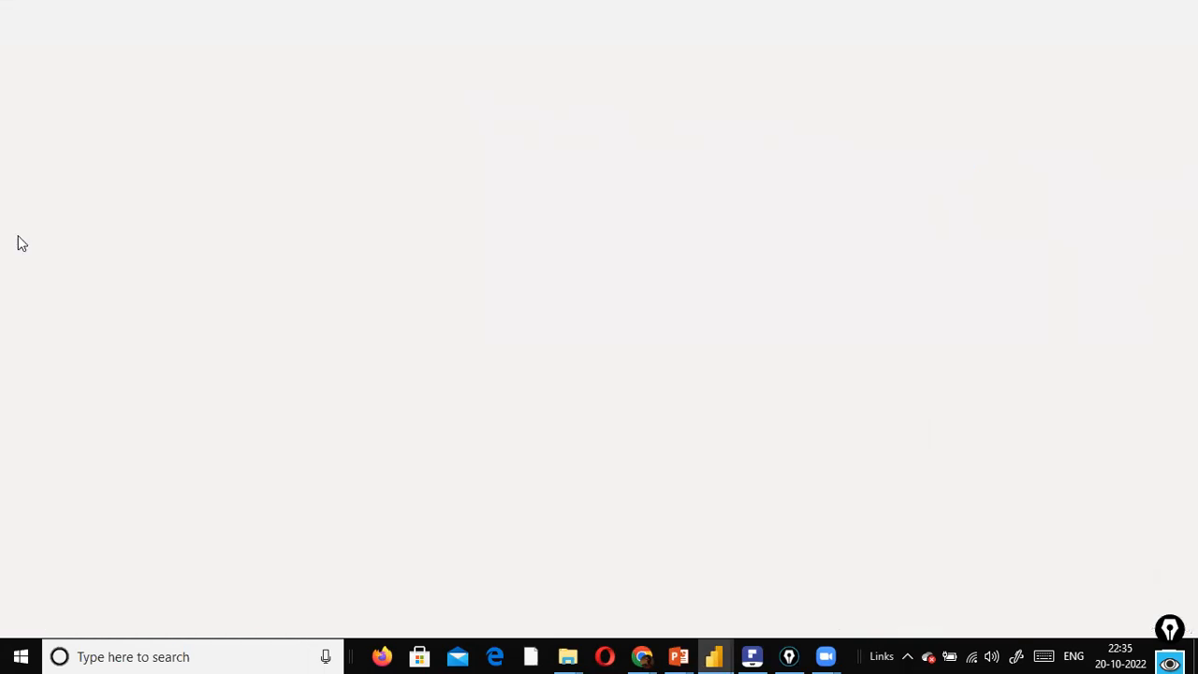
{"action": "left_click_drag", "start_coordinate": [634, 583], "coordinate": [68, 534]}
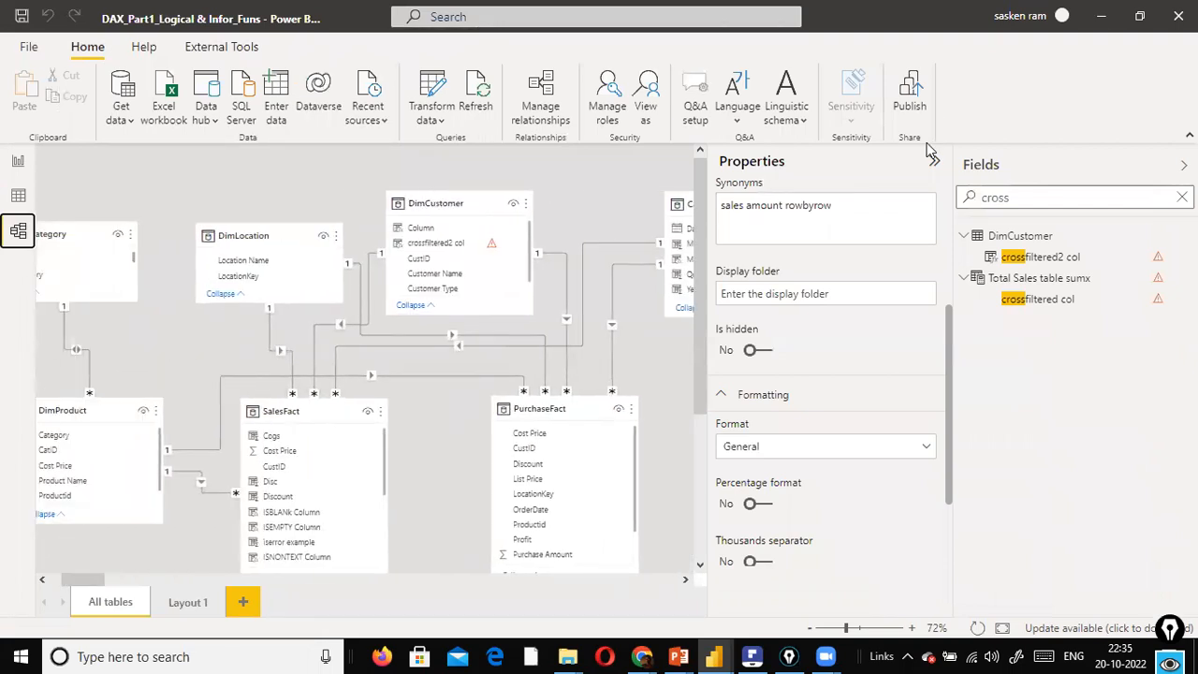
Collapse the Properties pane and examine how LocationKey links DimLocation to SalesFact in the model diagram.
{"action": "left_click", "coordinate": [934, 161]}
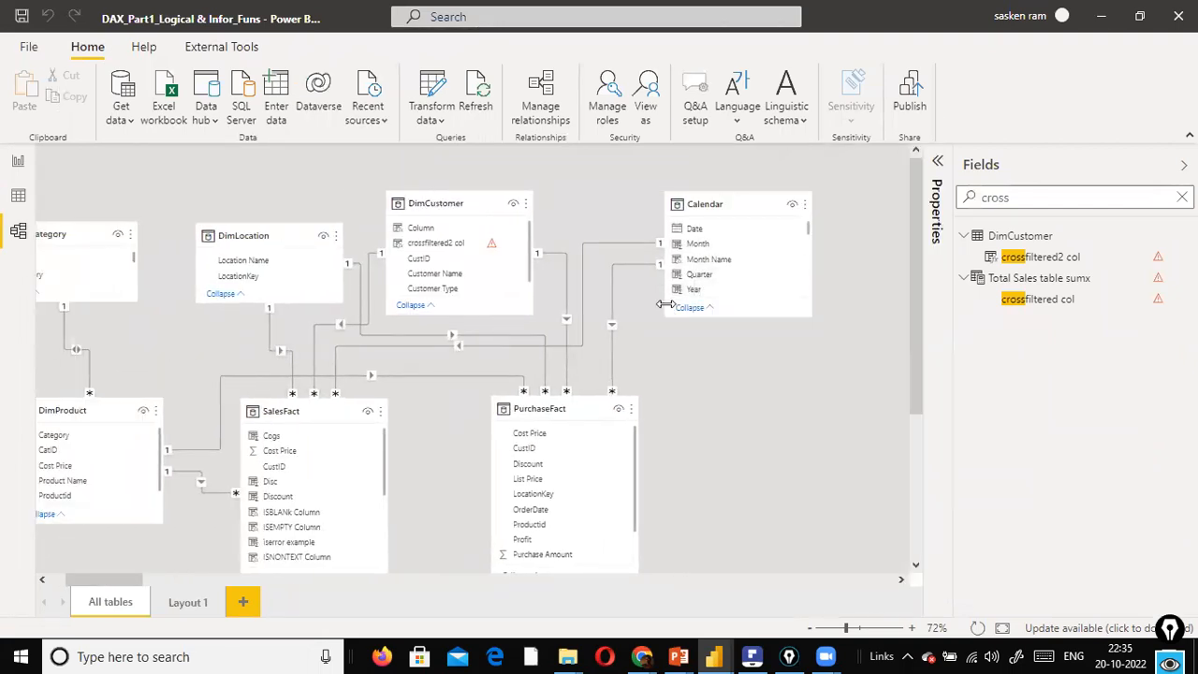
{"action": "scroll", "coordinate": [842, 316], "scroll_direction": "down", "scroll_amount": 1}
{"action": "scroll", "coordinate": [909, 323], "scroll_direction": "up", "scroll_amount": 1}
{"action": "scroll", "coordinate": [322, 459], "scroll_direction": "down", "scroll_amount": 1}
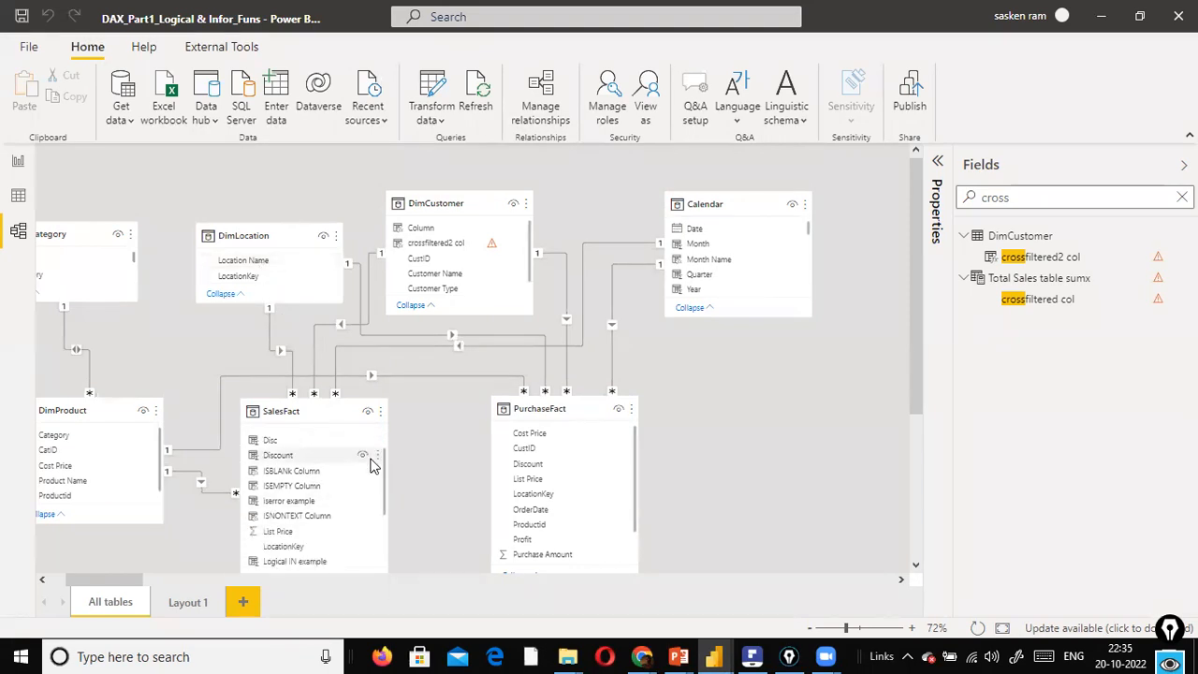
{"action": "scroll", "coordinate": [326, 507], "scroll_direction": "up", "scroll_amount": 1}
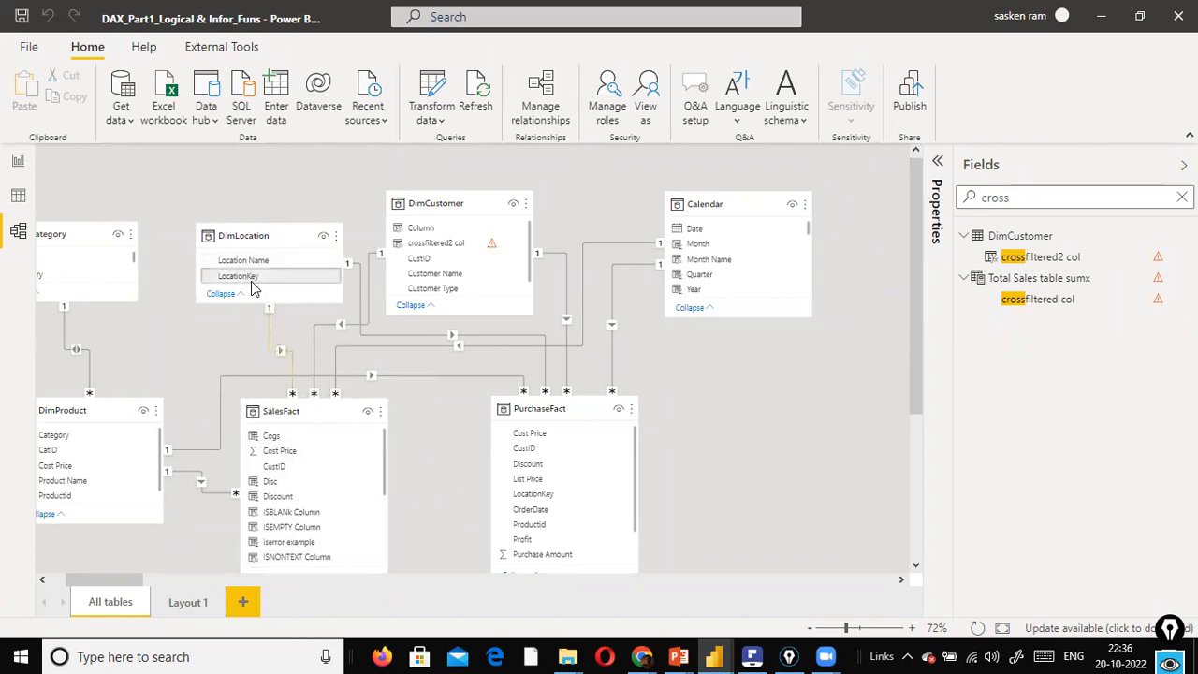
{"action": "scroll", "coordinate": [318, 459], "scroll_direction": "down", "scroll_amount": 3}
{"action": "scroll", "coordinate": [329, 468], "scroll_direction": "down", "scroll_amount": 2}
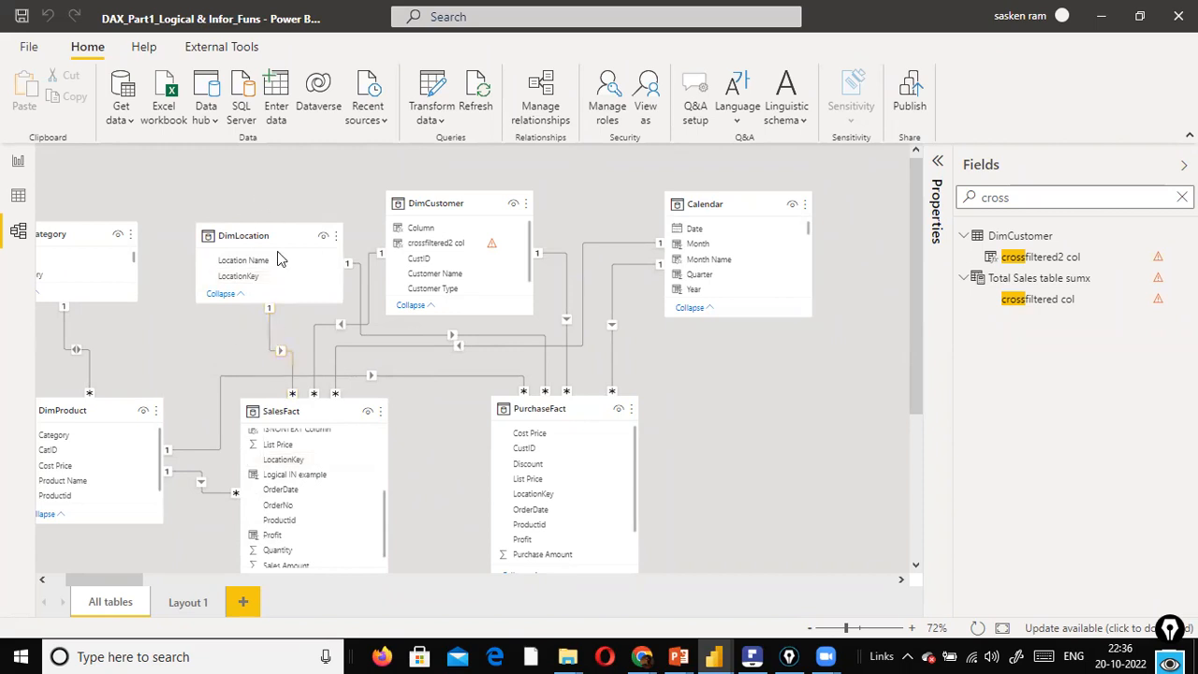
{"action": "left_click_drag", "start_coordinate": [262, 273], "coordinate": [281, 468]}
Switch to the data view and examine the LocationKey and Location Name rows of the DimLocation table.
{"action": "left_click", "coordinate": [18, 195]}
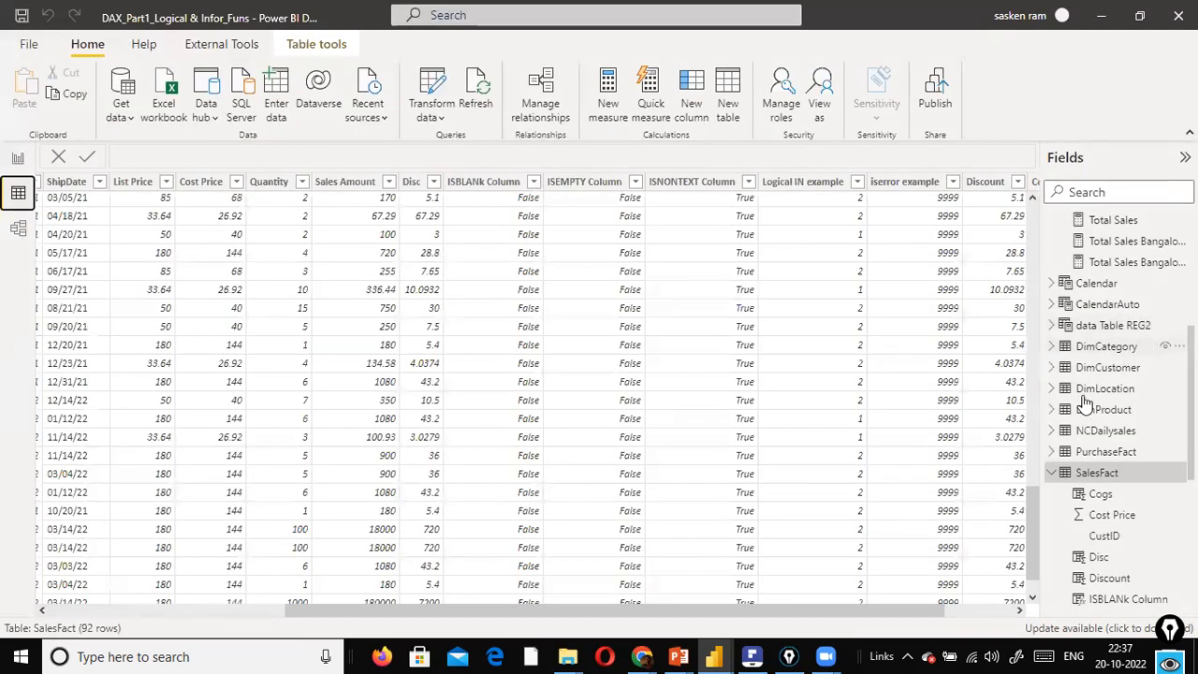
{"action": "scroll", "coordinate": [1095, 411], "scroll_direction": "up", "scroll_amount": 3}
{"action": "scroll", "coordinate": [1104, 449], "scroll_direction": "down", "scroll_amount": 2}
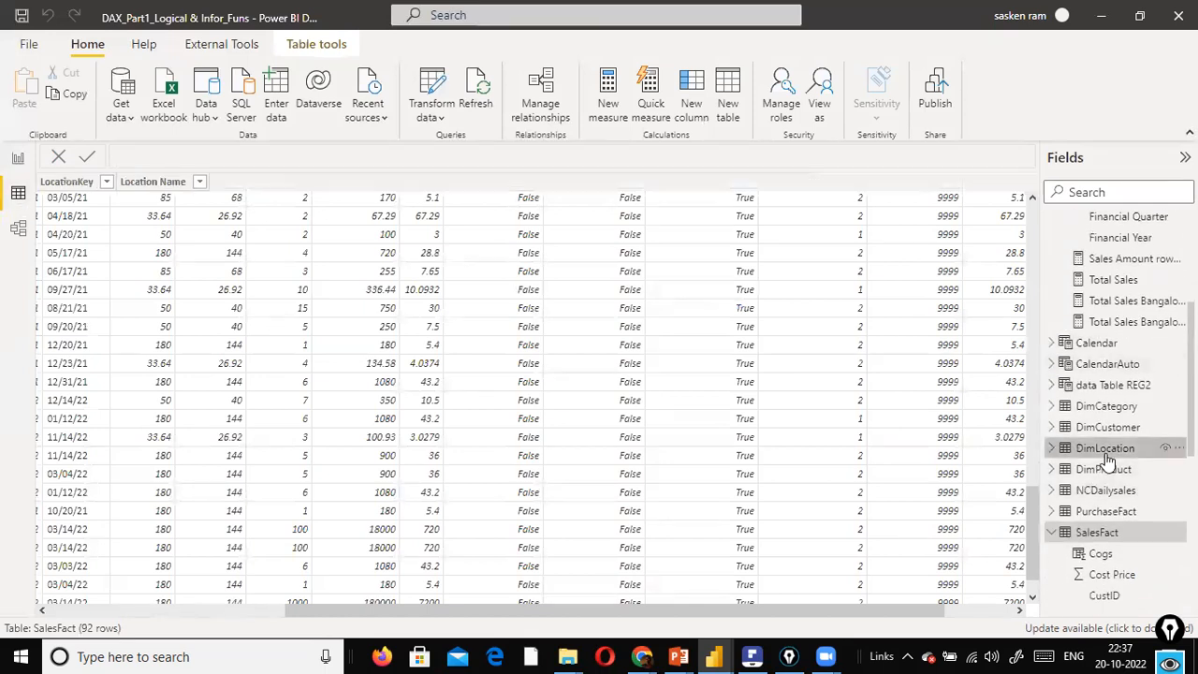
{"action": "left_click", "coordinate": [1104, 448]}
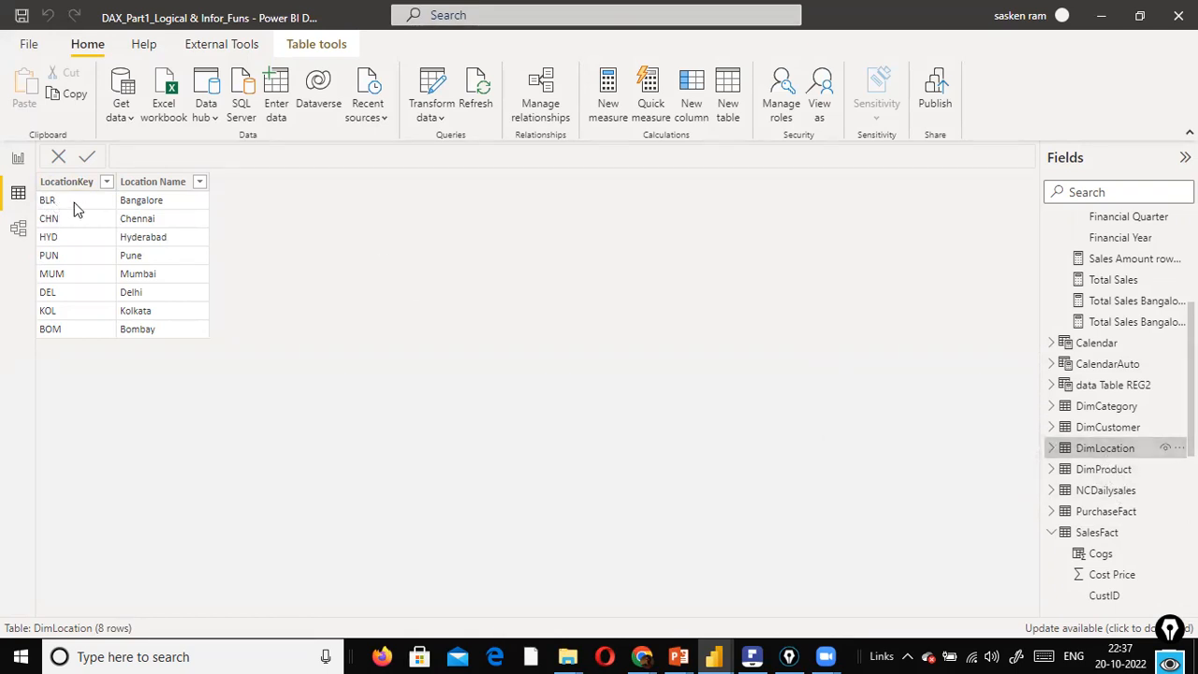
{"action": "scroll", "coordinate": [1118, 496], "scroll_direction": "down", "scroll_amount": 3}
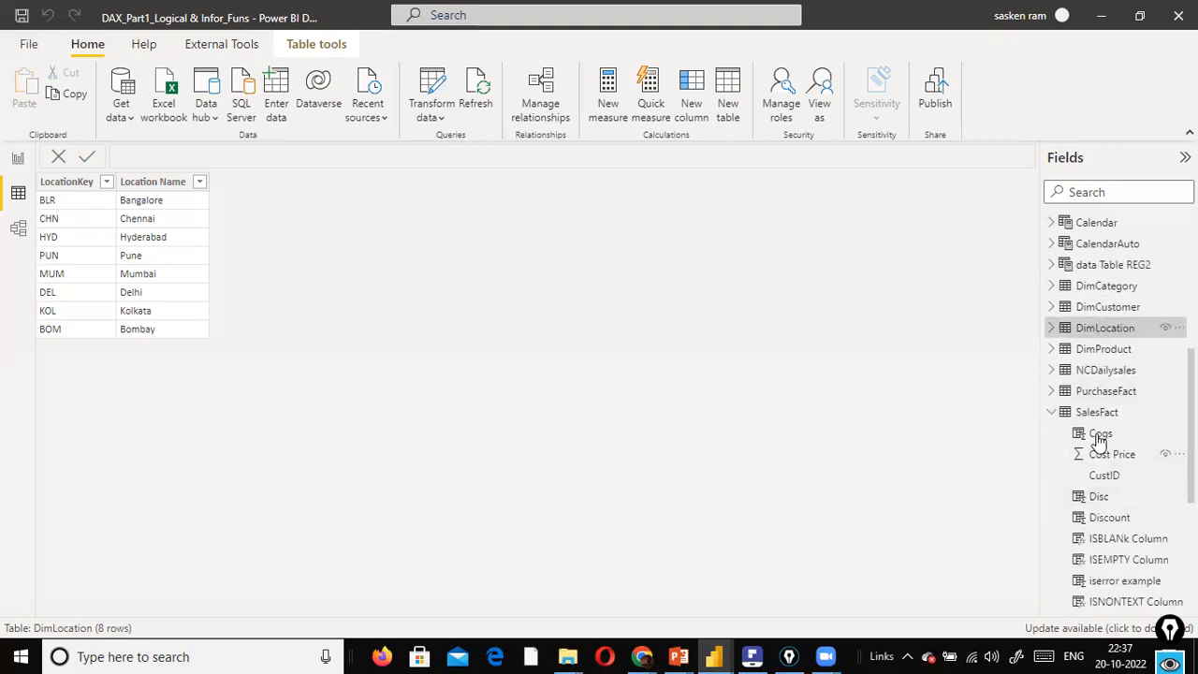
Display the SalesFact table and filter its LocationKey column to BLR only.
{"action": "left_click", "coordinate": [1097, 413]}
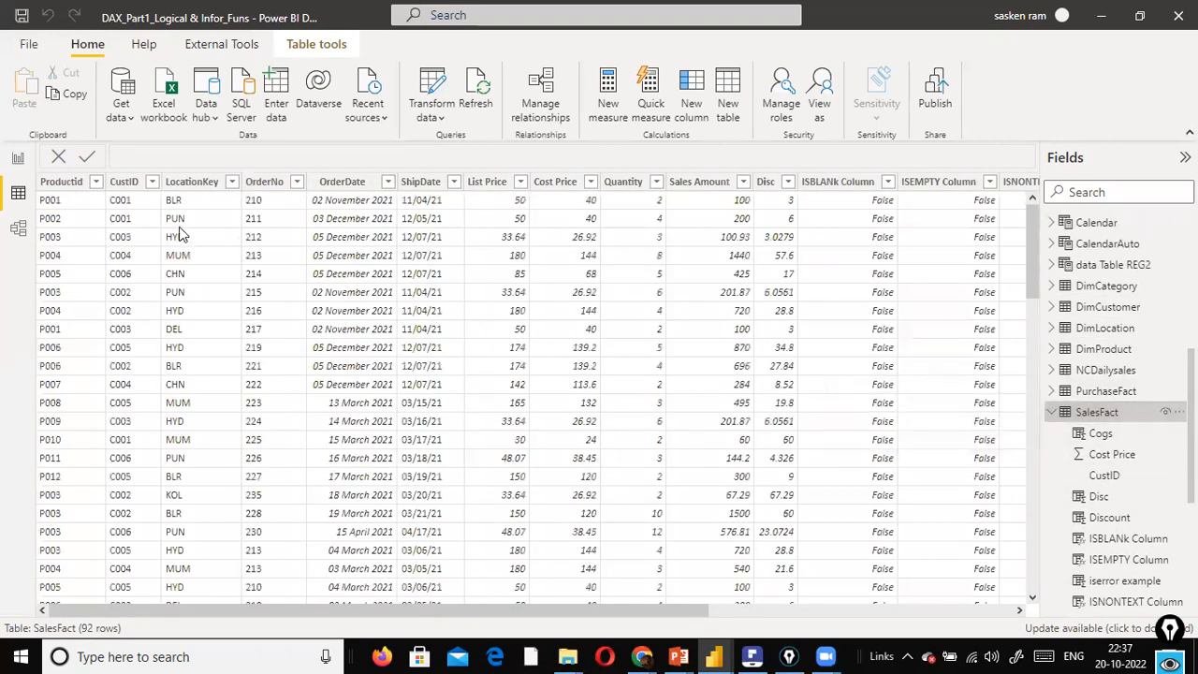
{"action": "left_click", "coordinate": [231, 183]}
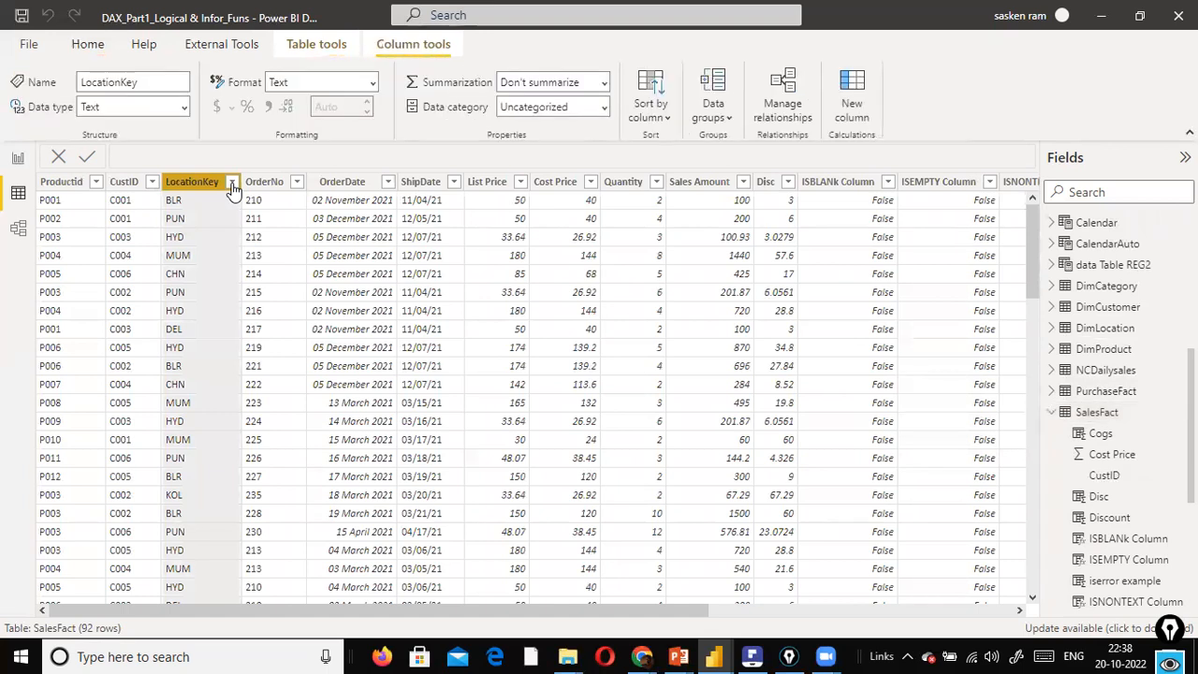
{"action": "left_click", "coordinate": [232, 184]}
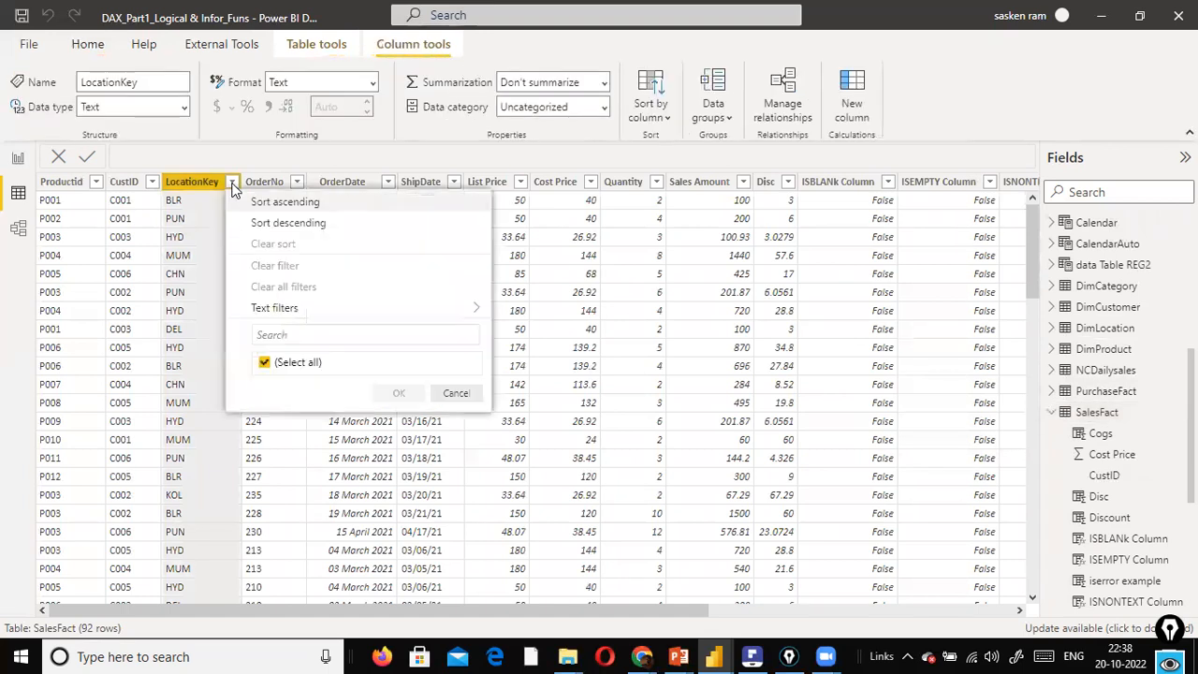
{"action": "left_click", "coordinate": [265, 364]}
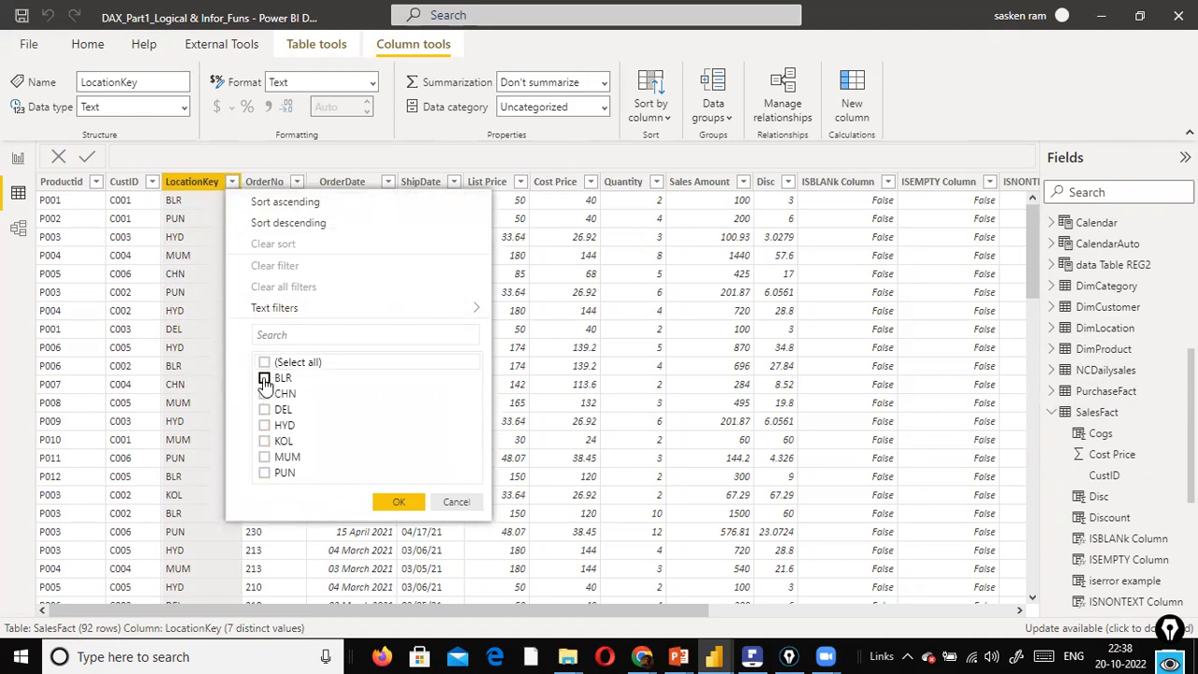
{"action": "left_click", "coordinate": [265, 378]}
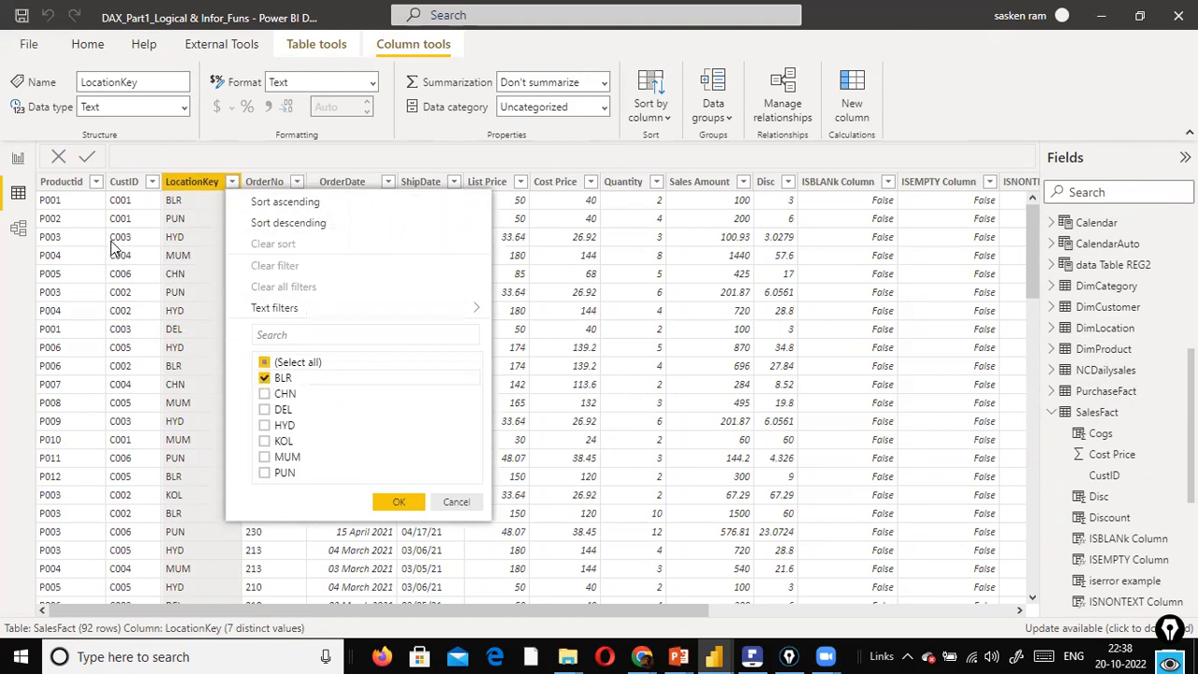
{"action": "left_click", "coordinate": [393, 503]}
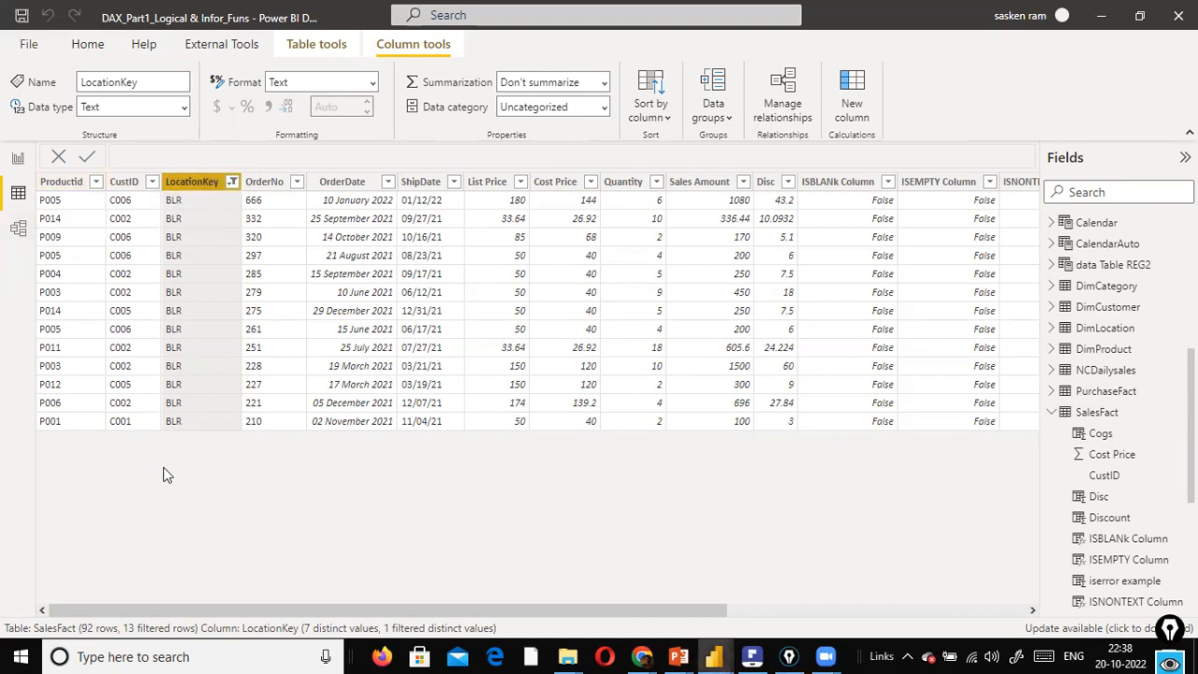
Examine the Sales Amount values of the BLR rows, then return to the first columns of SalesFact.
{"action": "left_click_drag", "start_coordinate": [164, 614], "coordinate": [444, 600]}
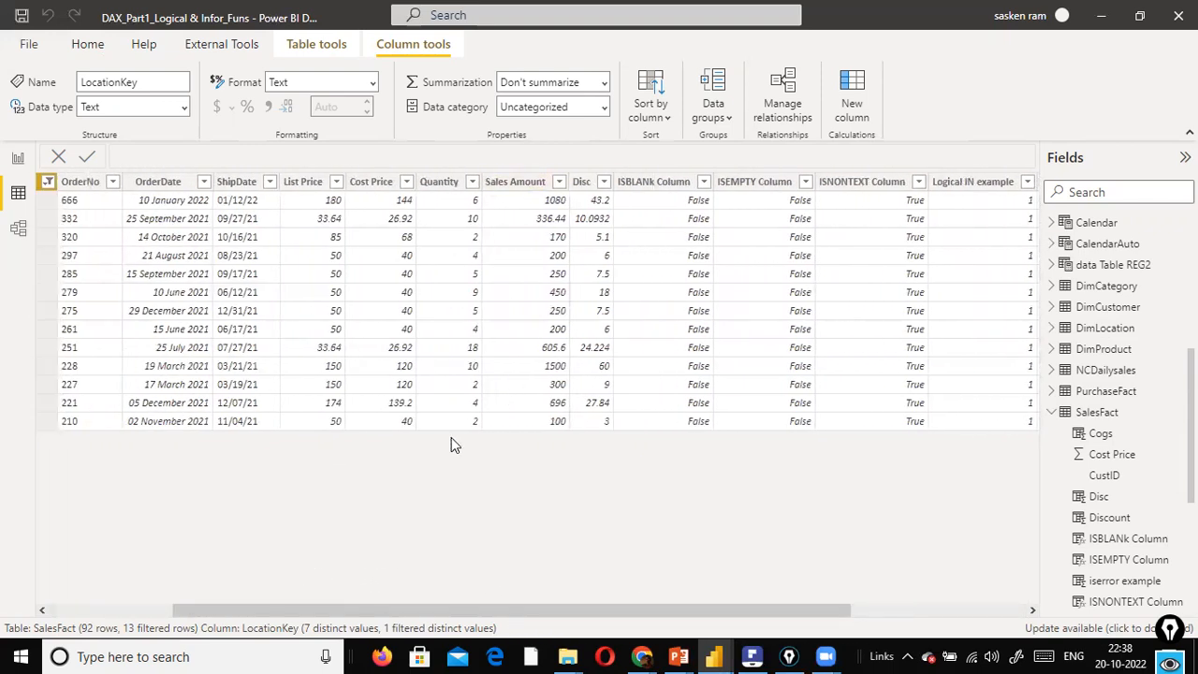
{"action": "mouse_move", "coordinate": [487, 160]}
{"action": "left_mouse_down"}
{"action": "mouse_move", "coordinate": [527, 420]}
{"action": "mouse_move", "coordinate": [571, 447]}
{"action": "left_mouse_up"}
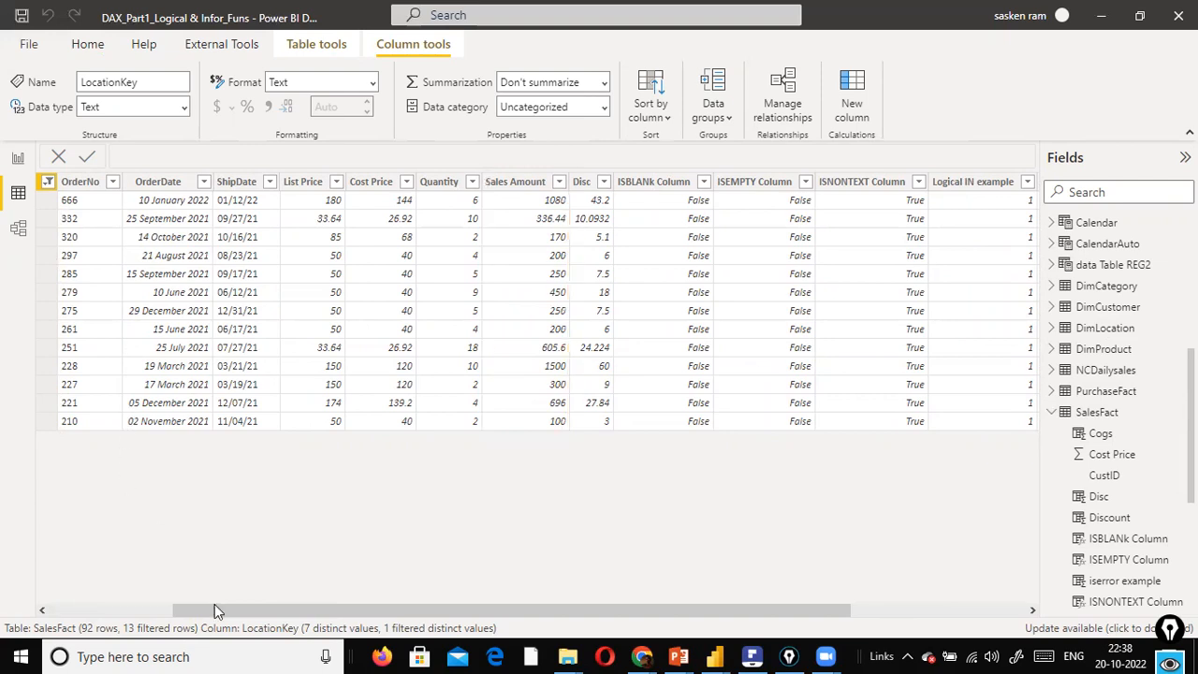
{"action": "key", "text": "ctrl+shift+3"}
{"action": "left_click", "coordinate": [131, 610]}
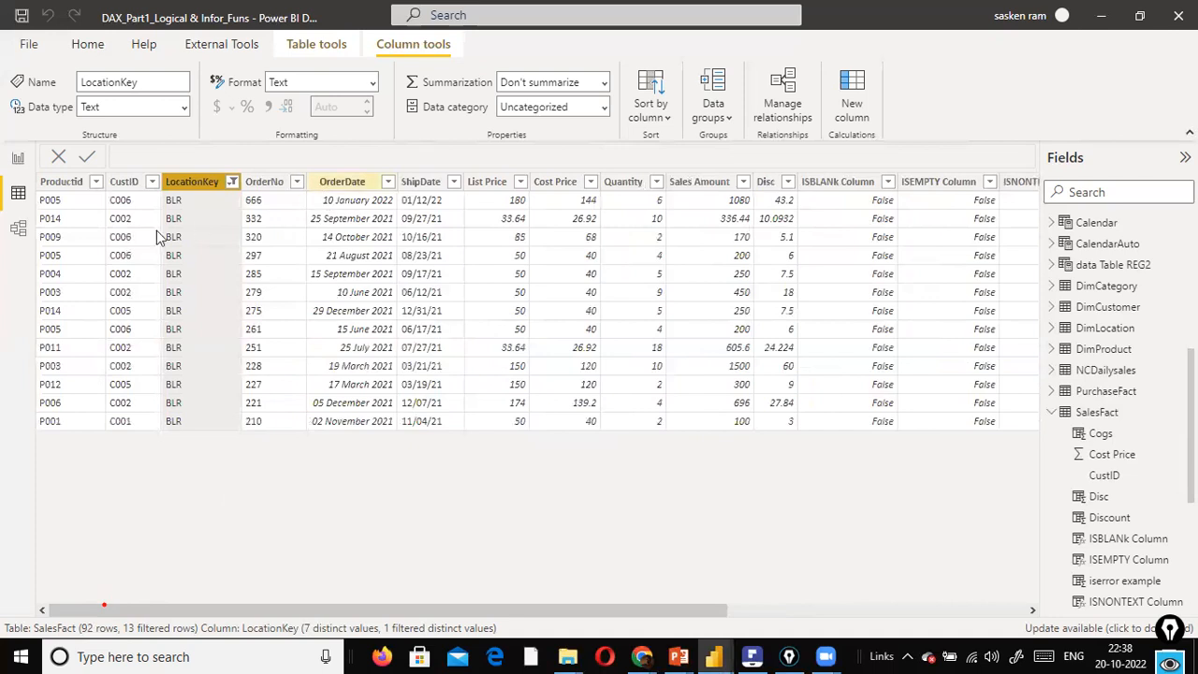
Clear the LocationKey filter from SalesFact and display the DimLocation table again.
{"action": "left_click", "coordinate": [231, 181]}
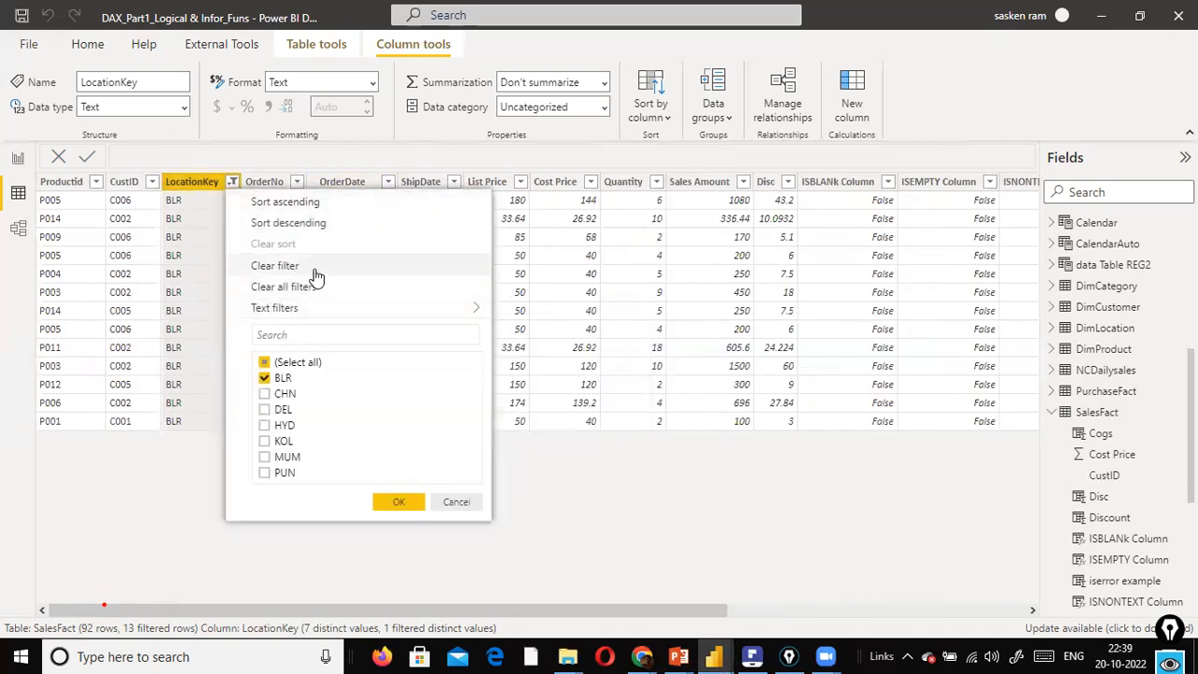
{"action": "left_click", "coordinate": [314, 268]}
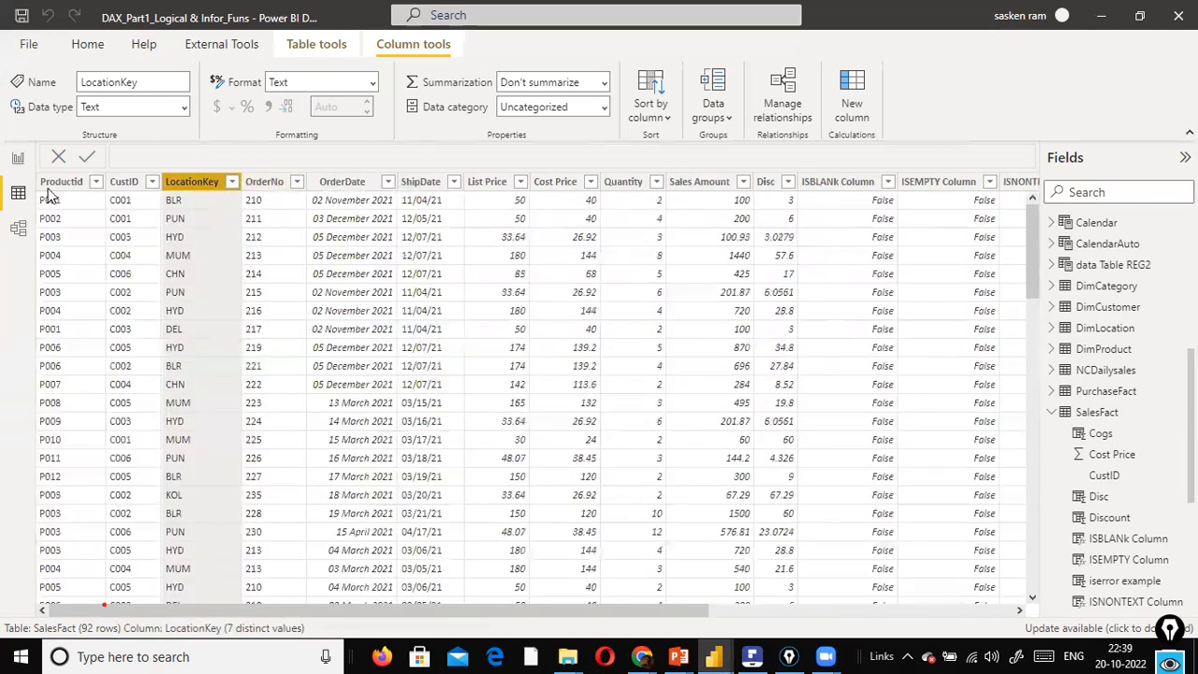
{"action": "left_click", "coordinate": [18, 192]}
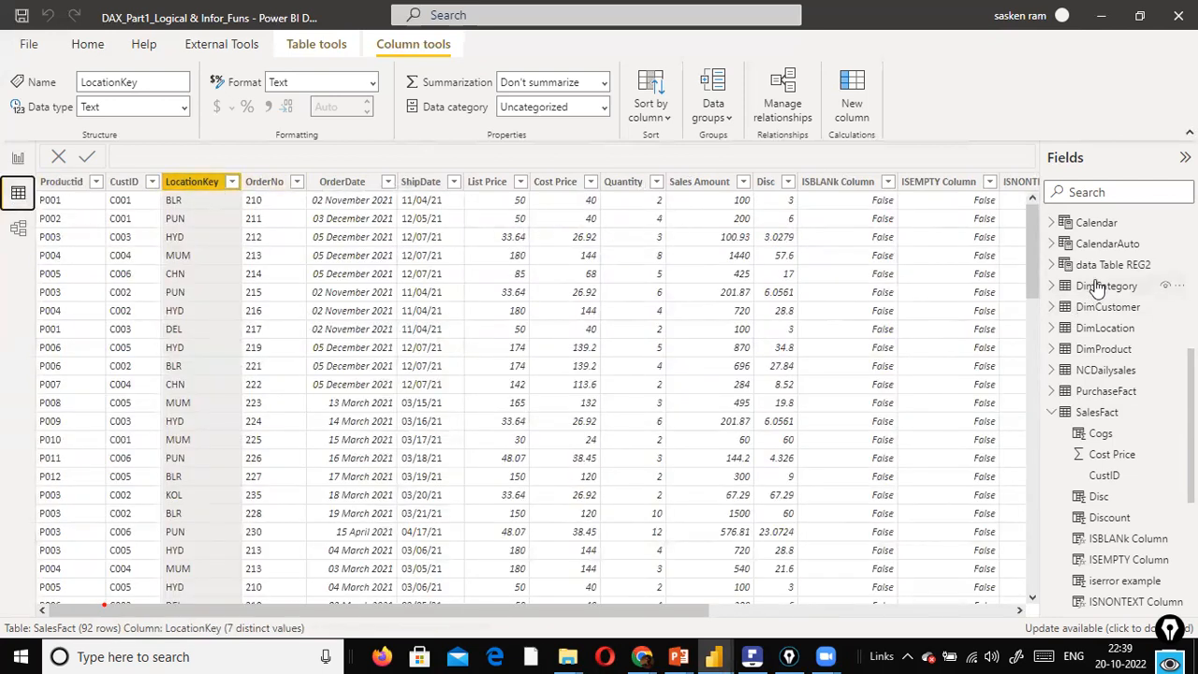
{"action": "left_click", "coordinate": [1106, 328]}
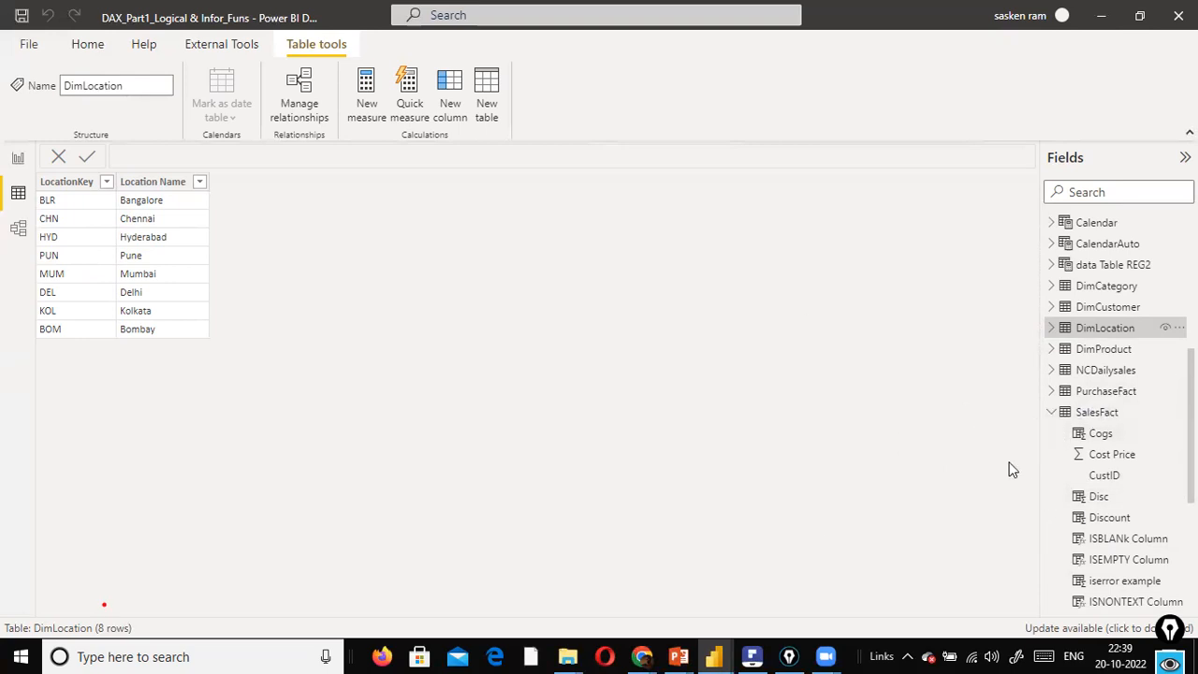
Return to the report page and point arrows at the Location Name, Category and both Total Sales columns.
{"action": "left_click", "coordinate": [13, 158]}
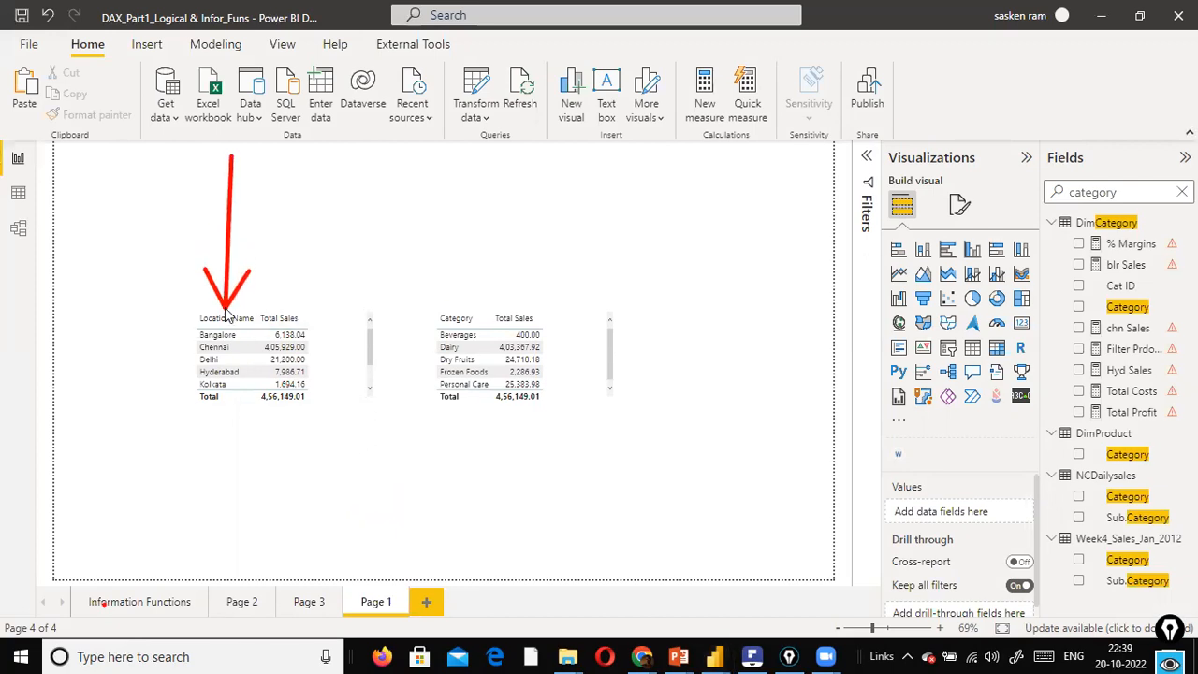
{"action": "left_click_drag", "start_coordinate": [397, 170], "coordinate": [298, 301]}
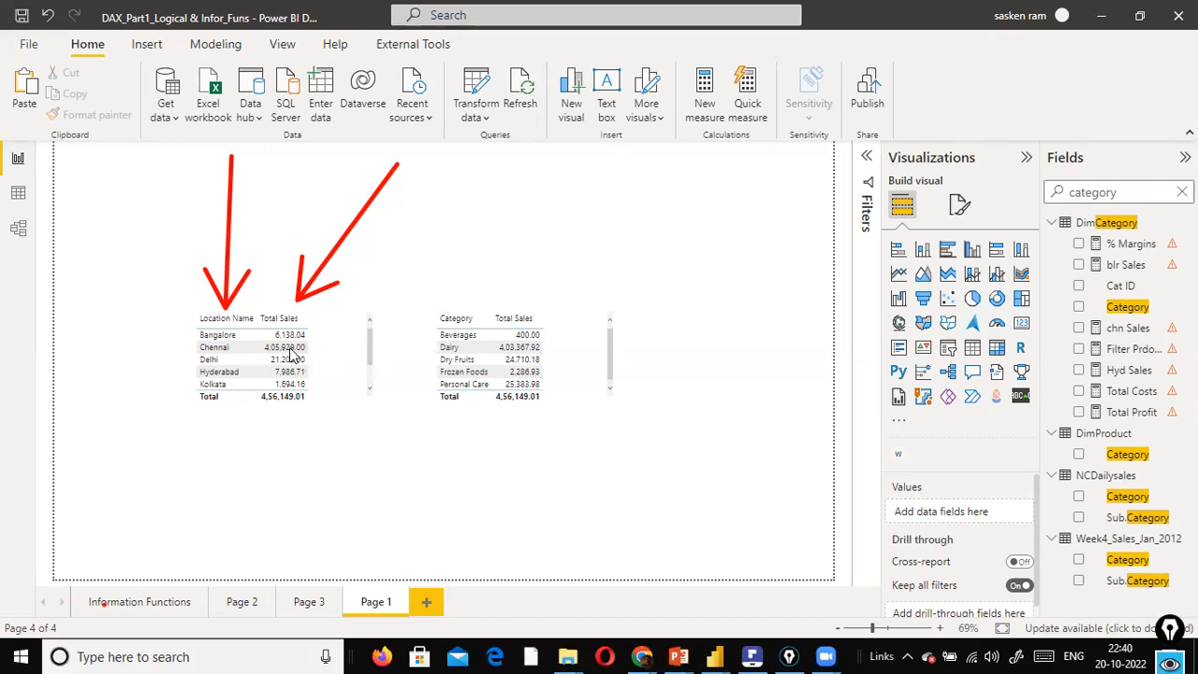
{"action": "left_click", "coordinate": [468, 198]}
{"action": "left_click_drag", "start_coordinate": [460, 240], "coordinate": [466, 302]}
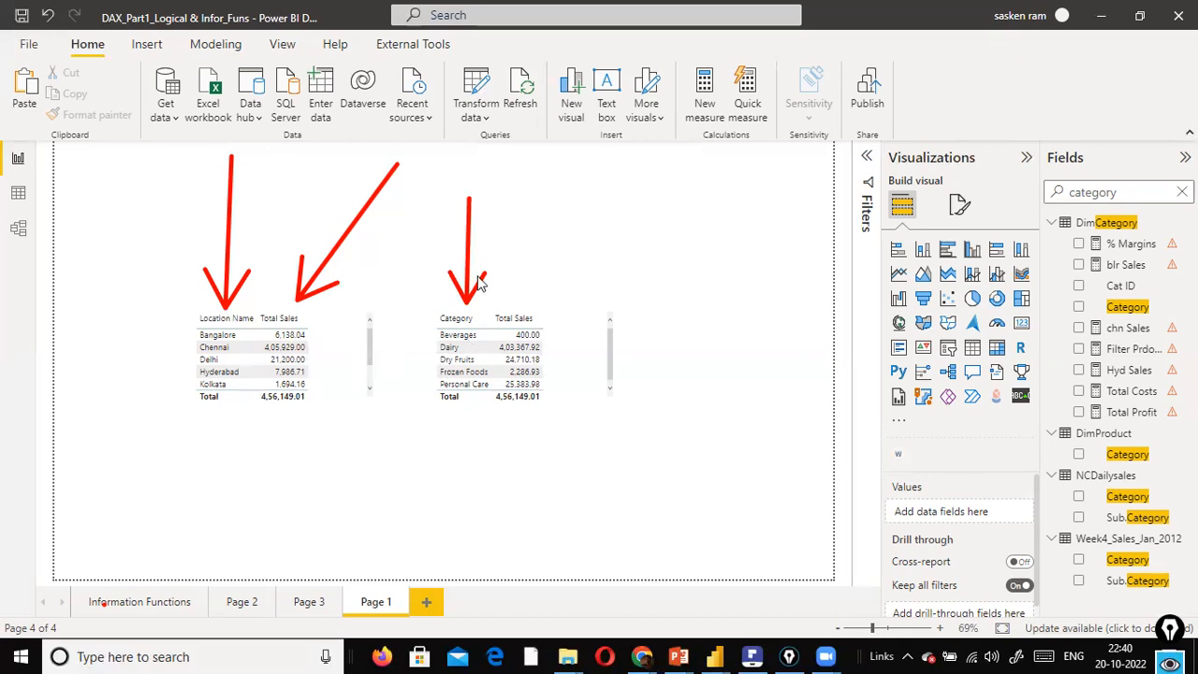
{"action": "left_click_drag", "start_coordinate": [538, 208], "coordinate": [525, 301]}
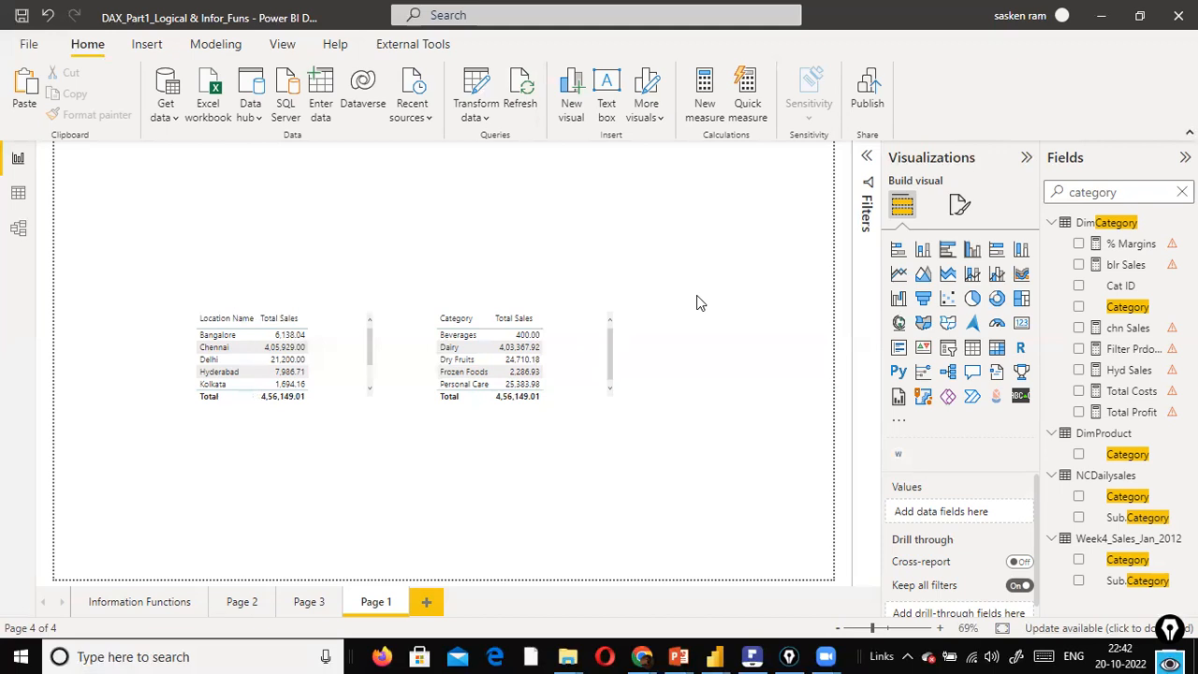
{"action": "mouse_move", "coordinate": [338, 359]}
{"action": "left_mouse_down"}
{"action": "mouse_move", "coordinate": [273, 330]}
{"action": "mouse_move", "coordinate": [294, 373]}
{"action": "left_mouse_up"}
Switch to the PowerPoint slideshow and advance past the Evaluation Context slide to the Row Context slide.
{"action": "key", "text": "alt+Tab"}
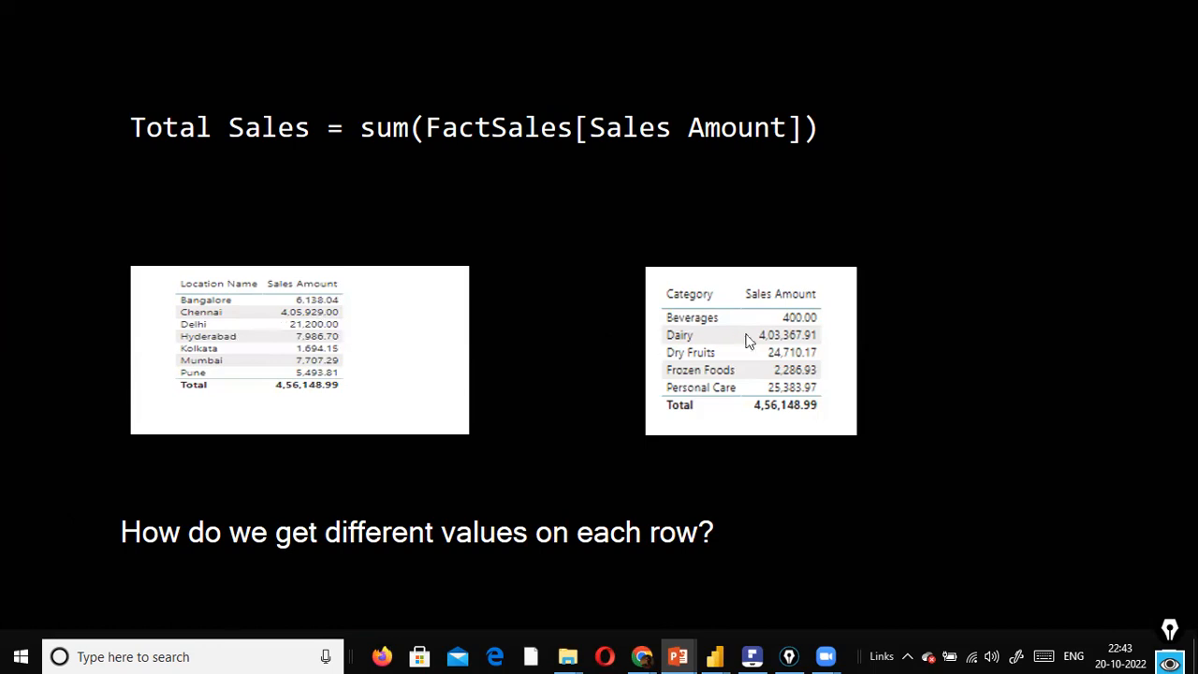
{"action": "left_click", "coordinate": [490, 323]}
{"action": "left_click", "coordinate": [489, 323]}
{"action": "left_click", "coordinate": [489, 322]}
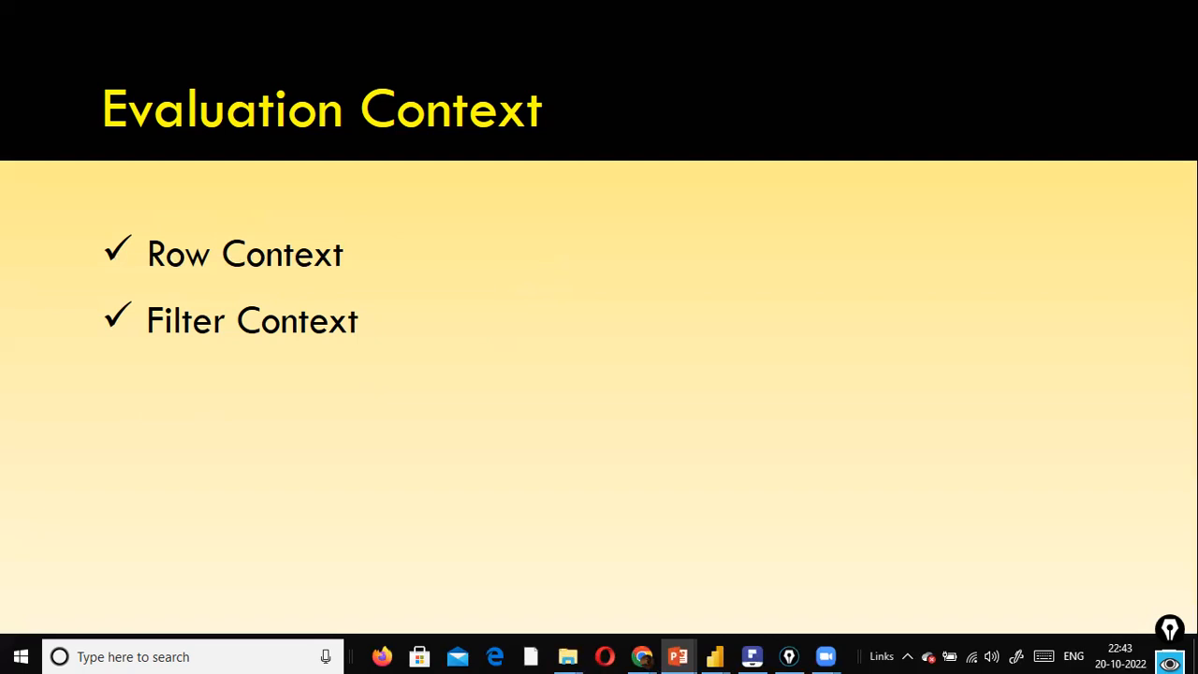
{"action": "key", "text": "Right"}
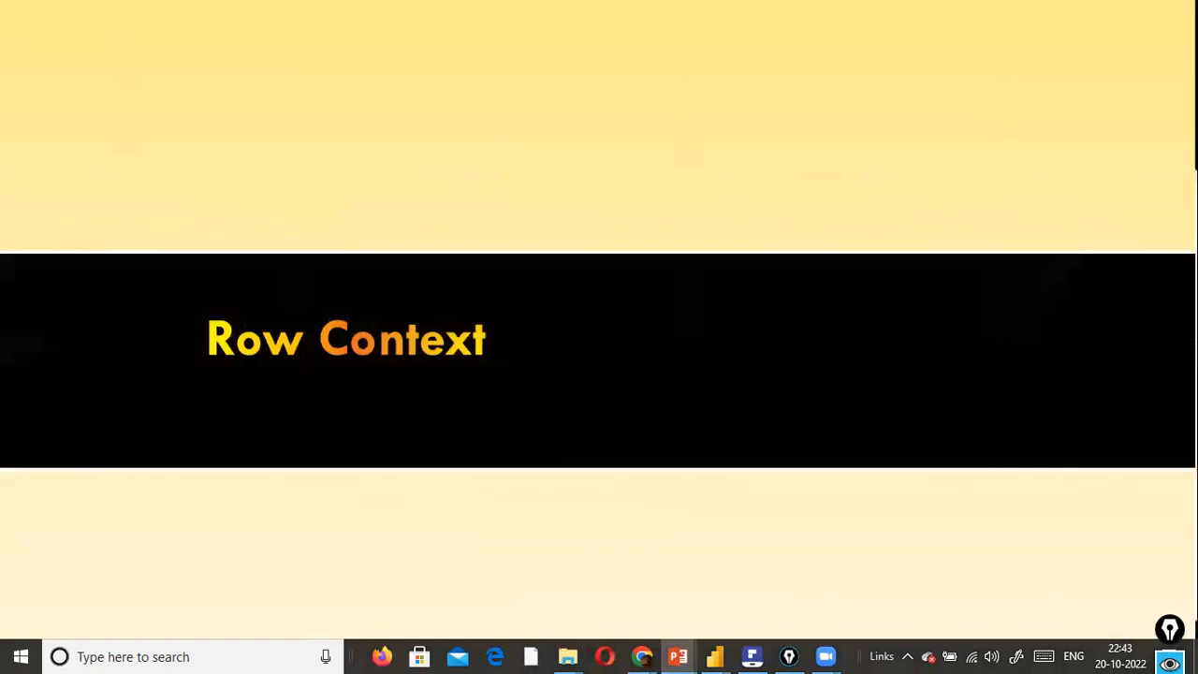
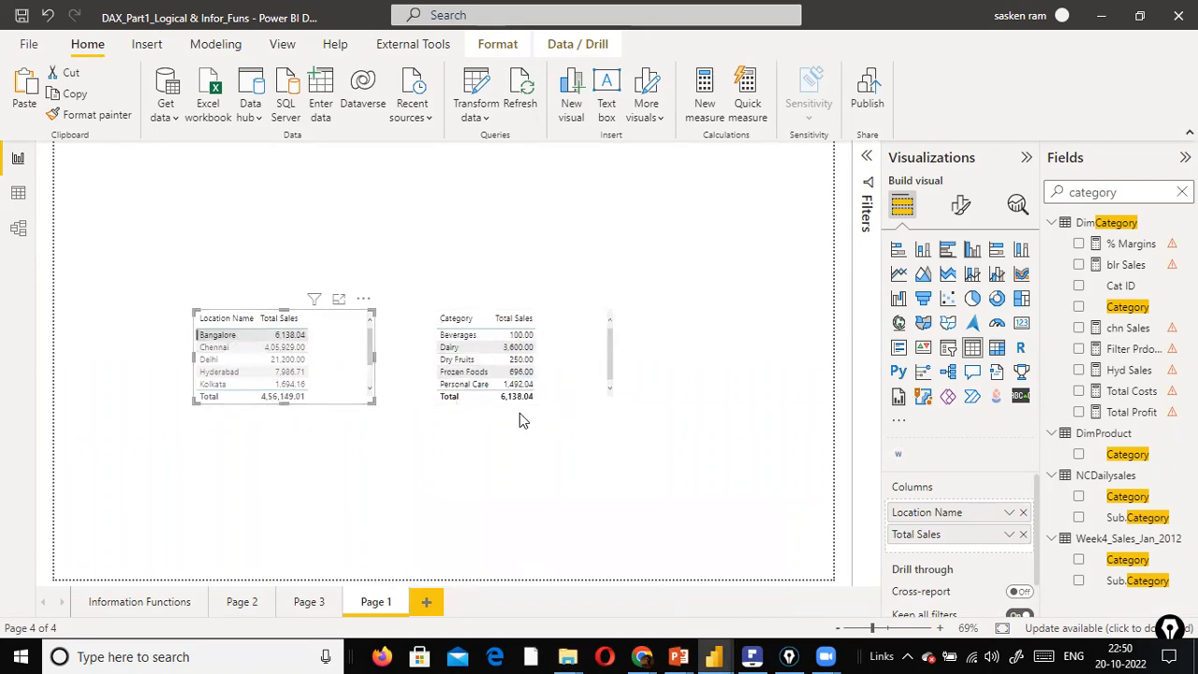
Cross-filter the Category table by selecting Hyderabad and then Delhi in the Location Name table.
{"action": "left_click", "coordinate": [225, 372]}
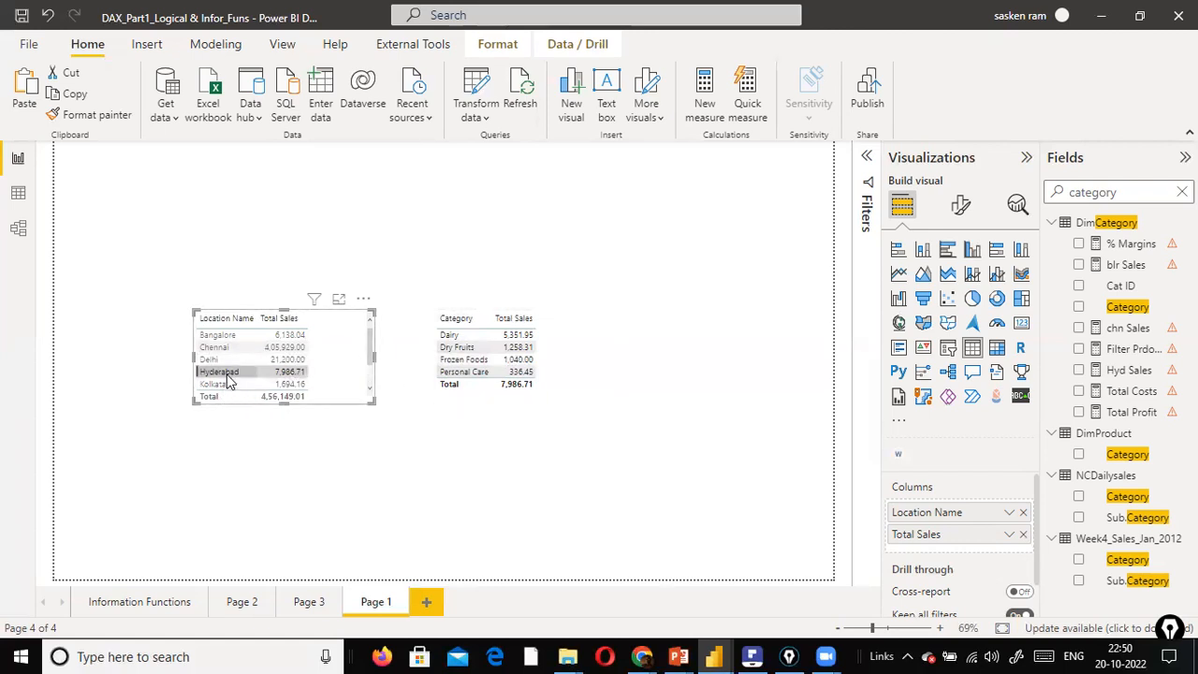
{"action": "left_click", "coordinate": [290, 359]}
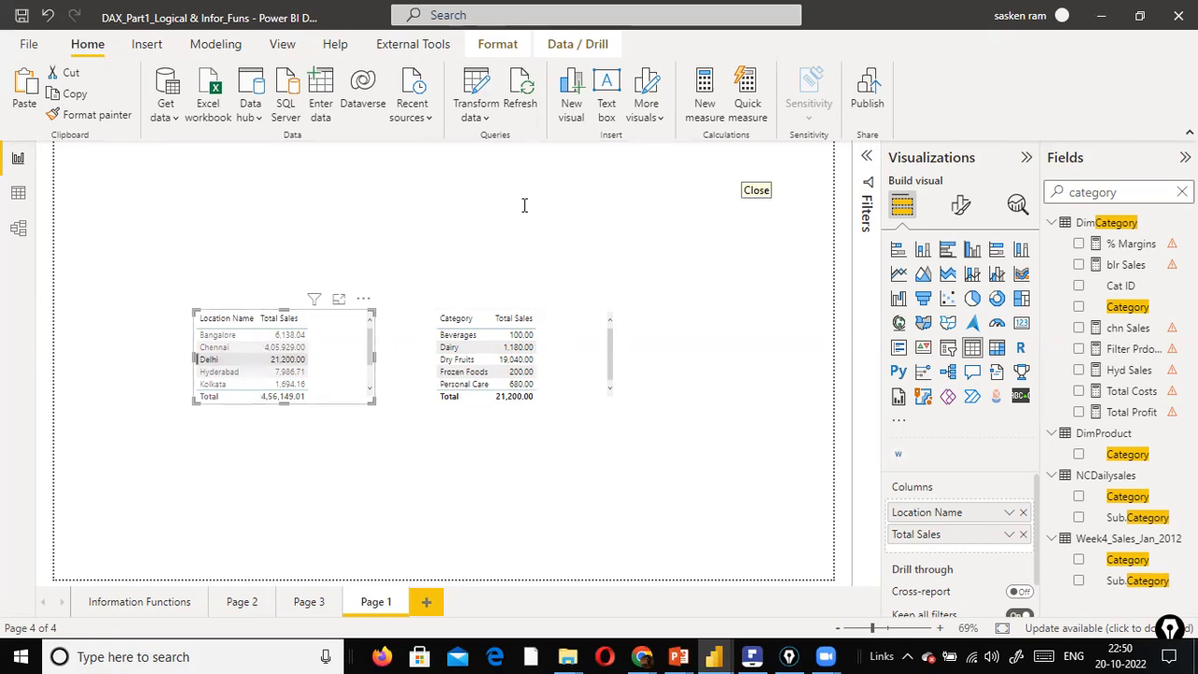
Review the formula of the % Margins measure in DimCategory and close it without changes.
{"action": "left_click", "coordinate": [1132, 244]}
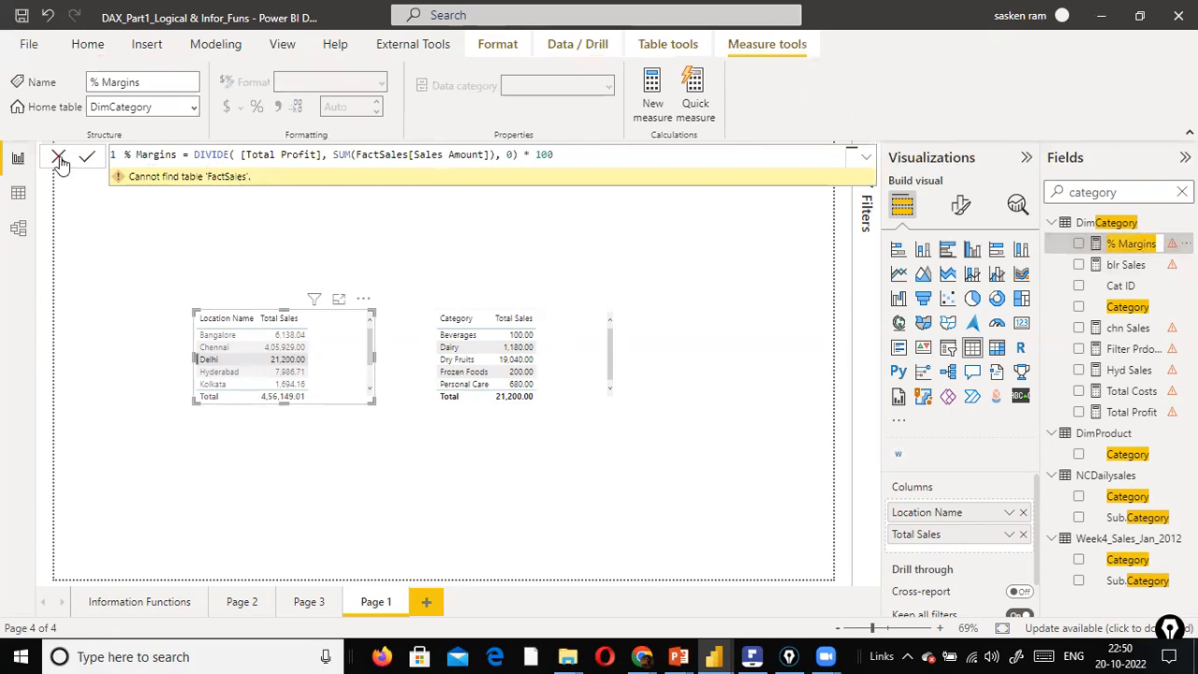
{"action": "left_click", "coordinate": [59, 158]}
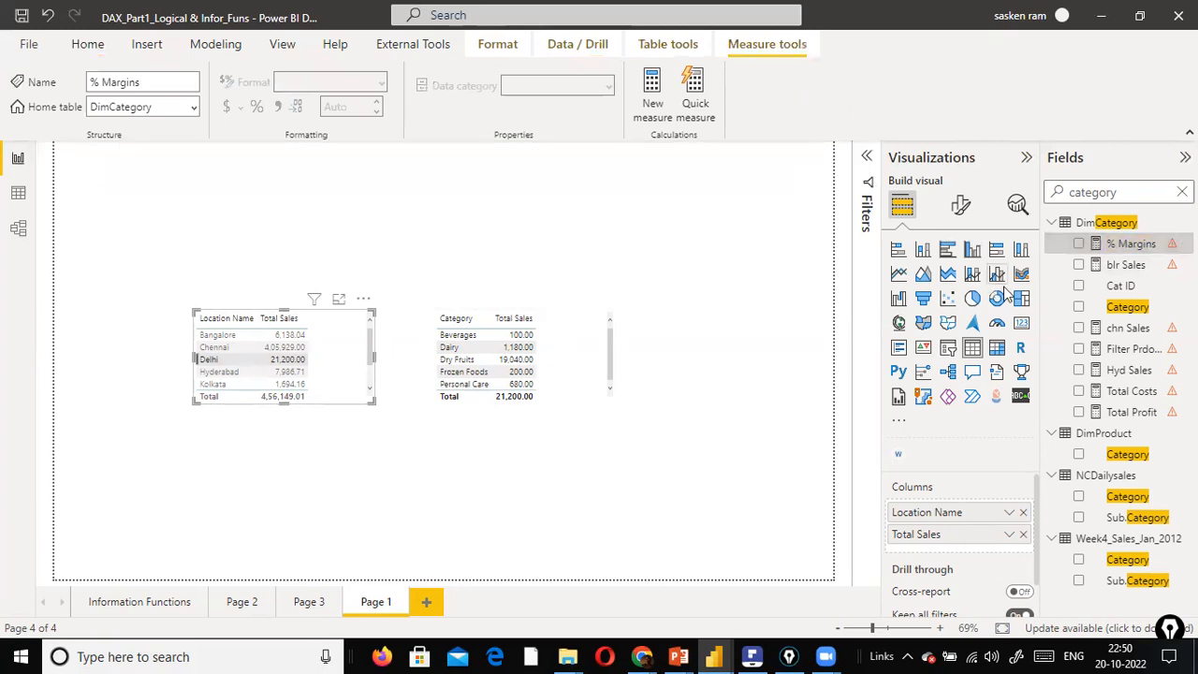
{"action": "left_click", "coordinate": [1132, 244]}
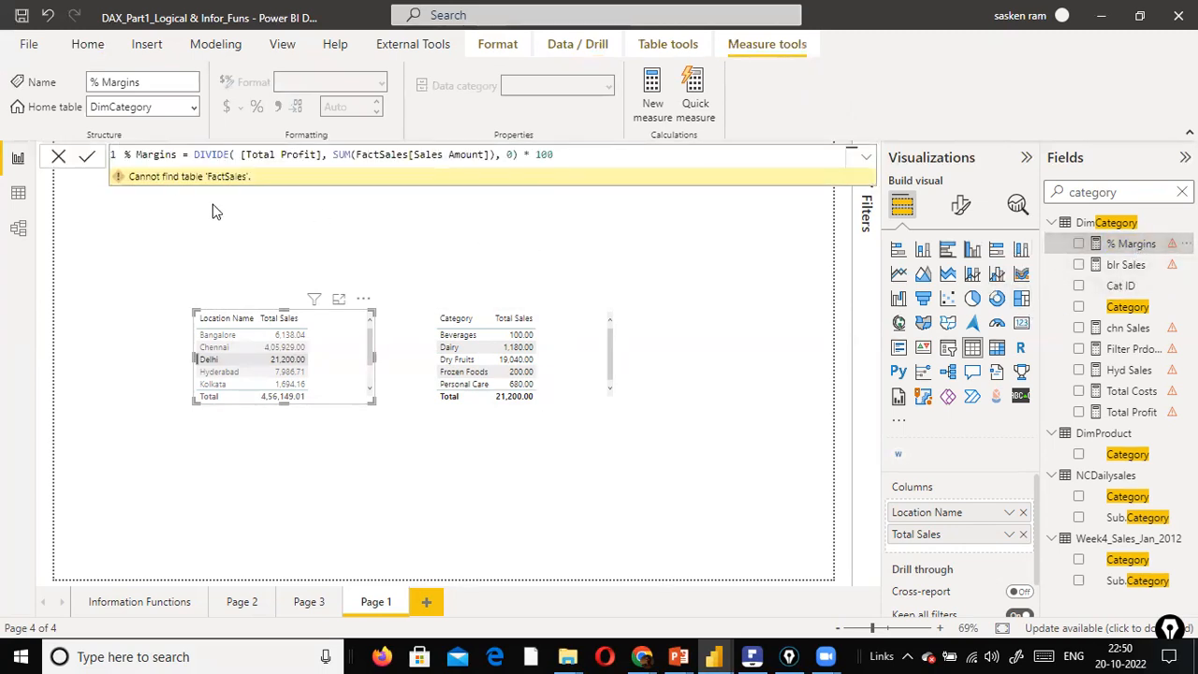
{"action": "left_click", "coordinate": [59, 159]}
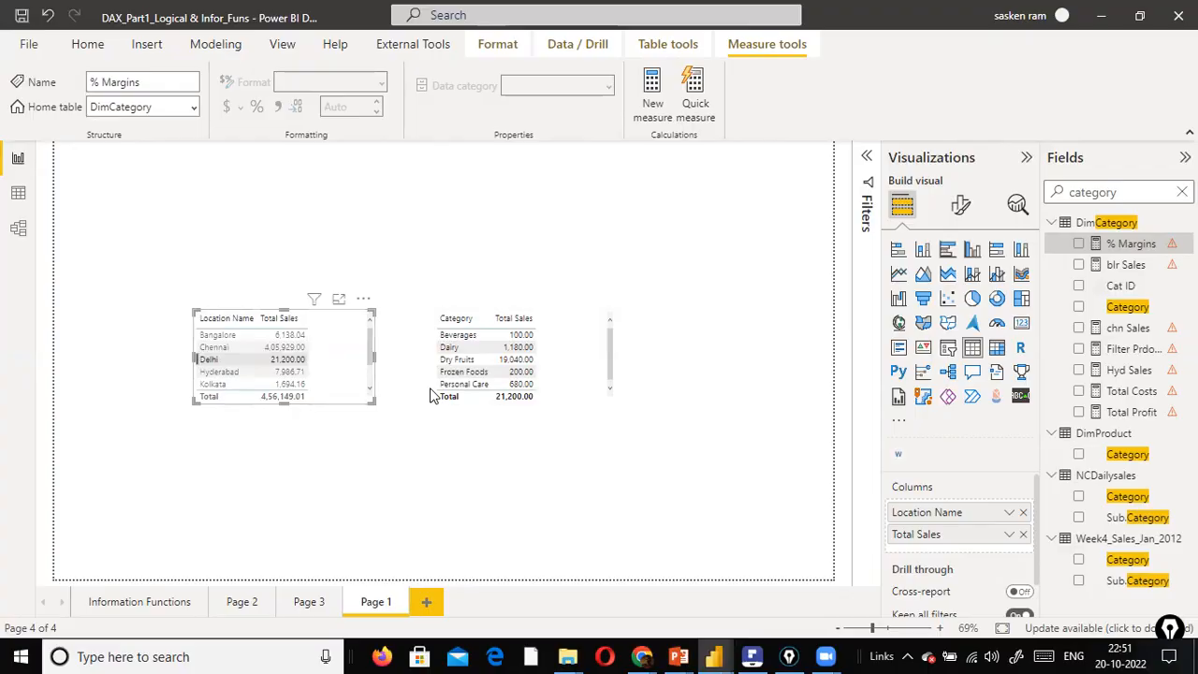
Switch to the PowerPoint slideshow and review the slides on the initial filter context of the Hyderabad sales cell.
{"action": "key", "text": "alt+Tab"}
{"action": "key", "text": "alt+Tab"}
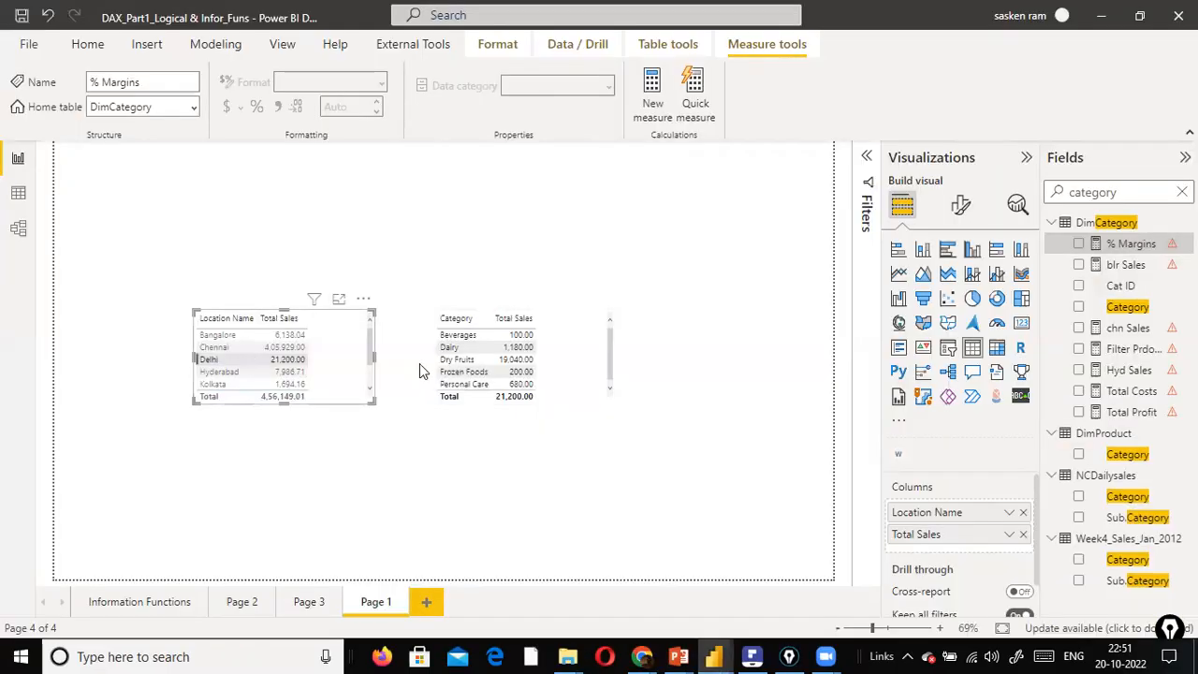
{"action": "key", "text": "alt+Tab"}
{"action": "left_click", "coordinate": [449, 365]}
{"action": "left_click", "coordinate": [449, 365]}
{"action": "left_click", "coordinate": [449, 364]}
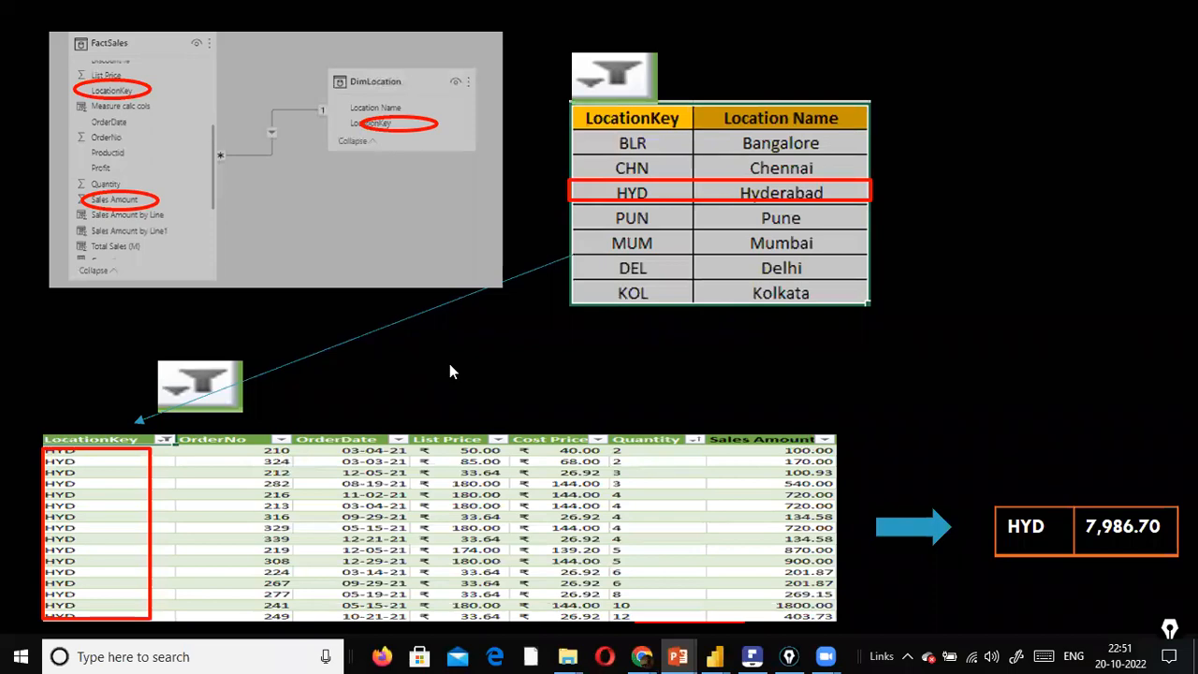
{"action": "left_click", "coordinate": [616, 235]}
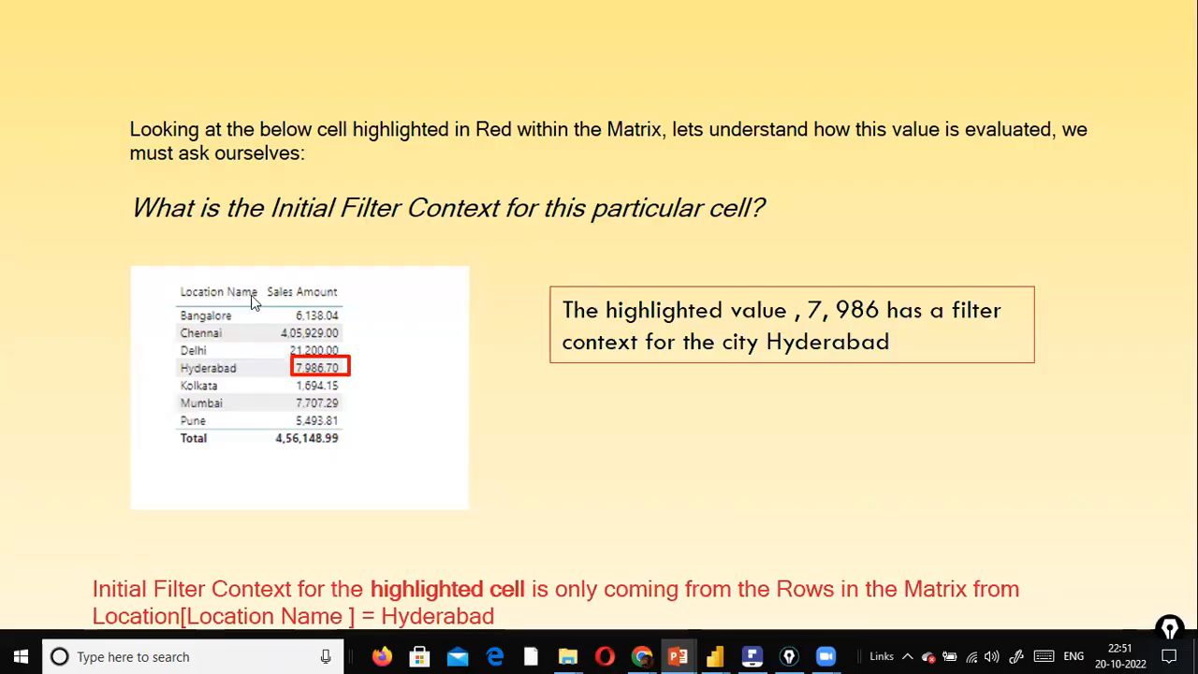
{"action": "key", "text": "Left"}
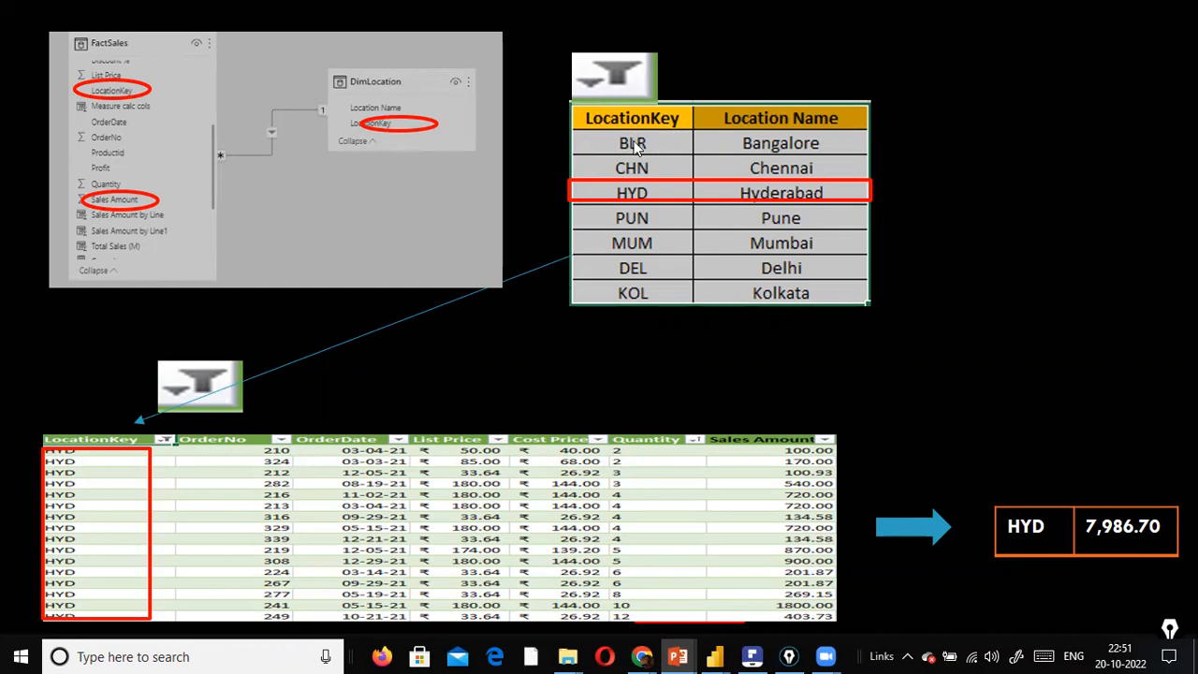
{"action": "key", "text": "Left"}
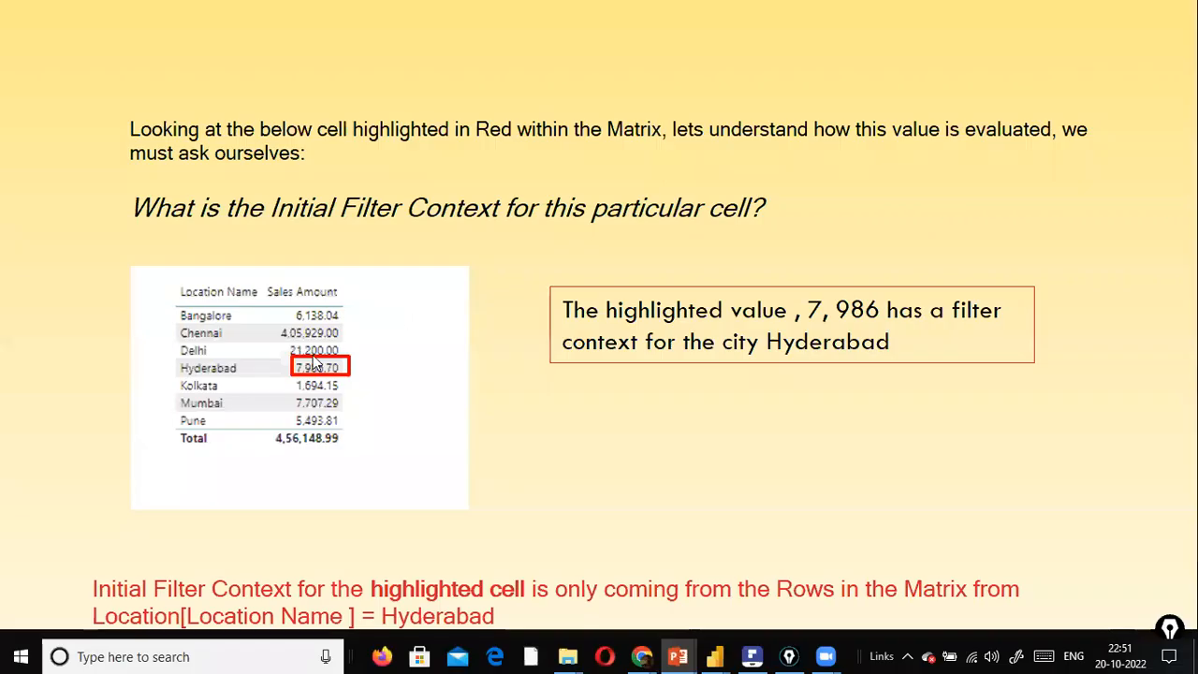
{"action": "key", "text": "Right"}
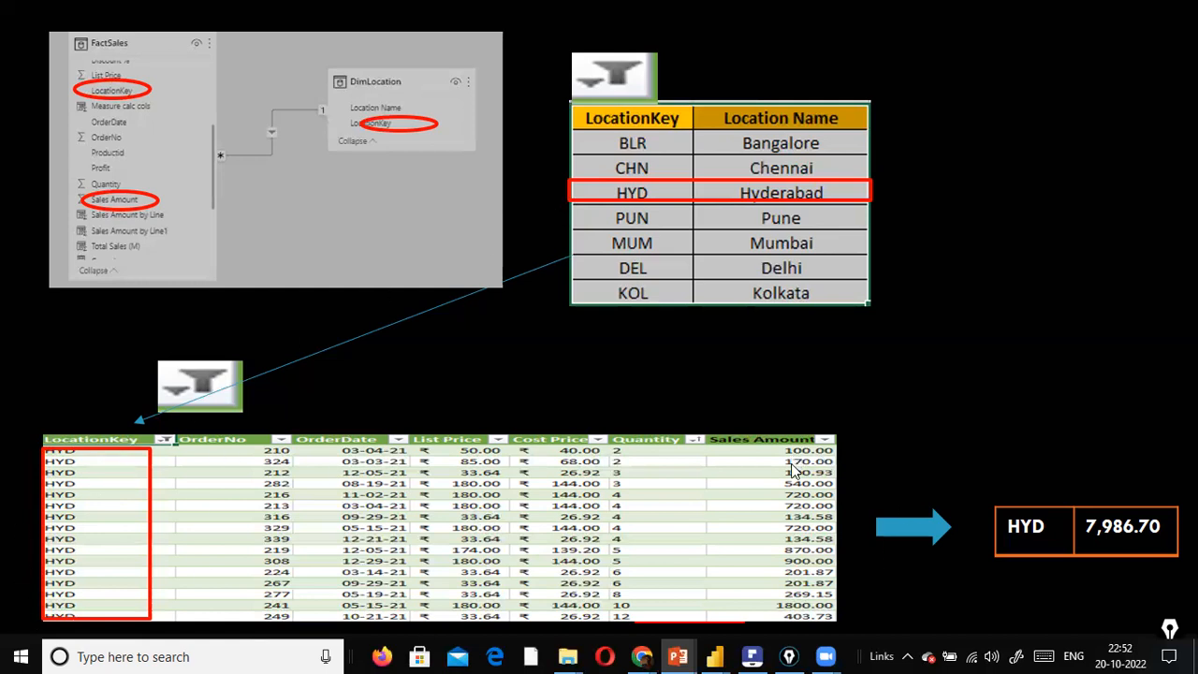
Annotate the slide with an arrow and a box on the Sales Amount column and an arrow to the HYD result.
{"action": "left_click_drag", "start_coordinate": [805, 347], "coordinate": [802, 437]}
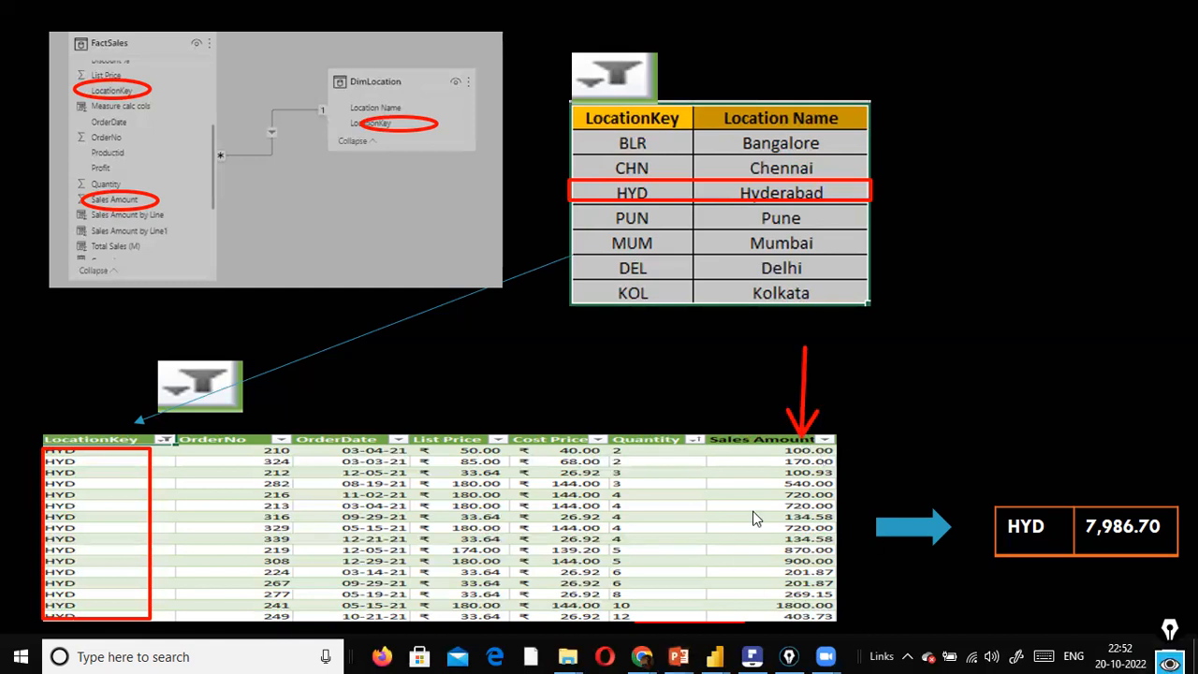
{"action": "mouse_move", "coordinate": [740, 404]}
{"action": "left_mouse_down"}
{"action": "mouse_move", "coordinate": [801, 642]}
{"action": "mouse_move", "coordinate": [891, 642]}
{"action": "left_mouse_up"}
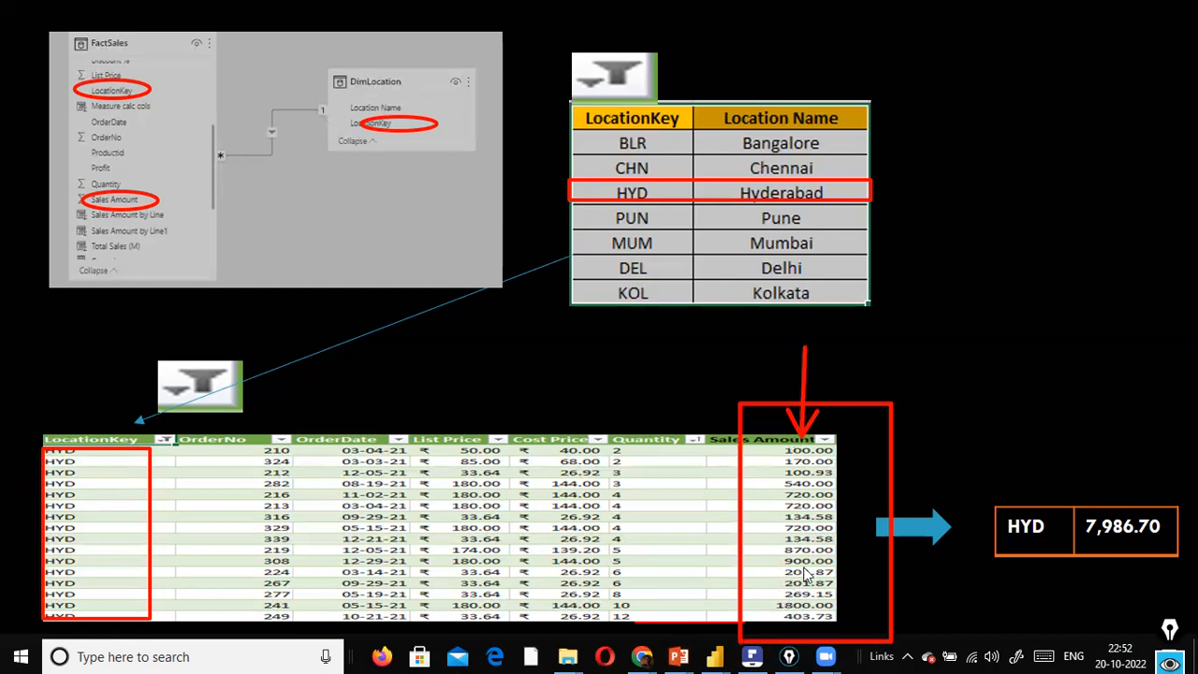
{"action": "mouse_move", "coordinate": [1053, 312]}
{"action": "left_mouse_down"}
{"action": "mouse_move", "coordinate": [1114, 481]}
{"action": "mouse_move", "coordinate": [1121, 436]}
{"action": "left_mouse_up"}
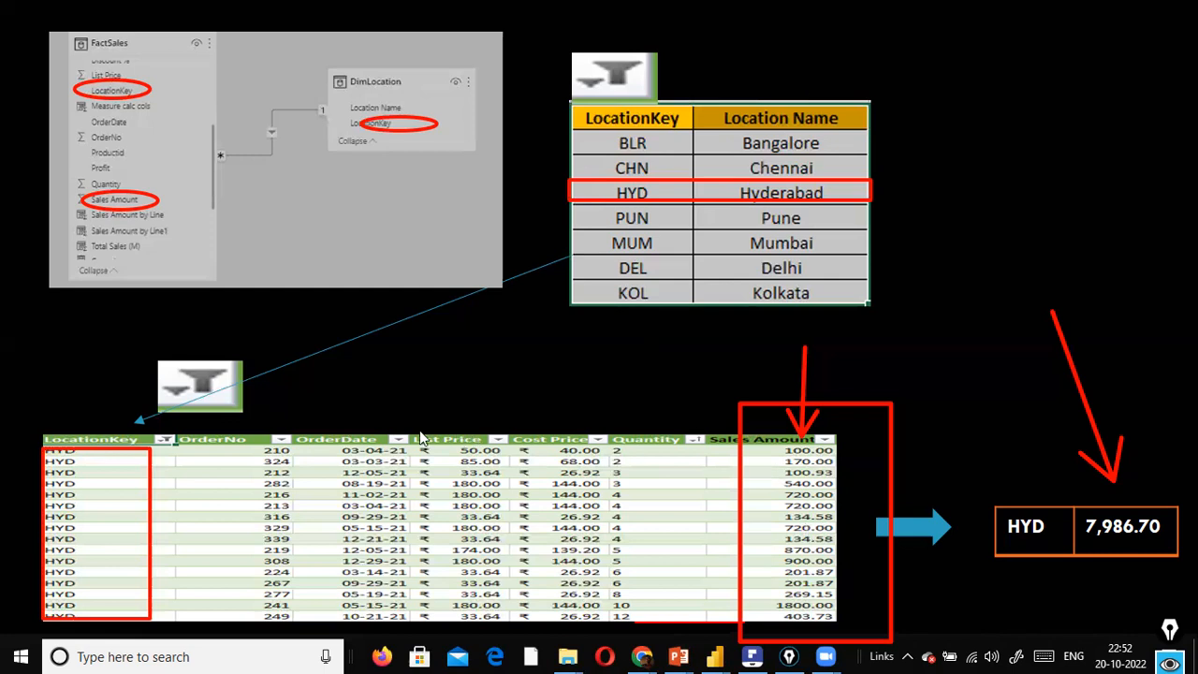
Return to the initial filter context slide and erase all drawn annotations.
{"action": "left_click_drag", "start_coordinate": [679, 199], "coordinate": [676, 173]}
{"action": "left_click", "coordinate": [857, 140]}
{"action": "scroll", "coordinate": [289, 163], "scroll_direction": "up", "scroll_amount": 4}
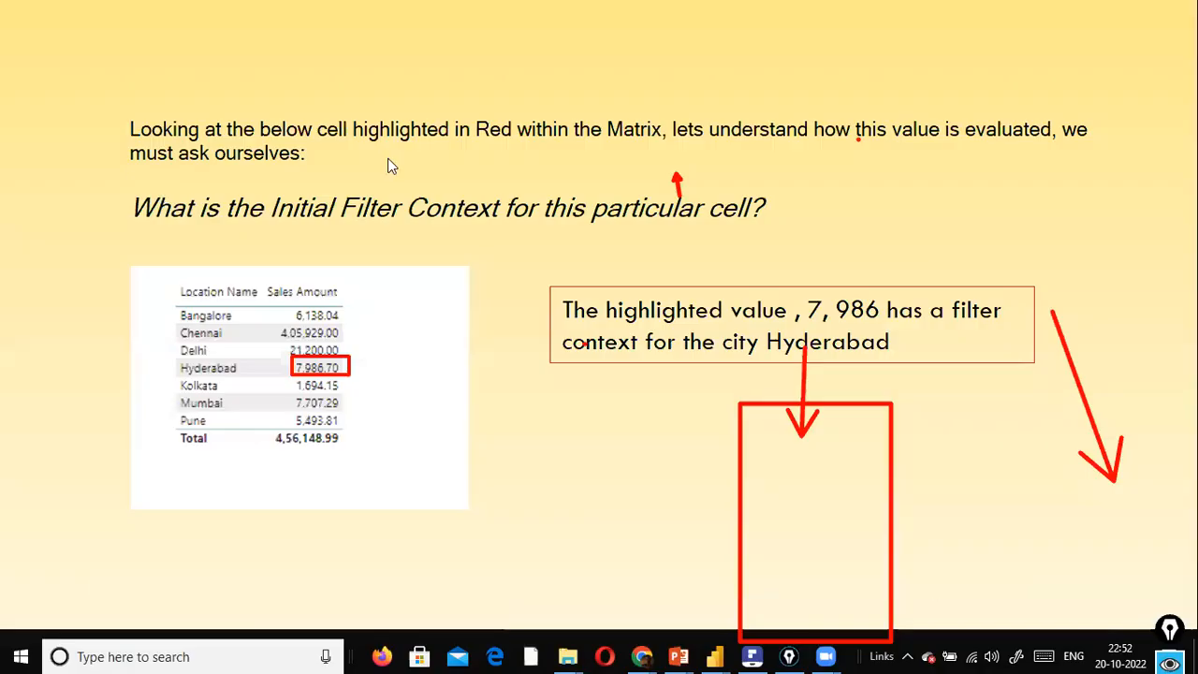
{"action": "scroll", "coordinate": [389, 182], "scroll_direction": "down", "scroll_amount": 3}
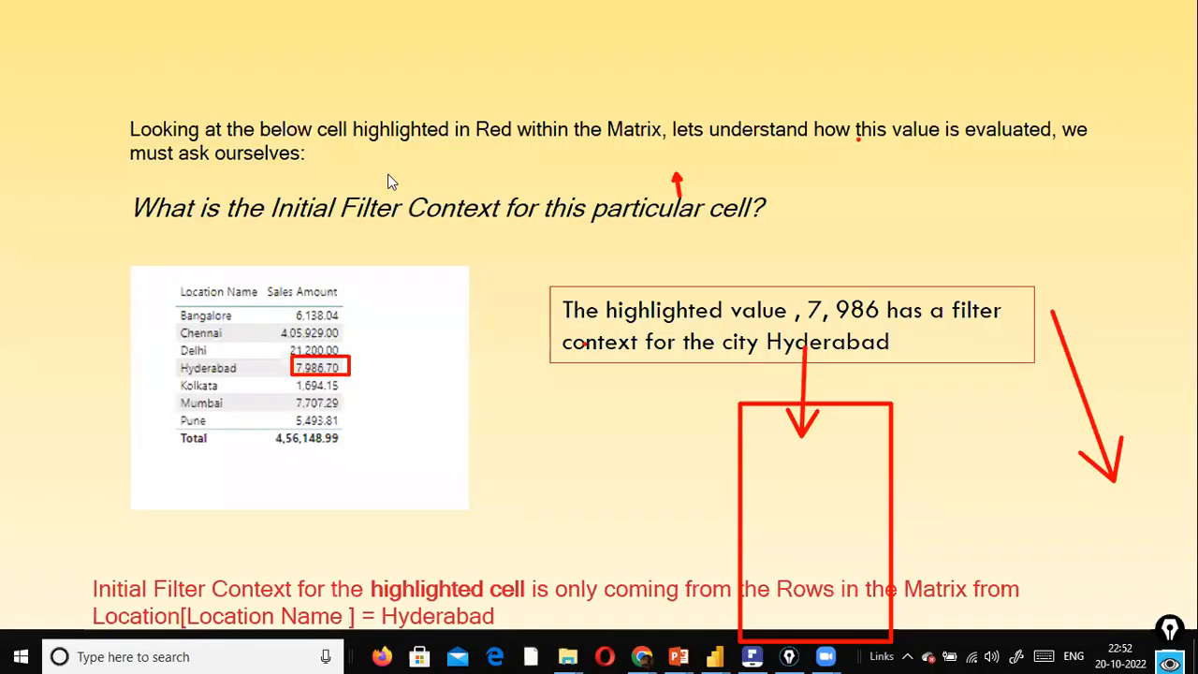
{"action": "key", "text": "e"}
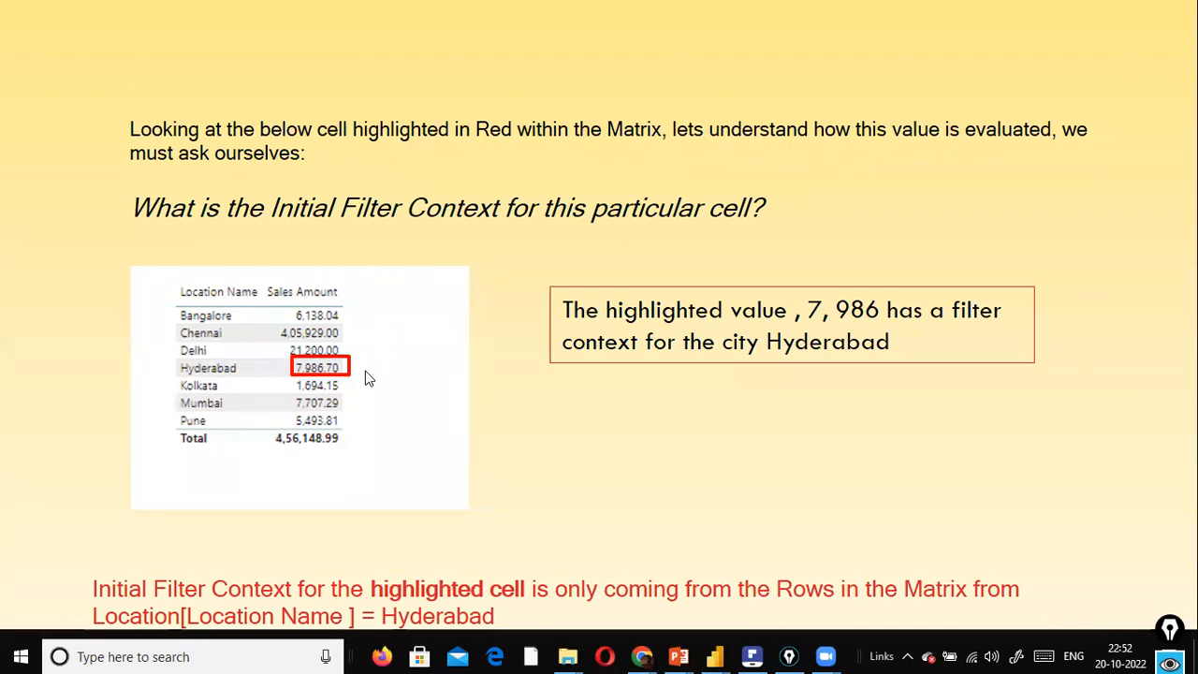
Replay the LocationKey filtering slide and reveal its highlighted Sales Amount column and the location sales table.
{"action": "left_click", "coordinate": [455, 321]}
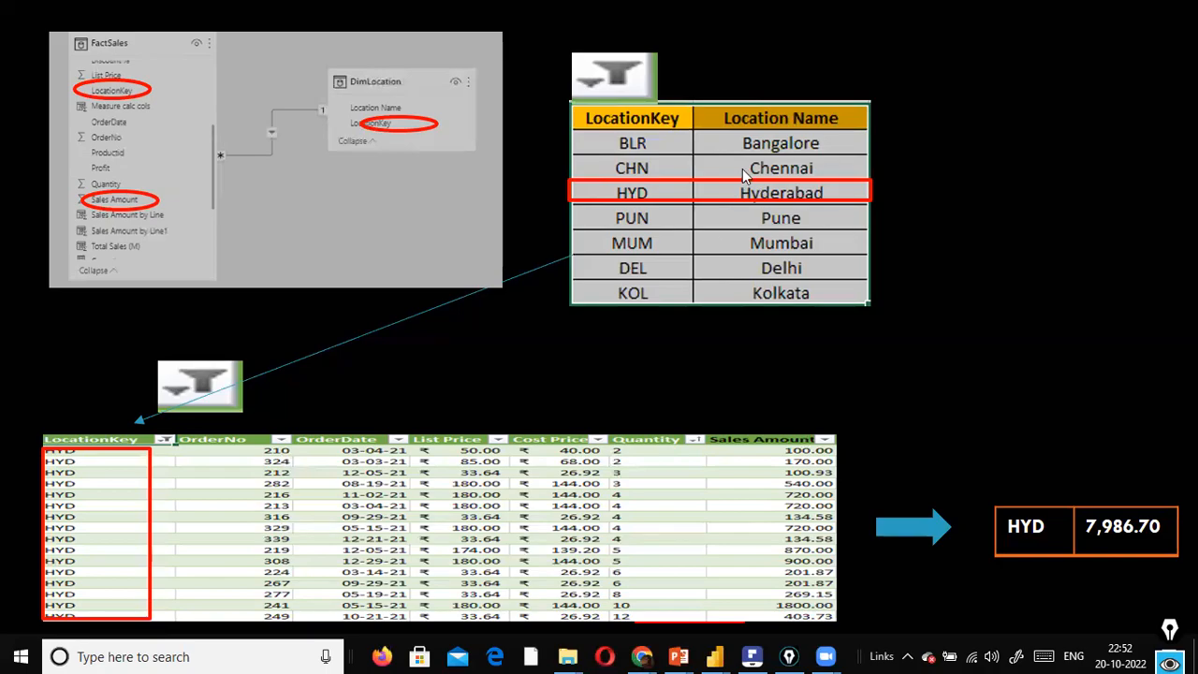
{"action": "key", "text": "Left"}
{"action": "key", "text": "Right"}
{"action": "key", "text": "Left"}
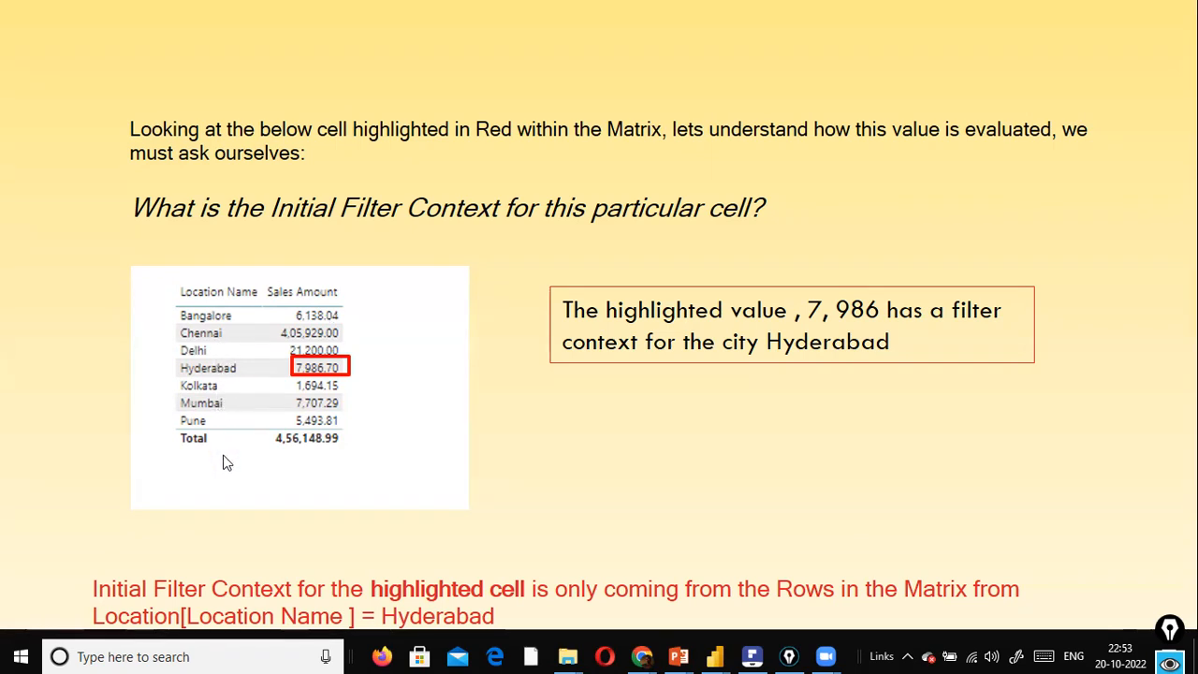
{"action": "left_click", "coordinate": [775, 430]}
{"action": "left_click", "coordinate": [775, 430]}
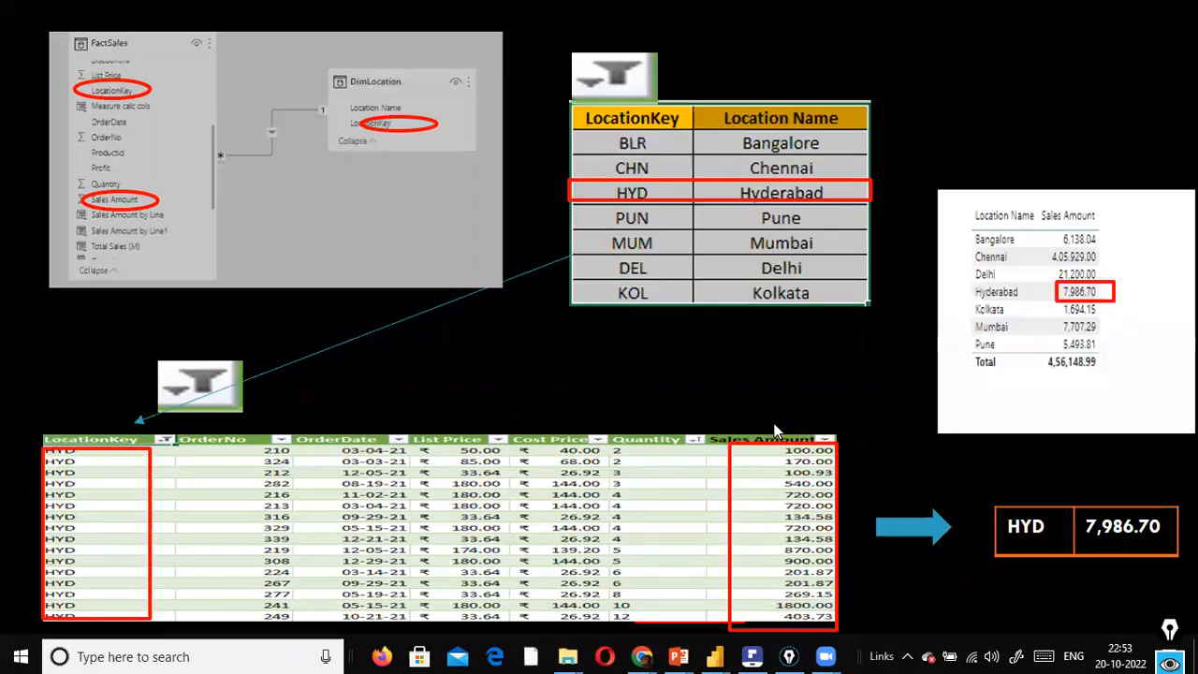
Compare the slide on the Hyderabad Dairy cell's initial filter context with the LocationKey filtering slide.
{"action": "left_click", "coordinate": [774, 431]}
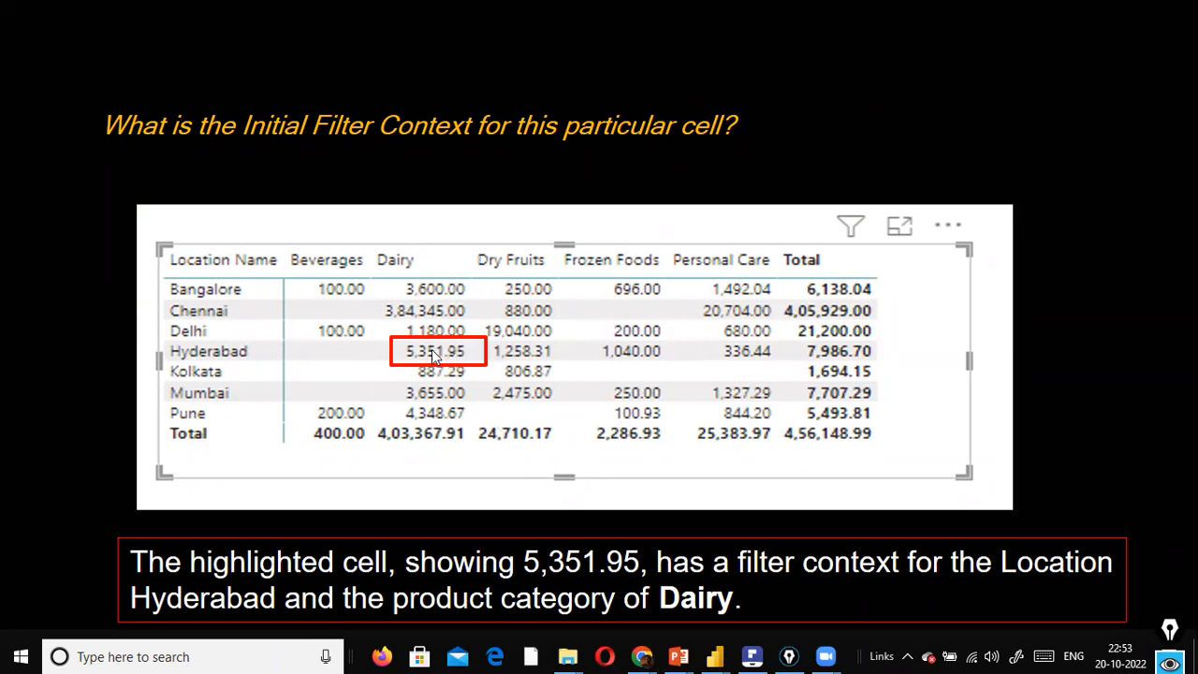
{"action": "key", "text": "Right"}
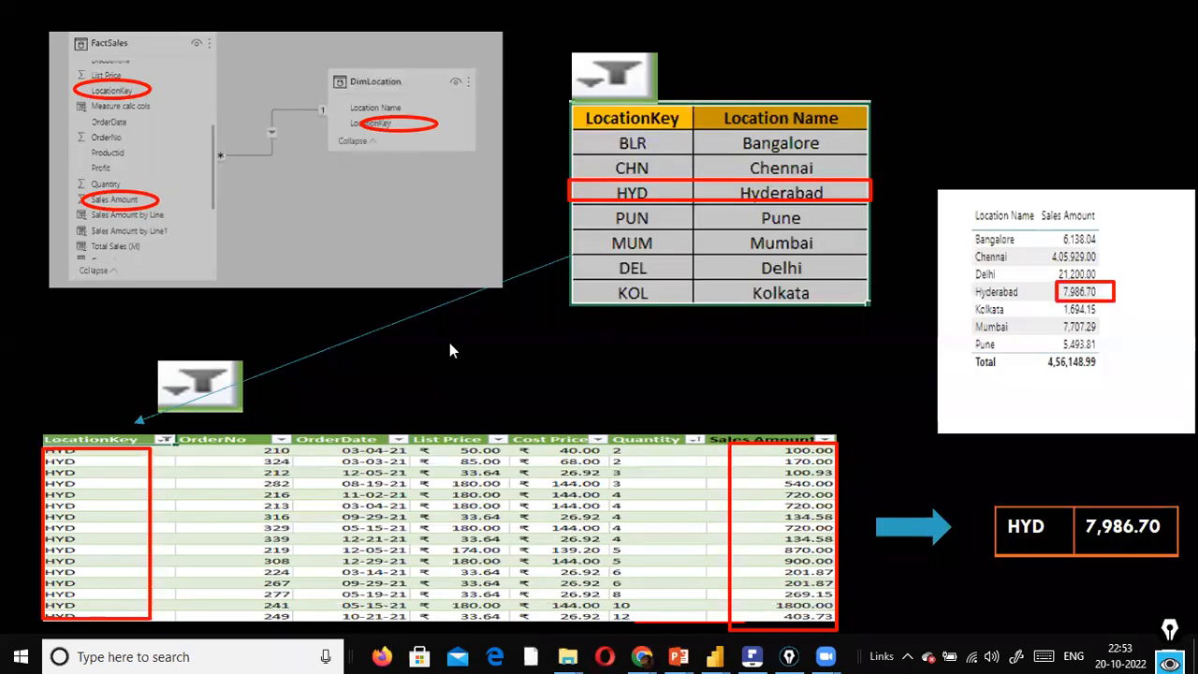
{"action": "key", "text": "Left"}
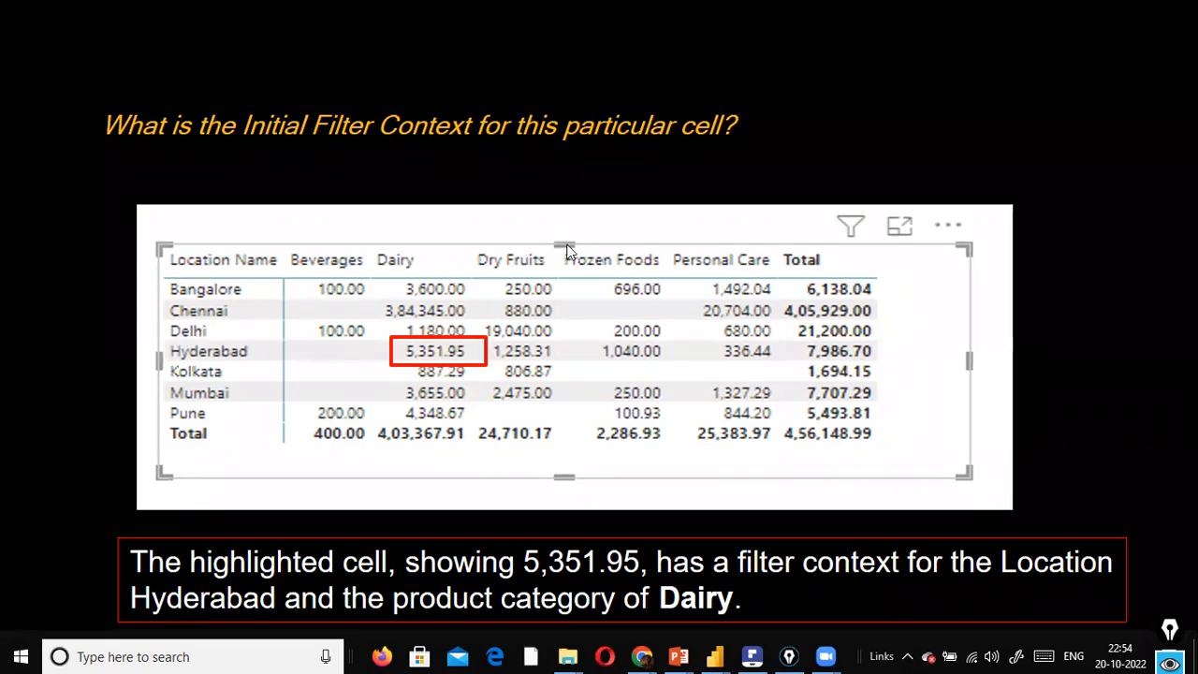
Switch to Power BI, move the Category table higher on the page and shift the Location Name table slightly lower.
{"action": "key", "text": "alt+Tab"}
{"action": "left_click", "coordinate": [650, 345]}
{"action": "left_click_drag", "start_coordinate": [584, 339], "coordinate": [587, 271]}
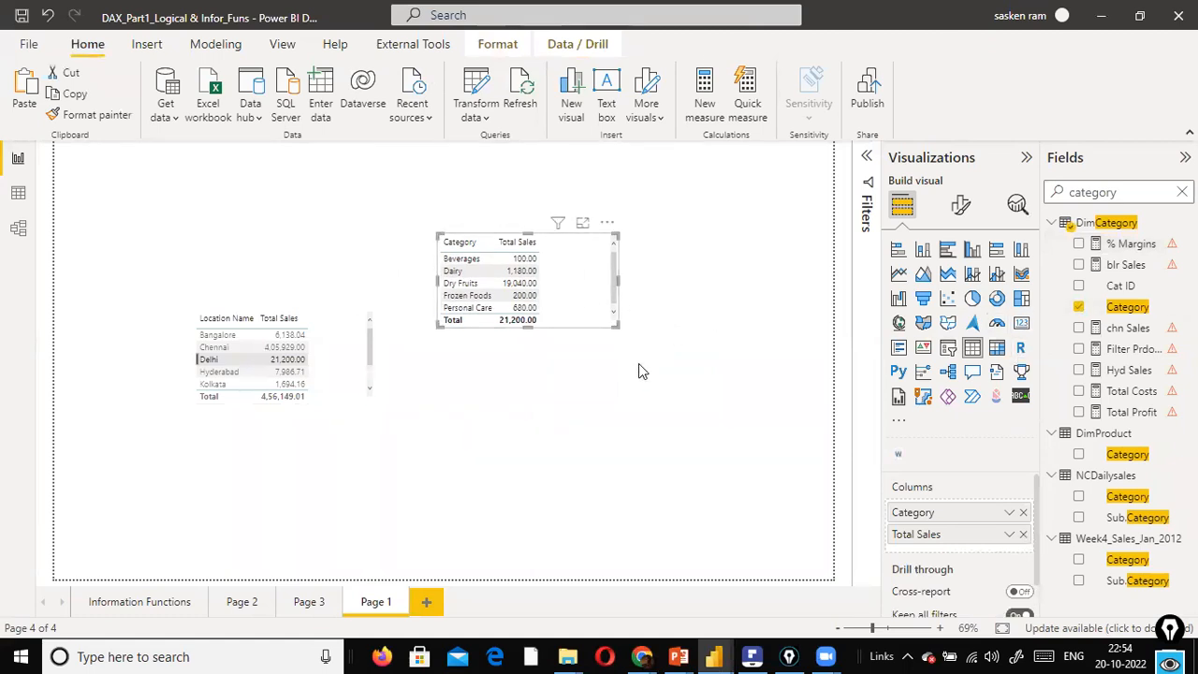
{"action": "left_click_drag", "start_coordinate": [365, 374], "coordinate": [347, 397]}
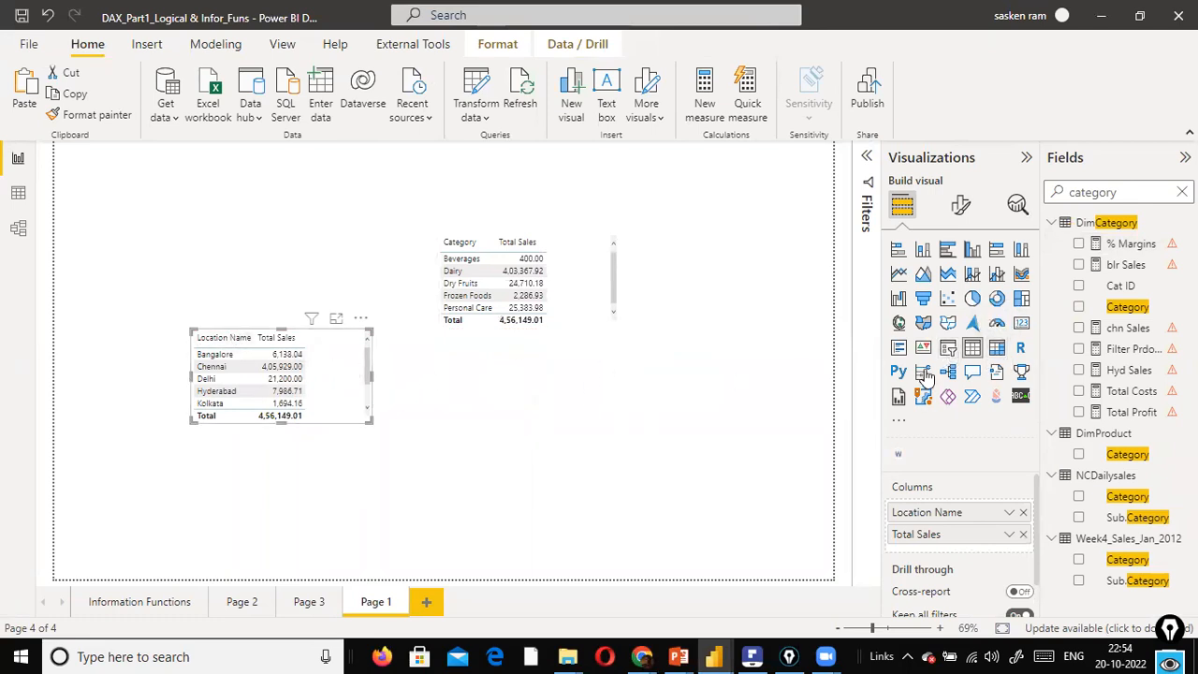
Convert the Location Name table to a matrix and check its Rows, Columns and Values fields.
{"action": "left_click", "coordinate": [996, 347]}
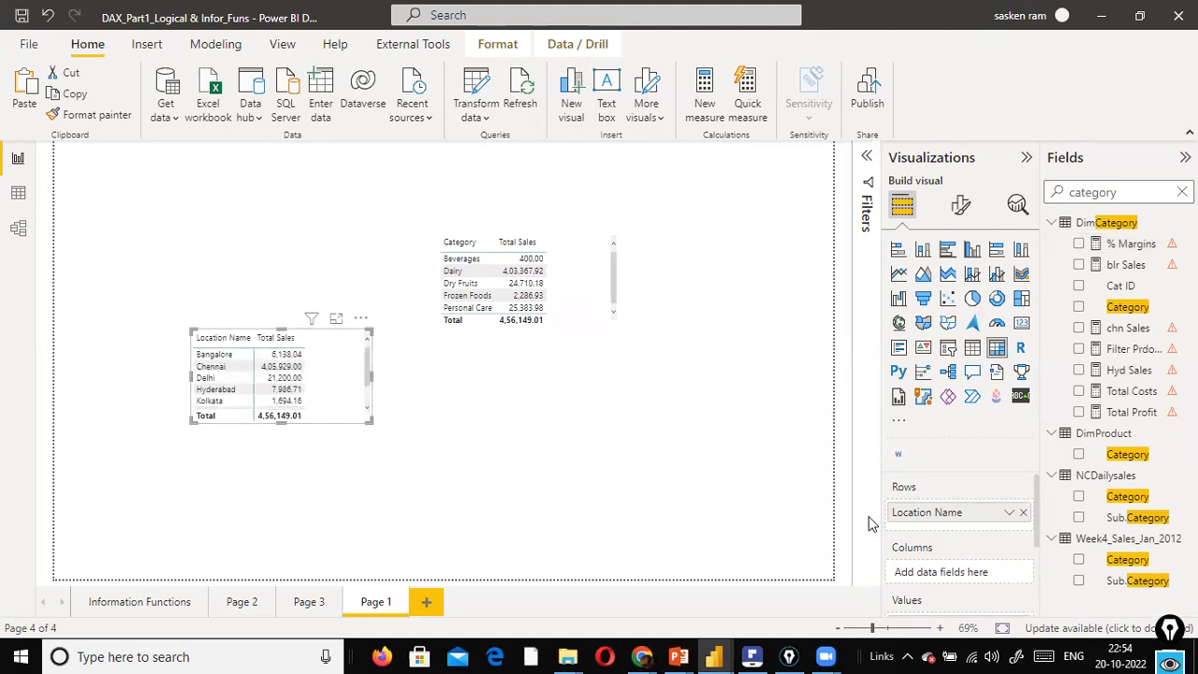
{"action": "scroll", "coordinate": [1037, 510], "scroll_direction": "down", "scroll_amount": 1}
{"action": "scroll", "coordinate": [1036, 510], "scroll_direction": "up", "scroll_amount": 1}
{"action": "scroll", "coordinate": [1037, 505], "scroll_direction": "down", "scroll_amount": 2}
{"action": "scroll", "coordinate": [1037, 505], "scroll_direction": "up", "scroll_amount": 2}
Draw arrows from the Location Name row field and the Total Sales value field to their columns in the matrix.
{"action": "mouse_move", "coordinate": [879, 513]}
{"action": "left_mouse_down"}
{"action": "mouse_move", "coordinate": [422, 377]}
{"action": "mouse_move", "coordinate": [343, 479]}
{"action": "mouse_move", "coordinate": [286, 455]}
{"action": "mouse_move", "coordinate": [211, 379]}
{"action": "mouse_move", "coordinate": [211, 343]}
{"action": "left_mouse_up"}
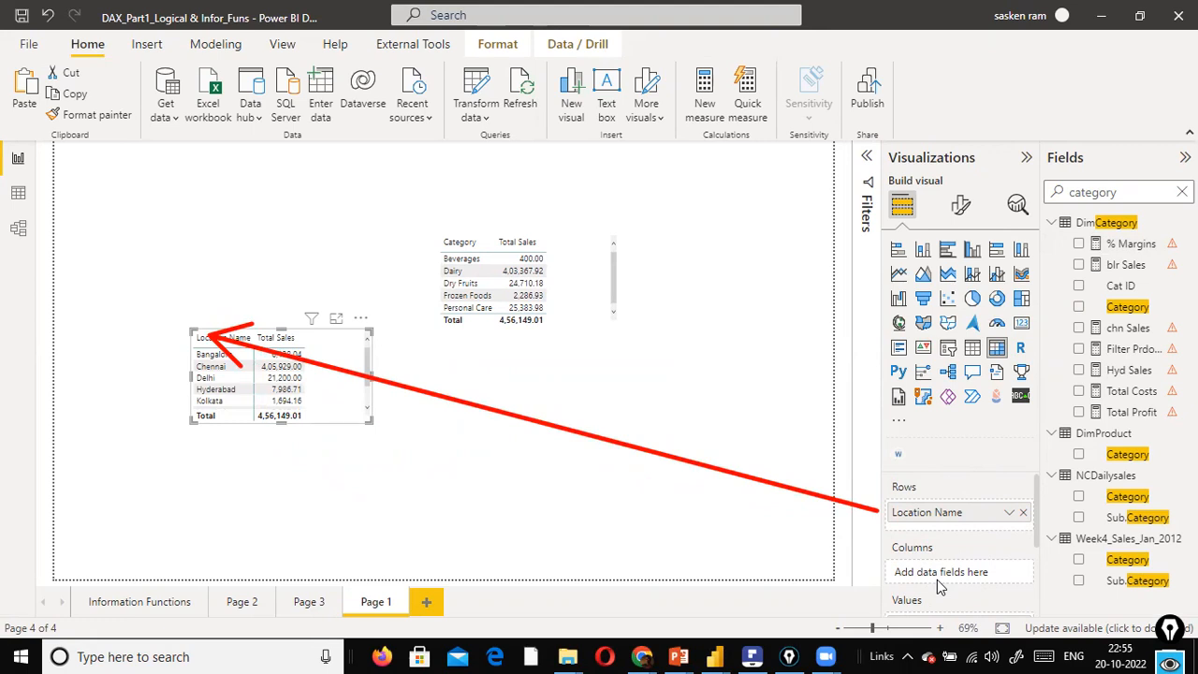
{"action": "scroll", "coordinate": [945, 585], "scroll_direction": "down", "scroll_amount": 2}
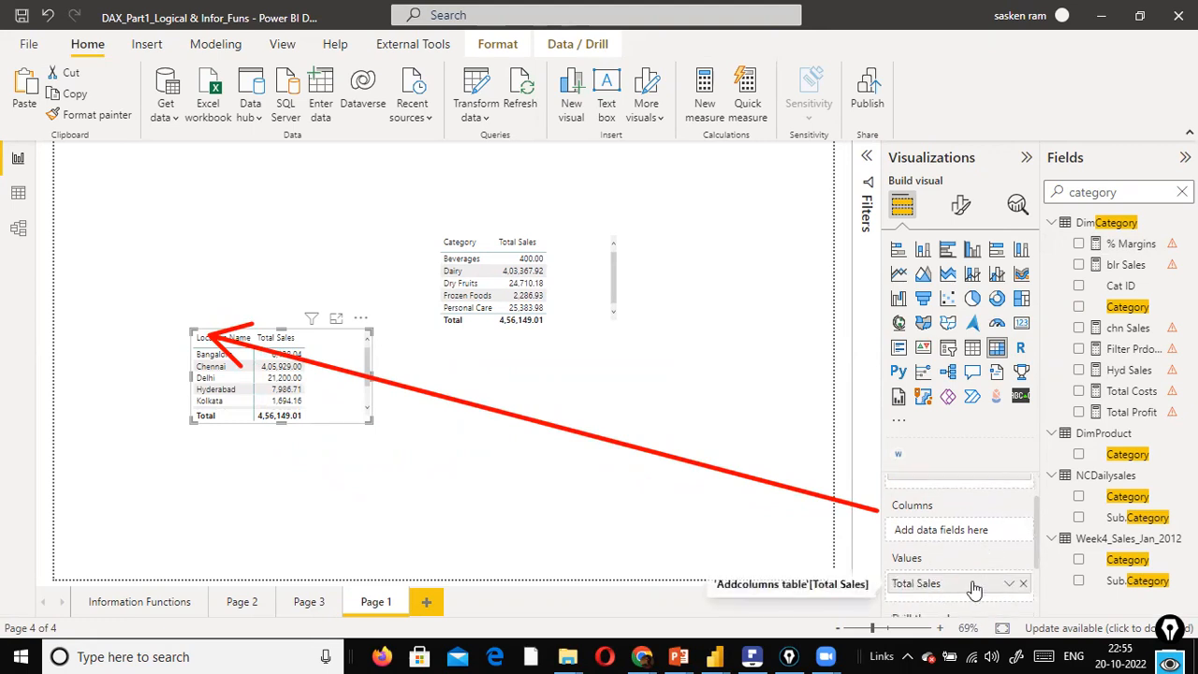
{"action": "mouse_move", "coordinate": [961, 588]}
{"action": "left_mouse_down"}
{"action": "mouse_move", "coordinate": [495, 356]}
{"action": "mouse_move", "coordinate": [304, 348]}
{"action": "left_mouse_up"}
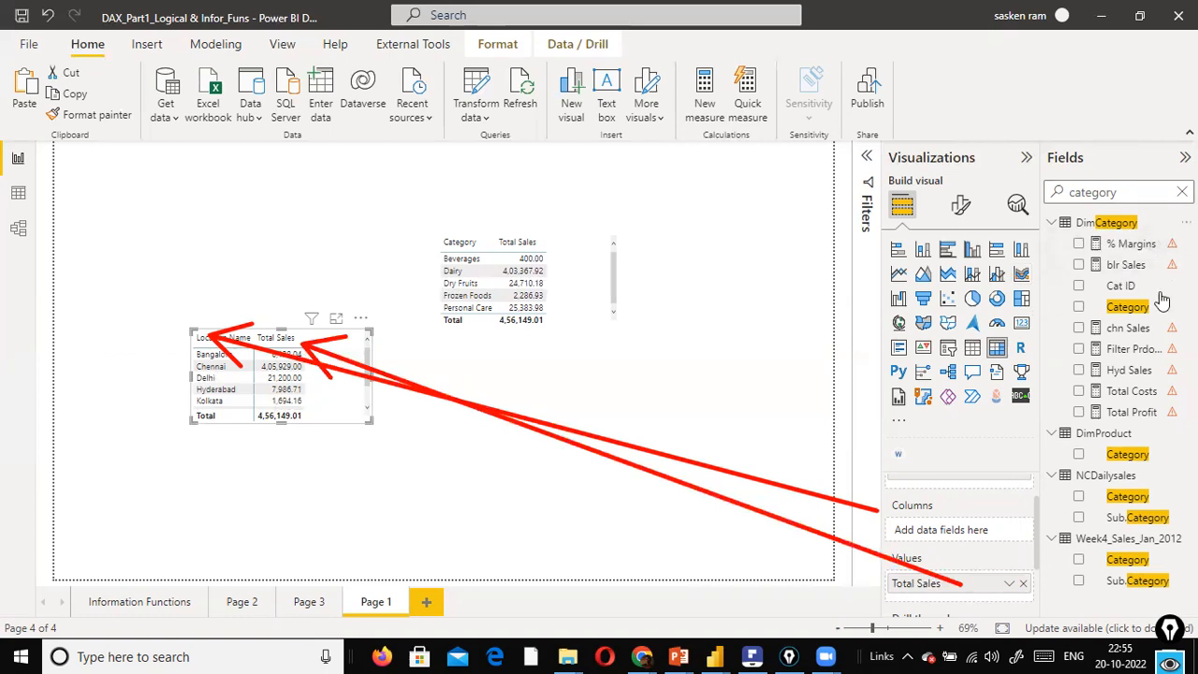
Add Category from DimCategory to the matrix columns, widen the matrix to show all categories and move it below the Category table.
{"action": "left_click_drag", "start_coordinate": [1129, 309], "coordinate": [959, 531]}
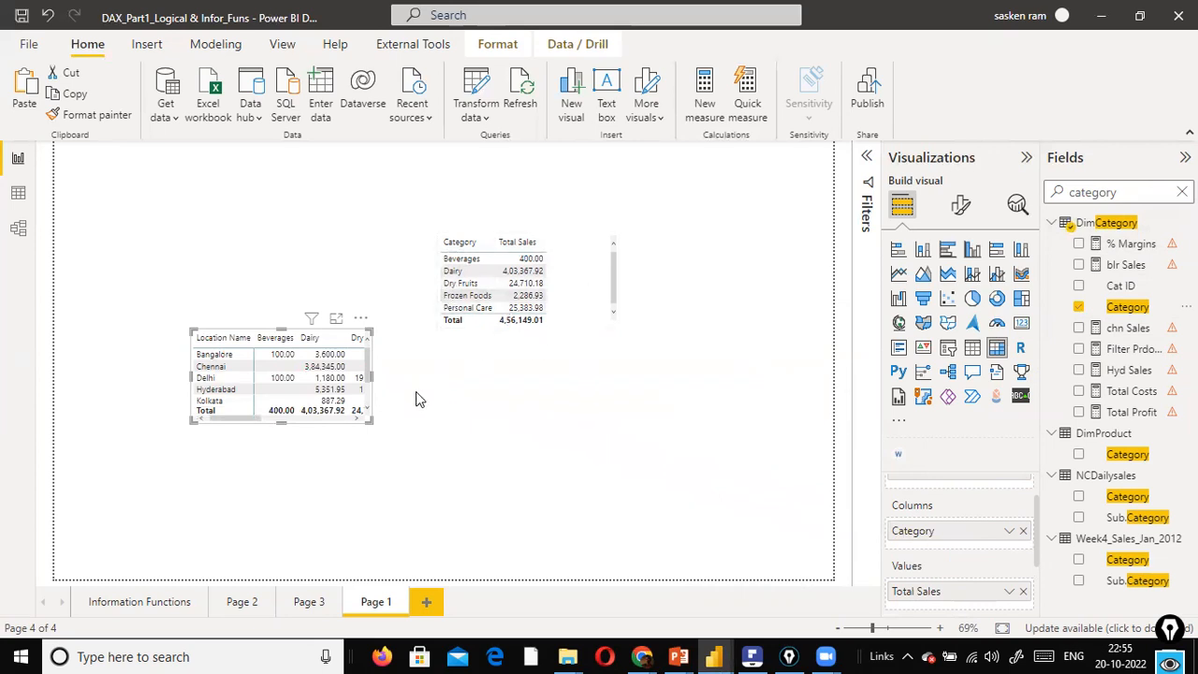
{"action": "left_click_drag", "start_coordinate": [372, 377], "coordinate": [573, 404]}
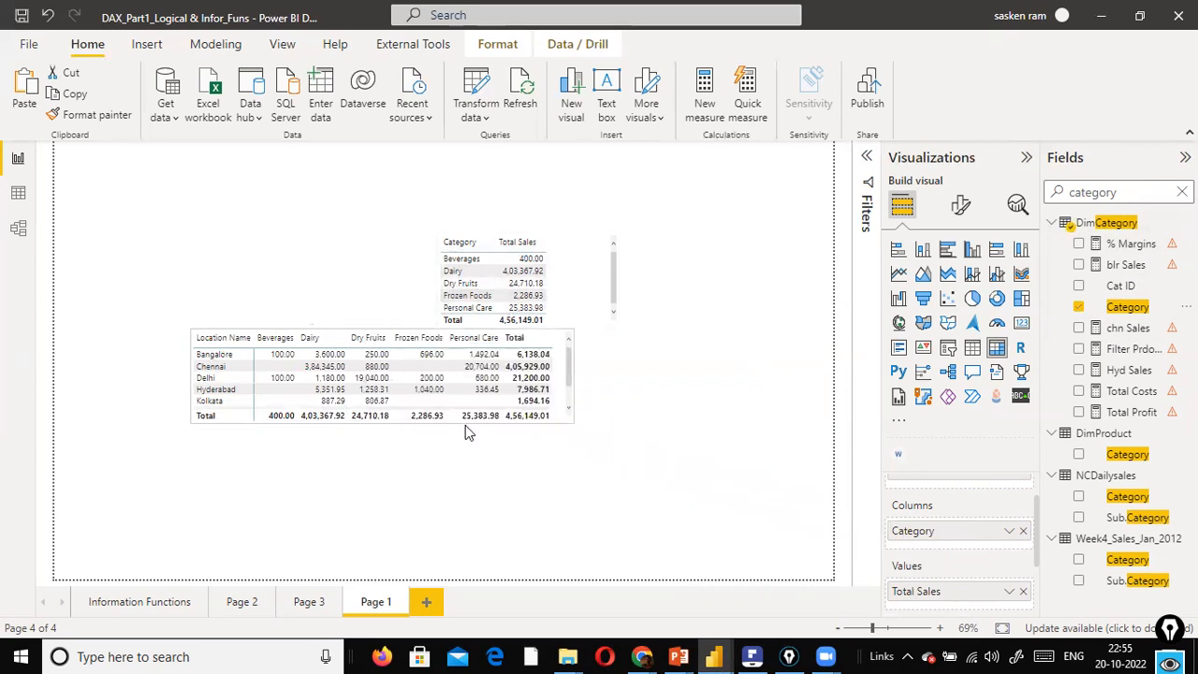
{"action": "left_click_drag", "start_coordinate": [447, 416], "coordinate": [410, 482]}
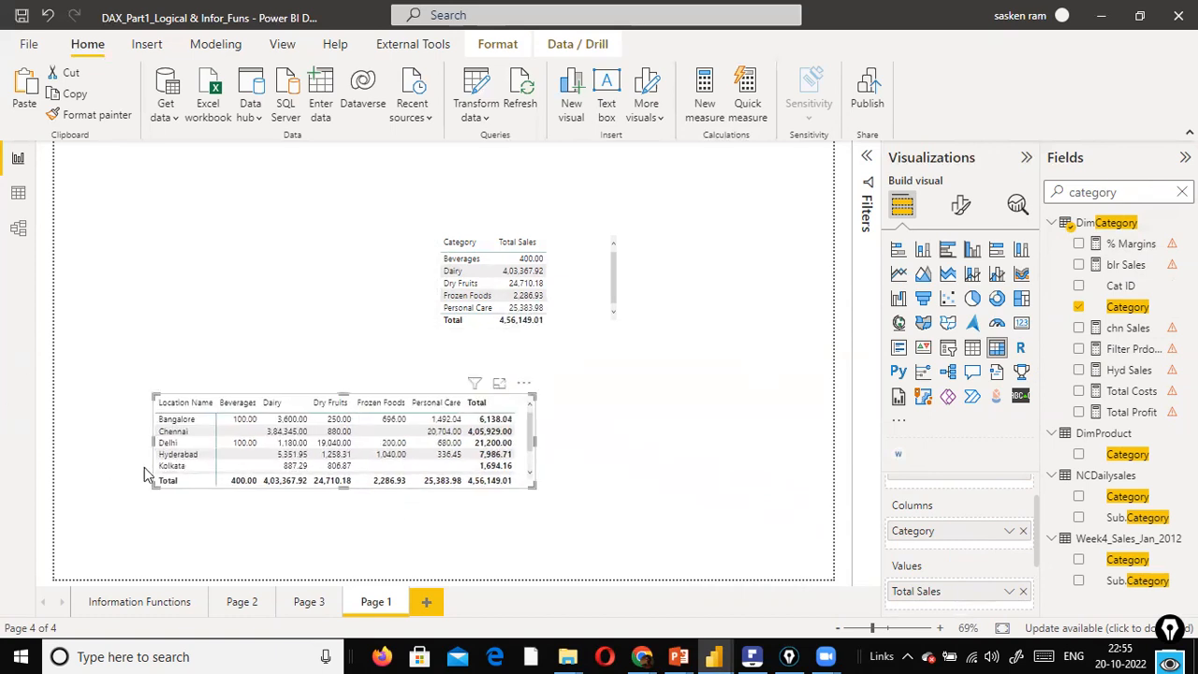
Select the Hyderabad Beverages cell in the matrix and clear the selection.
{"action": "left_click", "coordinate": [238, 455]}
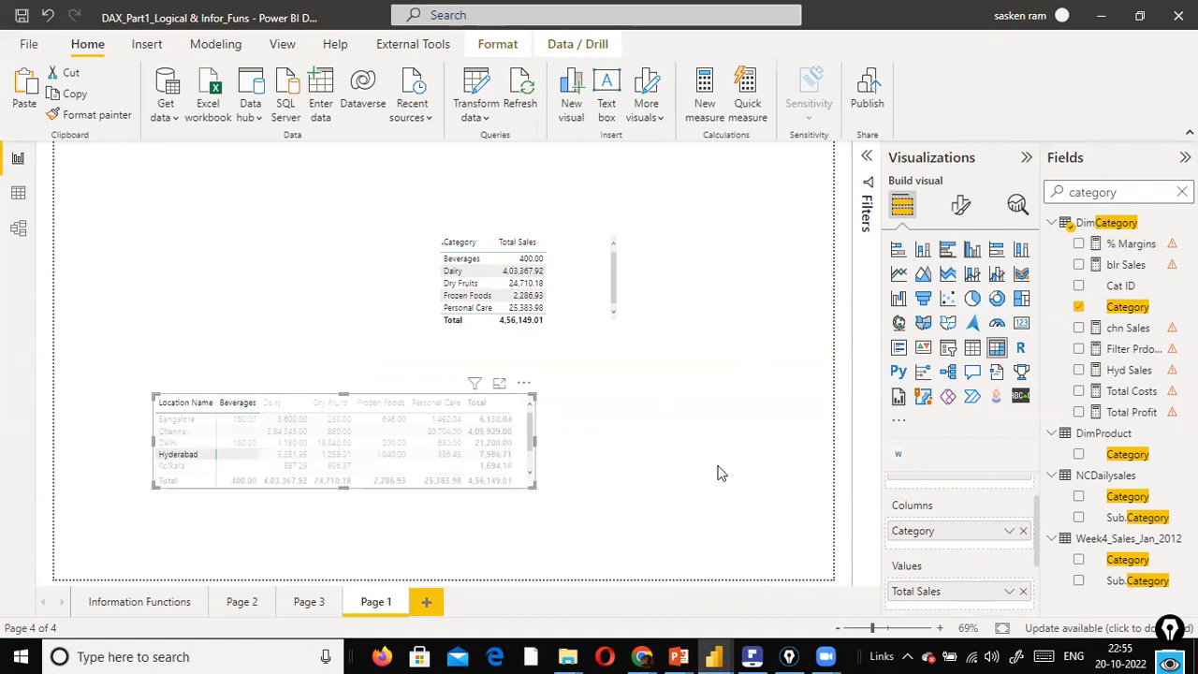
{"action": "left_click", "coordinate": [631, 399]}
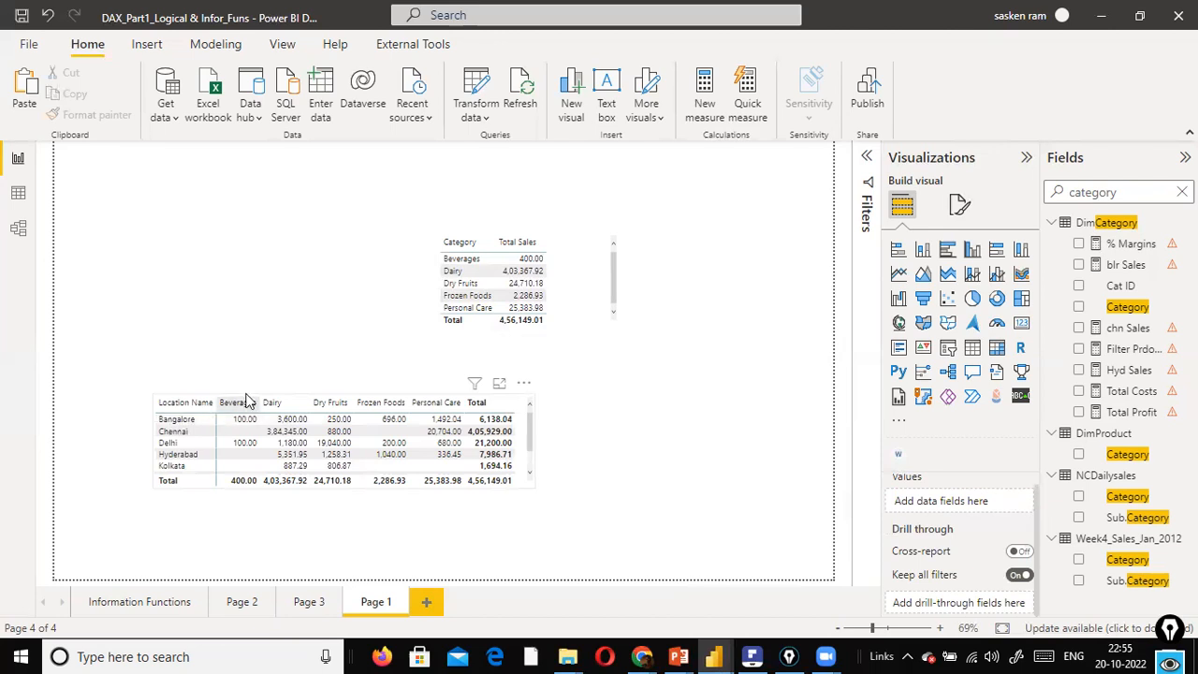
{"action": "mouse_move", "coordinate": [251, 427]}
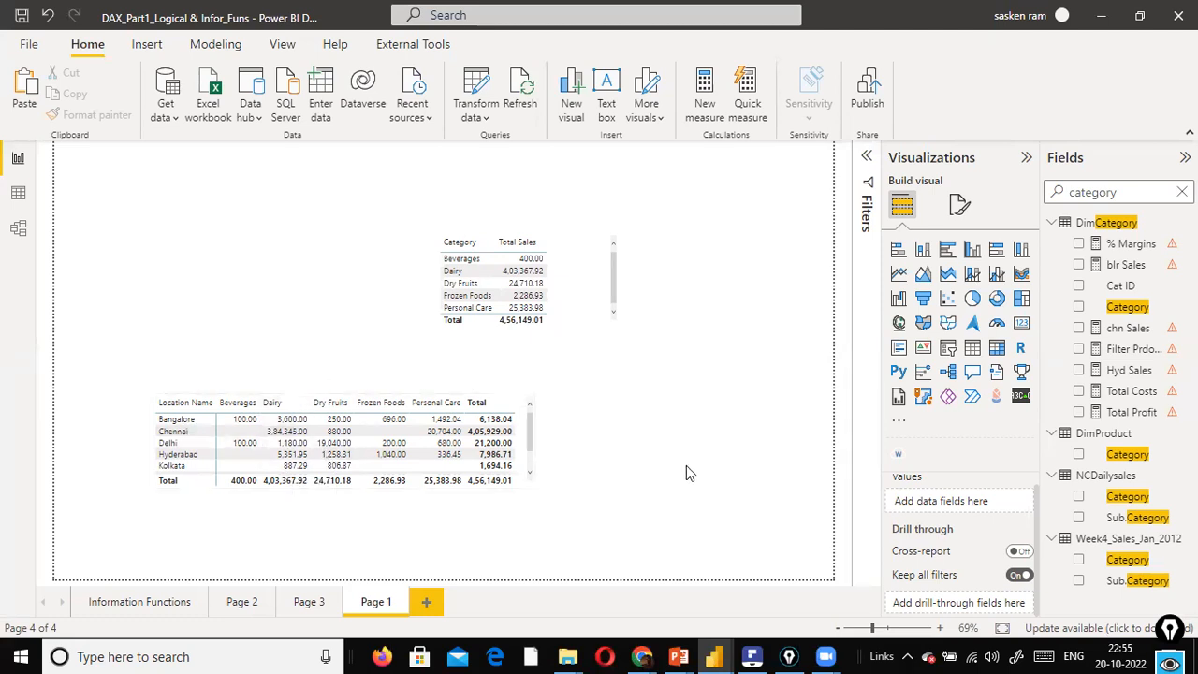
Go back in the PowerPoint slideshow to the Filter Context slide and compare its filter sources with the Power BI matrix.
{"action": "key", "text": "alt+Tab"}
{"action": "key", "text": "alt+Tab"}
{"action": "scroll", "coordinate": [687, 461], "scroll_direction": "up", "scroll_amount": 5}
{"action": "scroll", "coordinate": [689, 459], "scroll_direction": "up", "scroll_amount": 2}
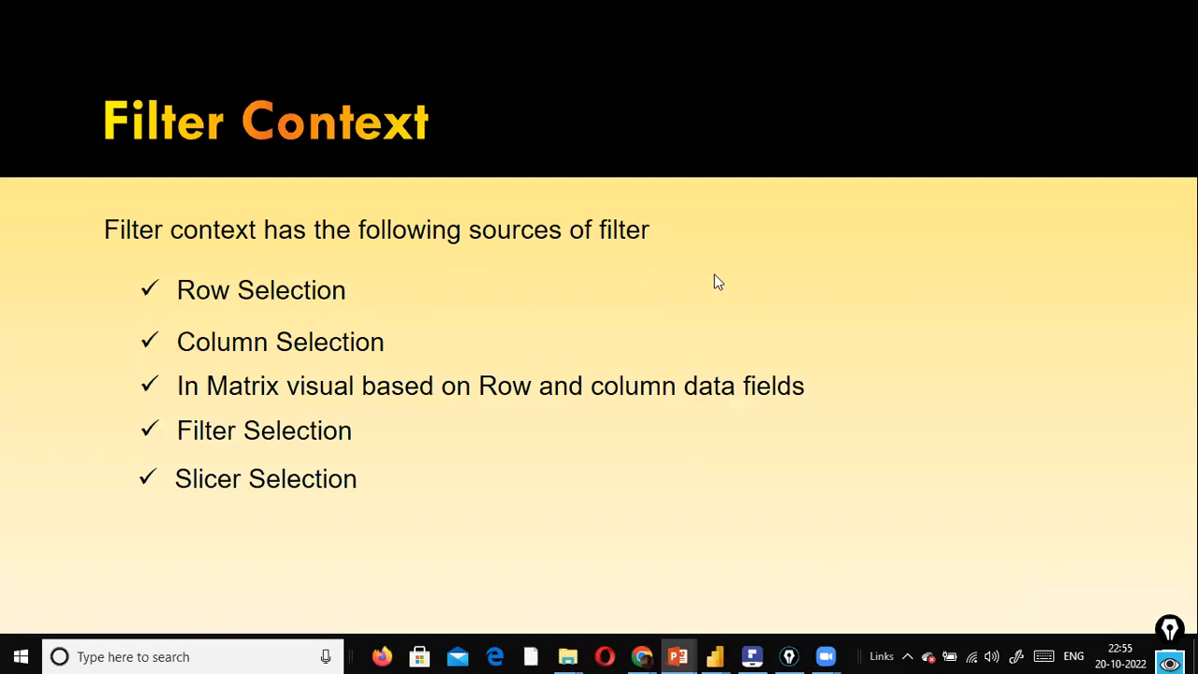
{"action": "key", "text": "alt+Tab"}
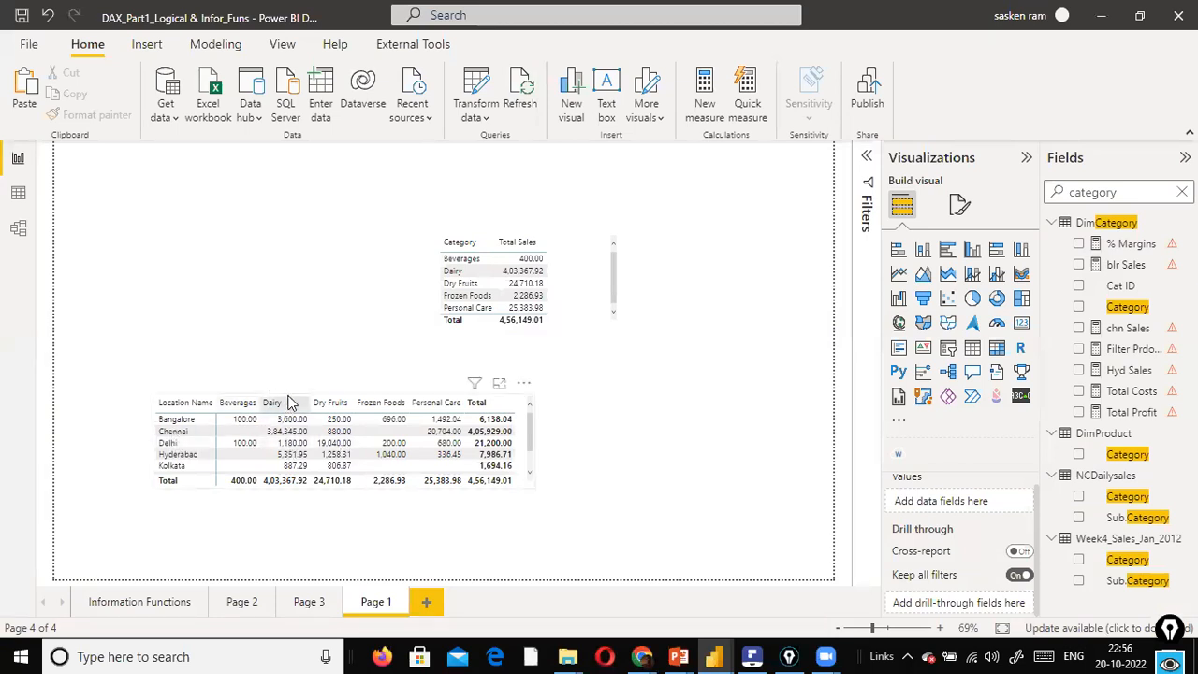
{"action": "key", "text": "alt+Tab"}
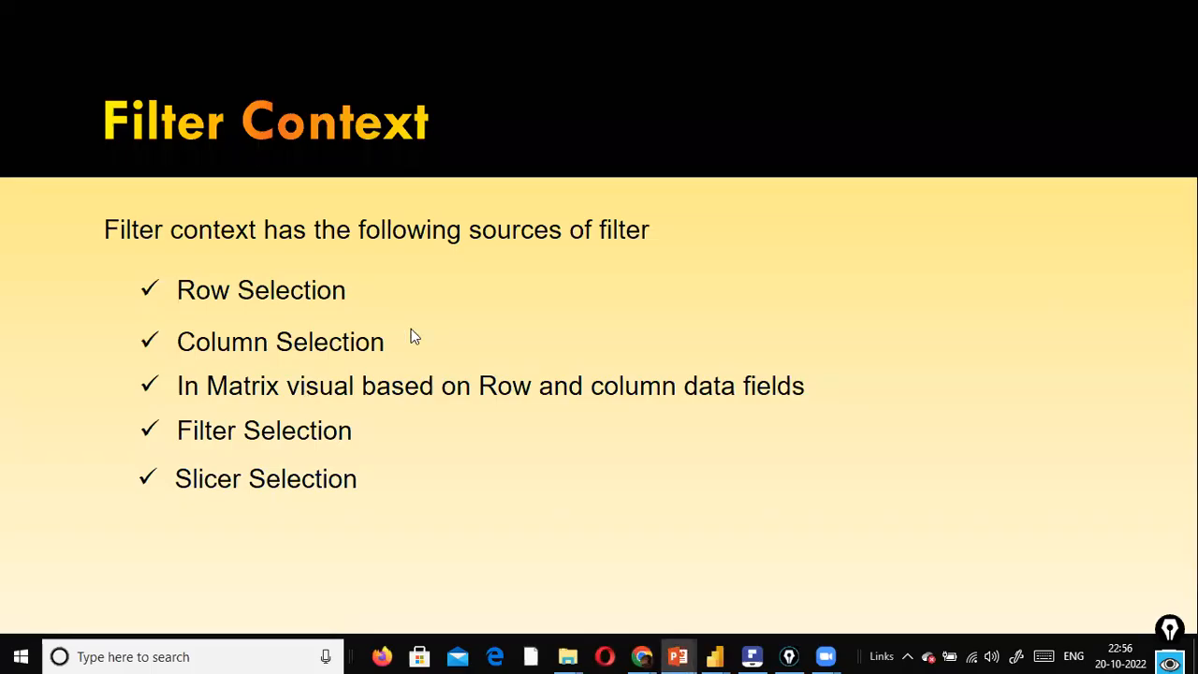
Switch to Power BI and add a compact slicer above the matrix using Location Name from DimLocation.
{"action": "key", "text": "alt+Tab"}
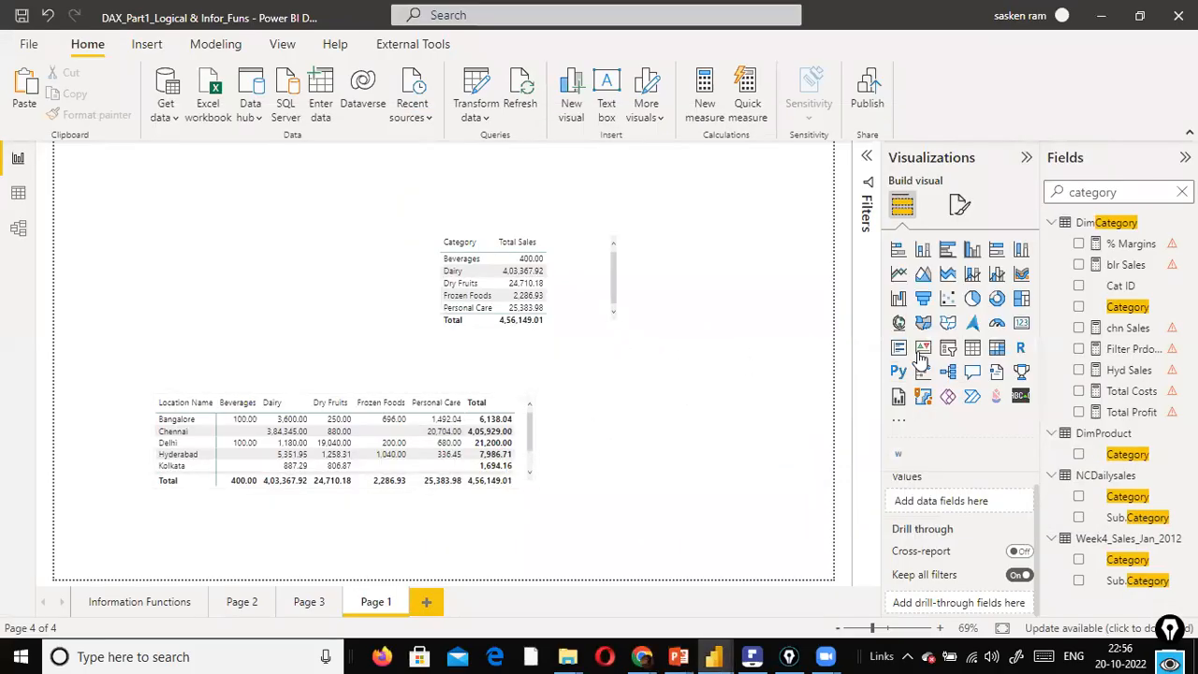
{"action": "left_click", "coordinate": [948, 349]}
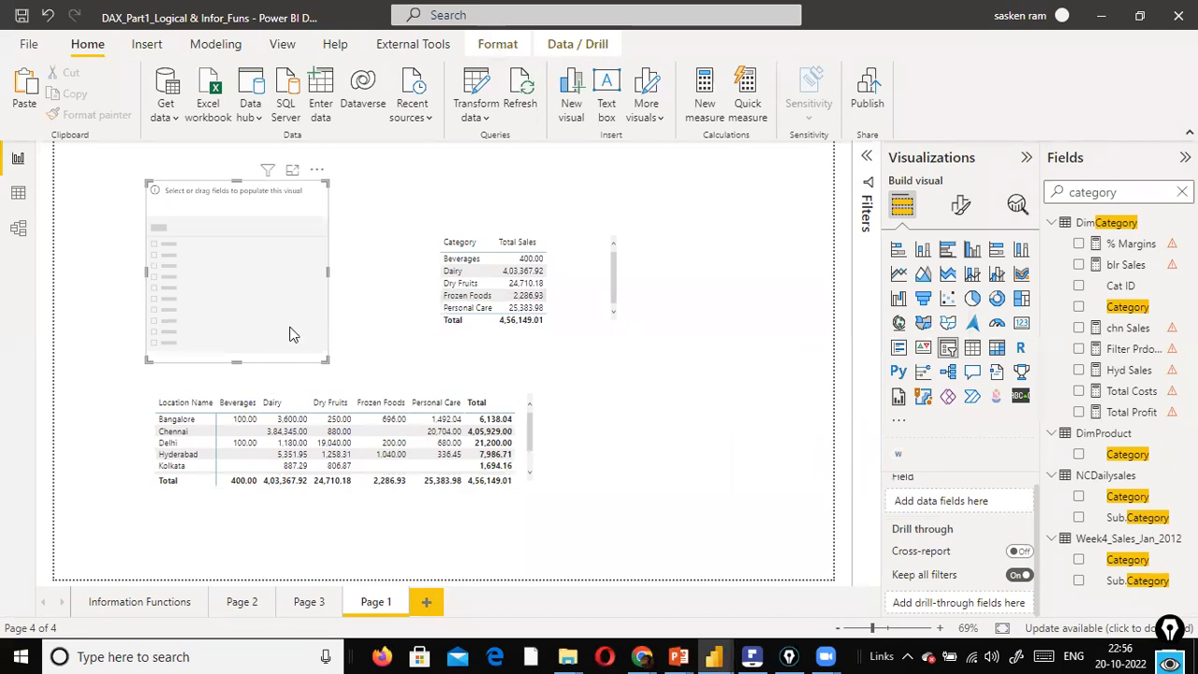
{"action": "left_click_drag", "start_coordinate": [240, 356], "coordinate": [234, 268]}
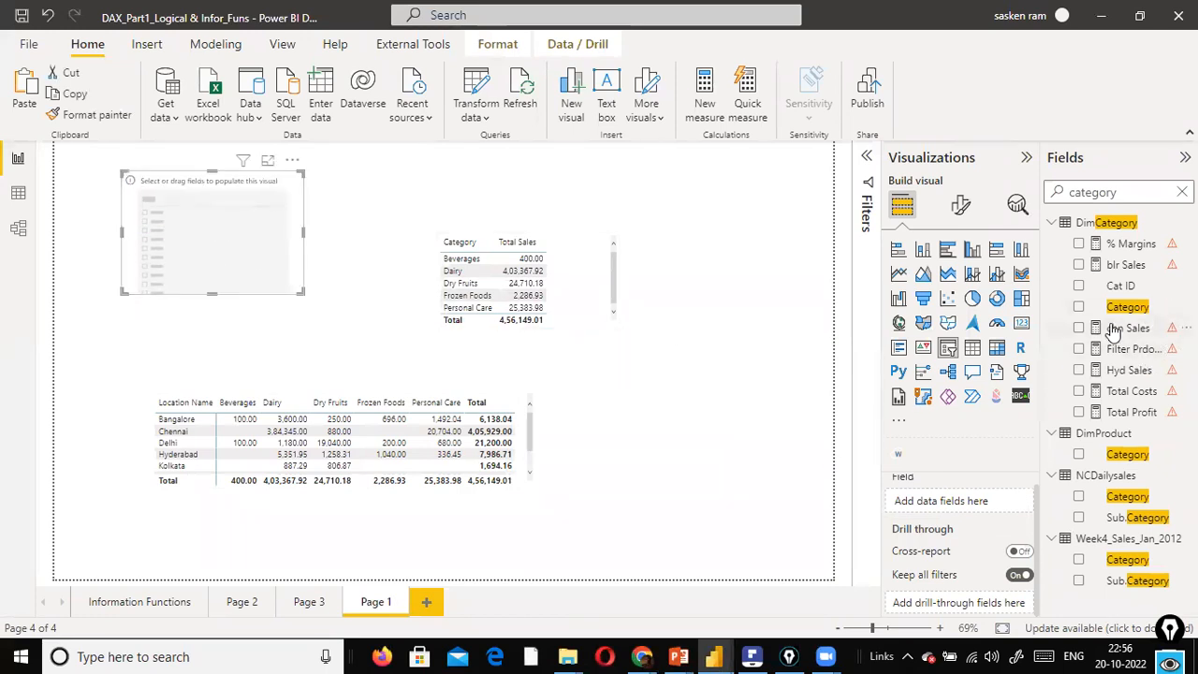
{"action": "left_click_drag", "start_coordinate": [1131, 309], "coordinate": [1172, 329]}
{"action": "left_click", "coordinate": [1181, 192]}
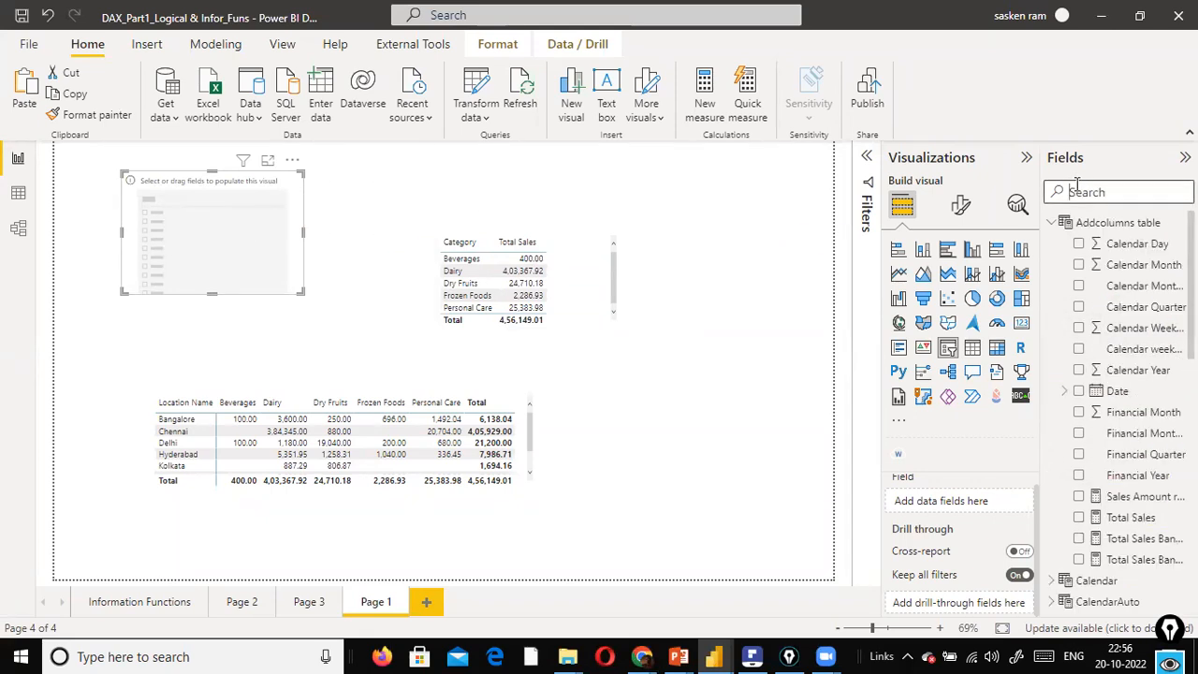
{"action": "type", "text": "locat"}
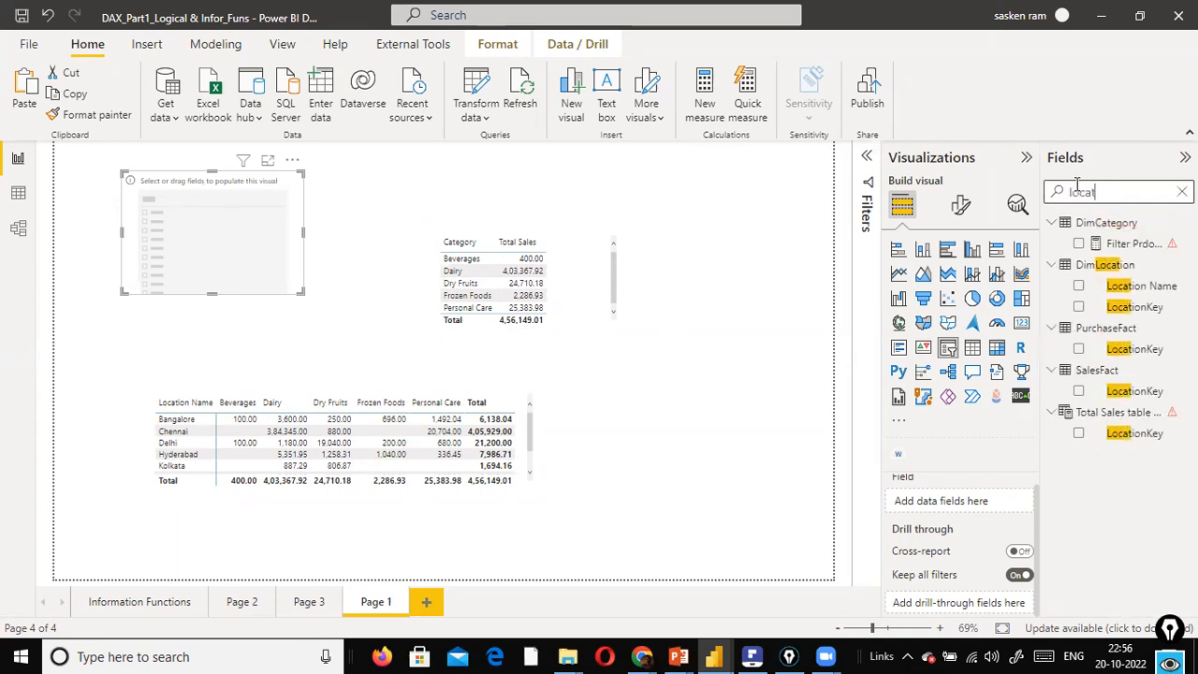
{"action": "left_click_drag", "start_coordinate": [1141, 285], "coordinate": [249, 230]}
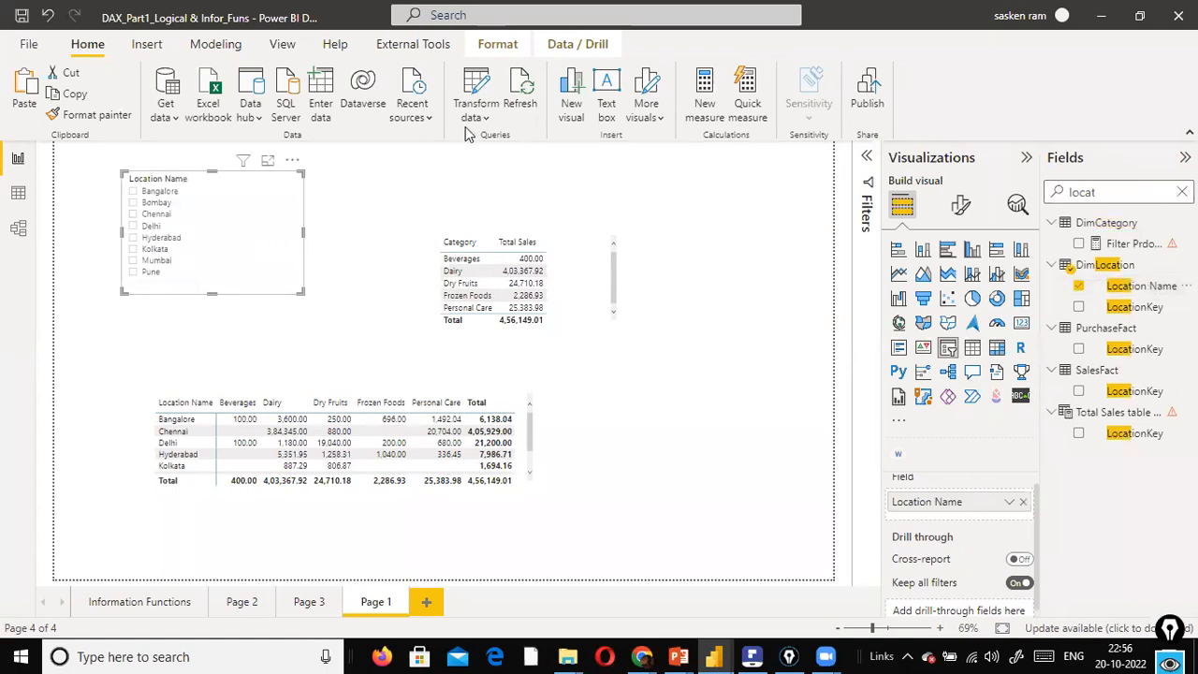
Filter the visuals by Bangalore, Hyderabad and Pune in the Location Name slicer, and clear the selection.
{"action": "left_click", "coordinate": [132, 192]}
{"action": "left_click", "coordinate": [133, 238], "text": "ctrl"}
{"action": "left_click", "coordinate": [132, 272], "text": "ctrl"}
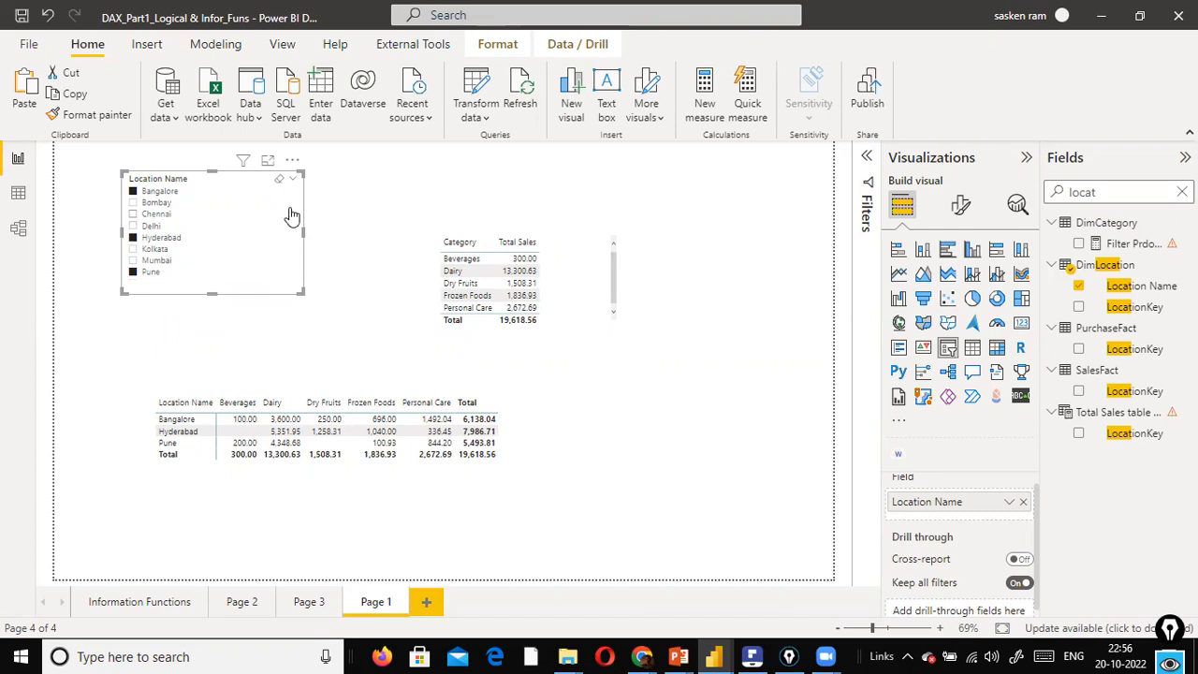
{"action": "left_click", "coordinate": [279, 178]}
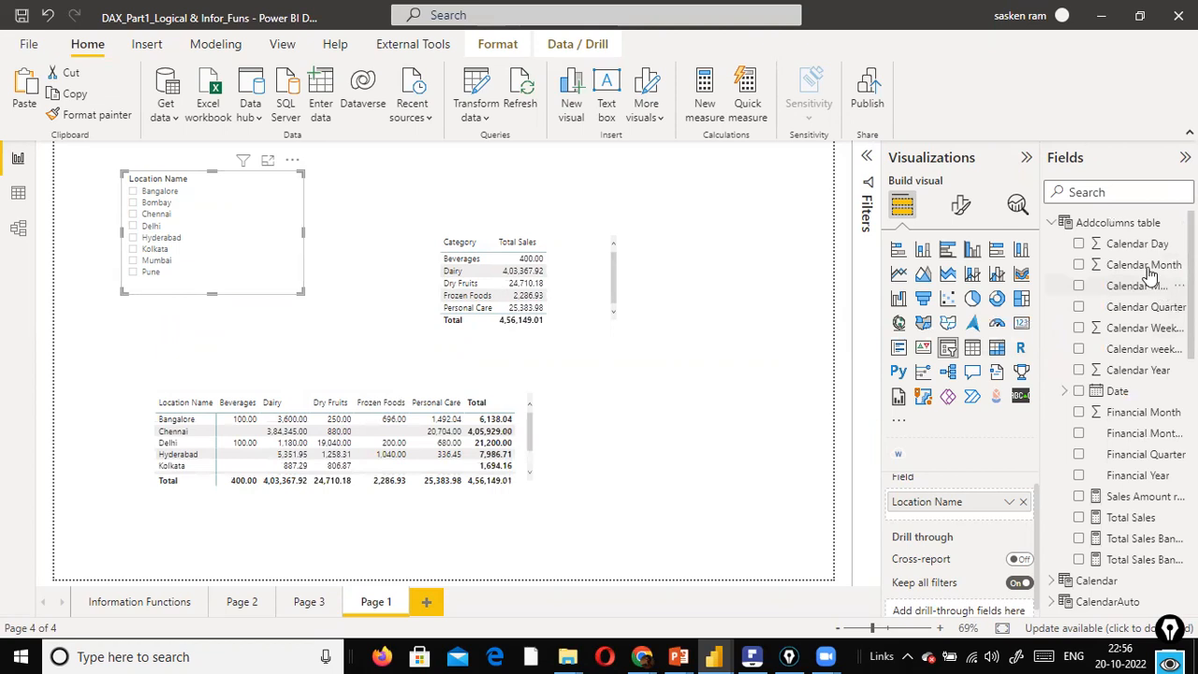
Replace Location Name in the slicer with Month from the Calendar table's Date Hierarchy.
{"action": "left_click", "coordinate": [1050, 224]}
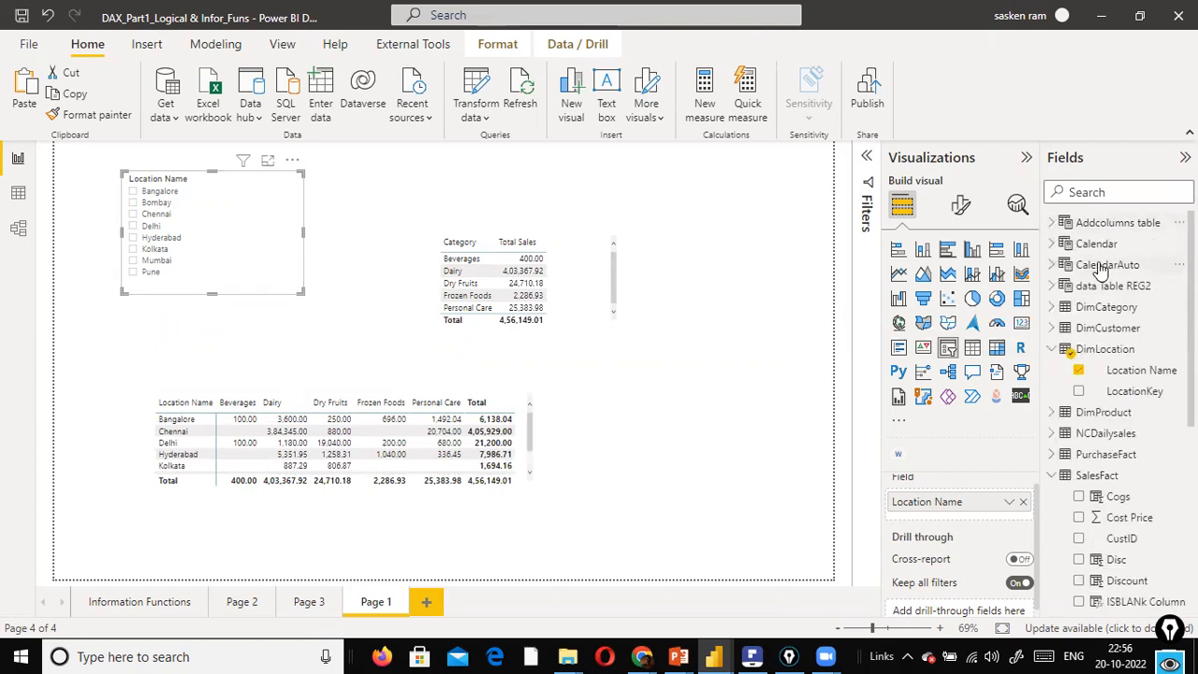
{"action": "left_click", "coordinate": [1055, 245]}
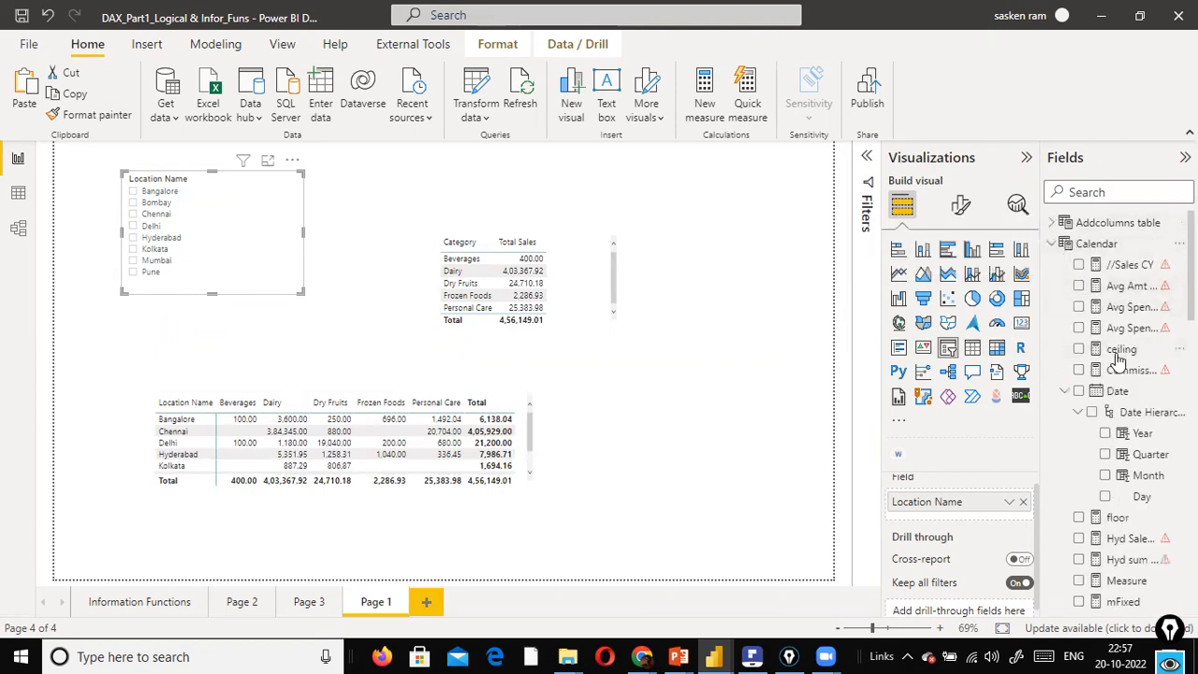
{"action": "scroll", "coordinate": [1082, 403], "scroll_direction": "down", "scroll_amount": 3}
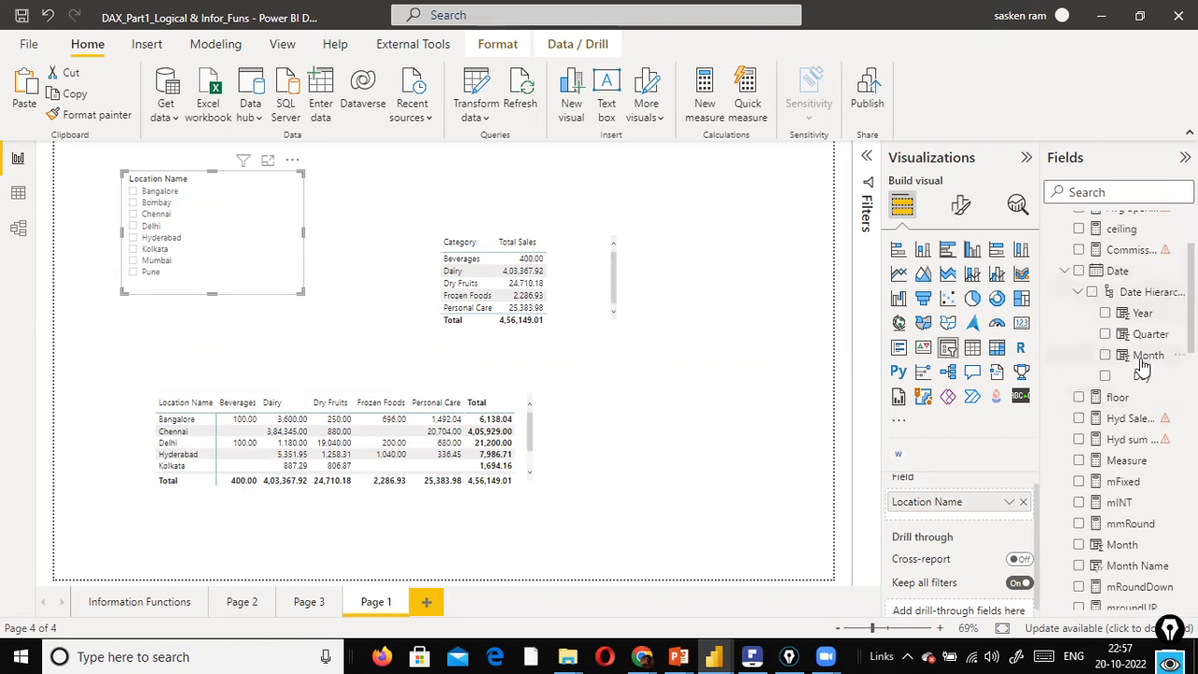
{"action": "left_click_drag", "start_coordinate": [1147, 356], "coordinate": [247, 235]}
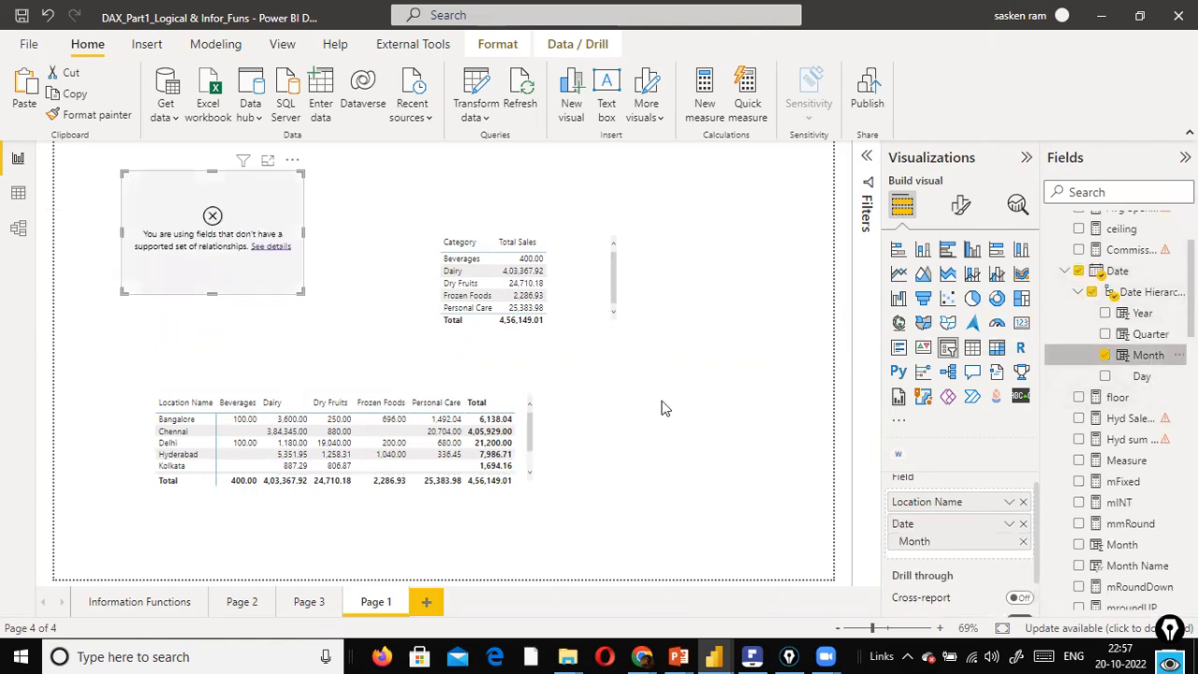
{"action": "left_click", "coordinate": [1023, 503]}
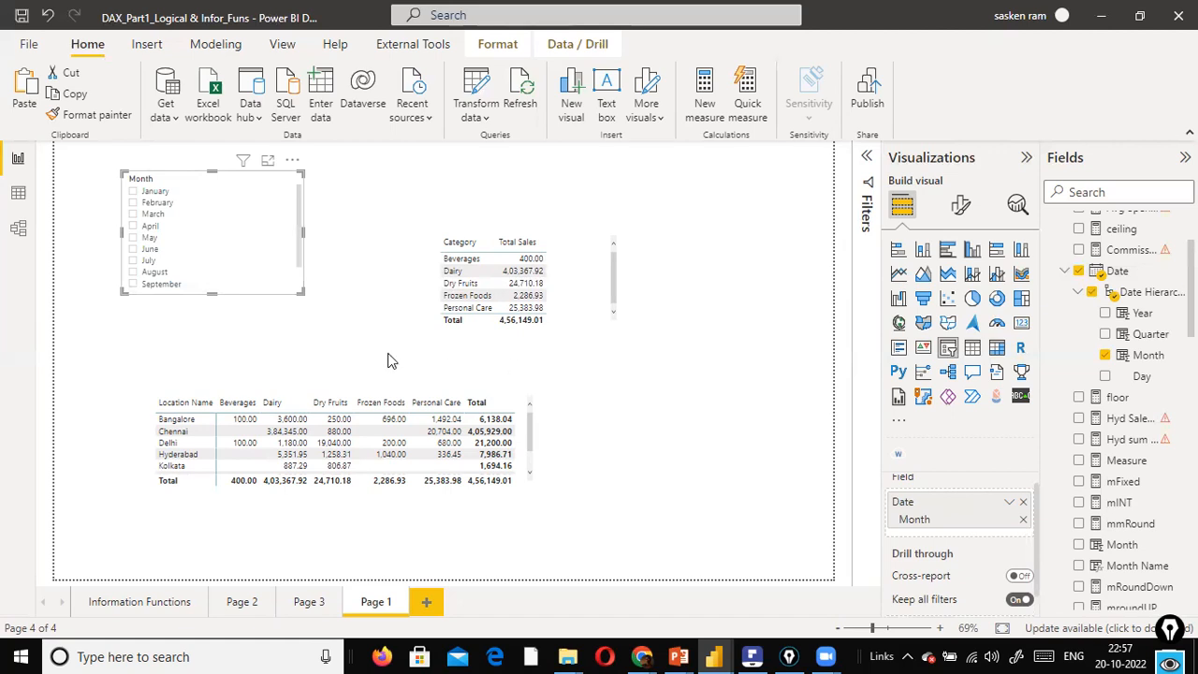
Filter the visuals to January, March and May with the Month slicer, and review the visual, page and all-pages filter levels.
{"action": "left_click", "coordinate": [133, 192]}
{"action": "left_click", "coordinate": [133, 214], "text": "ctrl"}
{"action": "left_click", "coordinate": [132, 237], "text": "ctrl"}
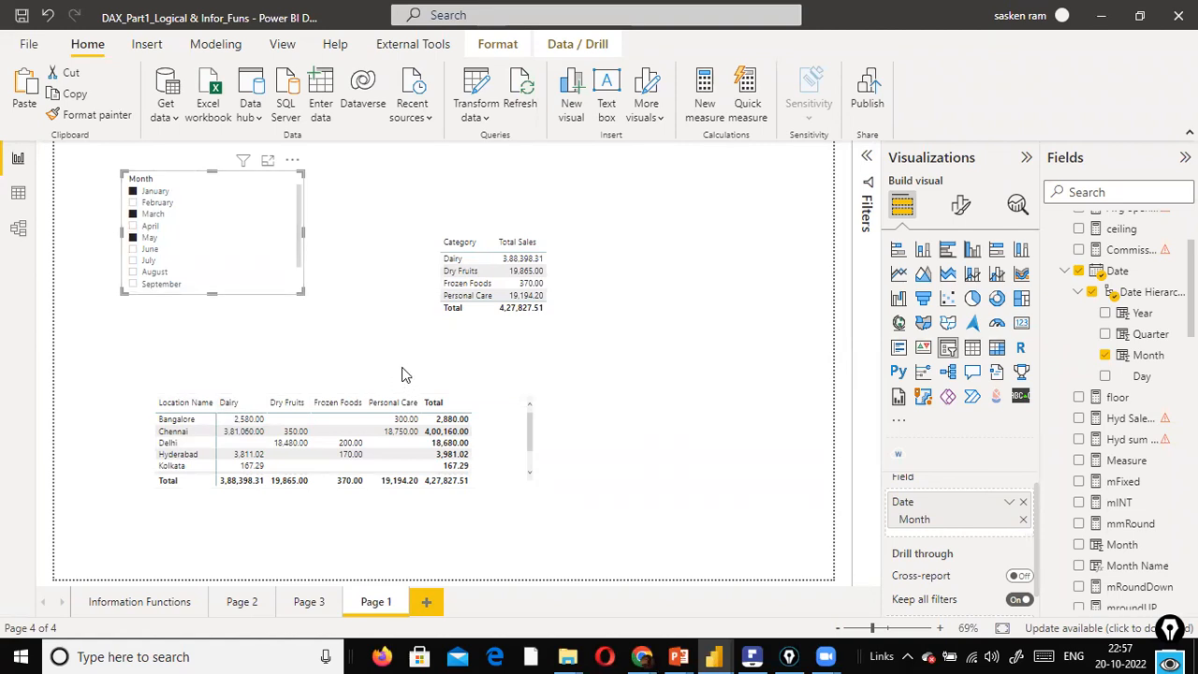
{"action": "left_click", "coordinate": [868, 159]}
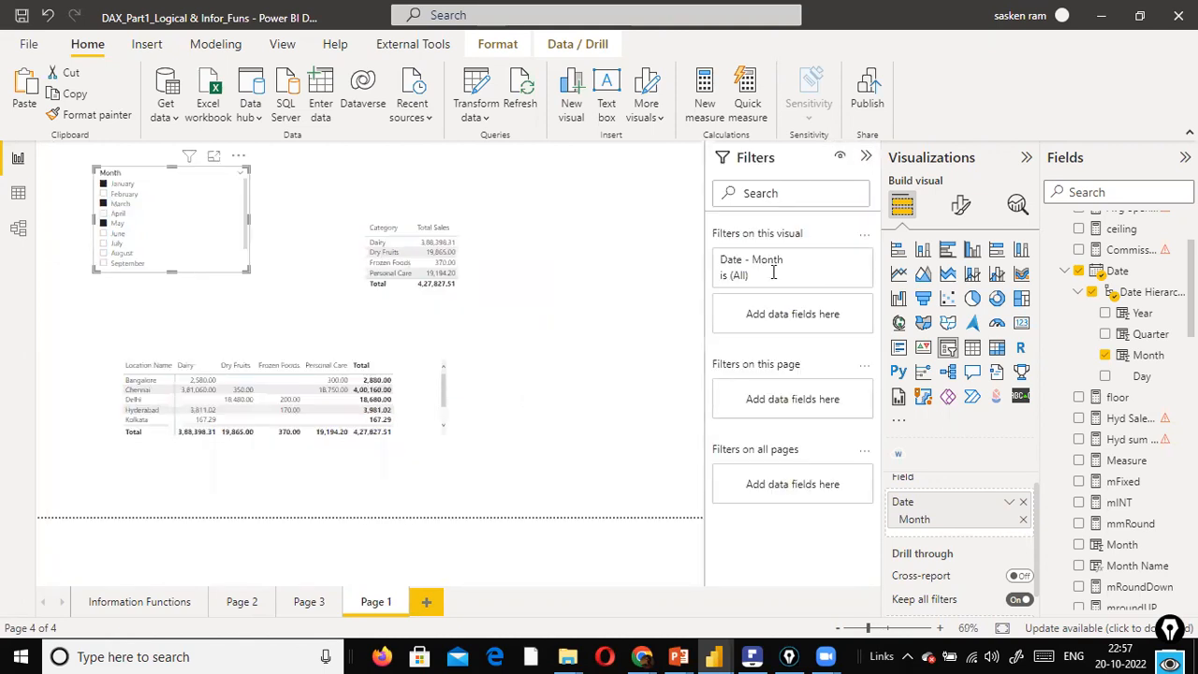
{"action": "left_click", "coordinate": [861, 157]}
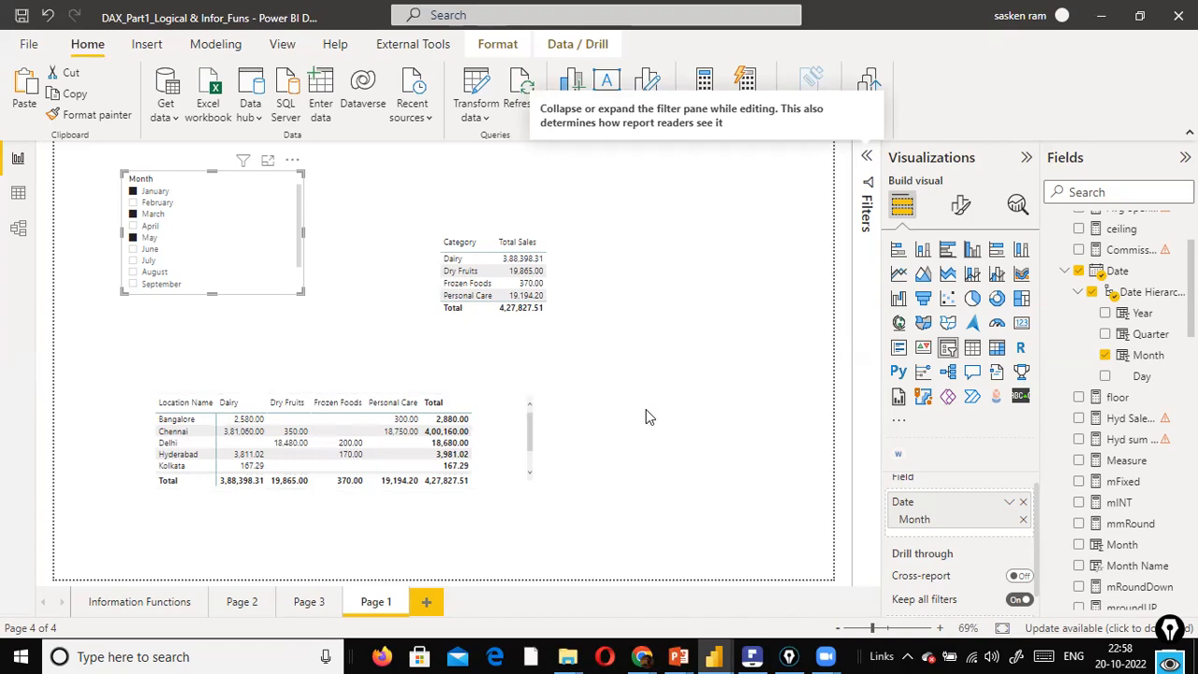
Switch to the PowerPoint slideshow and advance to the diagram of product, month and location filters reaching FactSales.
{"action": "key", "text": "alt+Tab"}
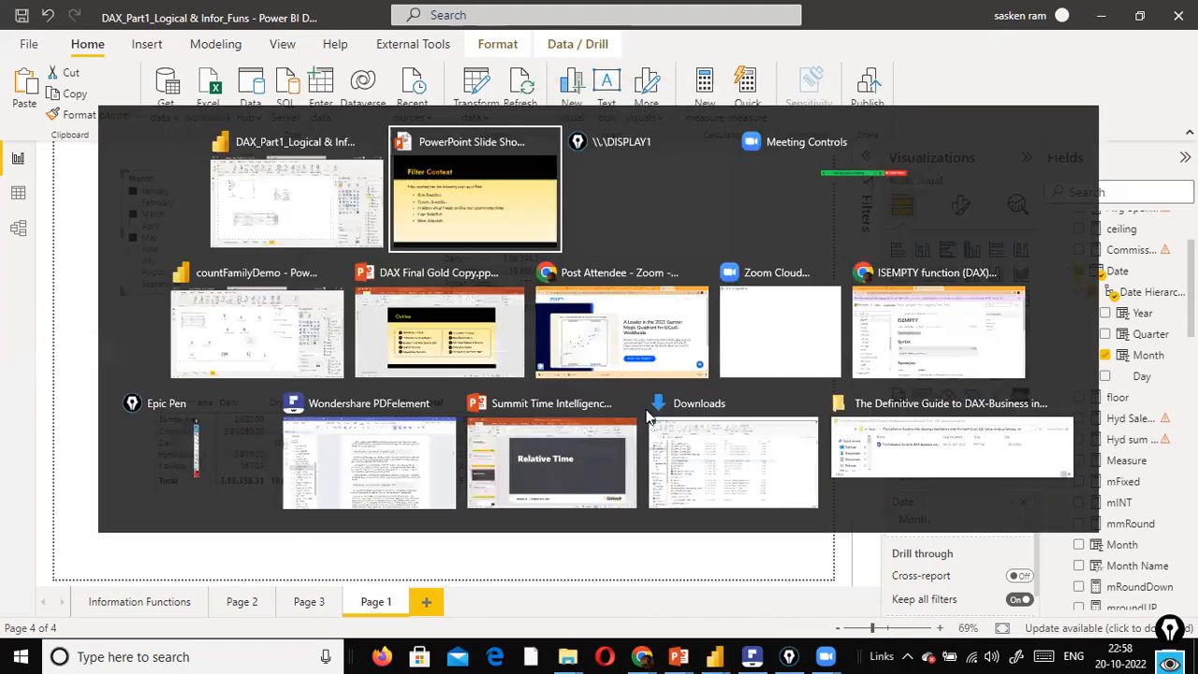
{"action": "key", "text": "Right"}
{"action": "key", "text": "Right"}
{"action": "key", "text": "Right"}
{"action": "key", "text": "Right"}
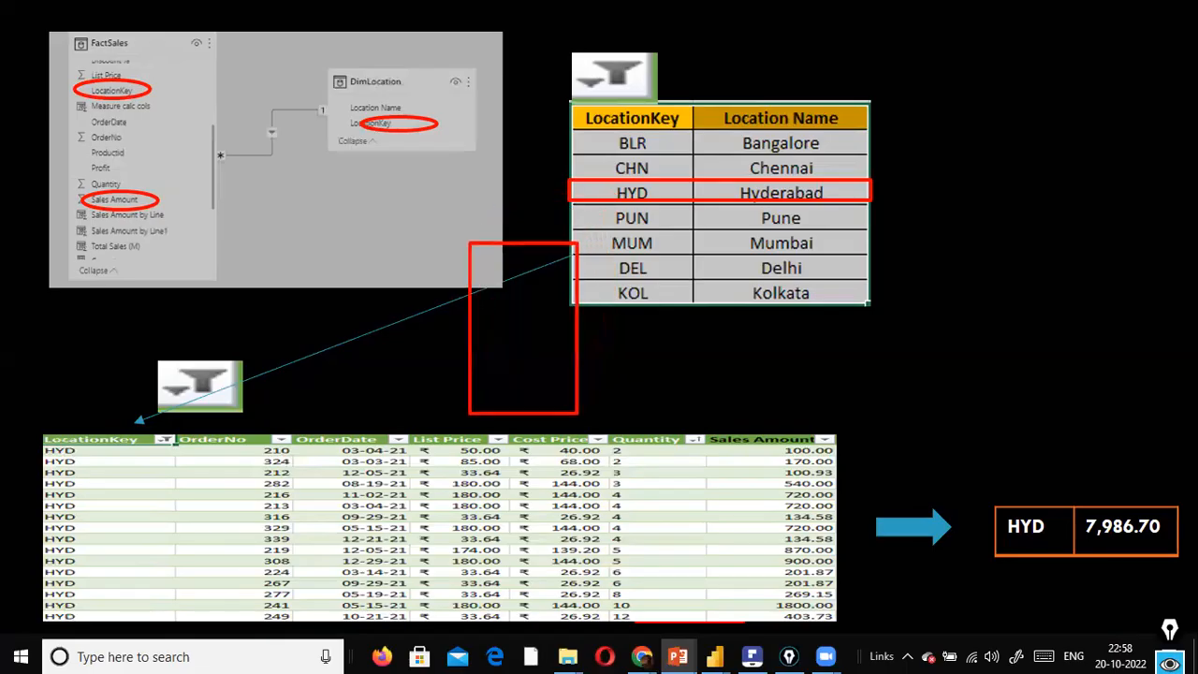
{"action": "key", "text": "Right"}
{"action": "key", "text": "Right"}
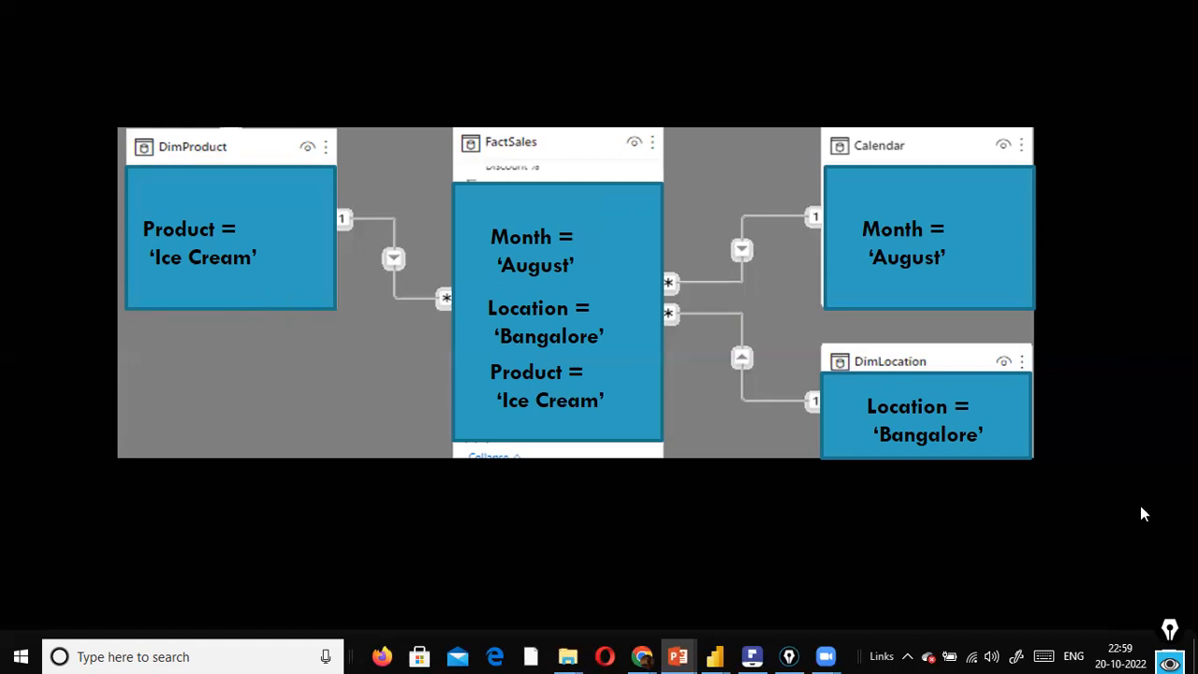
Go back through the Hyderabad filter example to the Filter Context slide and show its DAX Formula Filters bullet.
{"action": "key", "text": "Left"}
{"action": "key", "text": "Left"}
{"action": "key", "text": "Left"}
{"action": "key", "text": "Left"}
{"action": "key", "text": "Left"}
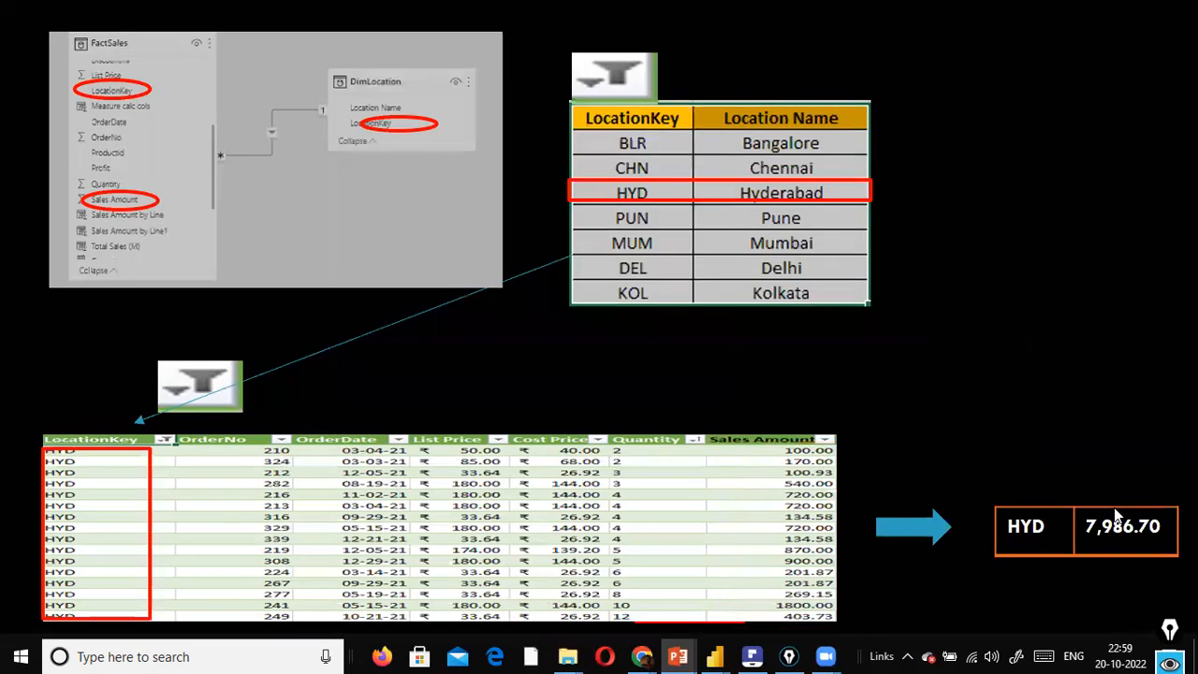
{"action": "key", "text": "Left"}
{"action": "key", "text": "Right"}
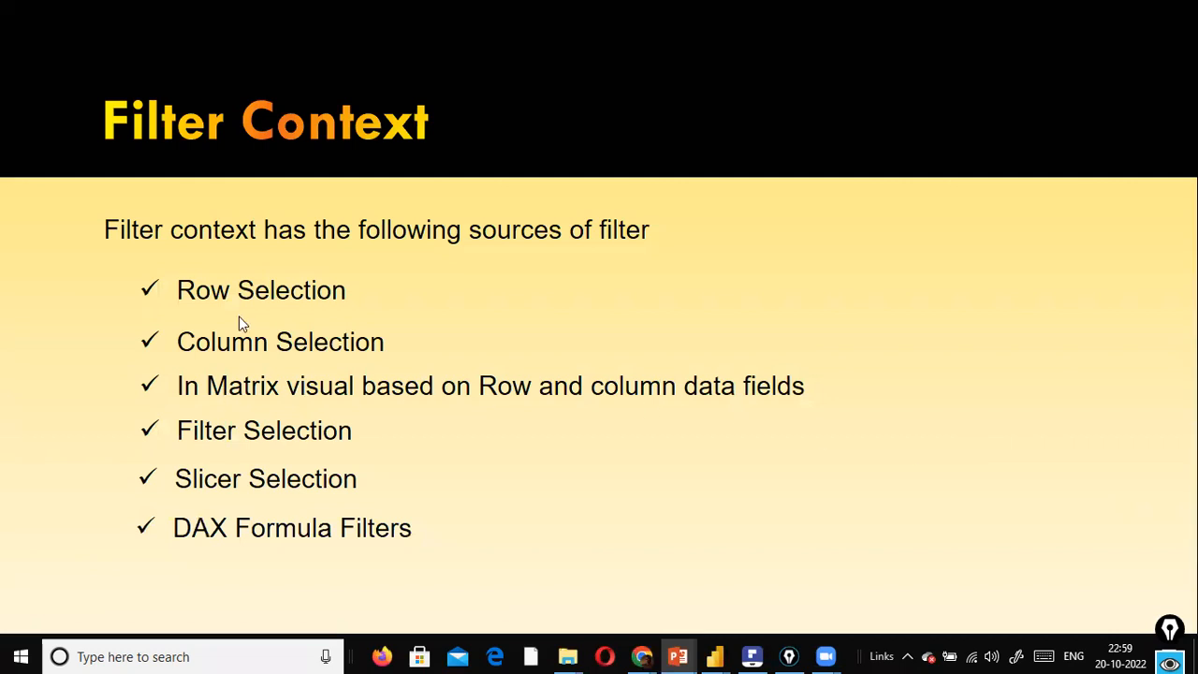